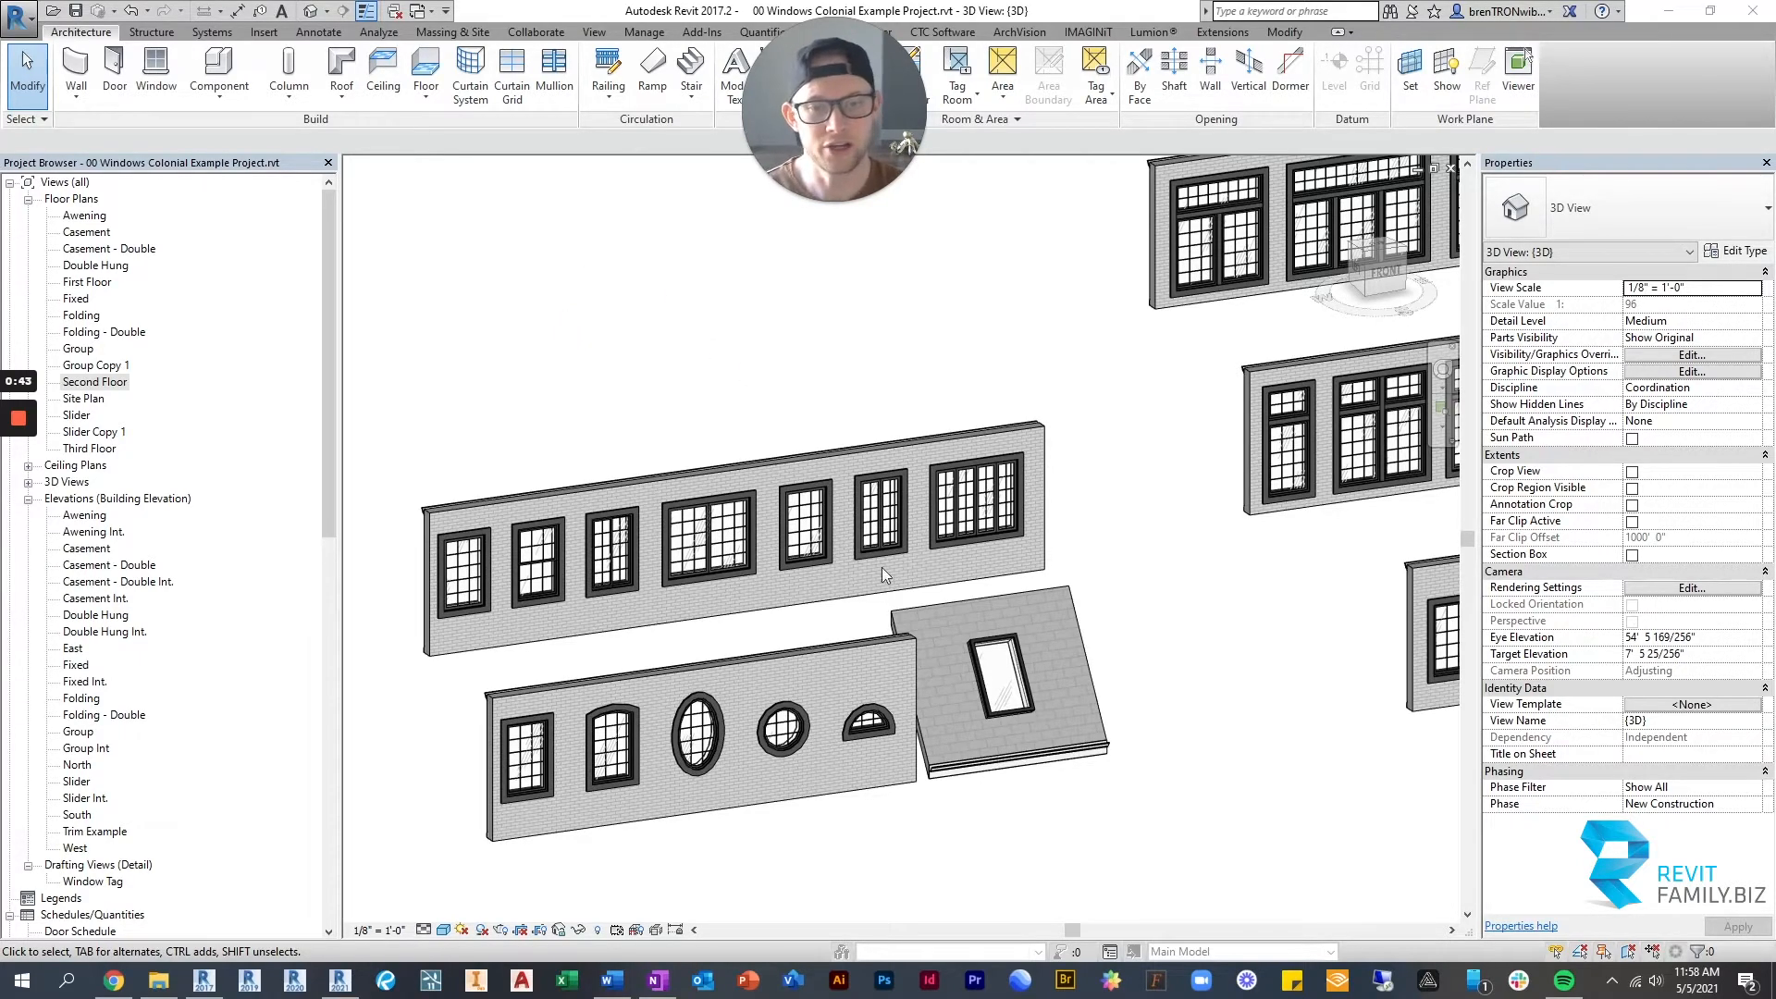
# Examine the skylight in the sloped roof sample in the 3D view, including from another angle.
pyautogui.scroll(5, 1103, 692)
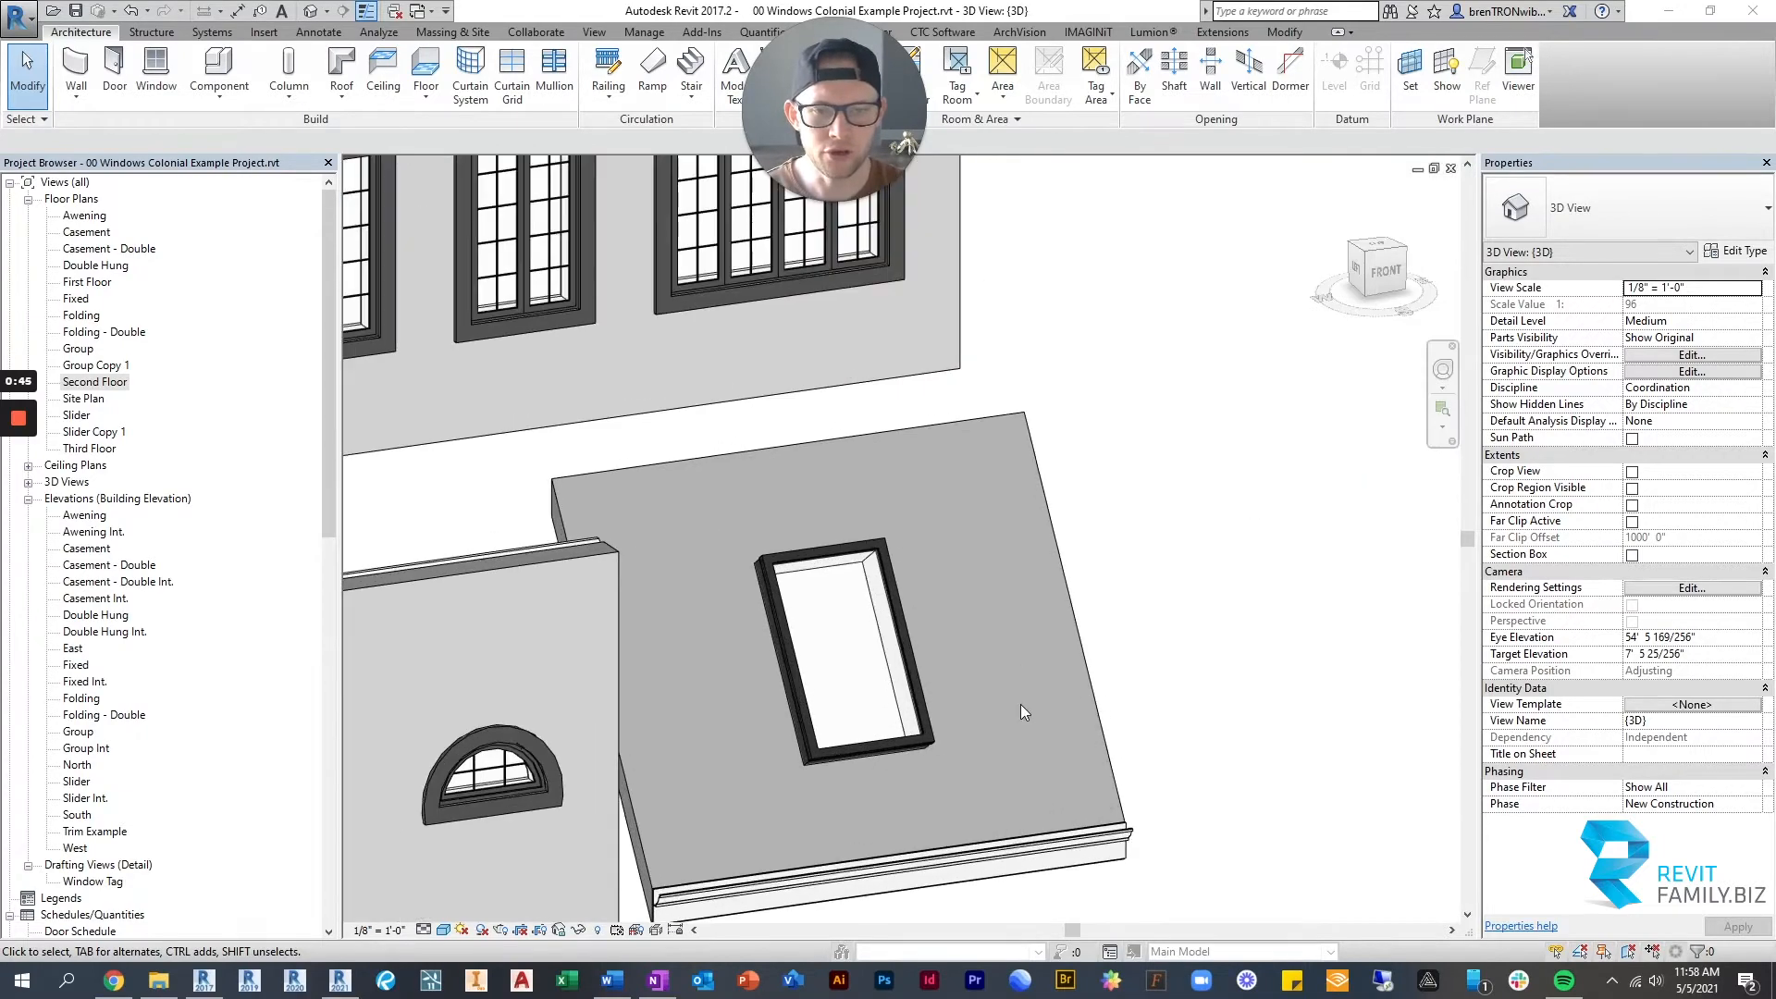
pyautogui.moveTo(1056, 649); pyautogui.dragTo(1211, 583, button='middle')
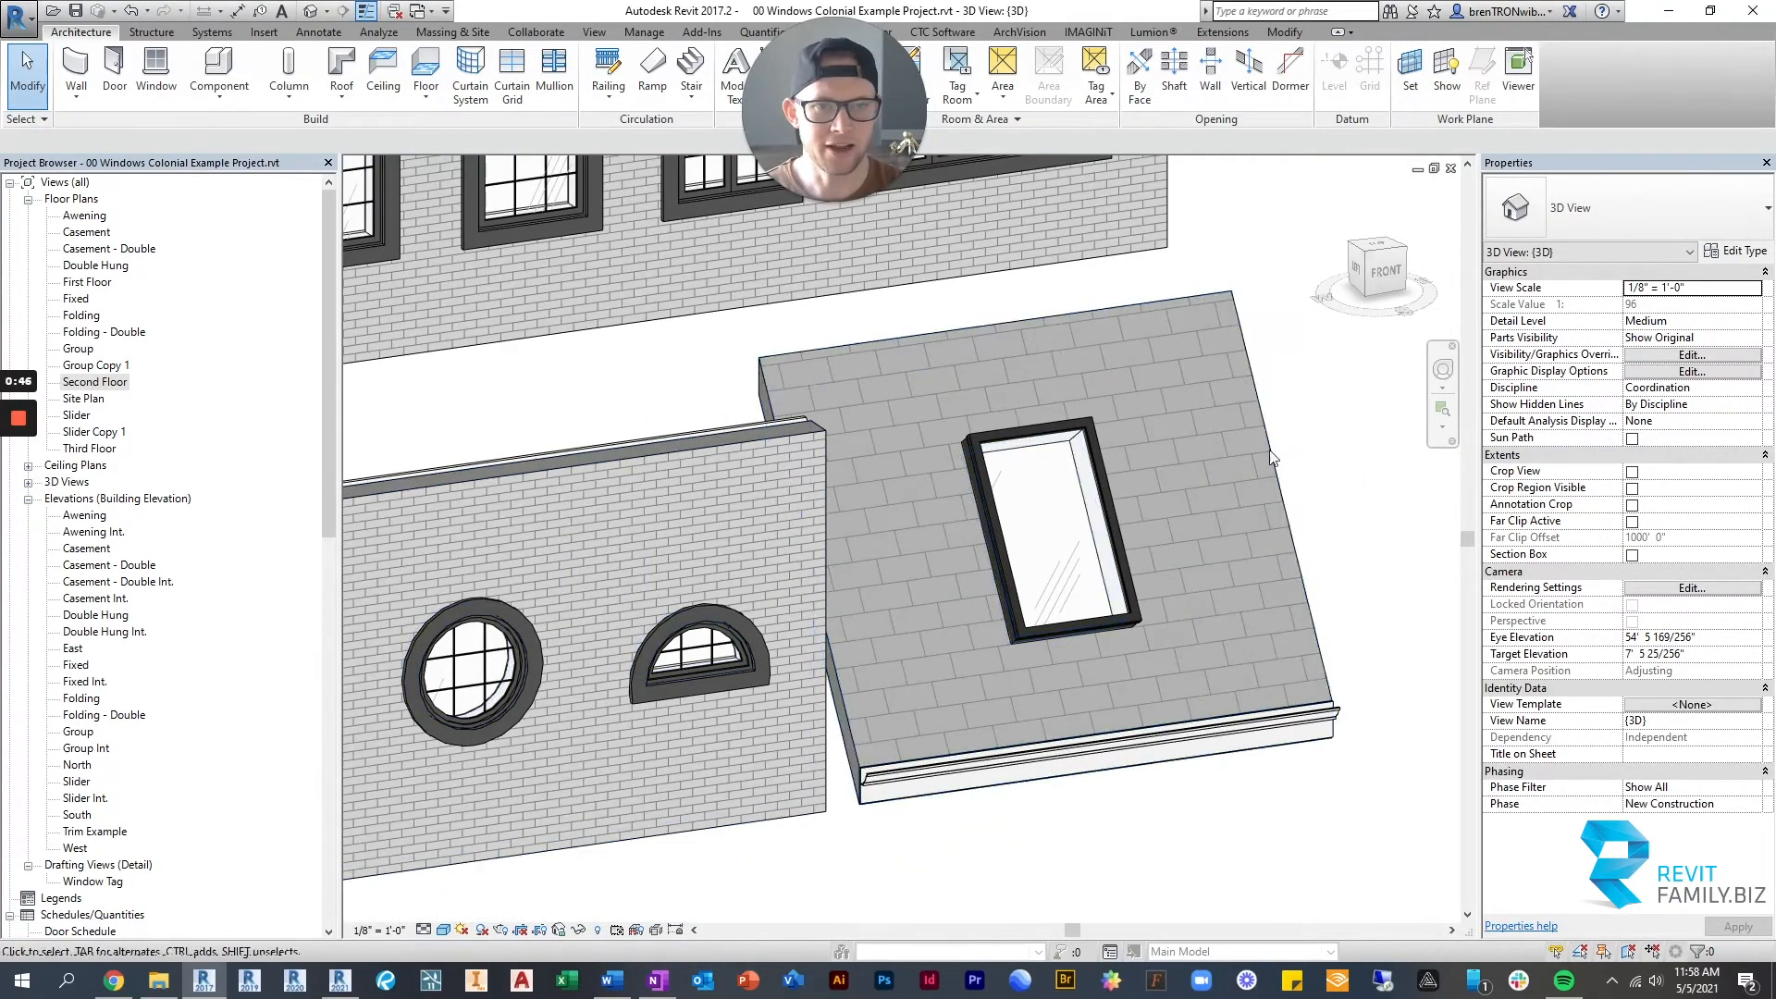
pyautogui.click(1056, 453)
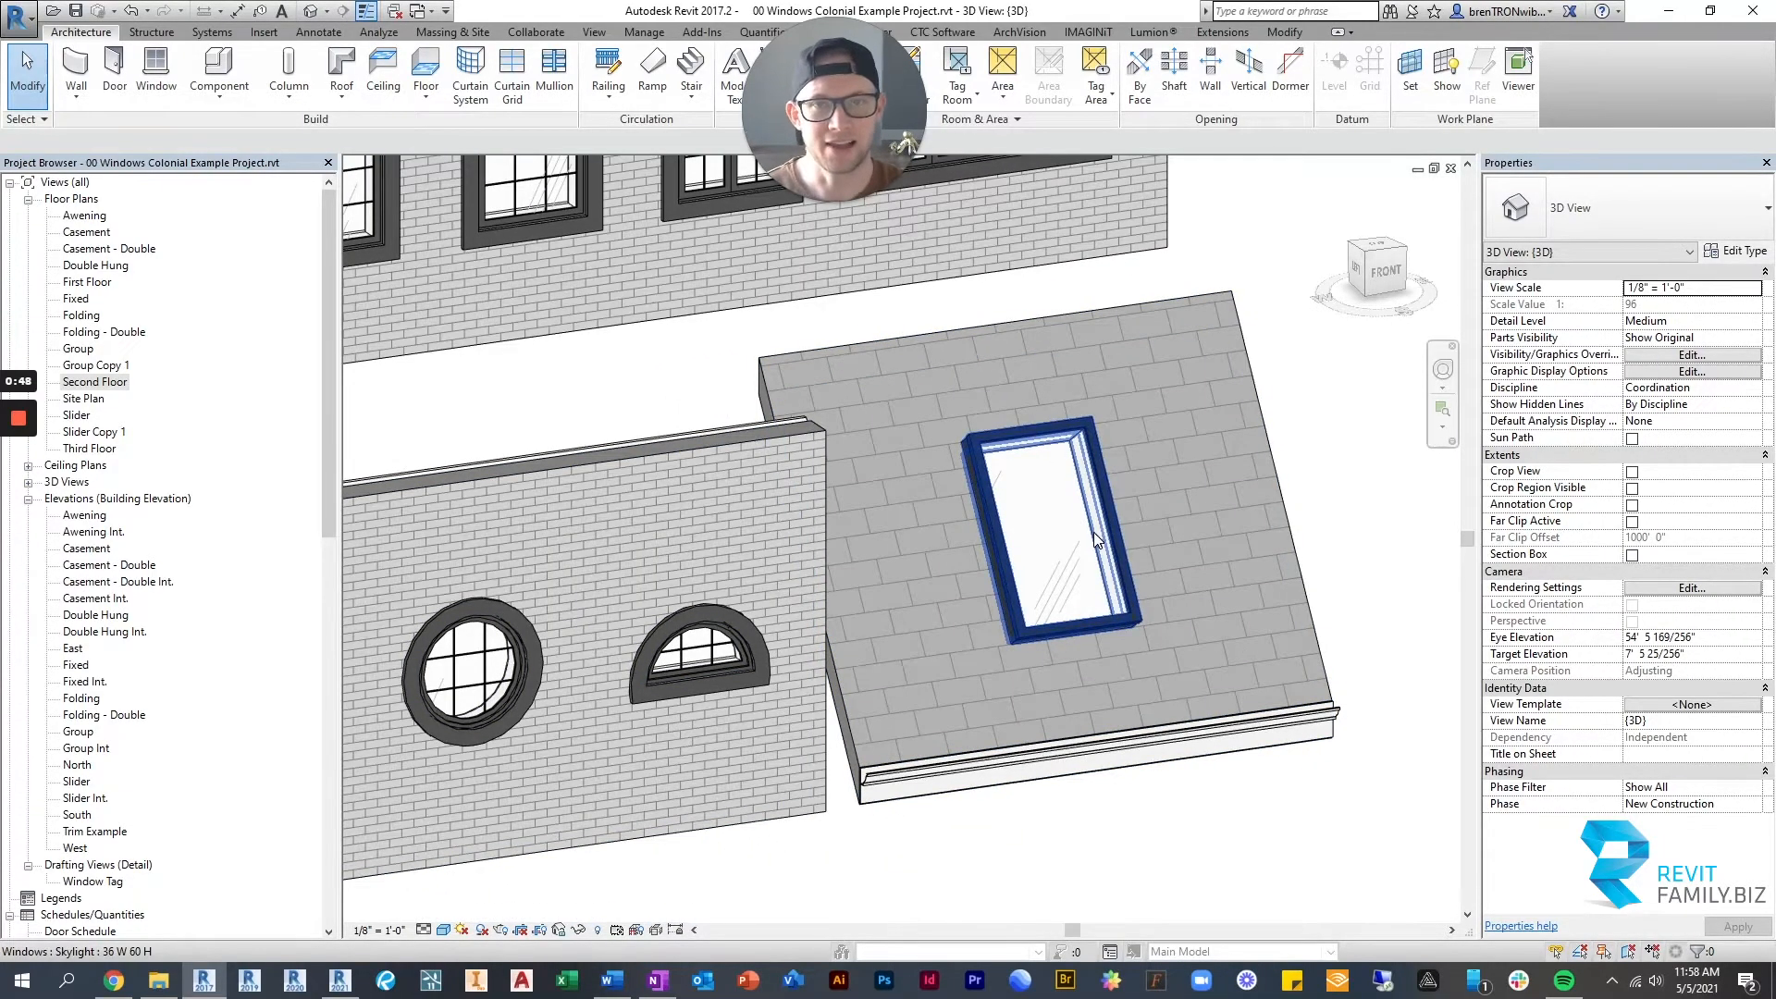
pyautogui.keyDown('shift'); pyautogui.moveTo(1093, 531); pyautogui.dragTo(966, 595, button='middle'); pyautogui.keyUp('shift')
pyautogui.scroll(2, 986, 588)
pyautogui.scroll(-1, 1037, 640)
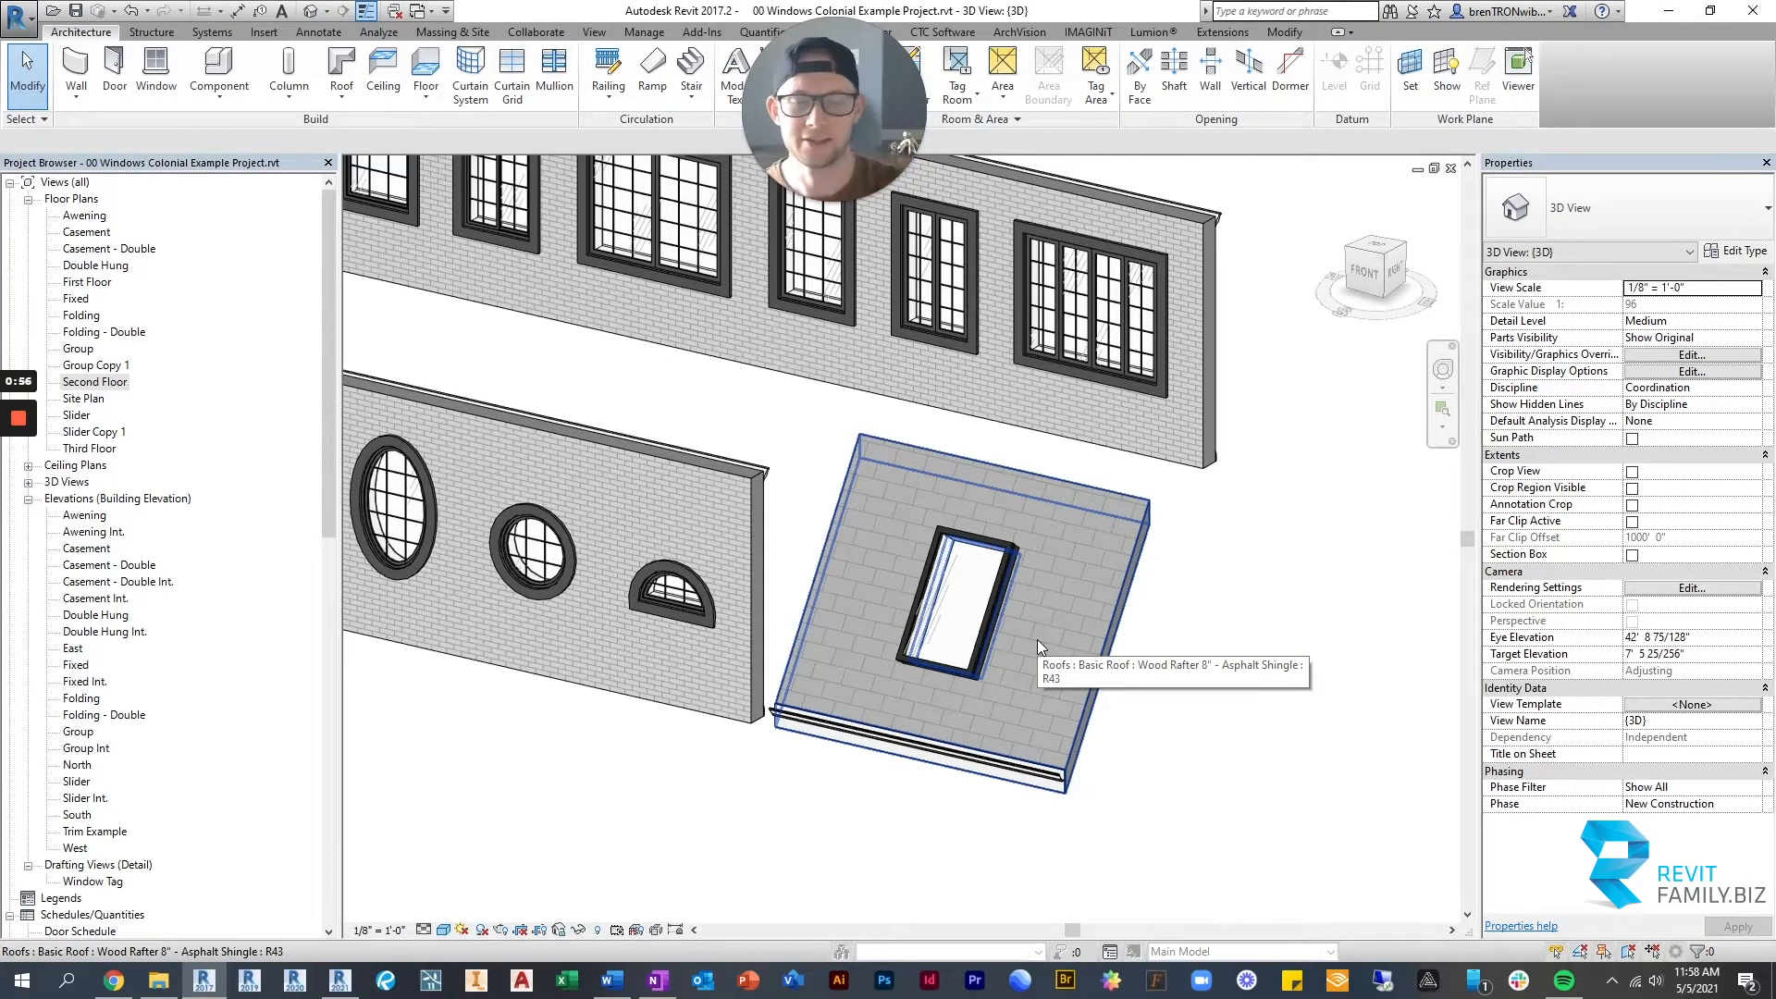
pyautogui.scroll(-2, 1093, 452)
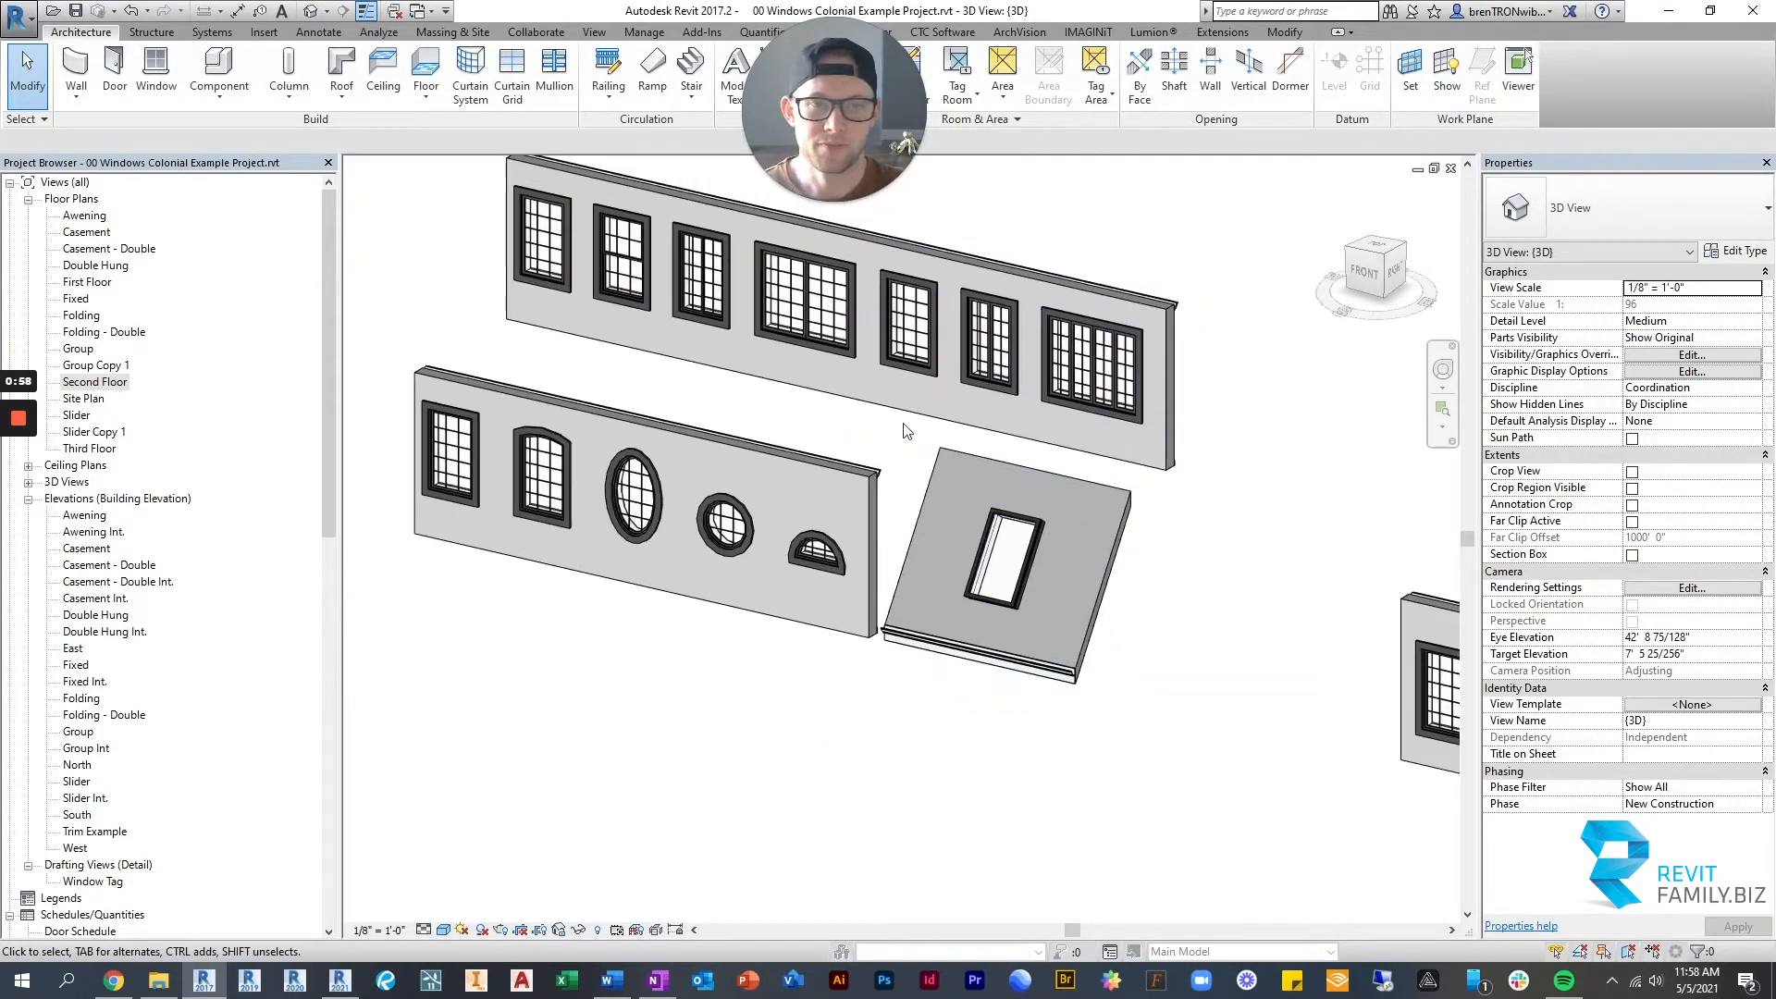
# Examine the single-side and double-side folding windows in the upper brick wall of the 3D view.
pyautogui.moveTo(904, 428); pyautogui.dragTo(818, 545, button='middle')
pyautogui.scroll(4, 787, 387)
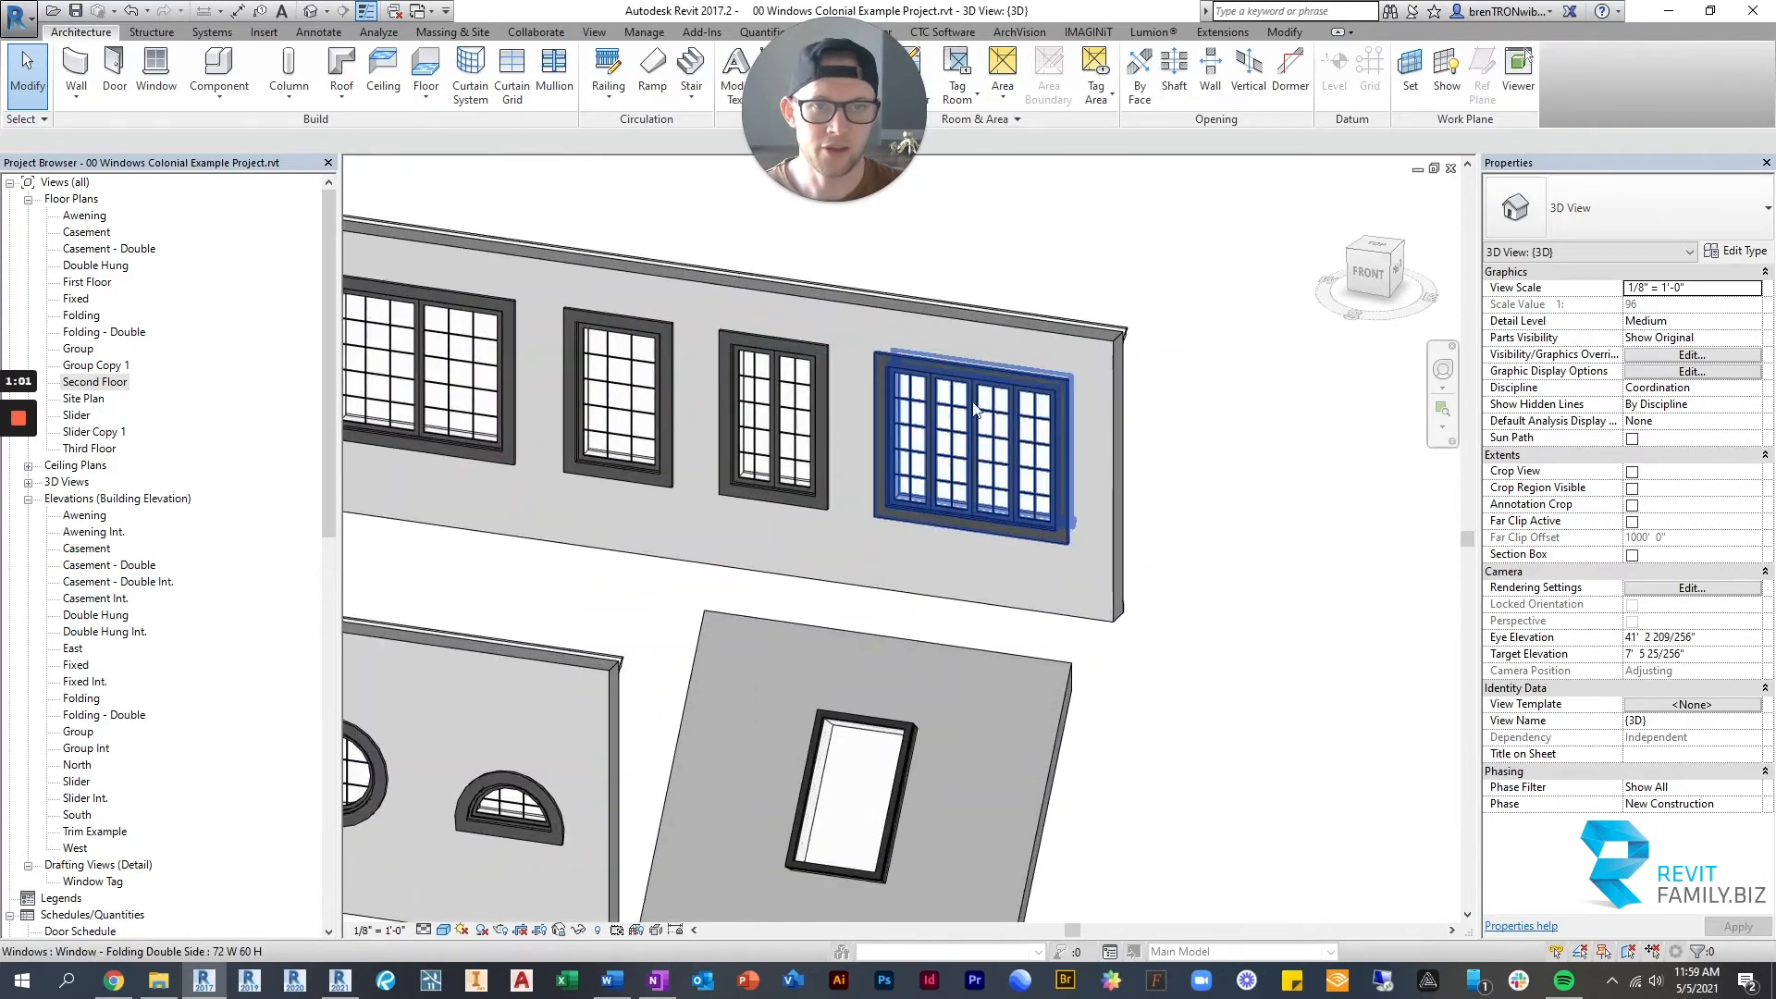
pyautogui.scroll(3, 996, 509)
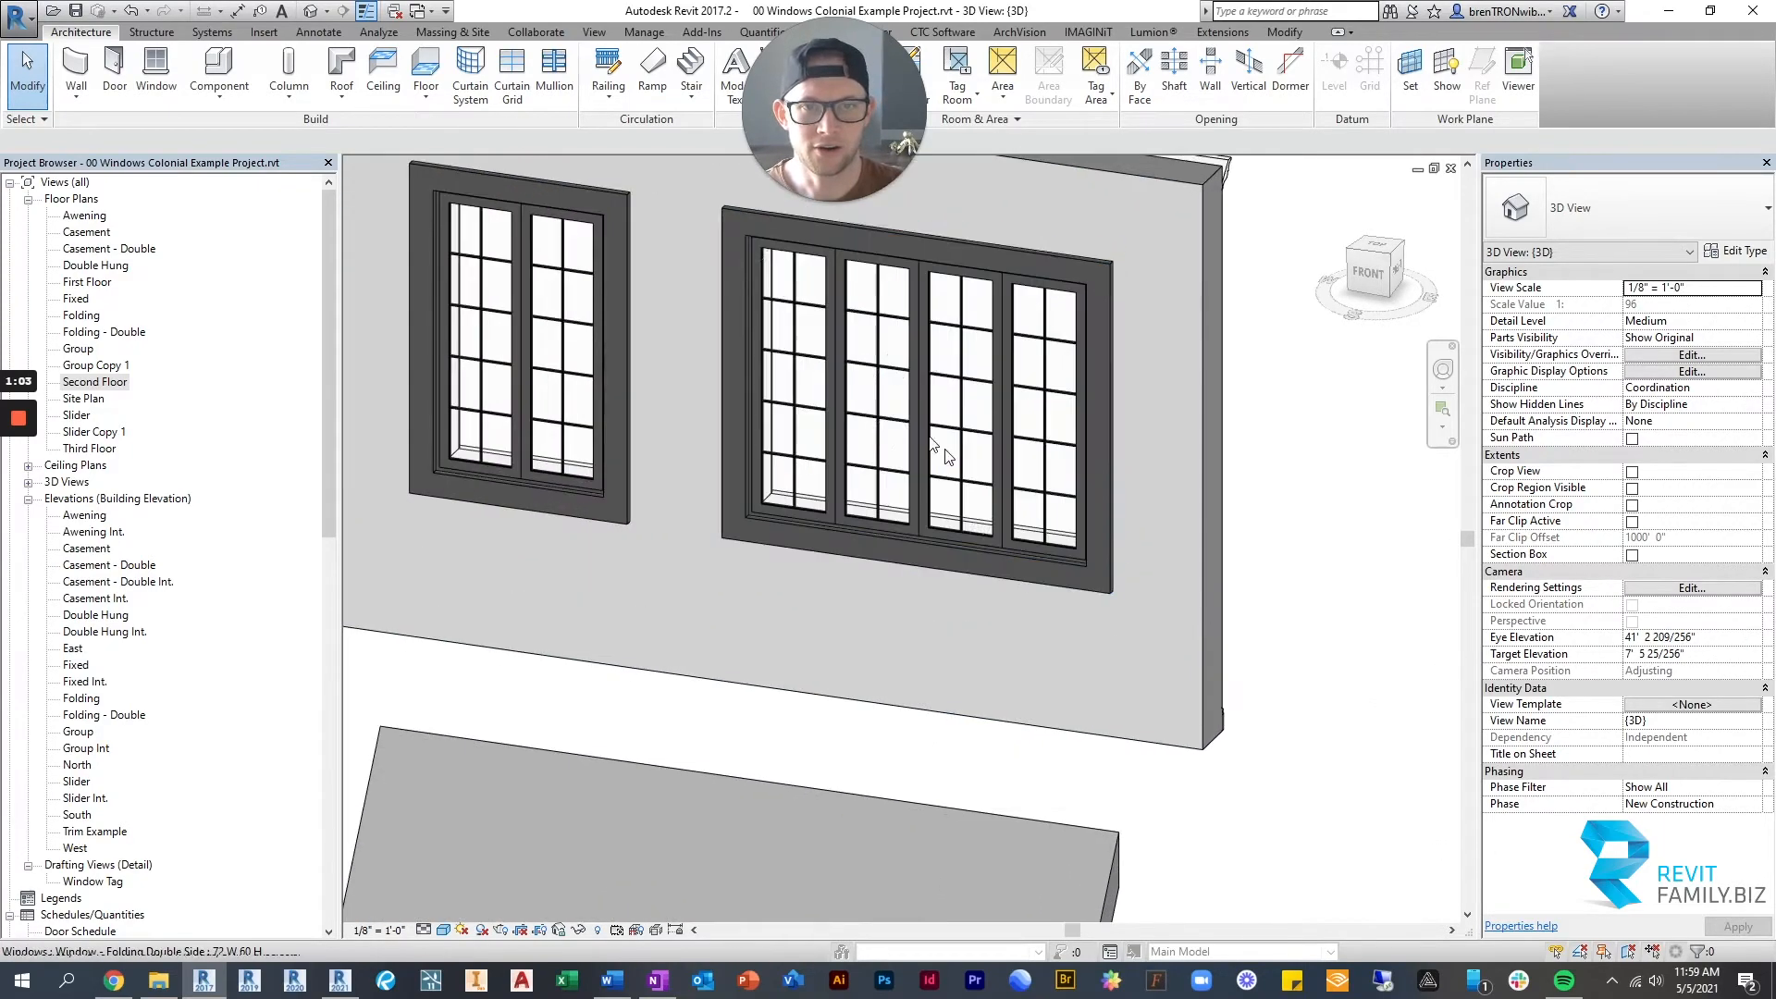
pyautogui.scroll(-2, 769, 417)
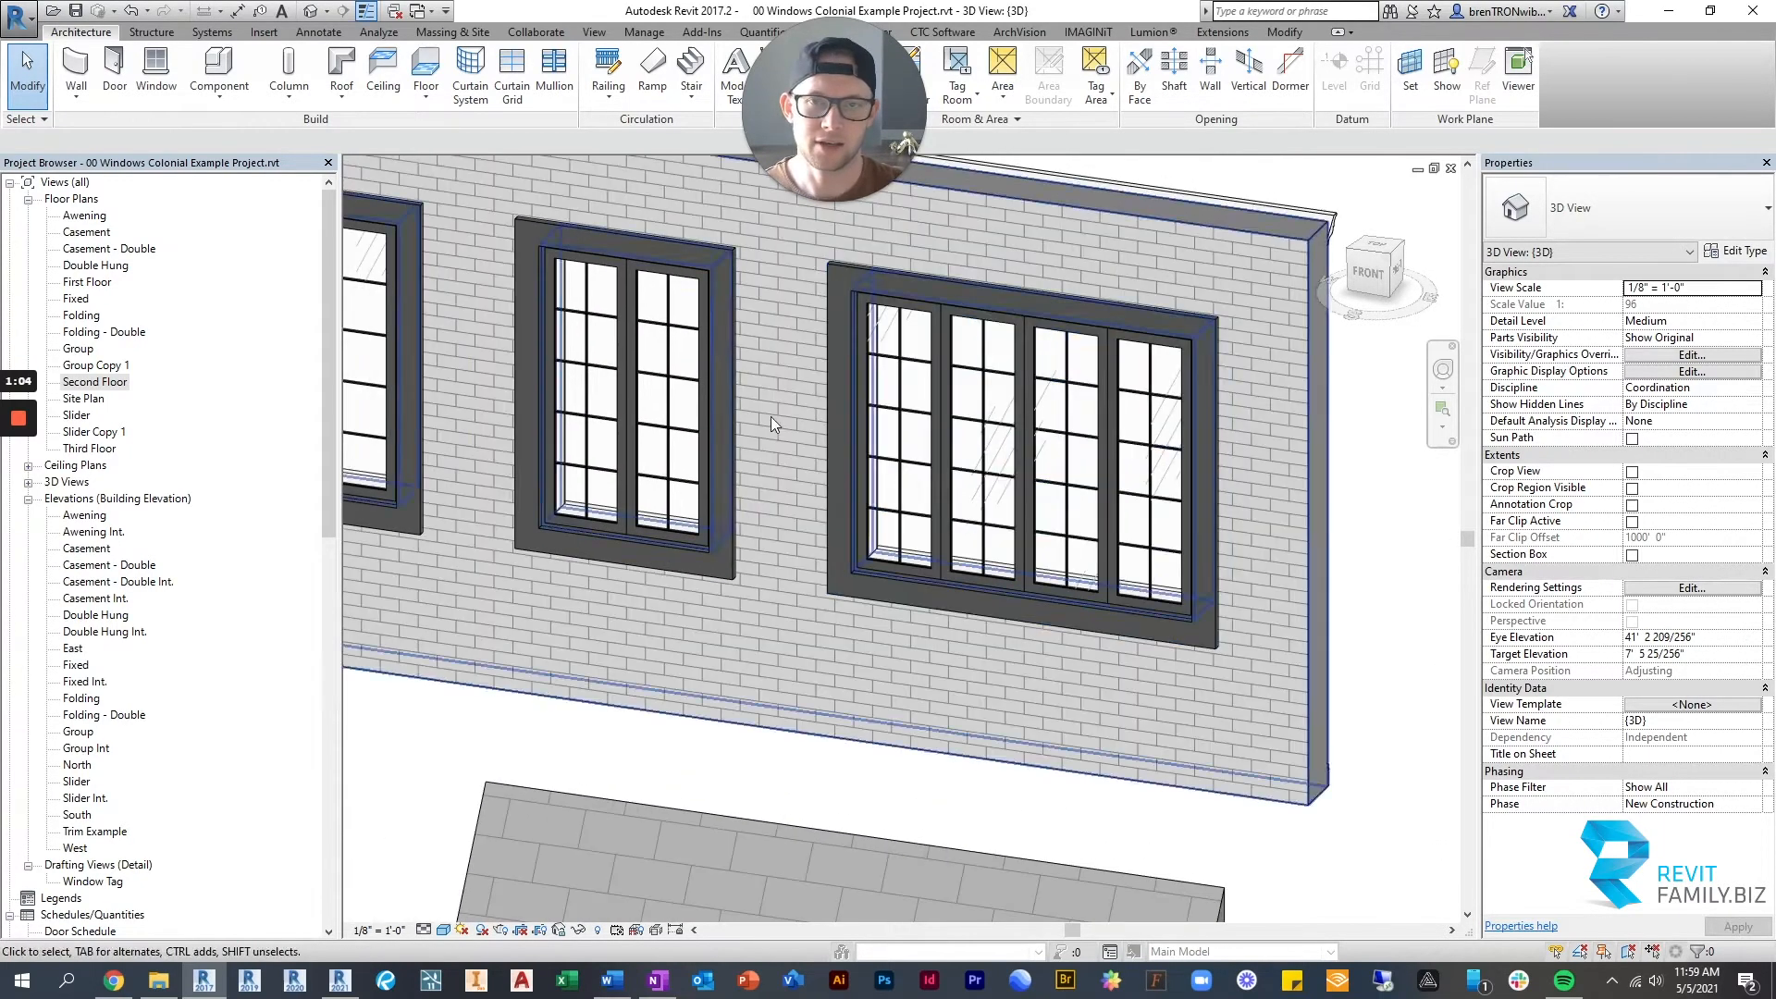
pyautogui.scroll(2, 620, 364)
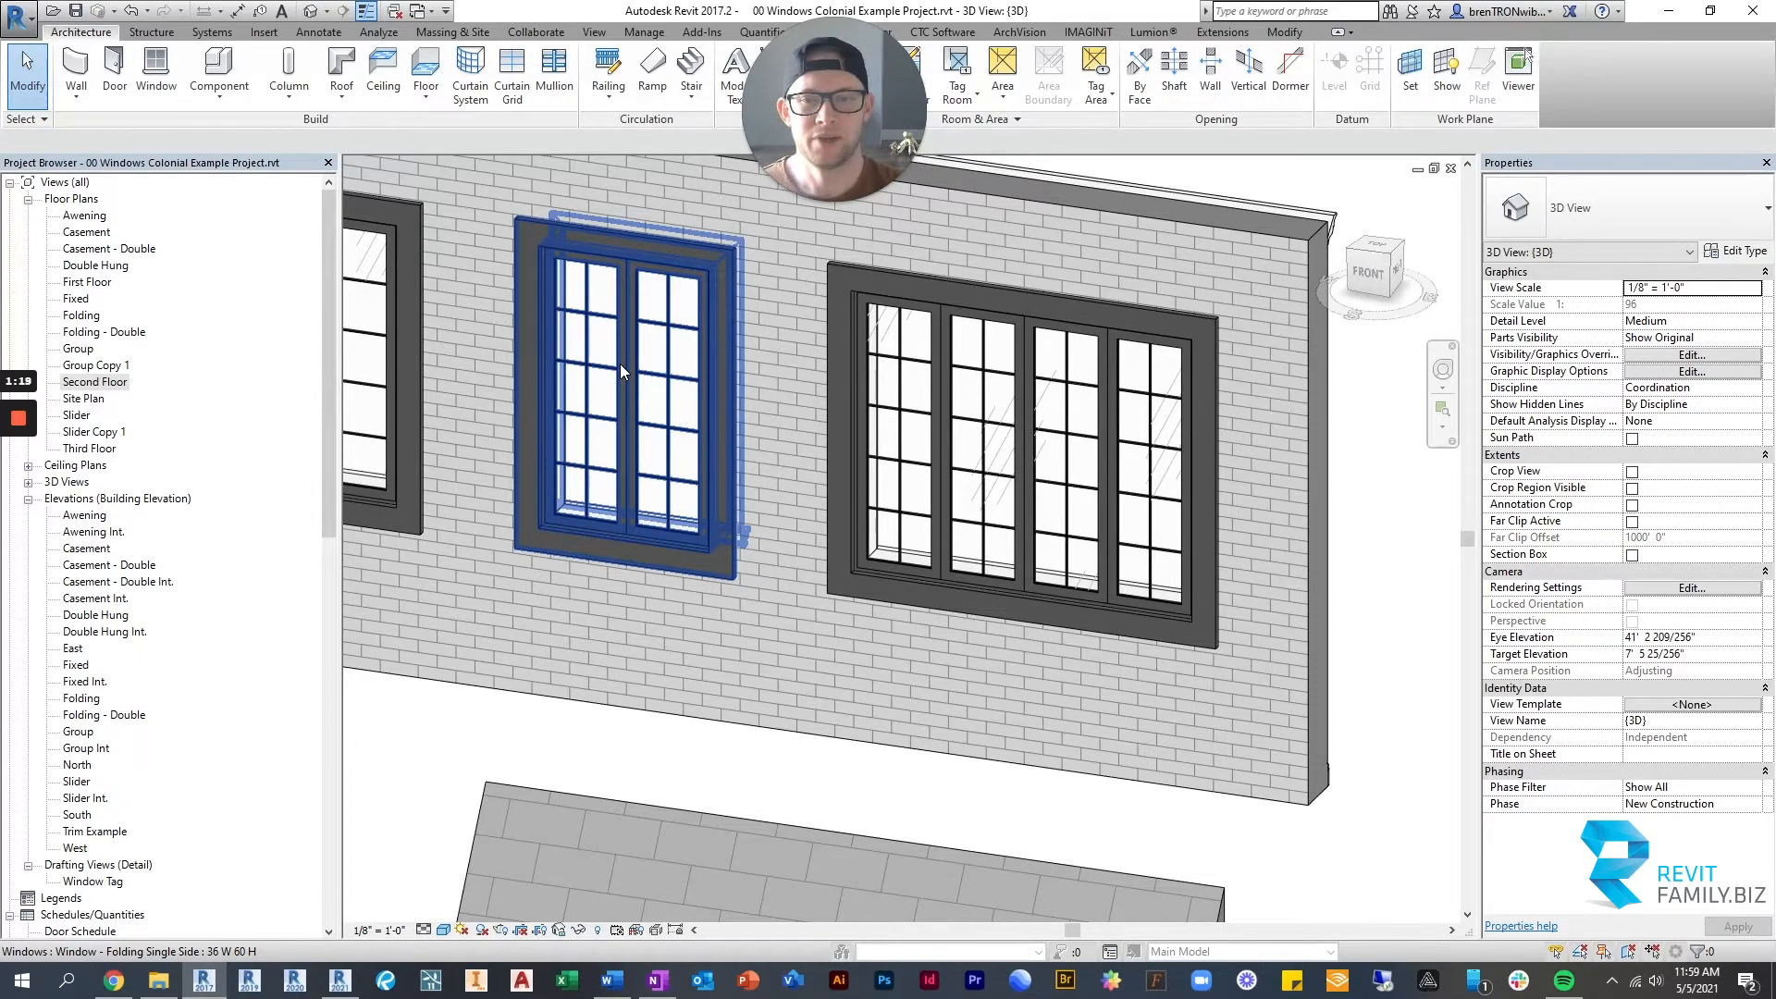
pyautogui.scroll(-4, 802, 441)
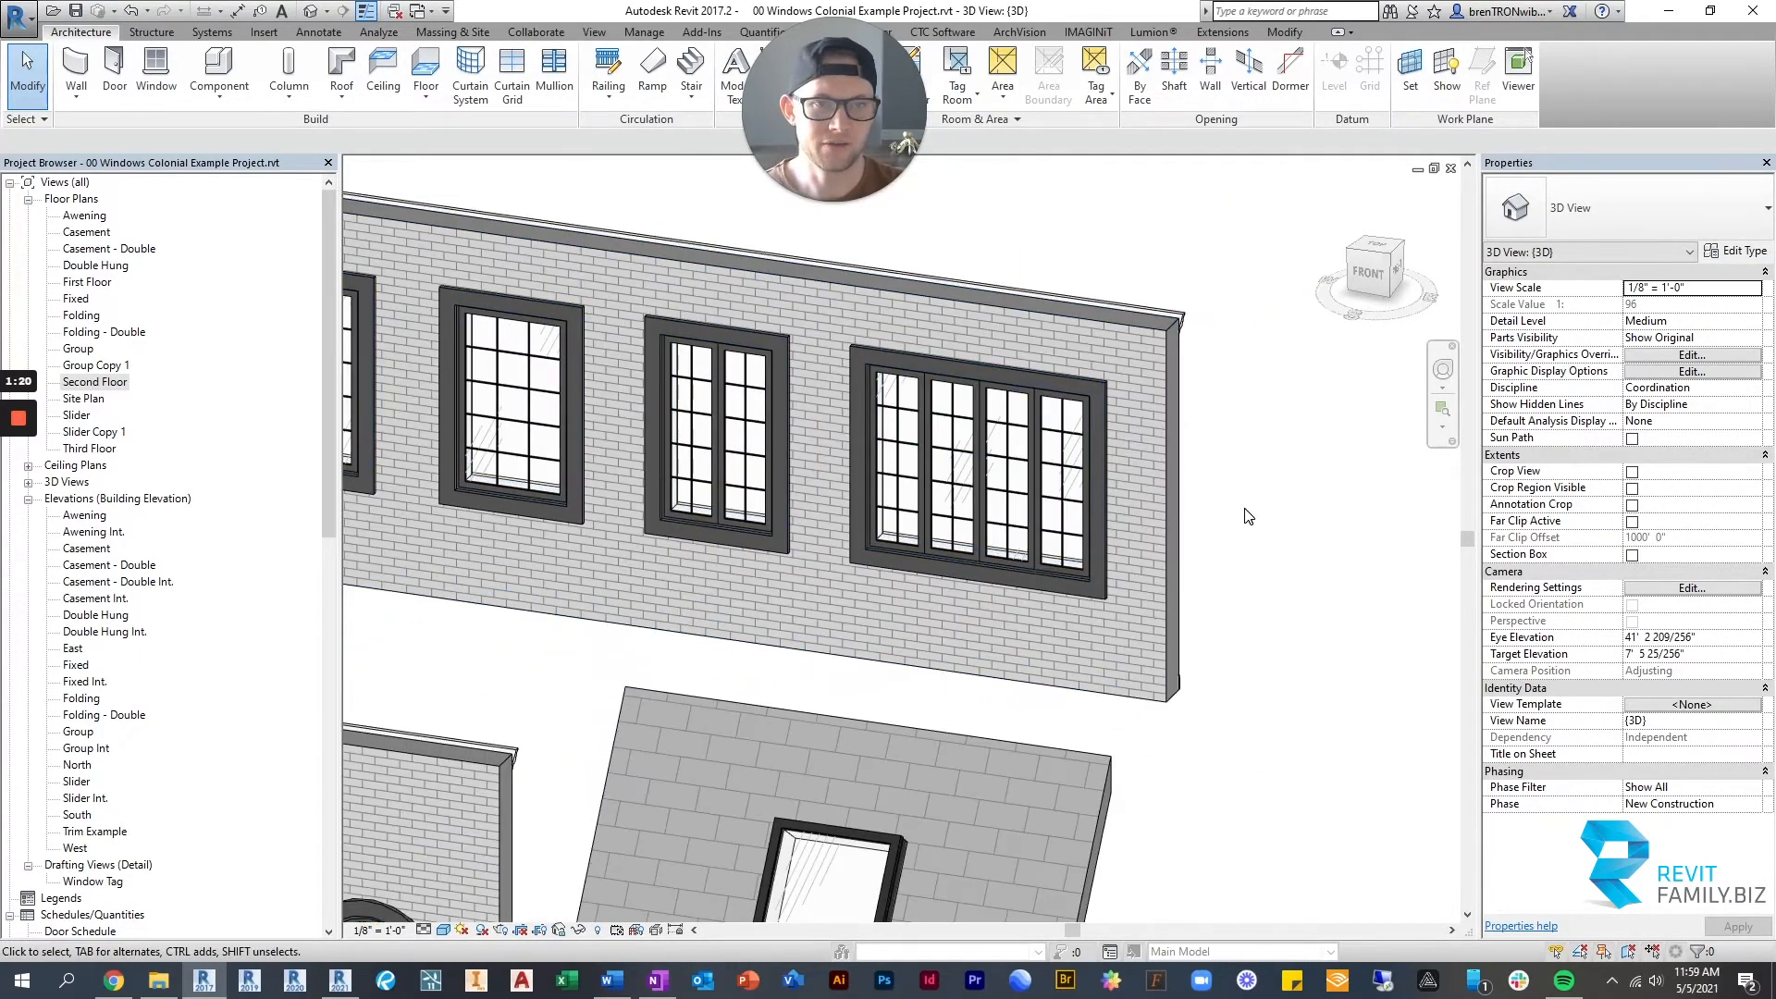
pyautogui.scroll(-2, 1245, 517)
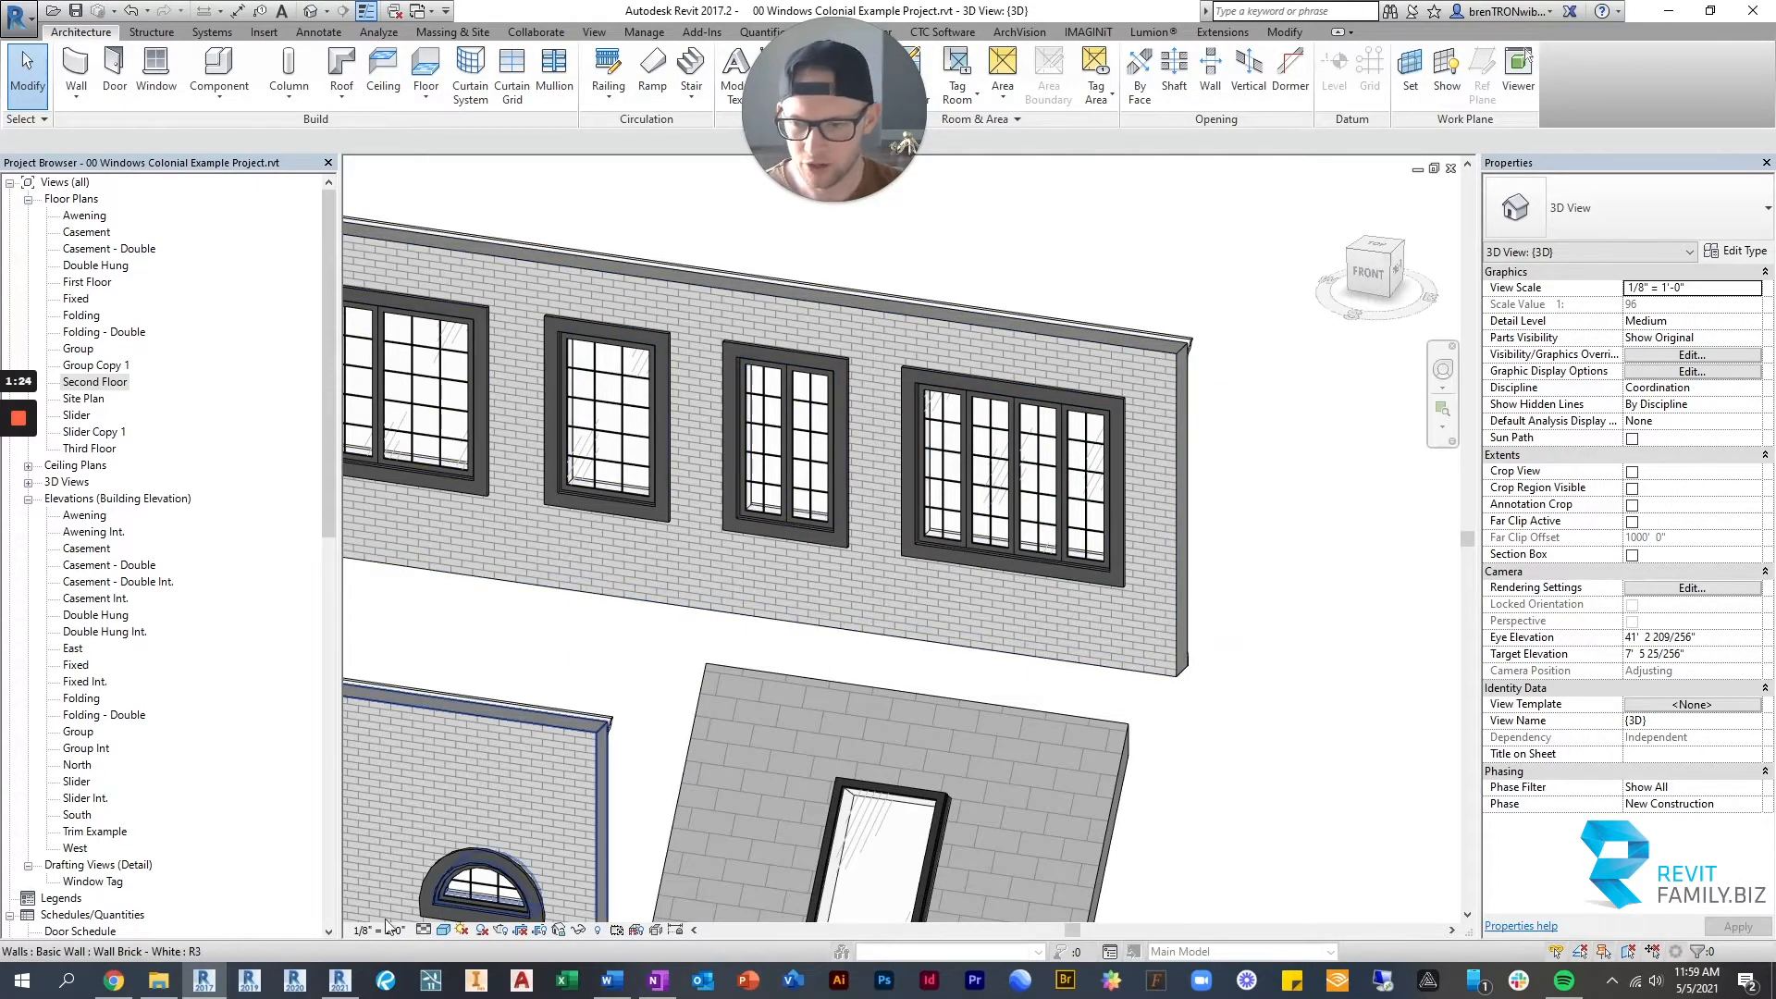
# Switch to the Brown Residence project and examine the kitchen's folding window beside the covered outdoor dining area on the main floor plan.
pyautogui.click(346, 965)
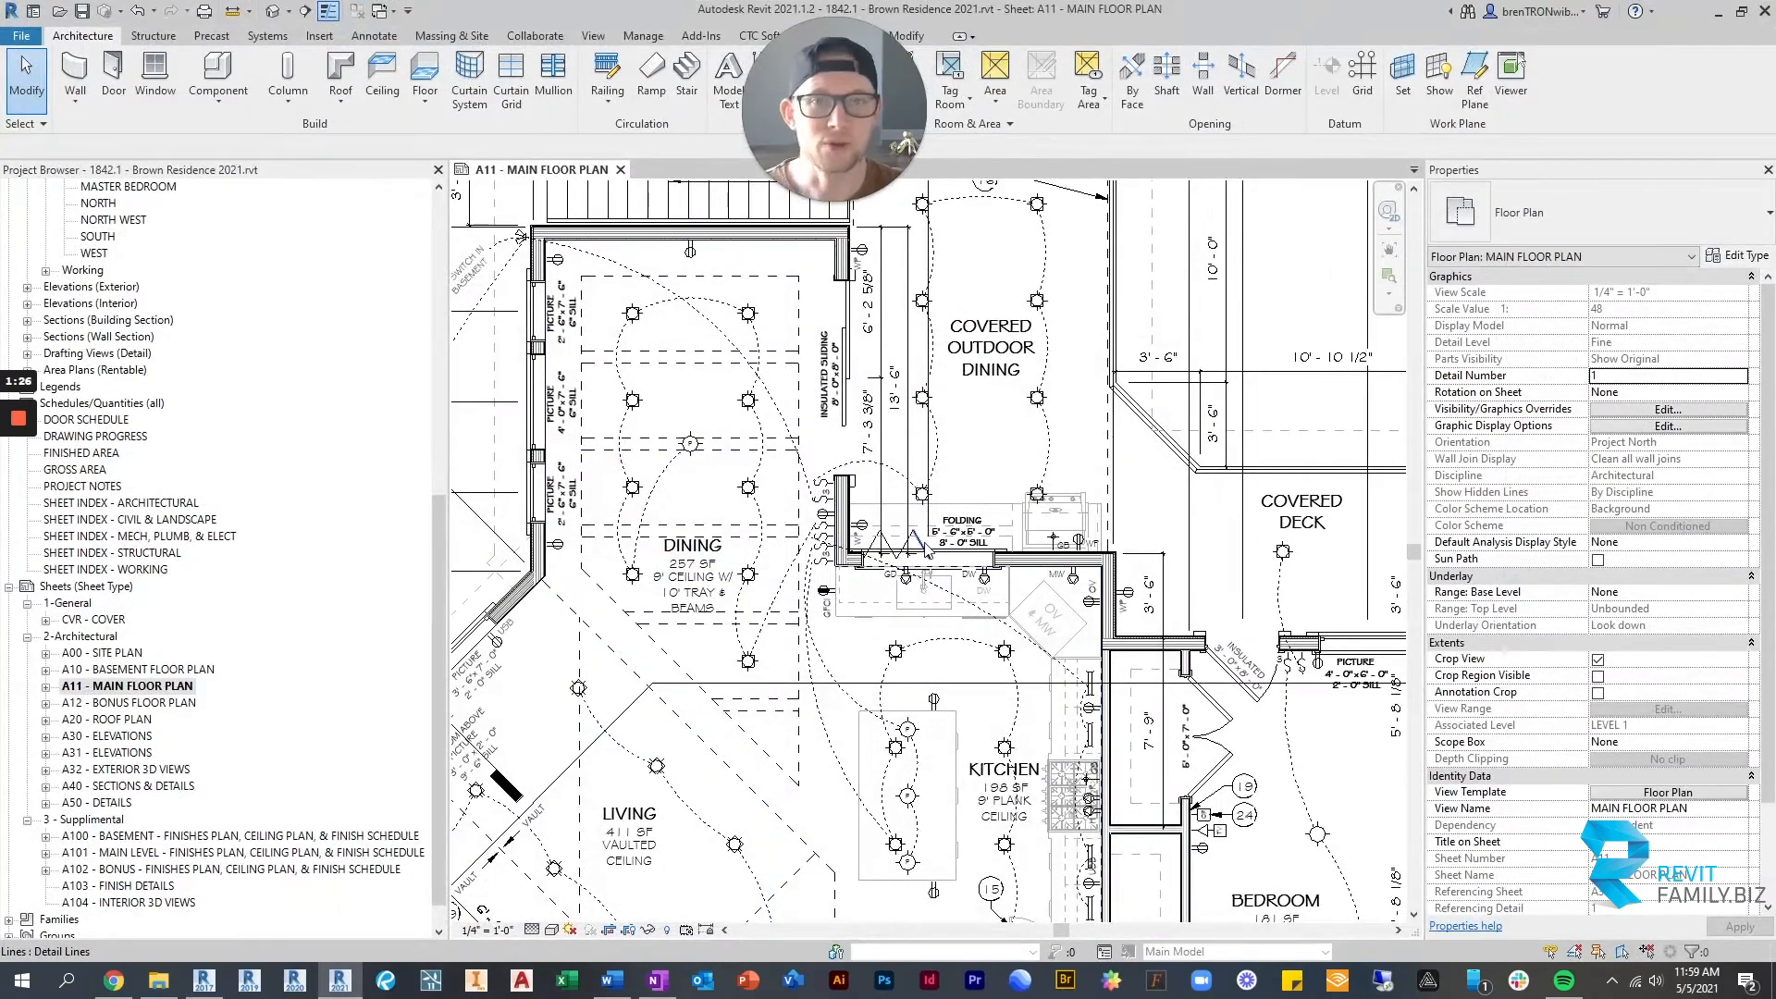
pyautogui.scroll(2, 927, 592)
pyautogui.click(830, 557)
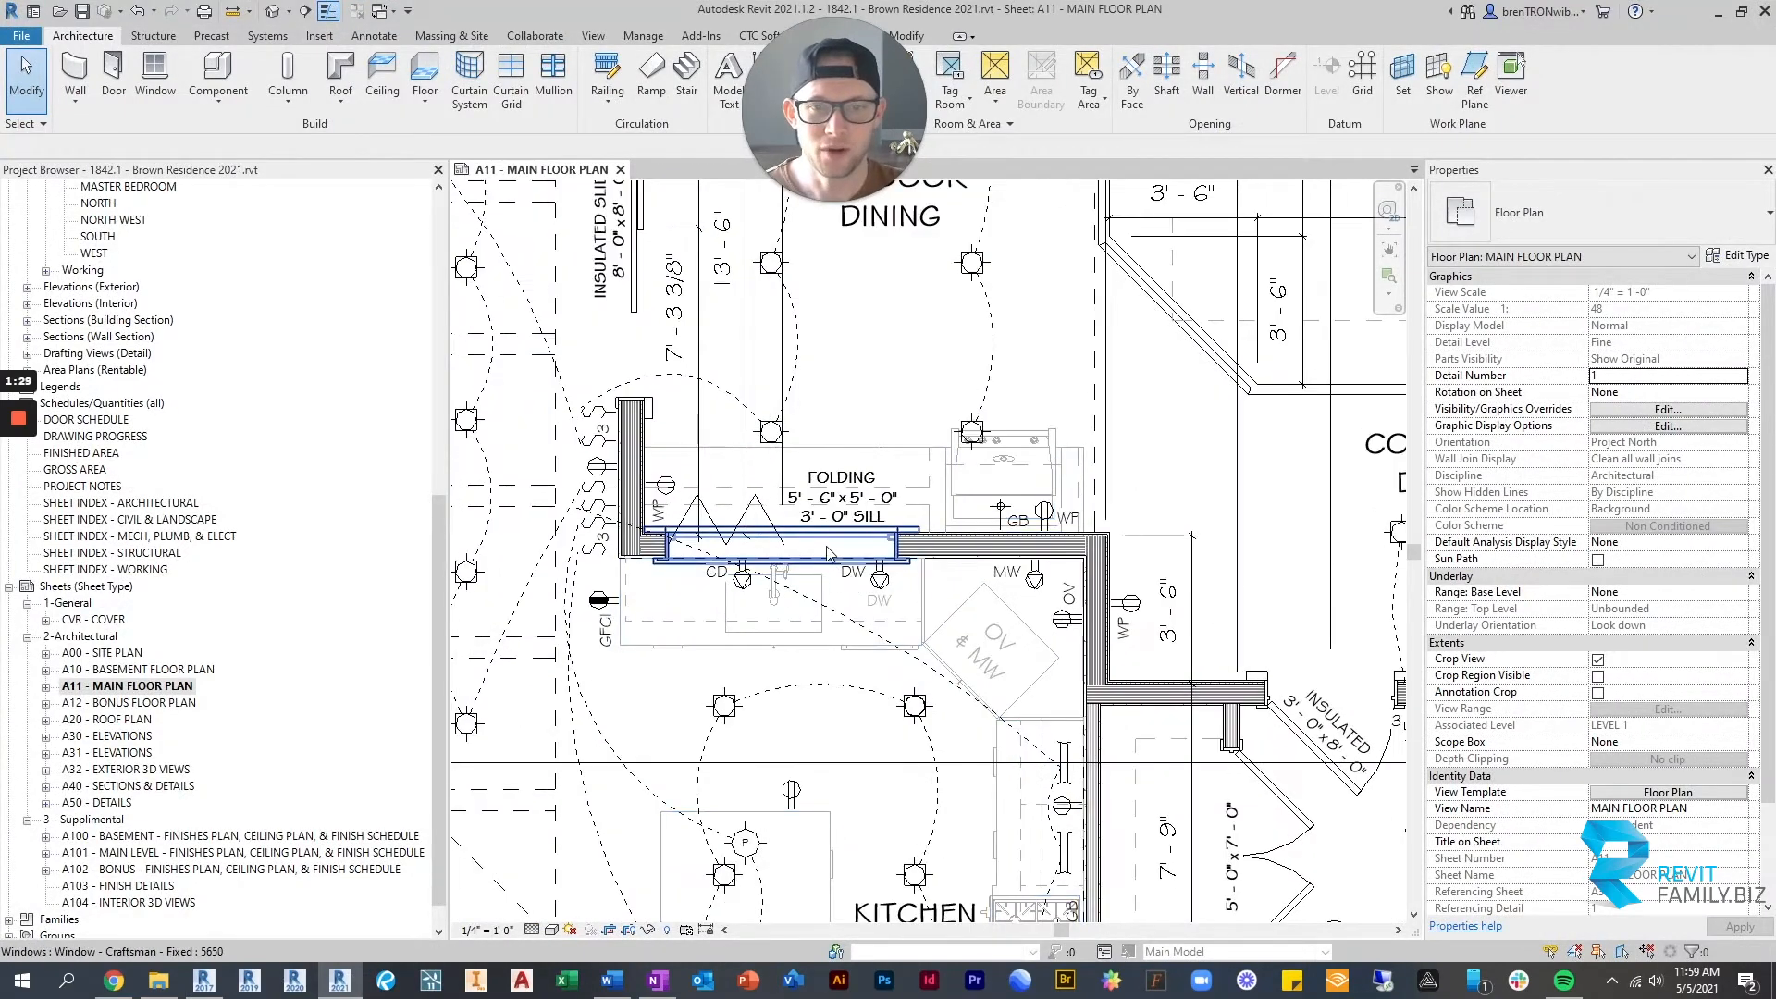
pyautogui.scroll(3, 831, 557)
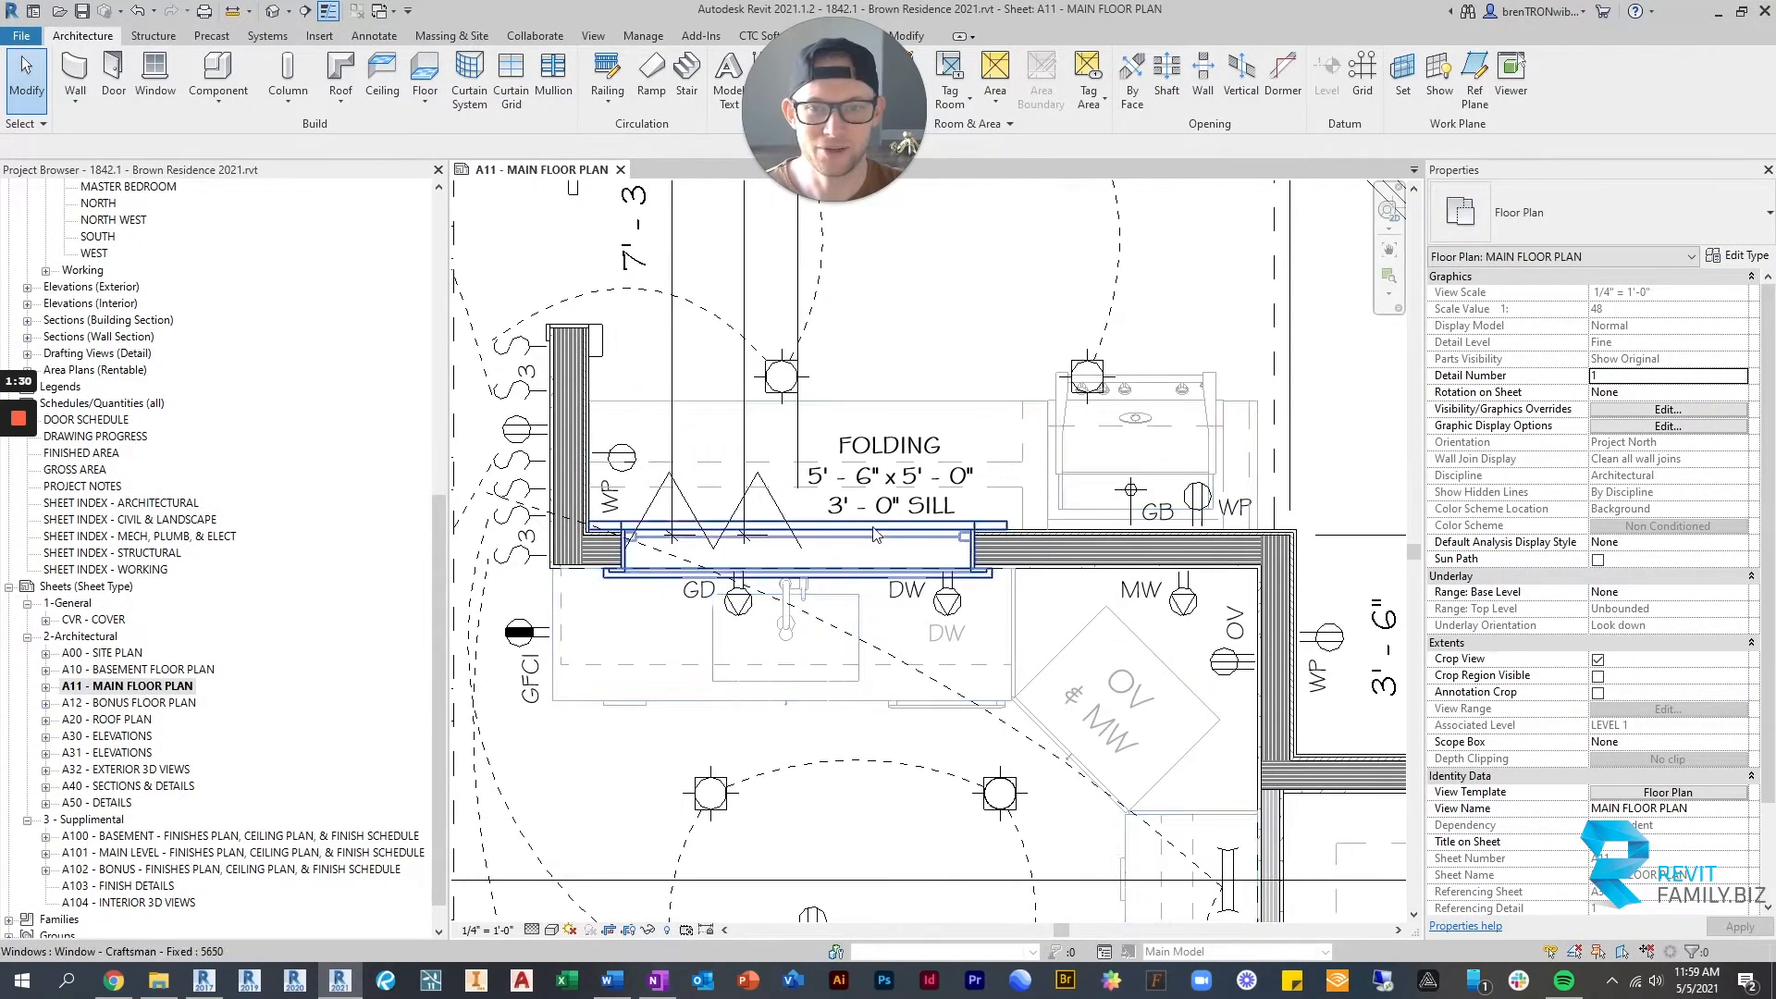
pyautogui.scroll(3, 686, 571)
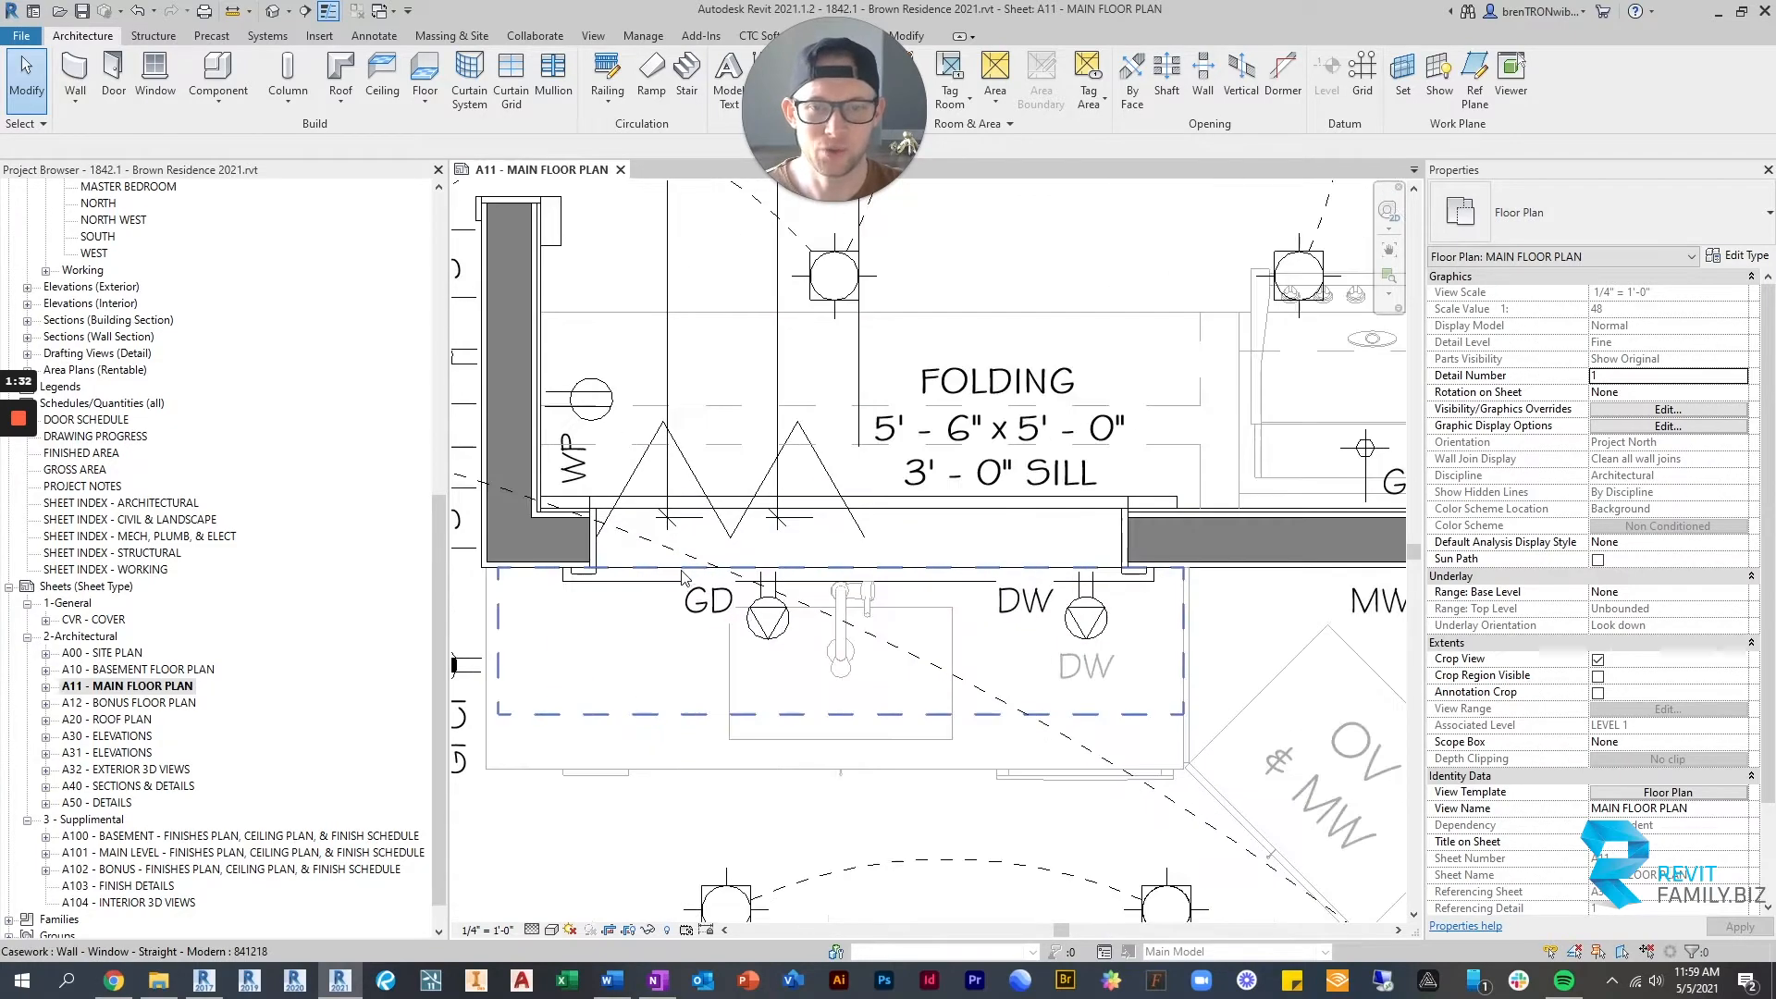
pyautogui.scroll(-4, 1038, 539)
pyautogui.scroll(-4, 1048, 572)
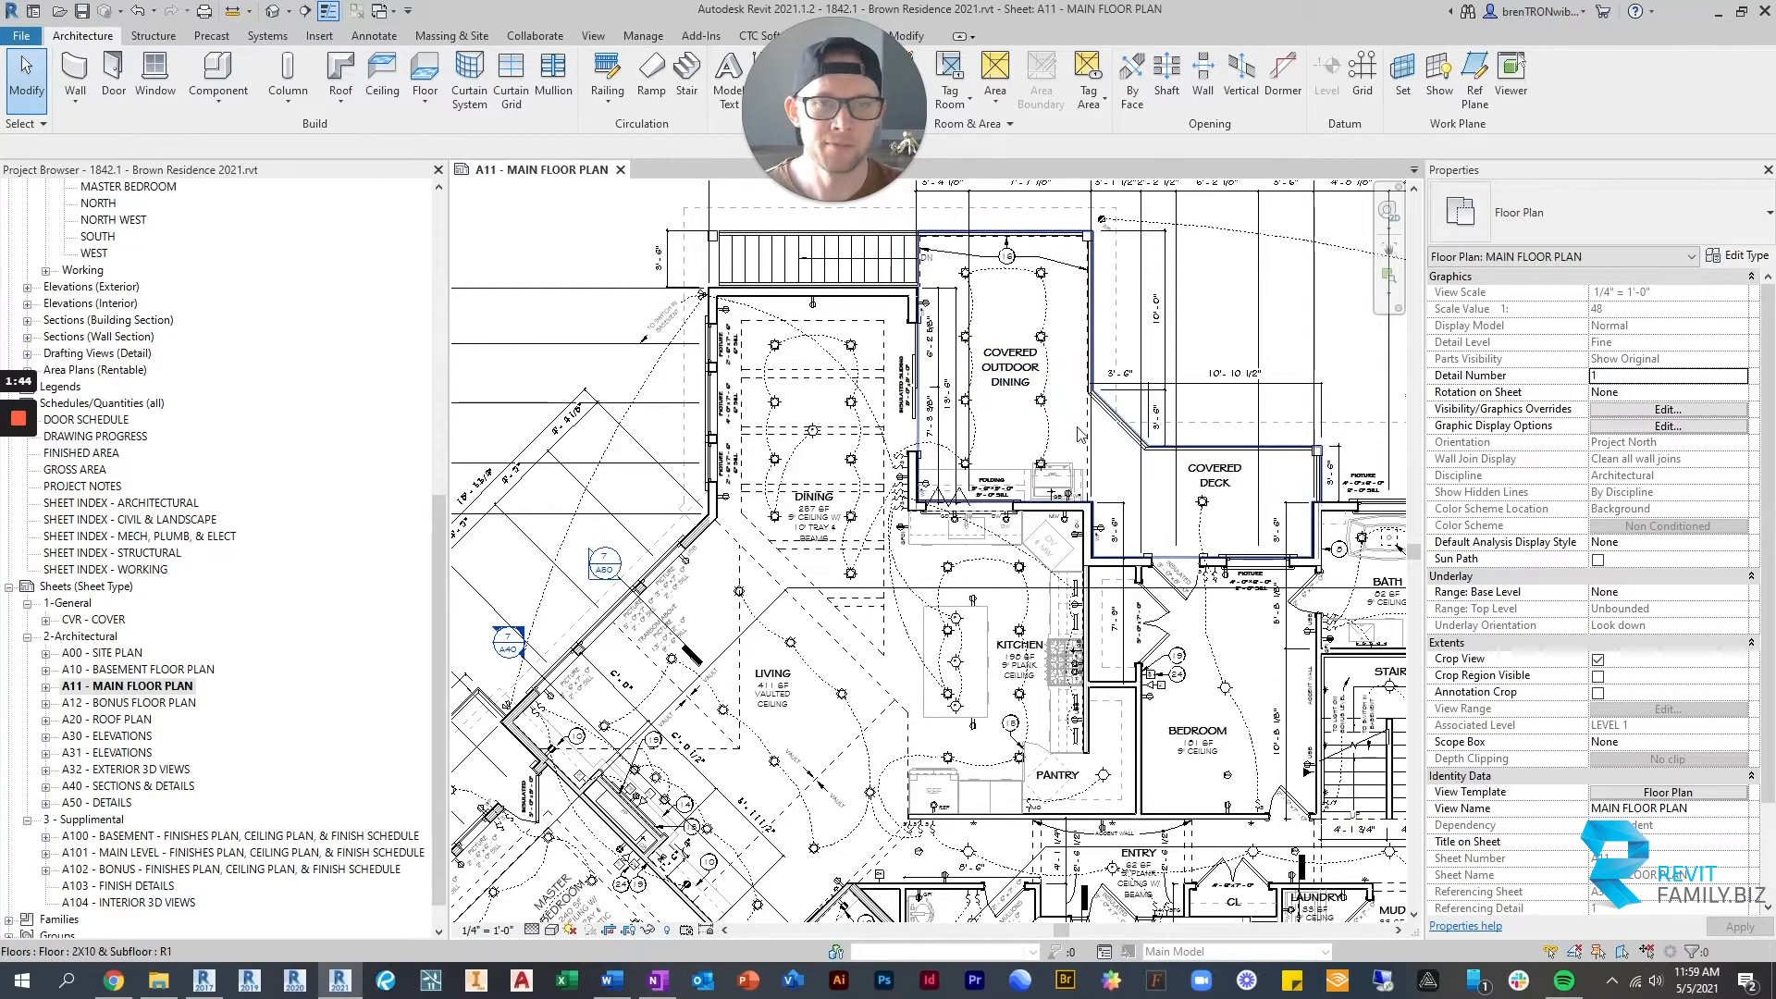
pyautogui.scroll(3, 1054, 479)
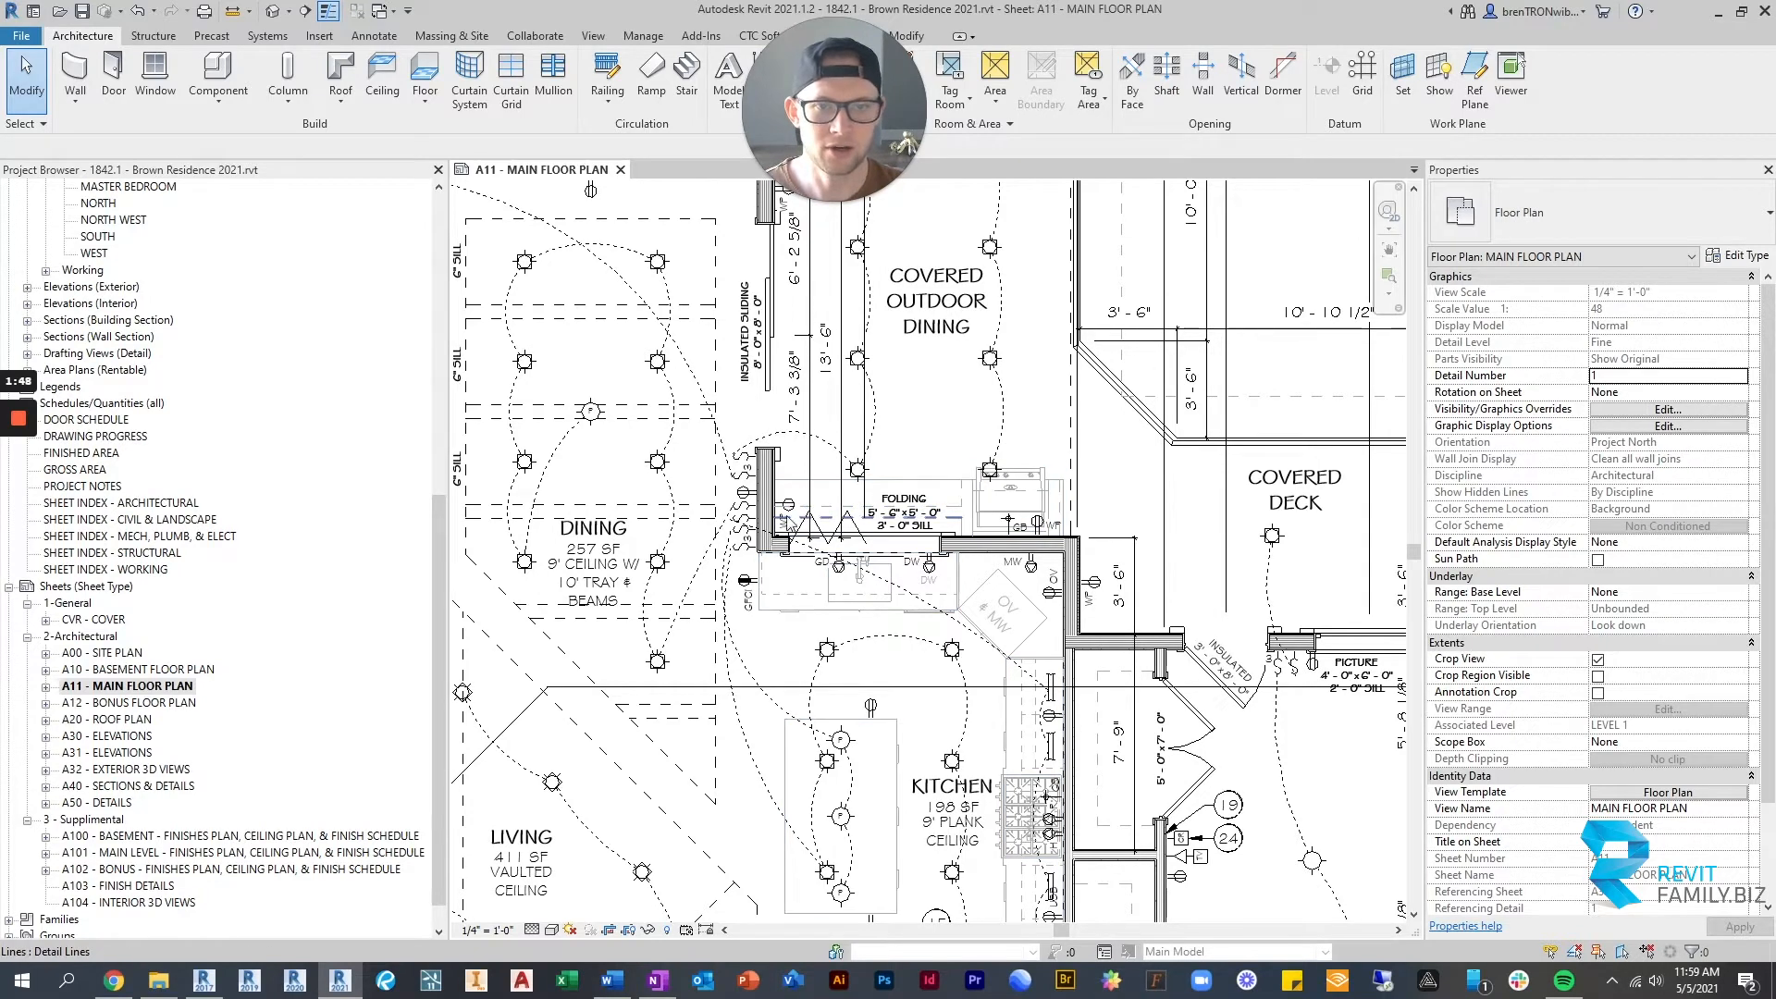
pyautogui.scroll(4, 983, 505)
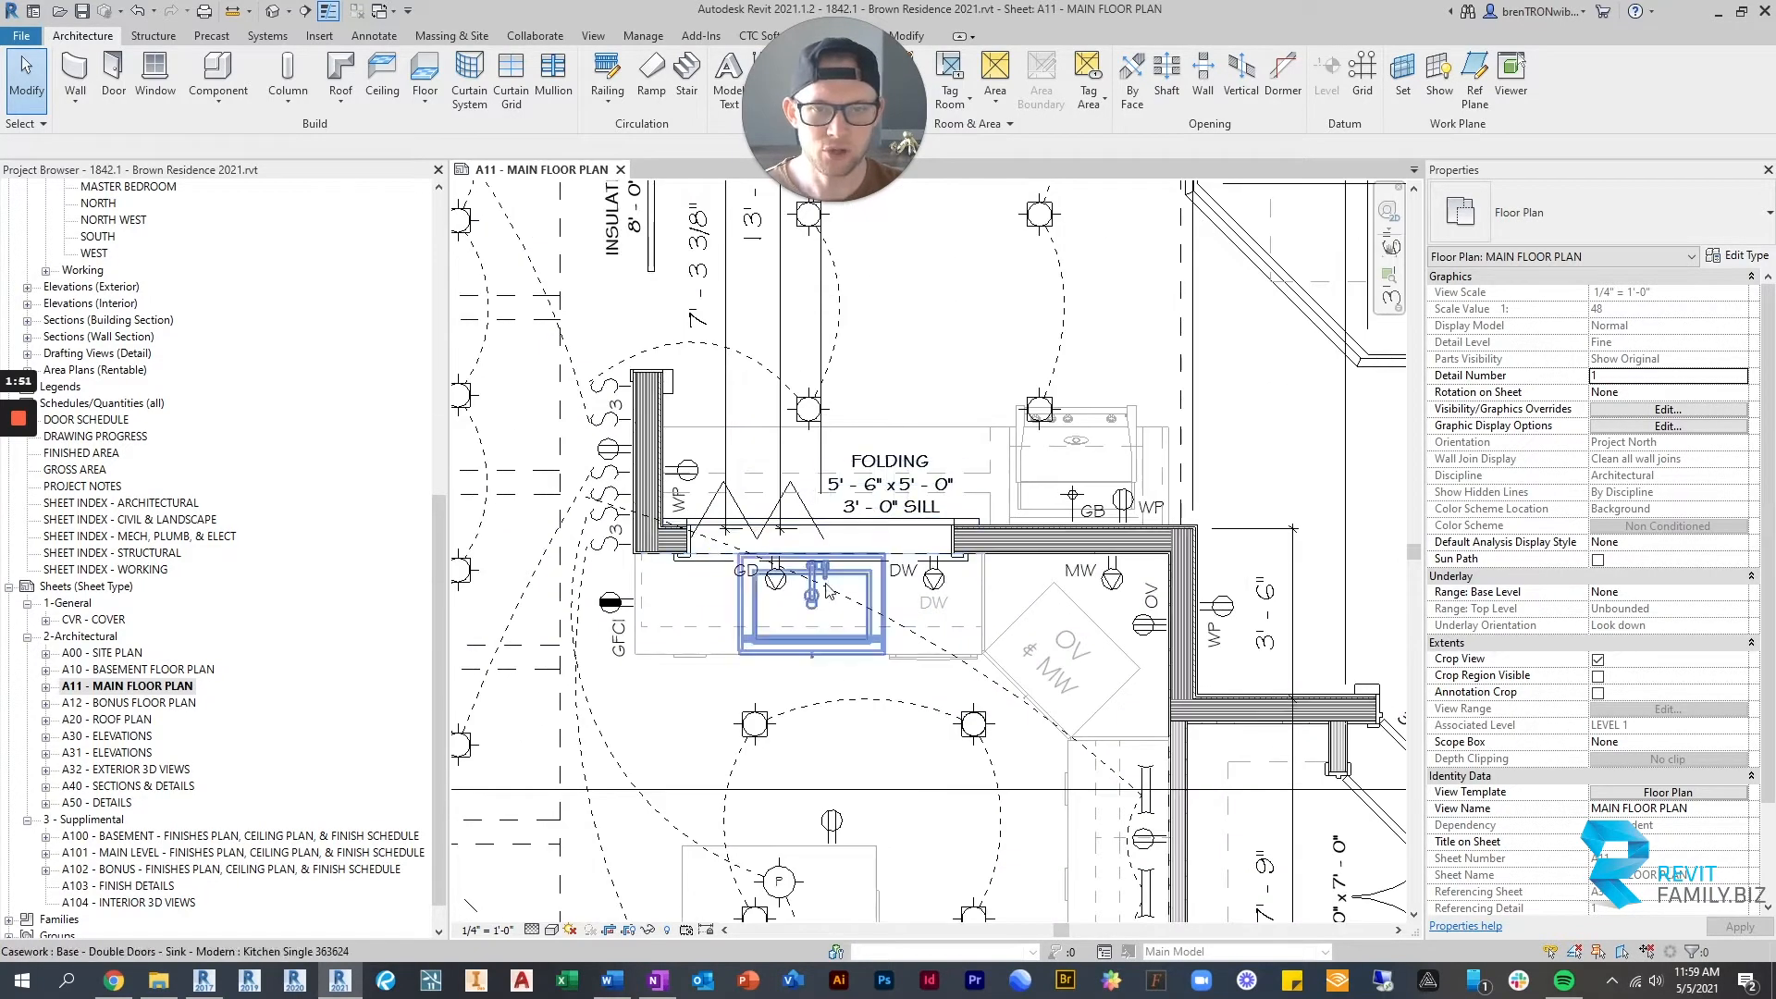
pyautogui.scroll(-3, 969, 503)
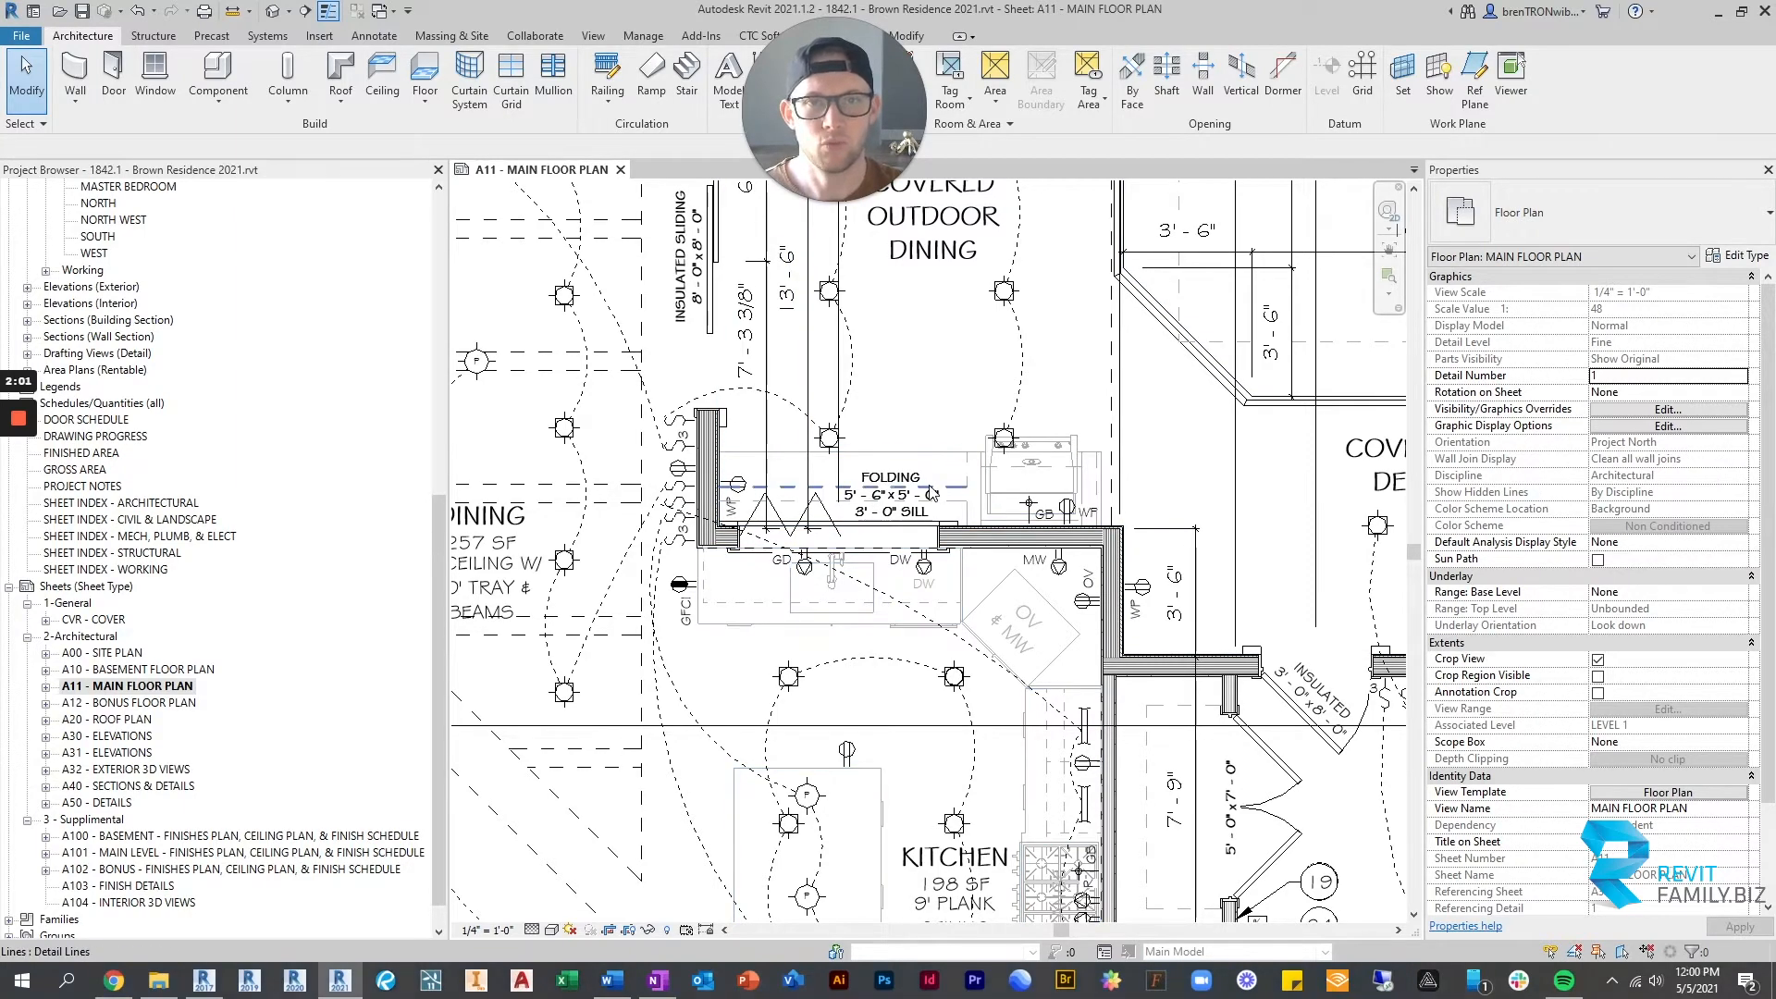
pyautogui.scroll(-3, 953, 477)
pyautogui.scroll(-2, 936, 562)
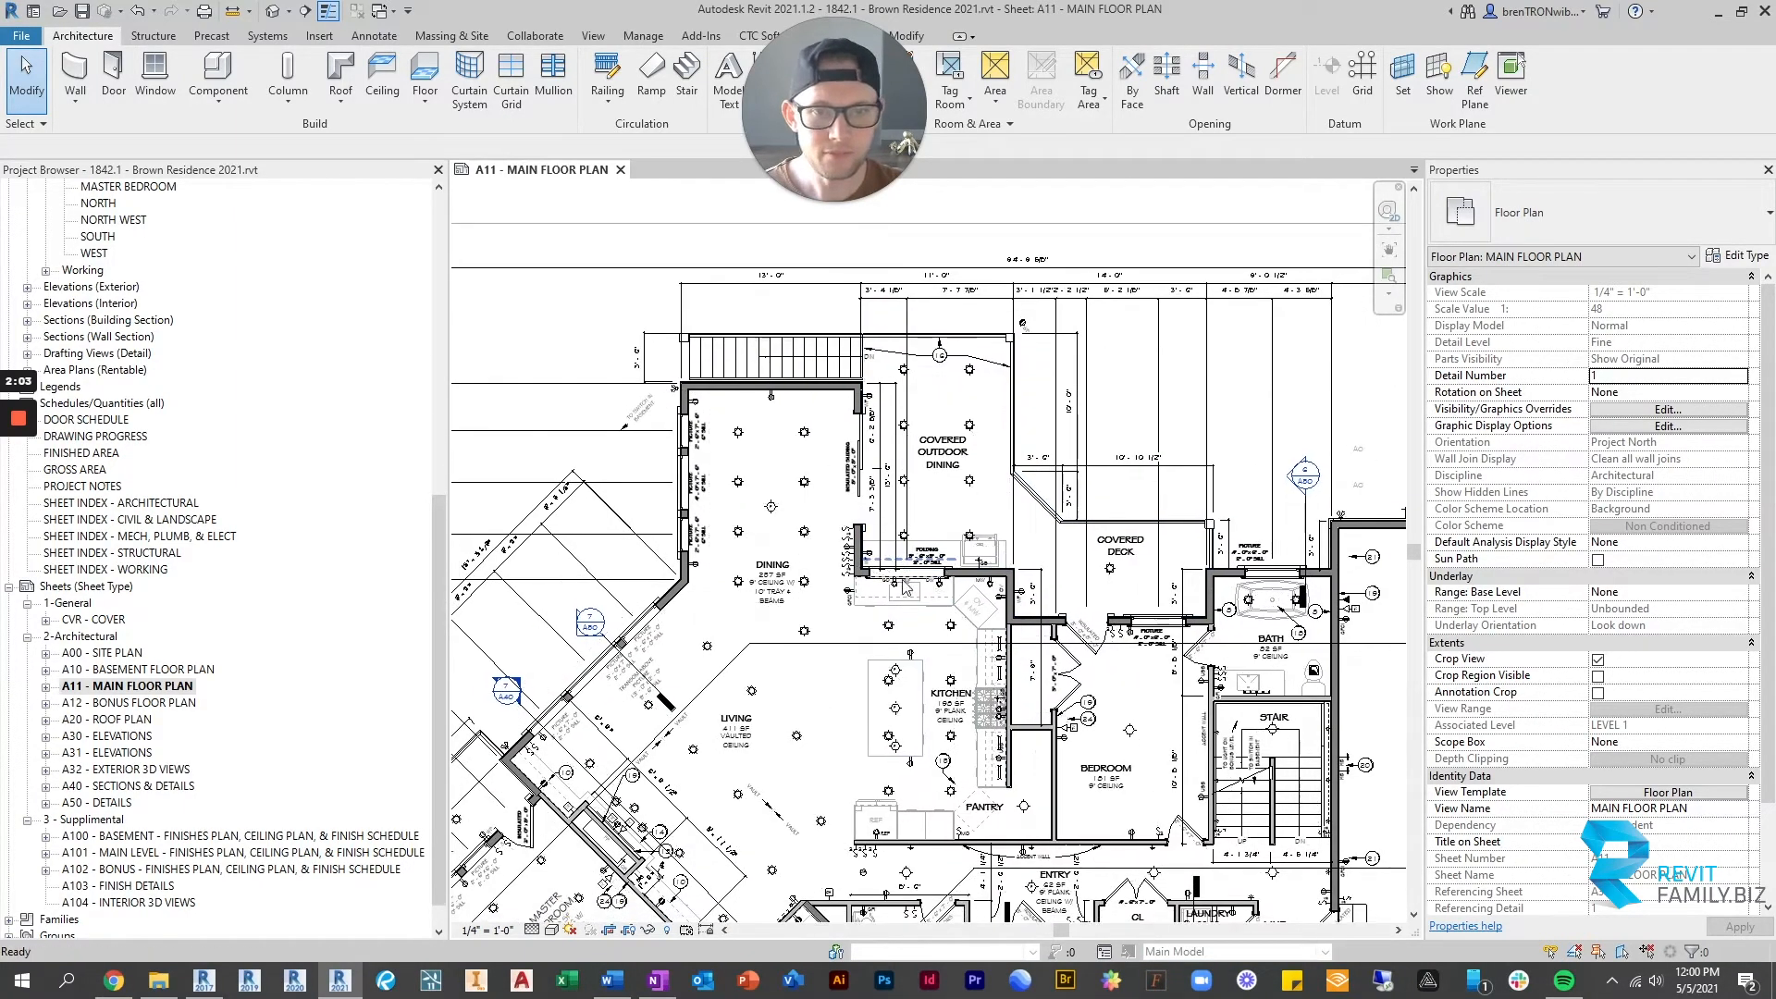
pyautogui.scroll(5, 925, 592)
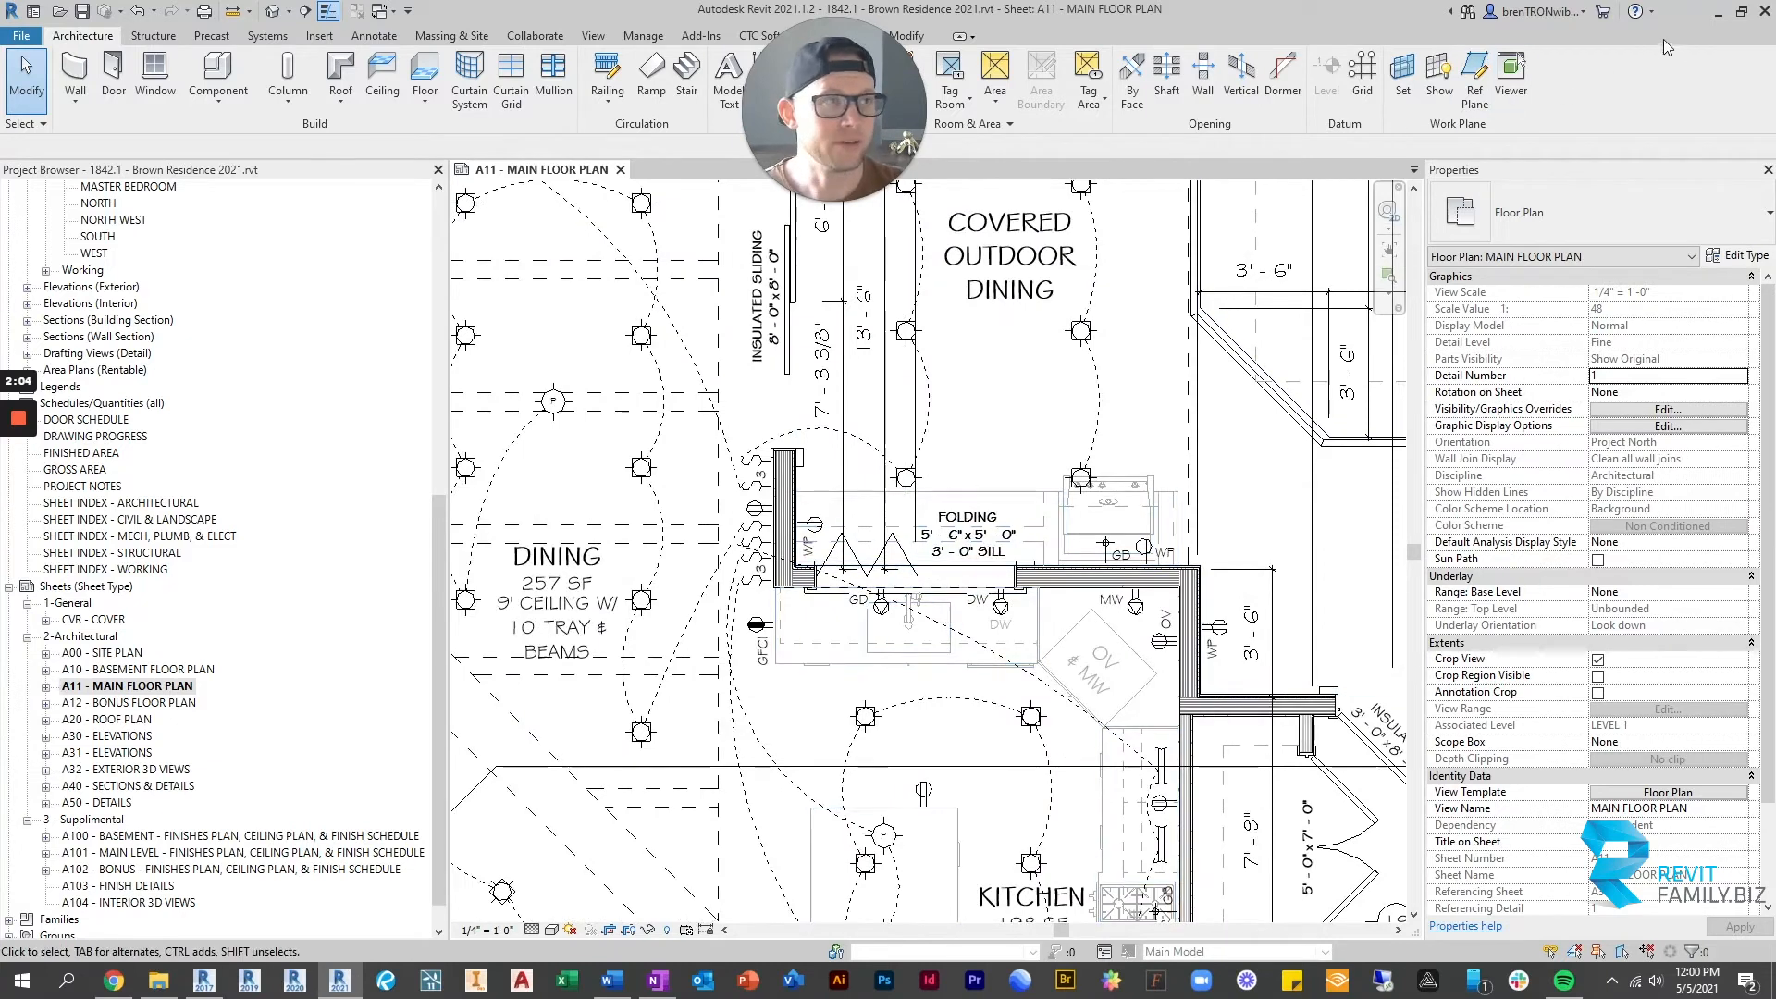
# Return to the Windows Colonial example project, open the Second Floor plan and select the double-side folding window.
pyautogui.click(1723, 15)
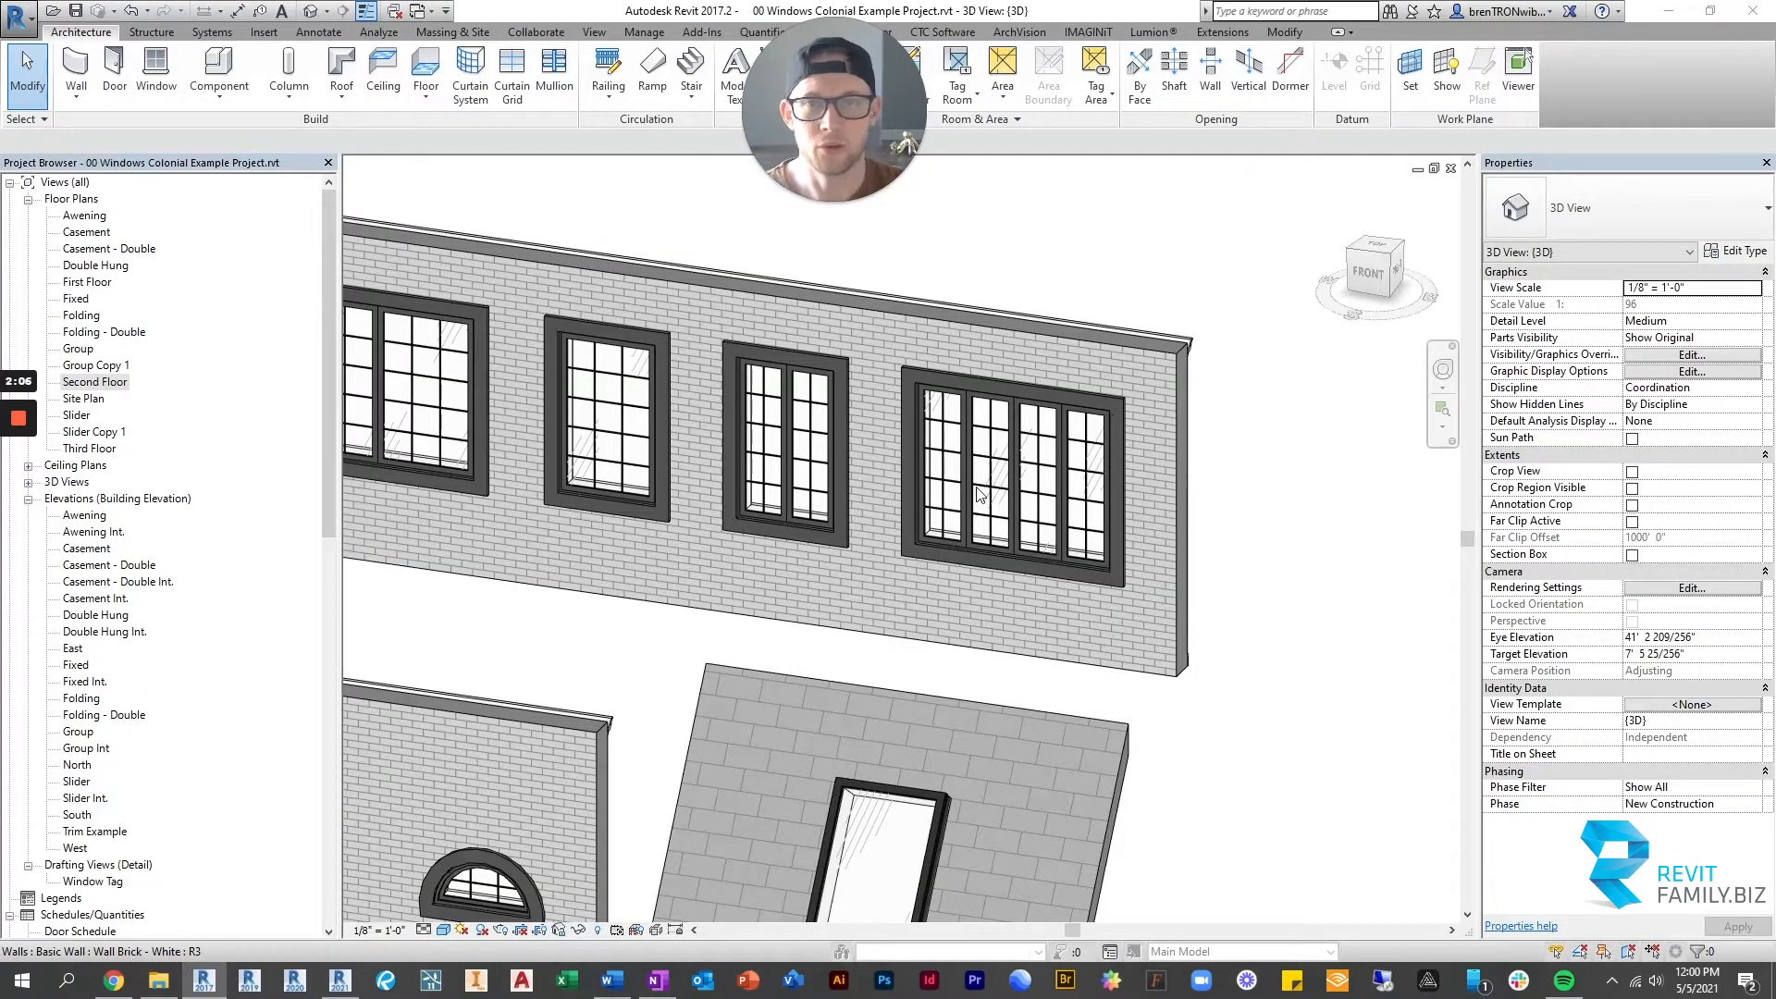
pyautogui.doubleClick(100, 382)
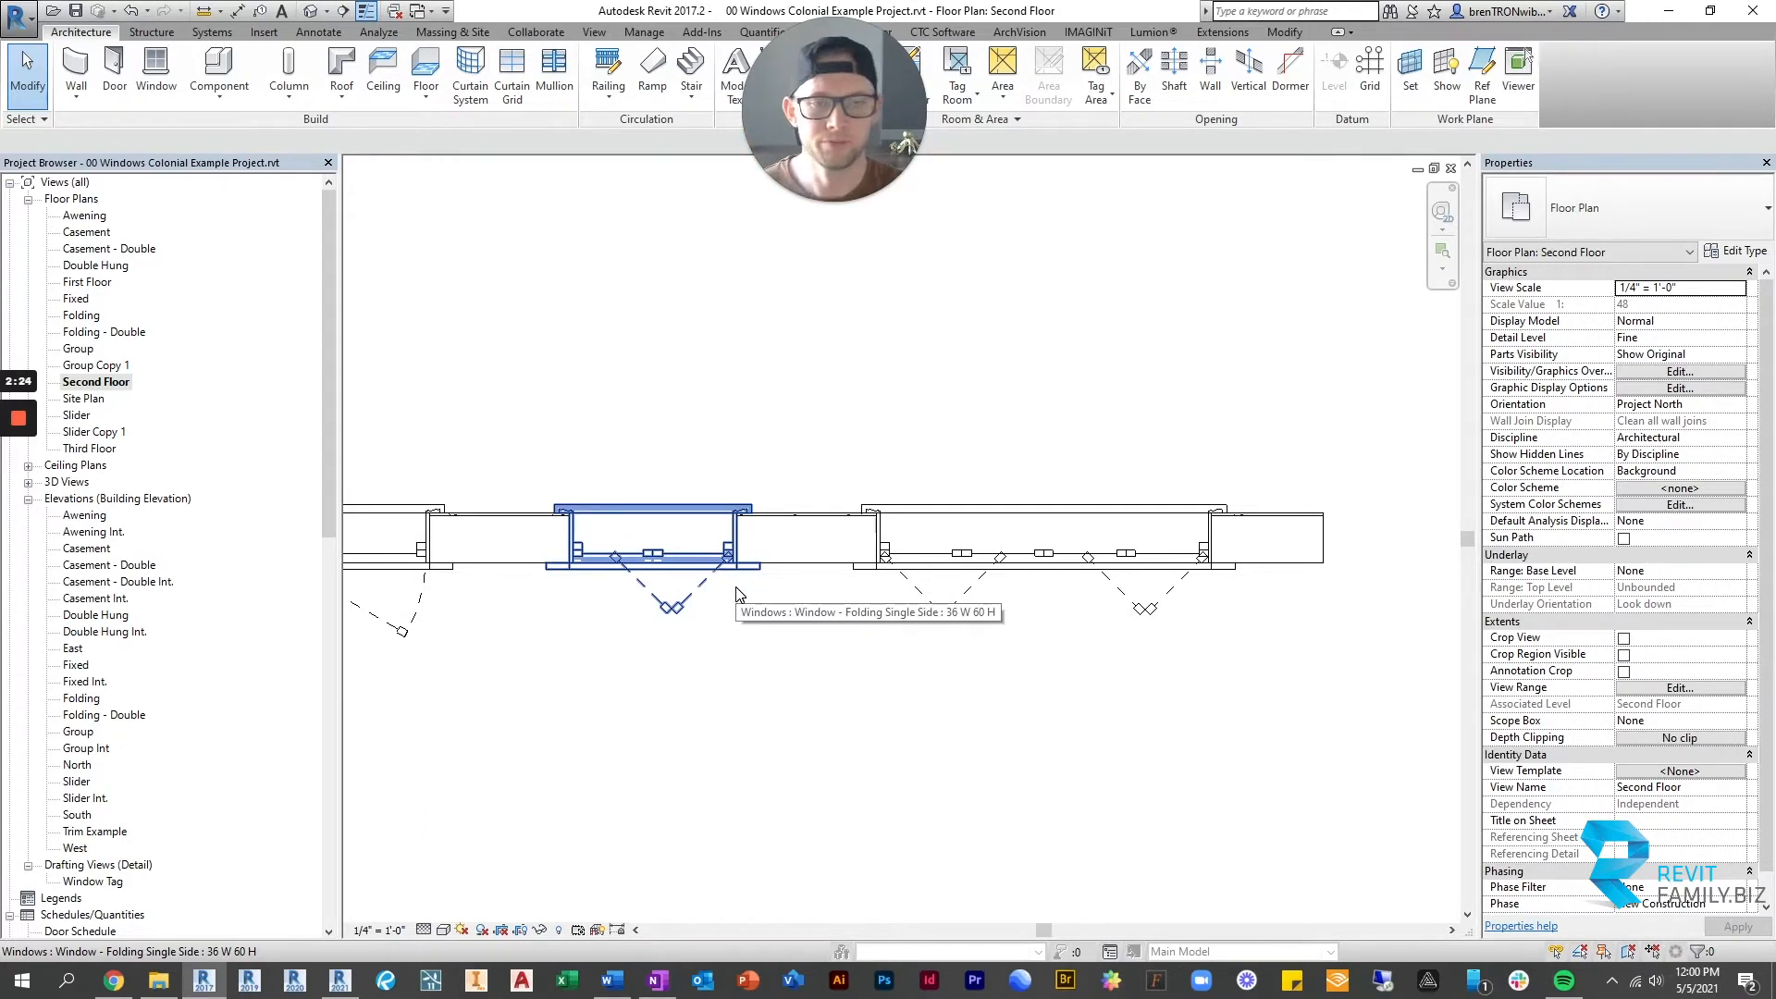
pyautogui.scroll(-1, 995, 541)
pyautogui.moveTo(1029, 491); pyautogui.dragTo(856, 538, button='middle')
pyautogui.click(876, 530)
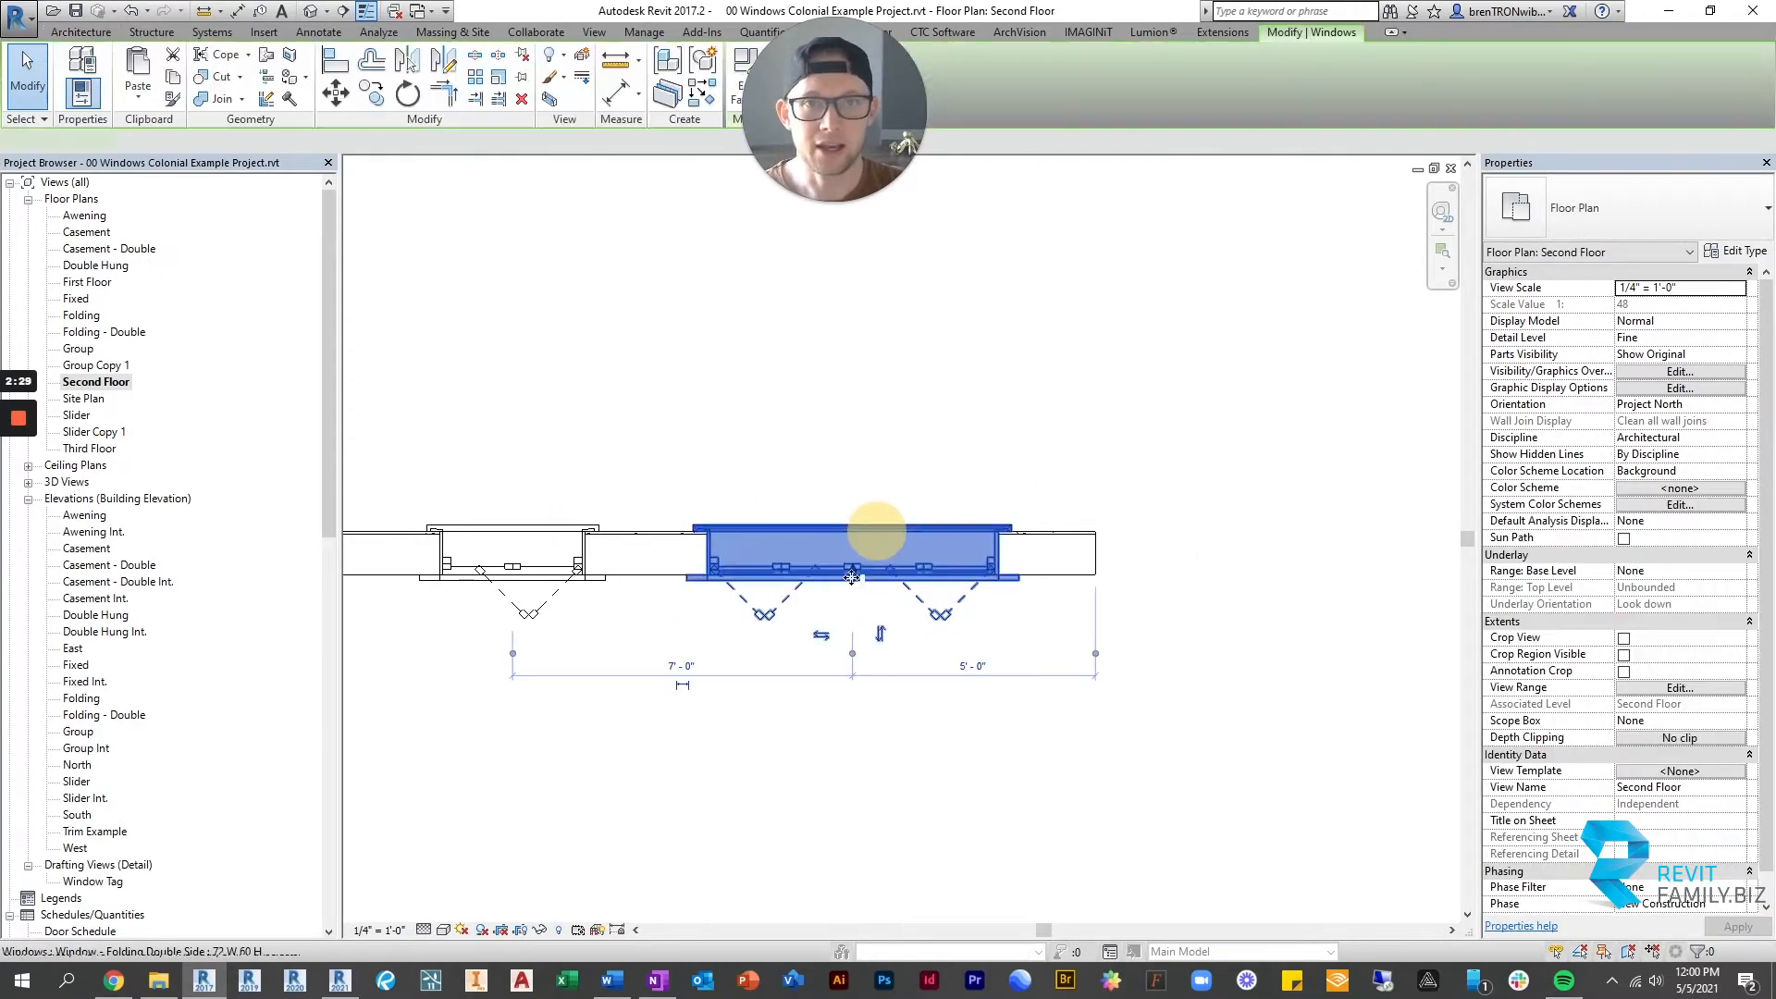
pyautogui.scroll(1, 851, 577)
pyautogui.click(864, 398)
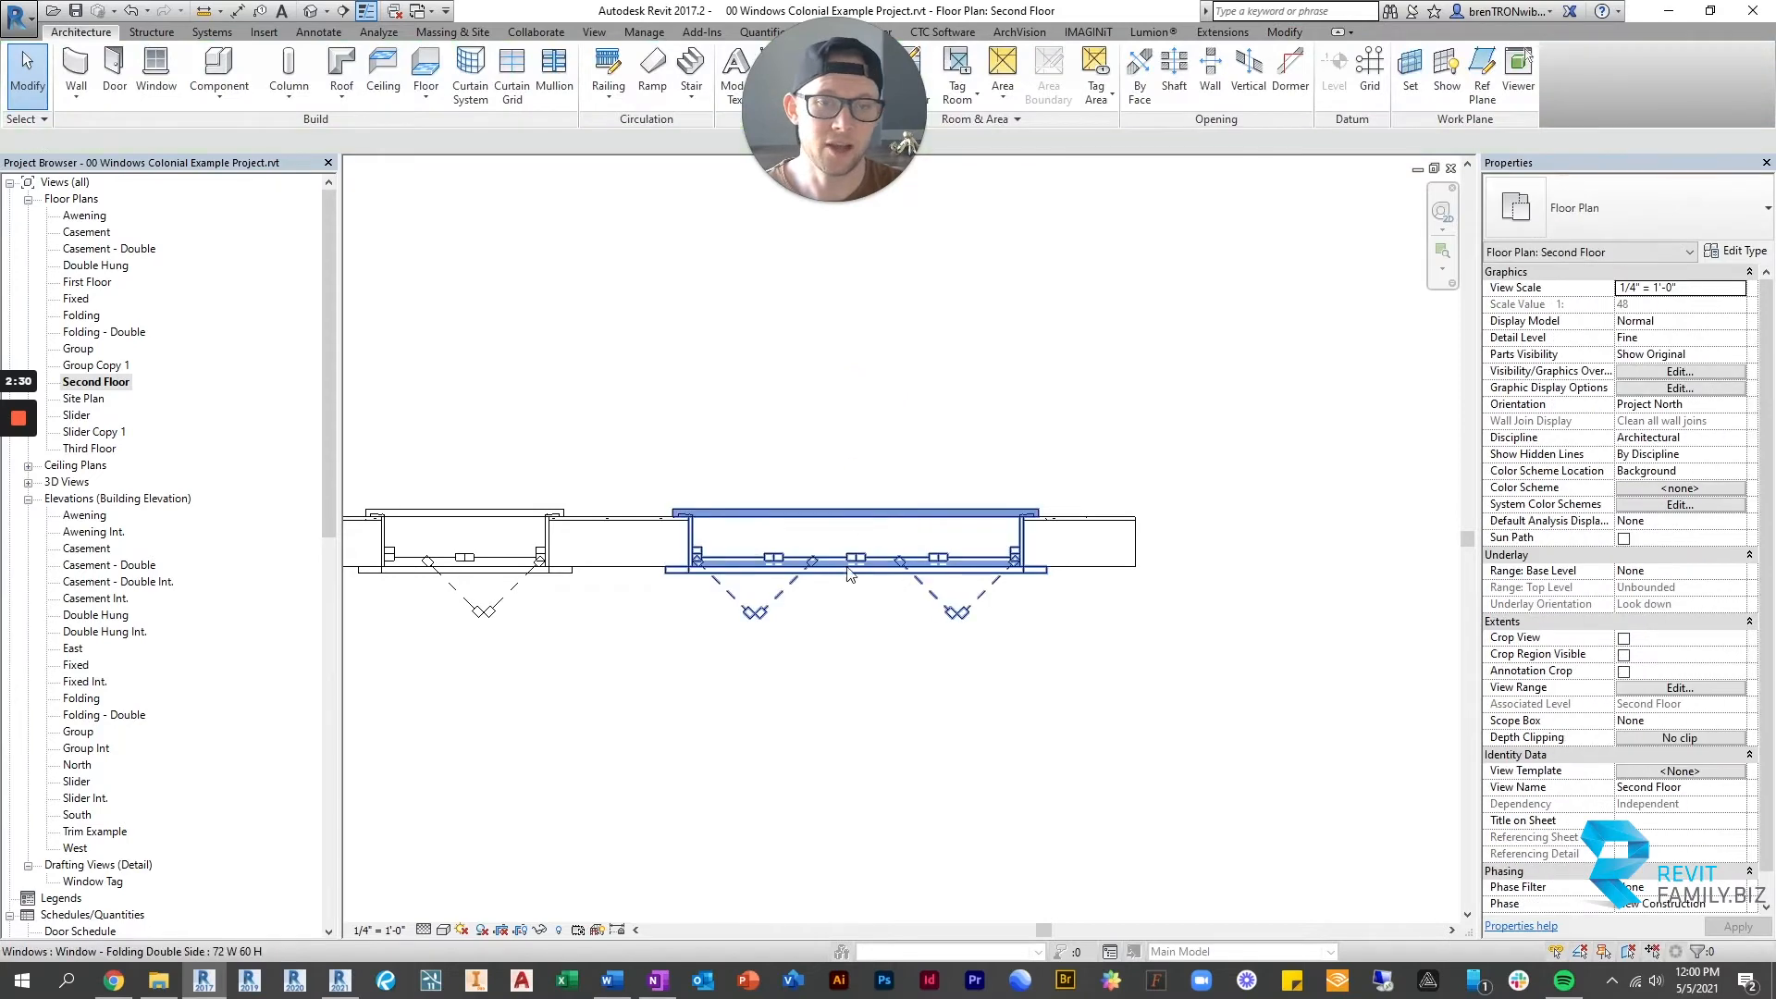
pyautogui.click(851, 574)
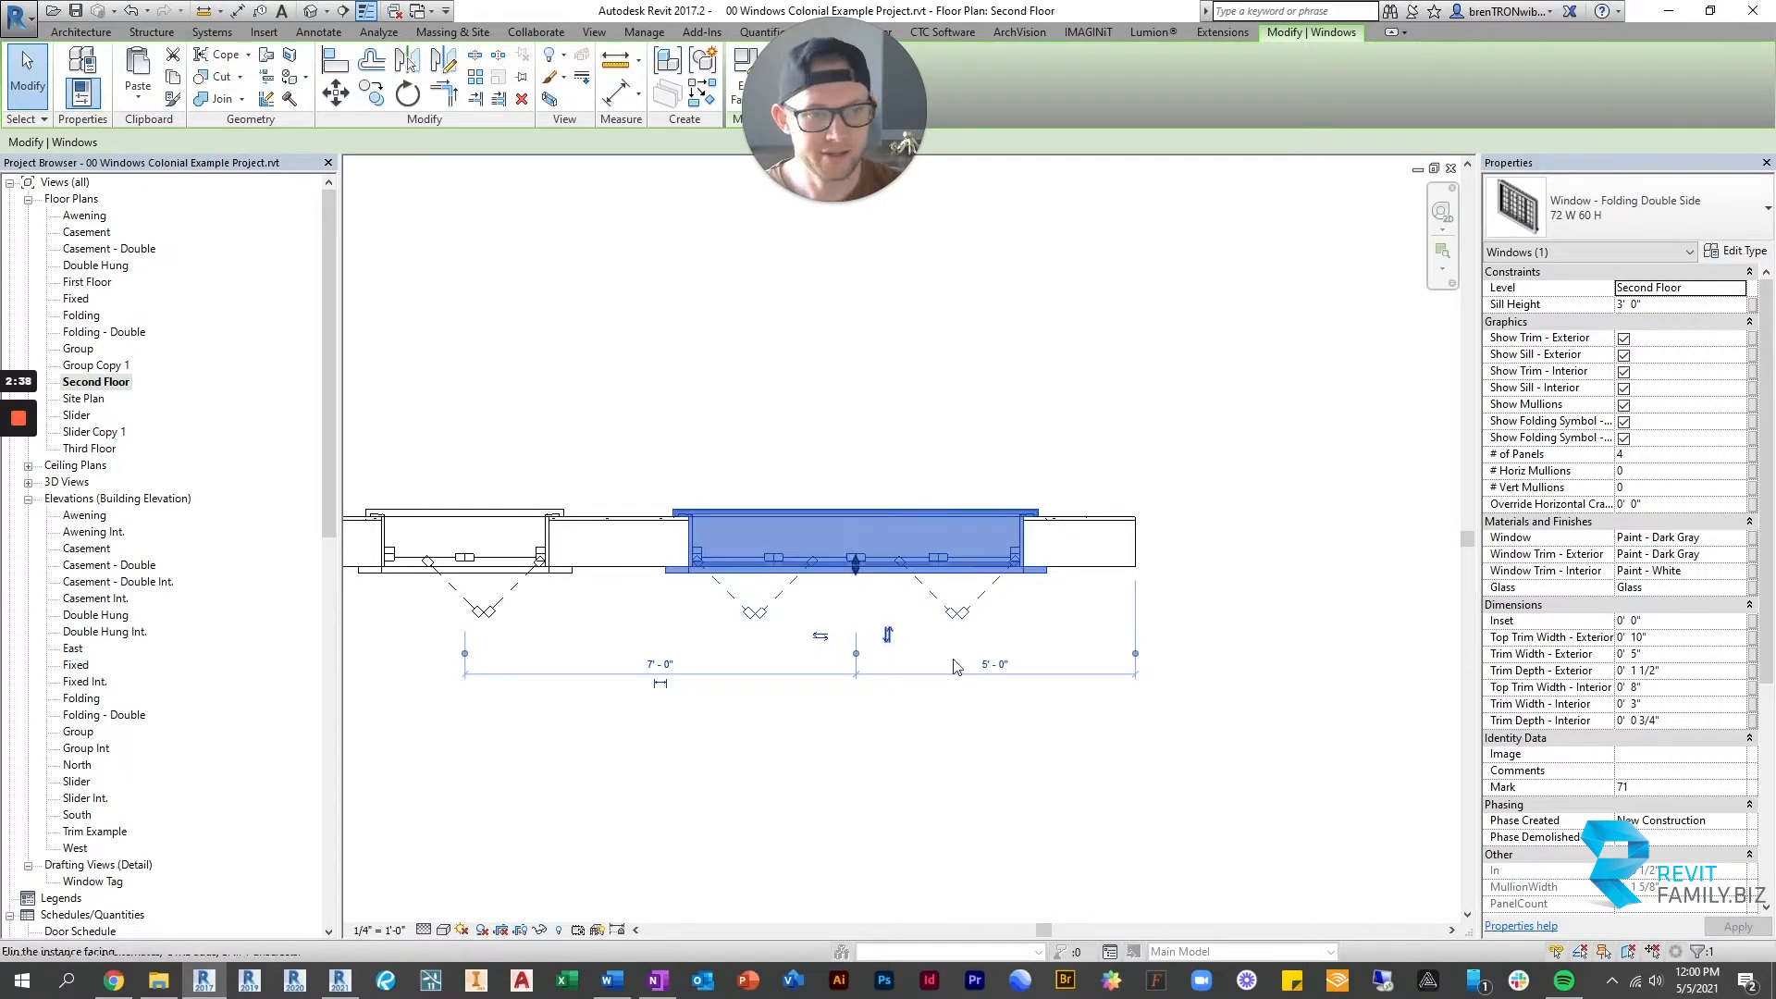
# Review the instance properties of the selected double-side folding window, including its inset and trim dimensions.
pyautogui.scroll(-3, 1652, 688)
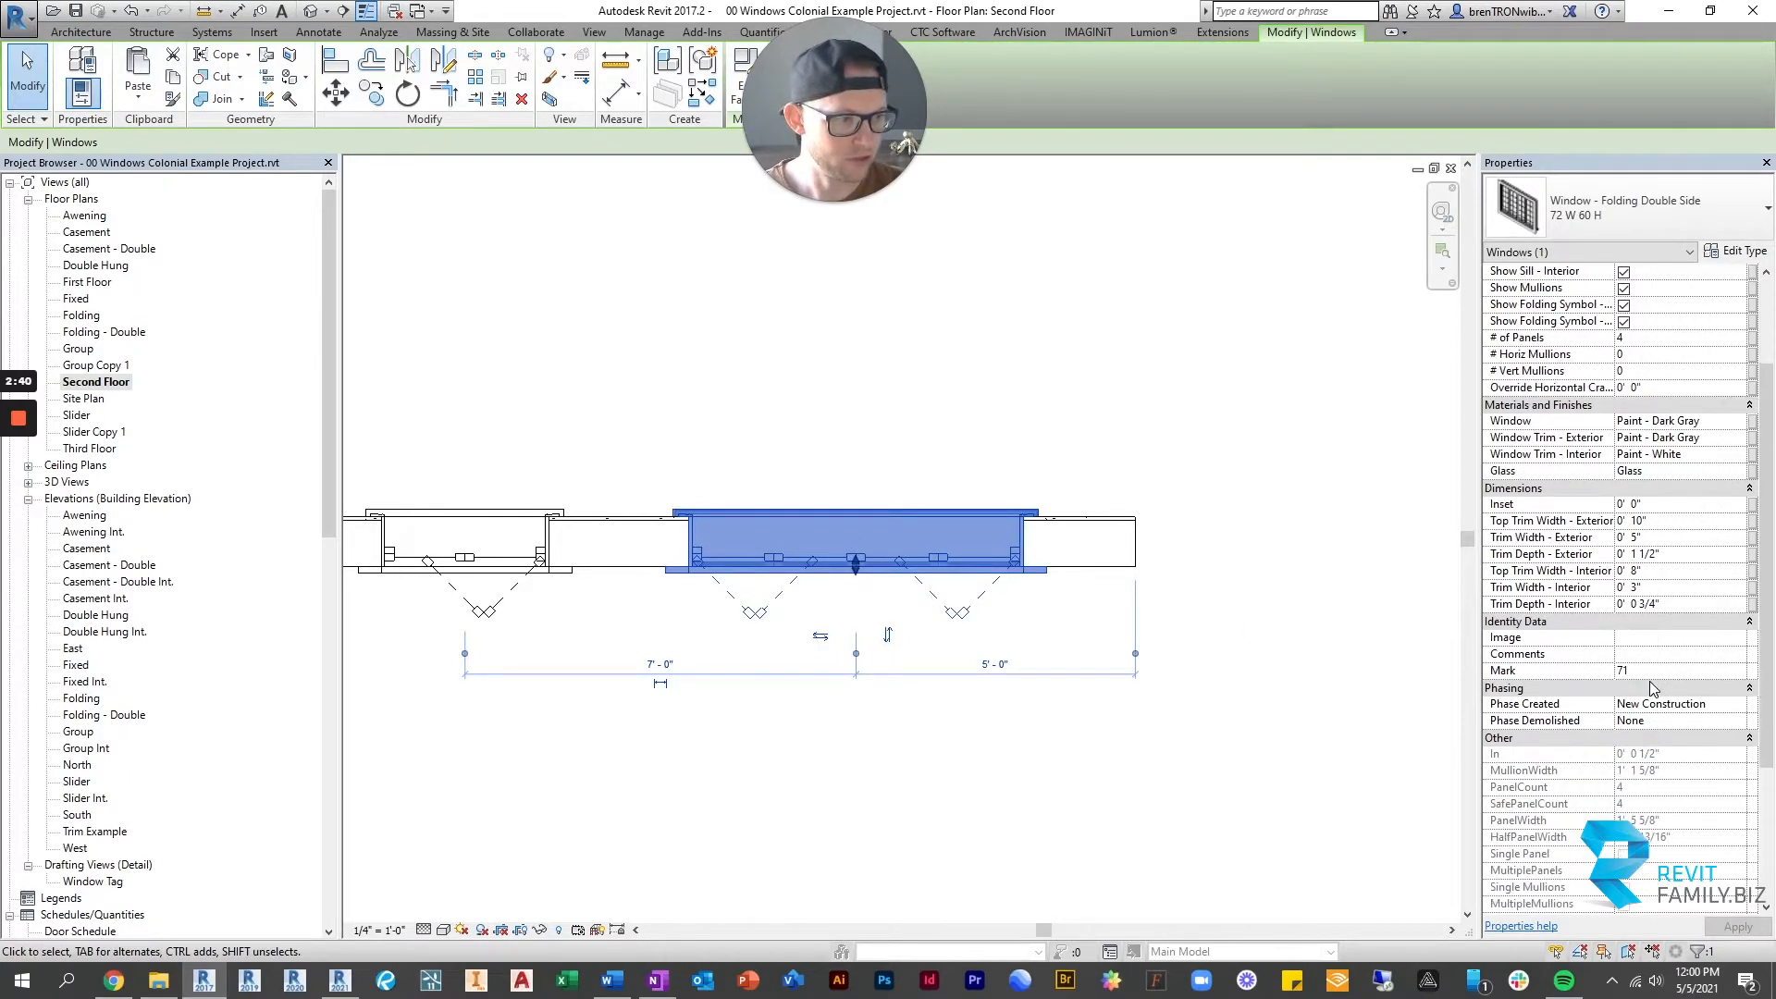
pyautogui.scroll(-5, 1614, 601)
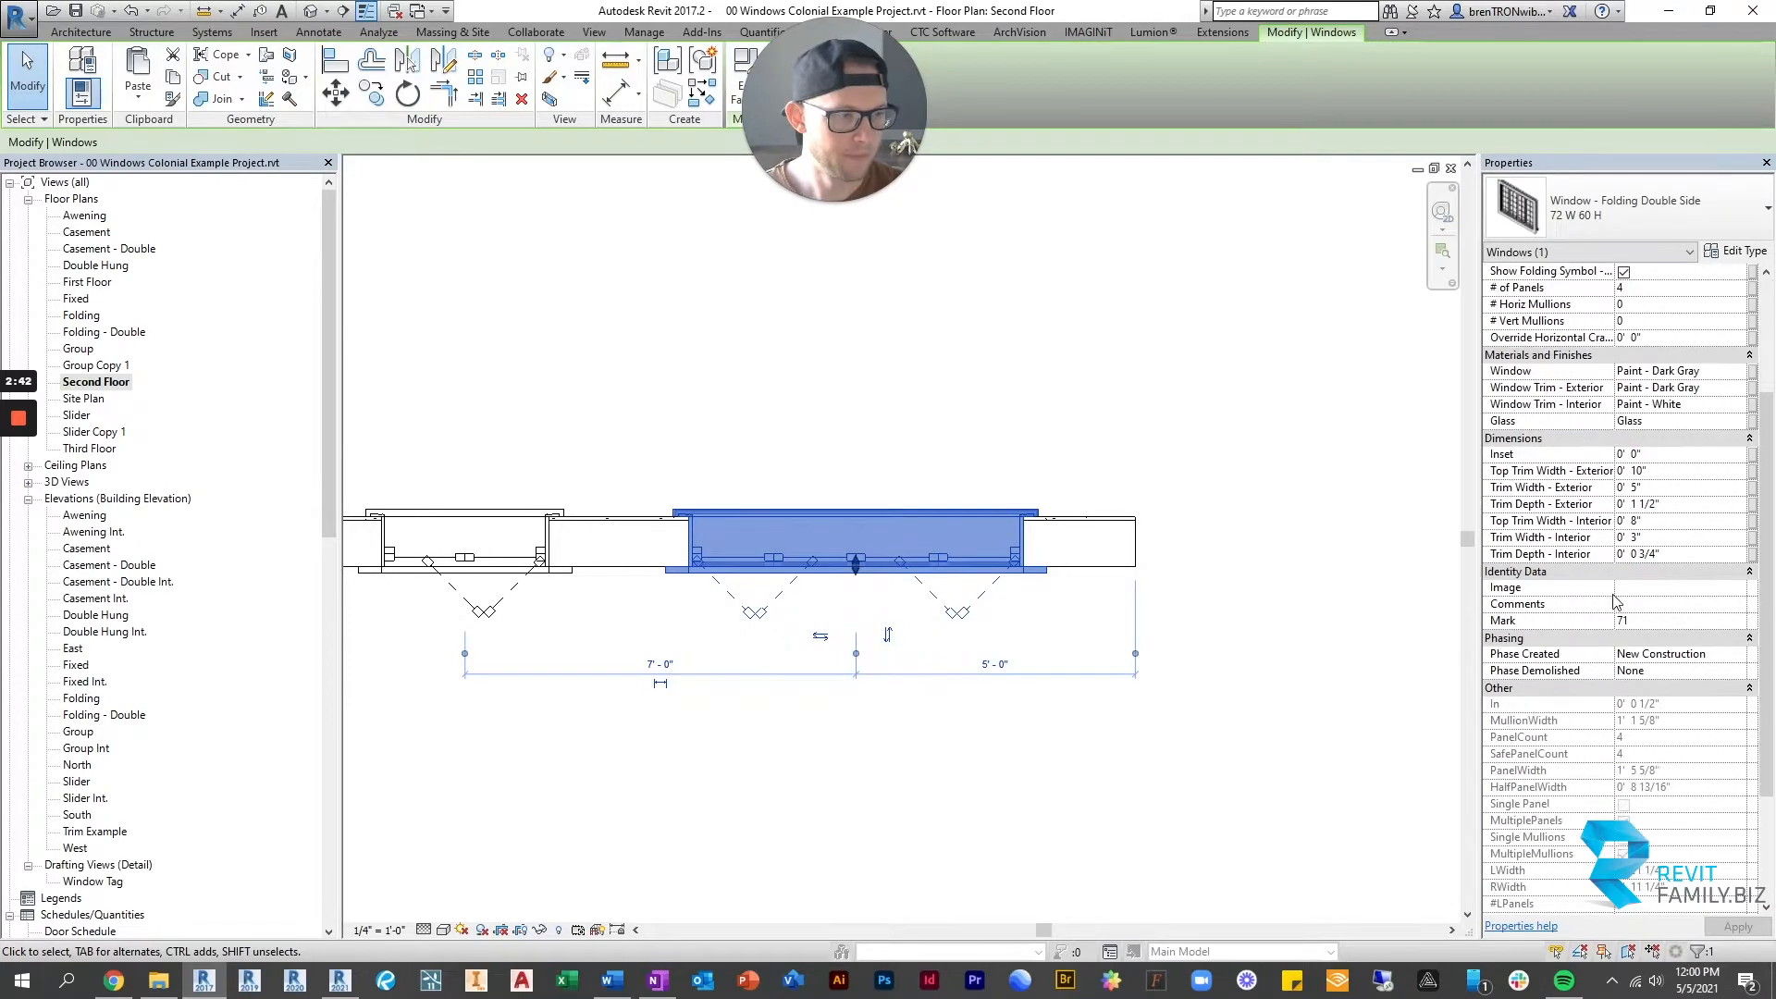
pyautogui.scroll(-1, 1614, 601)
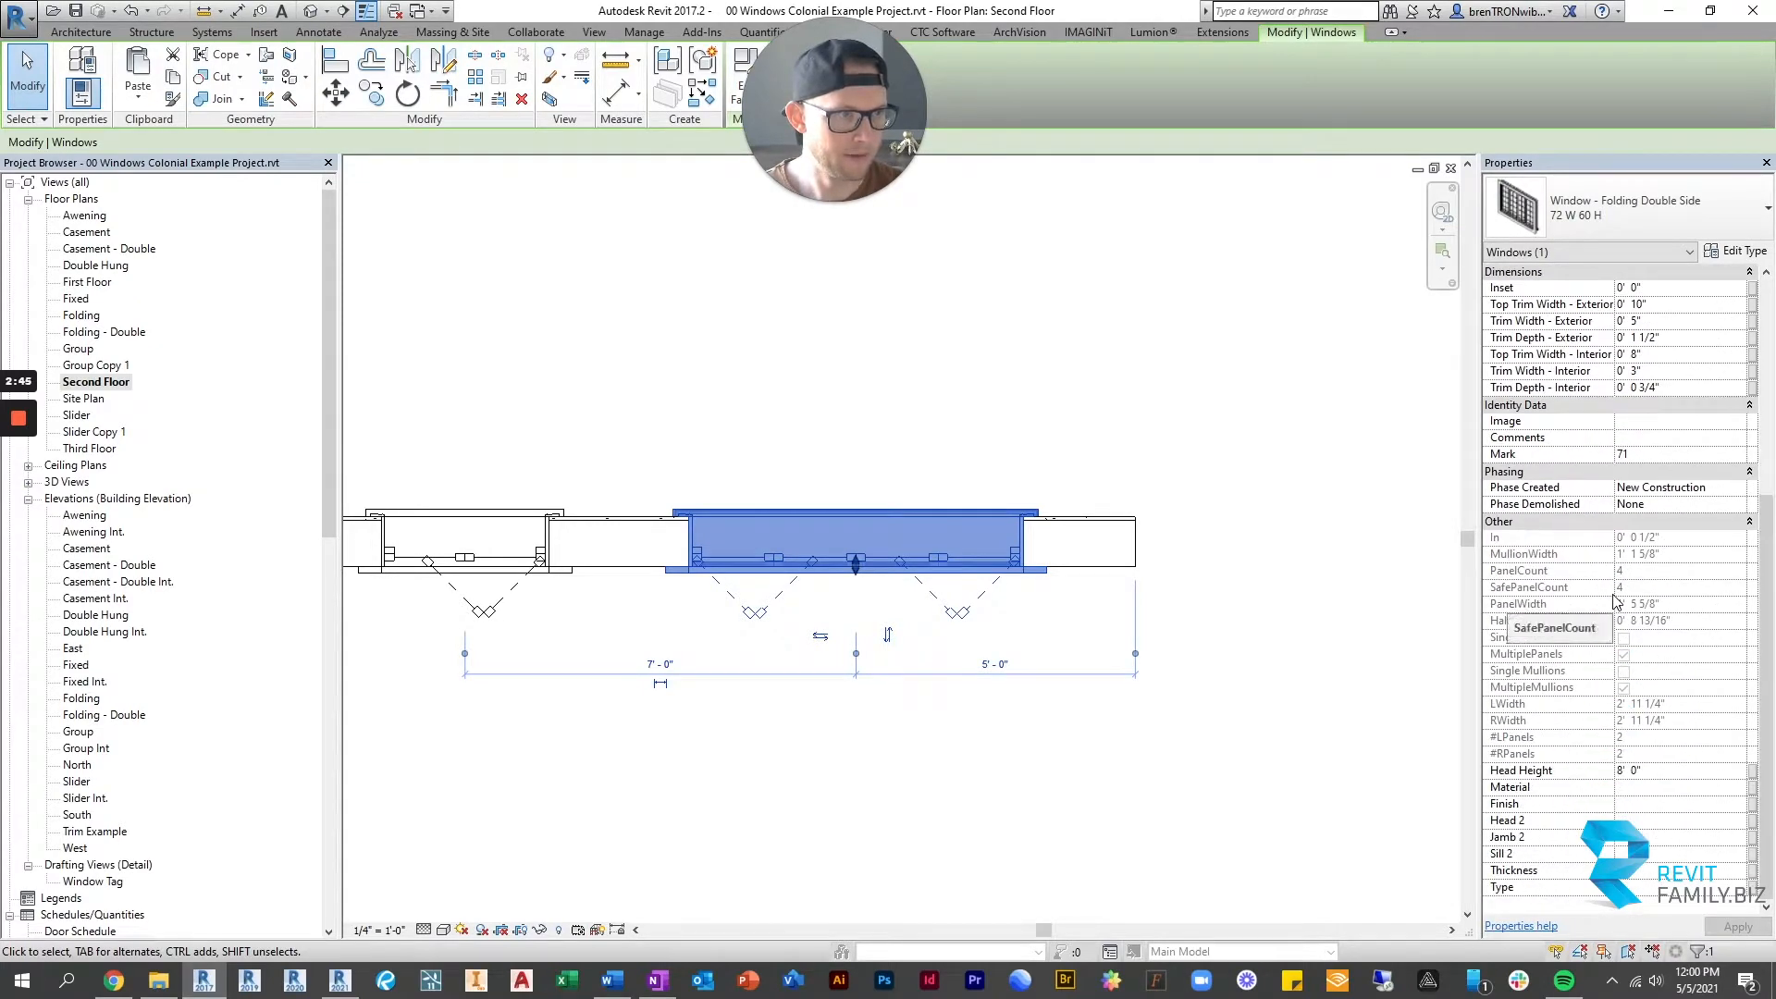
pyautogui.scroll(8, 1614, 602)
pyautogui.click(1682, 622)
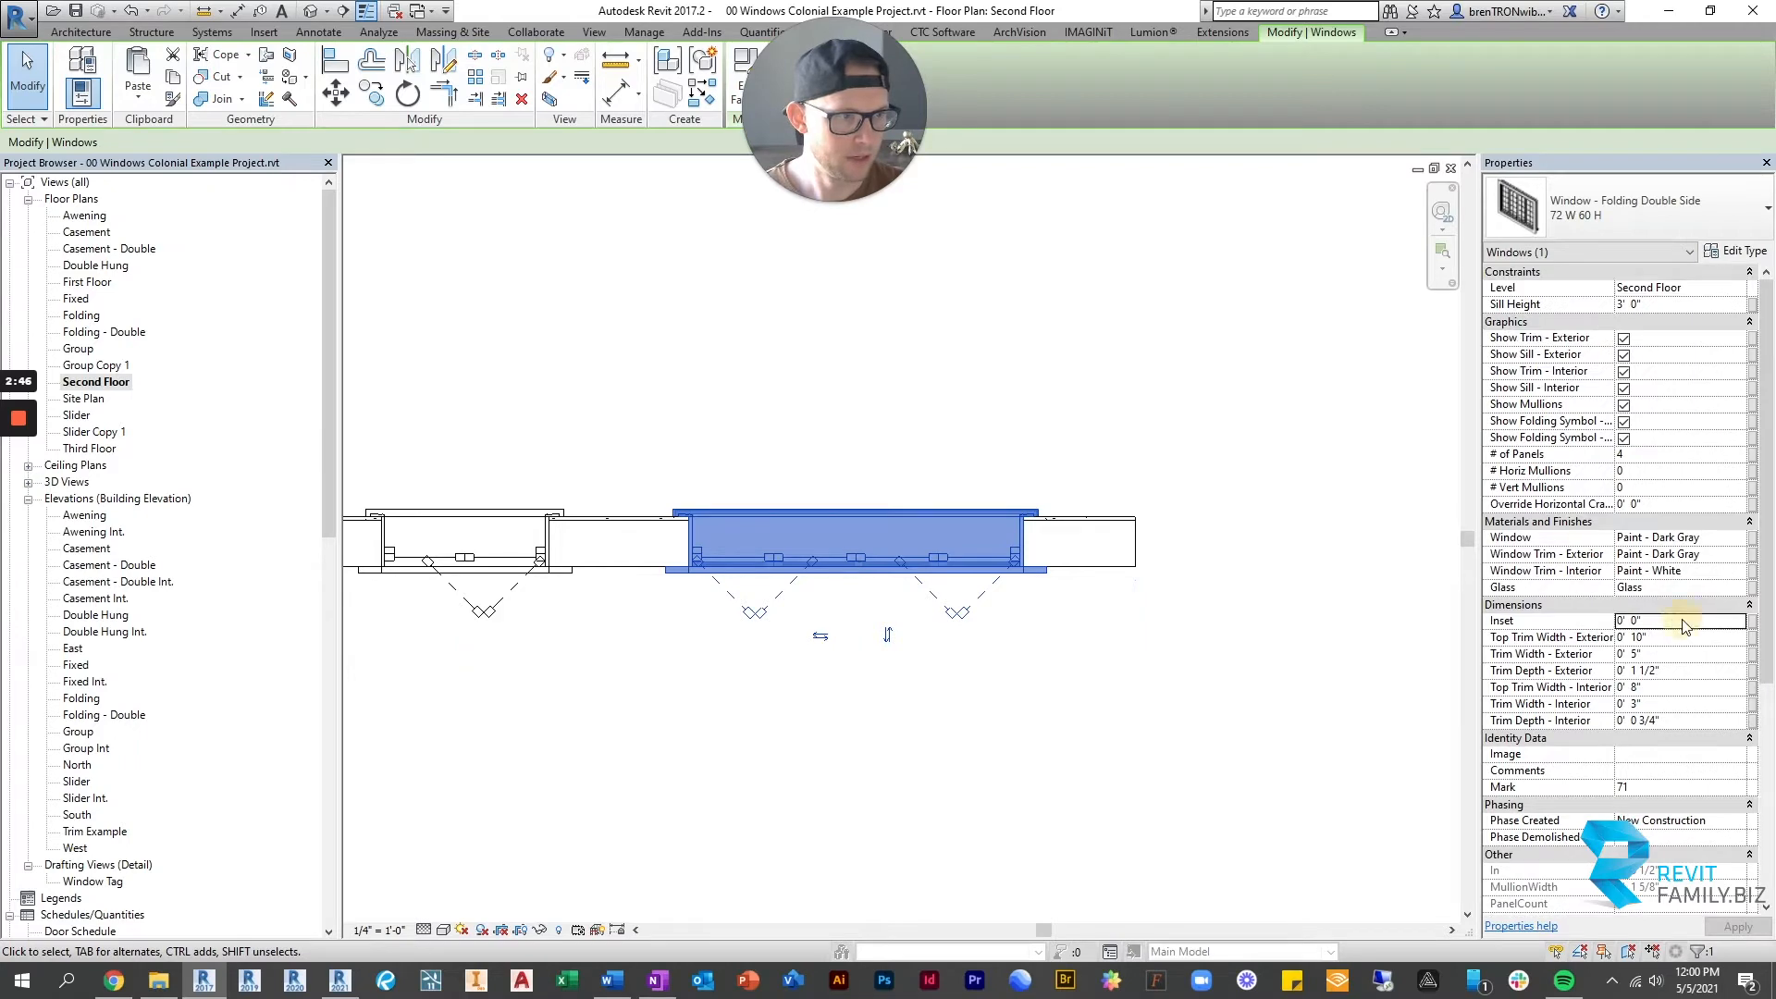
pyautogui.doubleClick(1681, 621)
pyautogui.press('Tab')
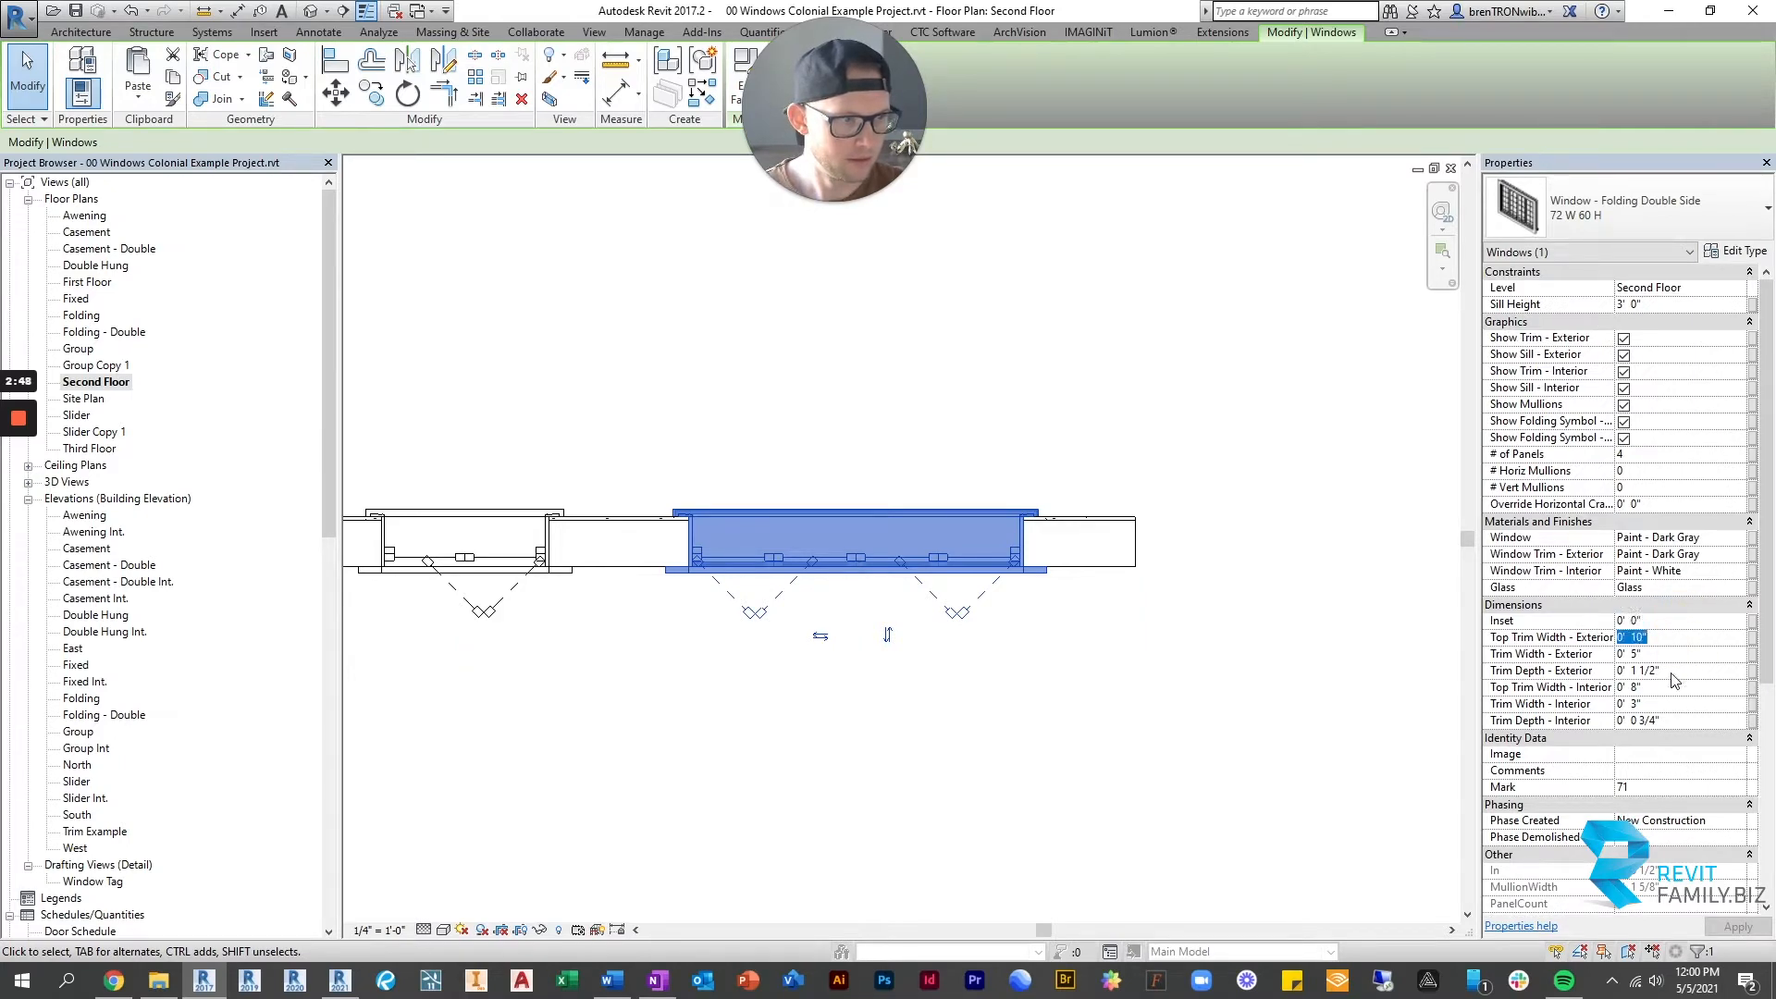
# Set the width in the double-side folding window's type properties to 8' and apply it.
pyautogui.click(1741, 251)
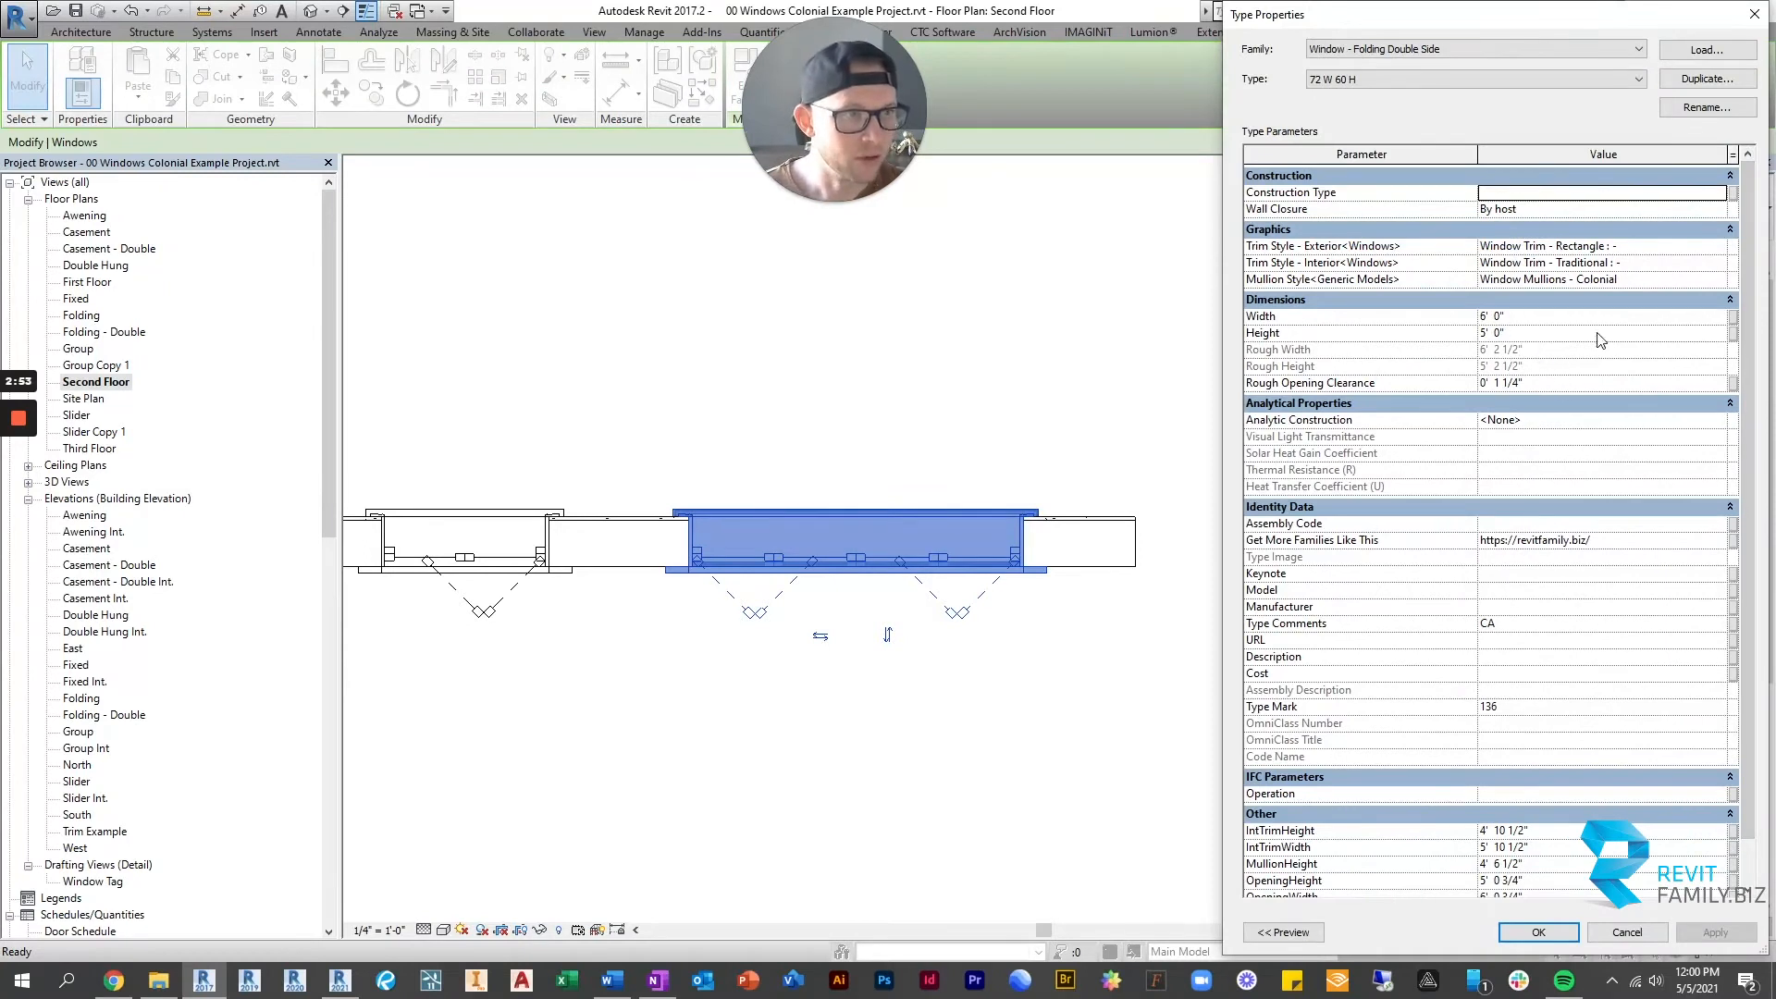
pyautogui.click(1572, 316)
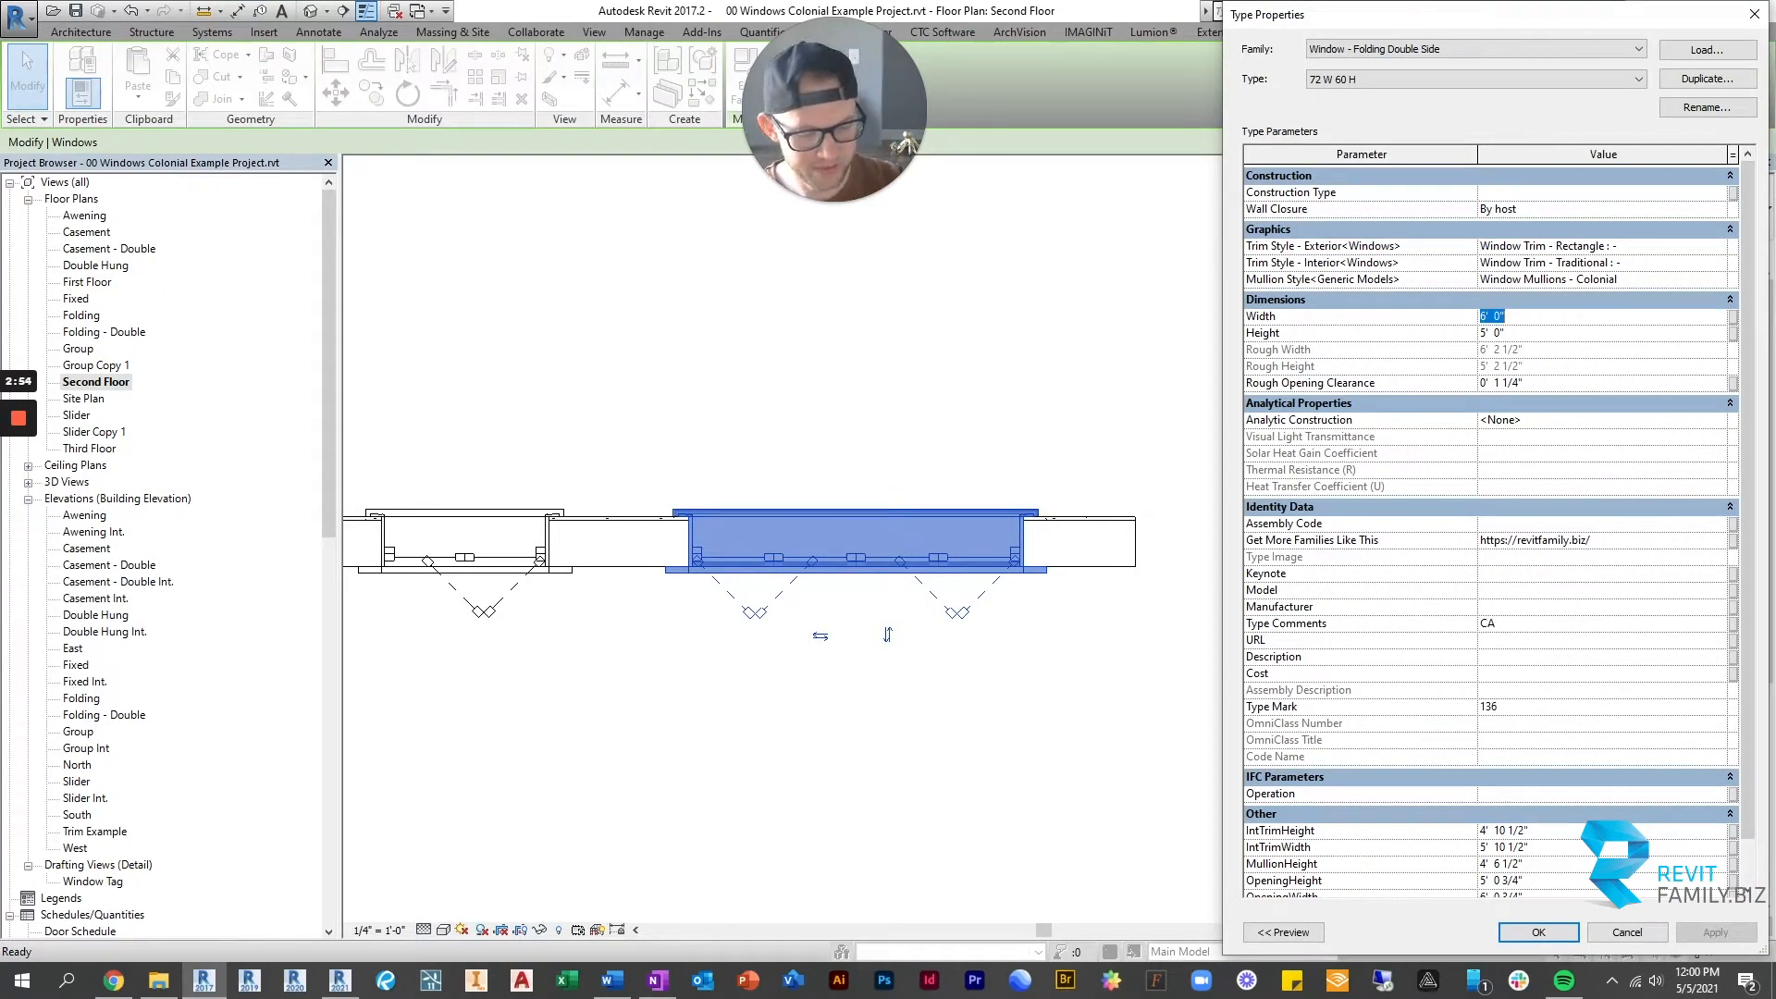
pyautogui.write('8')
pyautogui.press('Return')
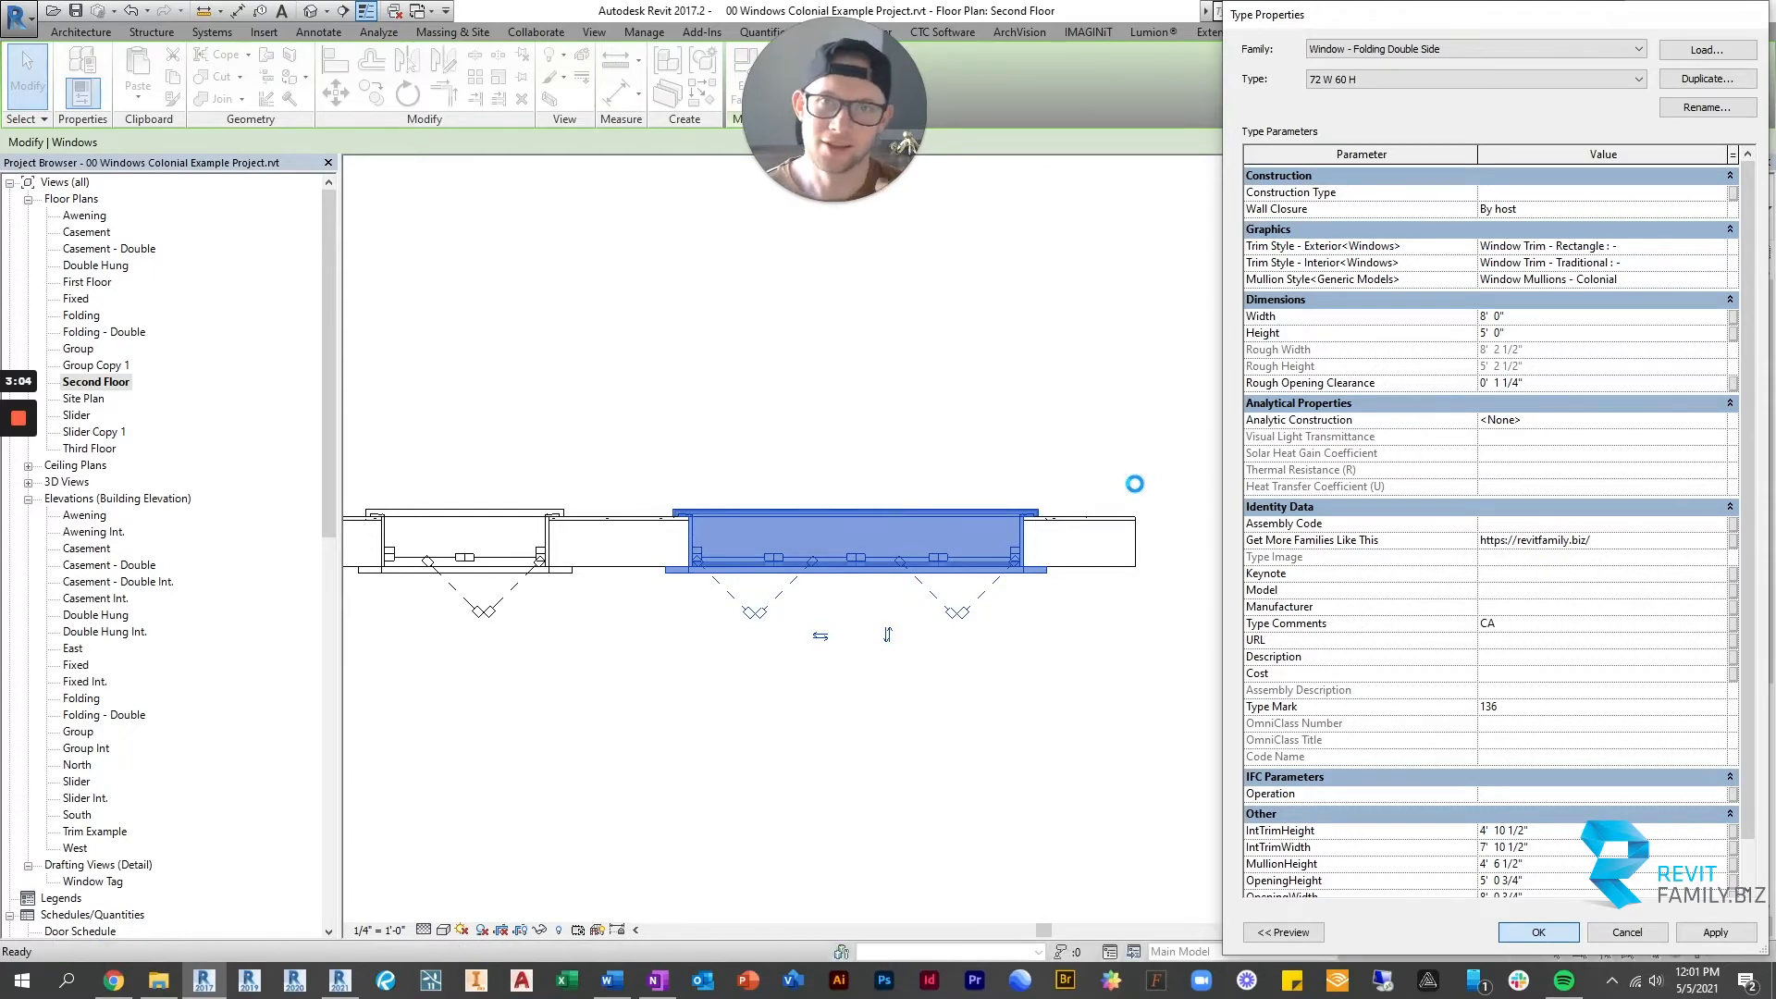
# Set the number of panels of the double-side folding window to 0.
pyautogui.click(1661, 454)
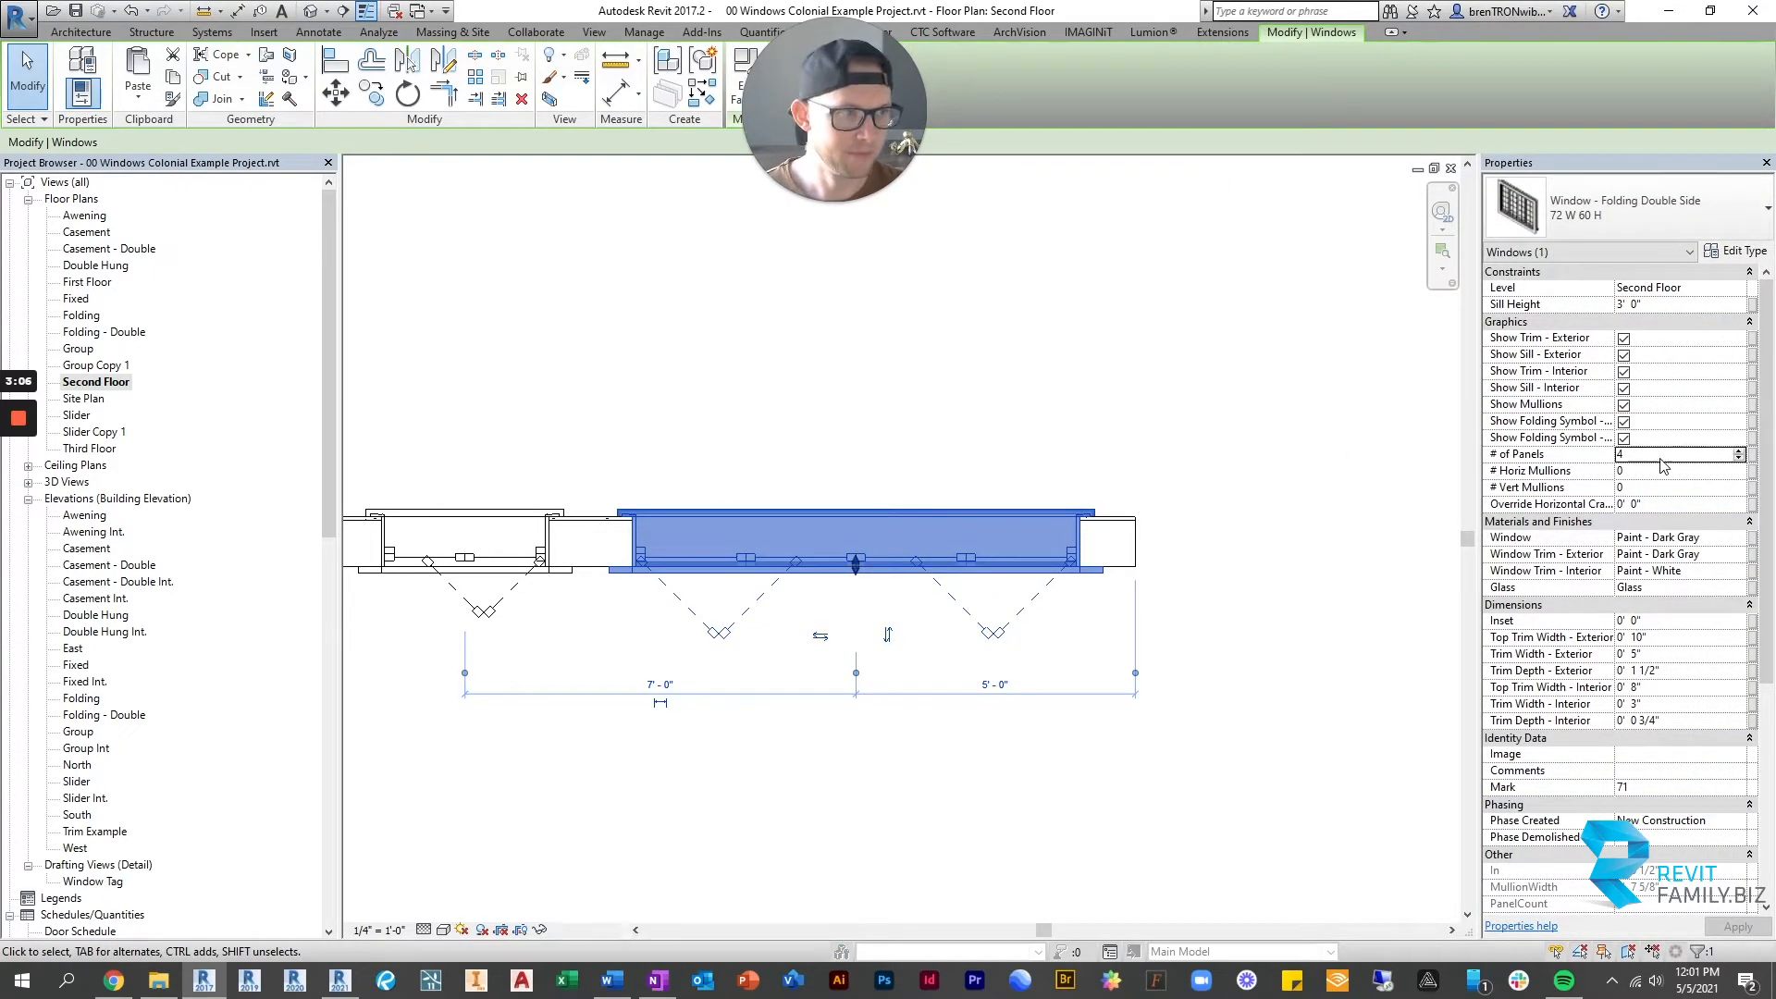
pyautogui.click(853, 412)
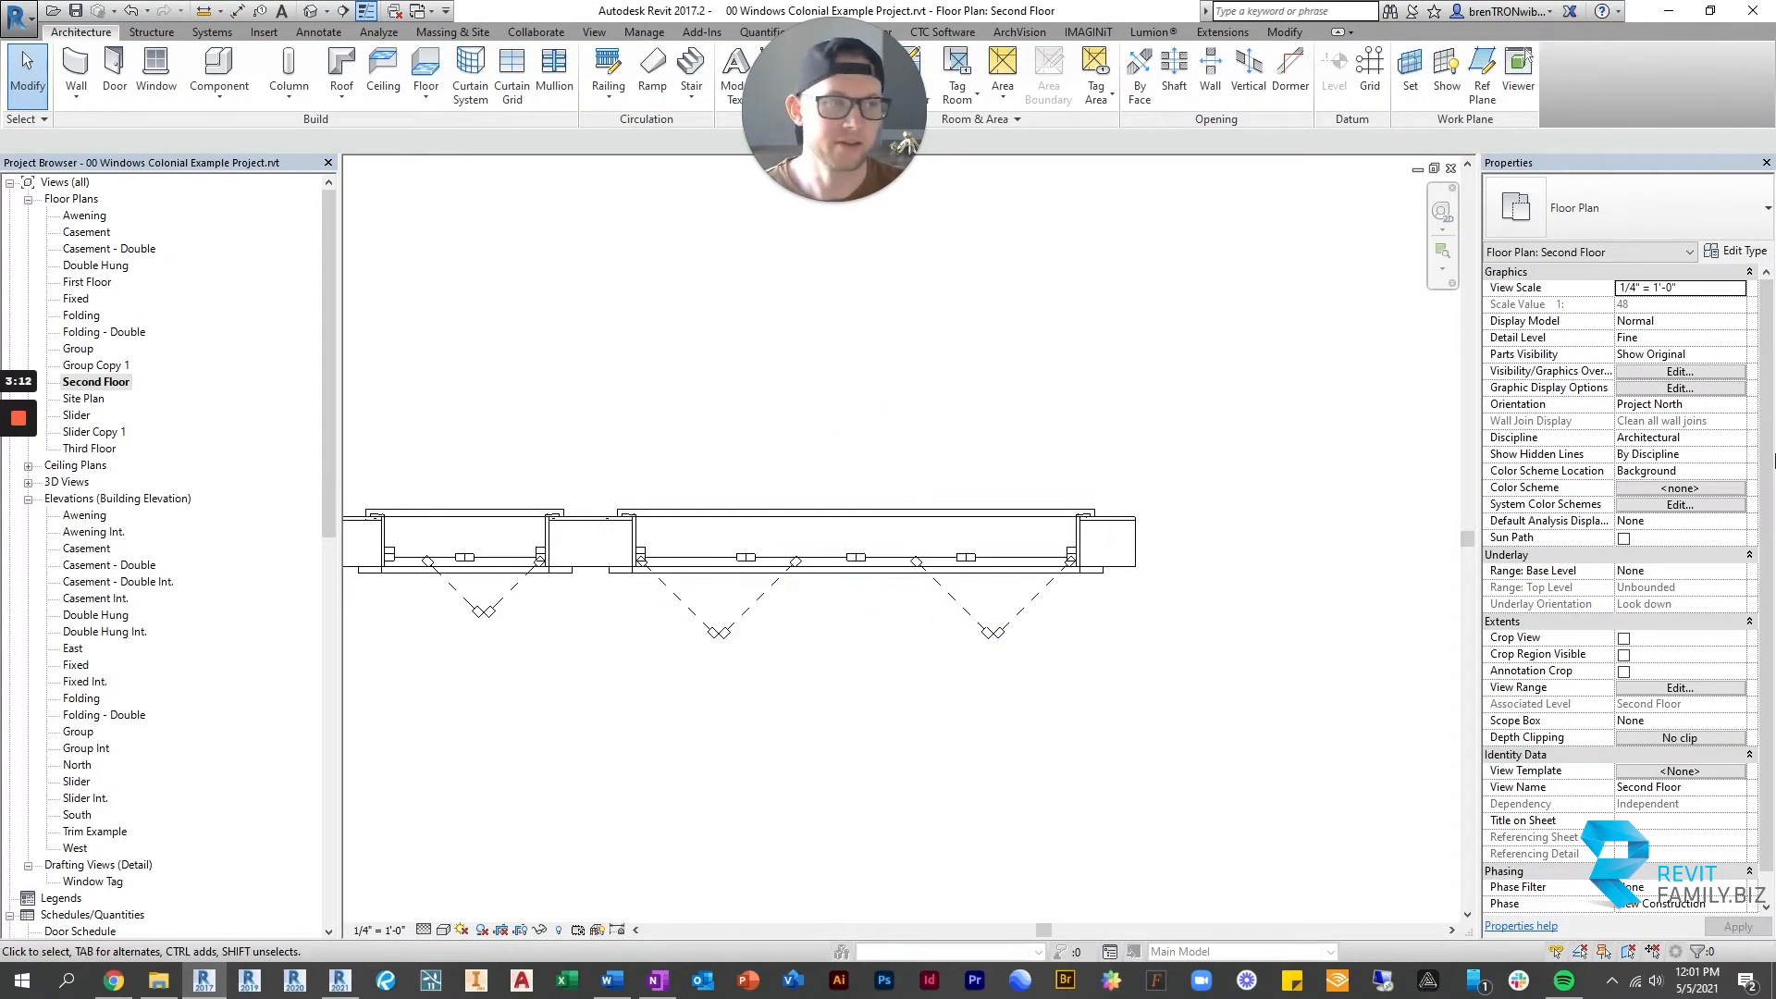
pyautogui.click(1709, 253)
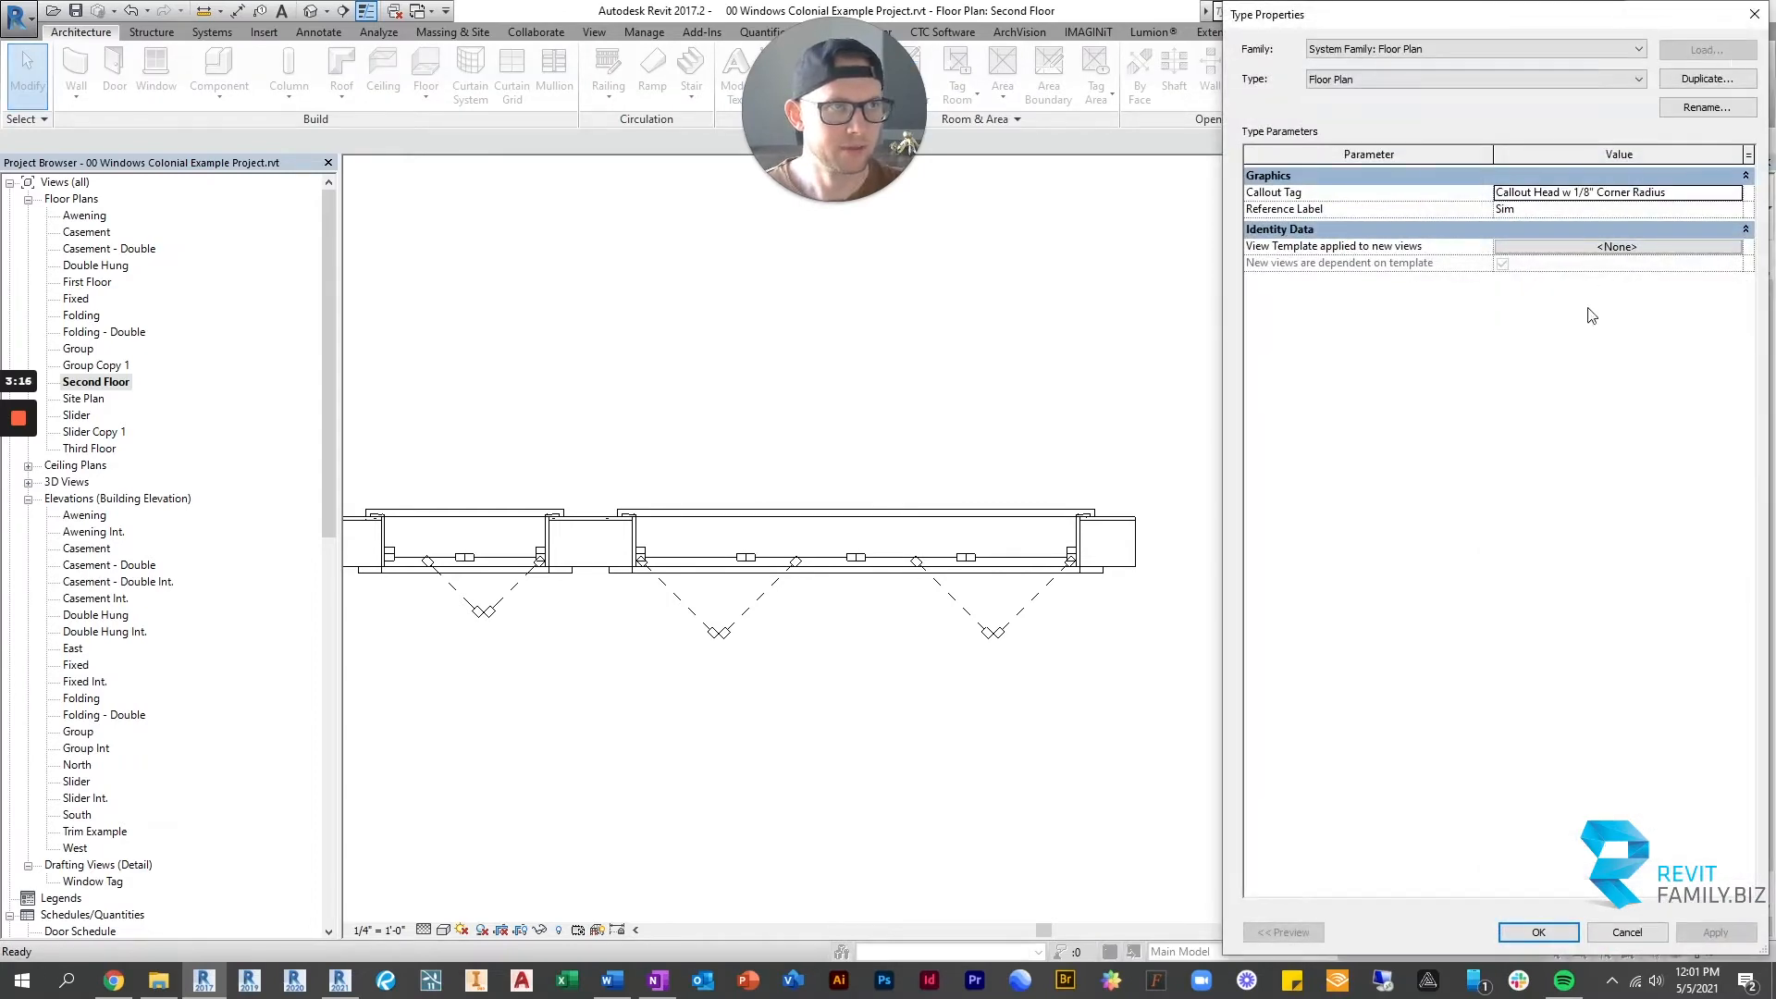
pyautogui.click(1755, 13)
# Set the width in the double-side folding window's type properties to 6'.
pyautogui.click(872, 575)
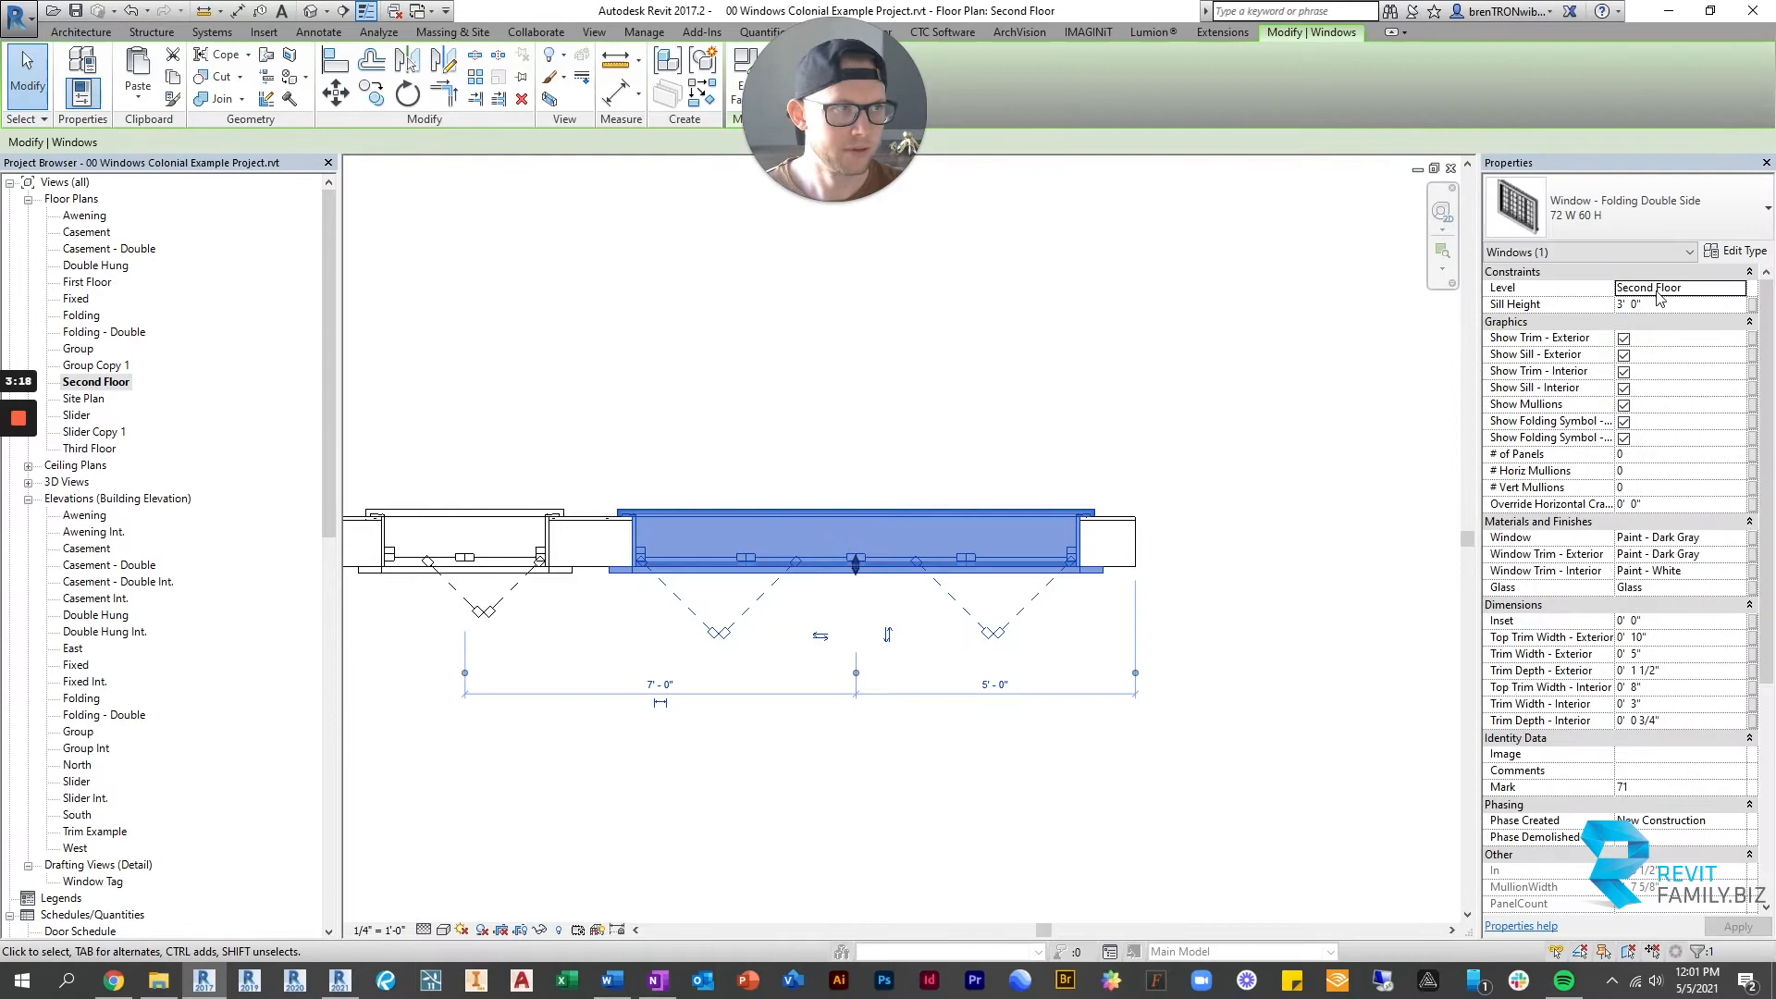
pyautogui.click(1730, 250)
pyautogui.click(1614, 317)
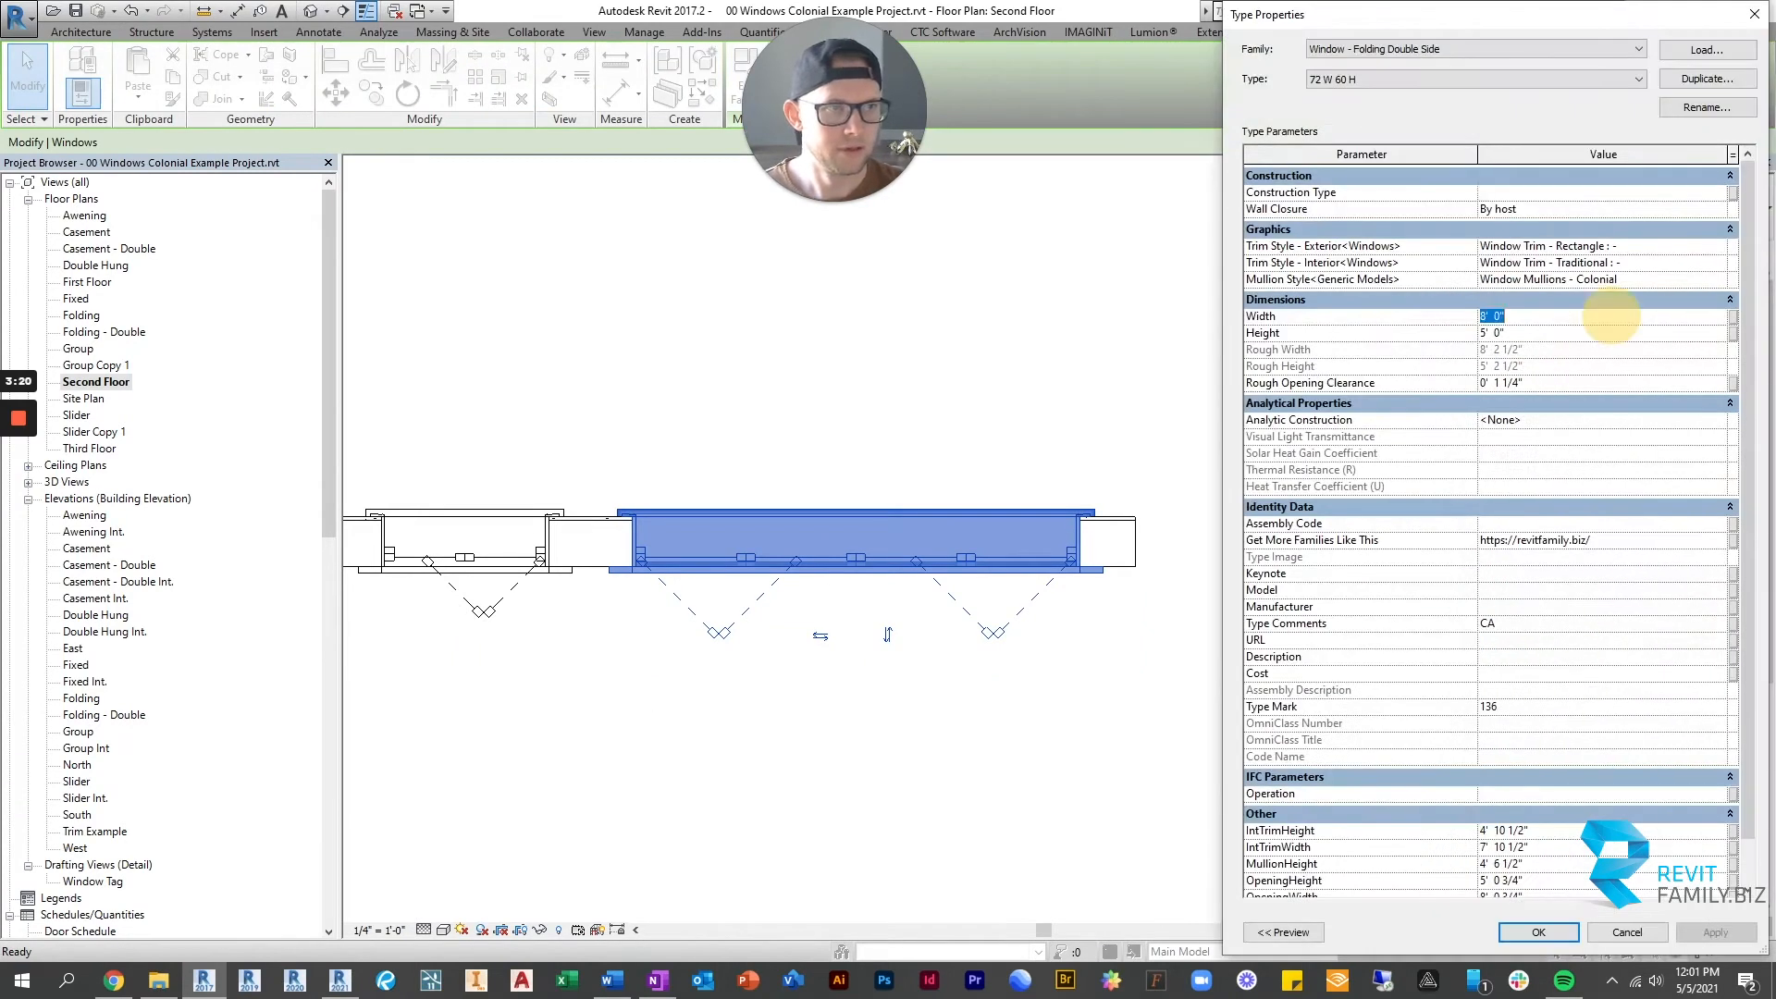
pyautogui.write('6')
pyautogui.press('Return')
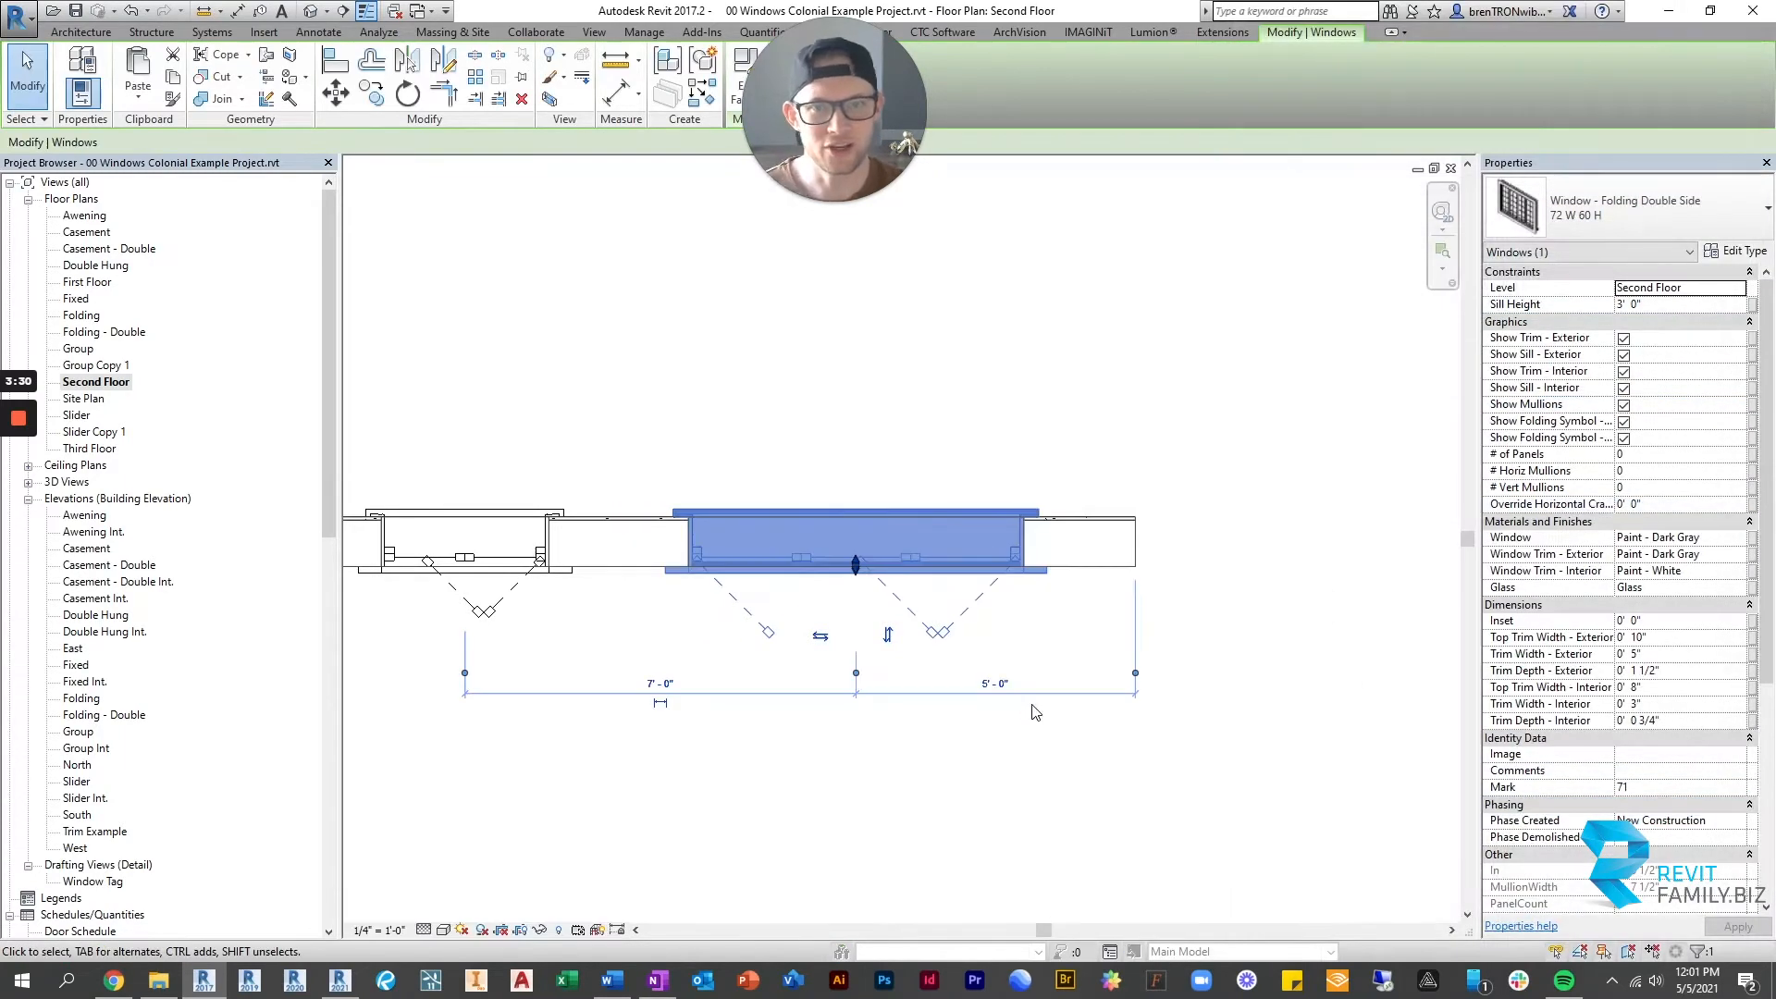
pyautogui.click(1126, 421)
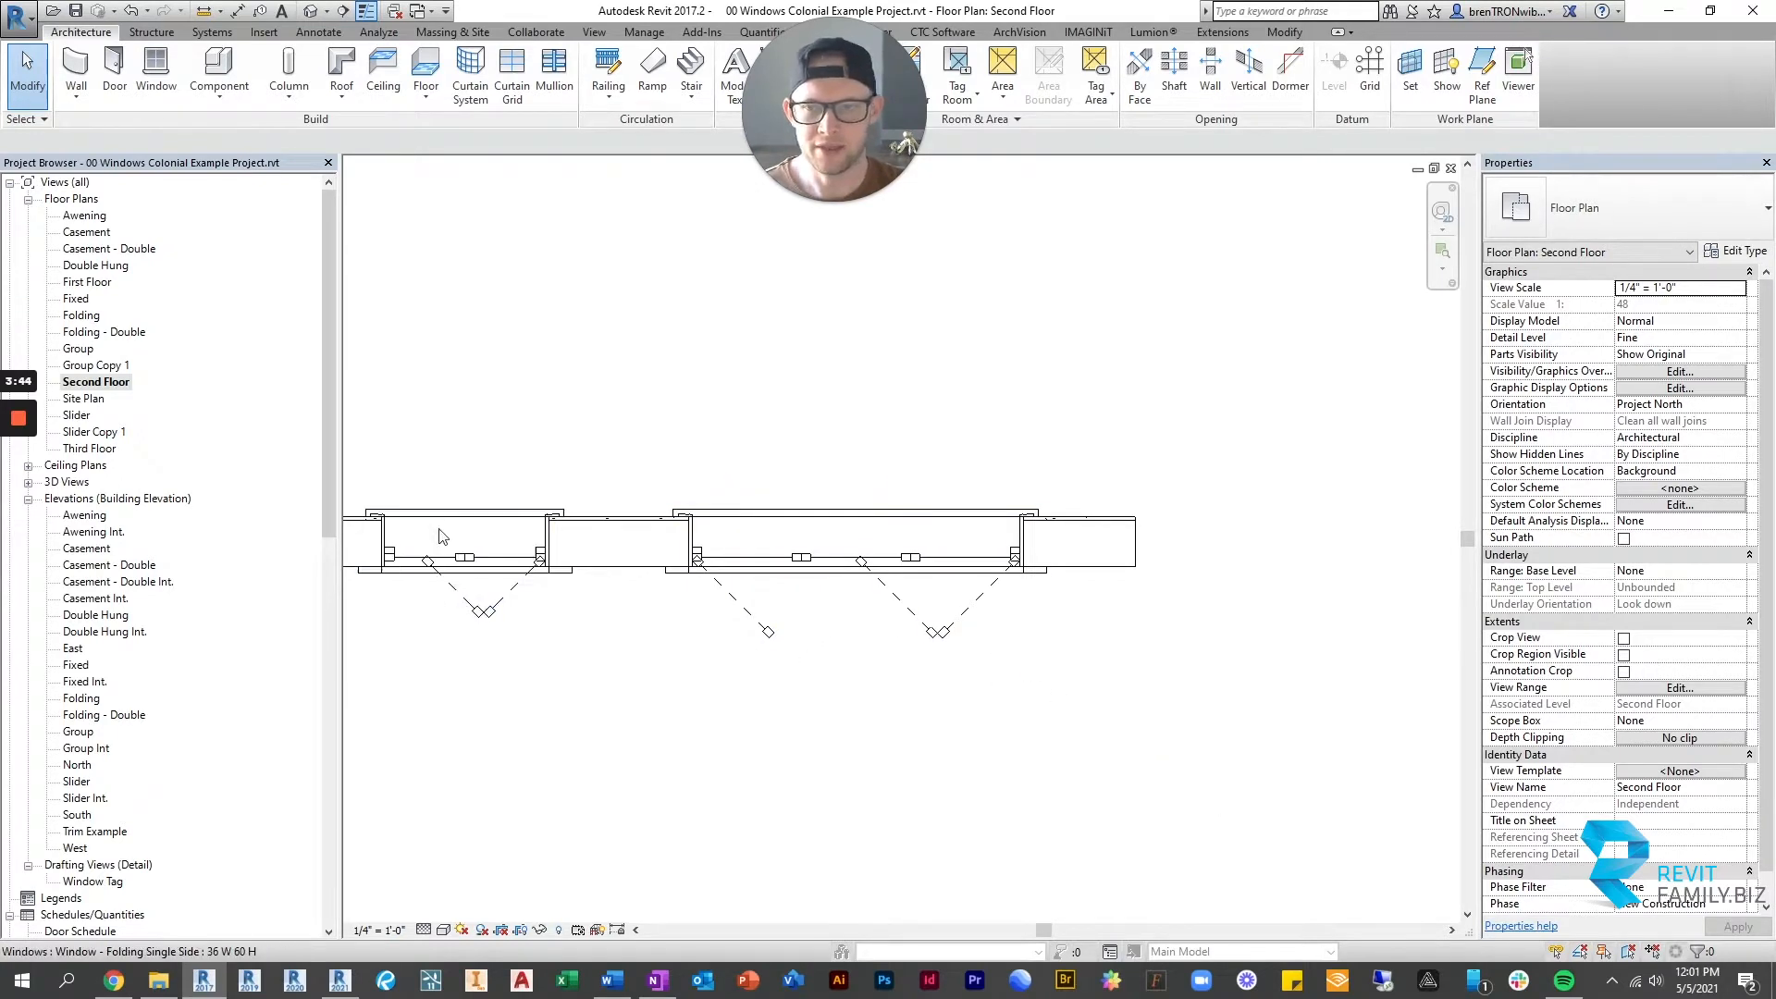
# Flip the hand of the double-side folding window in the plan.
pyautogui.moveTo(472, 548); pyautogui.dragTo(592, 558, button='middle')
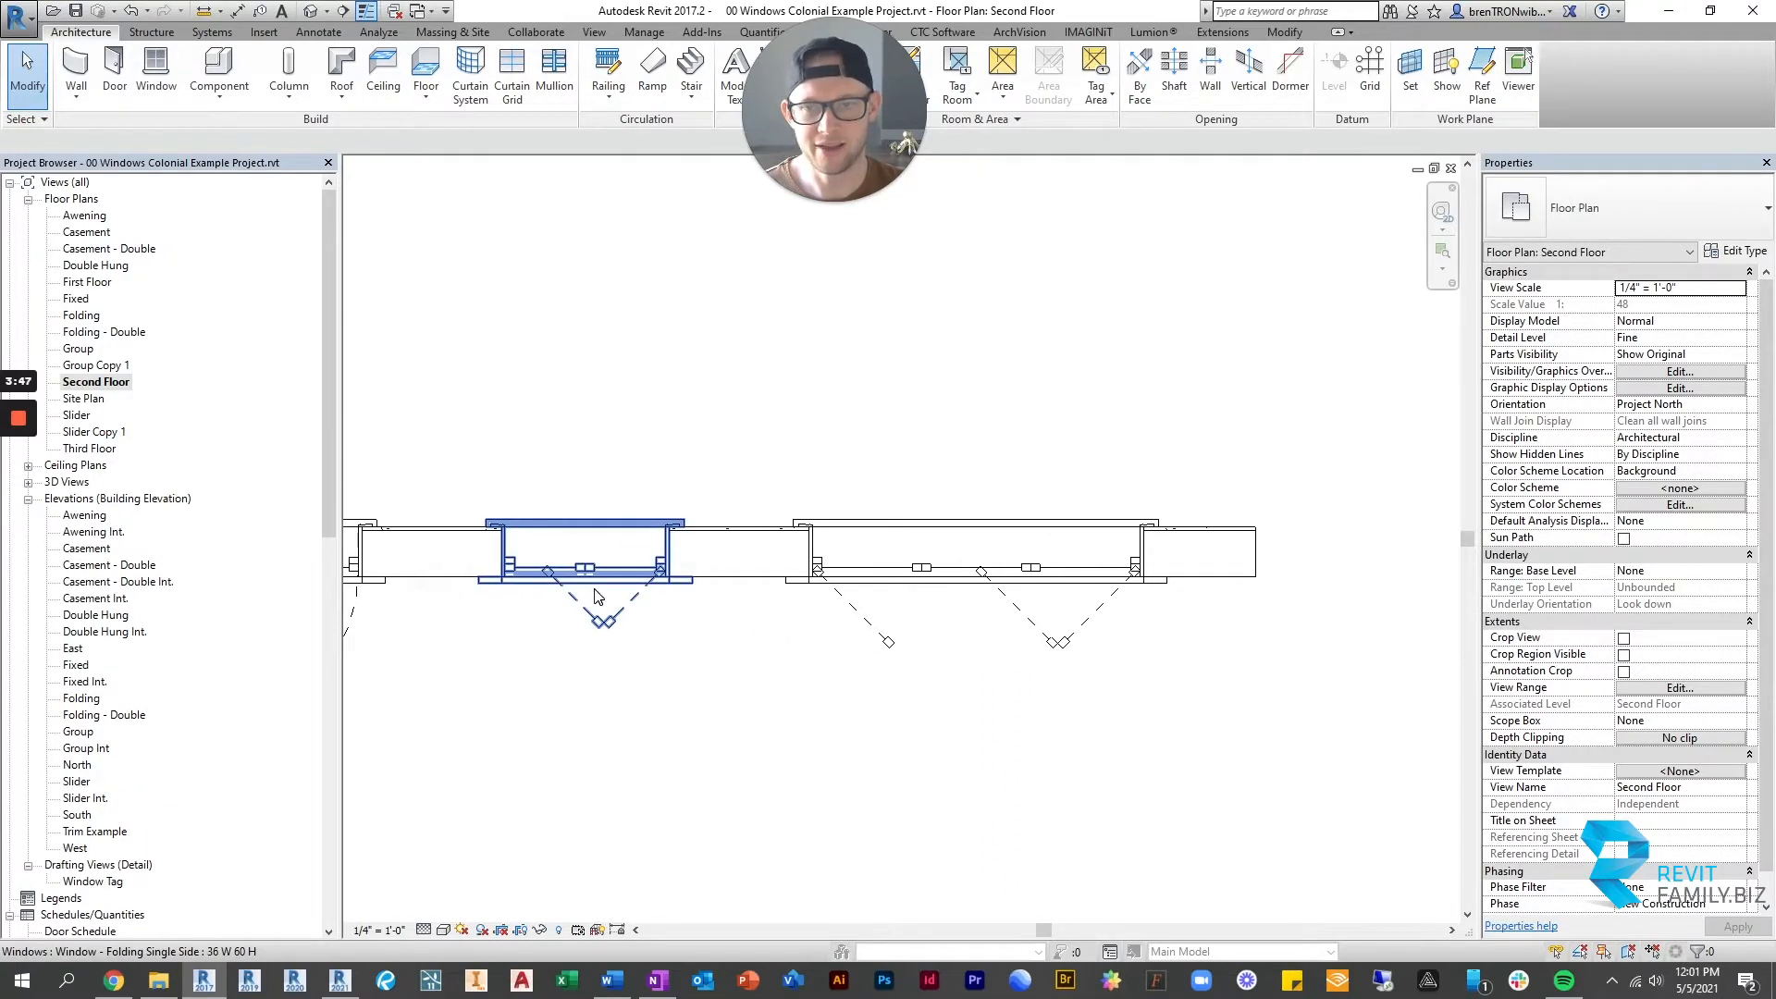
pyautogui.moveTo(1114, 650); pyautogui.dragTo(975, 648, button='middle')
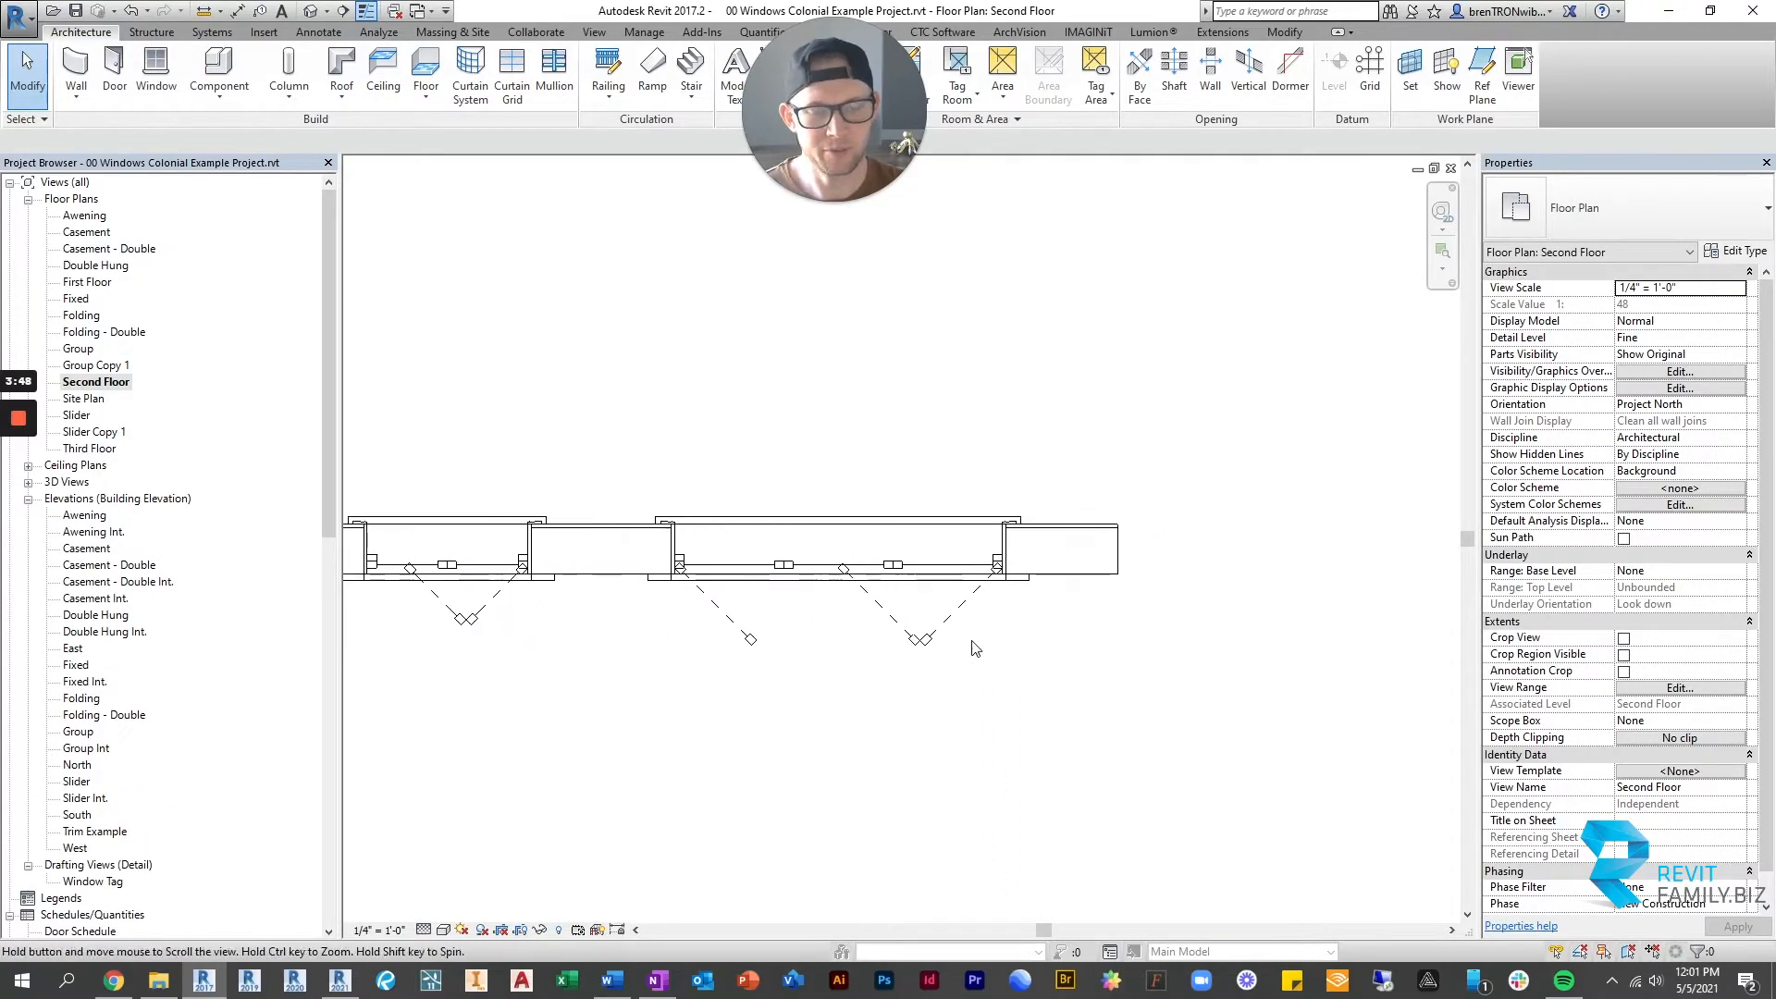
pyautogui.click(833, 528)
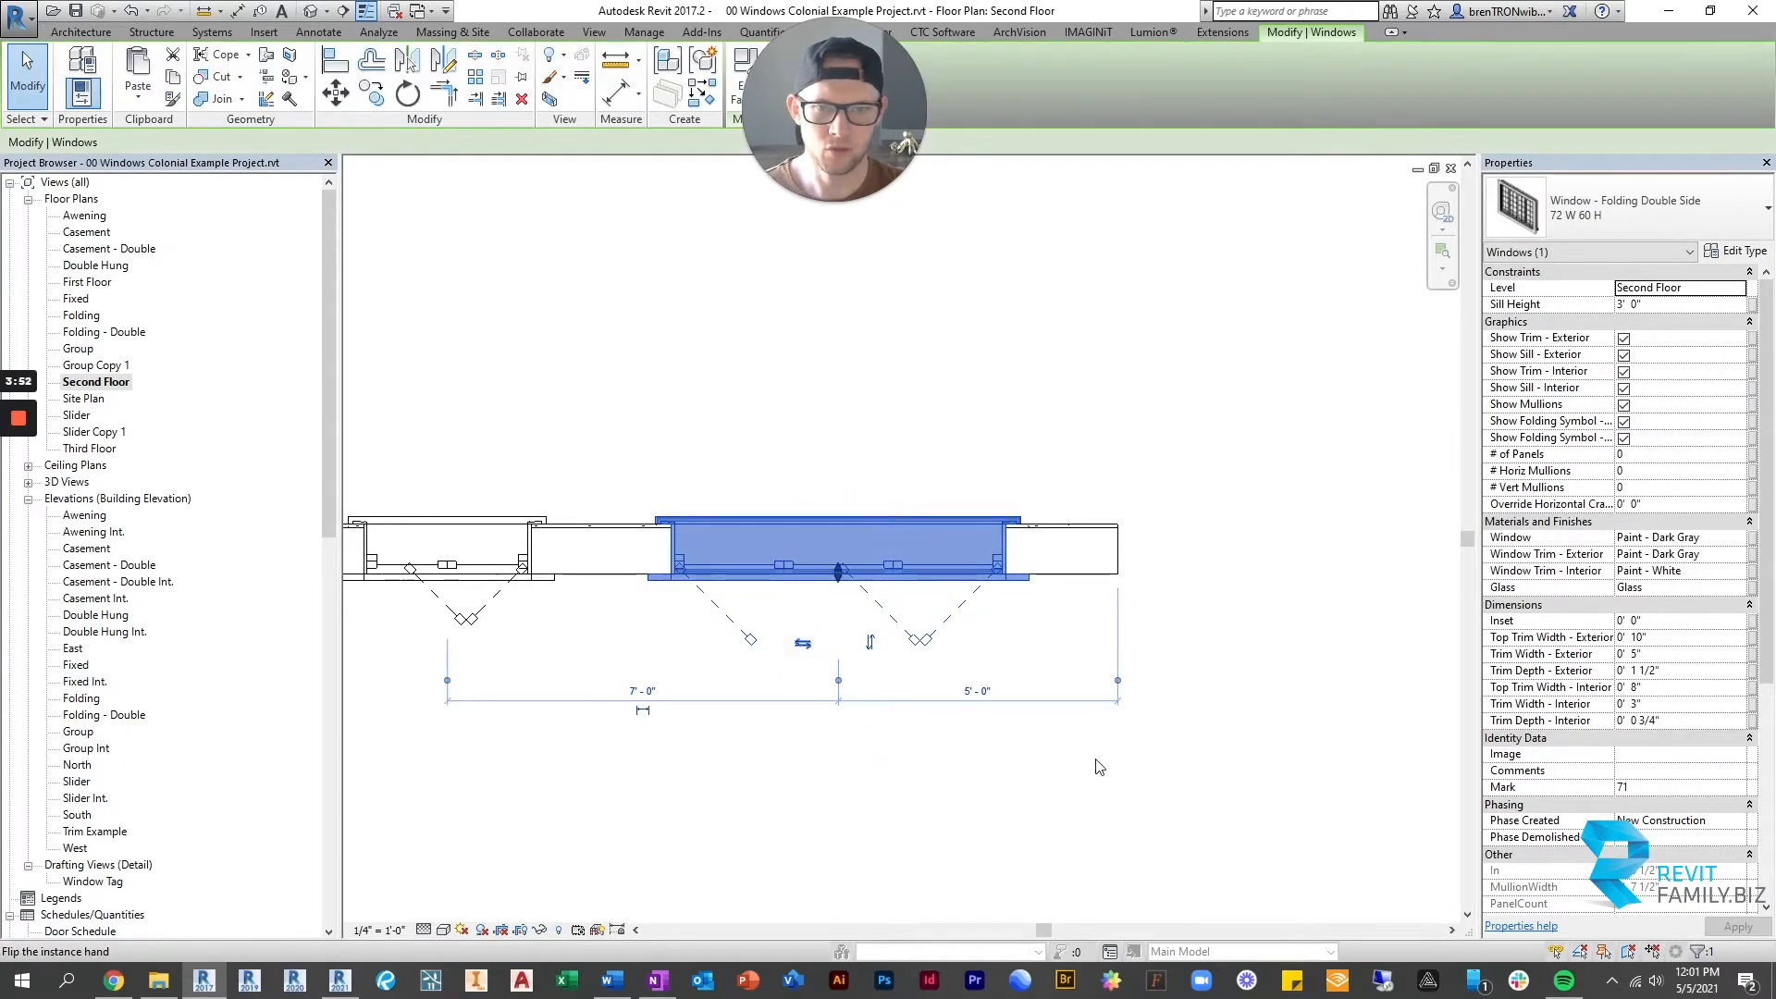
pyautogui.click(1146, 753)
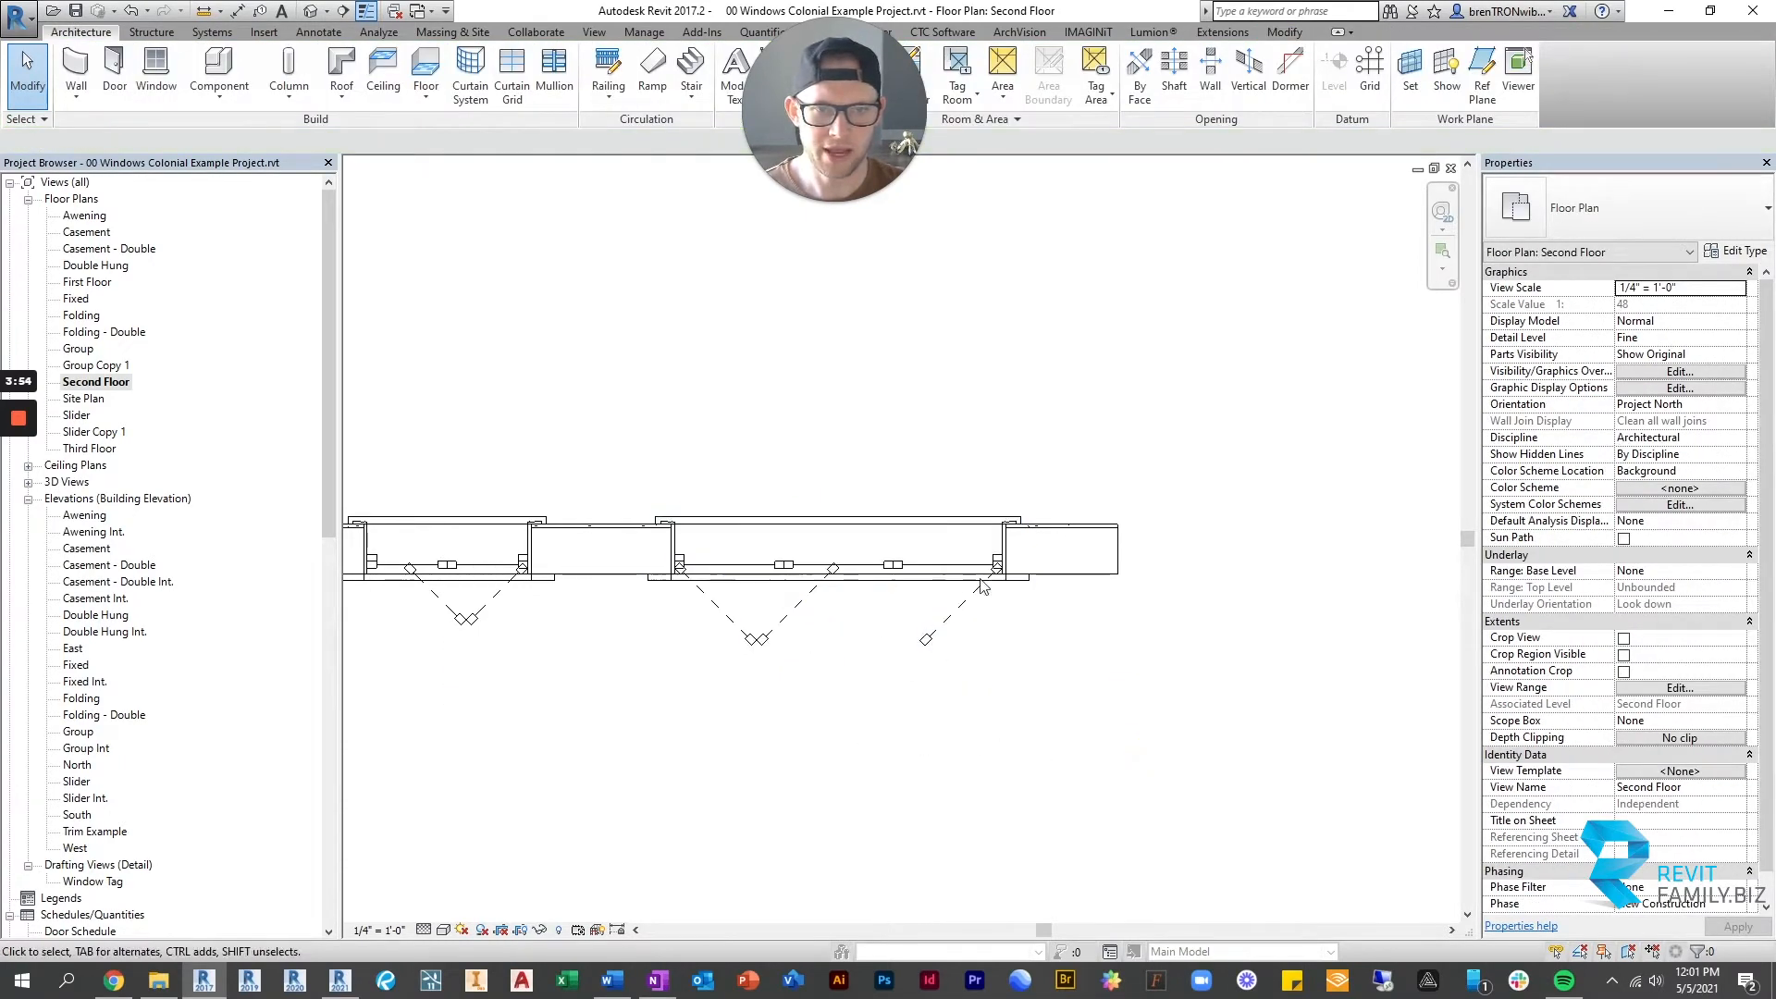
pyautogui.click(846, 519)
pyautogui.click(1013, 439)
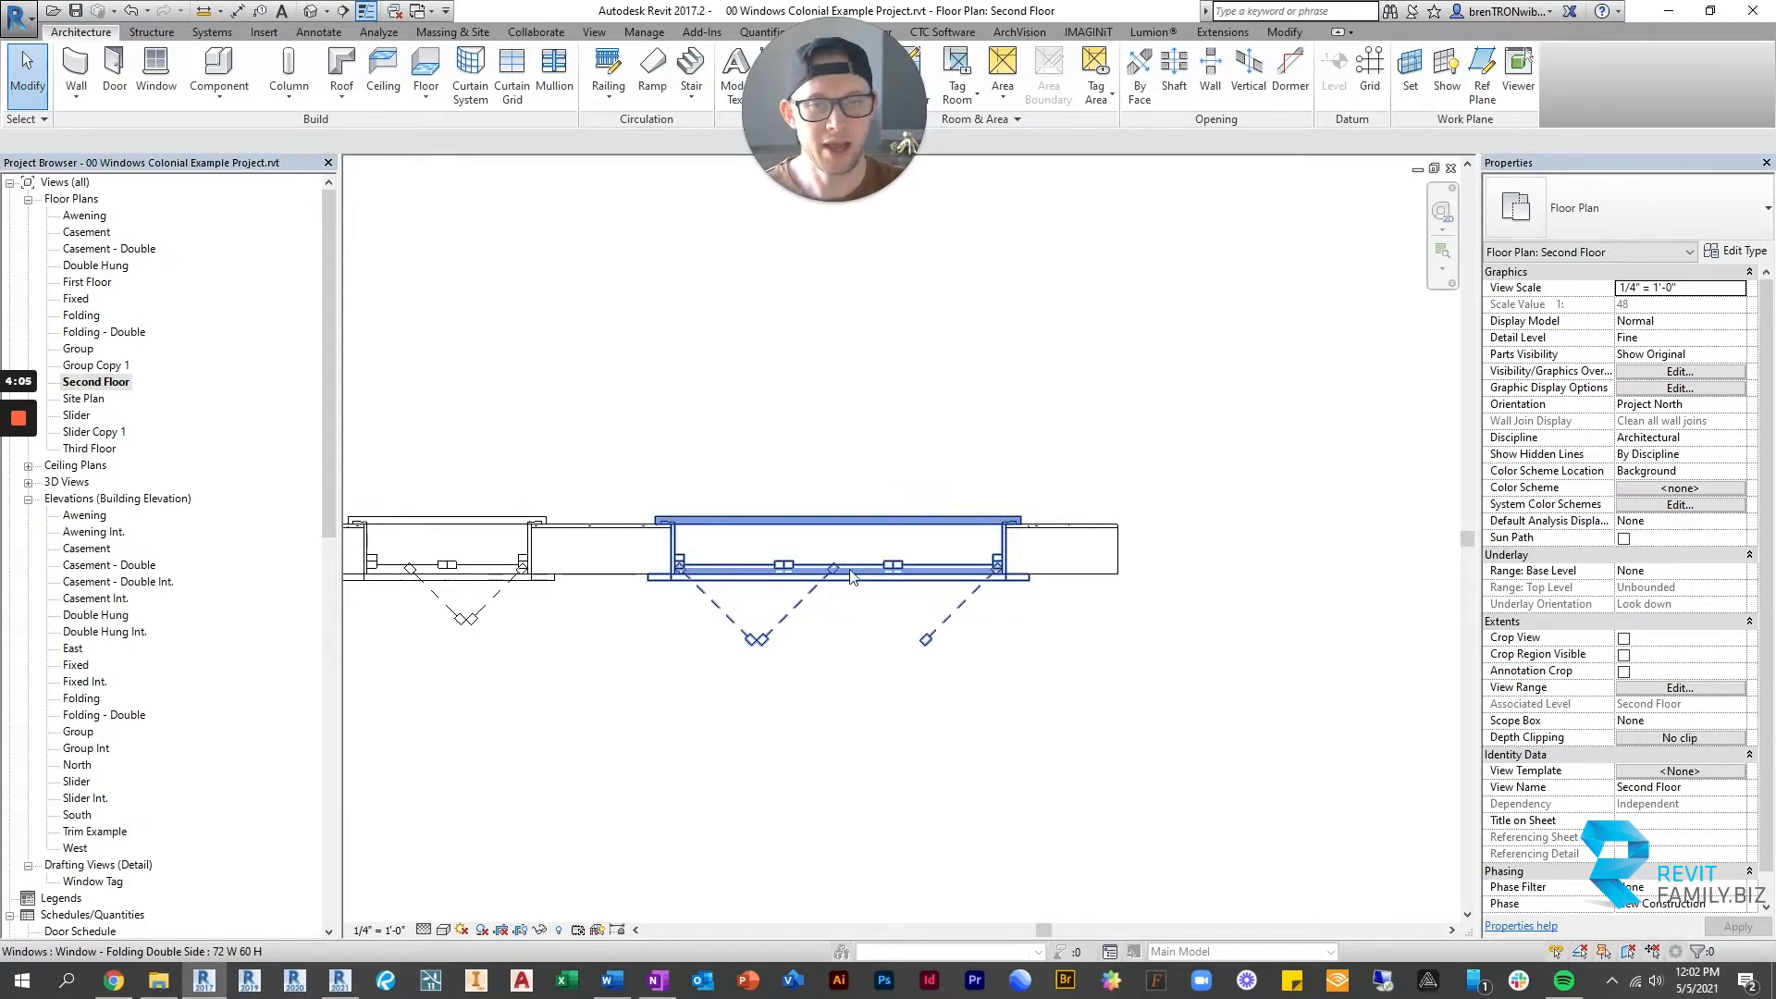
# Set the number of panels of the double-side folding window to 4.
pyautogui.click(1002, 535)
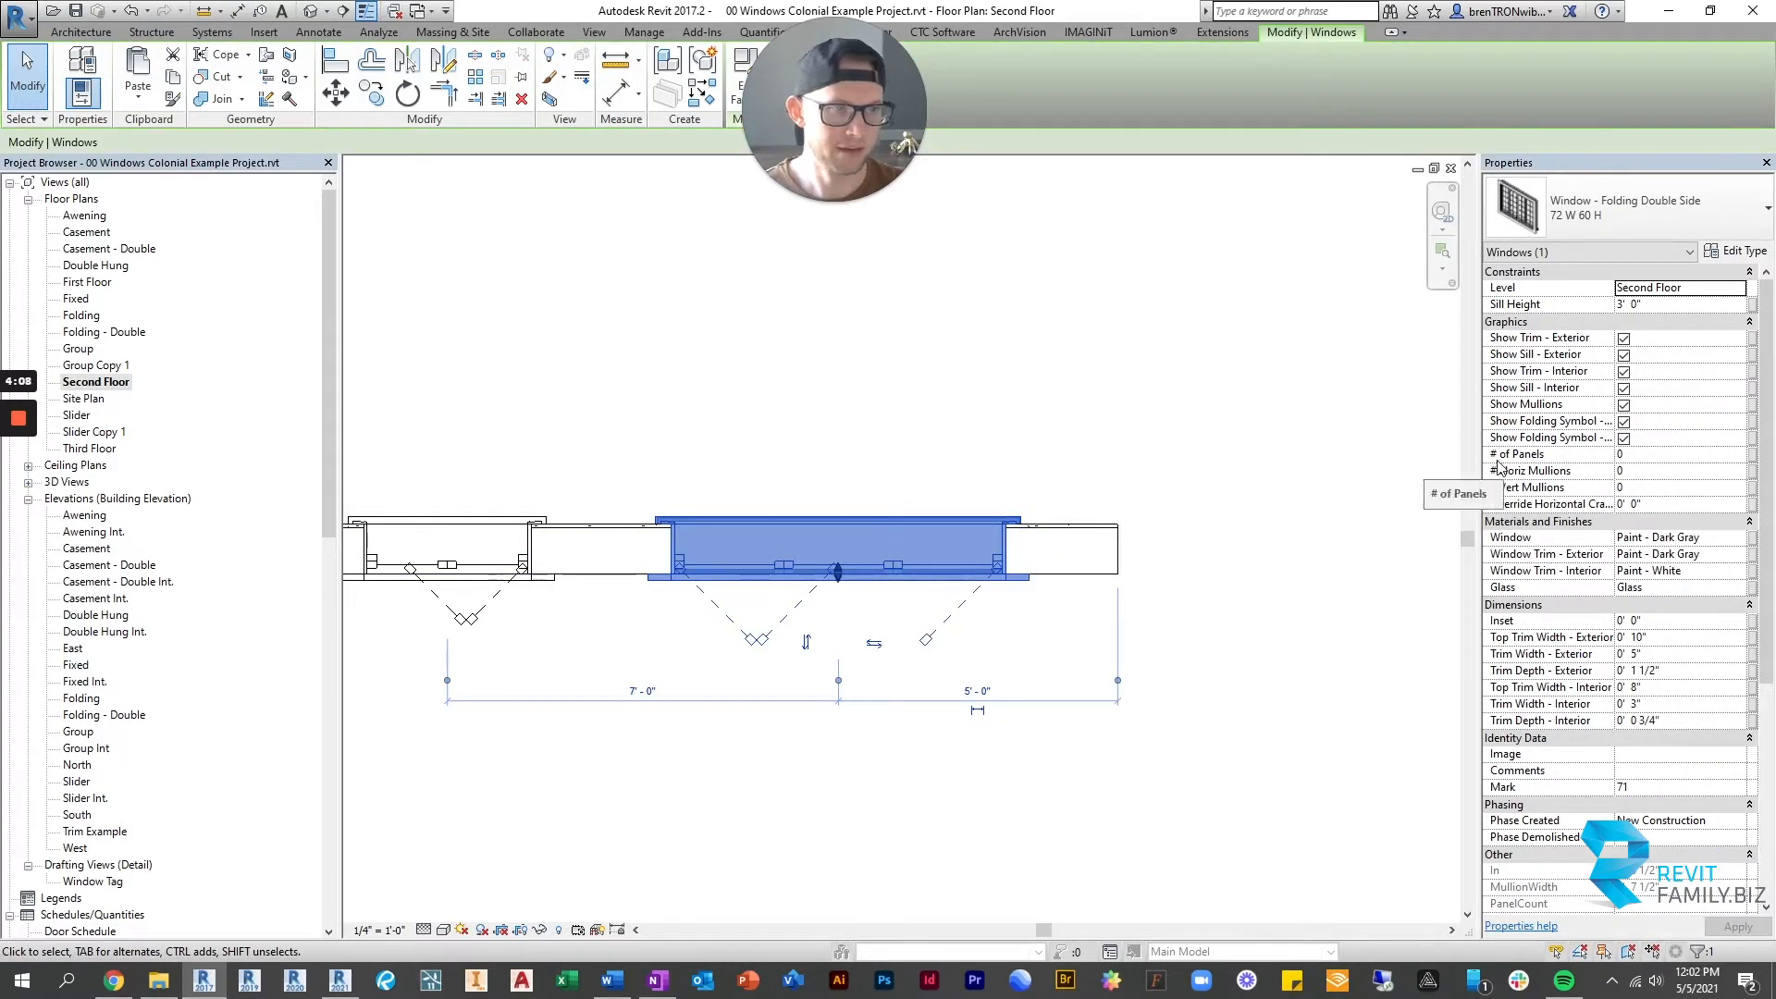
pyautogui.click(1636, 456)
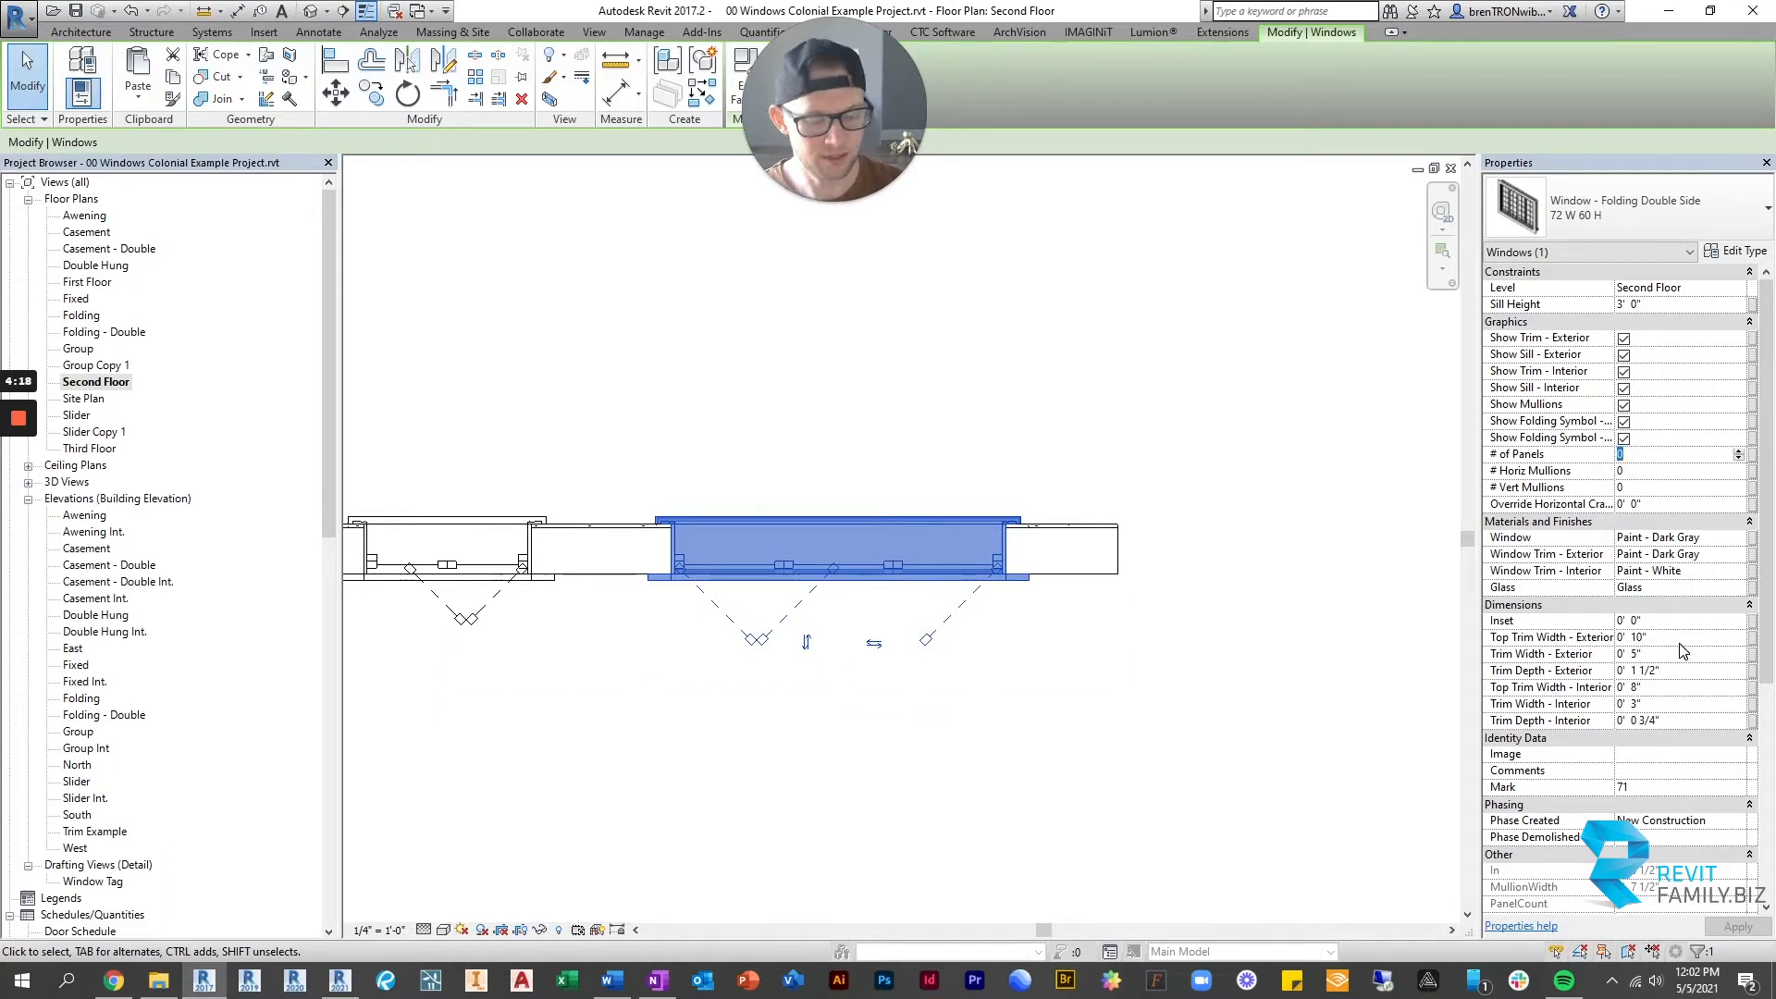
pyautogui.write('4')
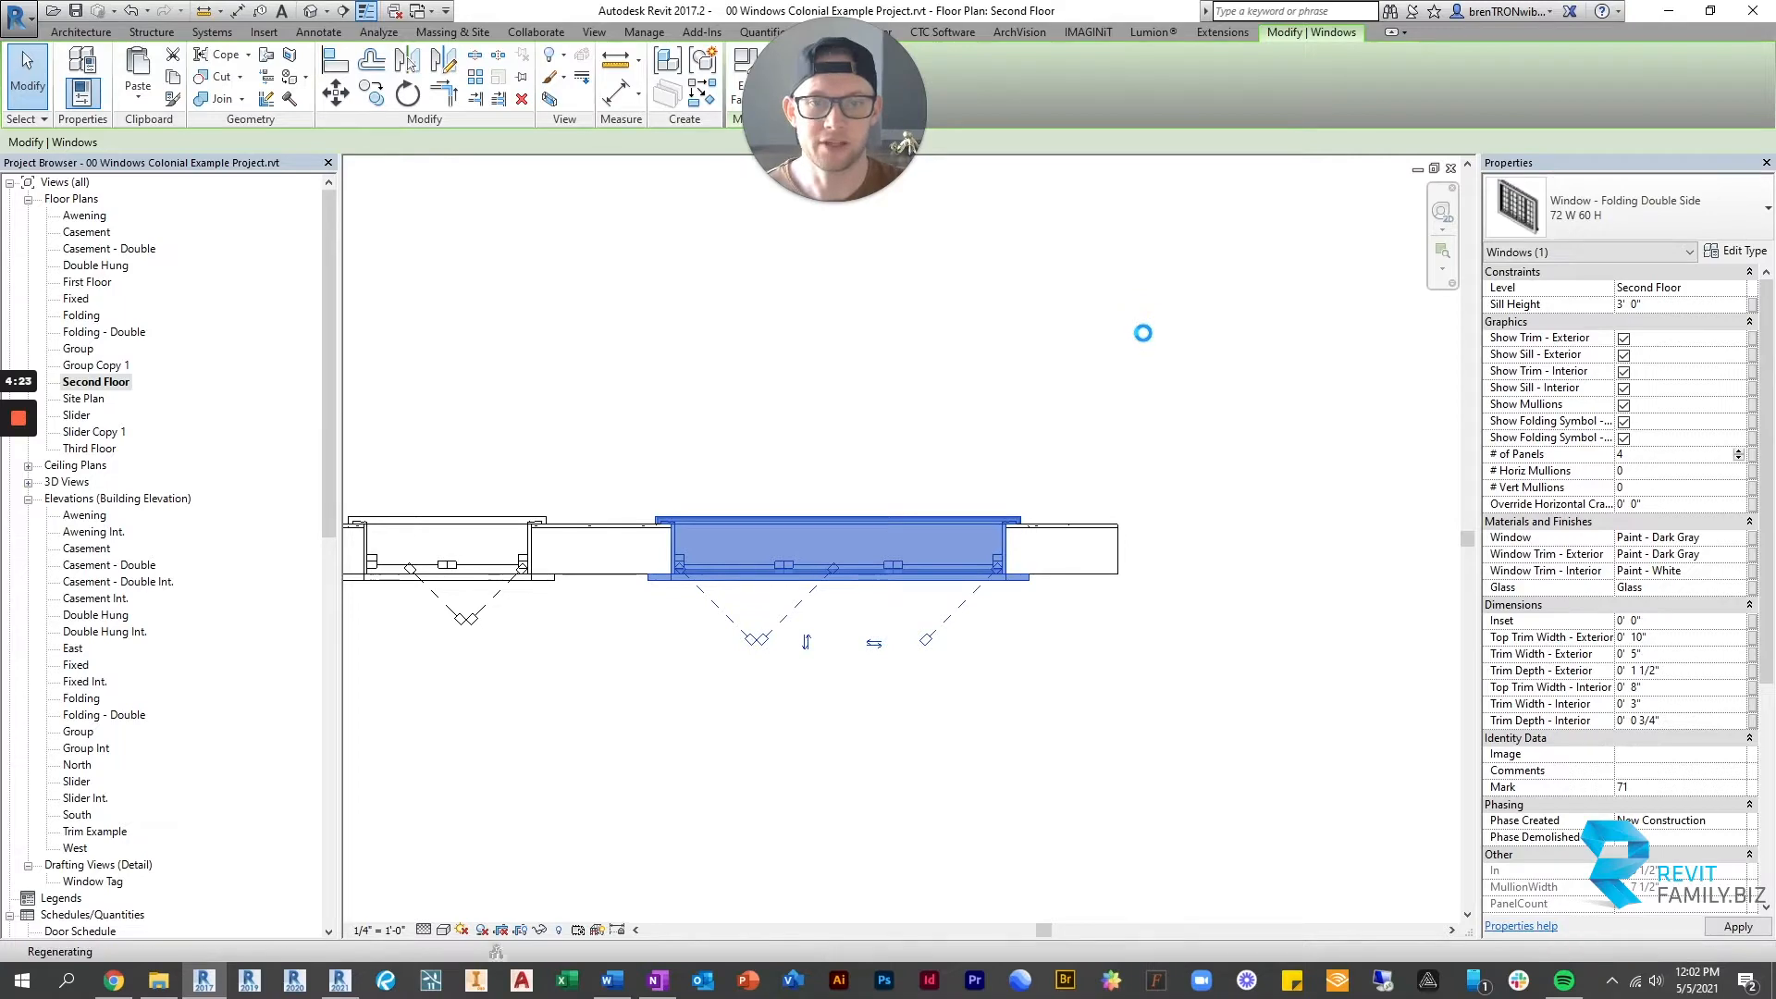
pyautogui.click(1145, 339)
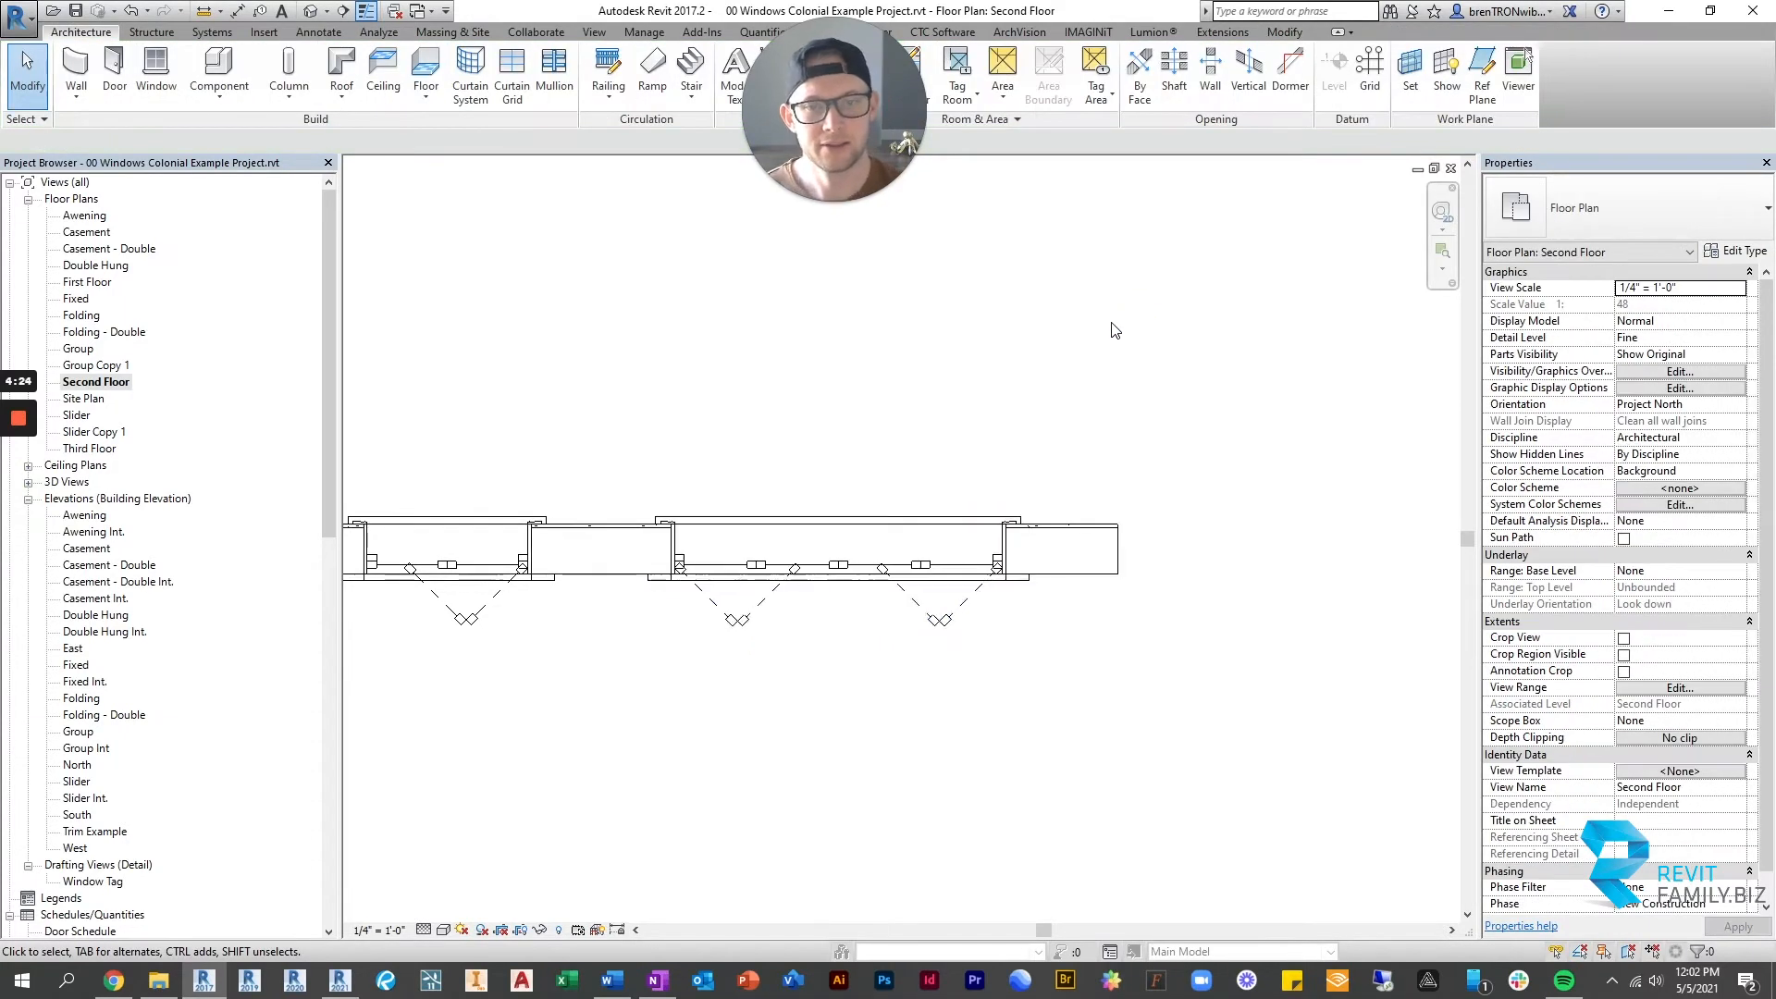
# Compare the plan symbols of the folding windows with the neighboring windows along the Second Floor walls.
pyautogui.scroll(-2, 957, 402)
pyautogui.scroll(-1, 956, 404)
pyautogui.moveTo(817, 416); pyautogui.dragTo(983, 388, button='middle')
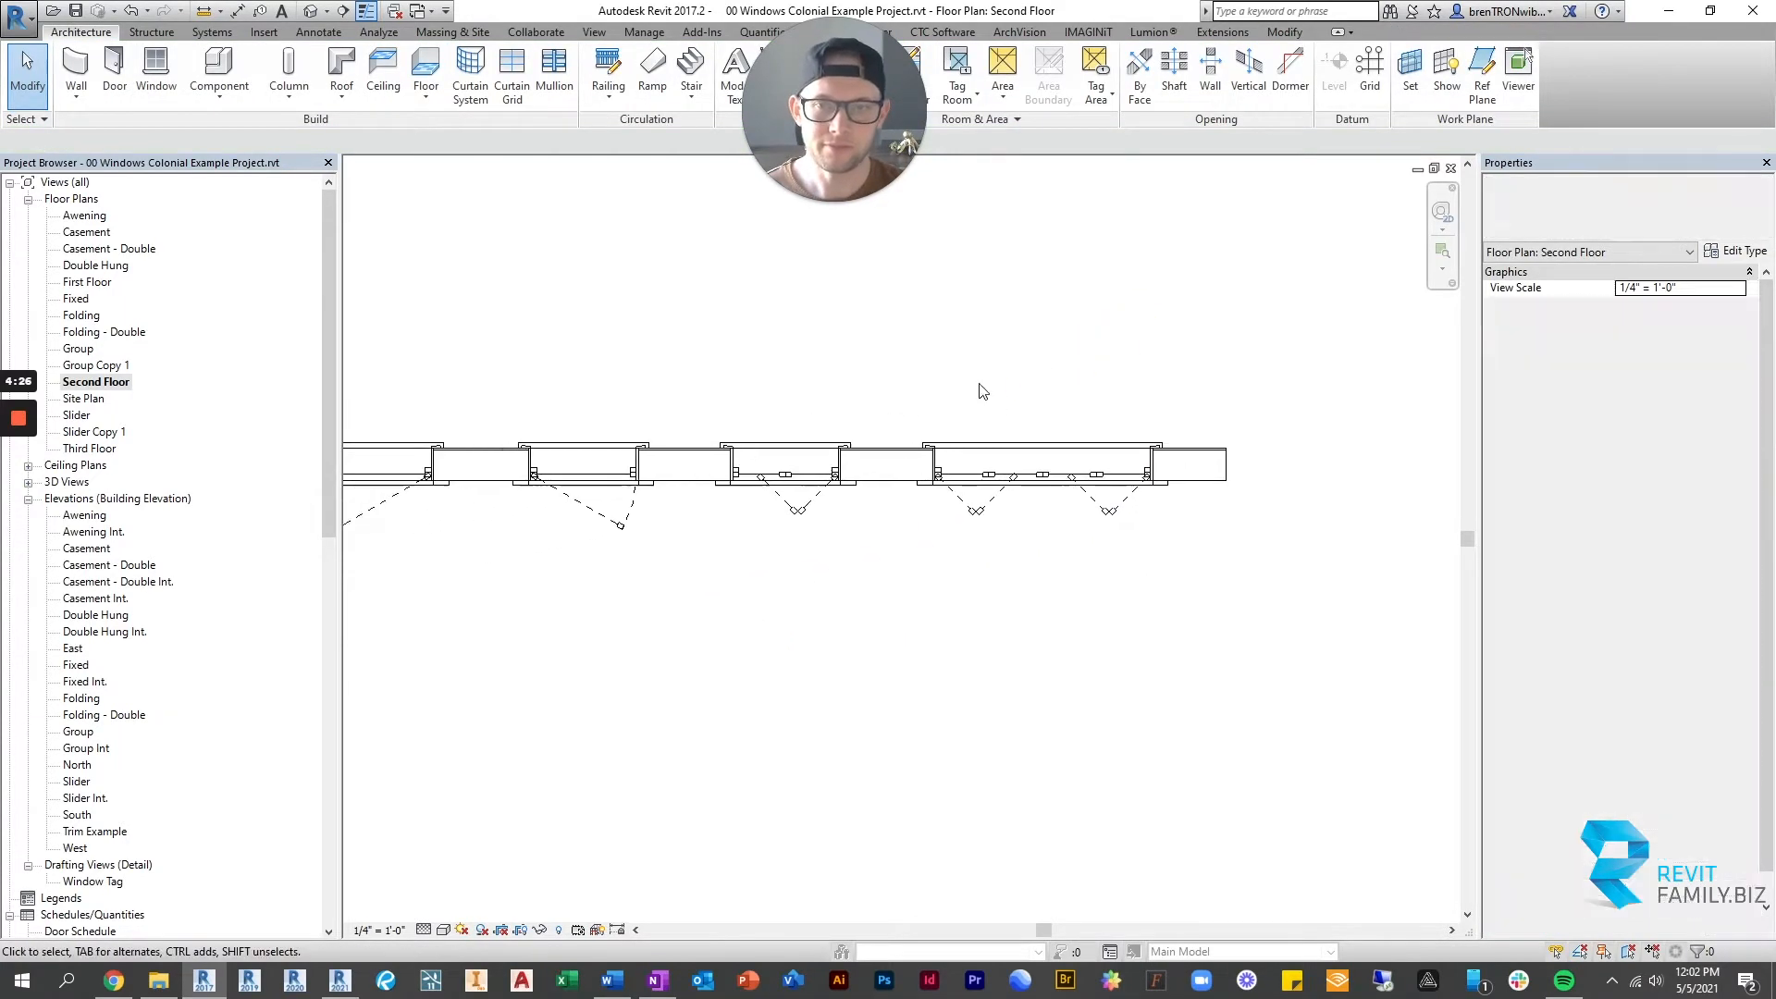
pyautogui.scroll(-1, 964, 400)
pyautogui.moveTo(1178, 400); pyautogui.dragTo(1102, 459, button='middle')
pyautogui.scroll(3, 1097, 455)
pyautogui.moveTo(733, 504); pyautogui.dragTo(988, 494, button='middle')
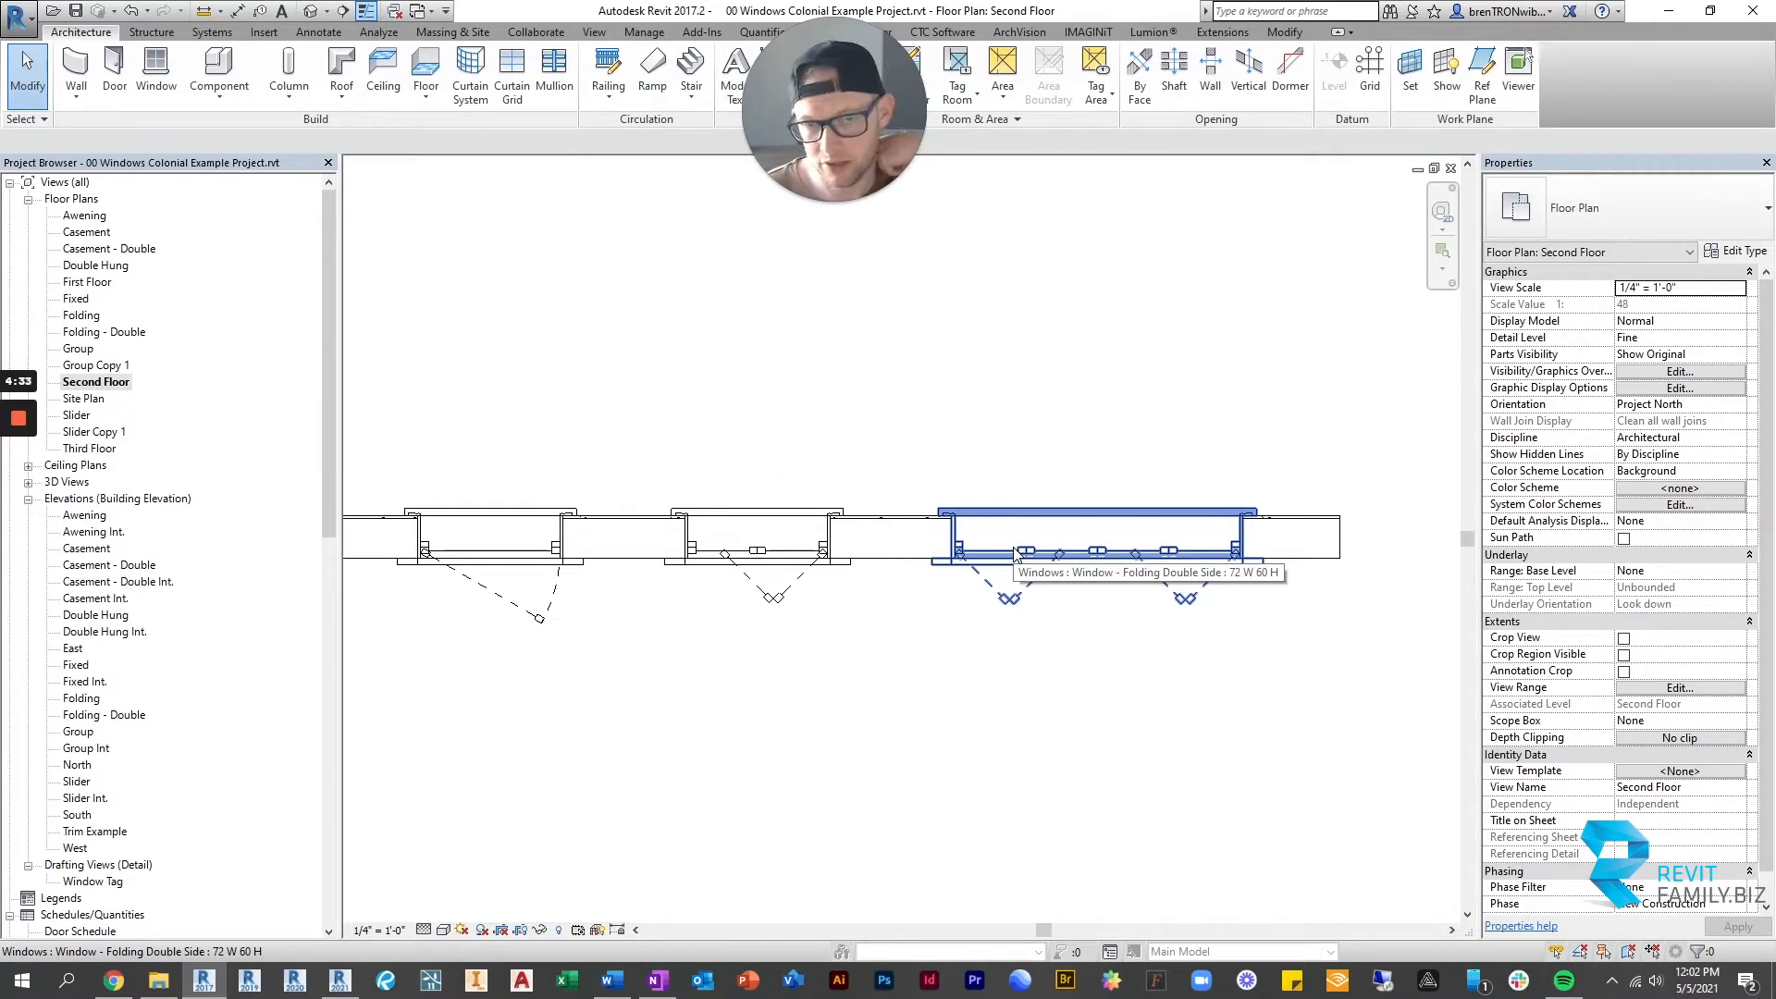
pyautogui.scroll(-2, 1105, 430)
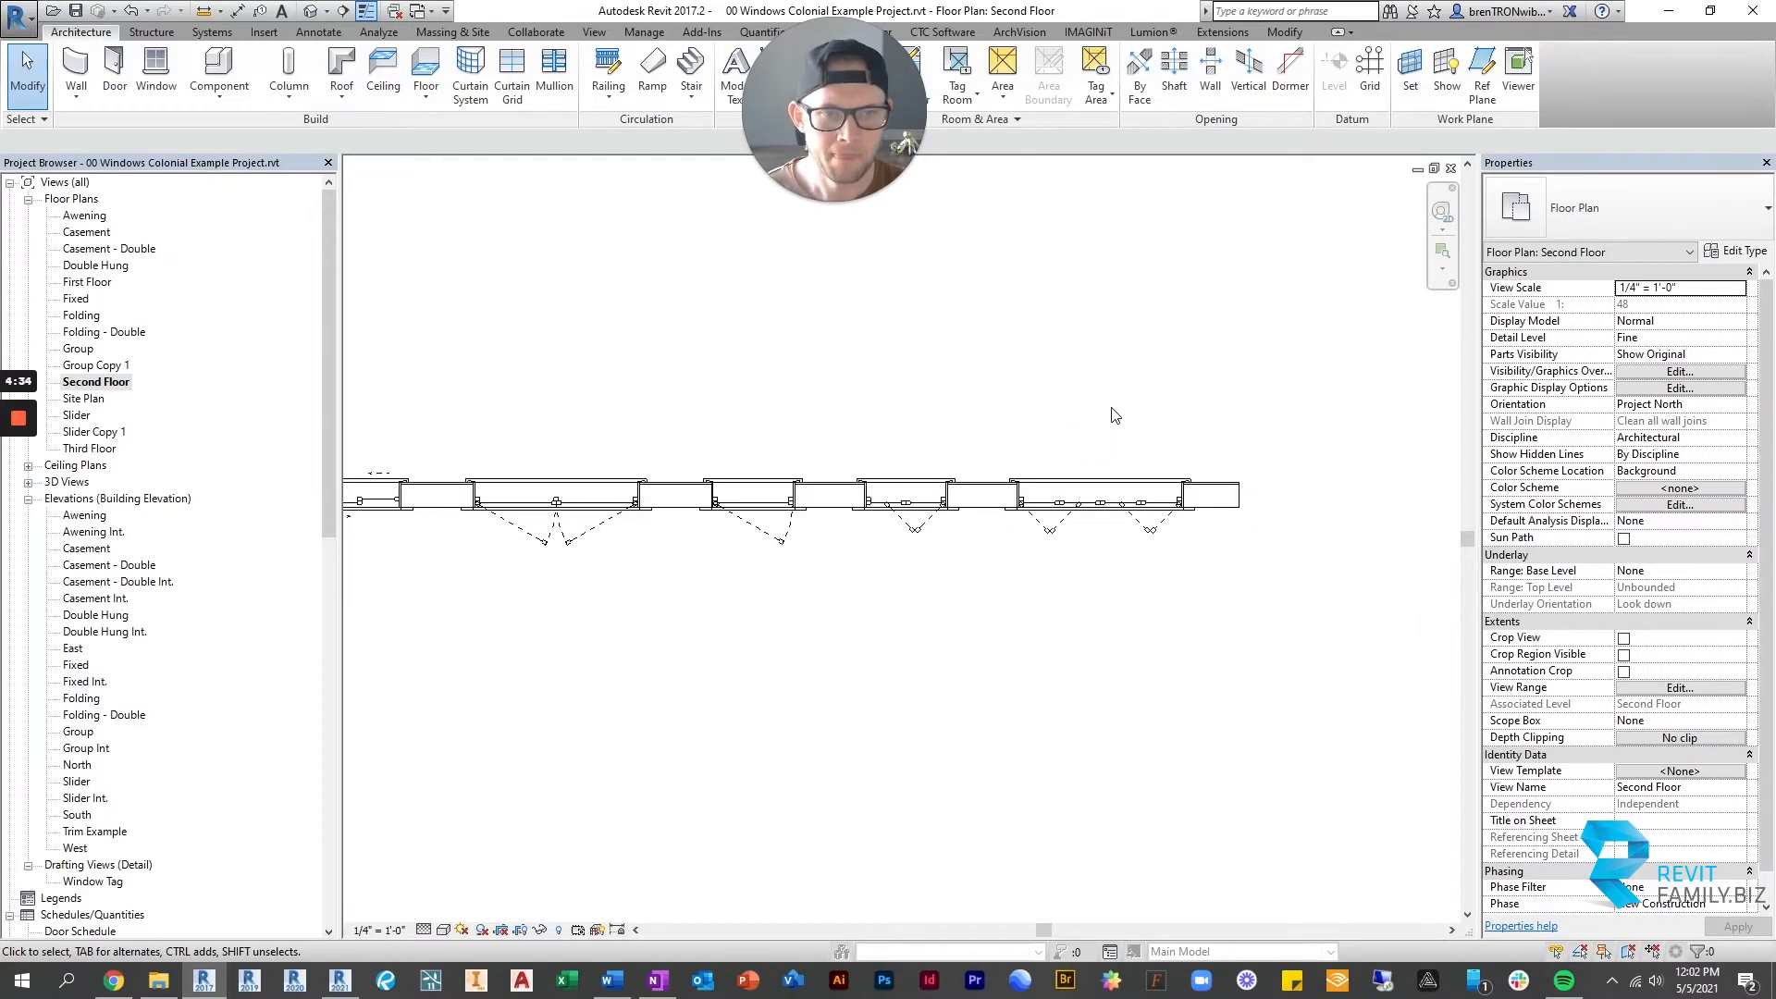
pyautogui.moveTo(1115, 412); pyautogui.dragTo(860, 445, button='middle')
pyautogui.scroll(-2, 857, 438)
pyautogui.moveTo(972, 443); pyautogui.dragTo(740, 458, button='middle')
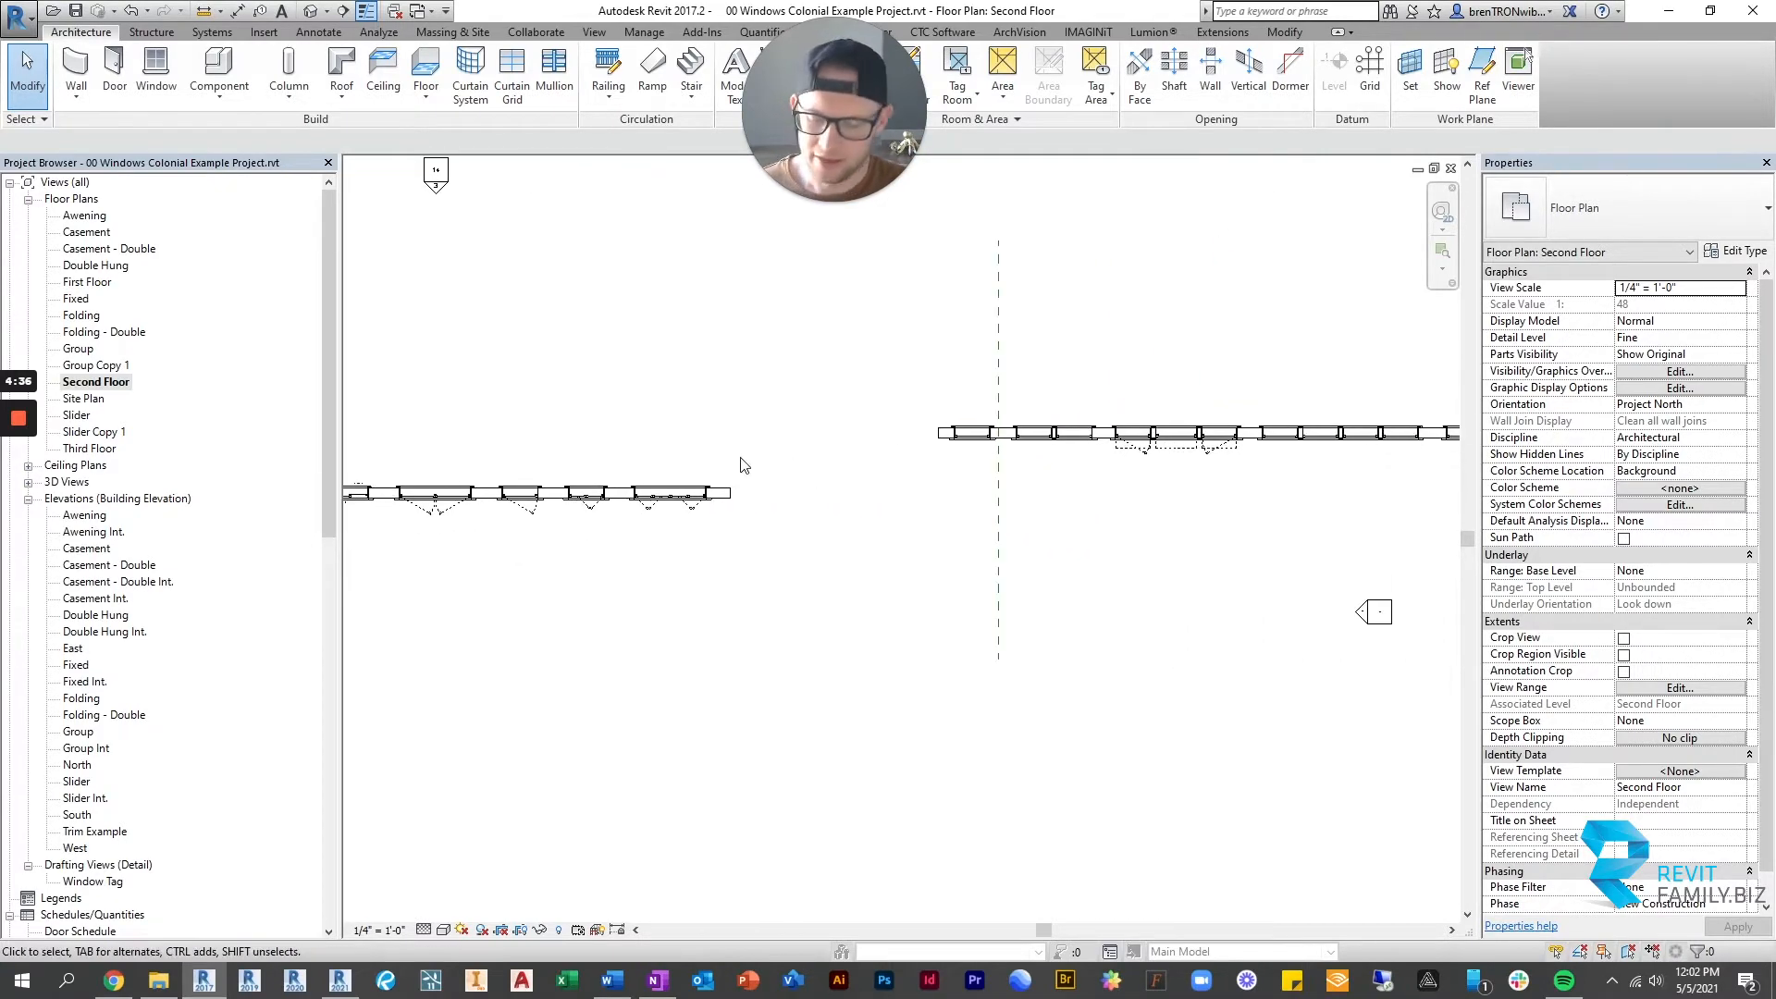
# Open the default 3D view and examine the three walls of grouped windows from the front.
pyautogui.press('3')
pyautogui.press('d')
pyautogui.scroll(-2, 711, 470)
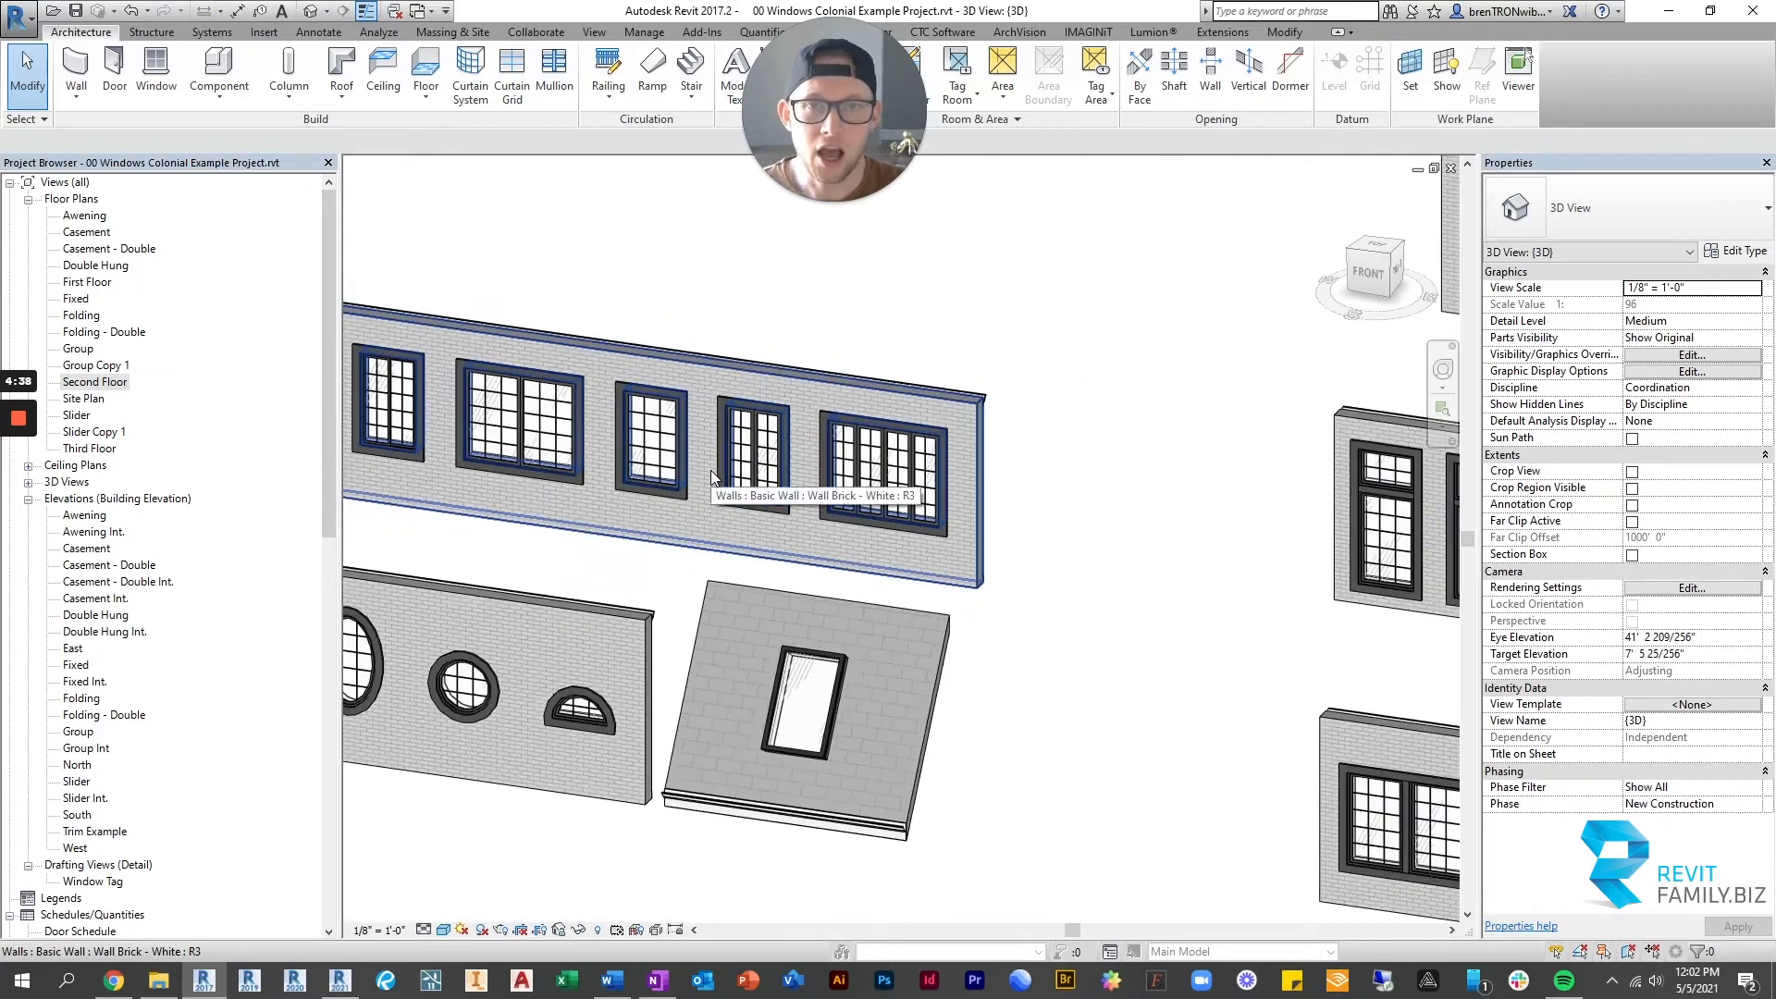
pyautogui.scroll(-2, 805, 493)
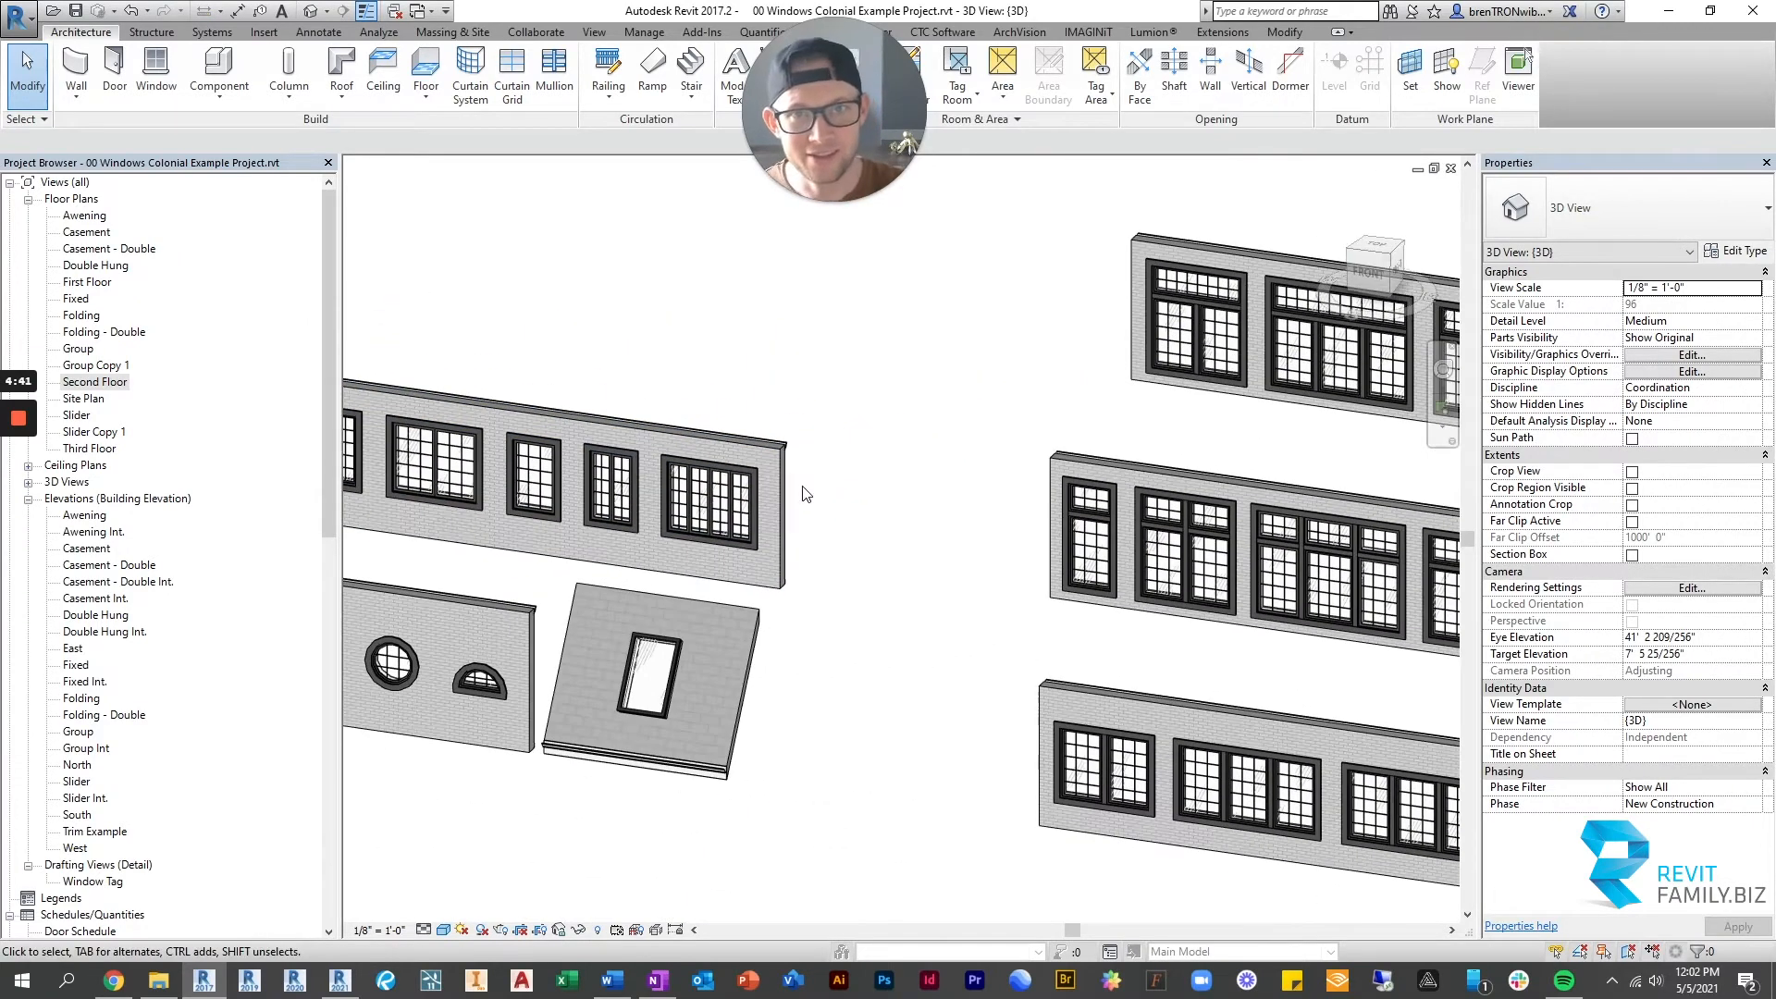
pyautogui.moveTo(985, 518); pyautogui.dragTo(874, 563, button='middle')
pyautogui.scroll(2, 844, 624)
pyautogui.scroll(1, 880, 511)
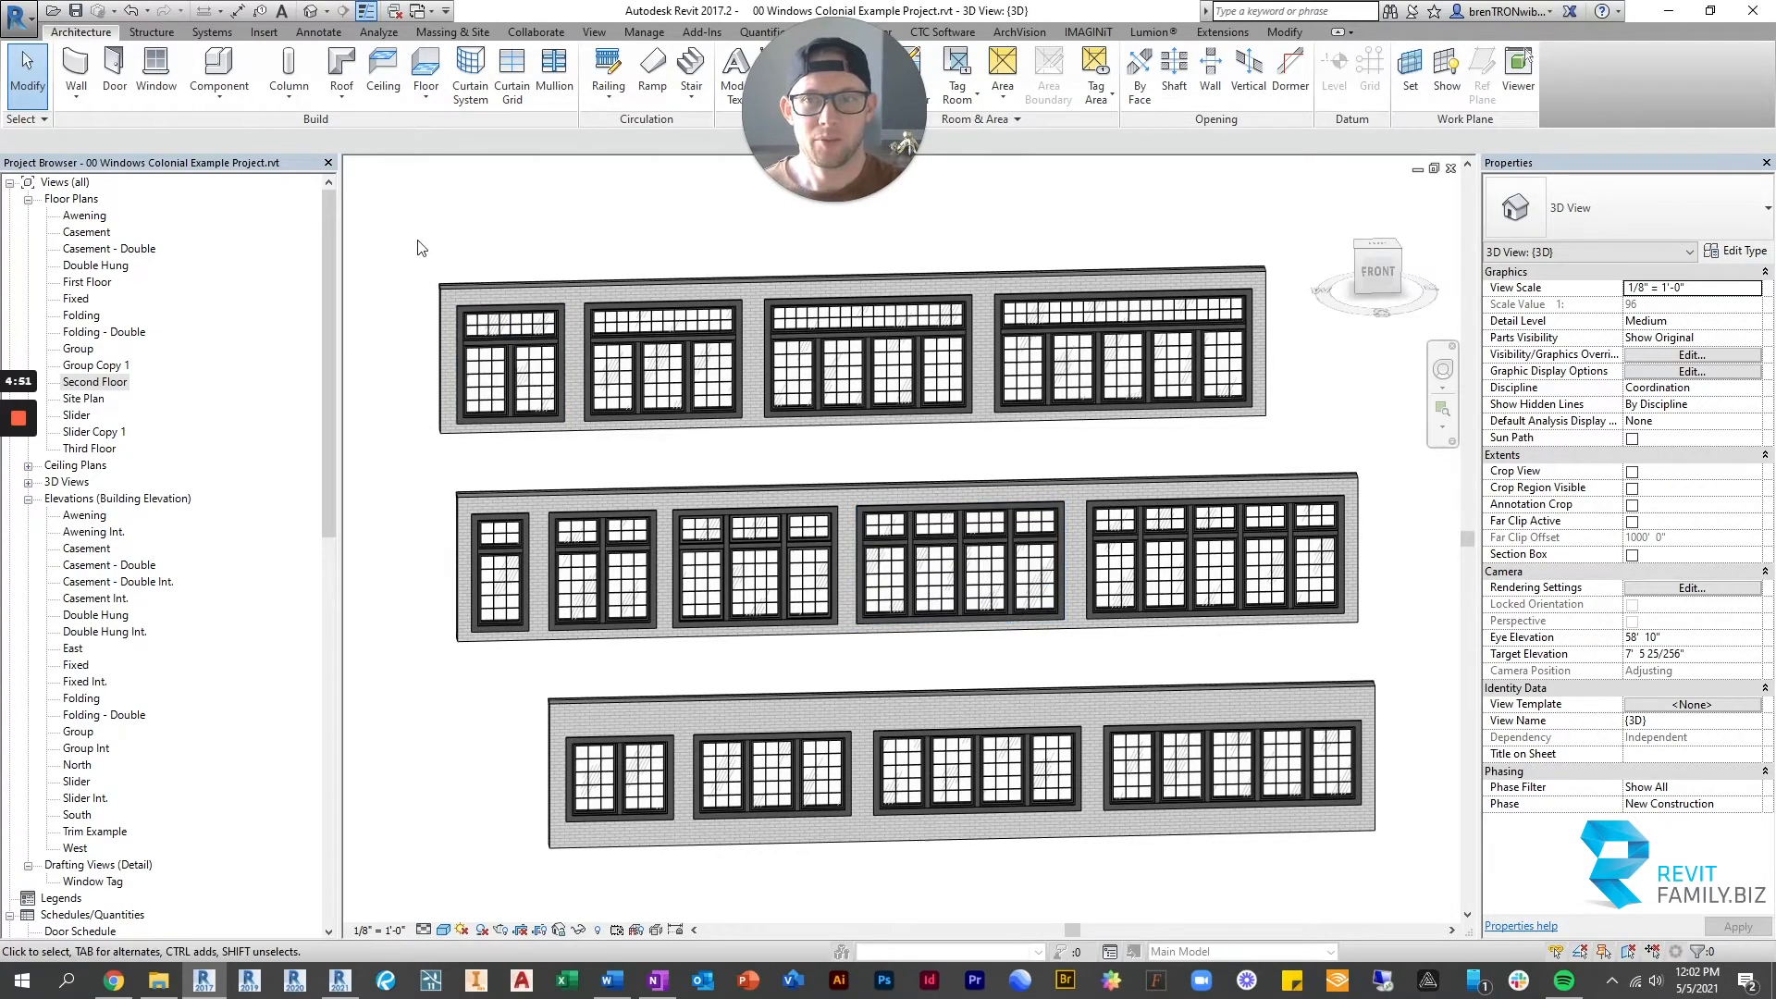
pyautogui.click(440, 226)
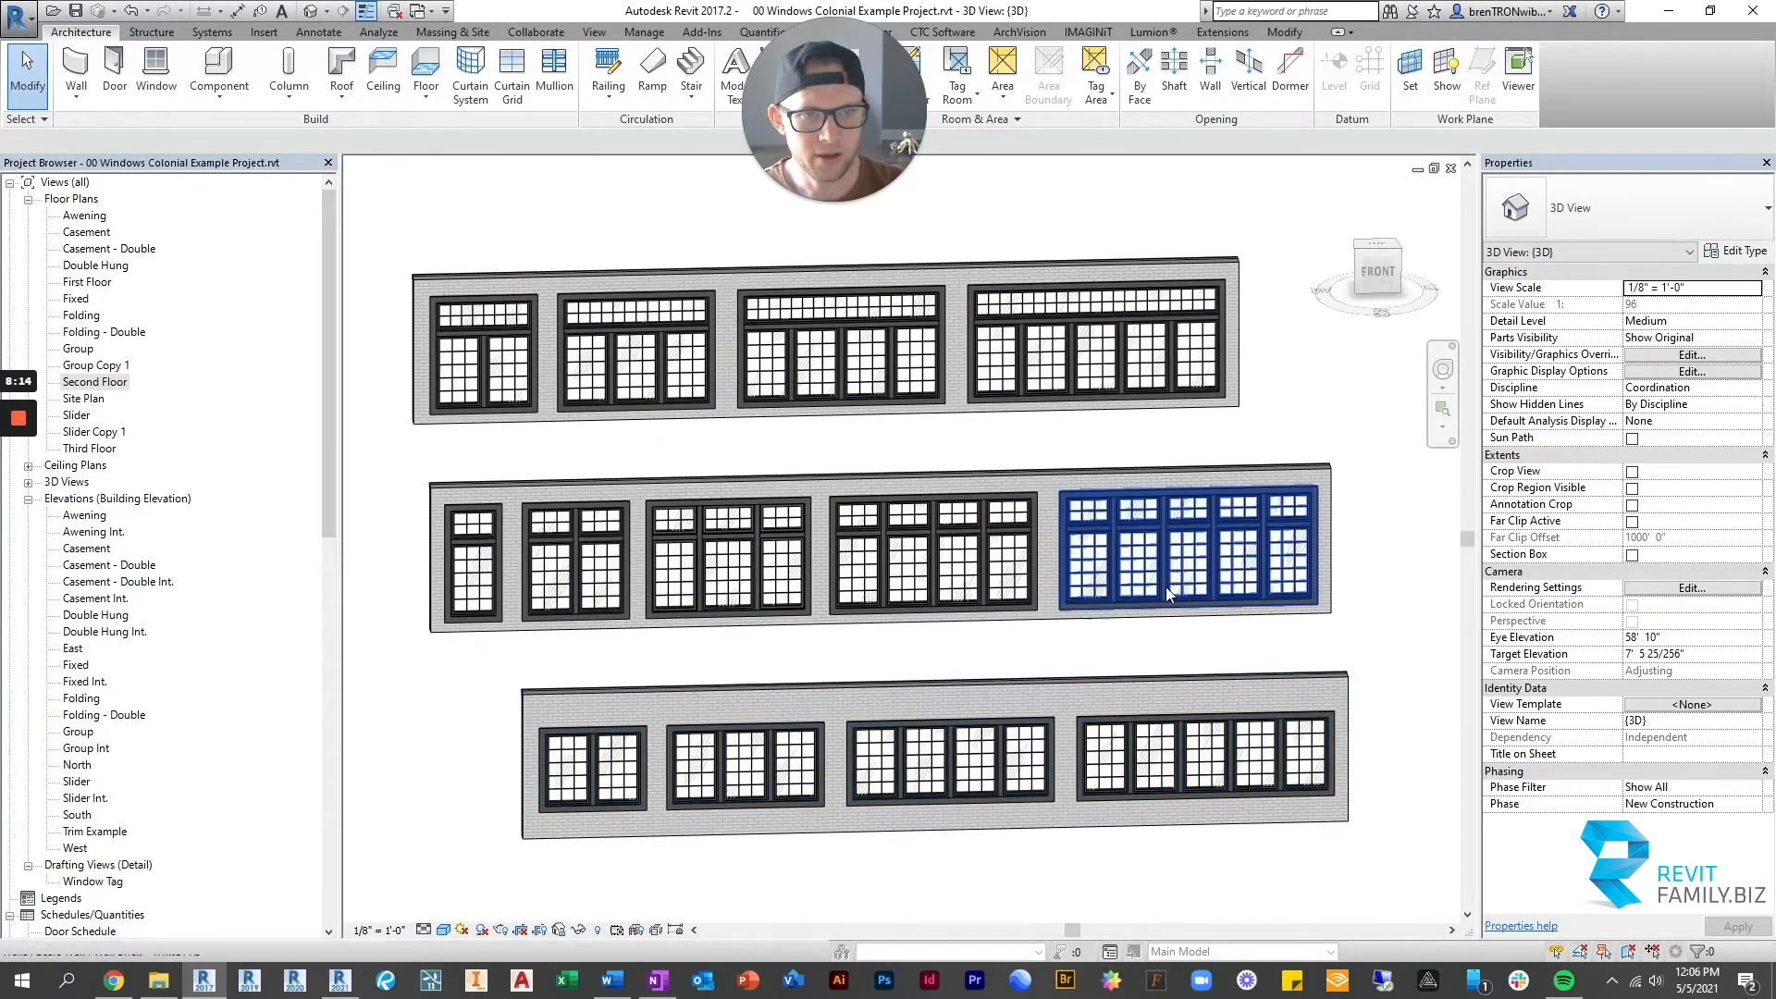
# Inspect the window groups with transoms in the middle wall, selecting the 2W2T group and finally the 3W3T group.
pyautogui.scroll(3, 1166, 586)
pyautogui.scroll(-5, 1194, 521)
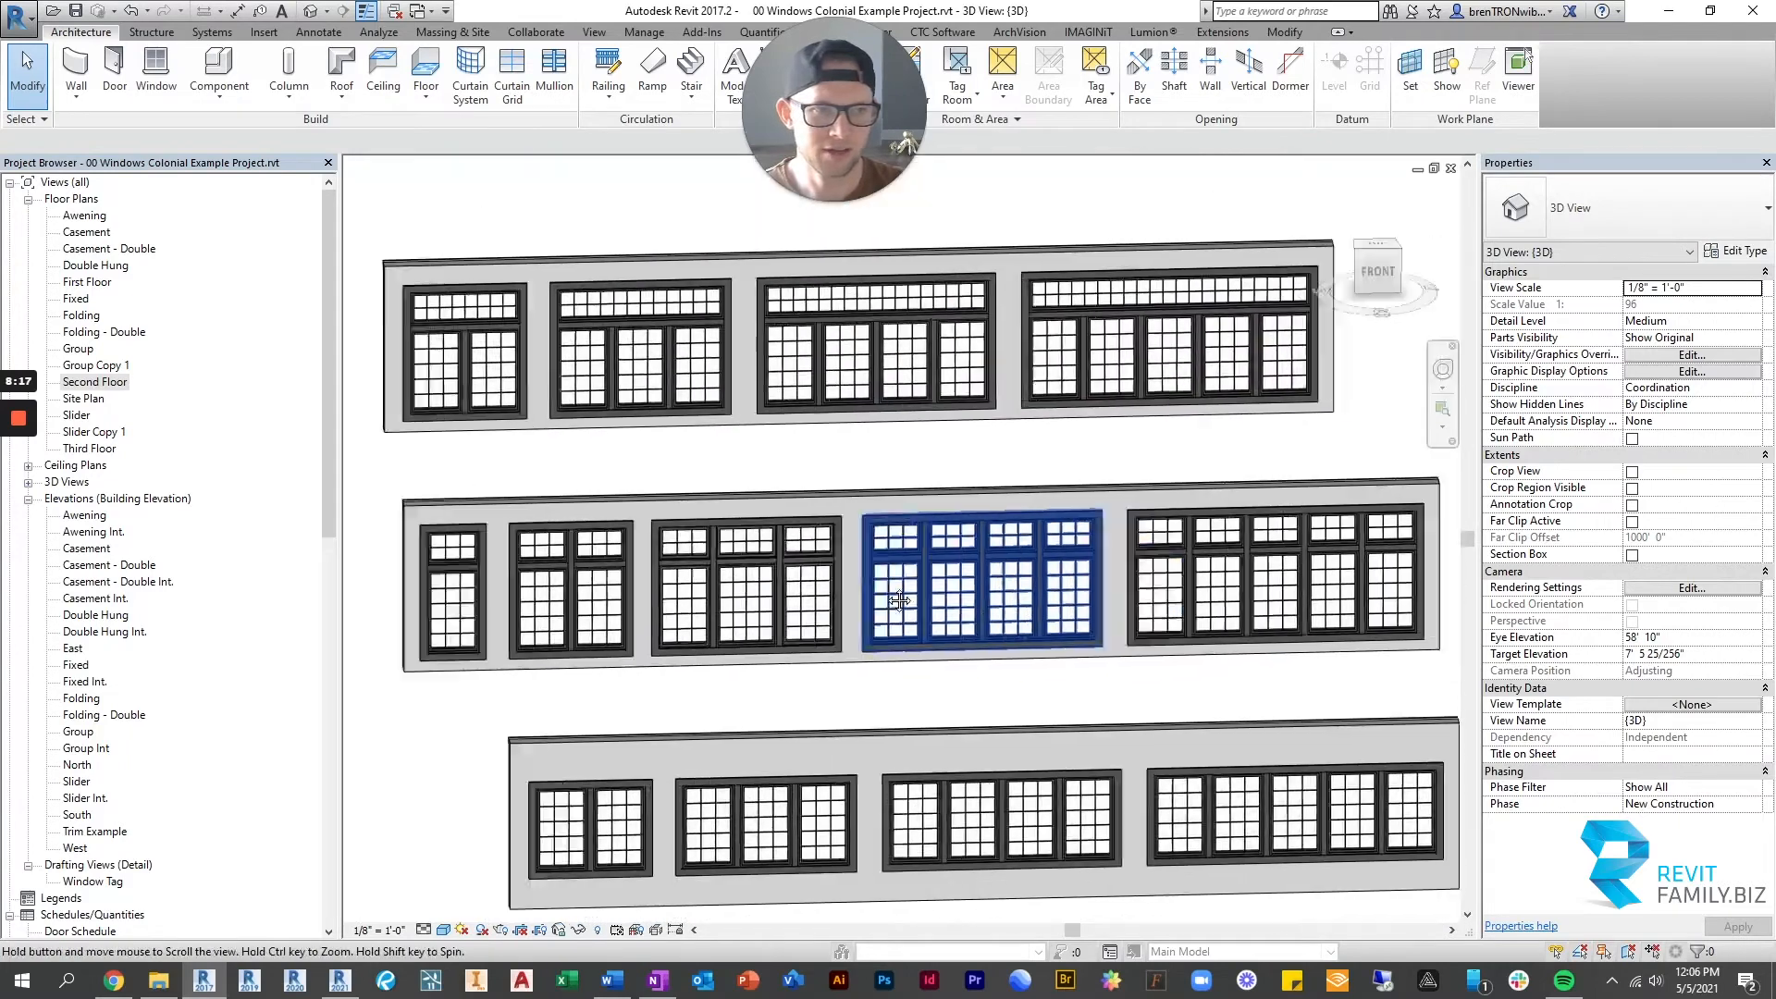
pyautogui.scroll(2, 1066, 578)
pyautogui.moveTo(700, 579); pyautogui.dragTo(1022, 566, button='middle')
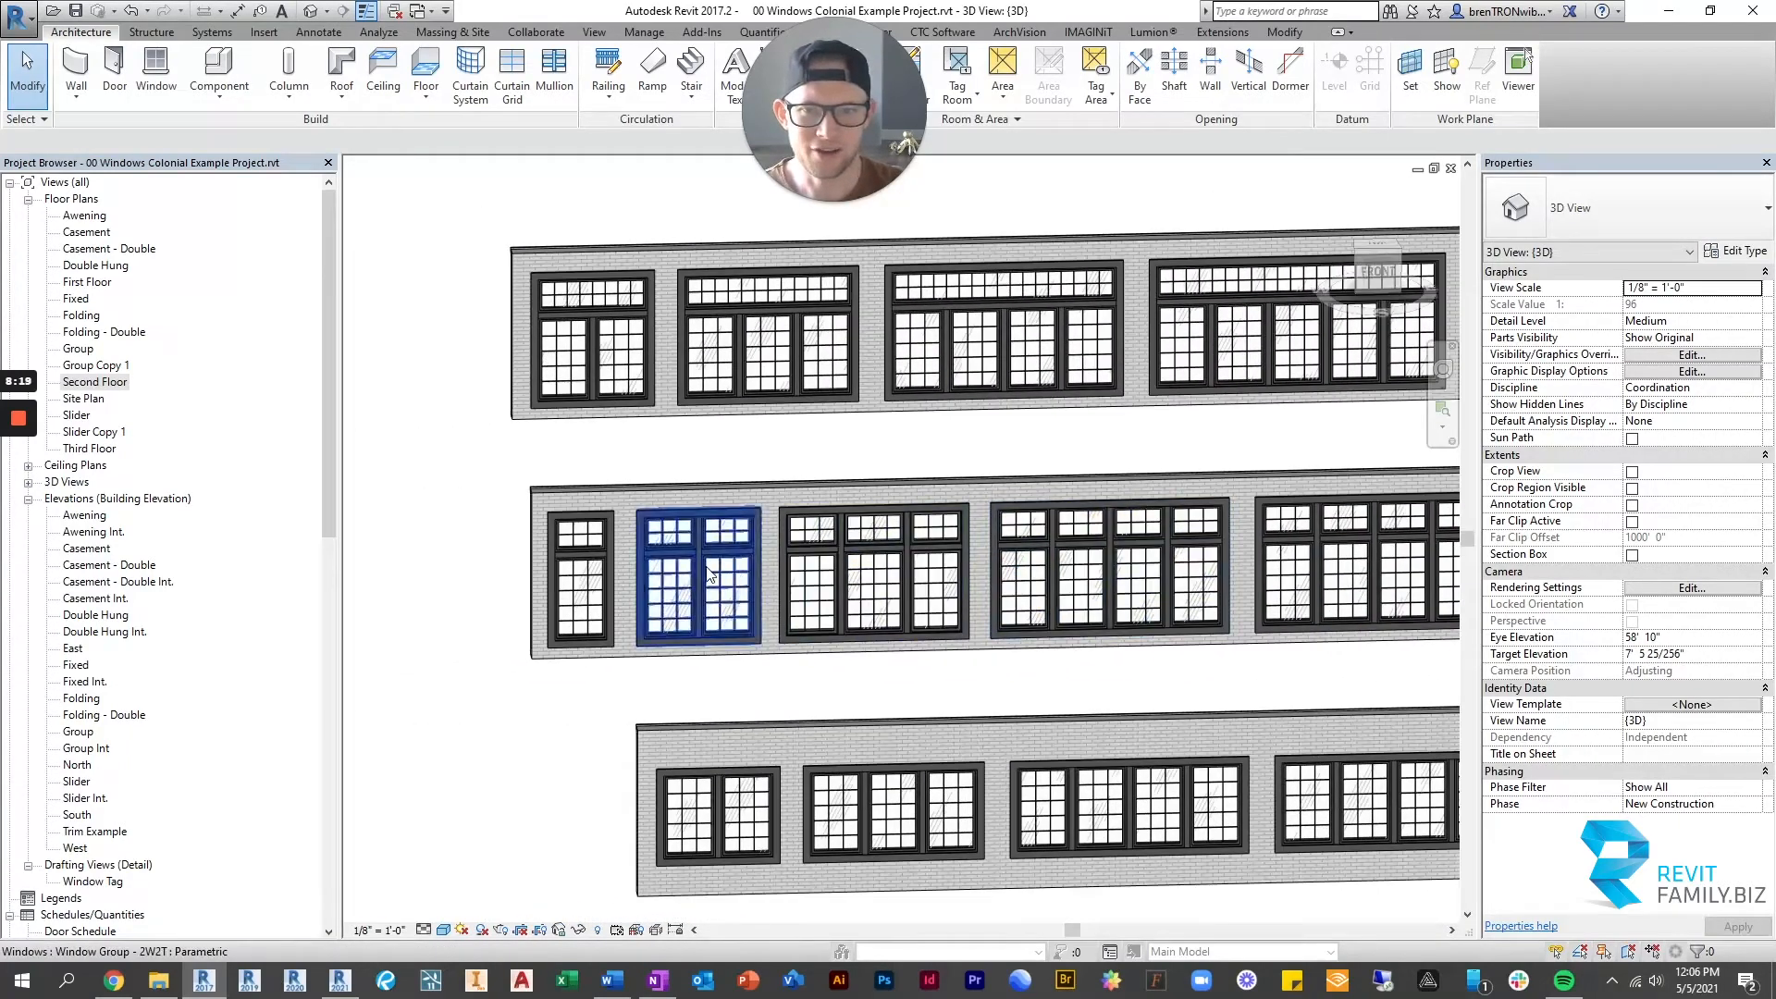
pyautogui.scroll(2, 709, 537)
pyautogui.click(708, 536)
pyautogui.scroll(4, 795, 555)
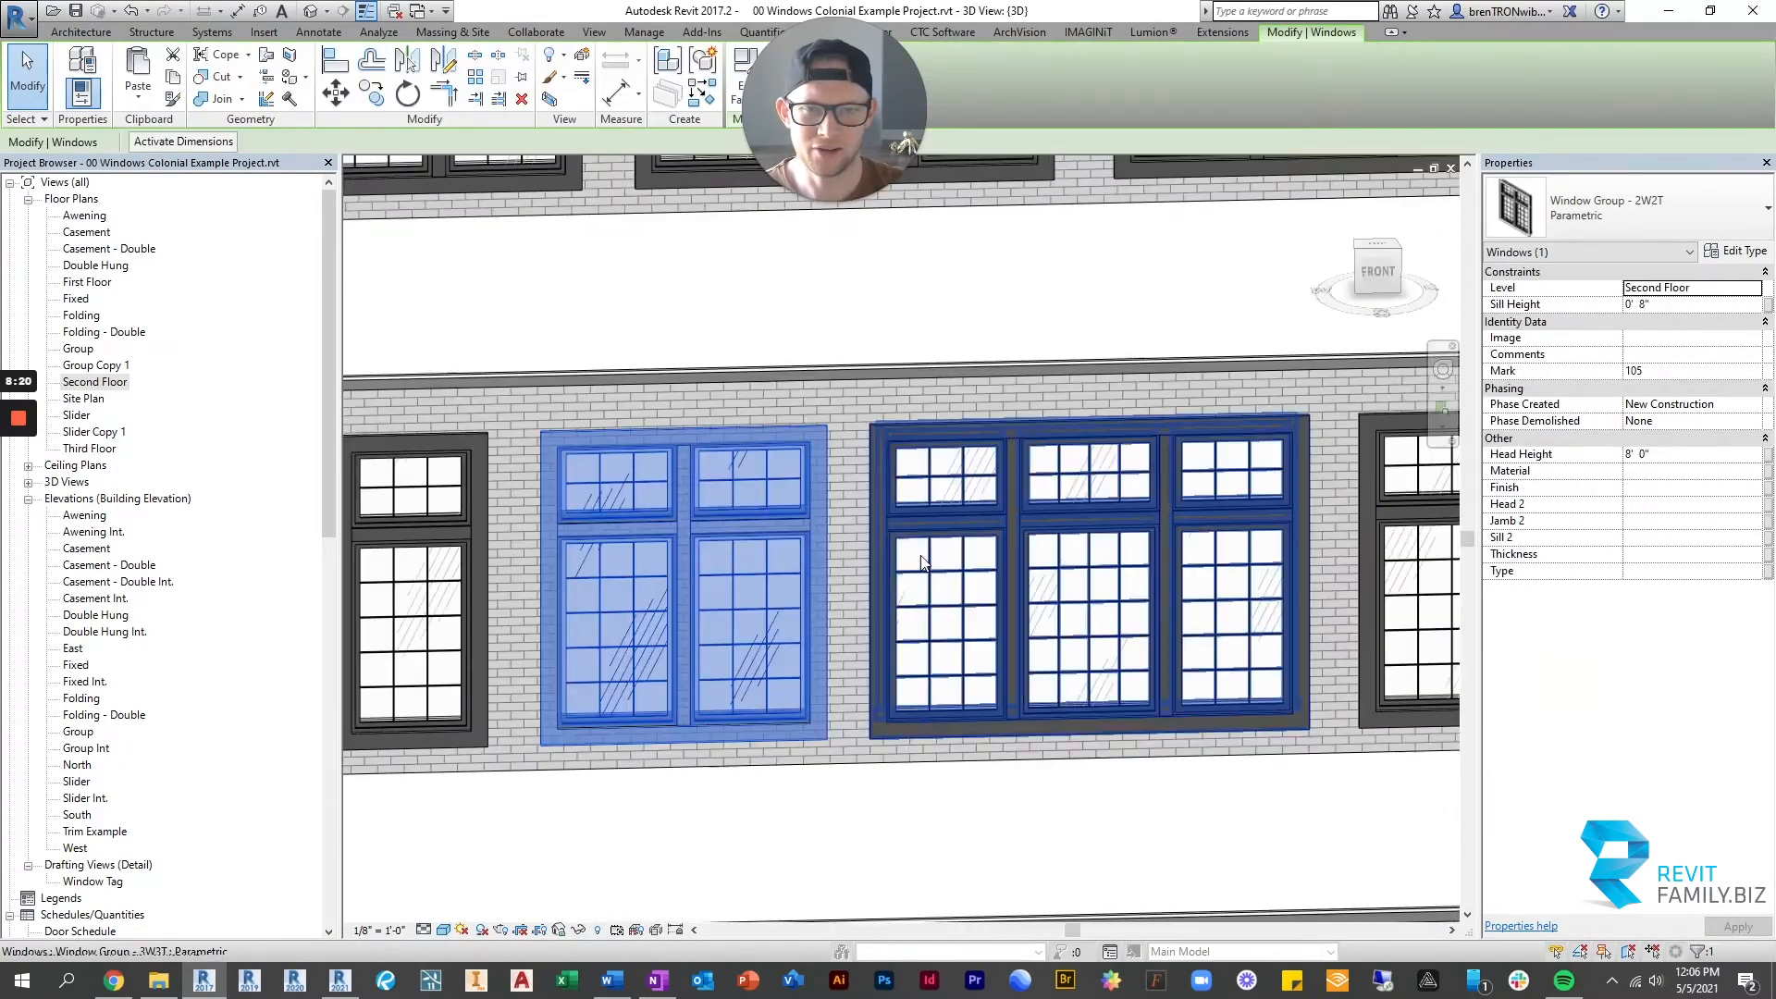
pyautogui.click(1097, 507)
pyautogui.moveTo(1097, 507); pyautogui.dragTo(785, 602, button='middle')
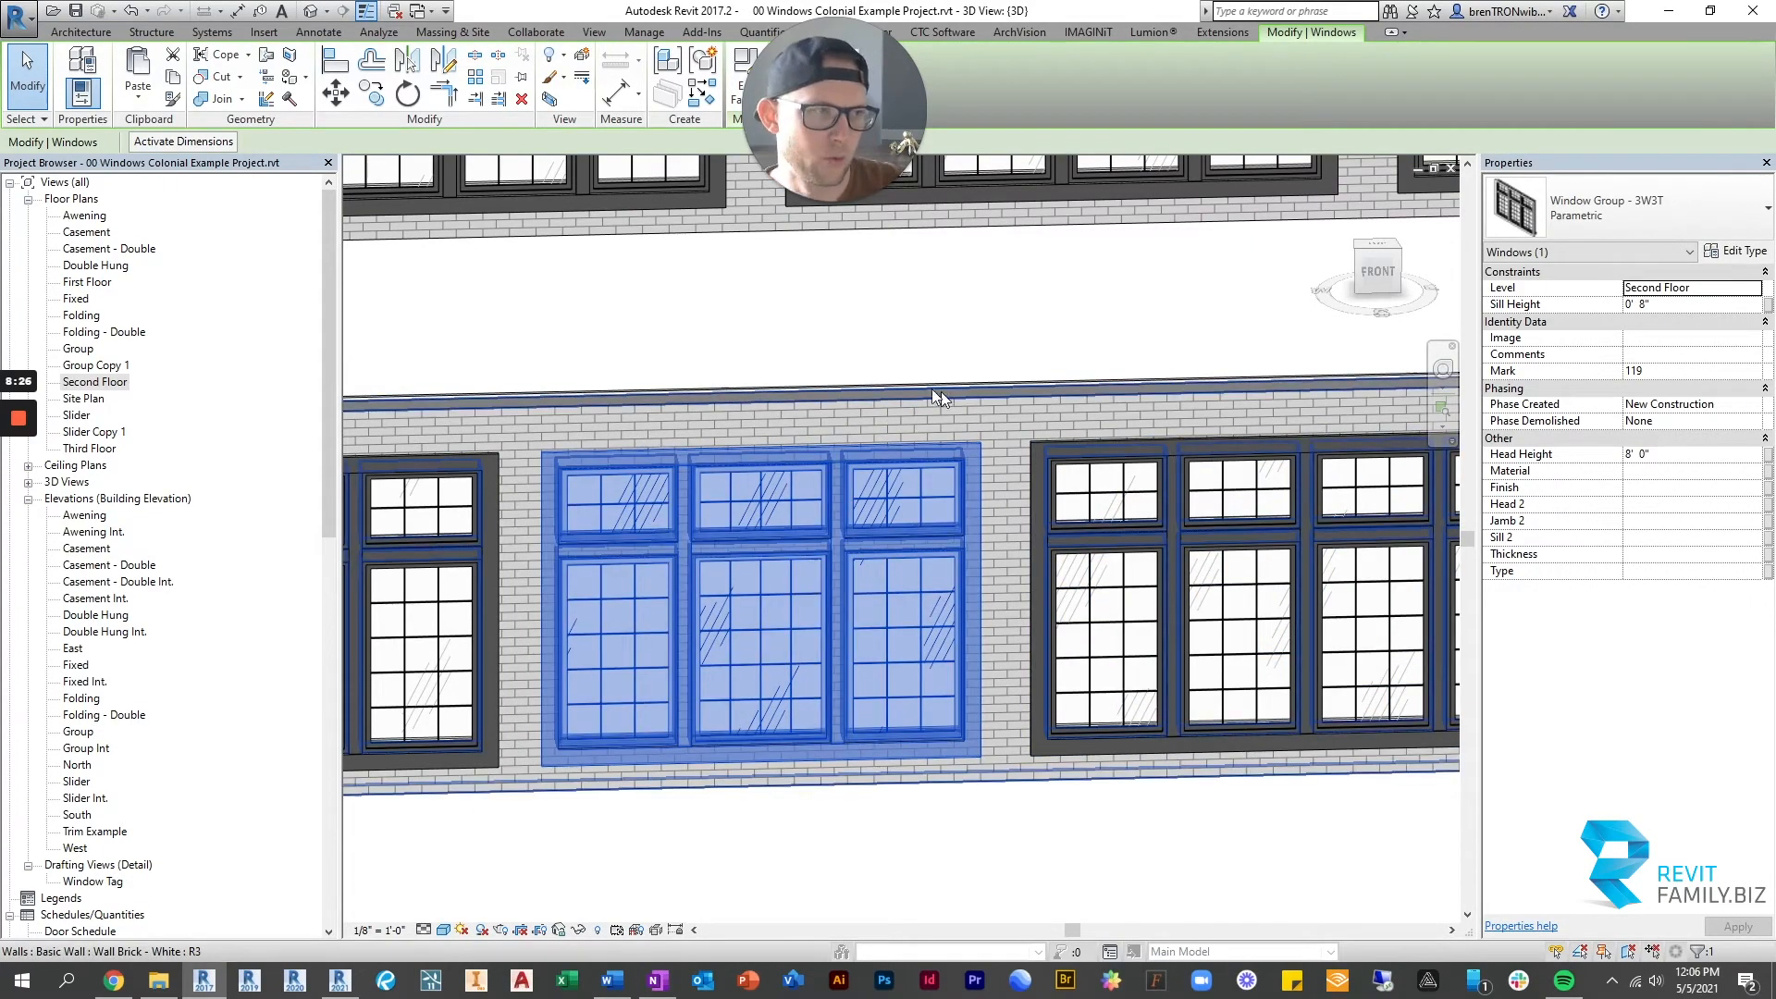
# Open the type properties of the selected 3W3T window group and examine its transom, window, trim, material and dimension parameters.
pyautogui.click(1749, 256)
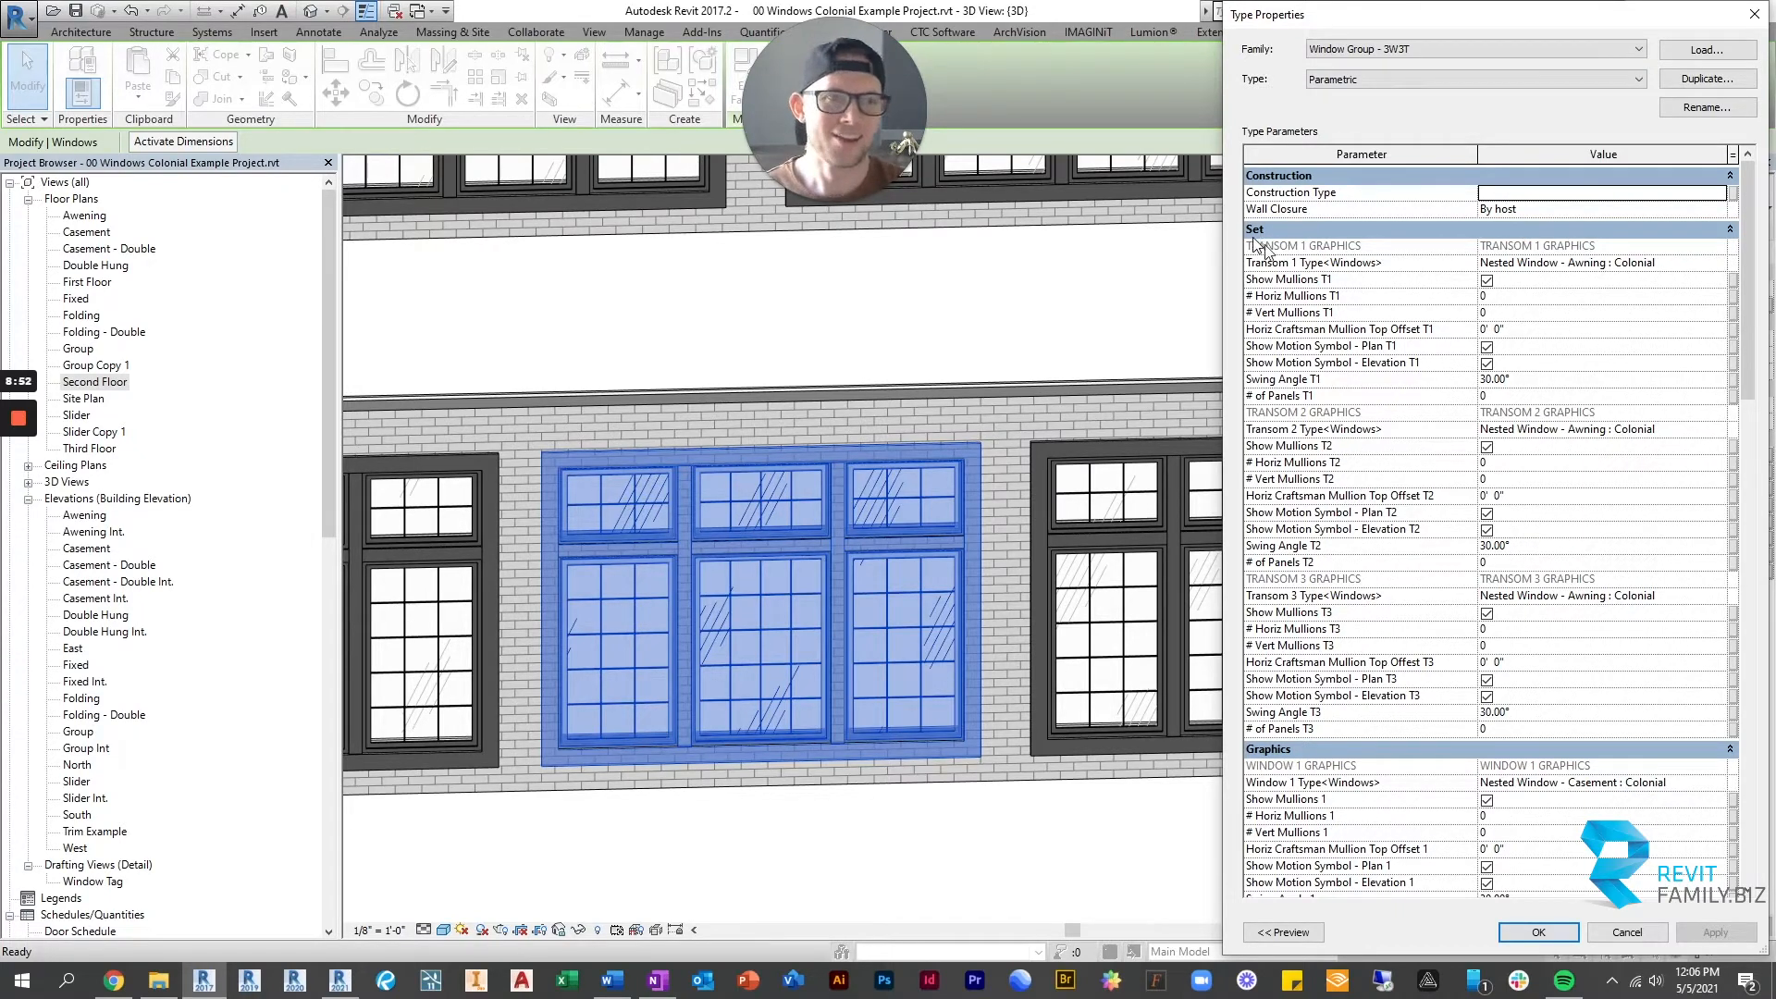
pyautogui.scroll(-7, 1285, 758)
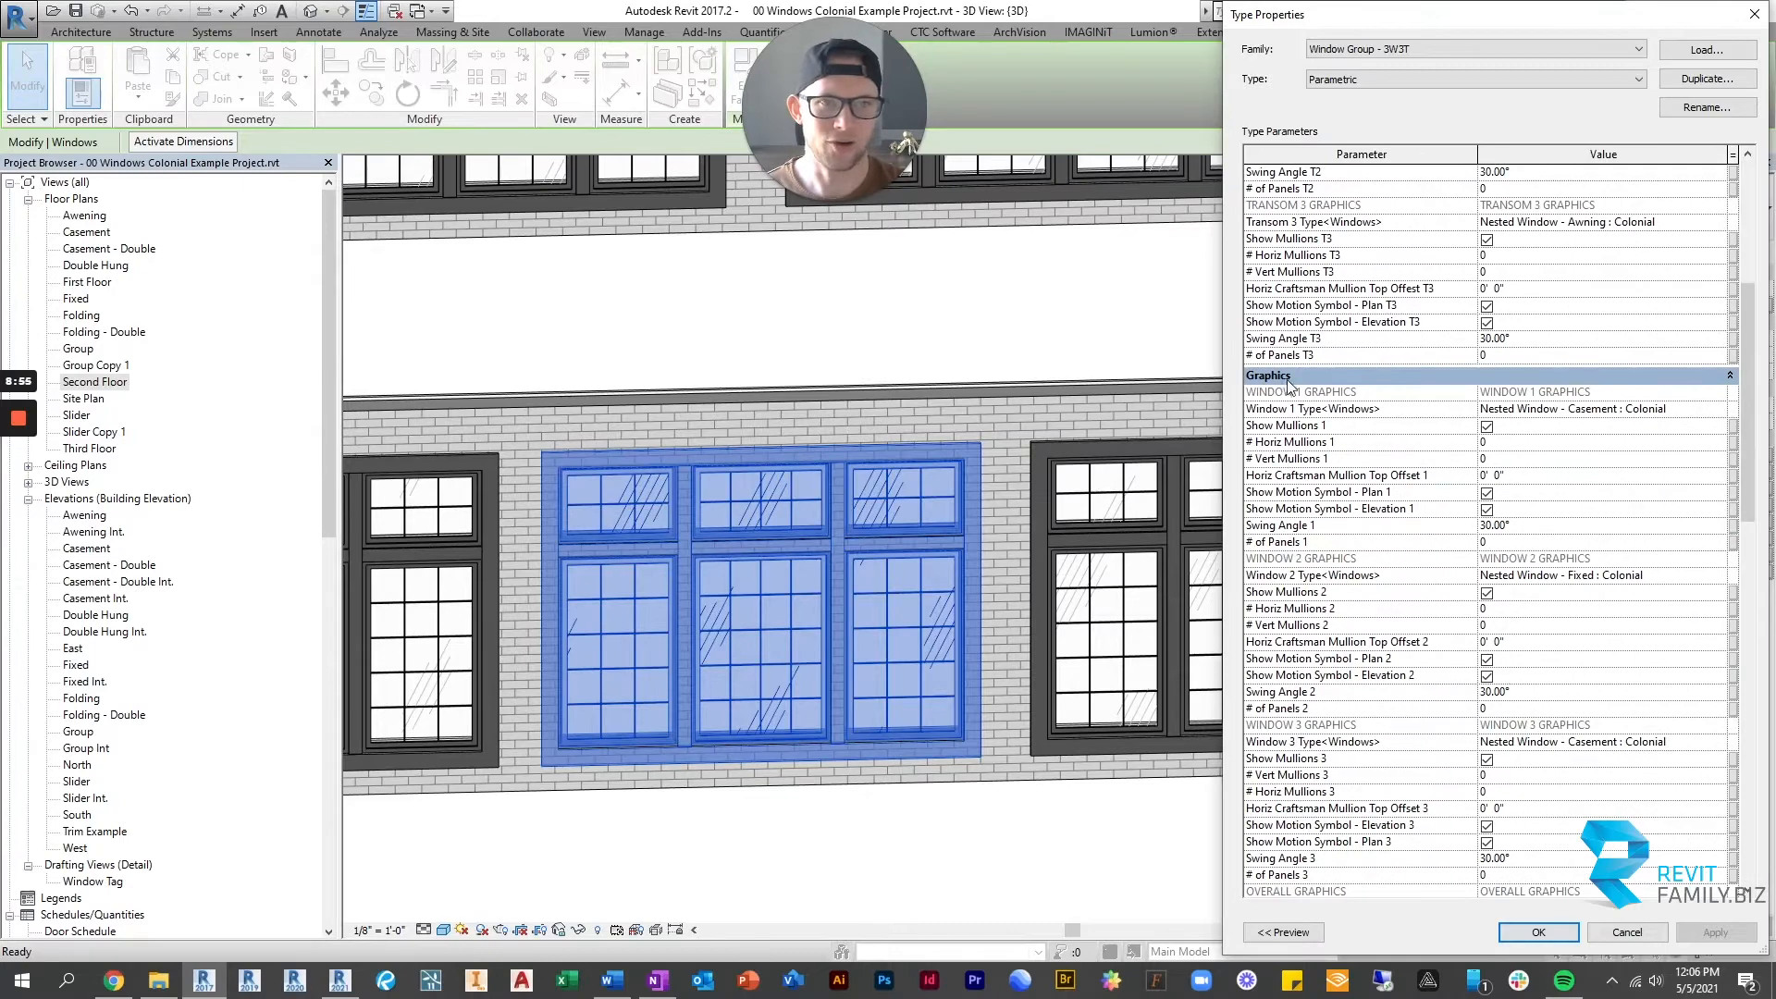
pyautogui.scroll(-11, 1314, 555)
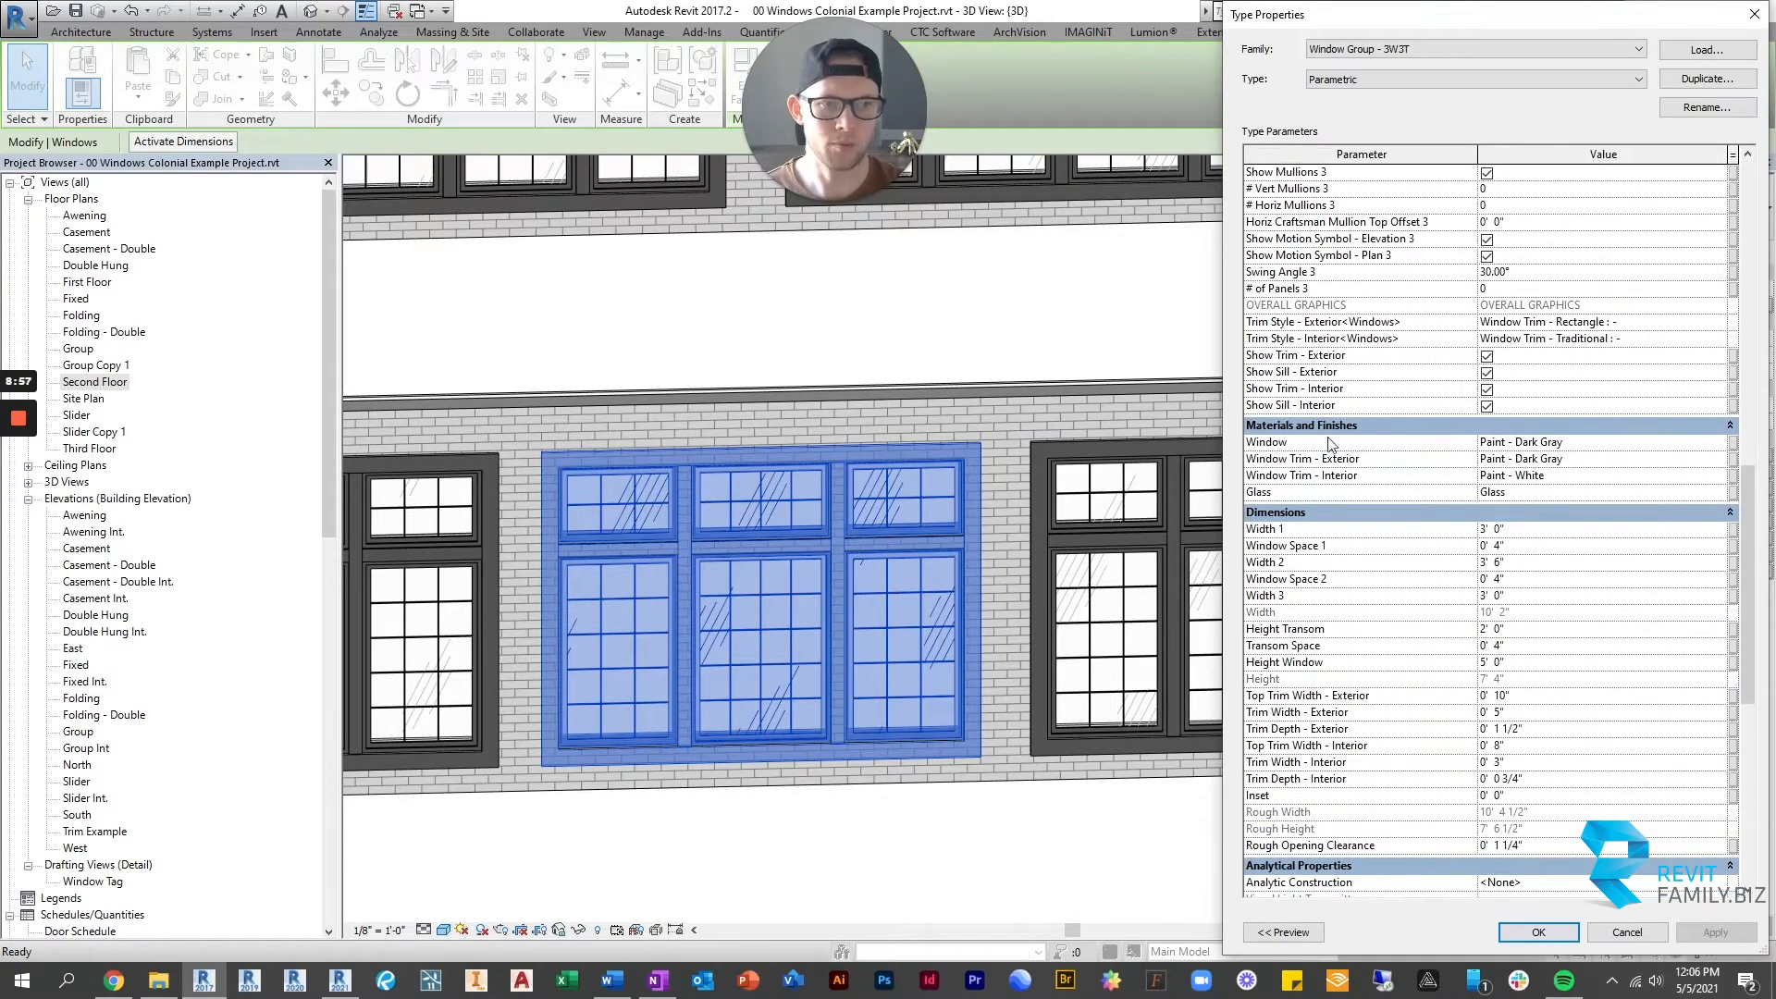
pyautogui.scroll(9, 1324, 500)
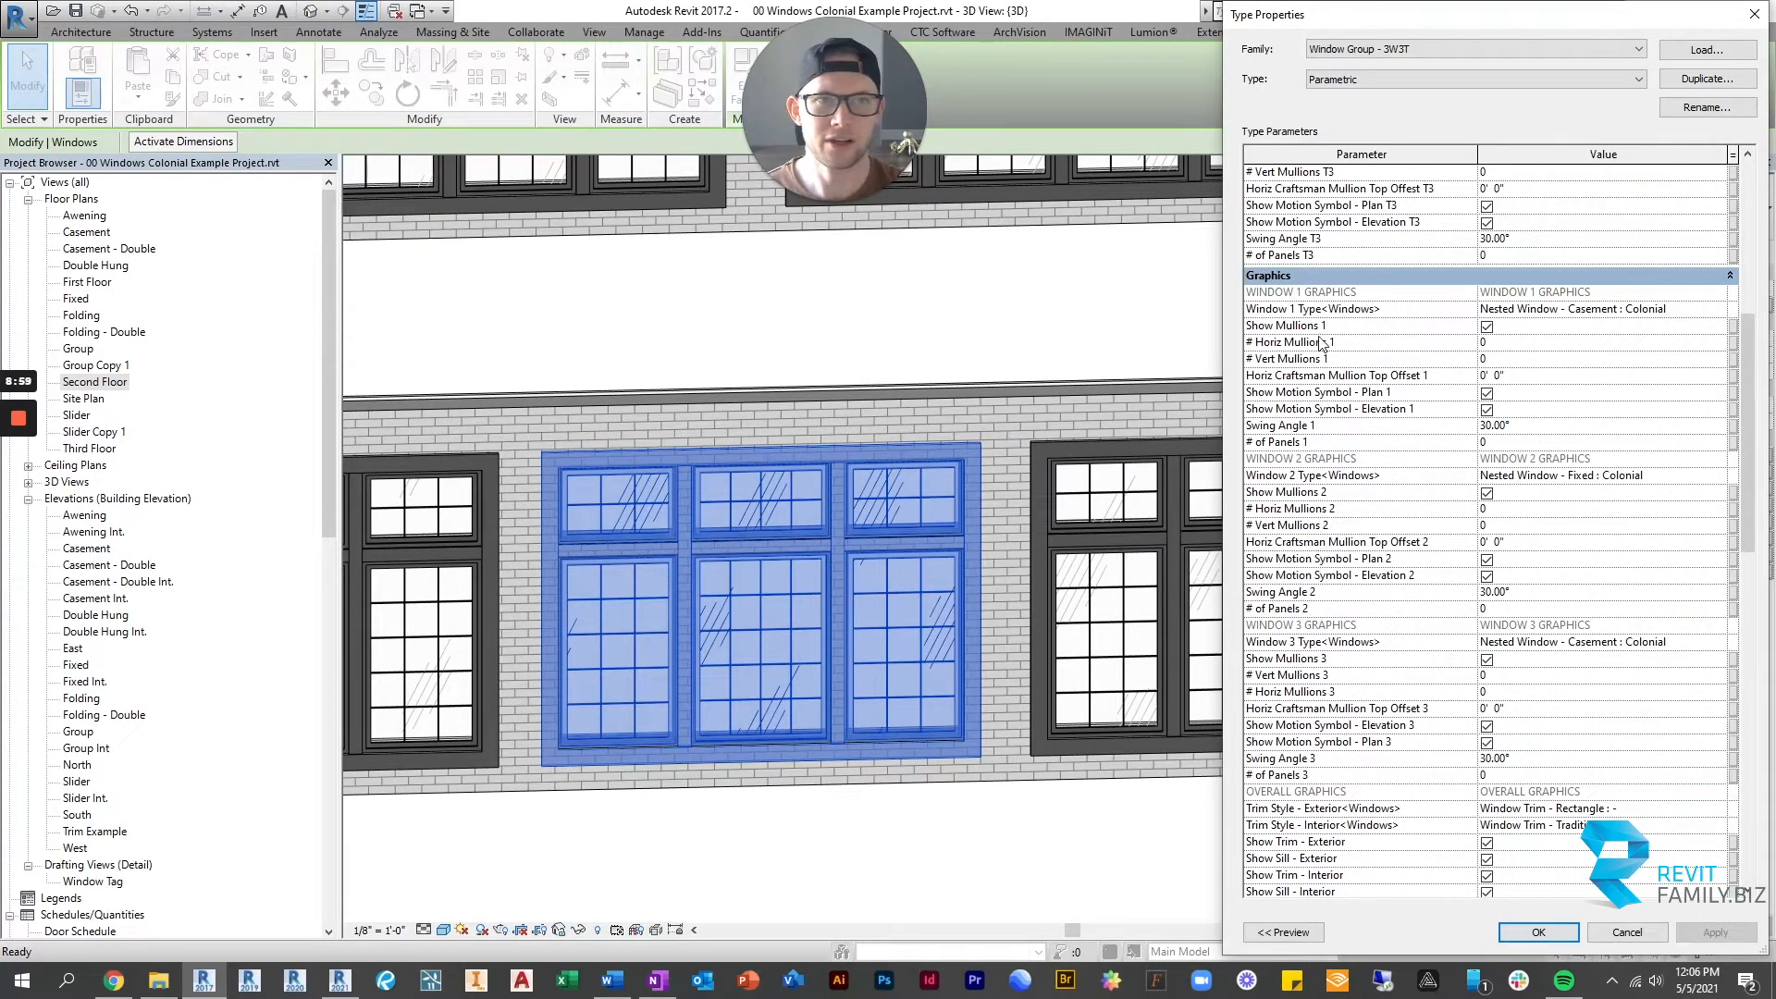
pyautogui.scroll(-3, 1424, 388)
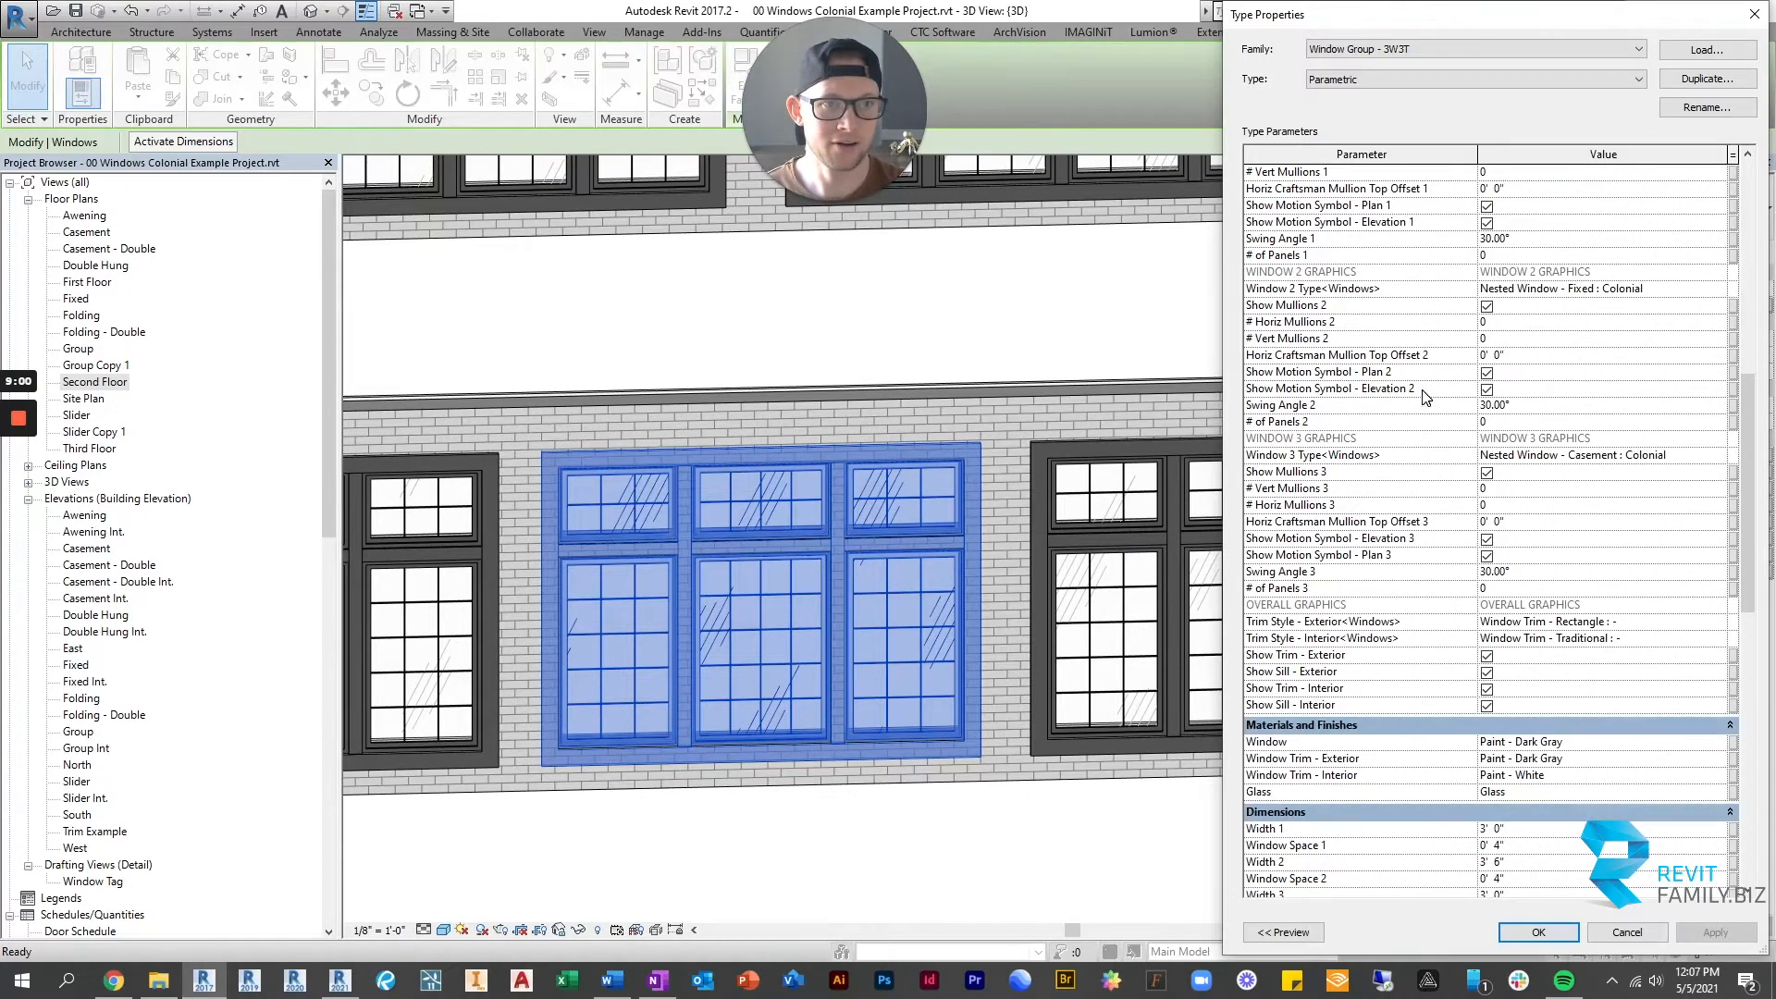
pyautogui.scroll(3, 1425, 393)
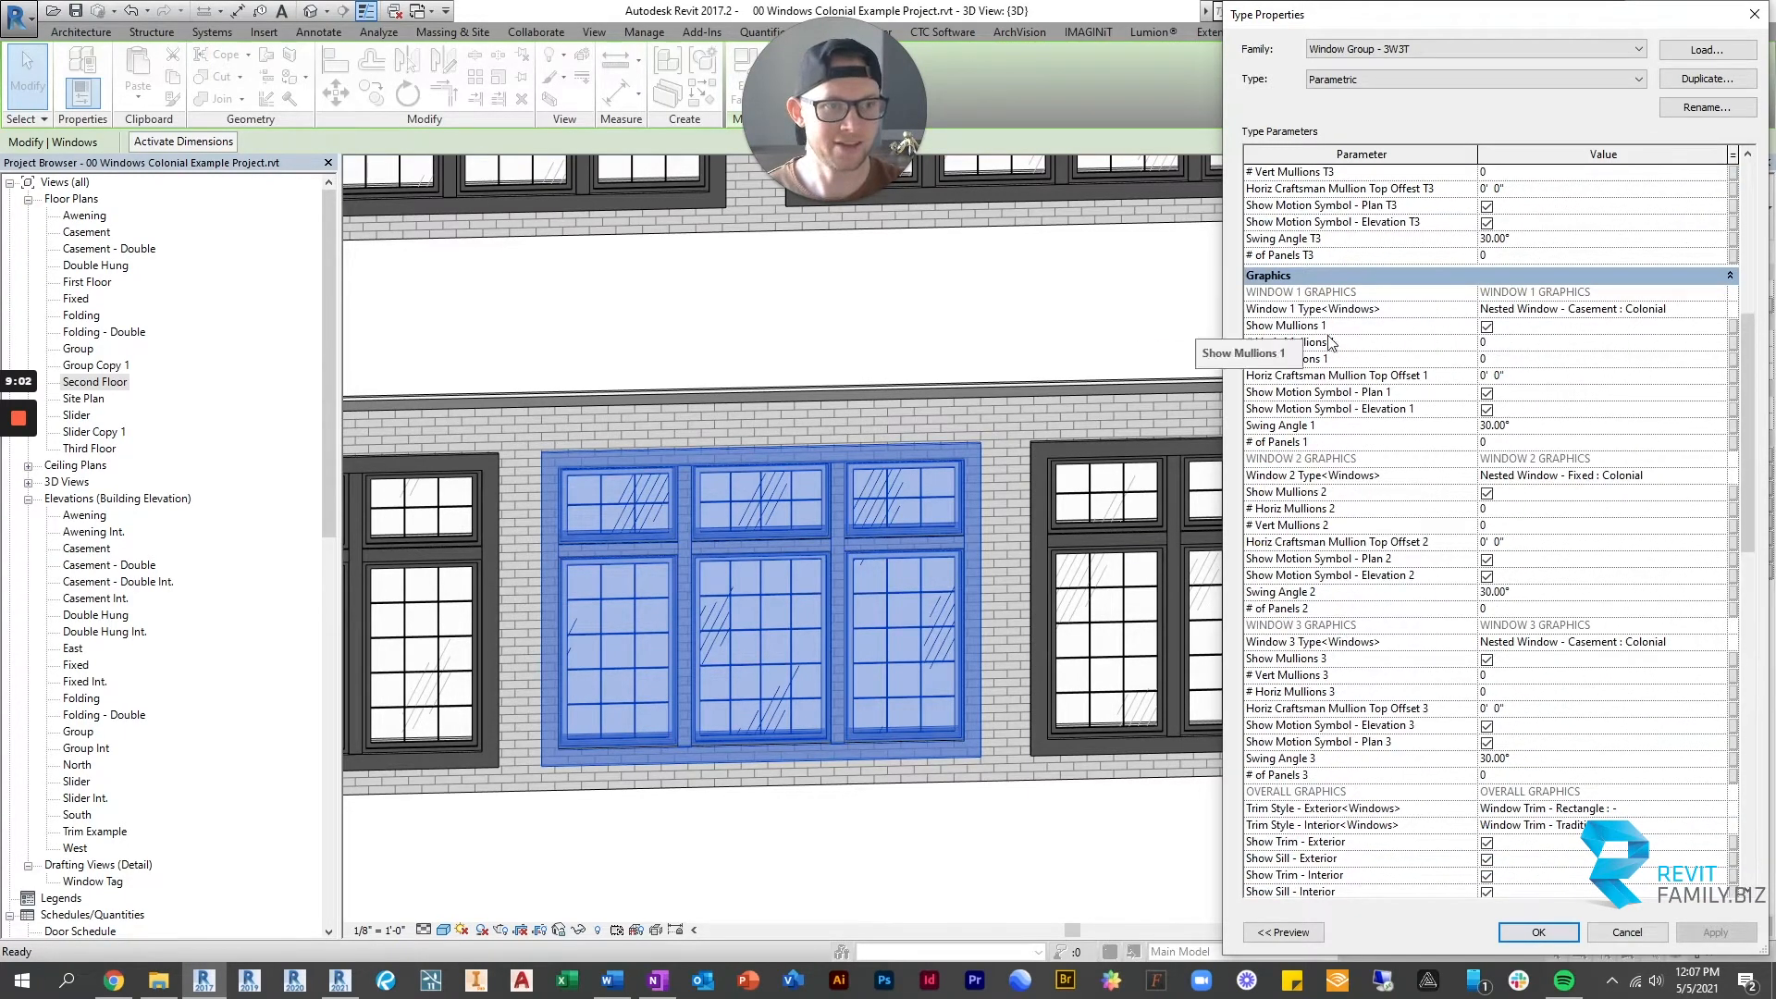
pyautogui.scroll(-2, 1332, 329)
pyautogui.scroll(1, 1349, 283)
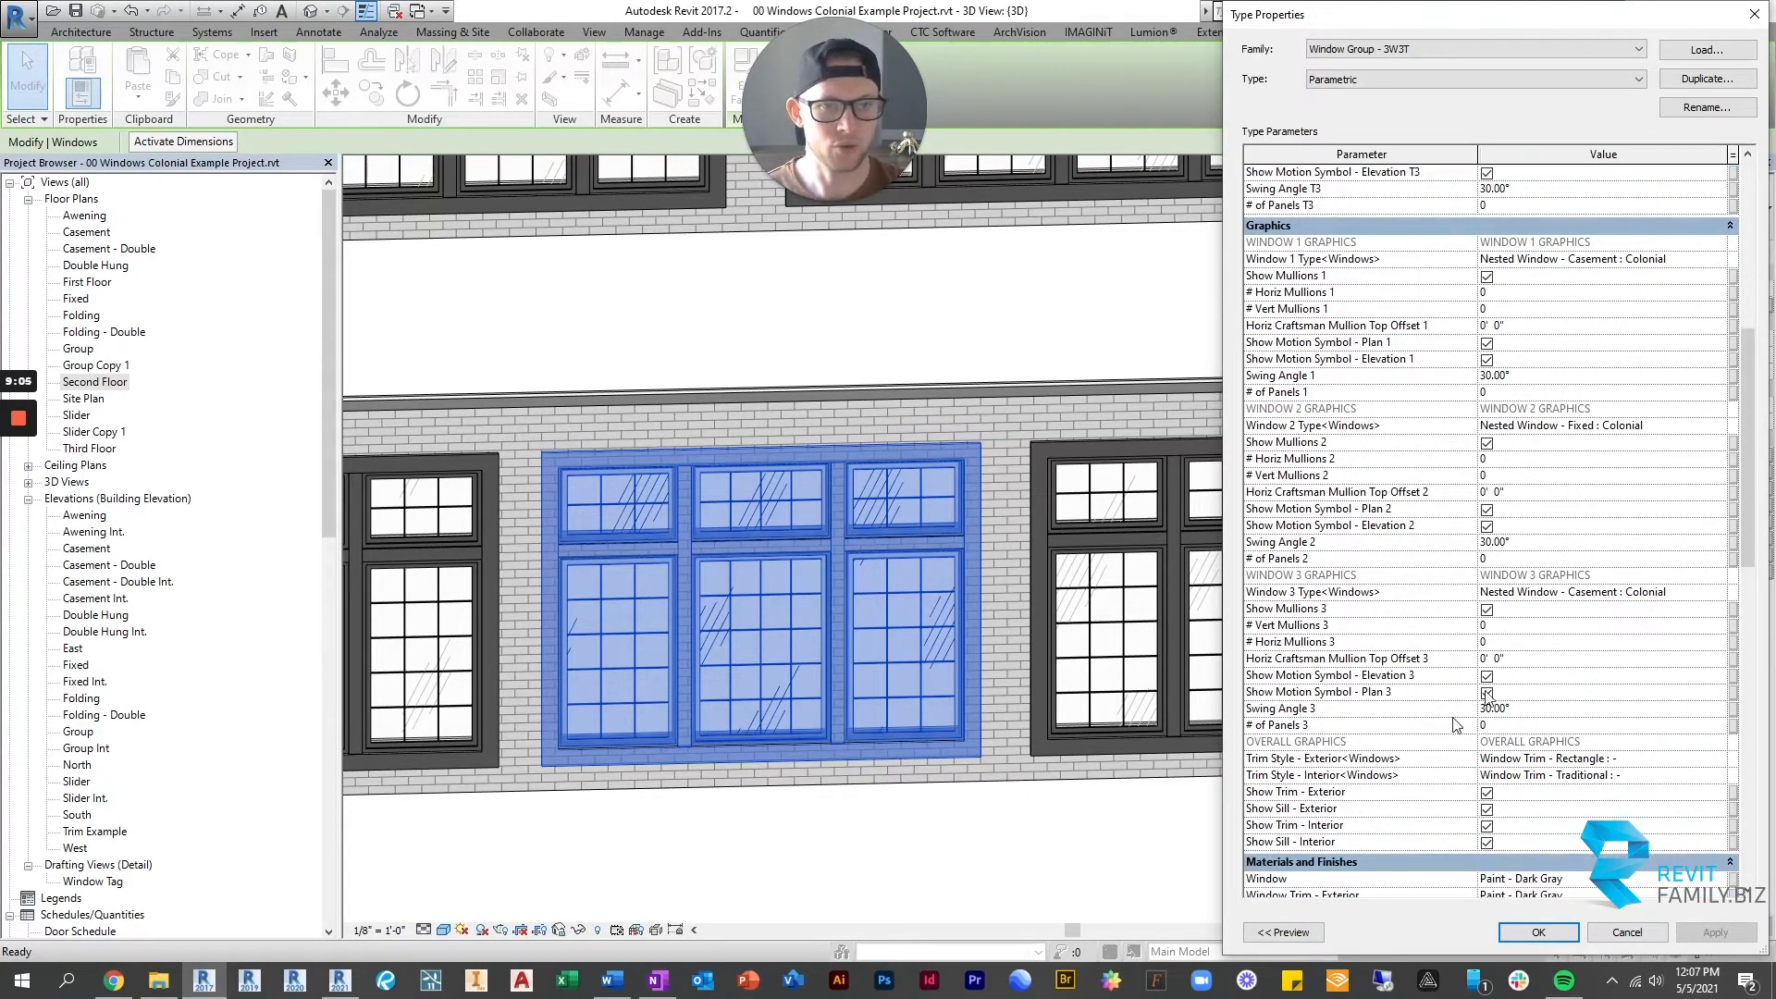
pyautogui.scroll(-6, 1295, 620)
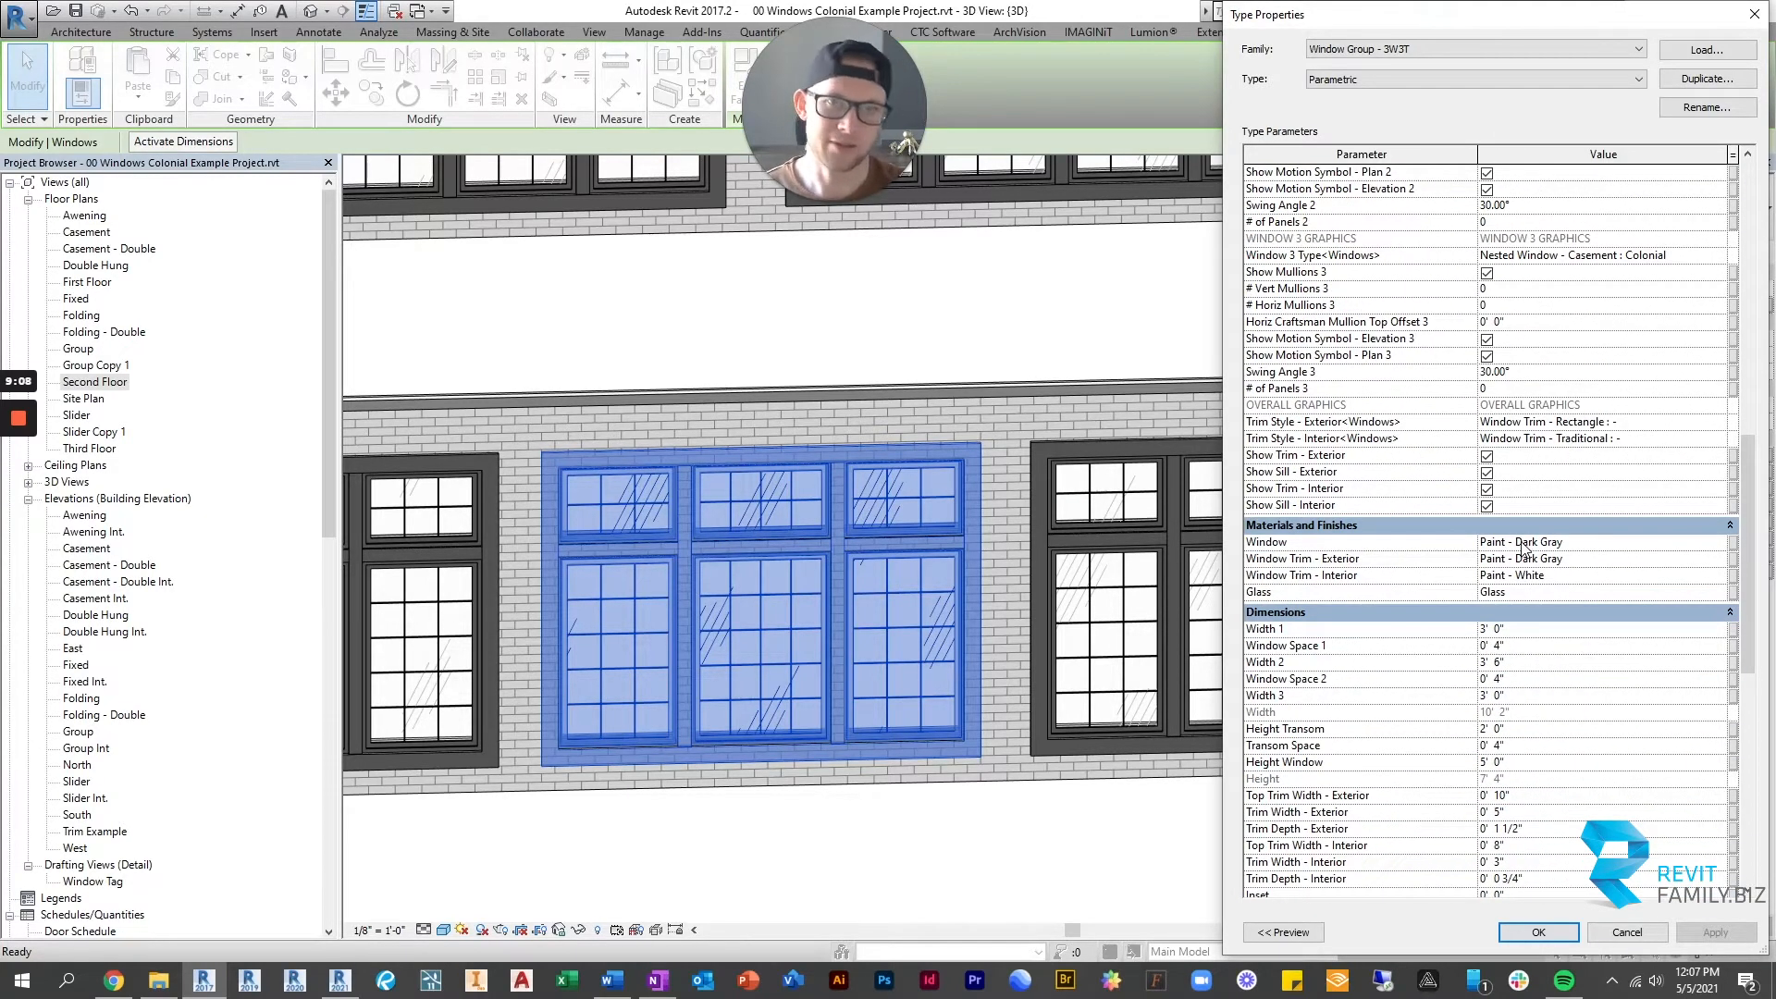
pyautogui.scroll(-3, 1263, 549)
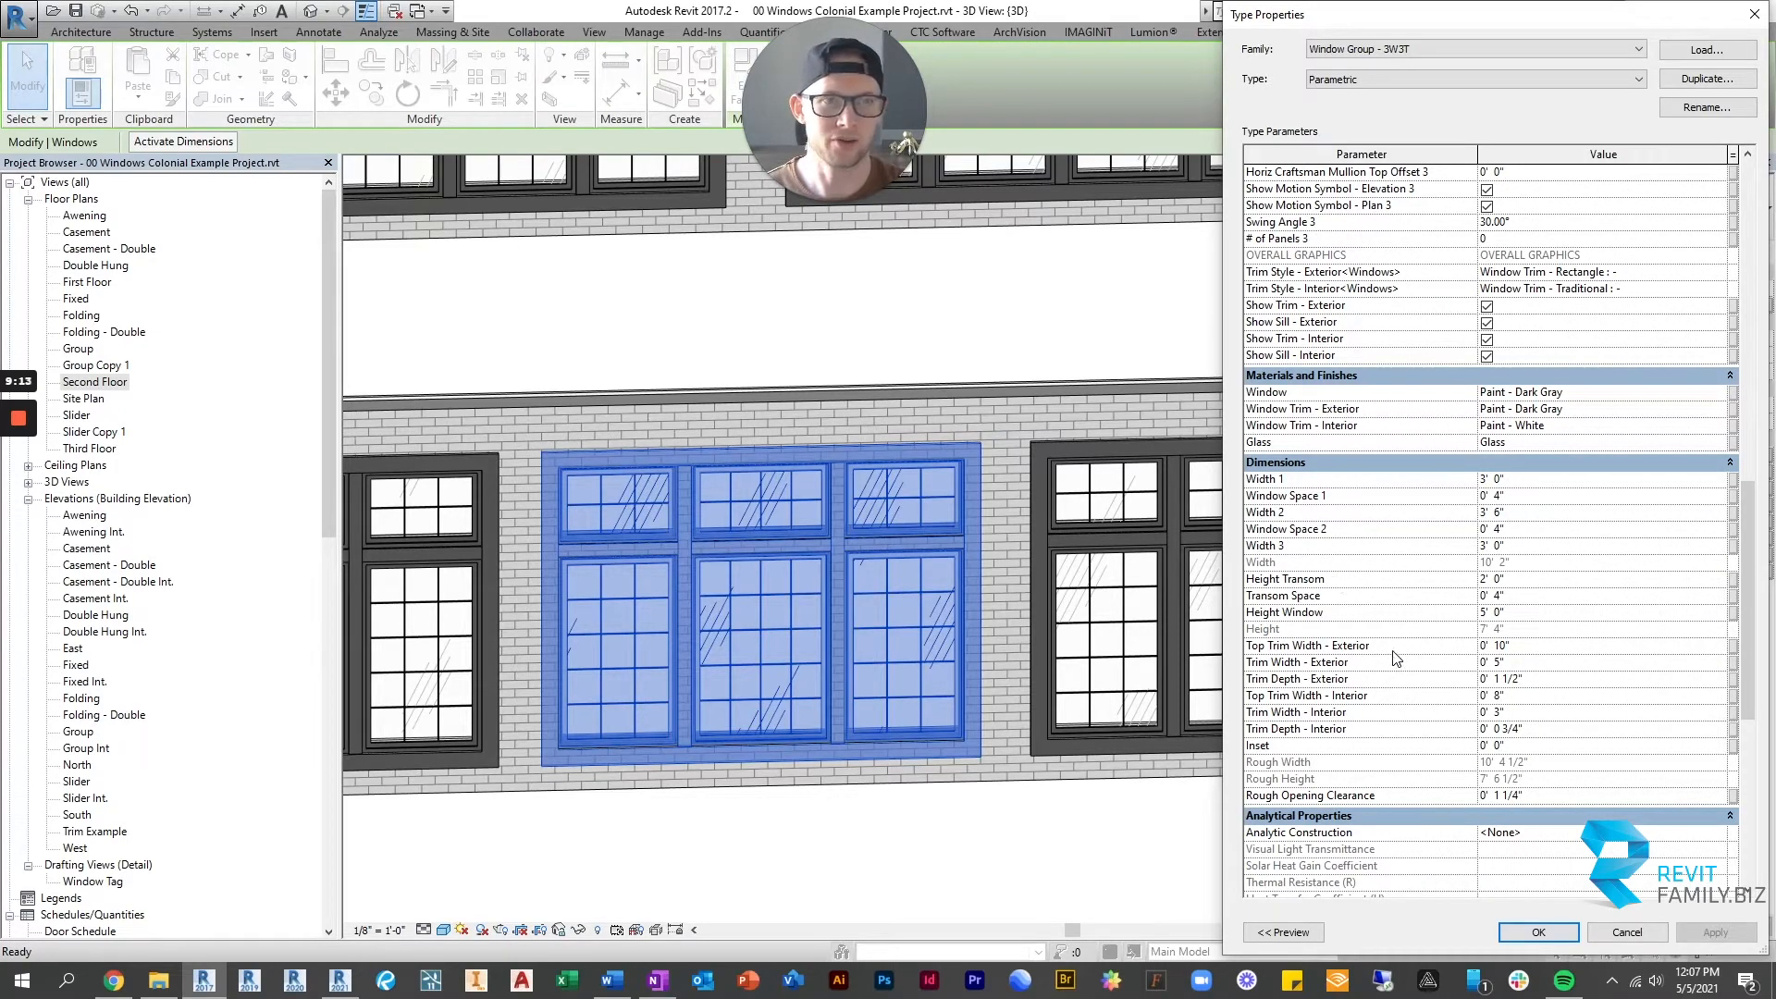
pyautogui.scroll(3, 1395, 659)
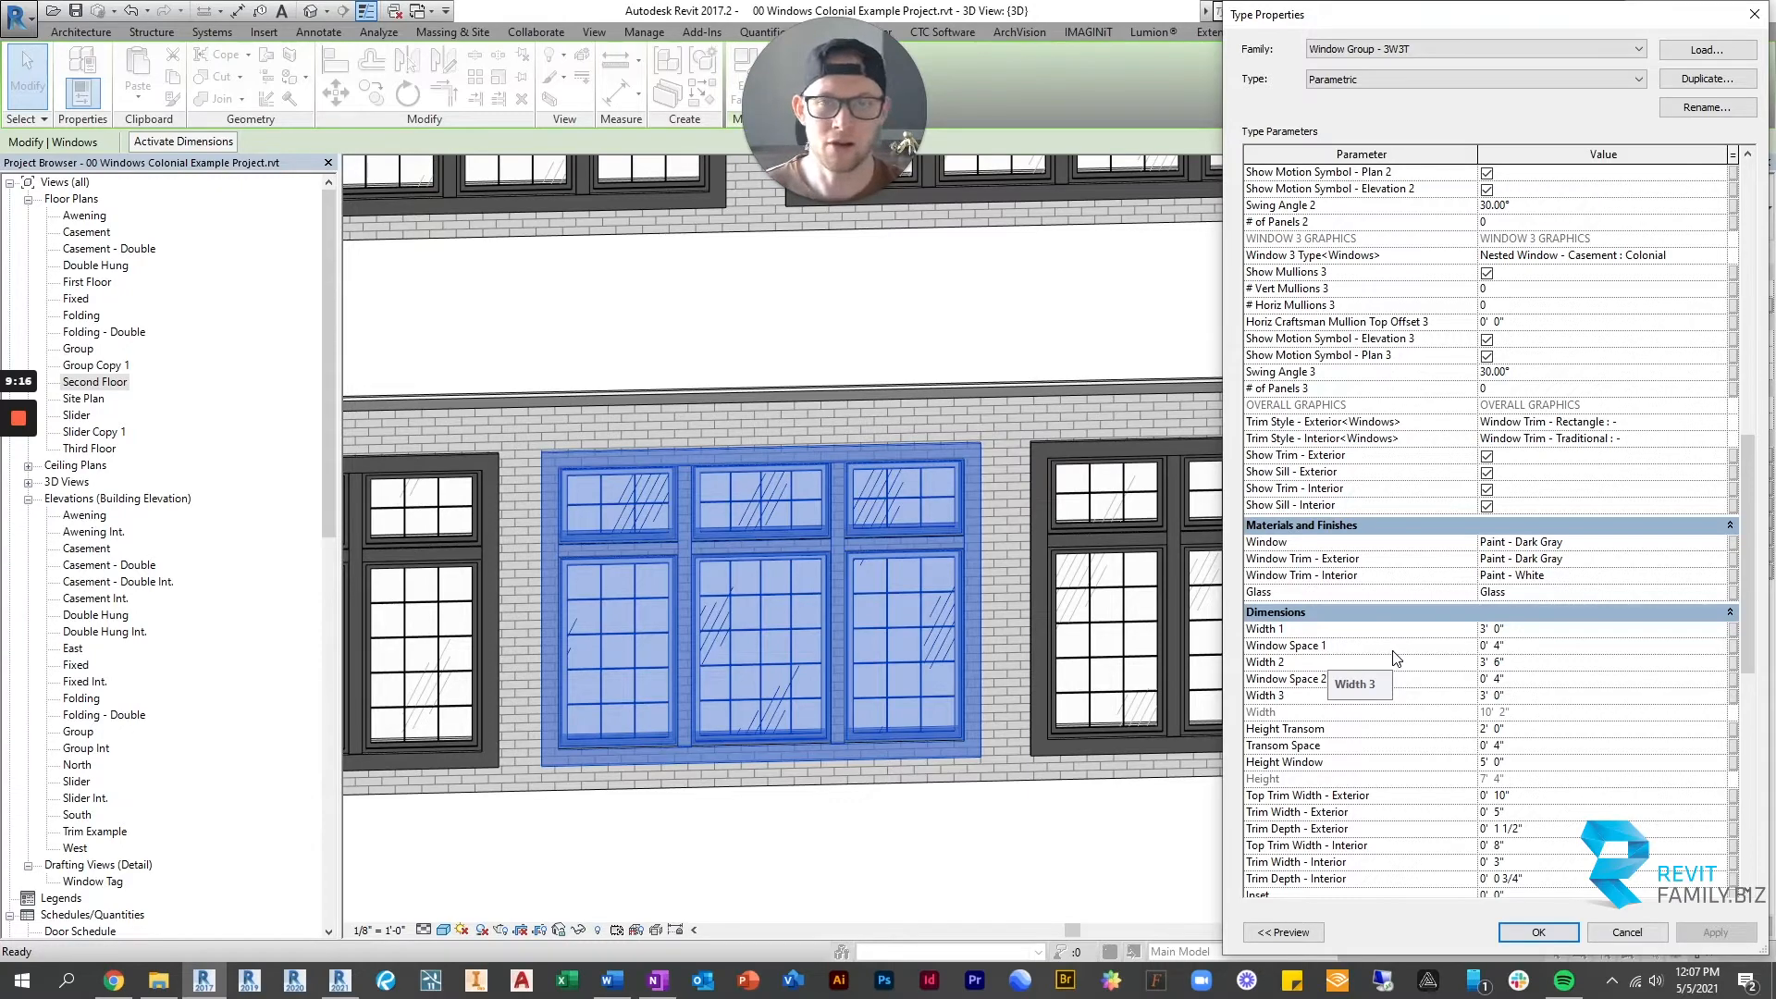
pyautogui.scroll(8, 1397, 658)
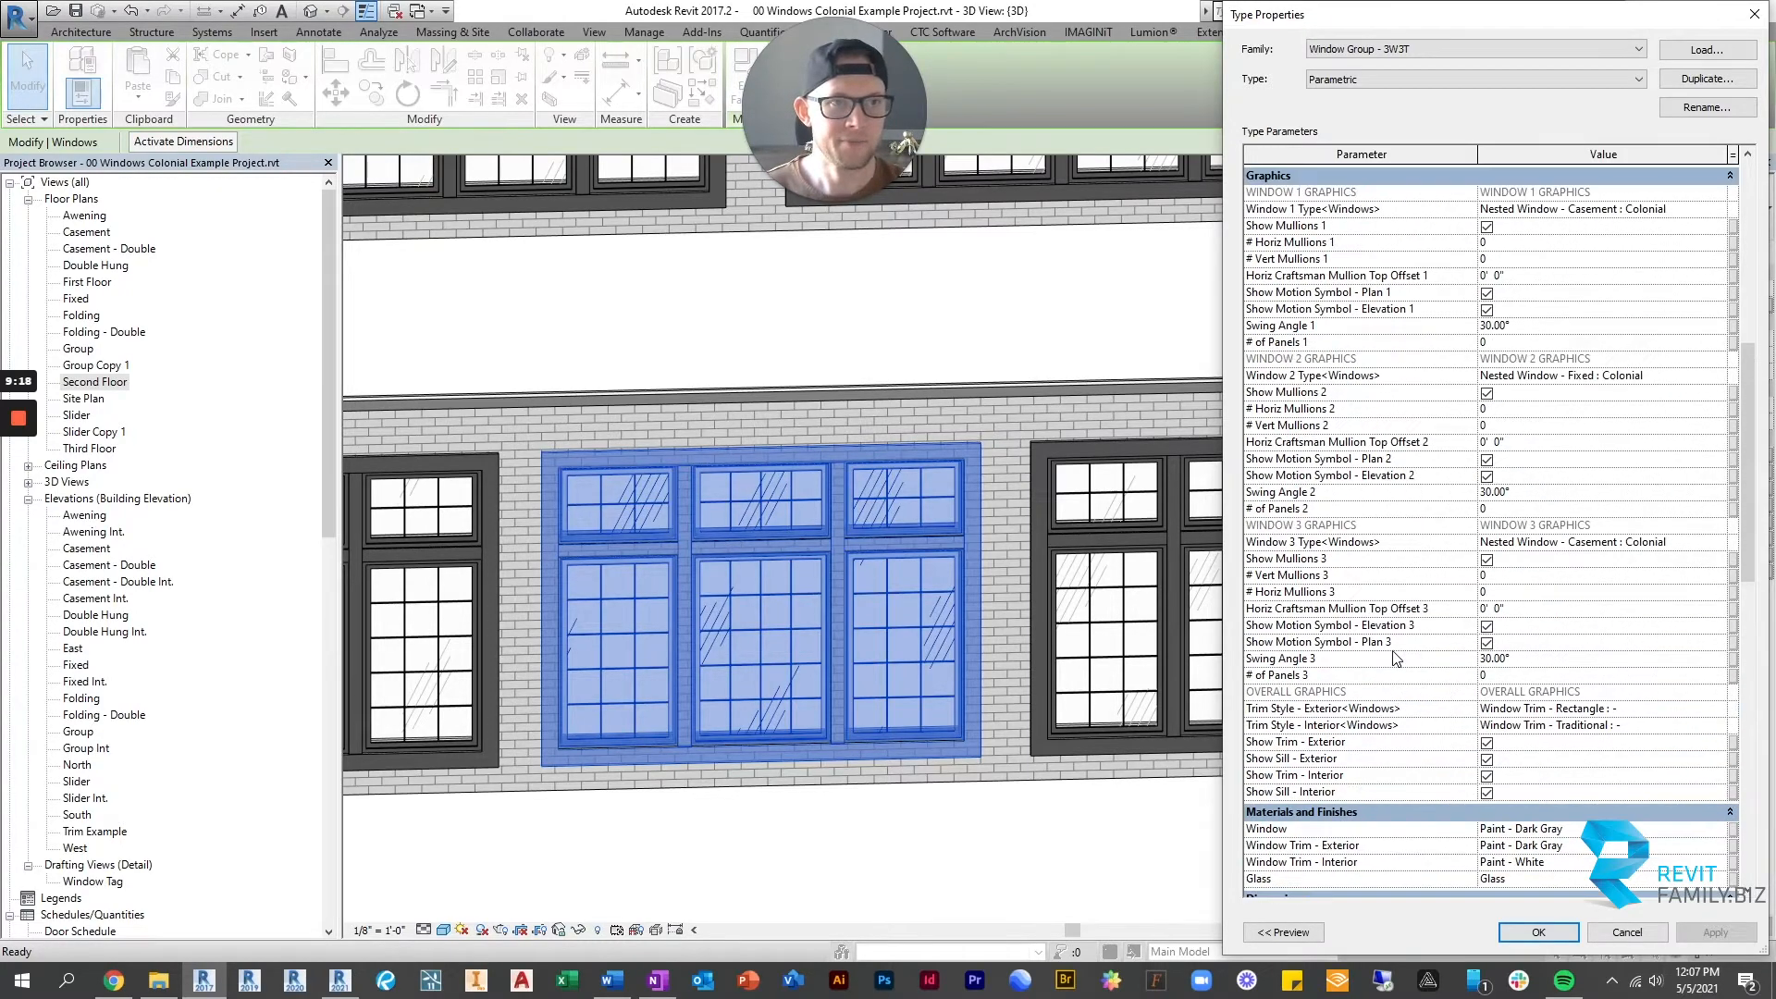
pyautogui.scroll(9, 1397, 659)
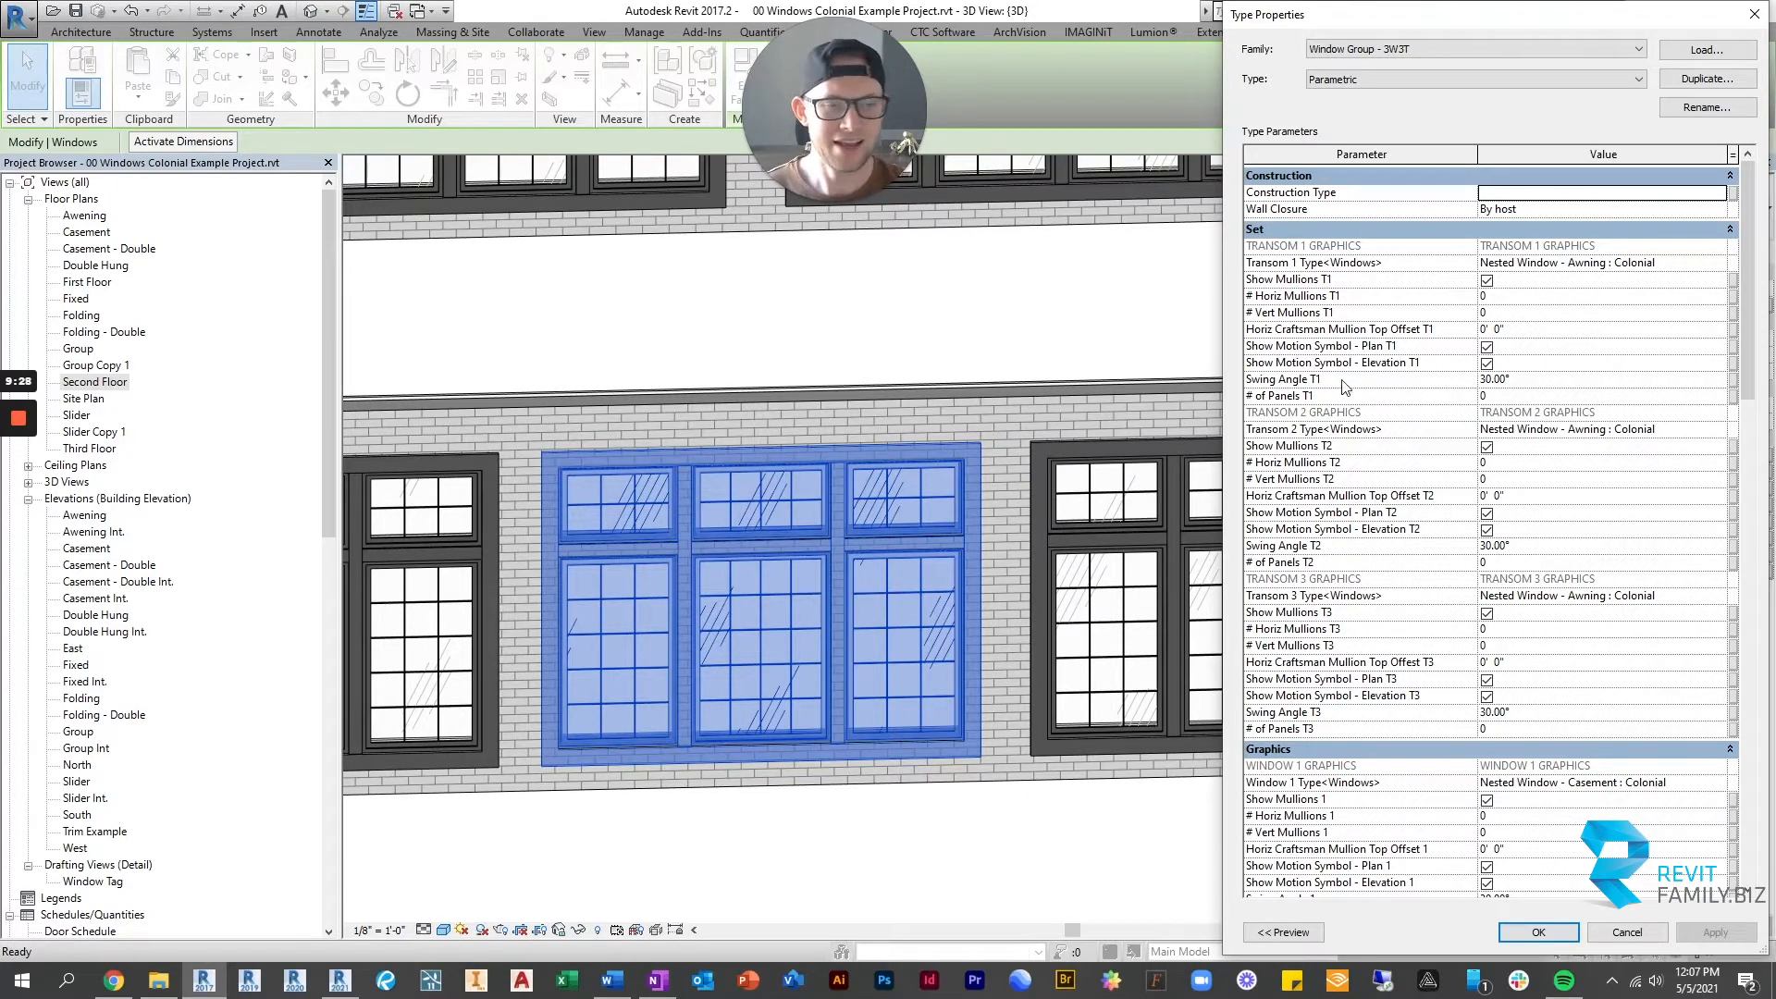
pyautogui.scroll(-2, 1347, 393)
pyautogui.scroll(2, 1347, 393)
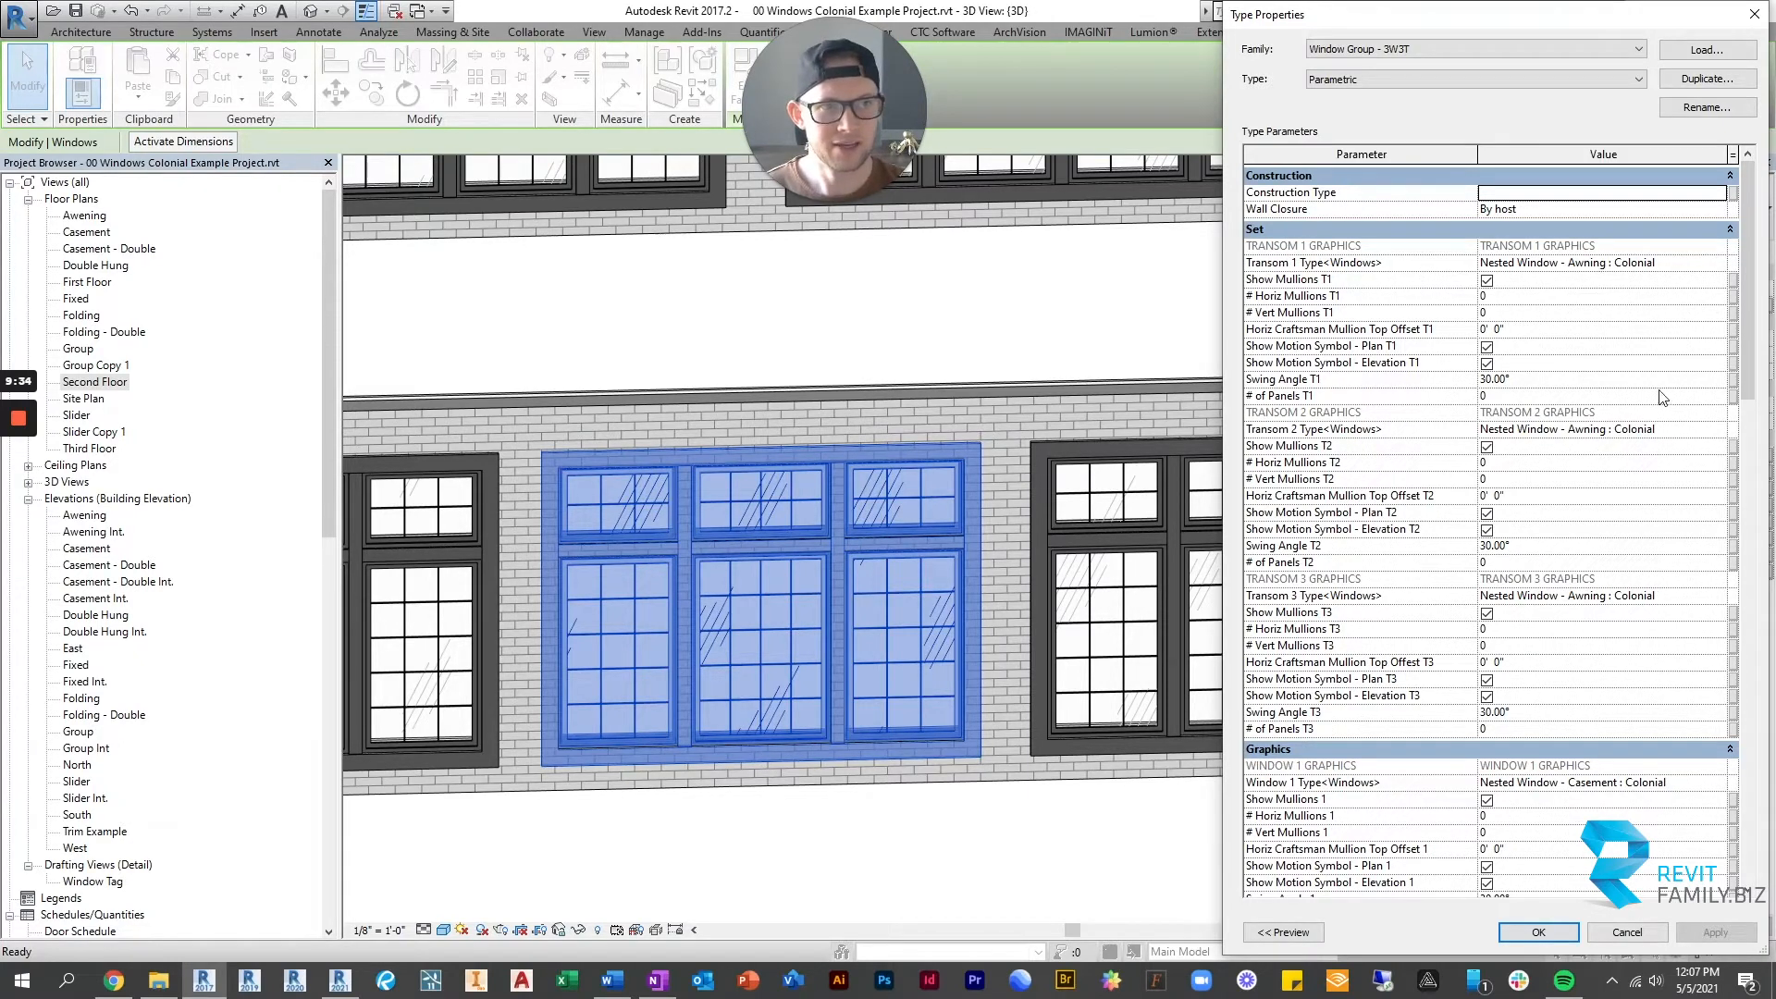
# Collapse the Set, Graphics, and Materials and Finishes parameter groups in the 3W3T type properties.
pyautogui.click(1729, 230)
pyautogui.click(1729, 250)
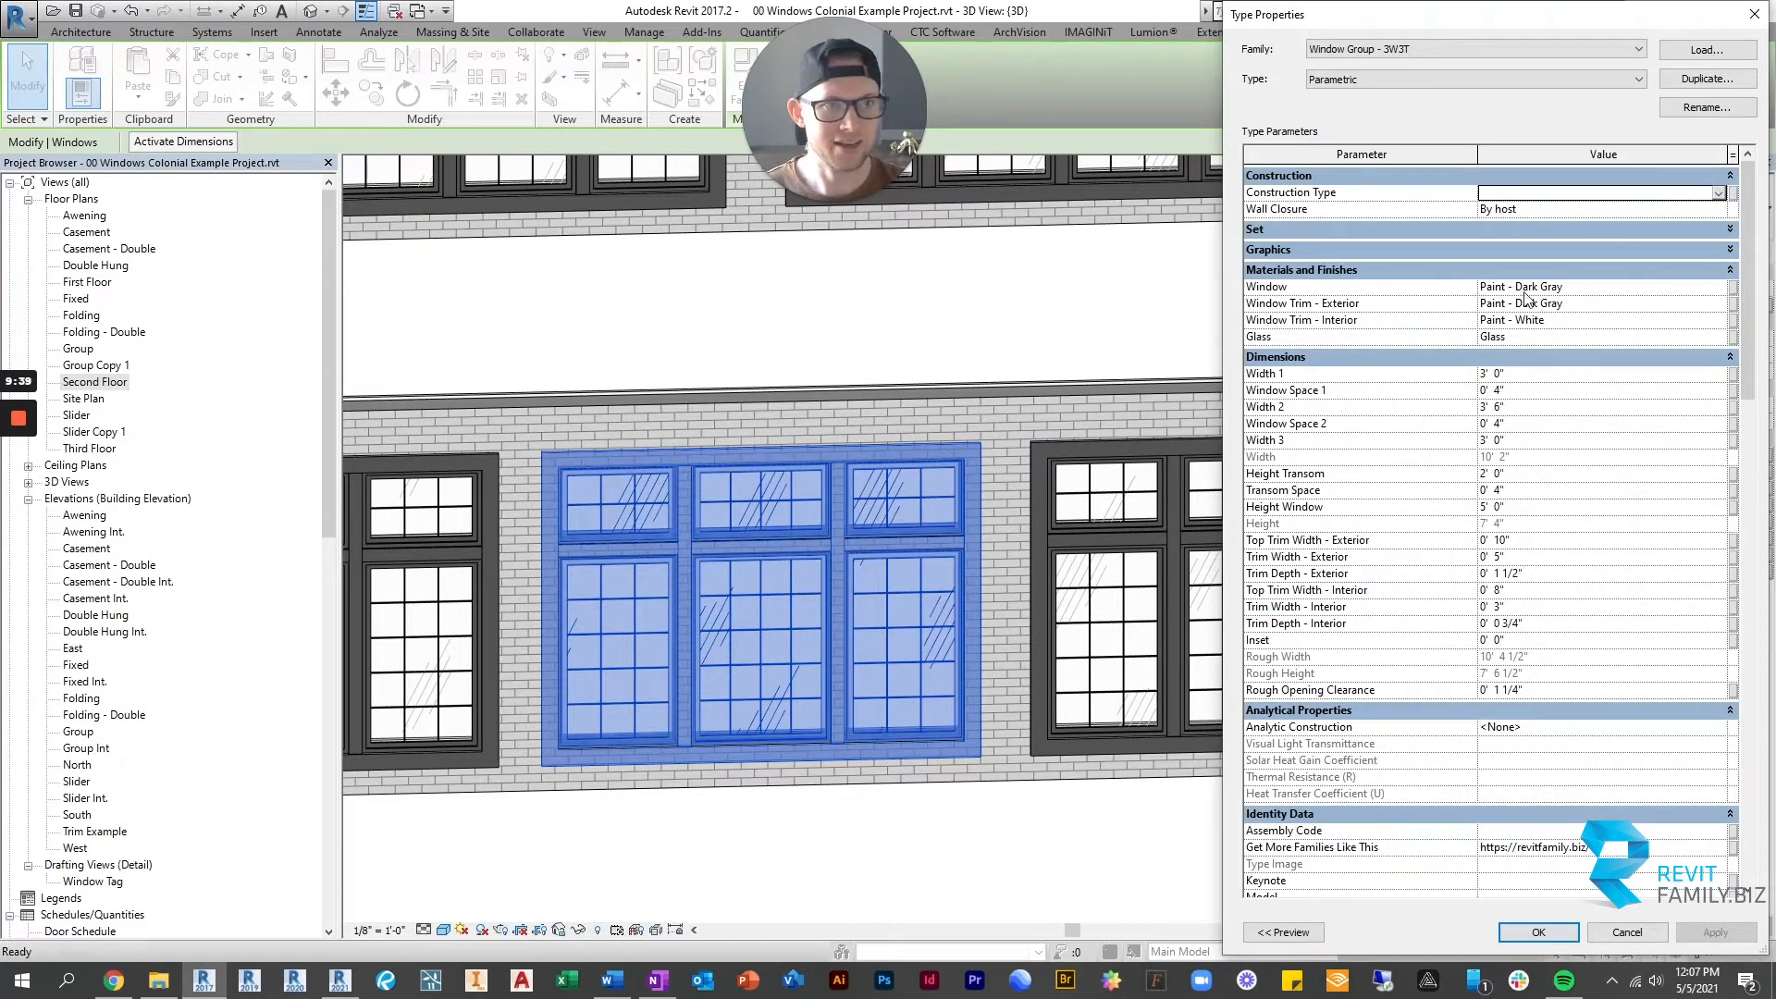
pyautogui.click(1730, 271)
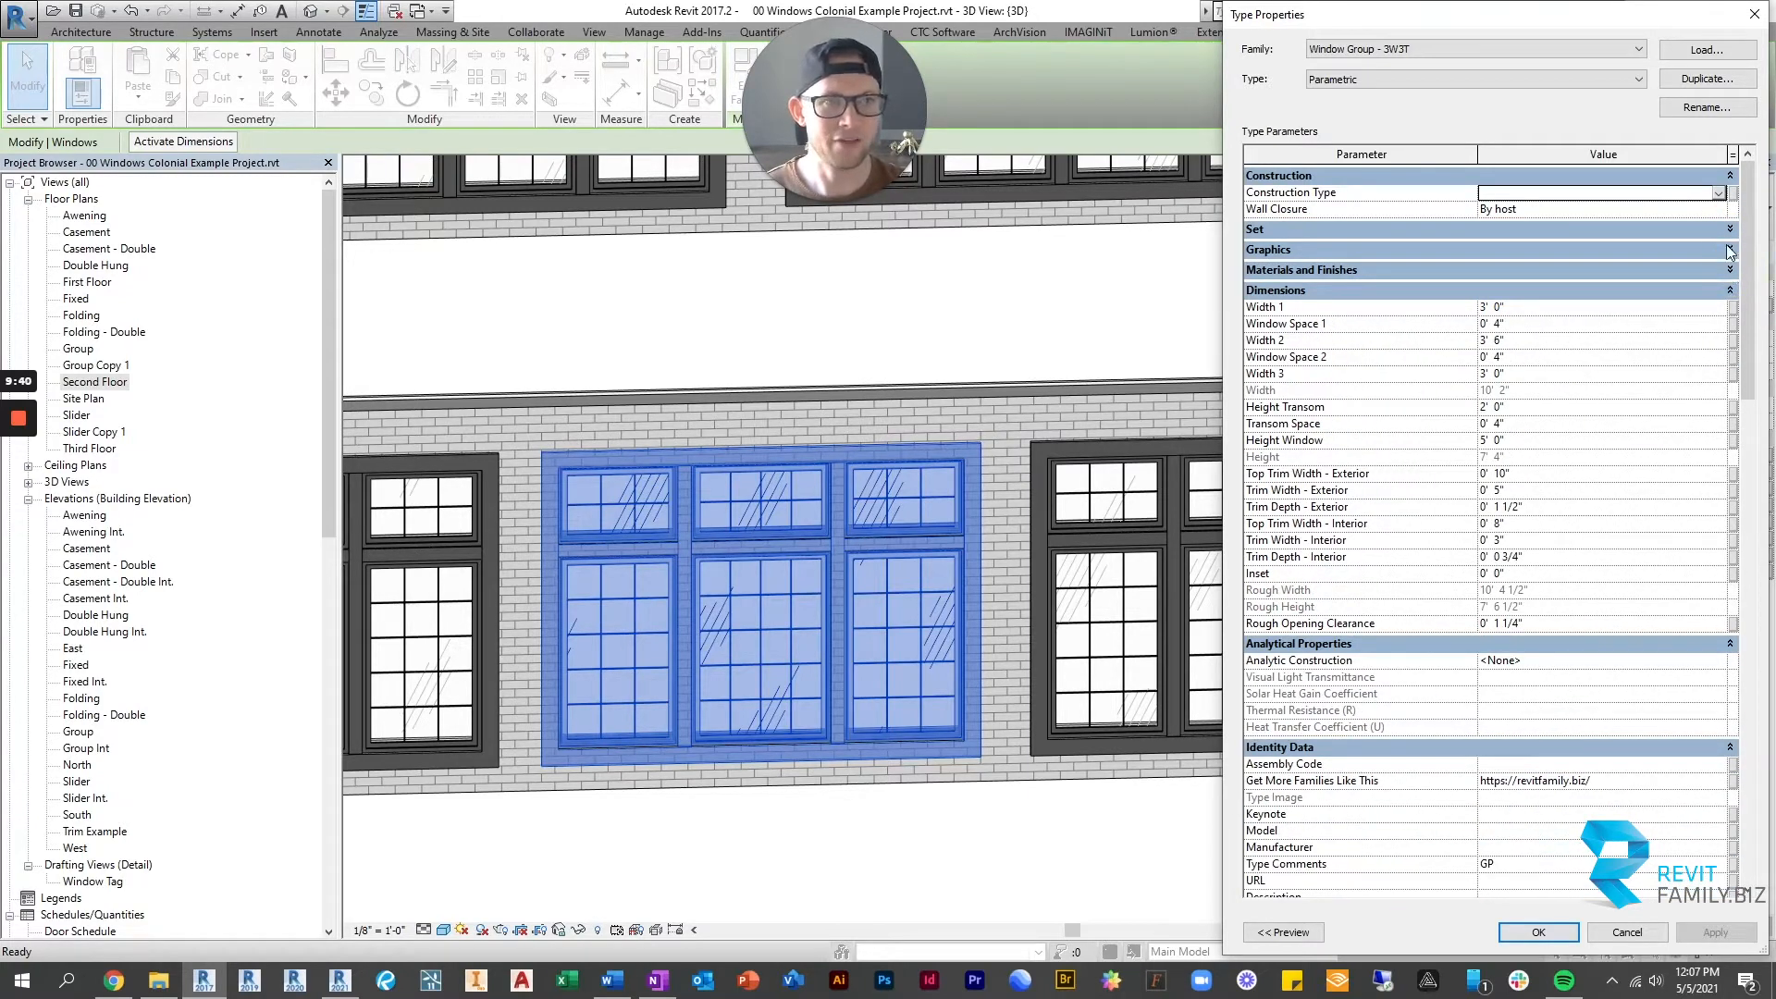
pyautogui.click(1731, 230)
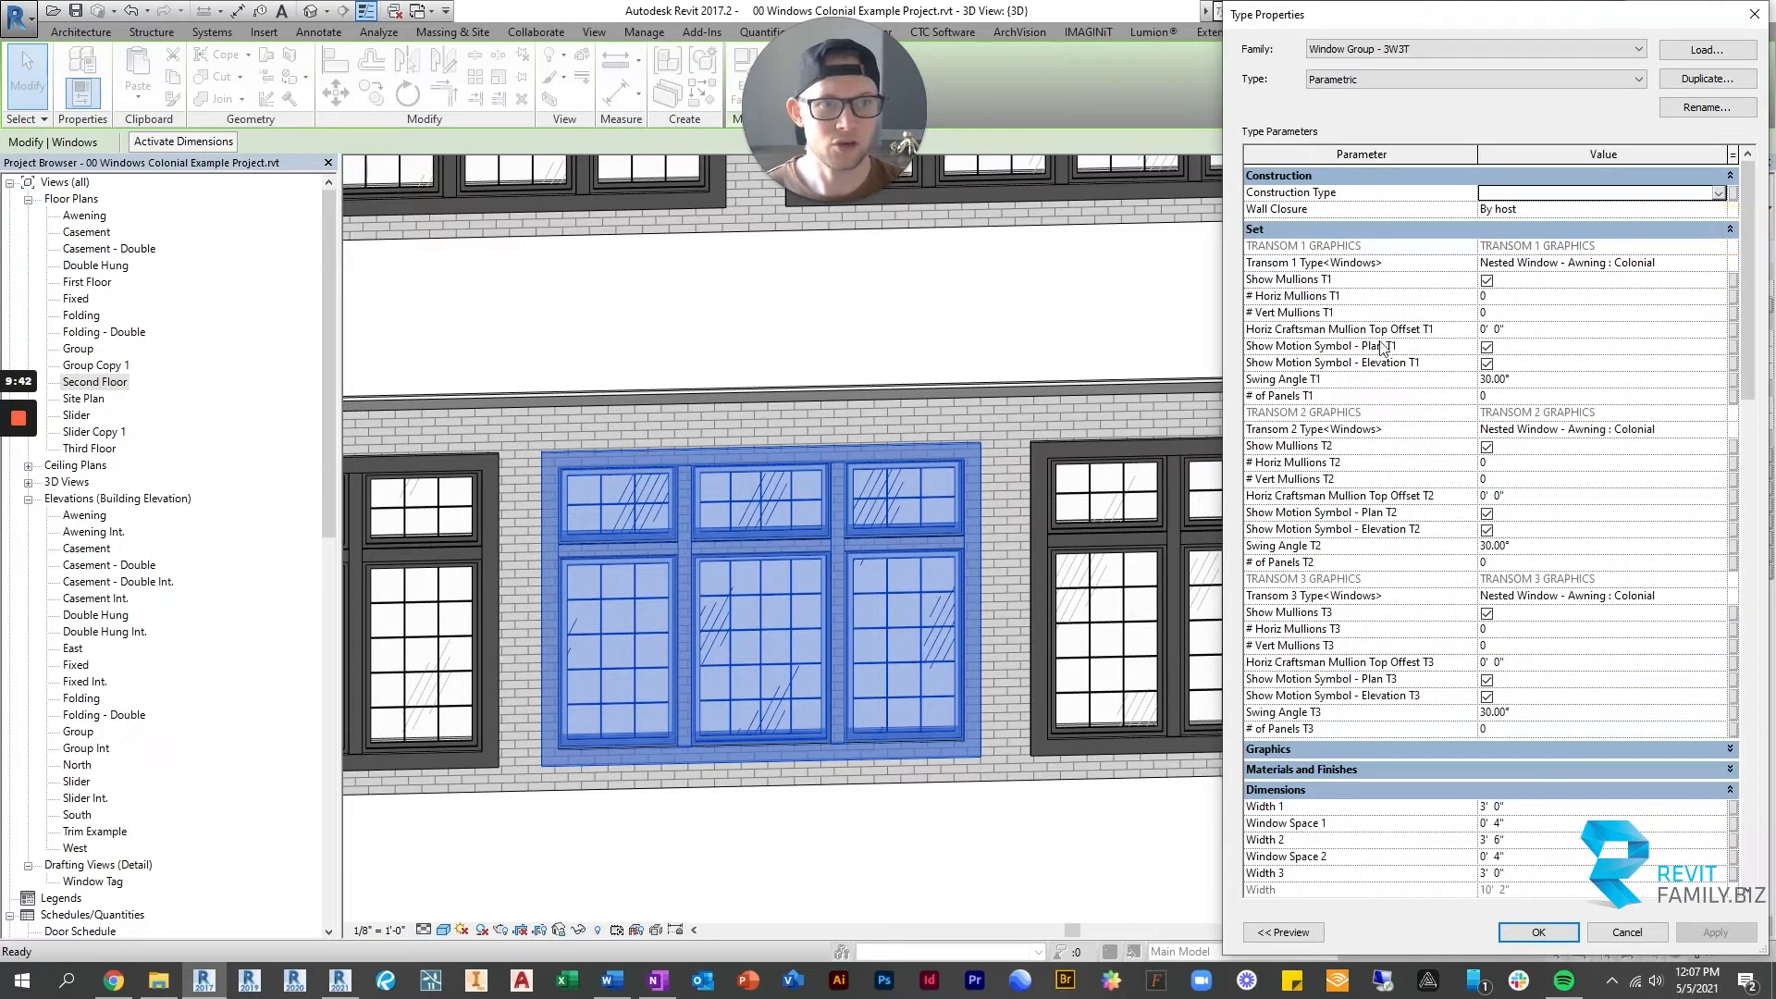
pyautogui.click(1733, 230)
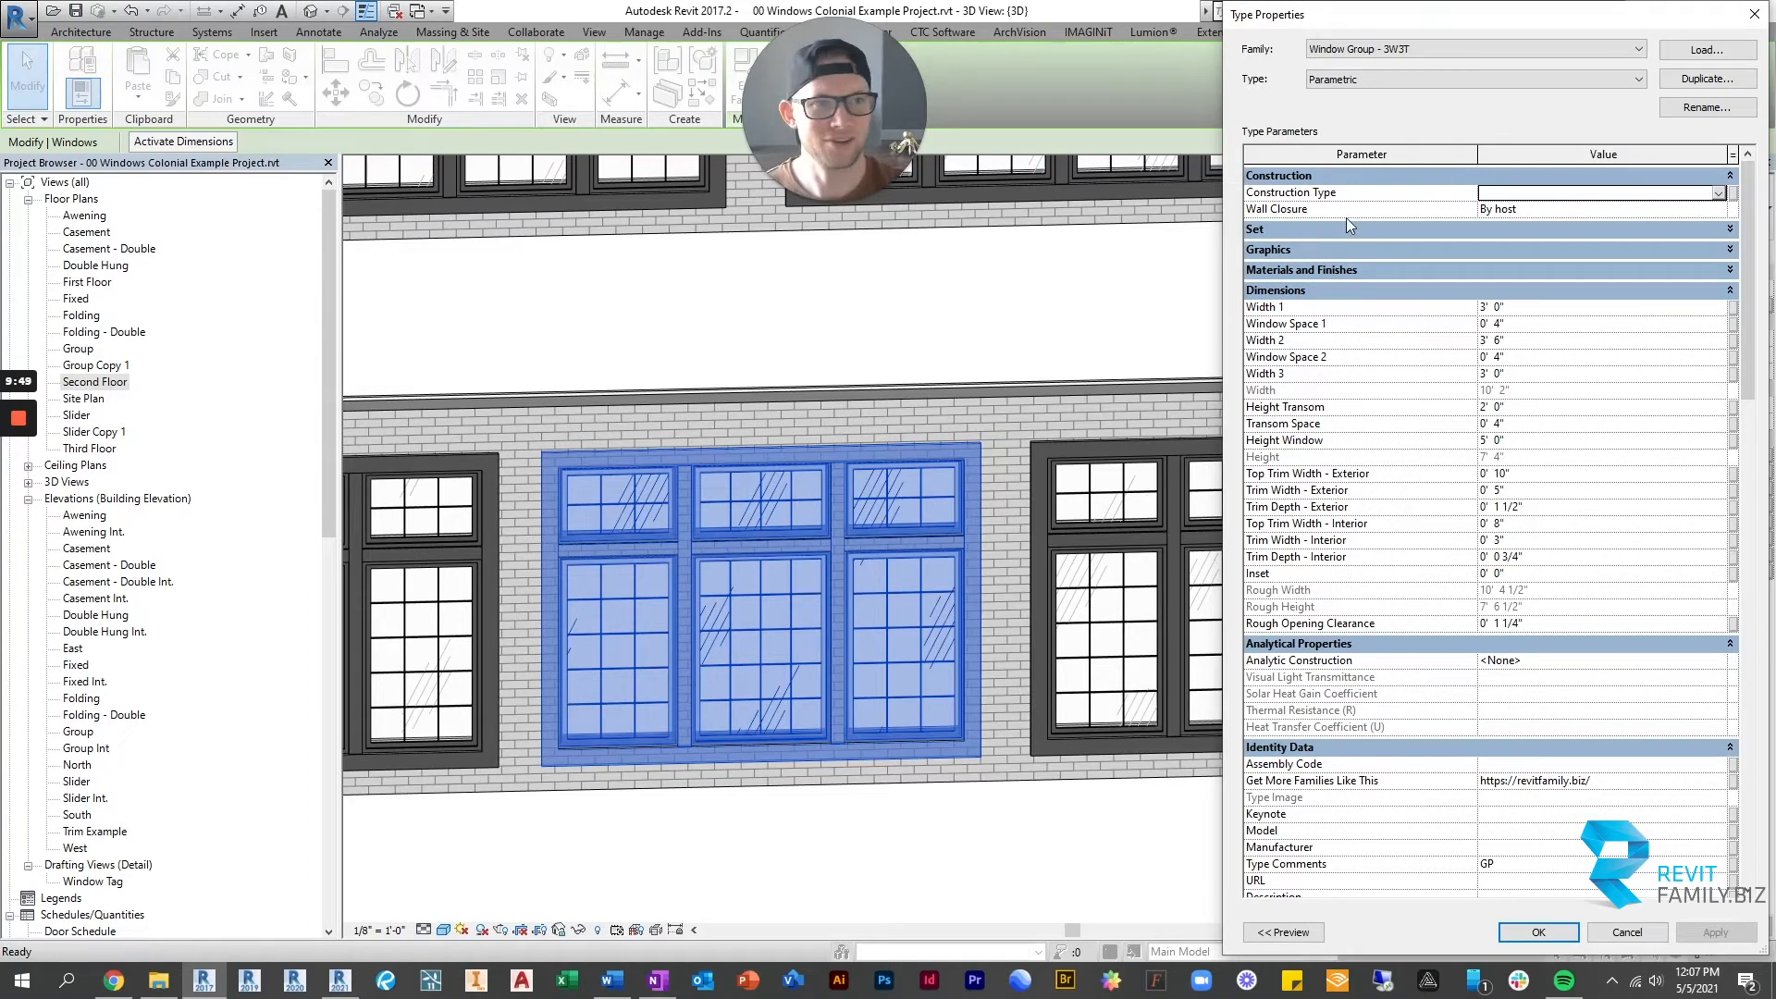
# Expand the Set parameter group and look through the nested window types available for Transom 1, keeping Nested Window - Awning : Colonial.
pyautogui.click(1730, 230)
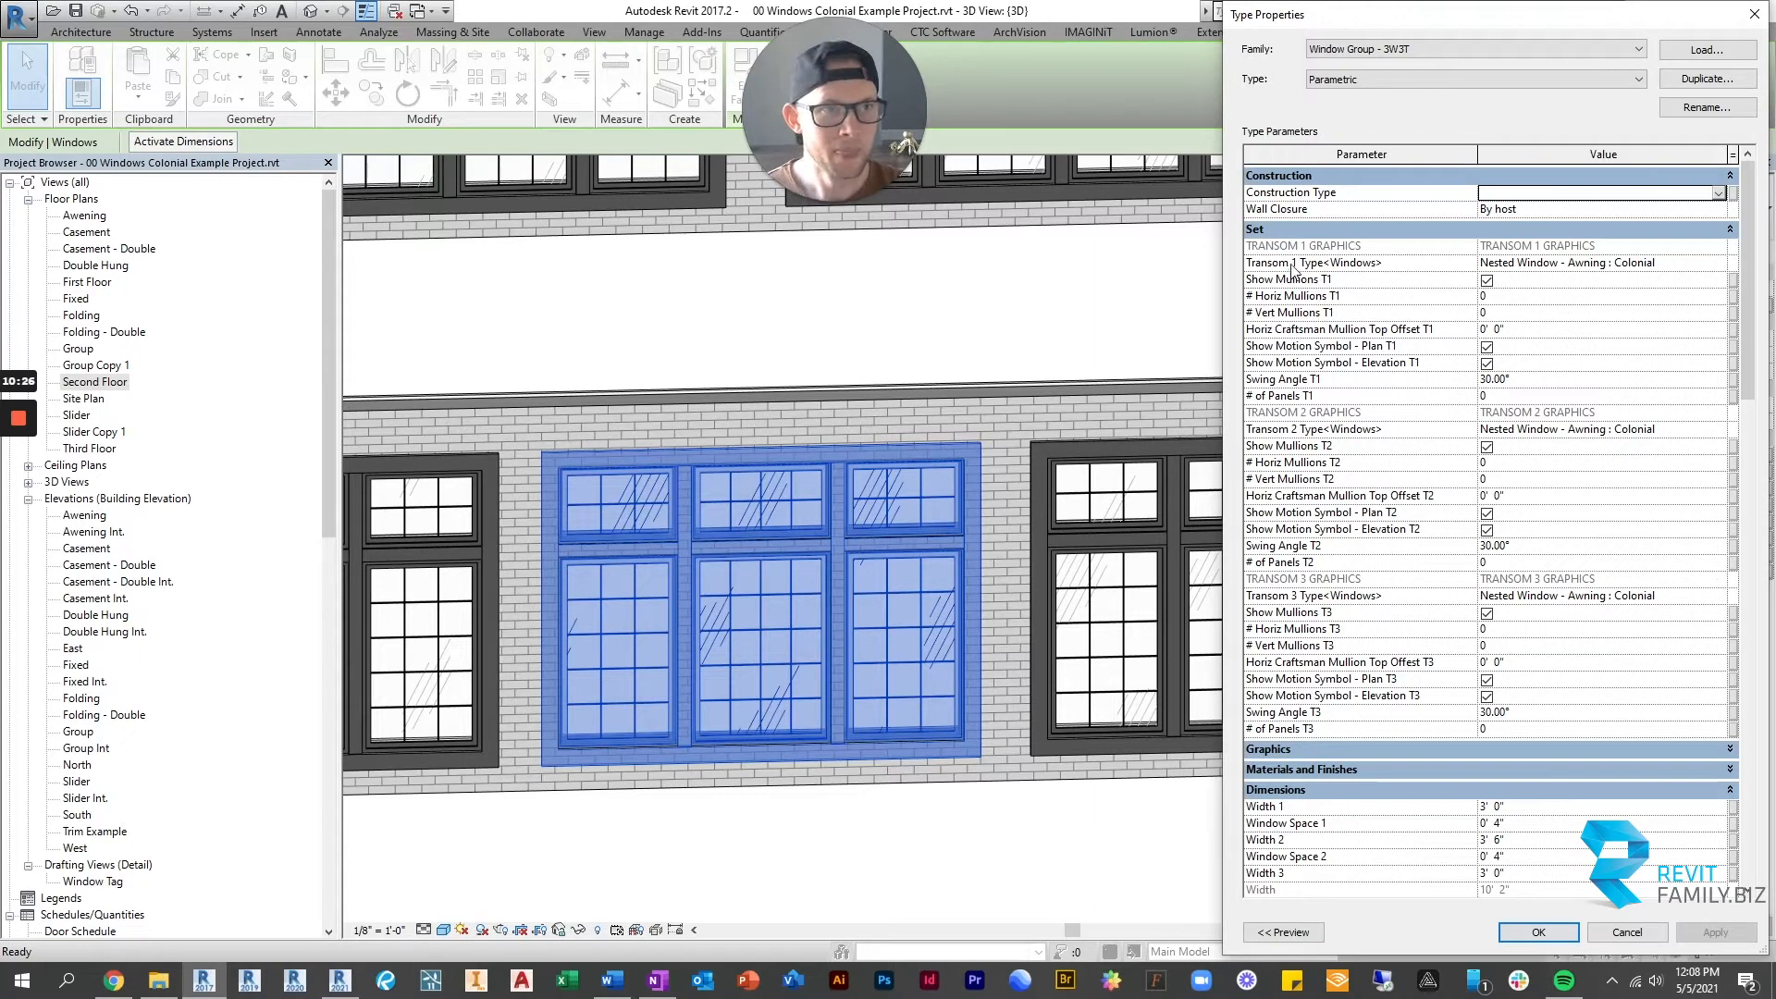
pyautogui.click(1722, 269)
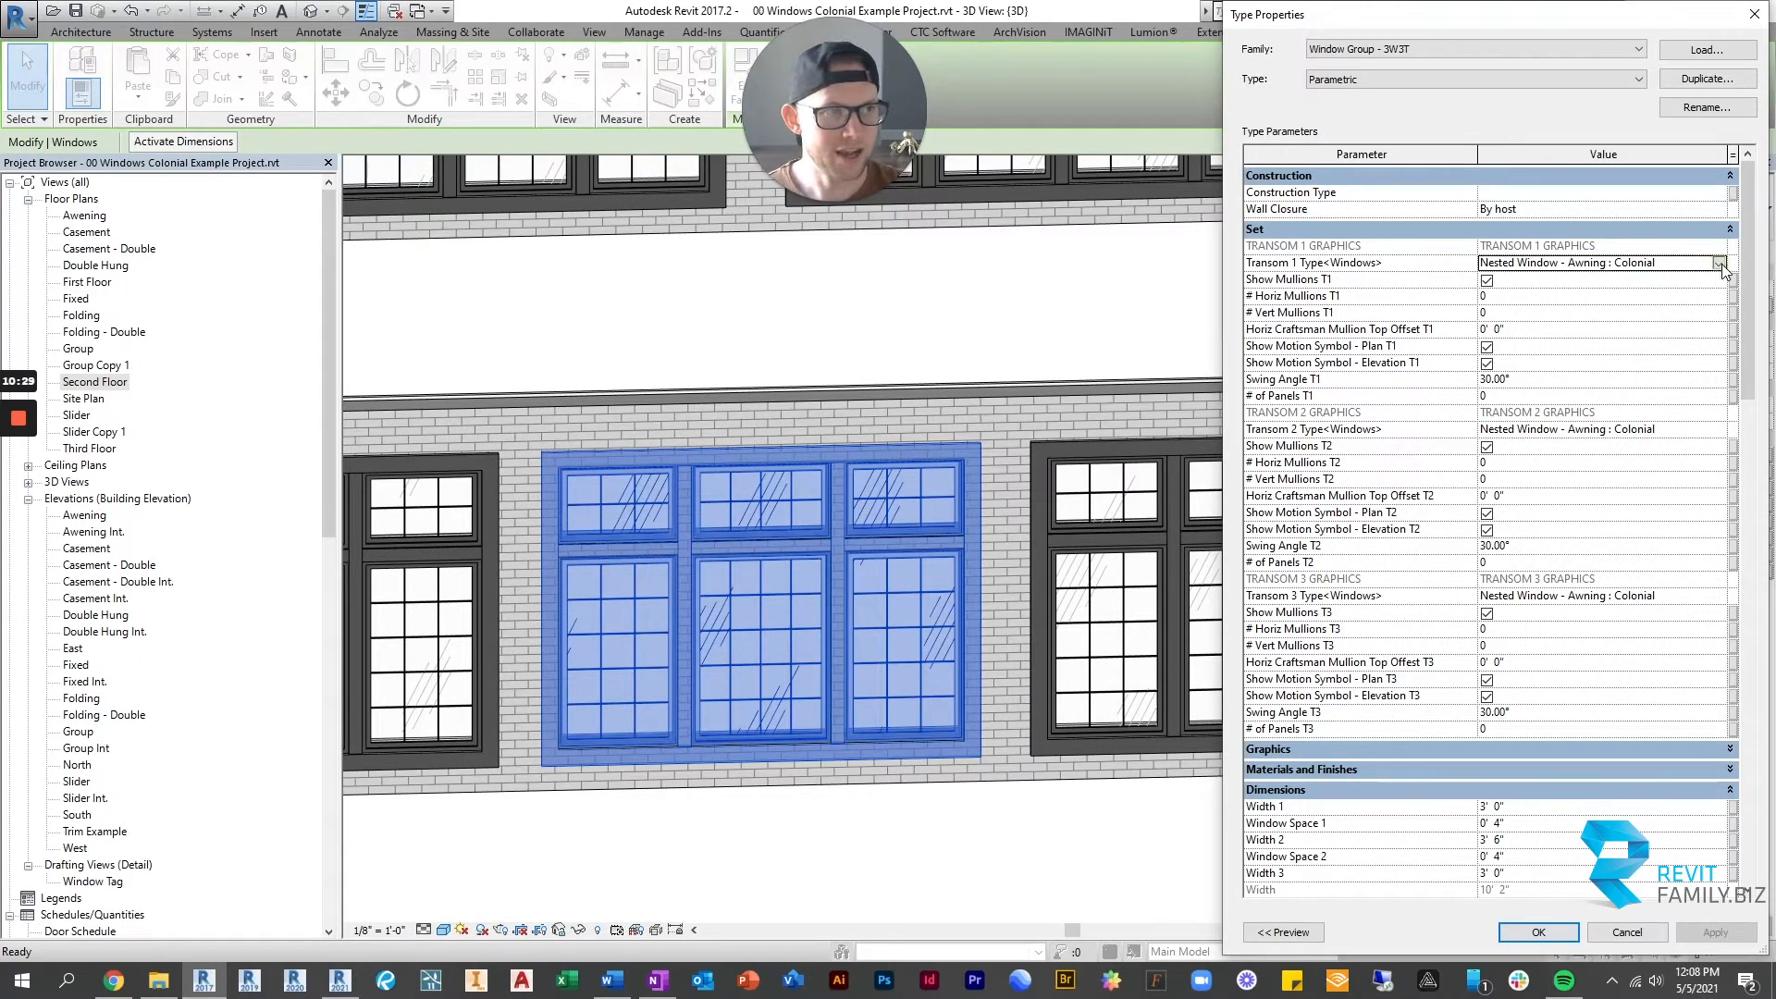
pyautogui.click(1722, 269)
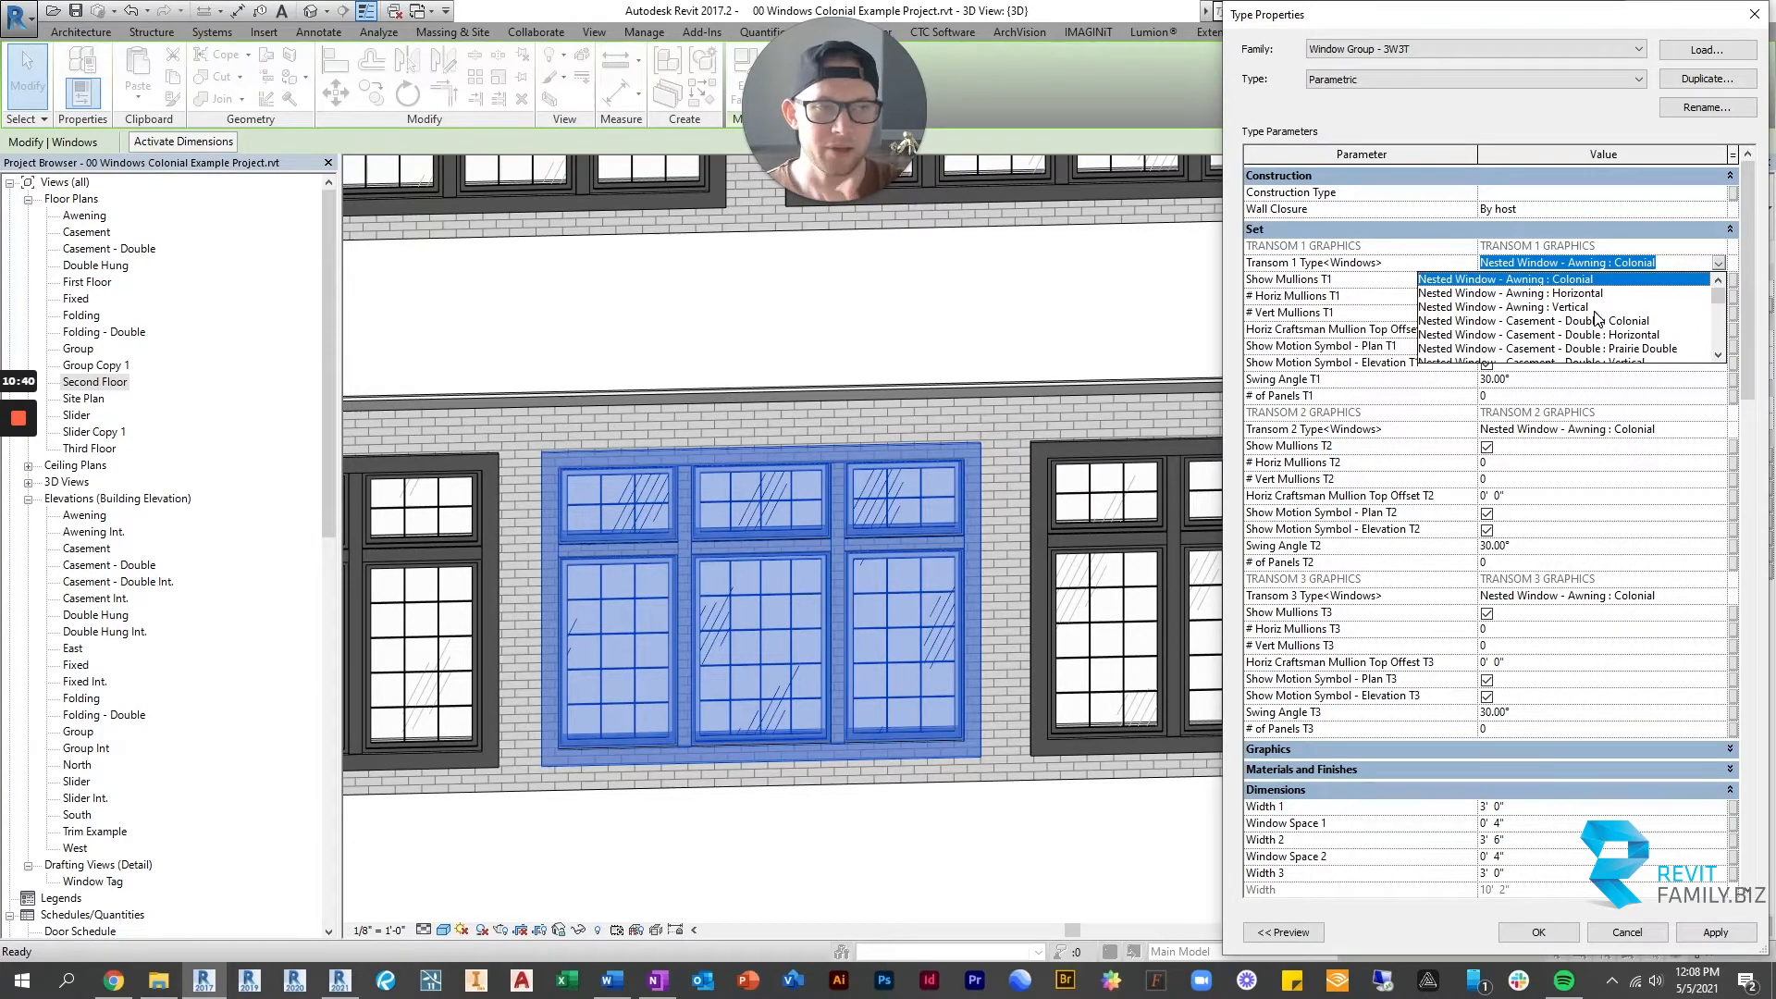
pyautogui.scroll(-2, 1572, 338)
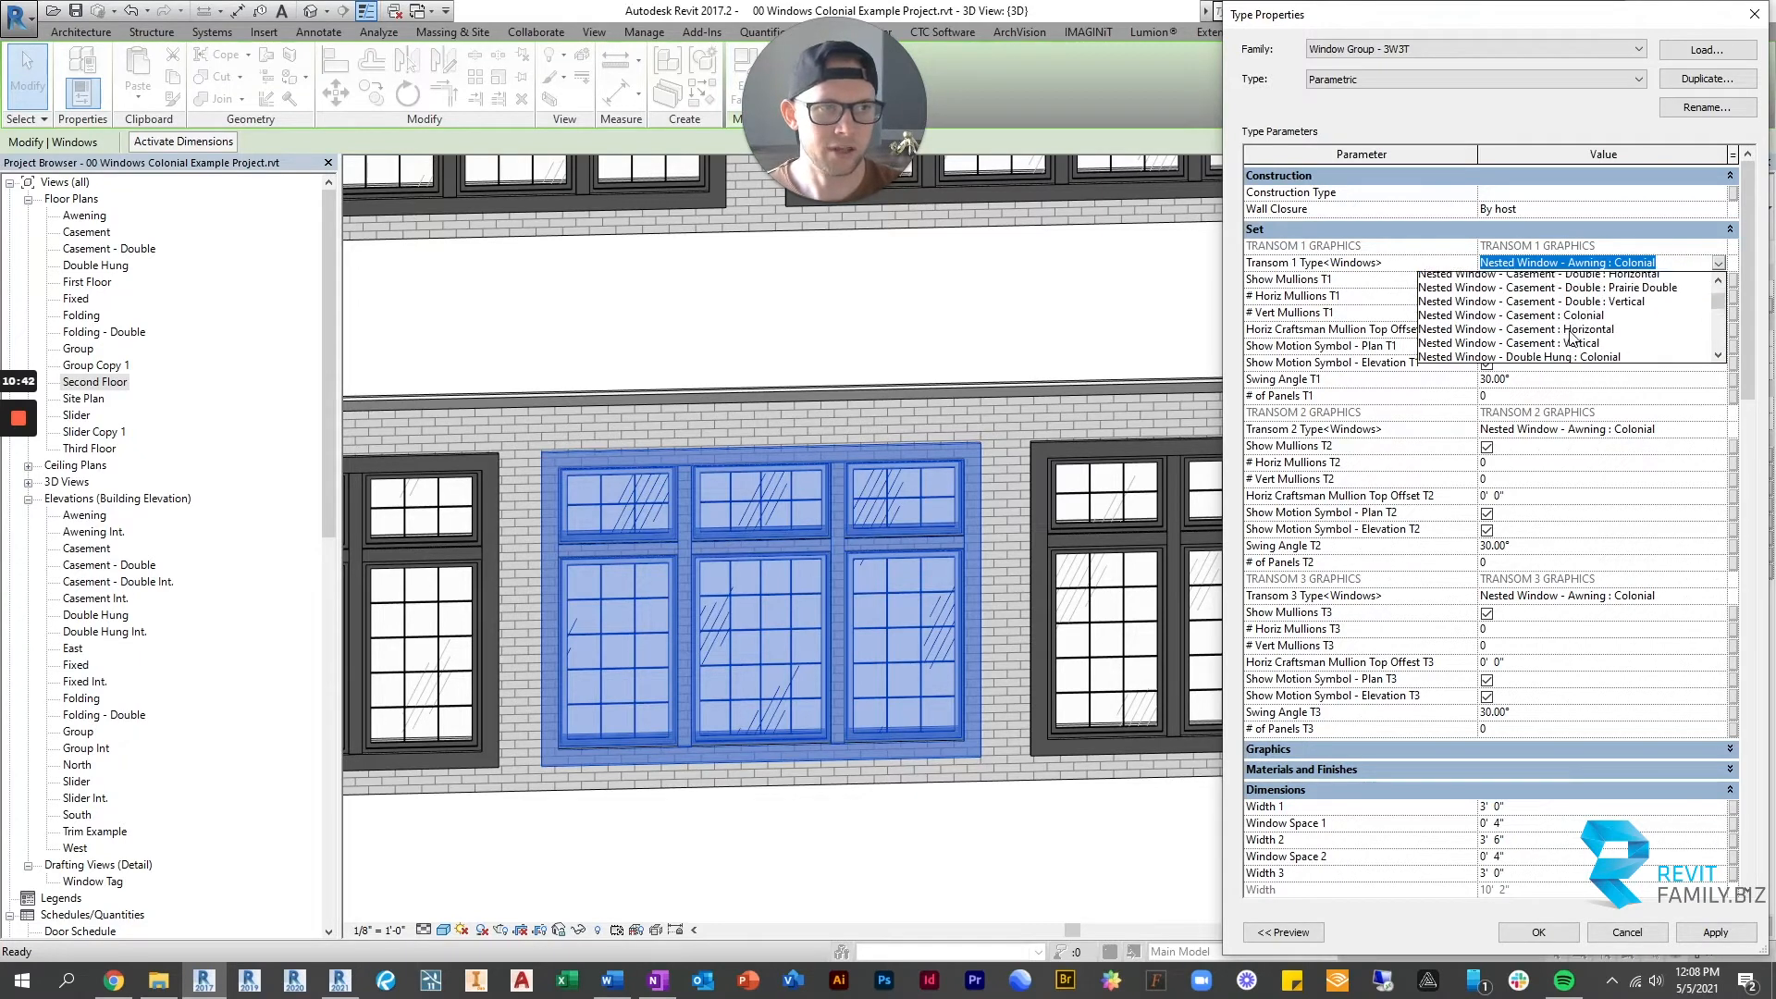
pyautogui.scroll(2, 1526, 324)
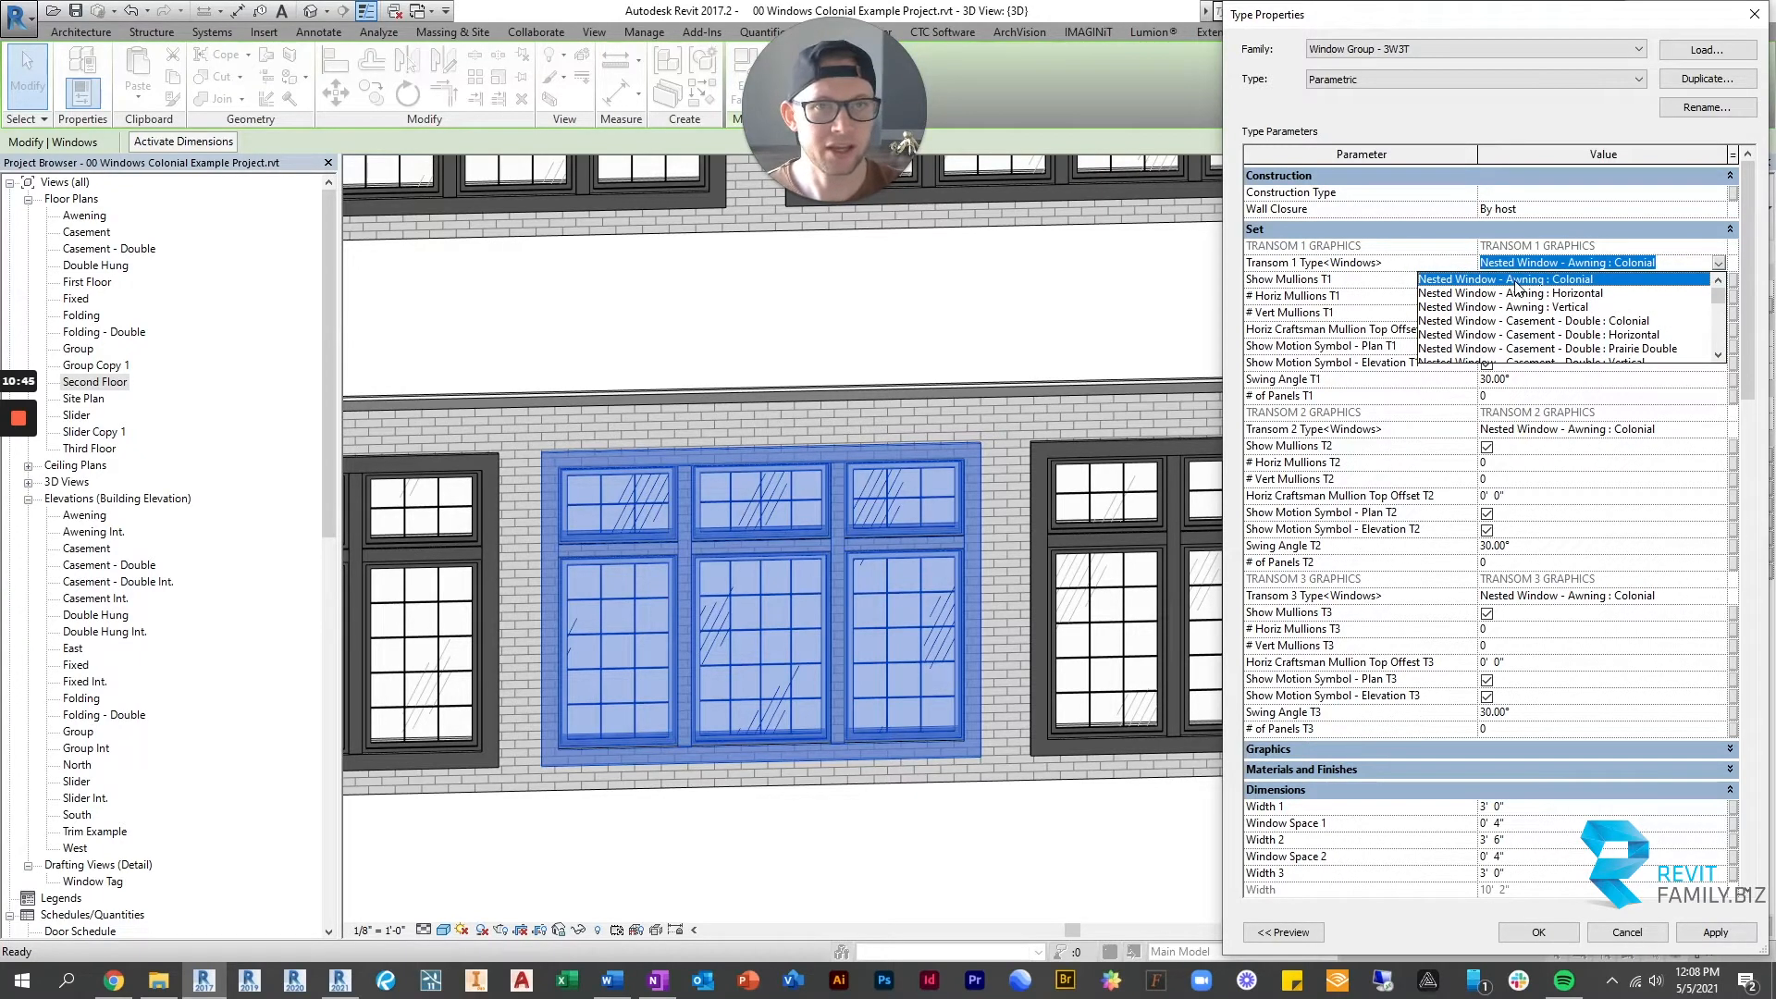
pyautogui.scroll(-1, 1531, 298)
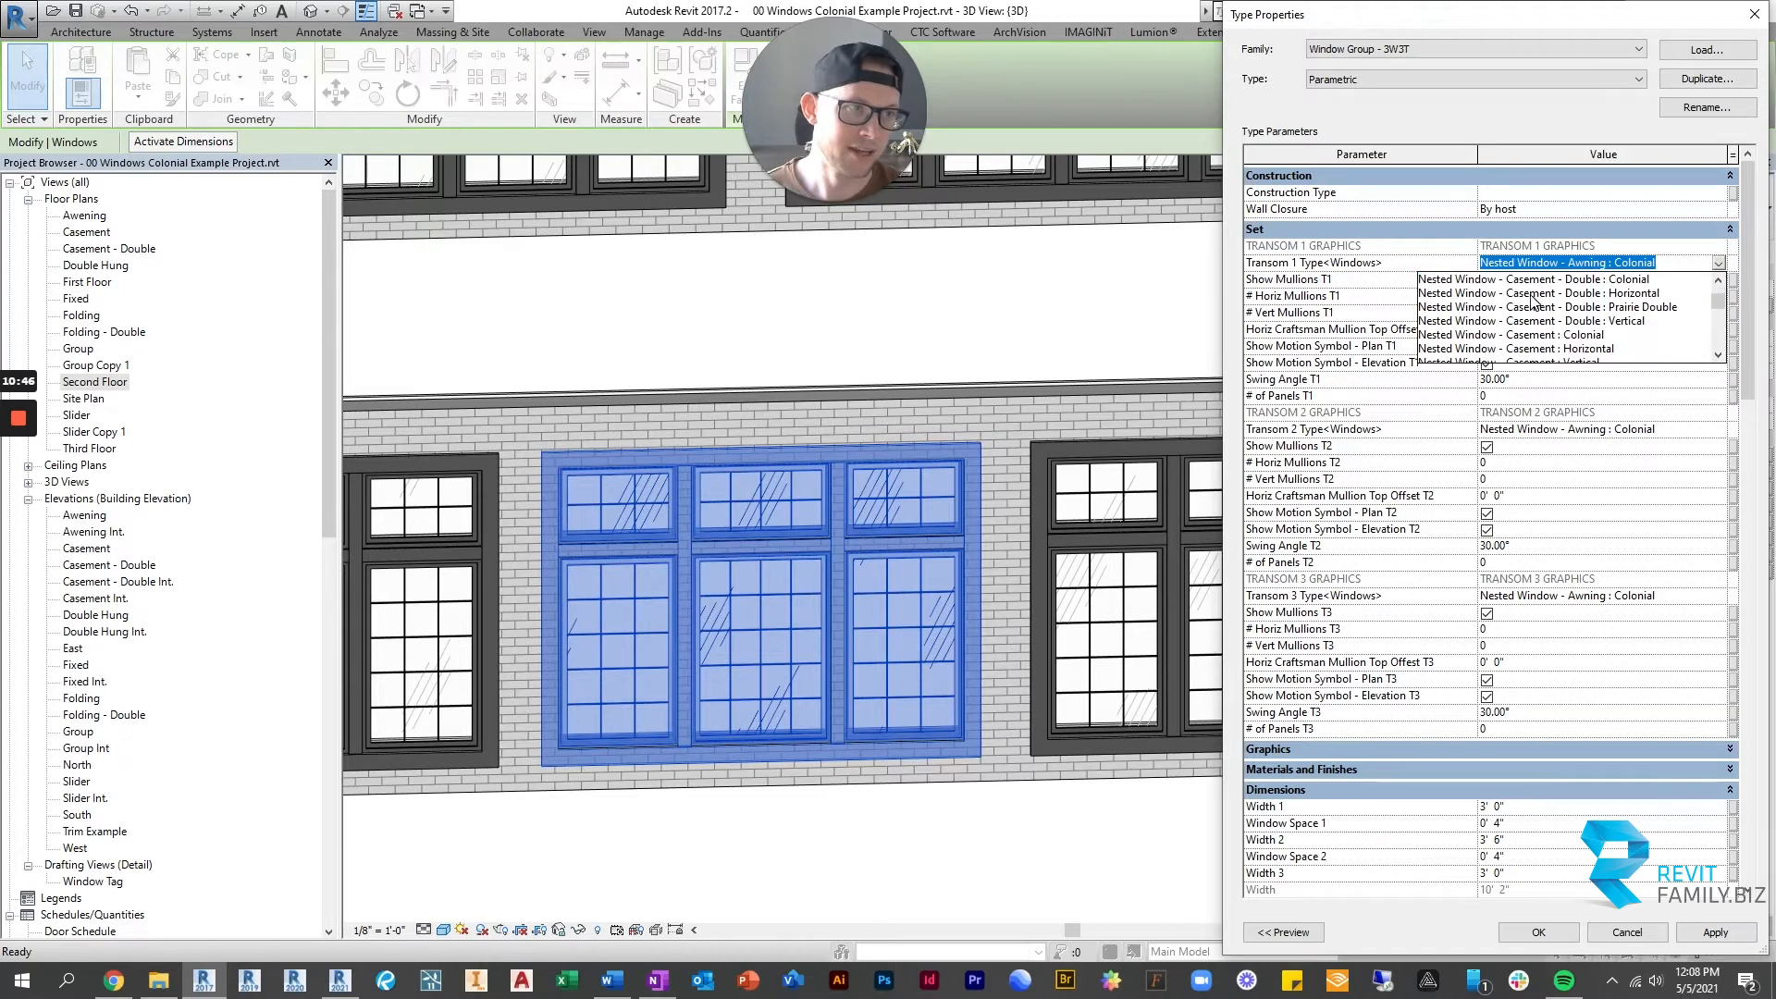
pyautogui.scroll(-3, 1534, 314)
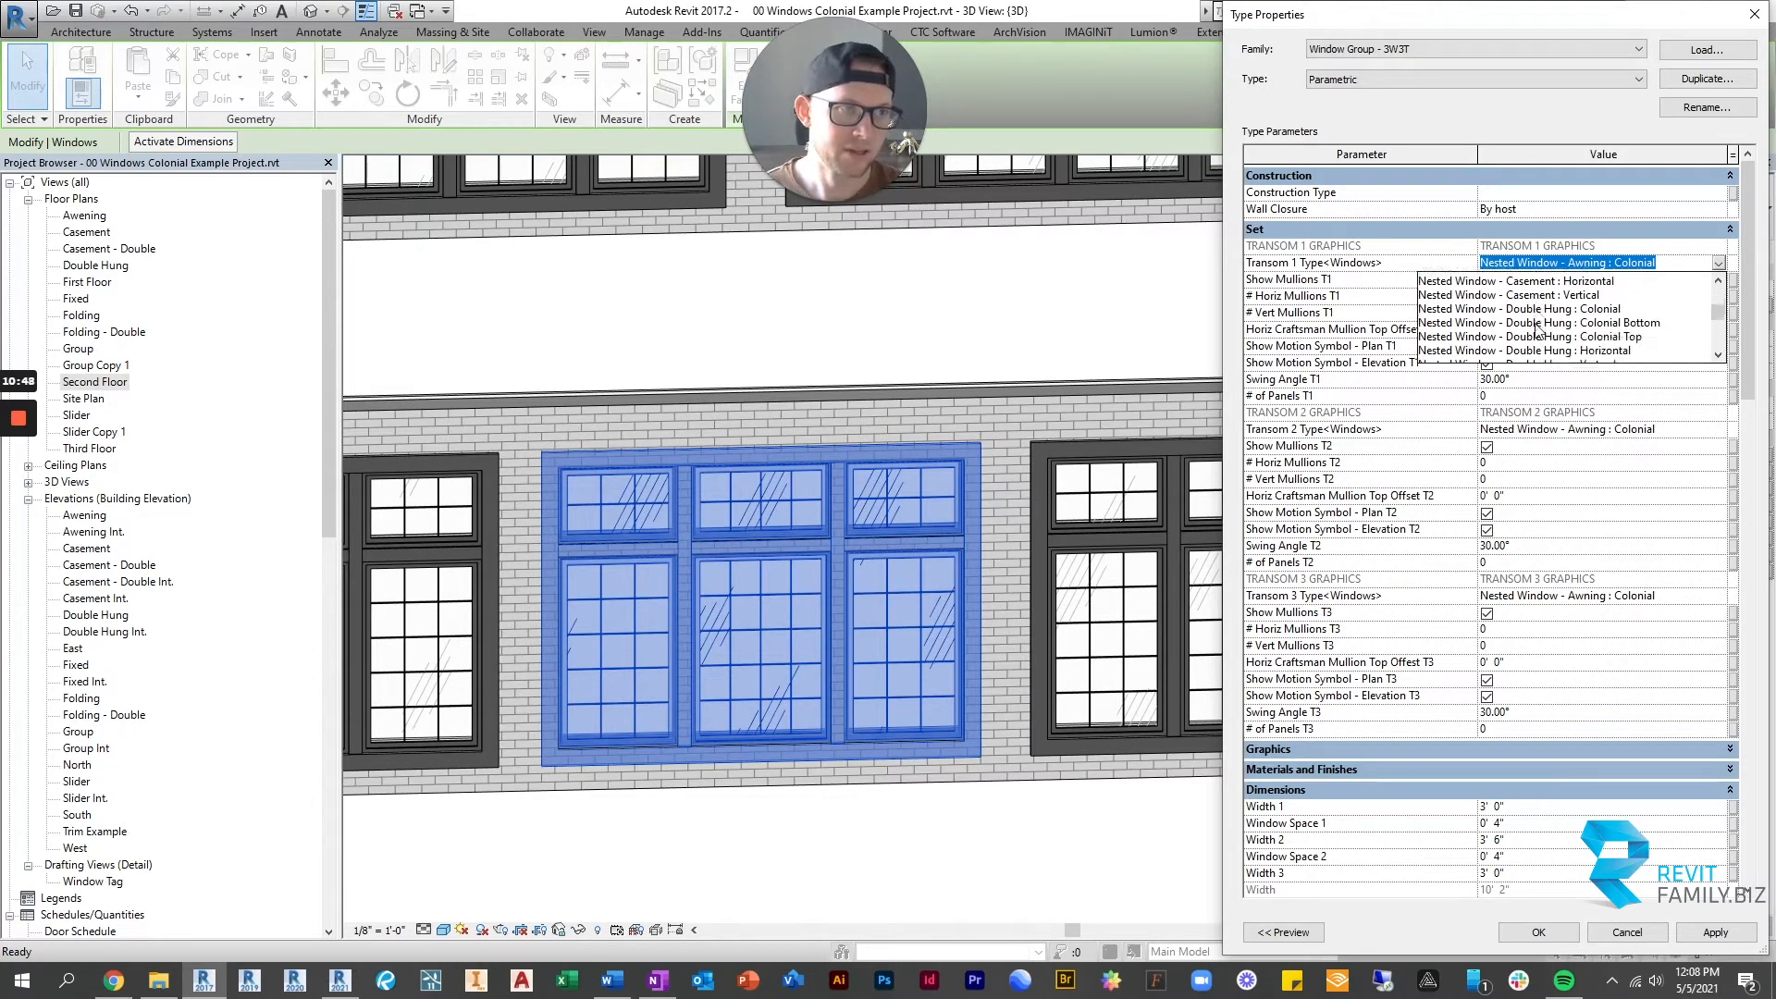
pyautogui.scroll(-1, 1537, 326)
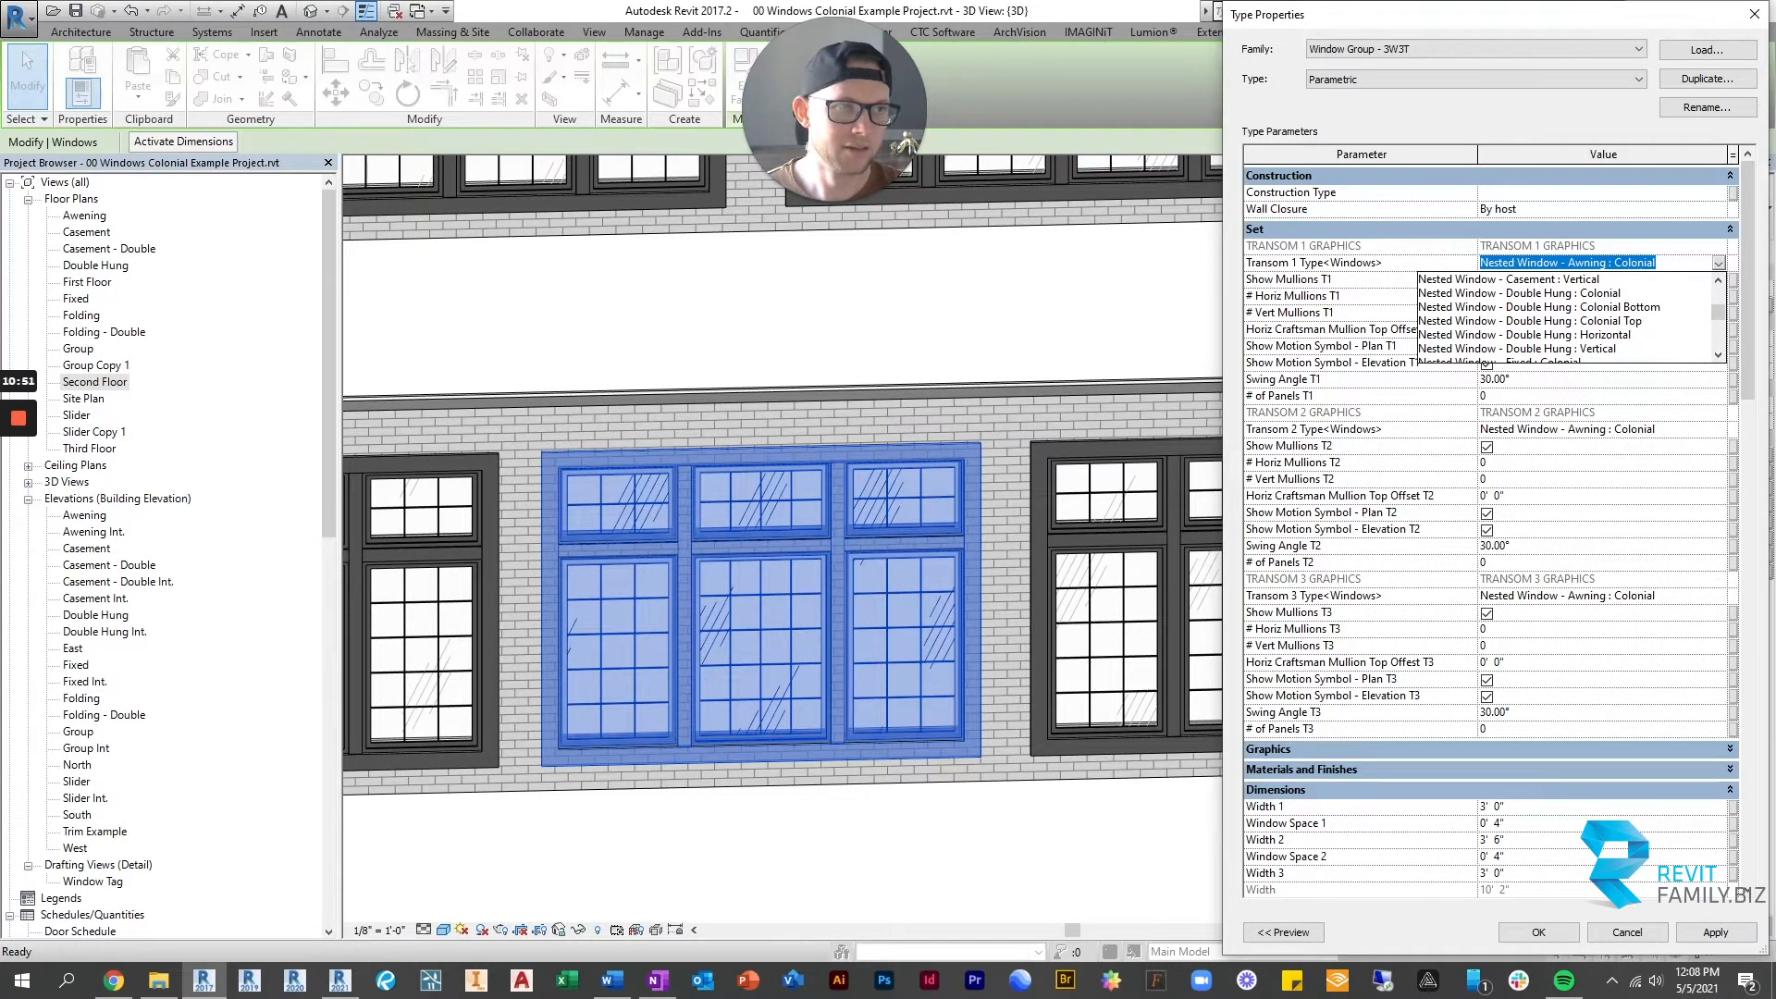
pyautogui.click(1707, 261)
# Review the mullion, motion symbol, swing angle and panel parameters of Transoms 1 and 2.
pyautogui.click(1654, 296)
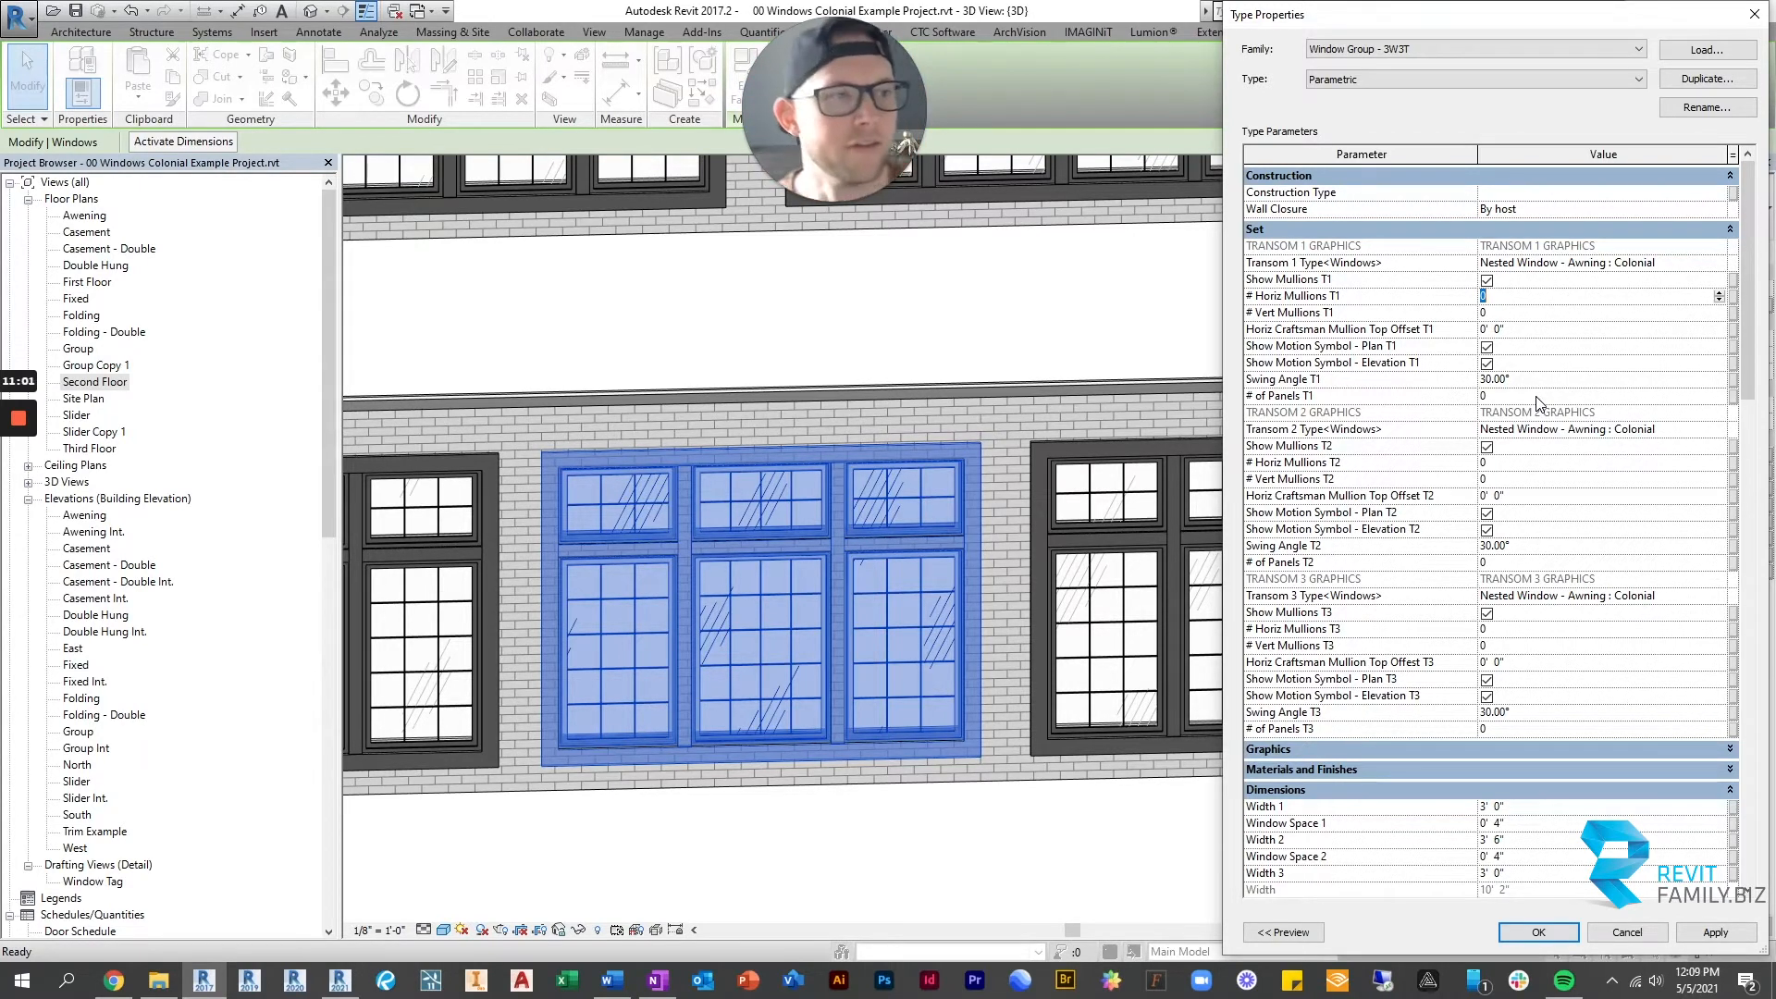
pyautogui.click(1570, 429)
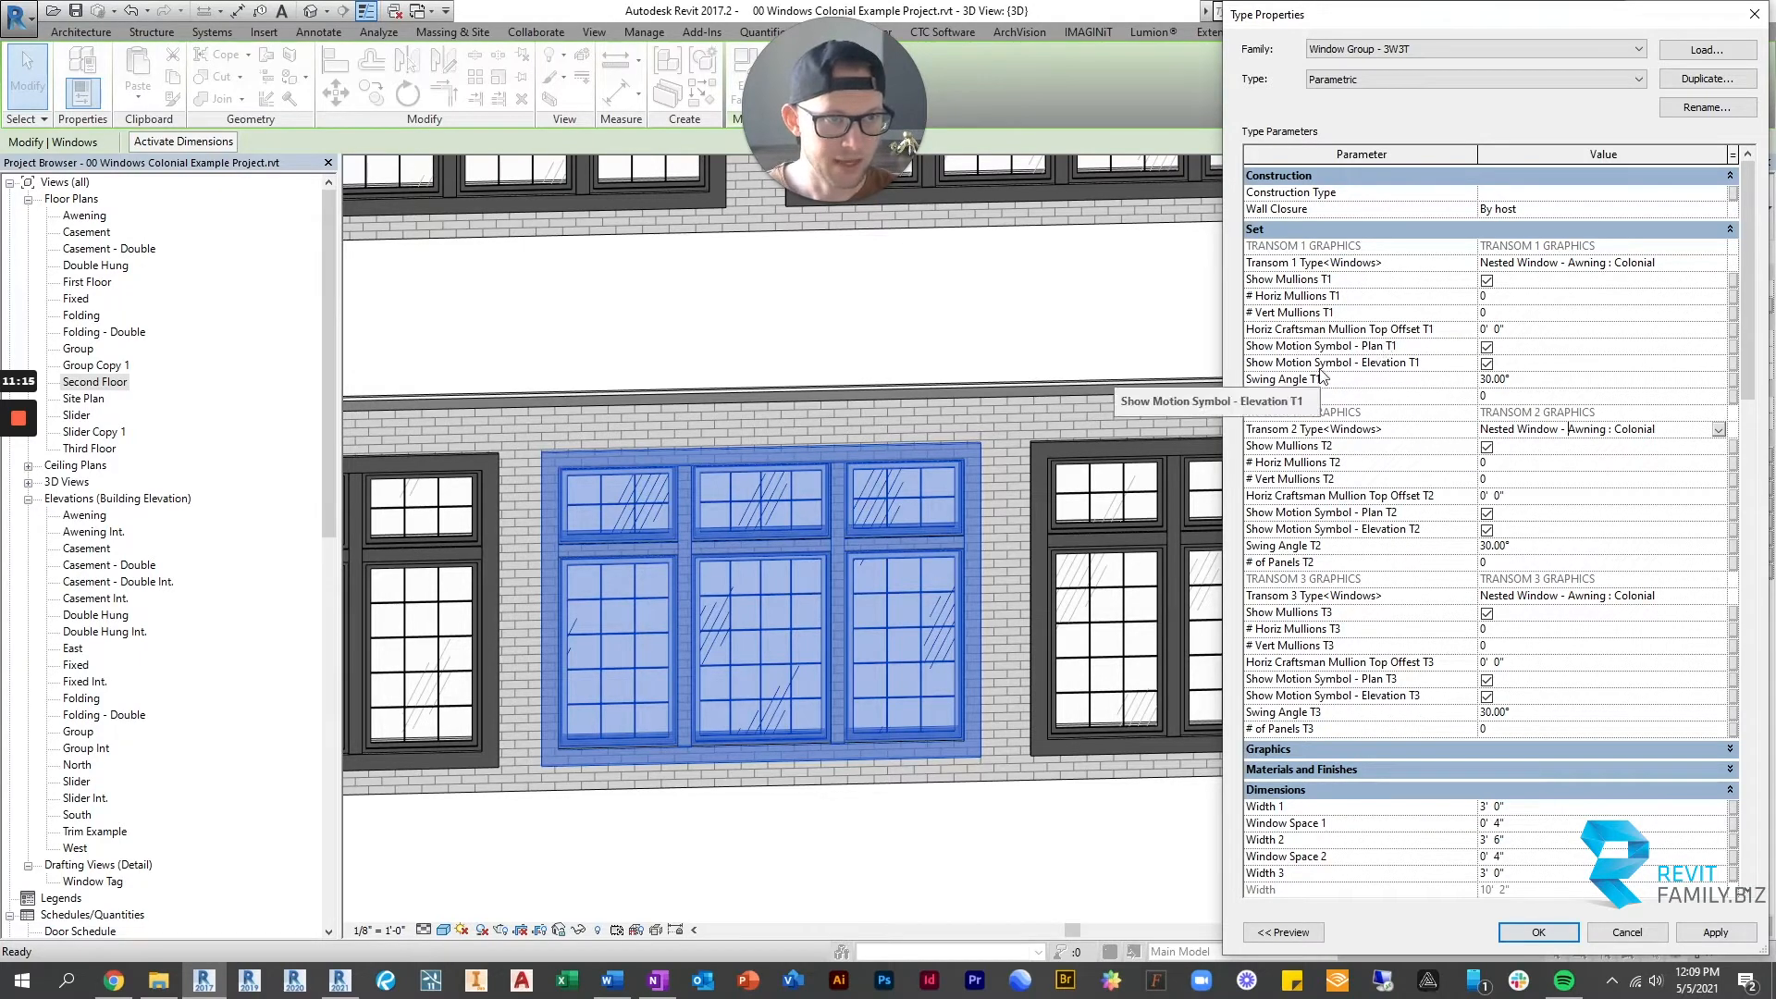
pyautogui.scroll(-2, 1329, 320)
pyautogui.scroll(2, 1328, 322)
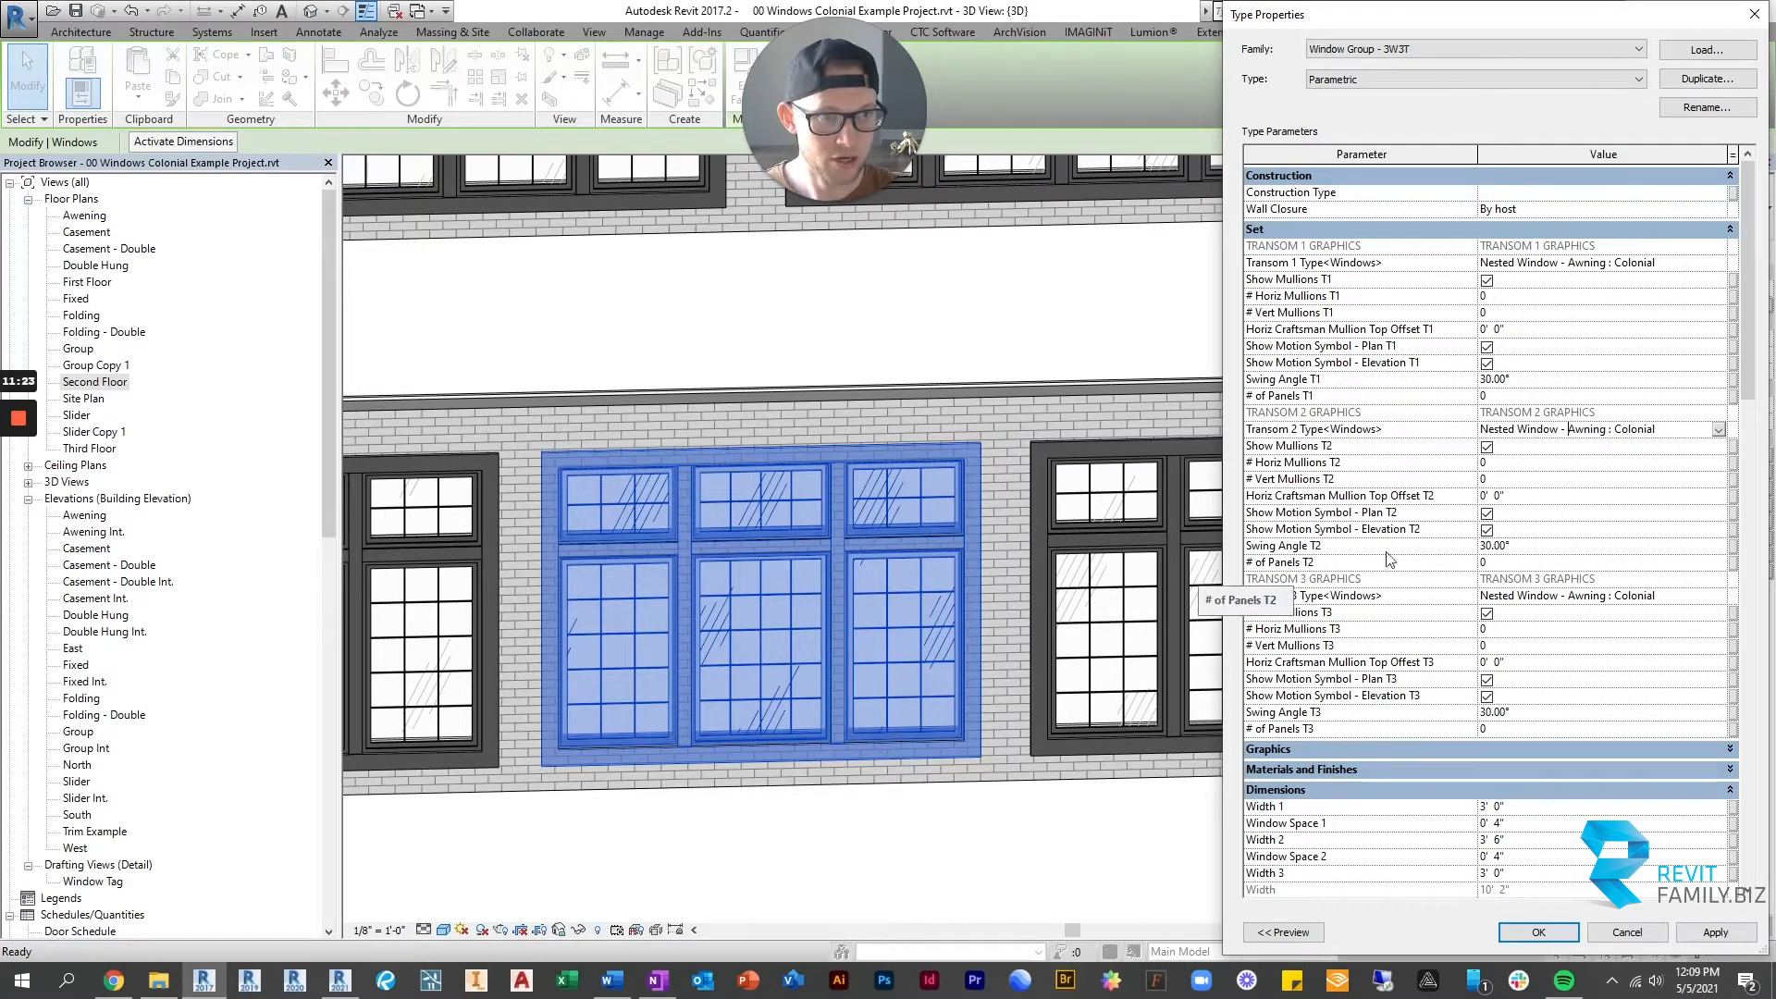
# Switch from the Set to the Graphics parameters and look through the nested types for Window 3, keeping Nested Window - Casement : Colonial.
pyautogui.click(1731, 230)
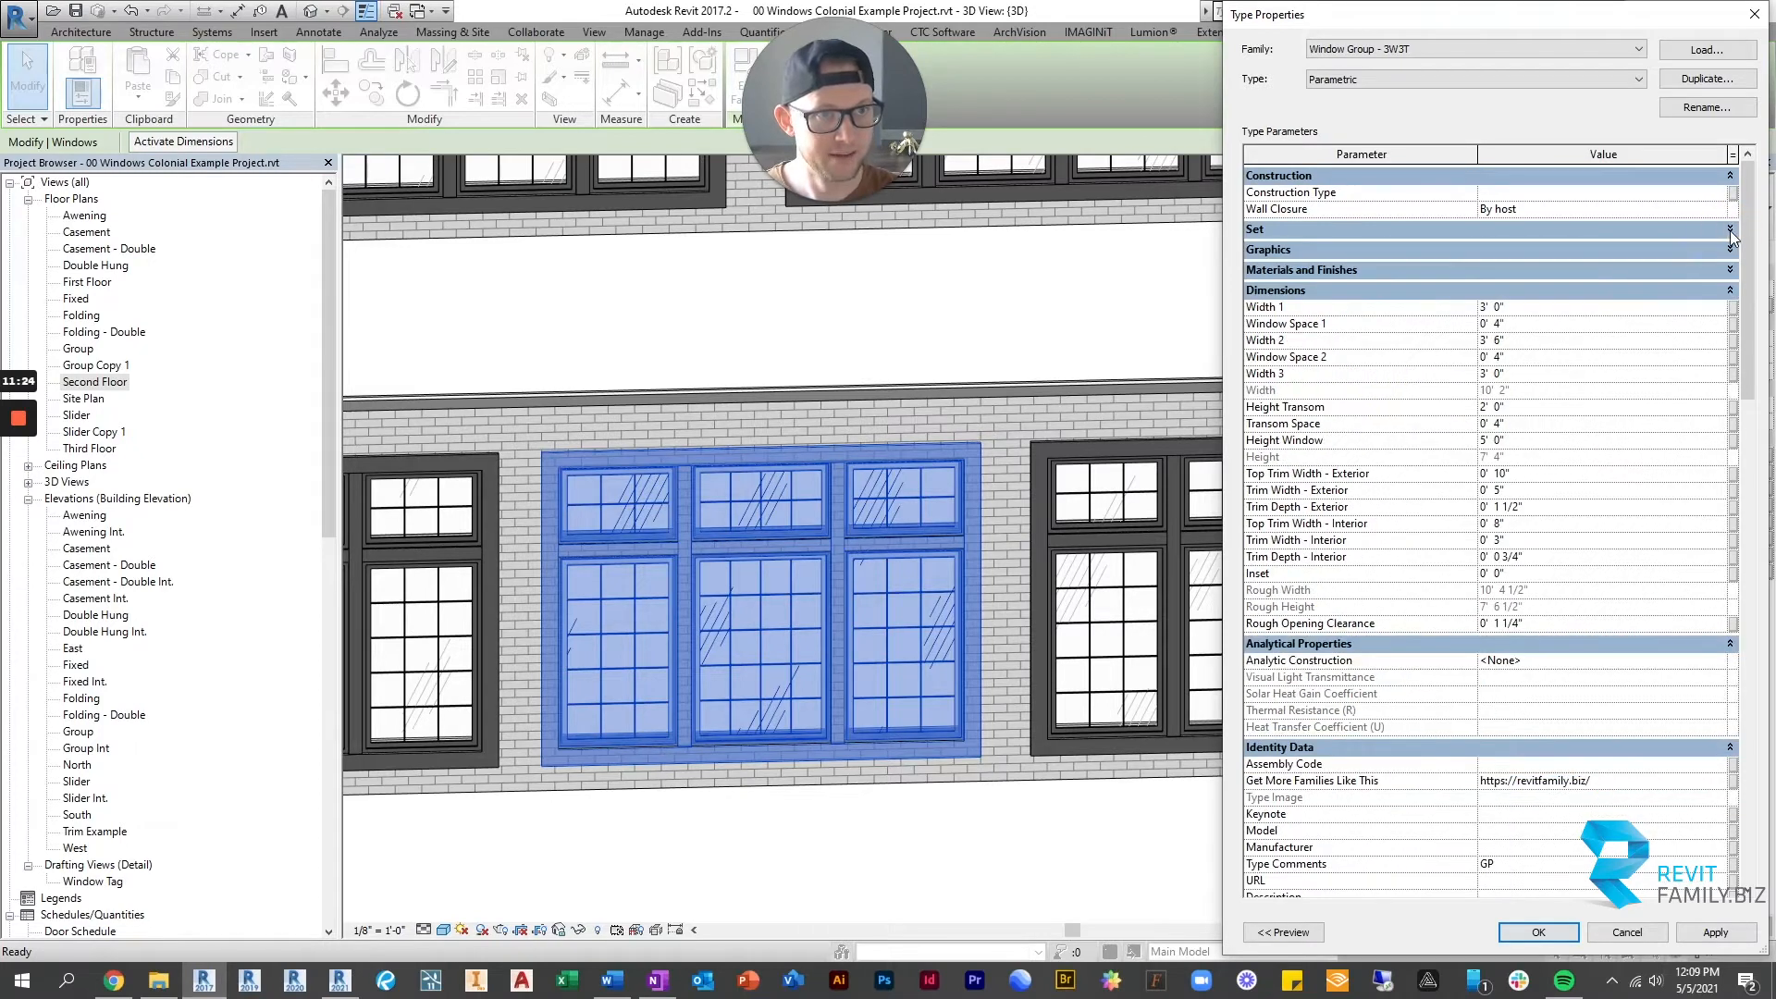
pyautogui.click(1729, 250)
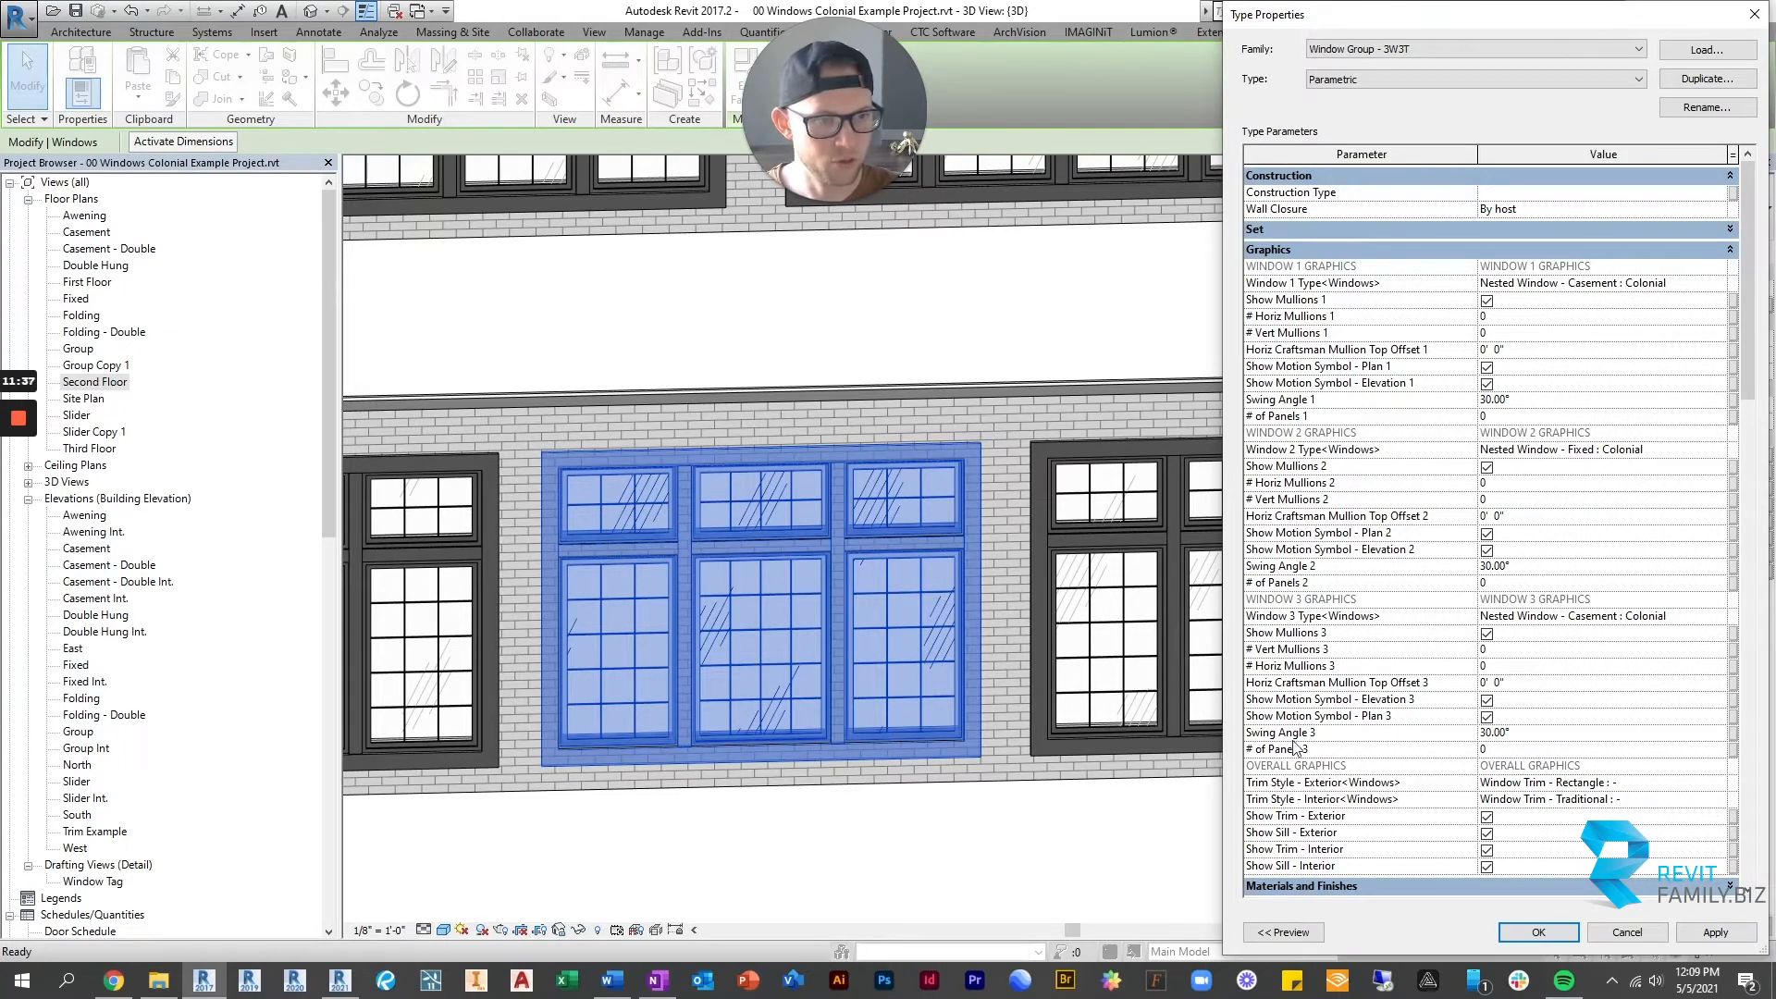
pyautogui.click(1726, 618)
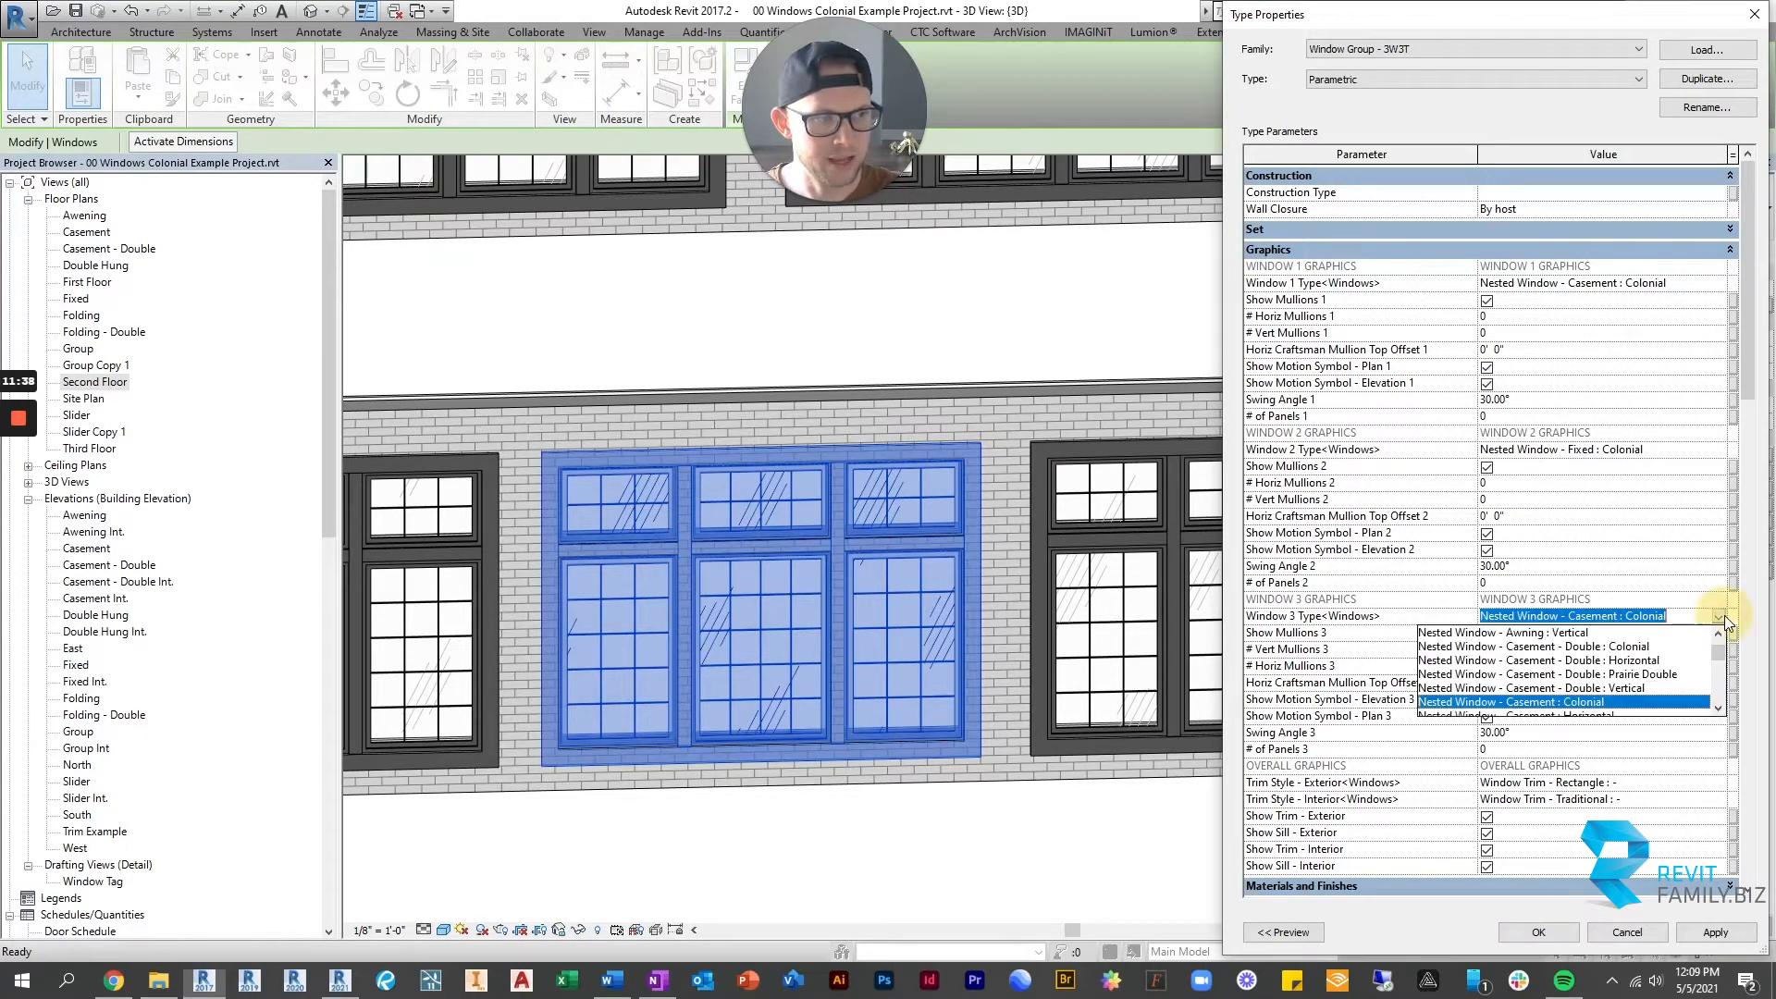
pyautogui.scroll(-3, 1598, 679)
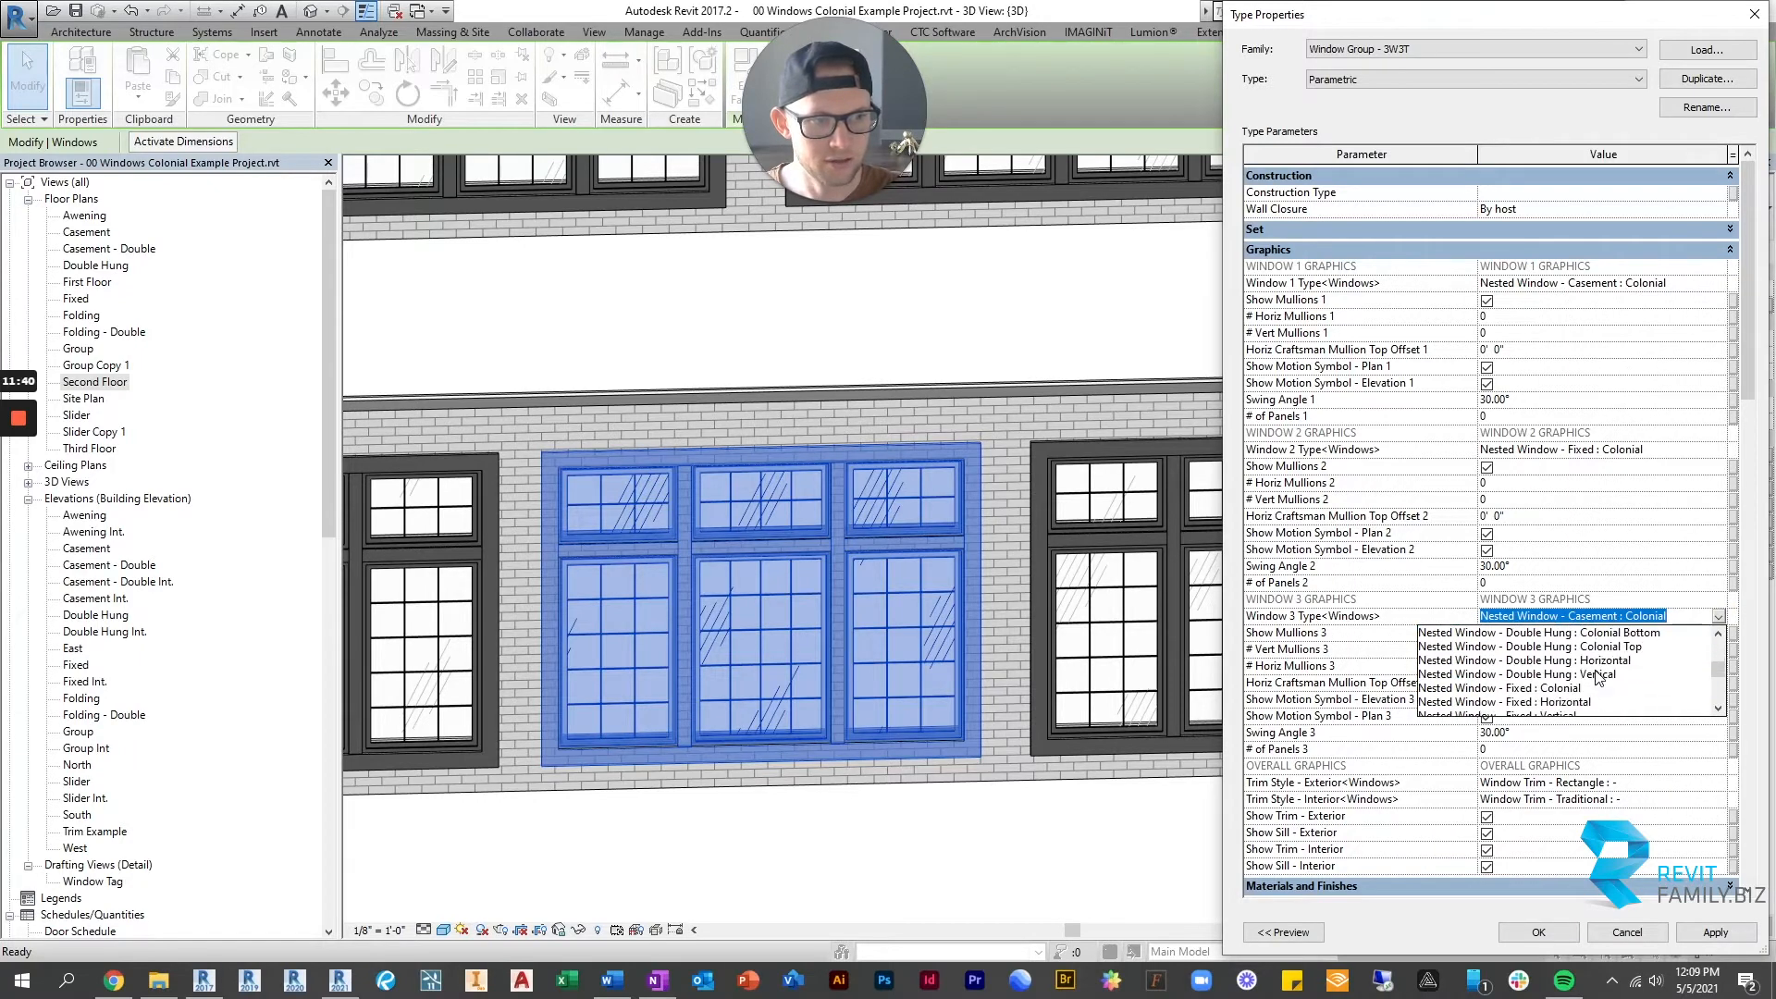
pyautogui.scroll(-2, 1598, 678)
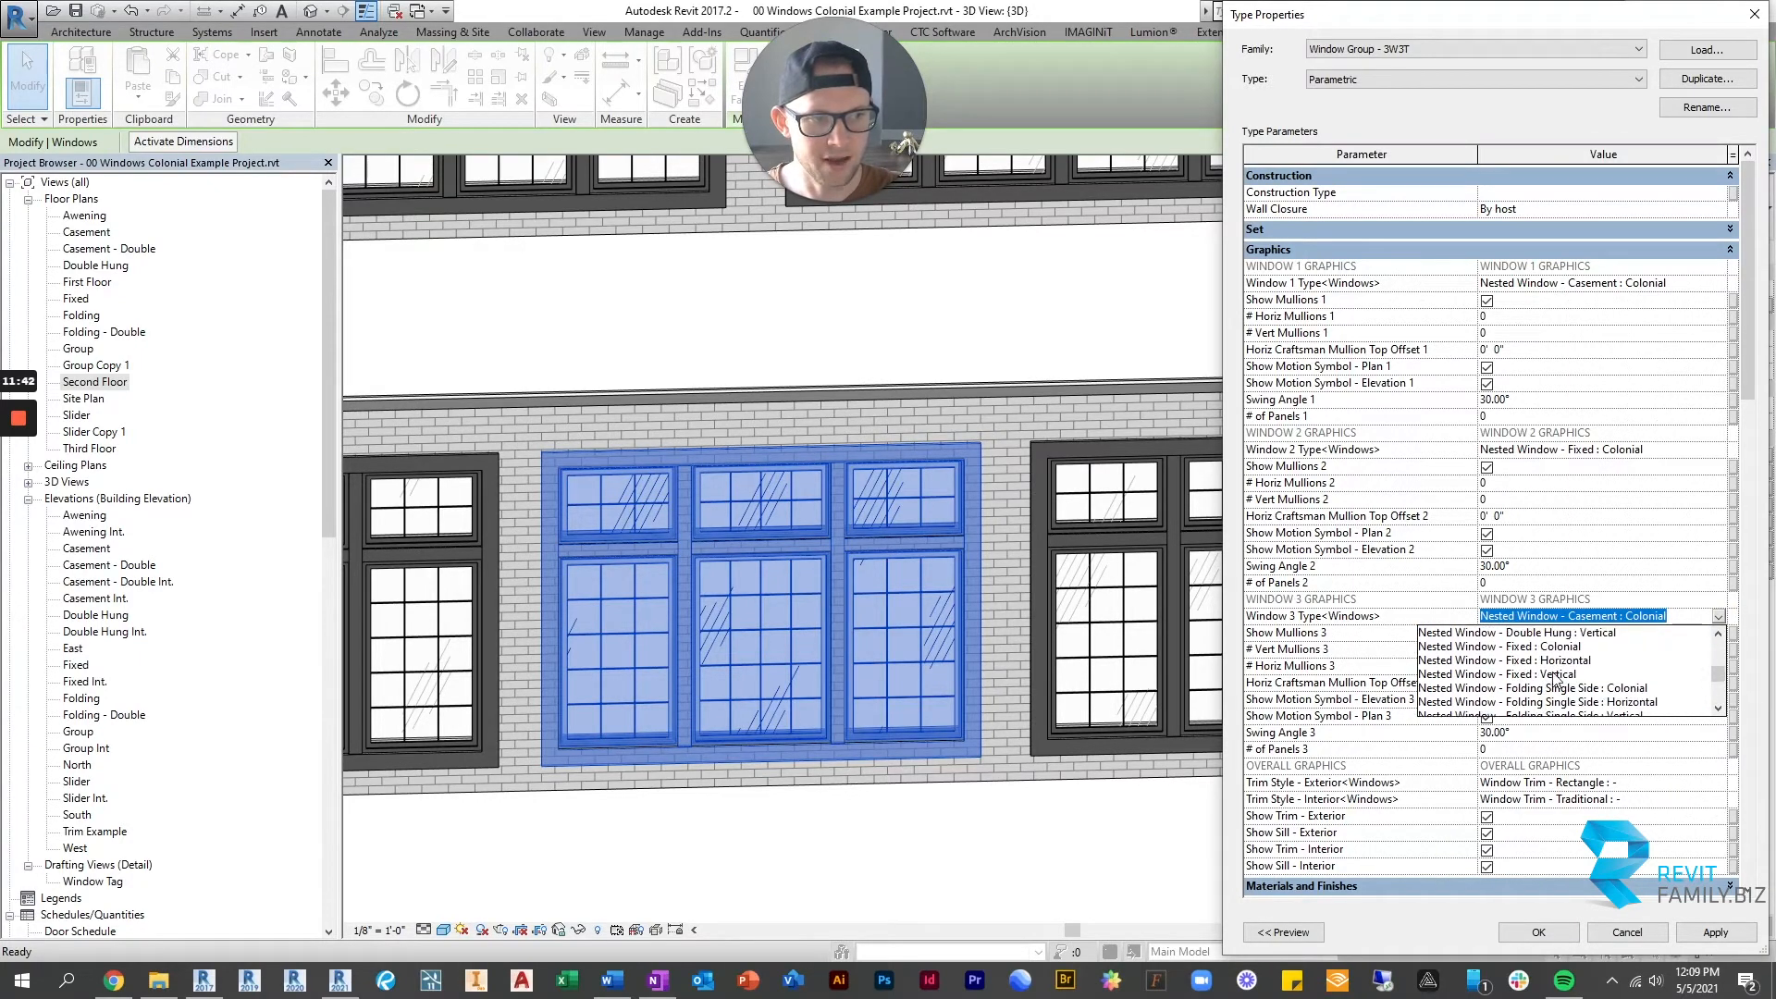
pyautogui.scroll(5, 1556, 680)
pyautogui.press('Escape')
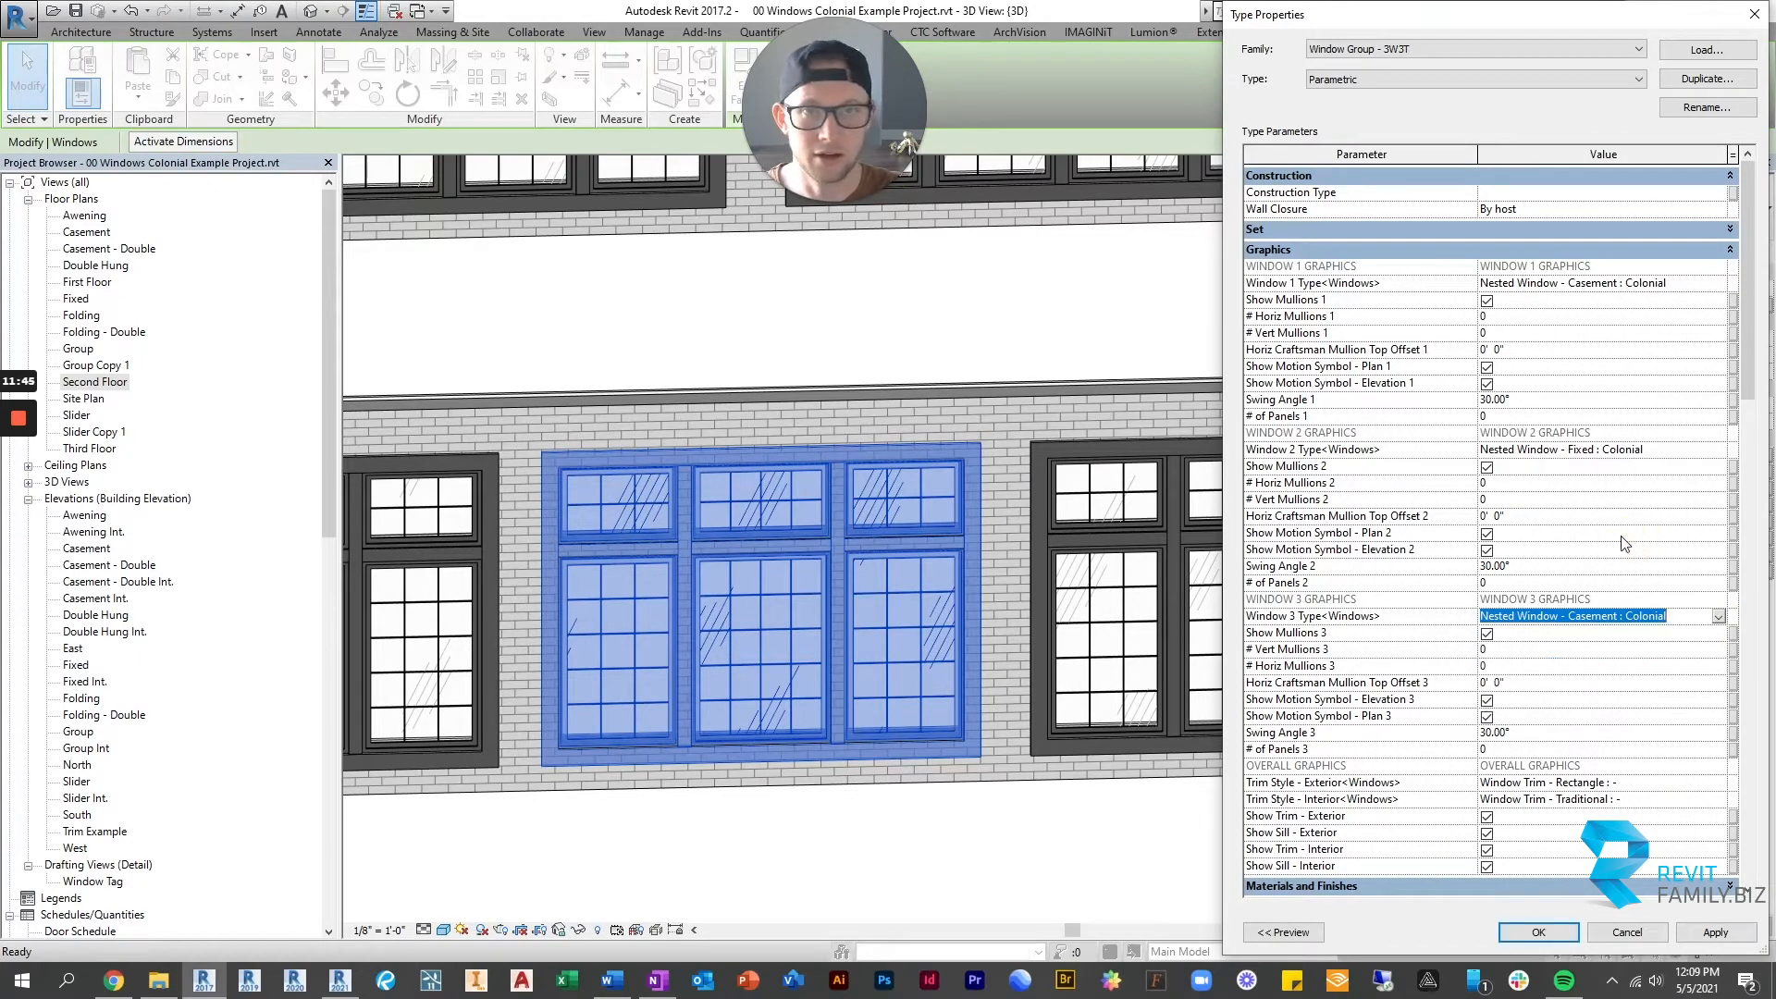
pyautogui.scroll(-2, 1508, 672)
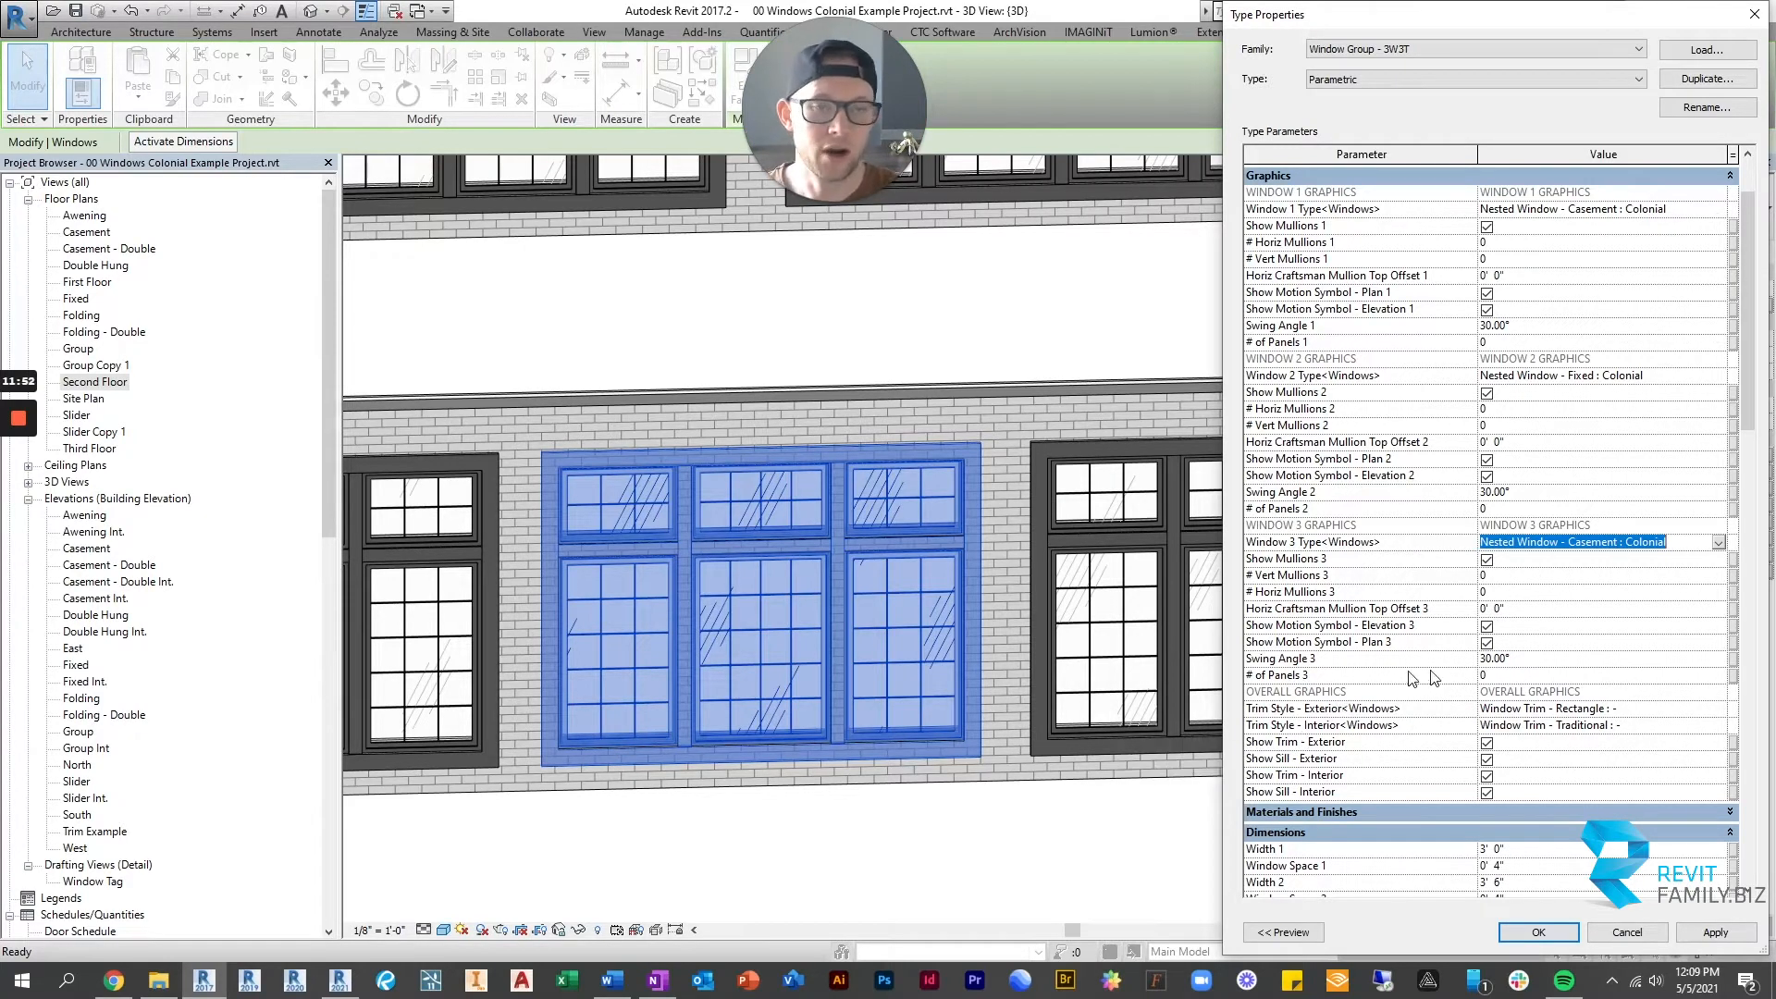
# Expand the Materials and Finishes group and review the overall trim graphics, material and dimension parameters of the 3W3T type.
pyautogui.scroll(-3, 1405, 685)
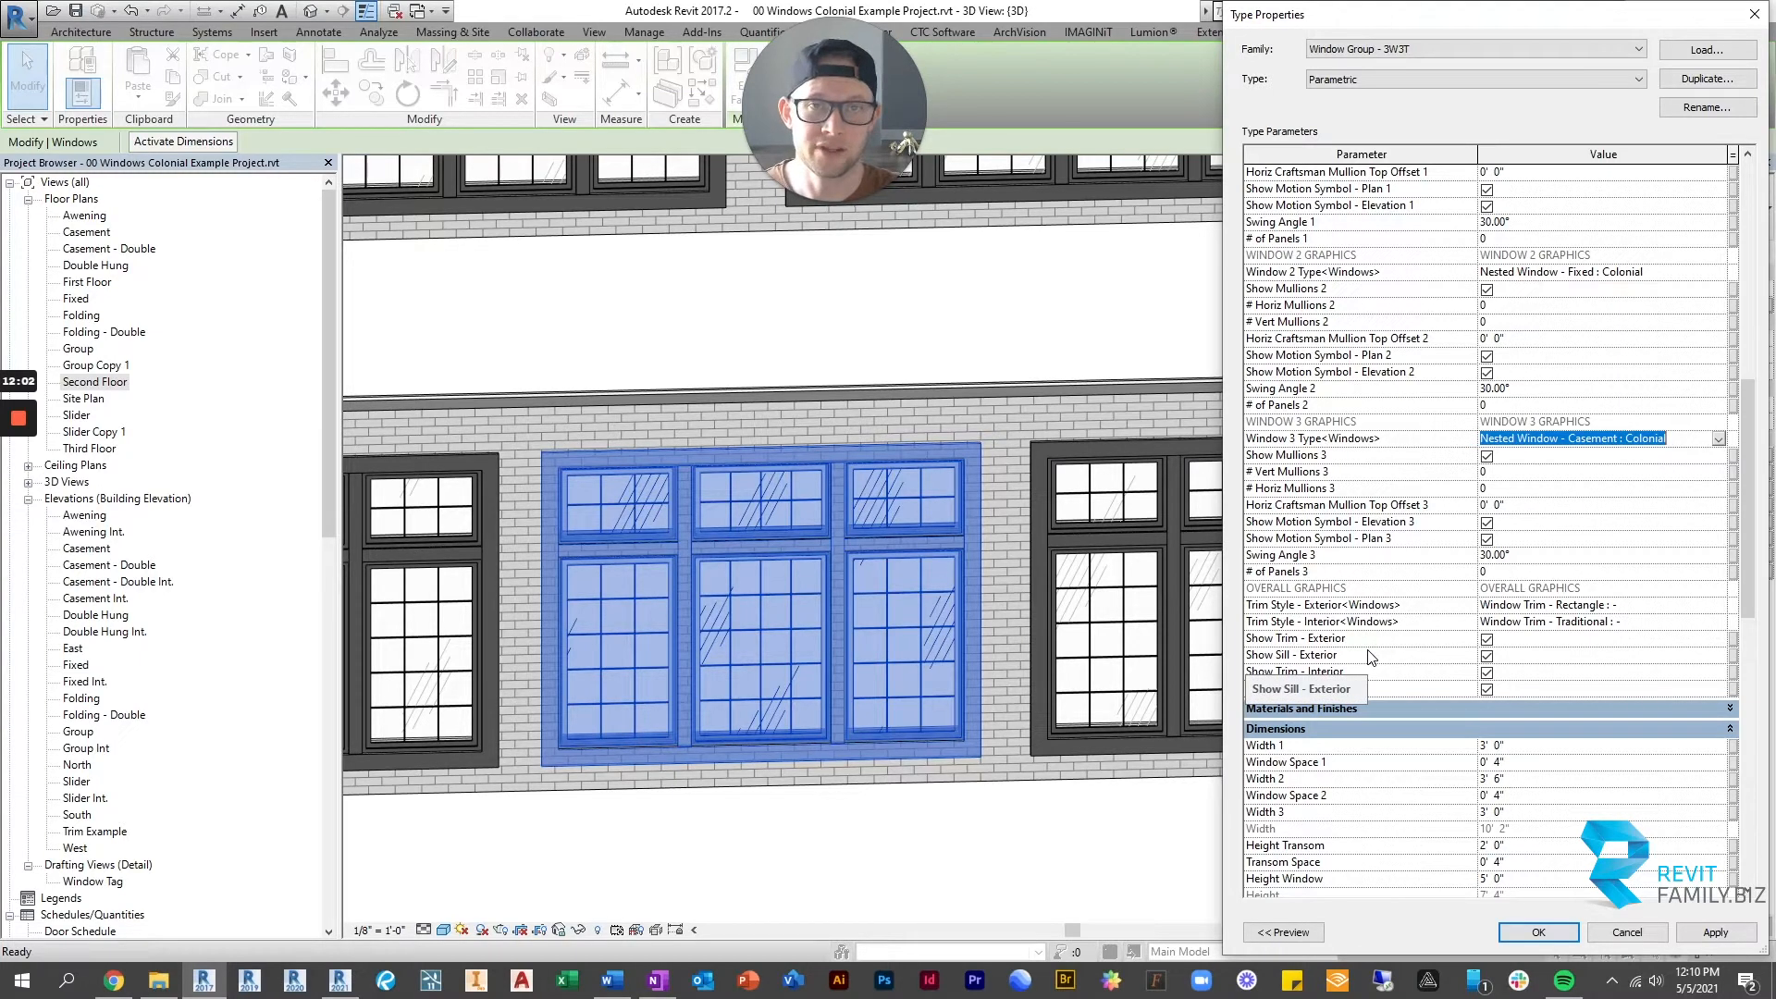
pyautogui.scroll(-4, 1413, 616)
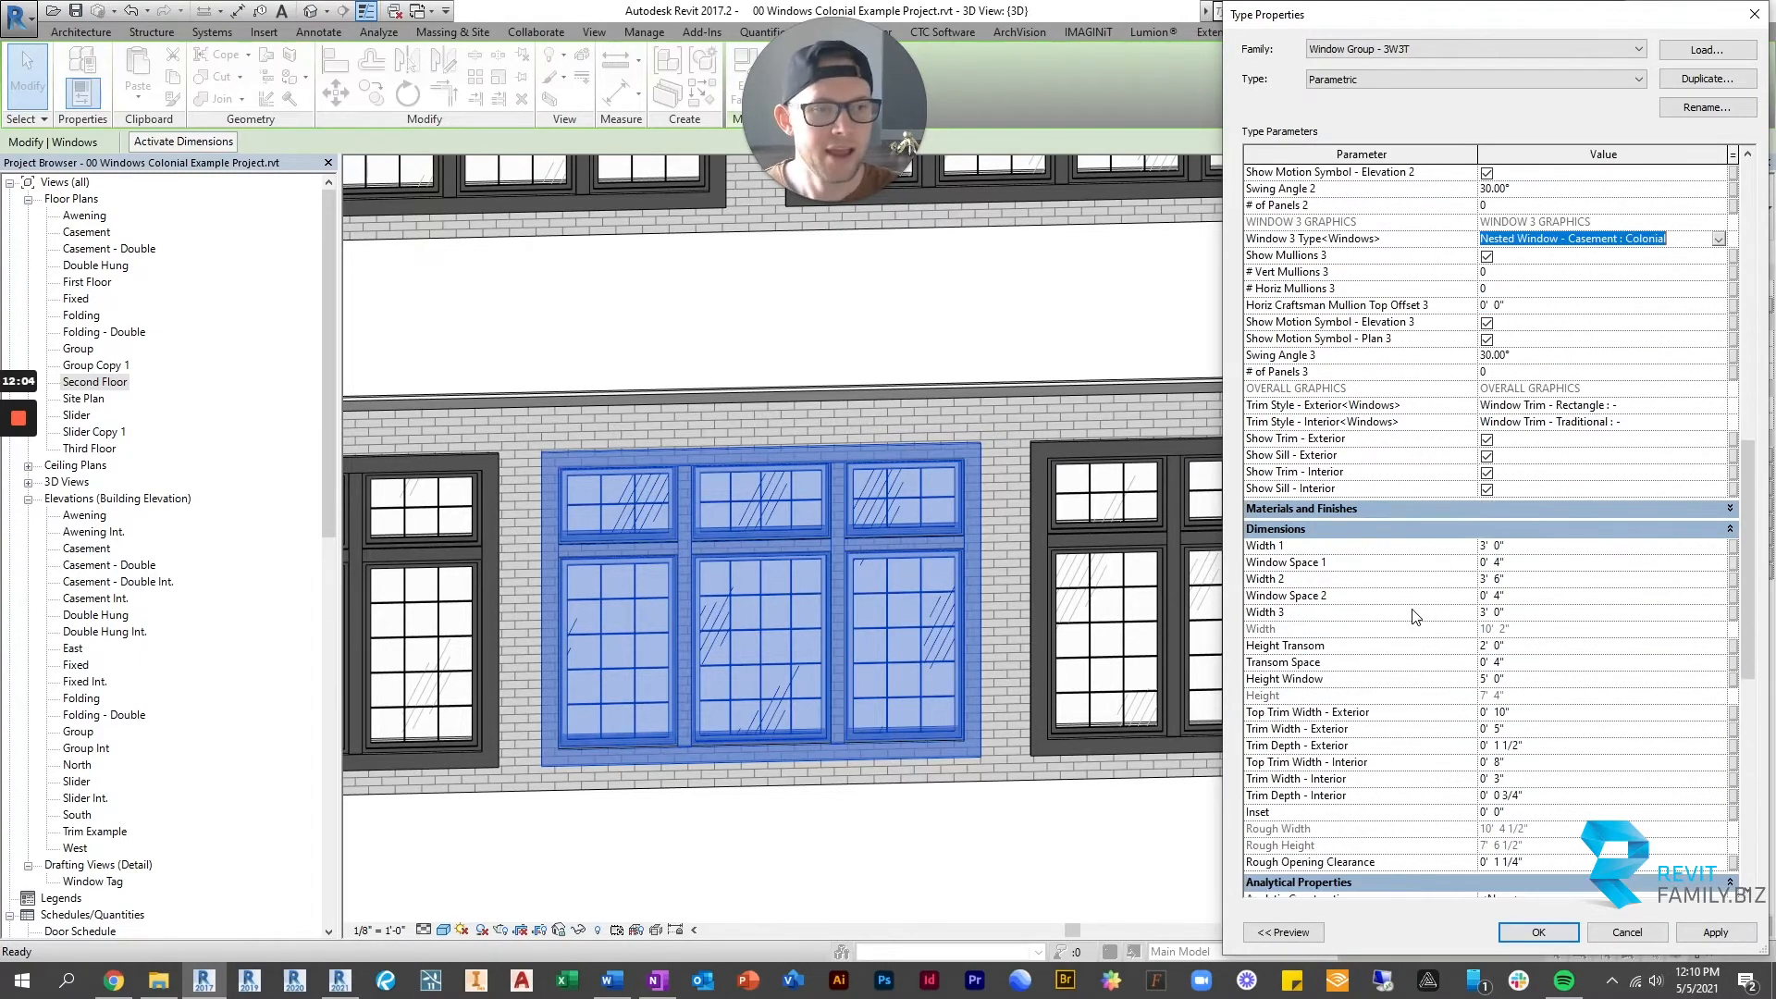
pyautogui.scroll(-3, 1413, 616)
pyautogui.click(1308, 363)
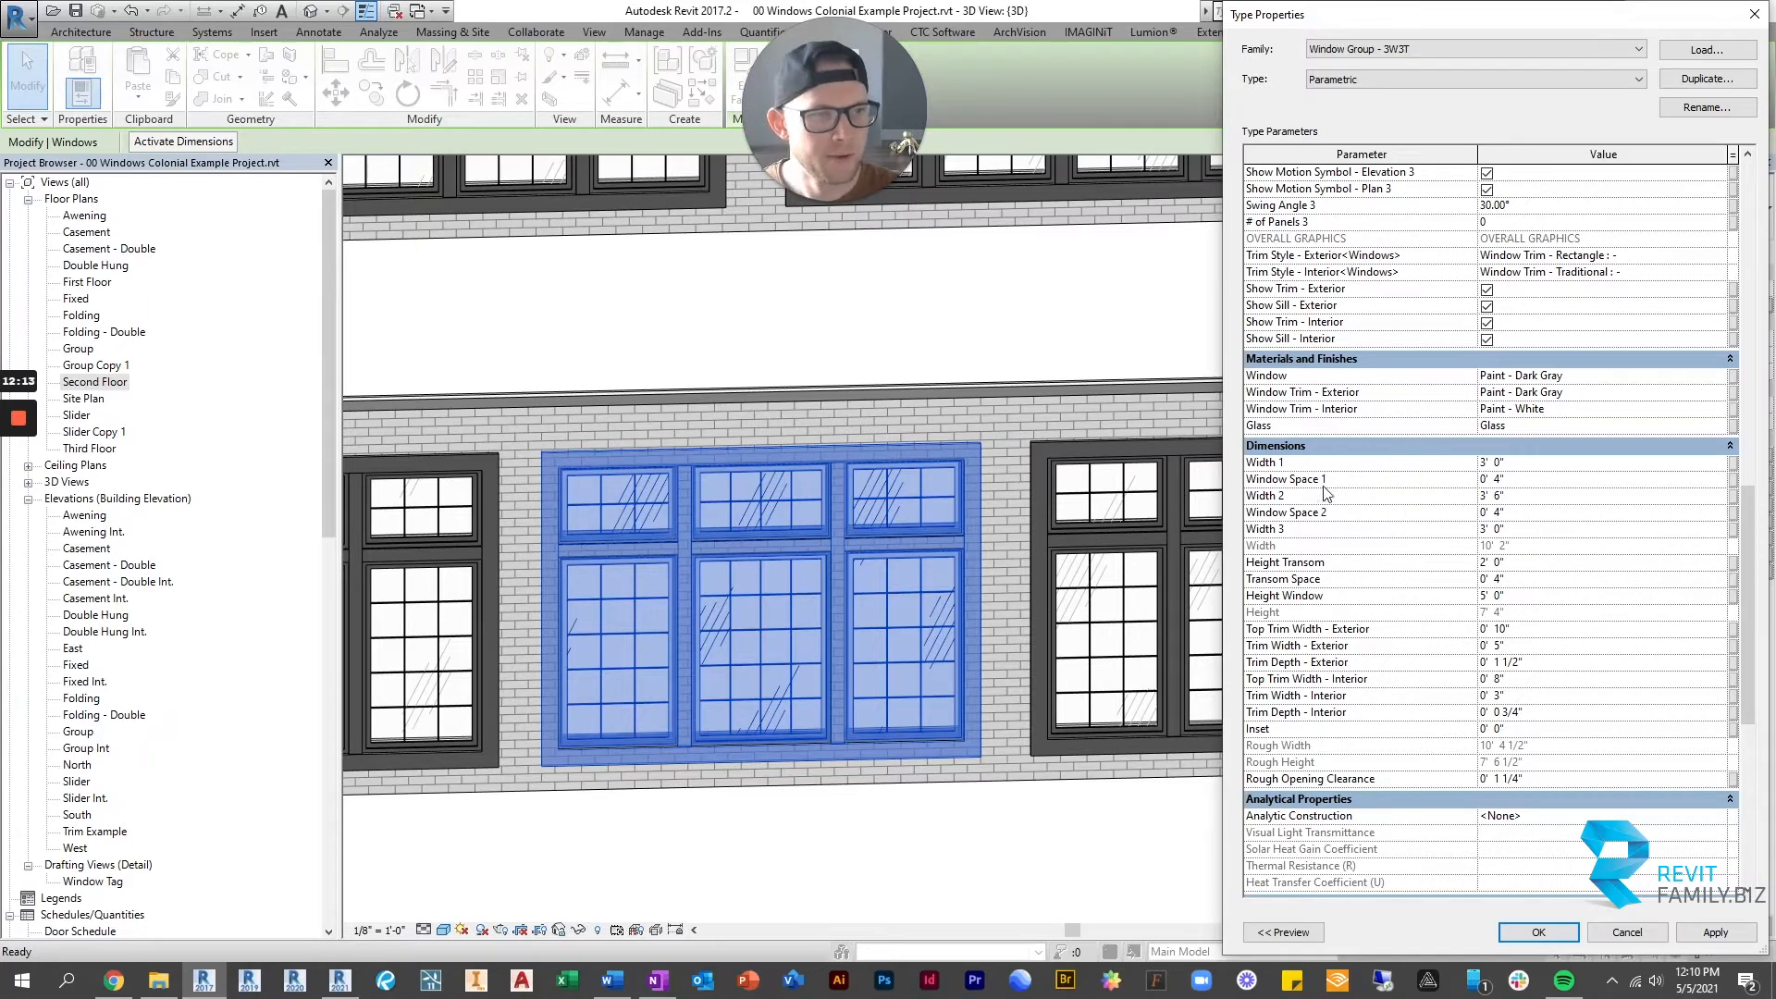
pyautogui.scroll(-2, 1295, 490)
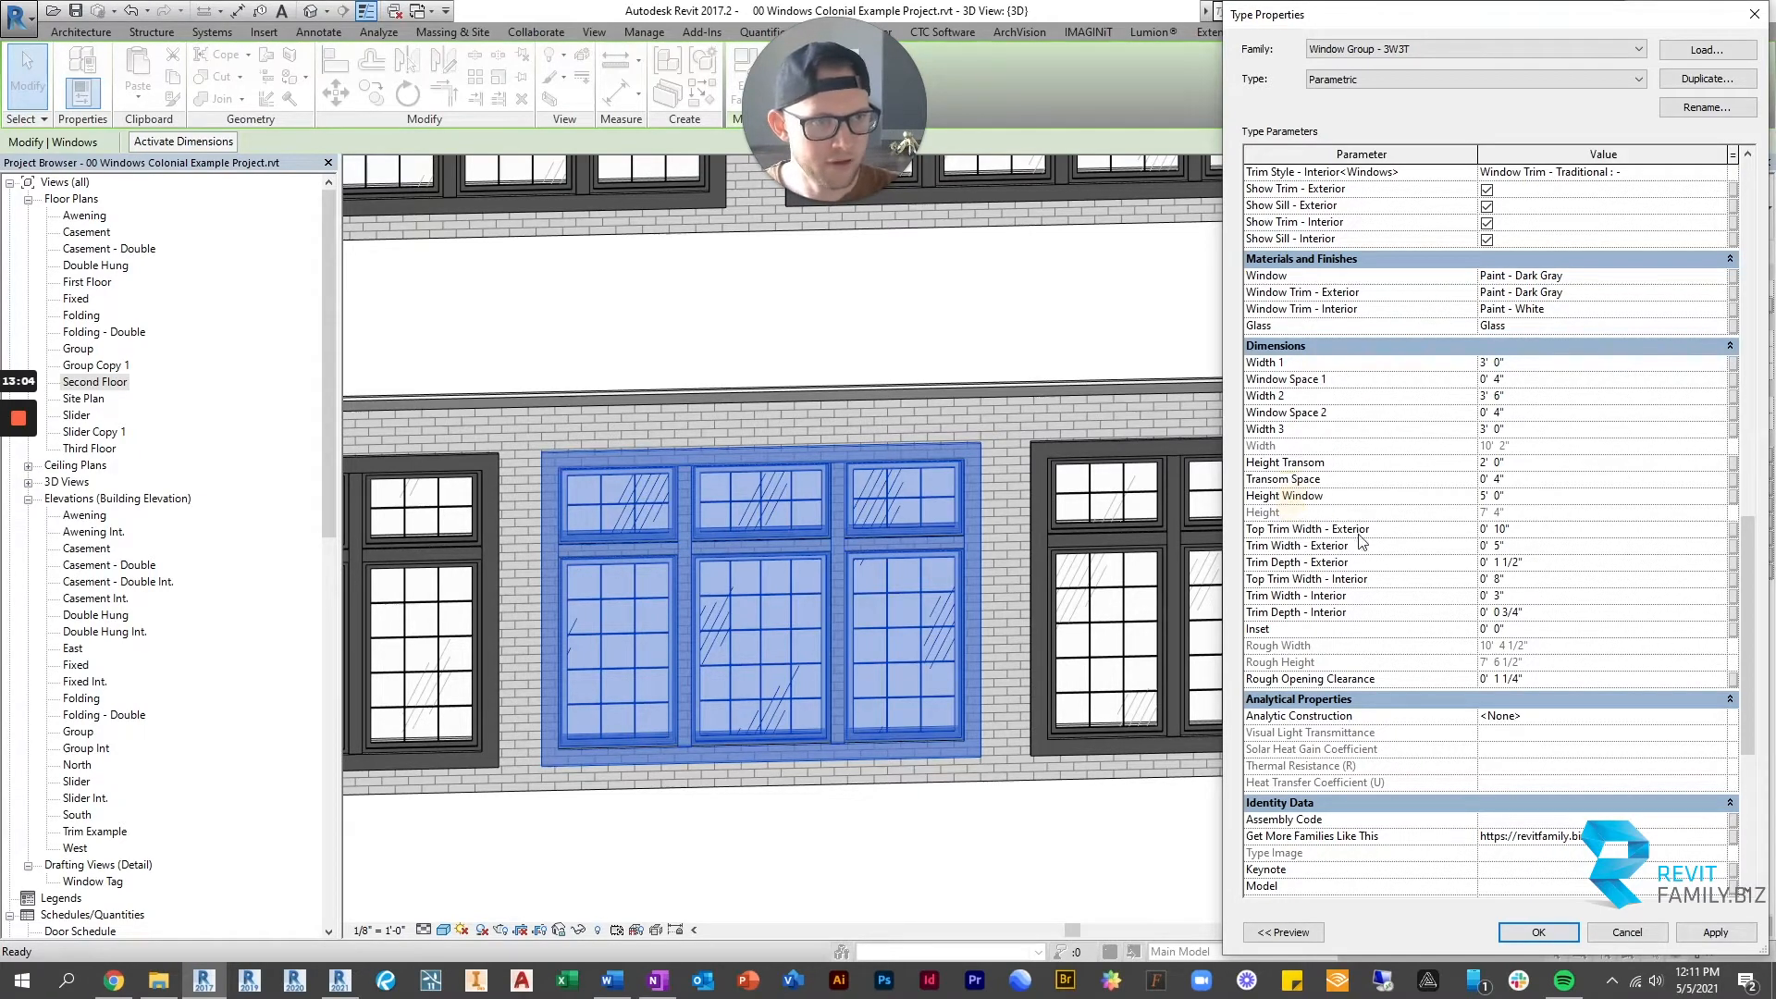
pyautogui.scroll(5, 1360, 542)
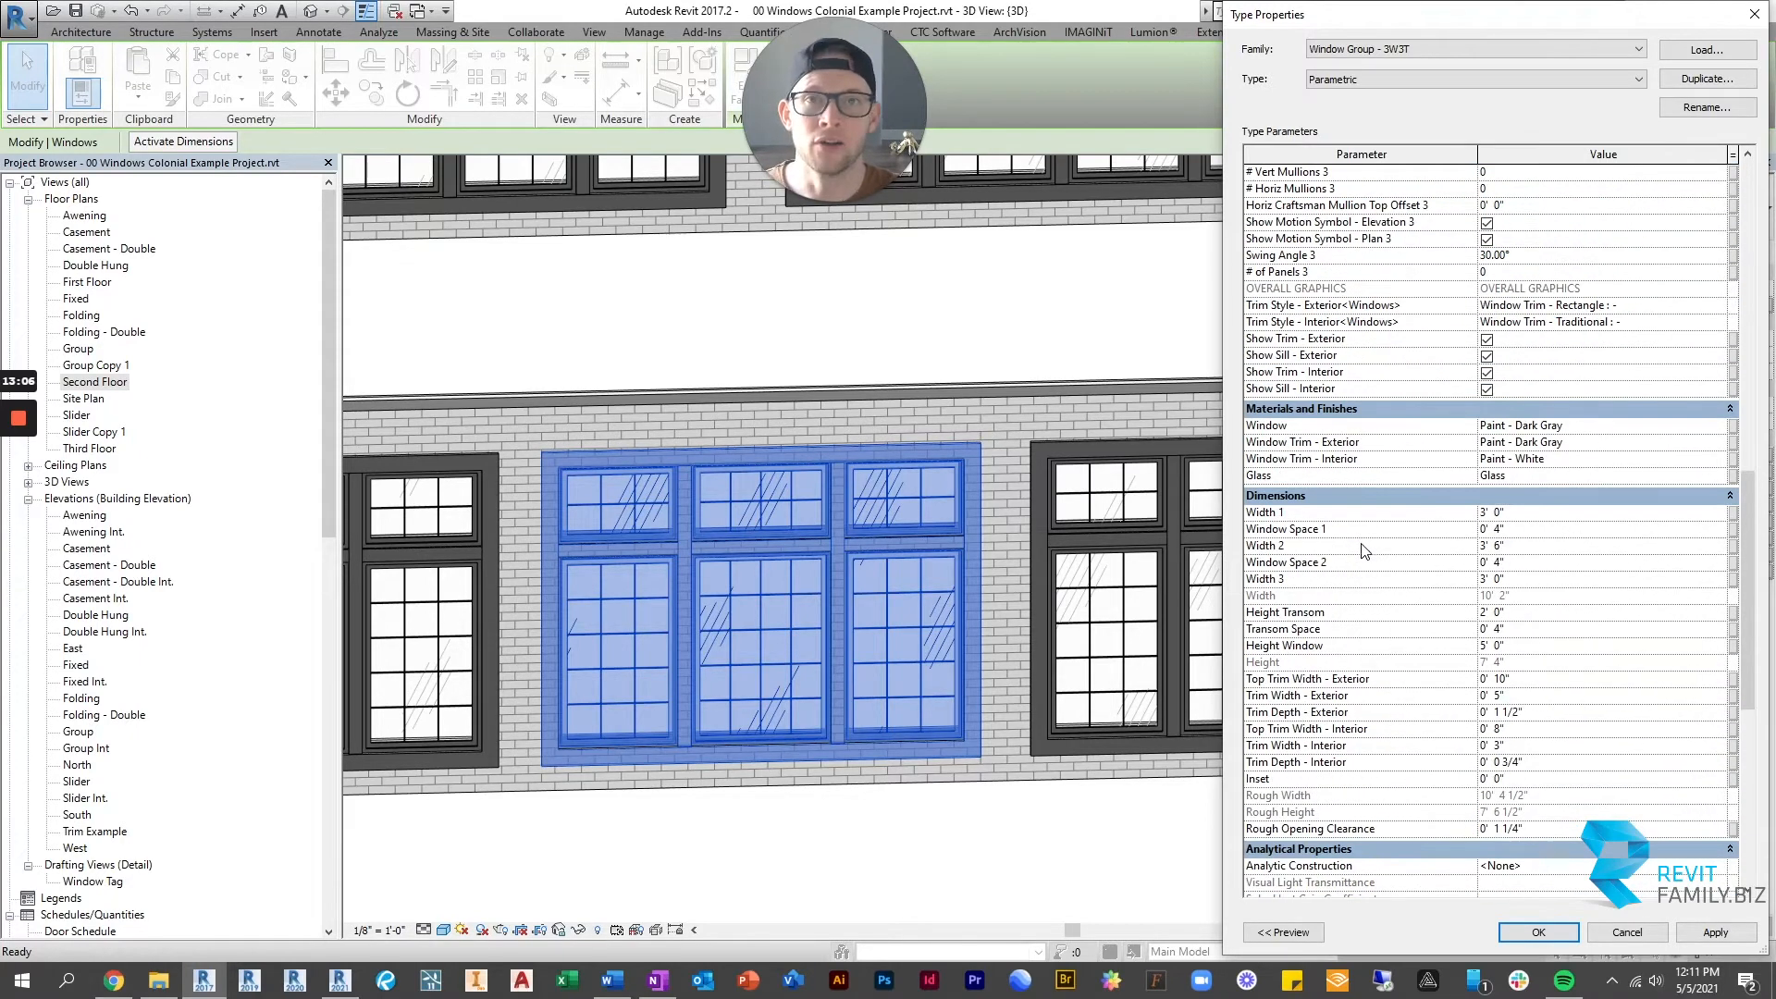
pyautogui.scroll(3, 1363, 550)
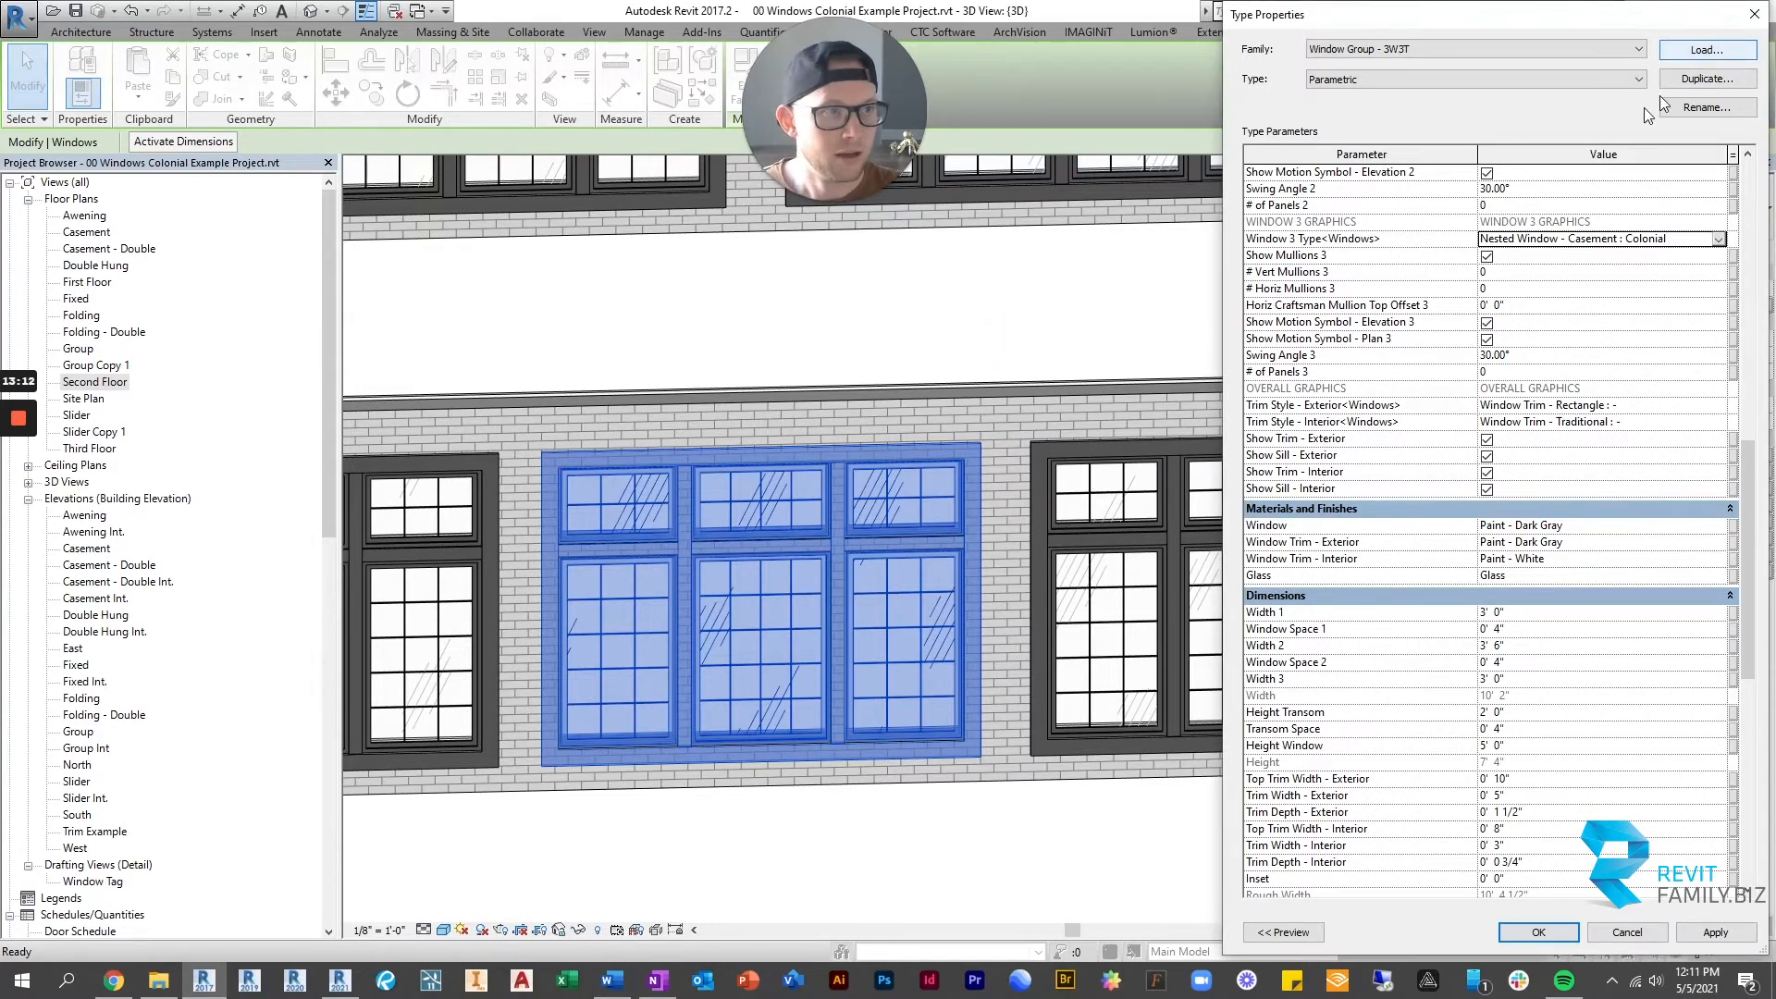
pyautogui.scroll(-3, 1543, 654)
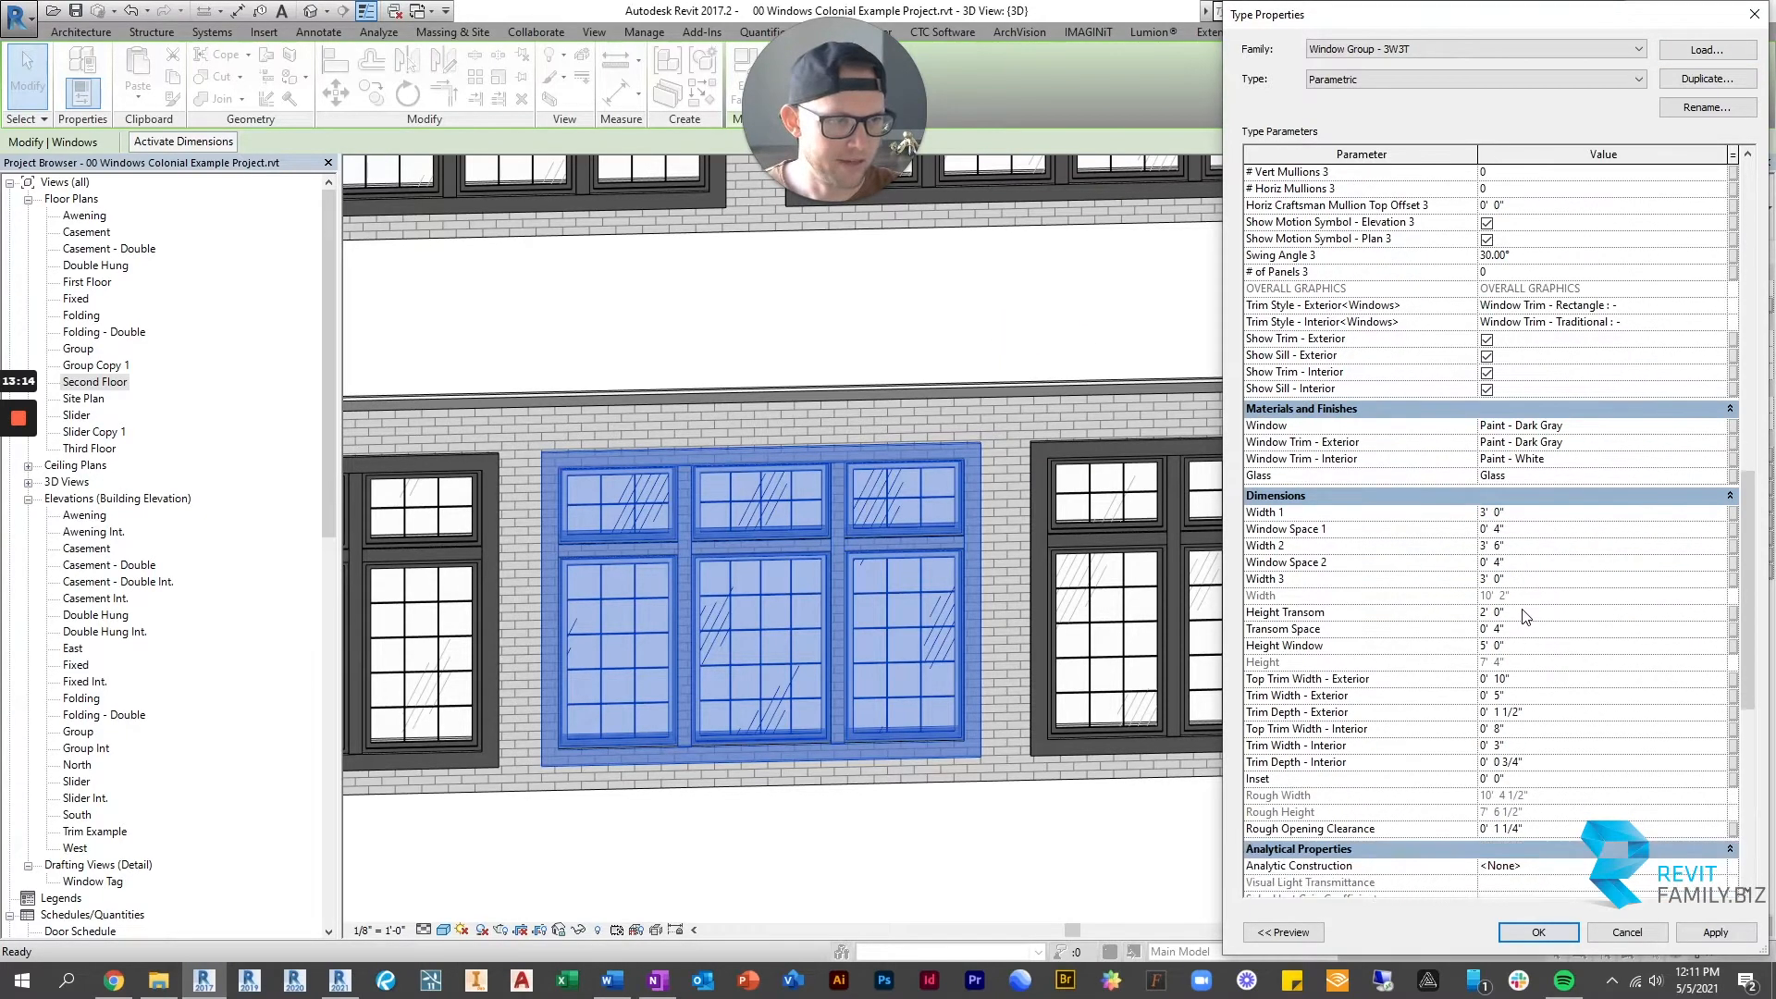
# Set Width 2 of the 3W3T window group, its middle window, to 4' 0".
pyautogui.click(1555, 515)
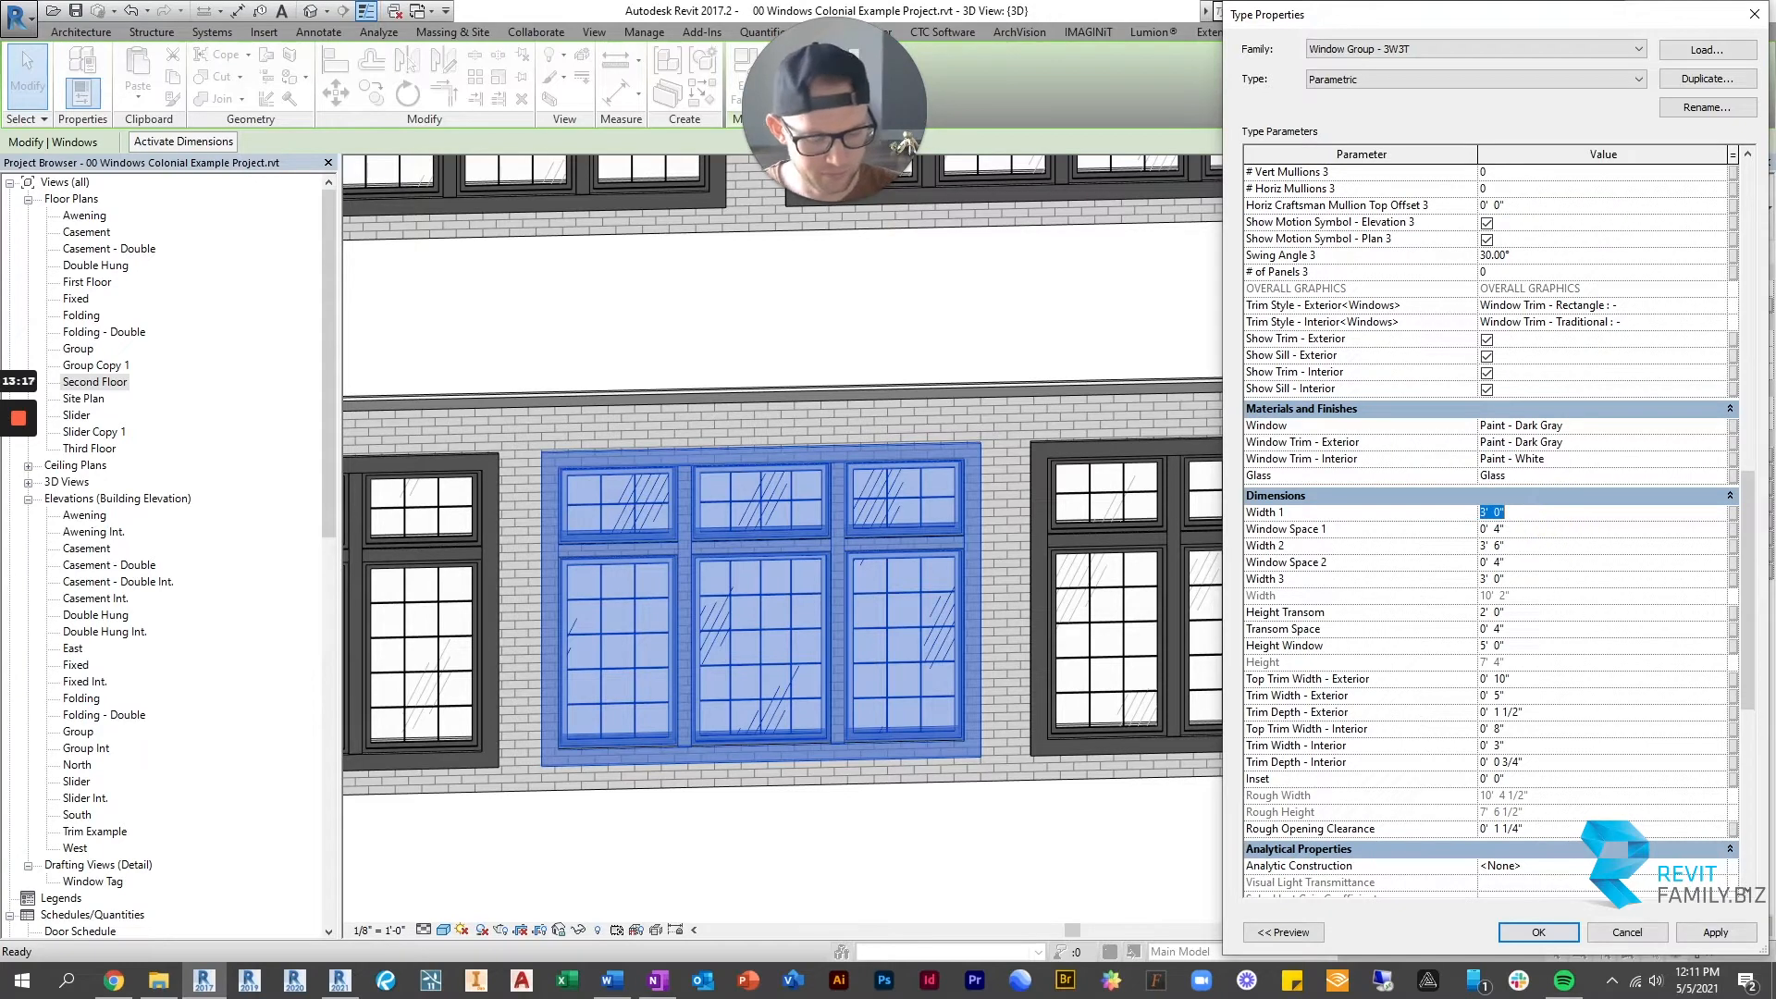
pyautogui.click(1557, 548)
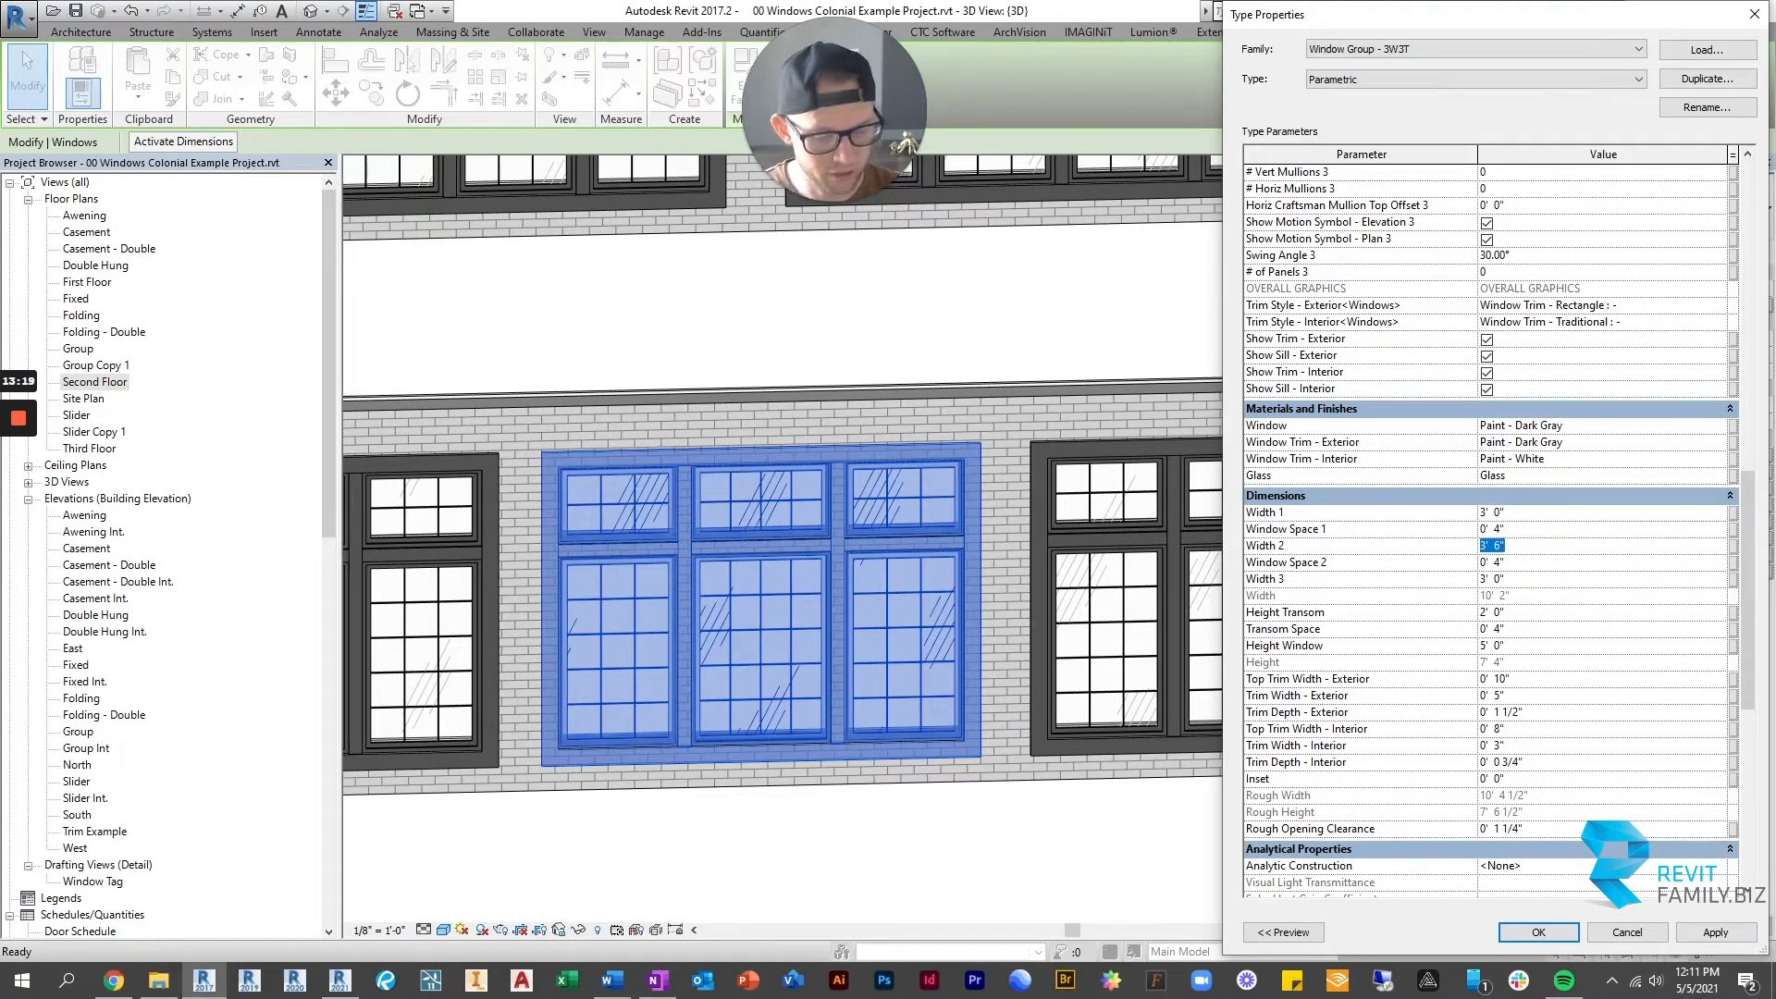
pyautogui.write('4')
pyautogui.press('Return')
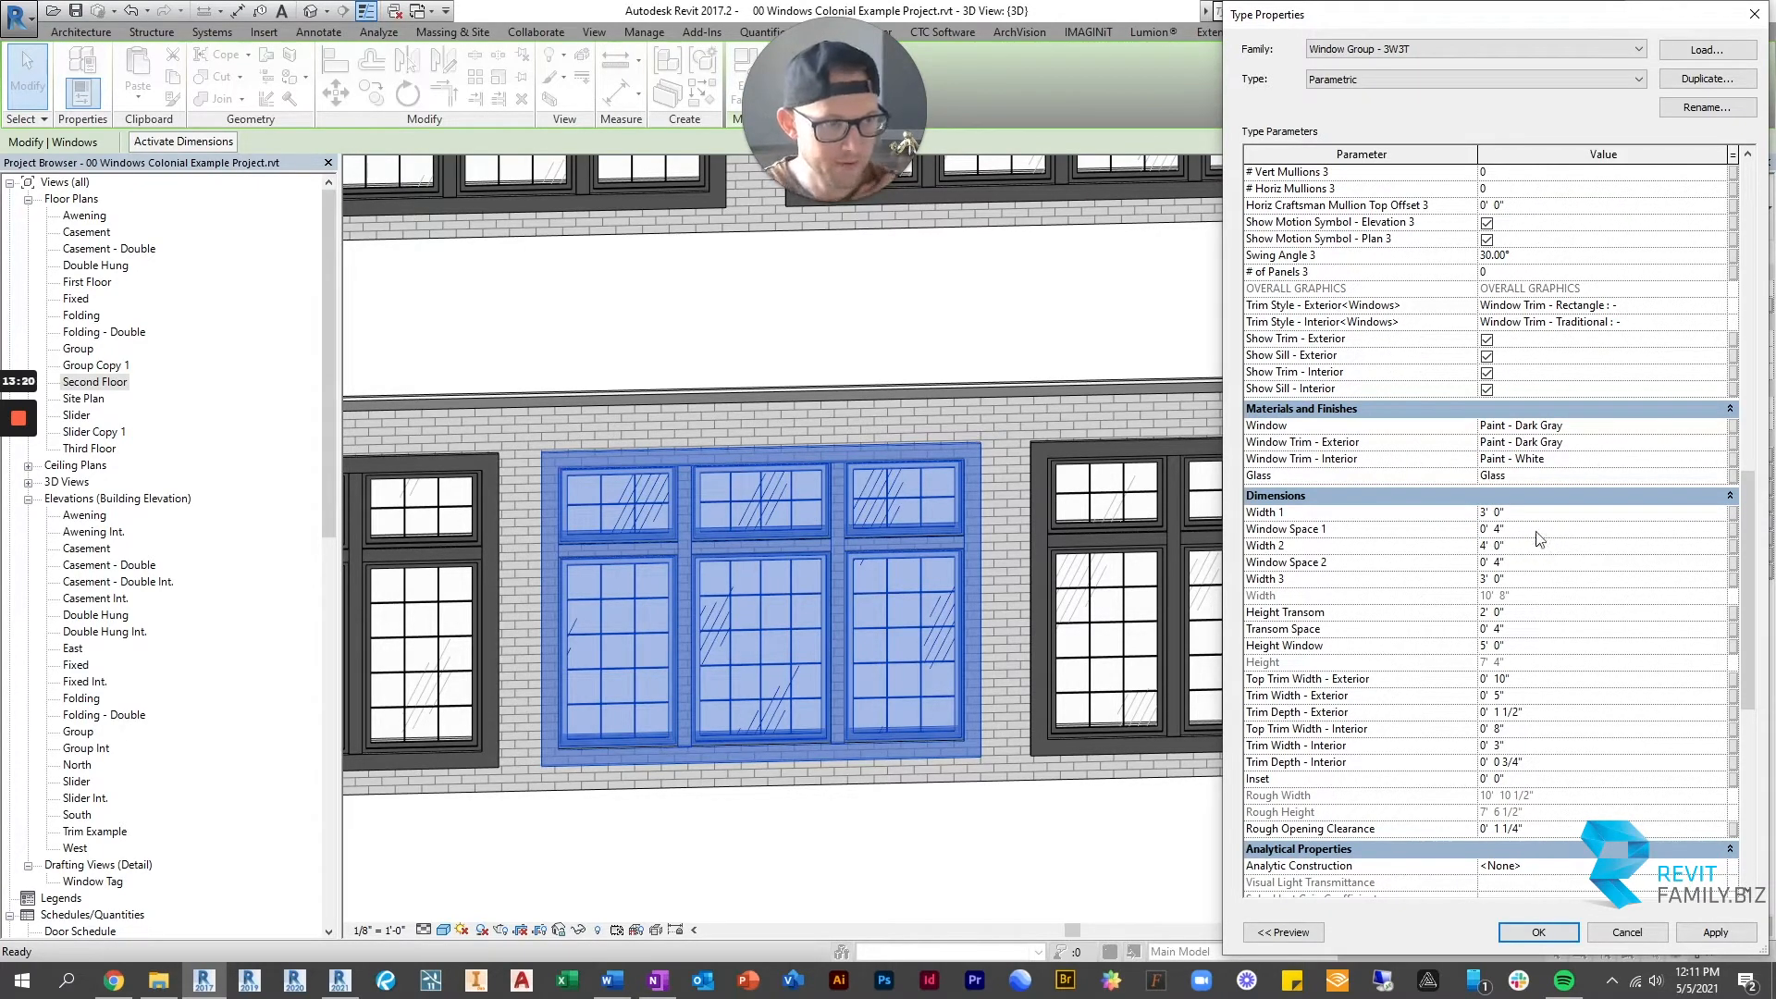
# Set Width 1 and Width 3 to 2' 6" and both Window Space 1 and Window Space 2 to 2".
pyautogui.click(1542, 514)
pyautogui.write('2')
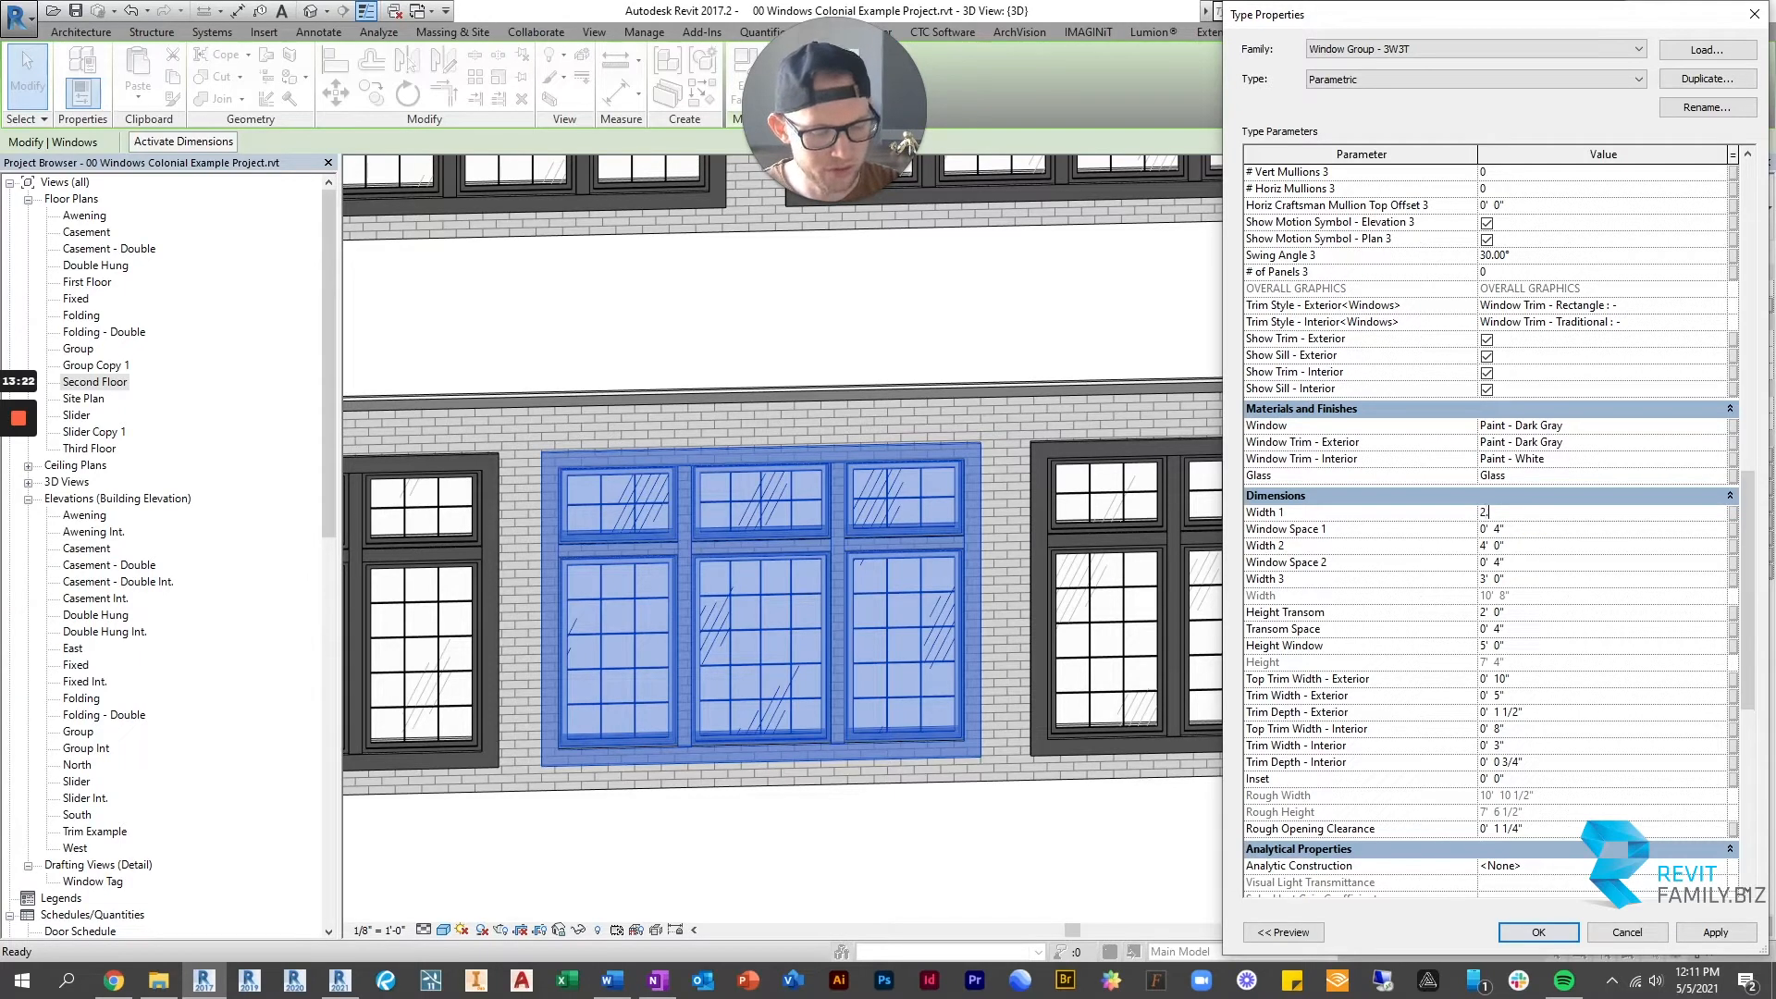
pyautogui.write('.5')
pyautogui.click(1517, 579)
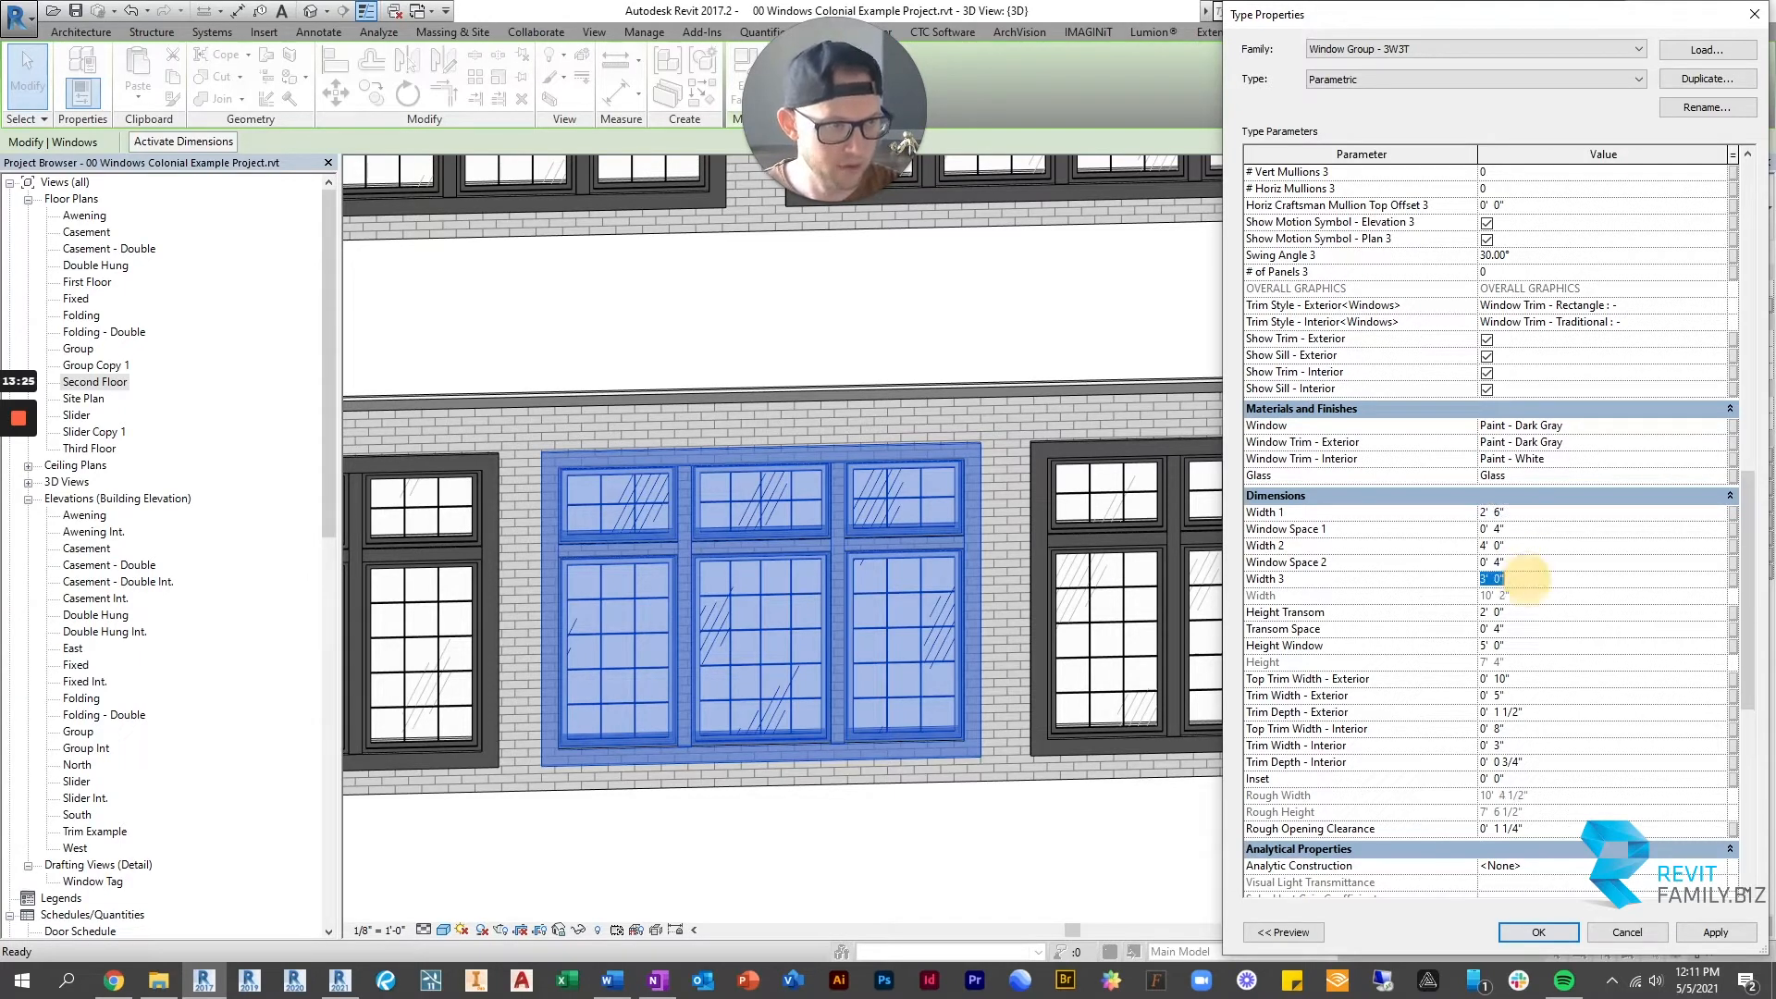
pyautogui.write('2.5')
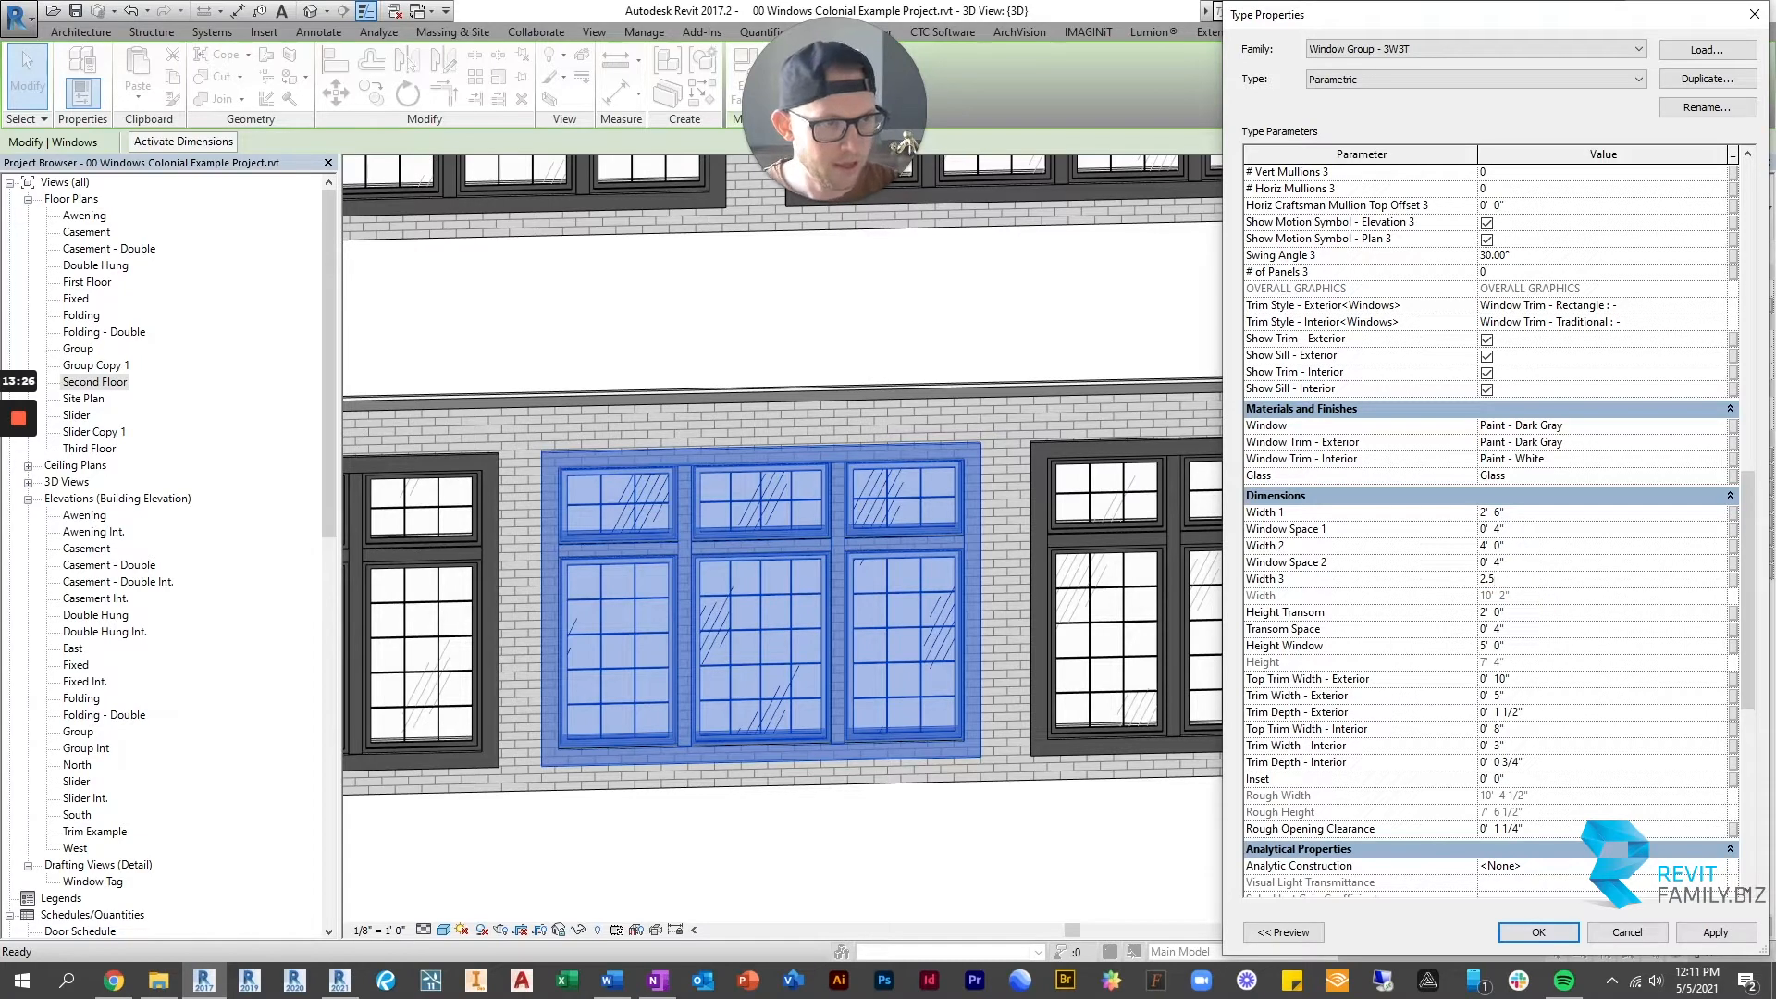
pyautogui.click(1543, 565)
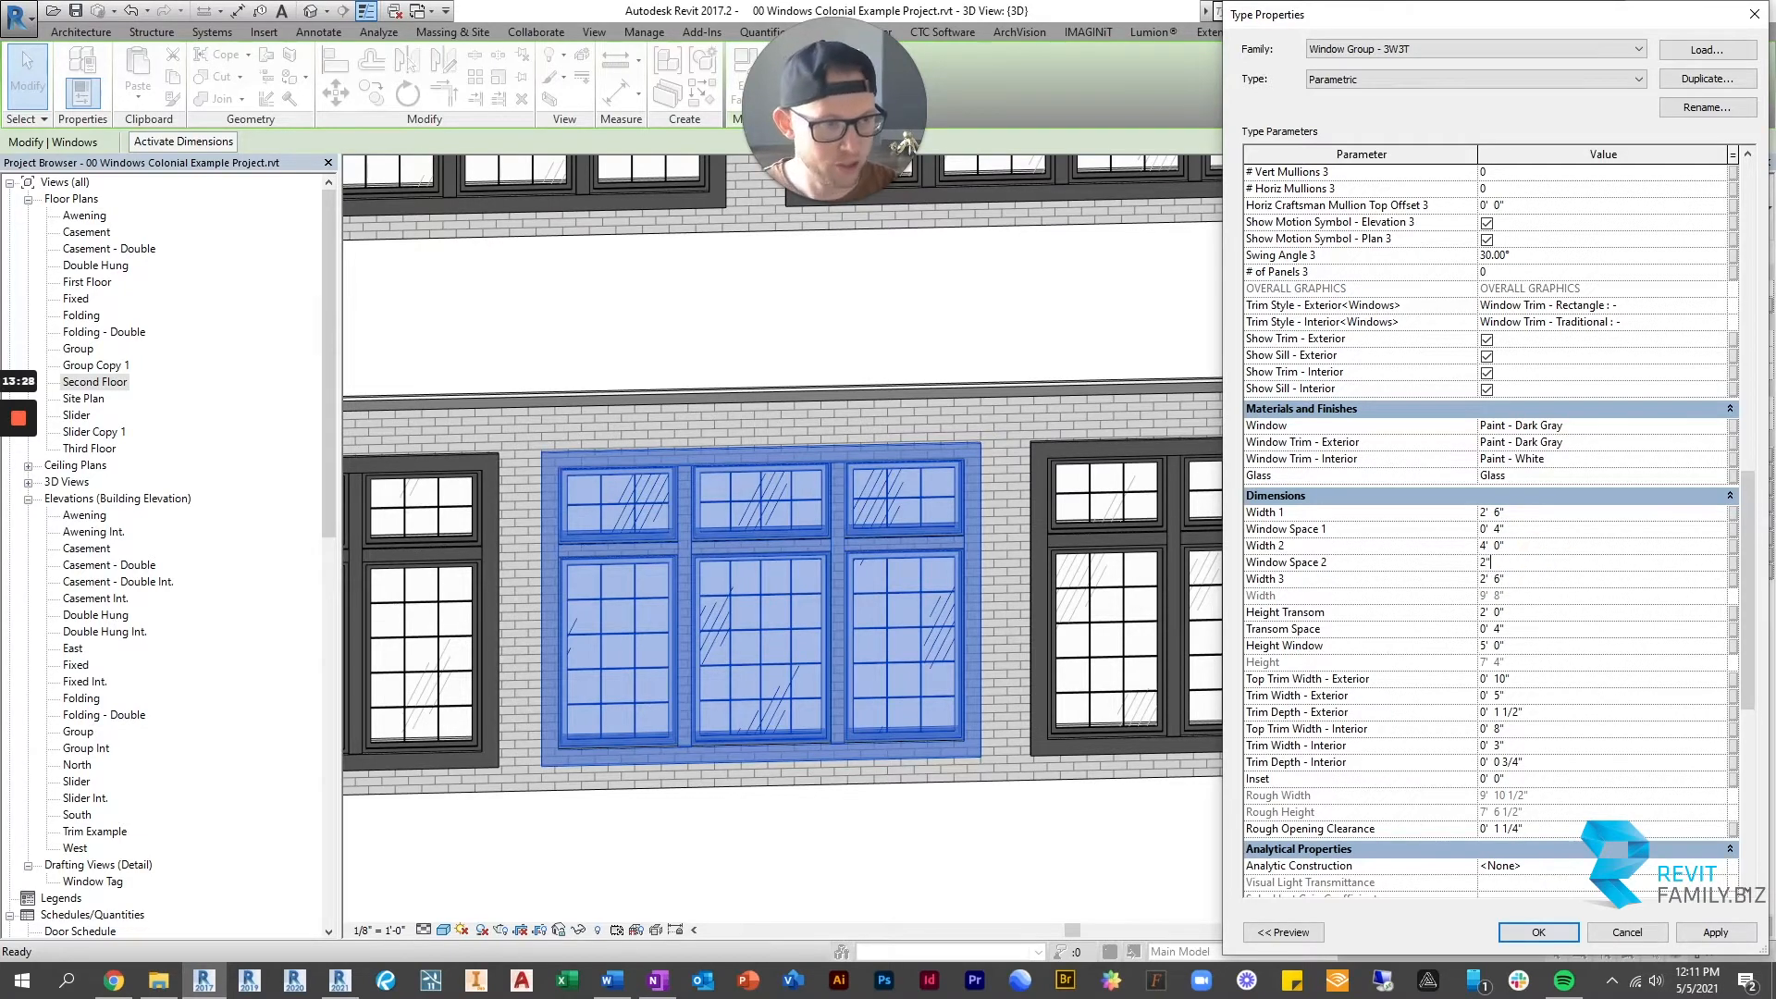
pyautogui.click(1528, 526)
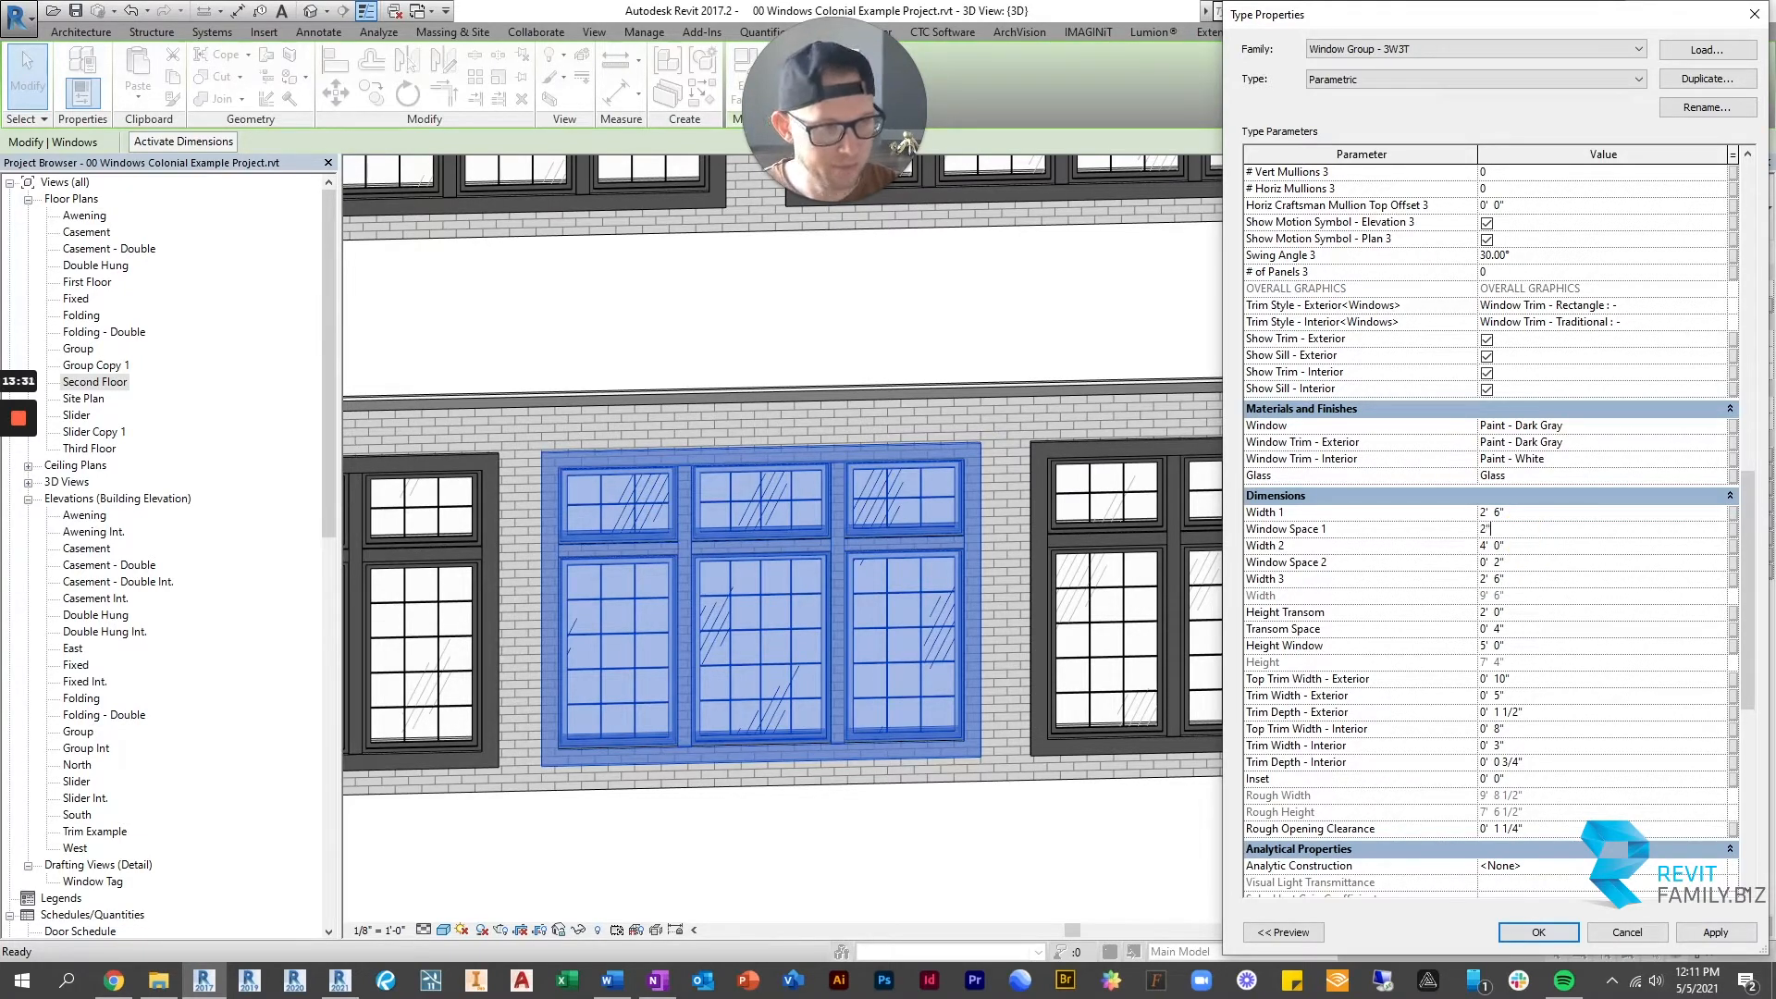
# Change the exterior trim style to Window Trim - Colonial, apply the type changes to the model and deselect the window group.
pyautogui.scroll(3, 1480, 567)
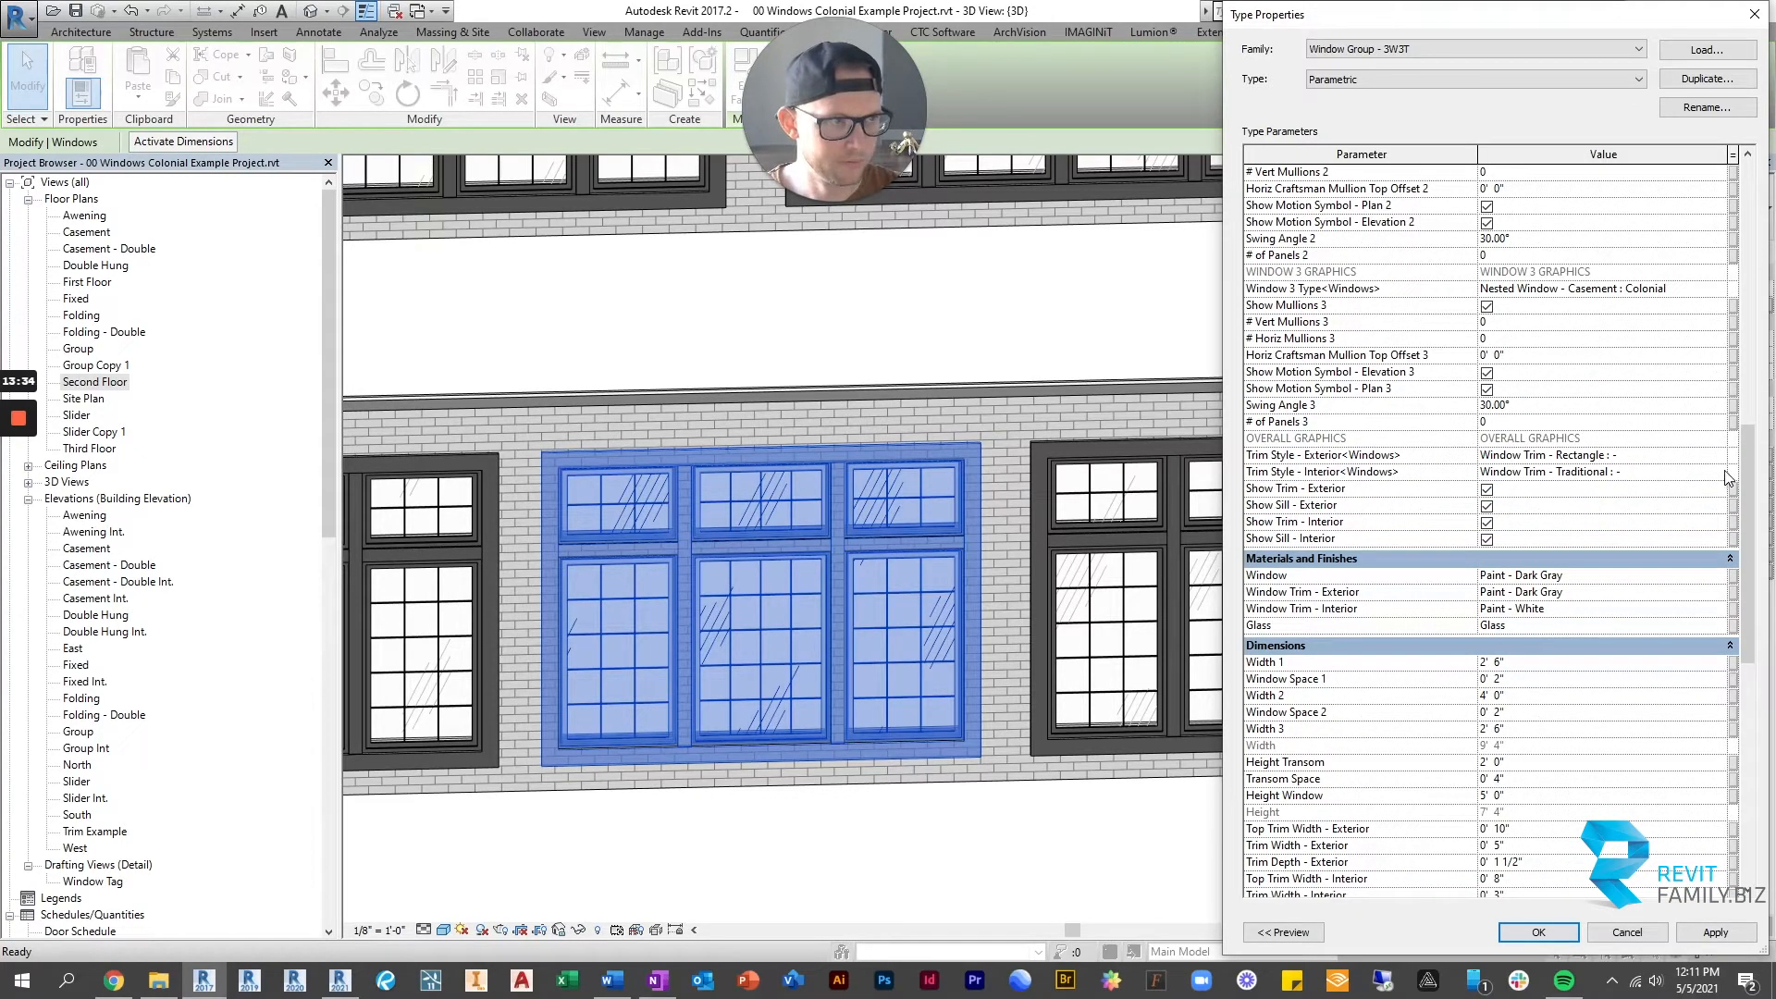
pyautogui.click(1720, 455)
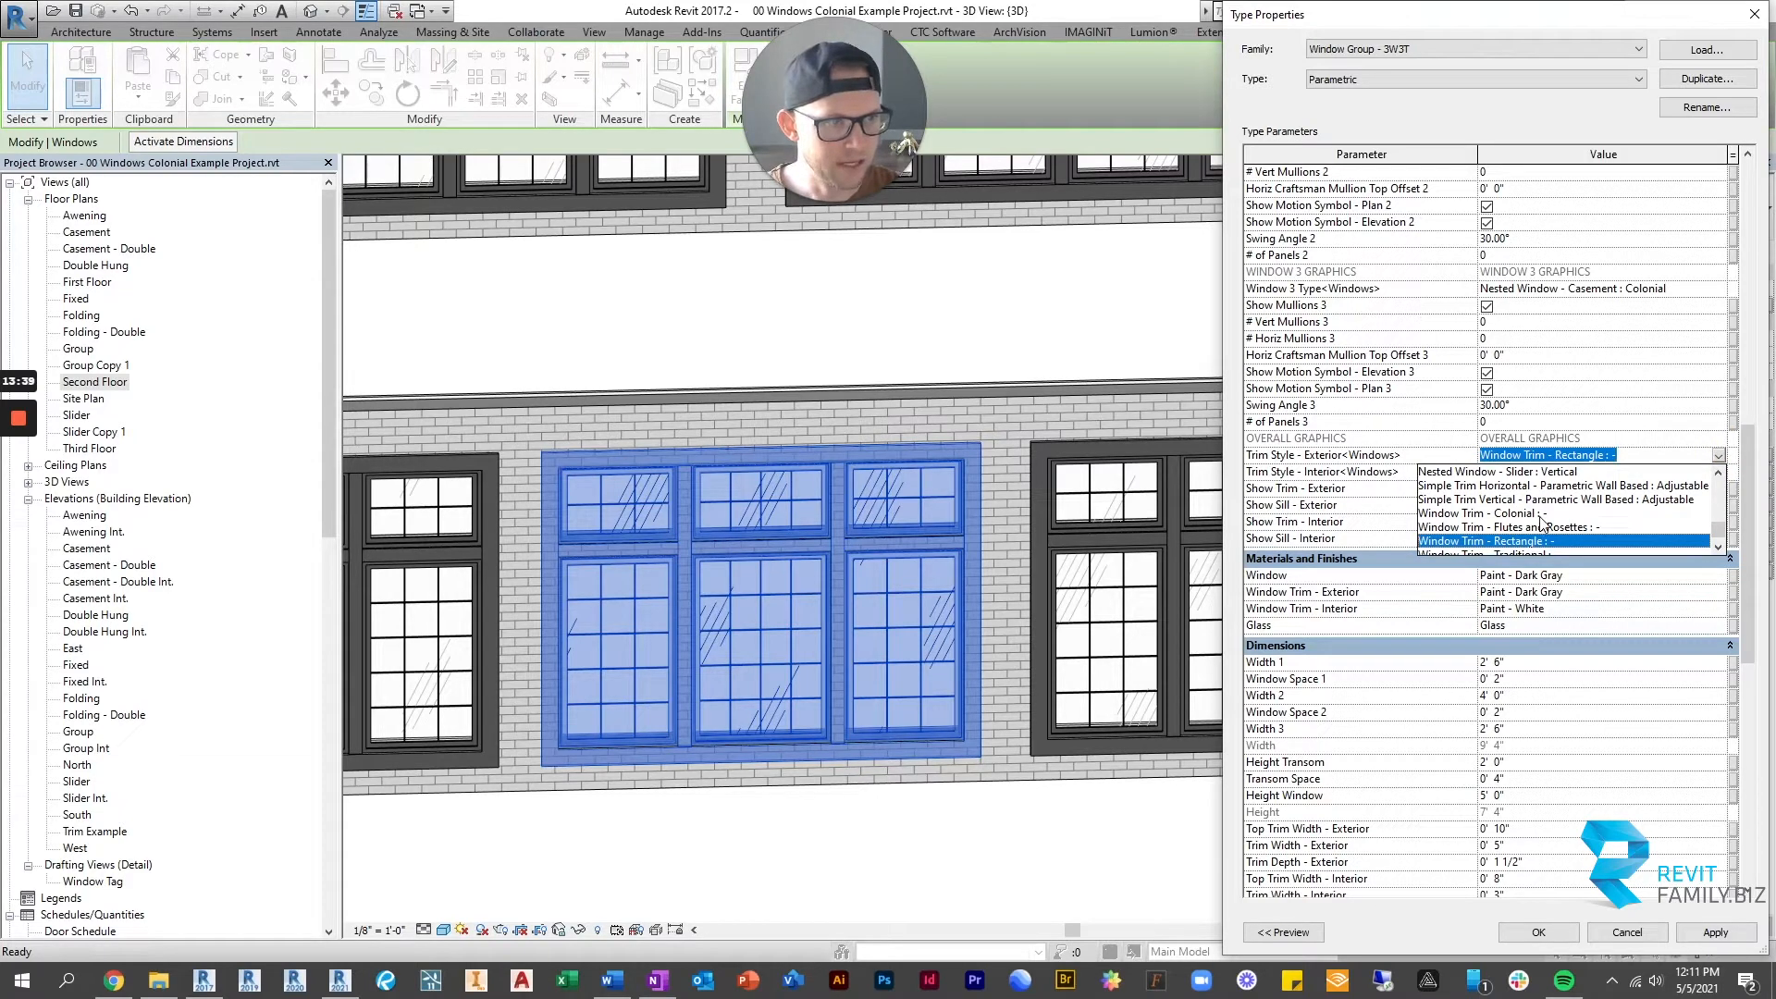
pyautogui.click(1530, 513)
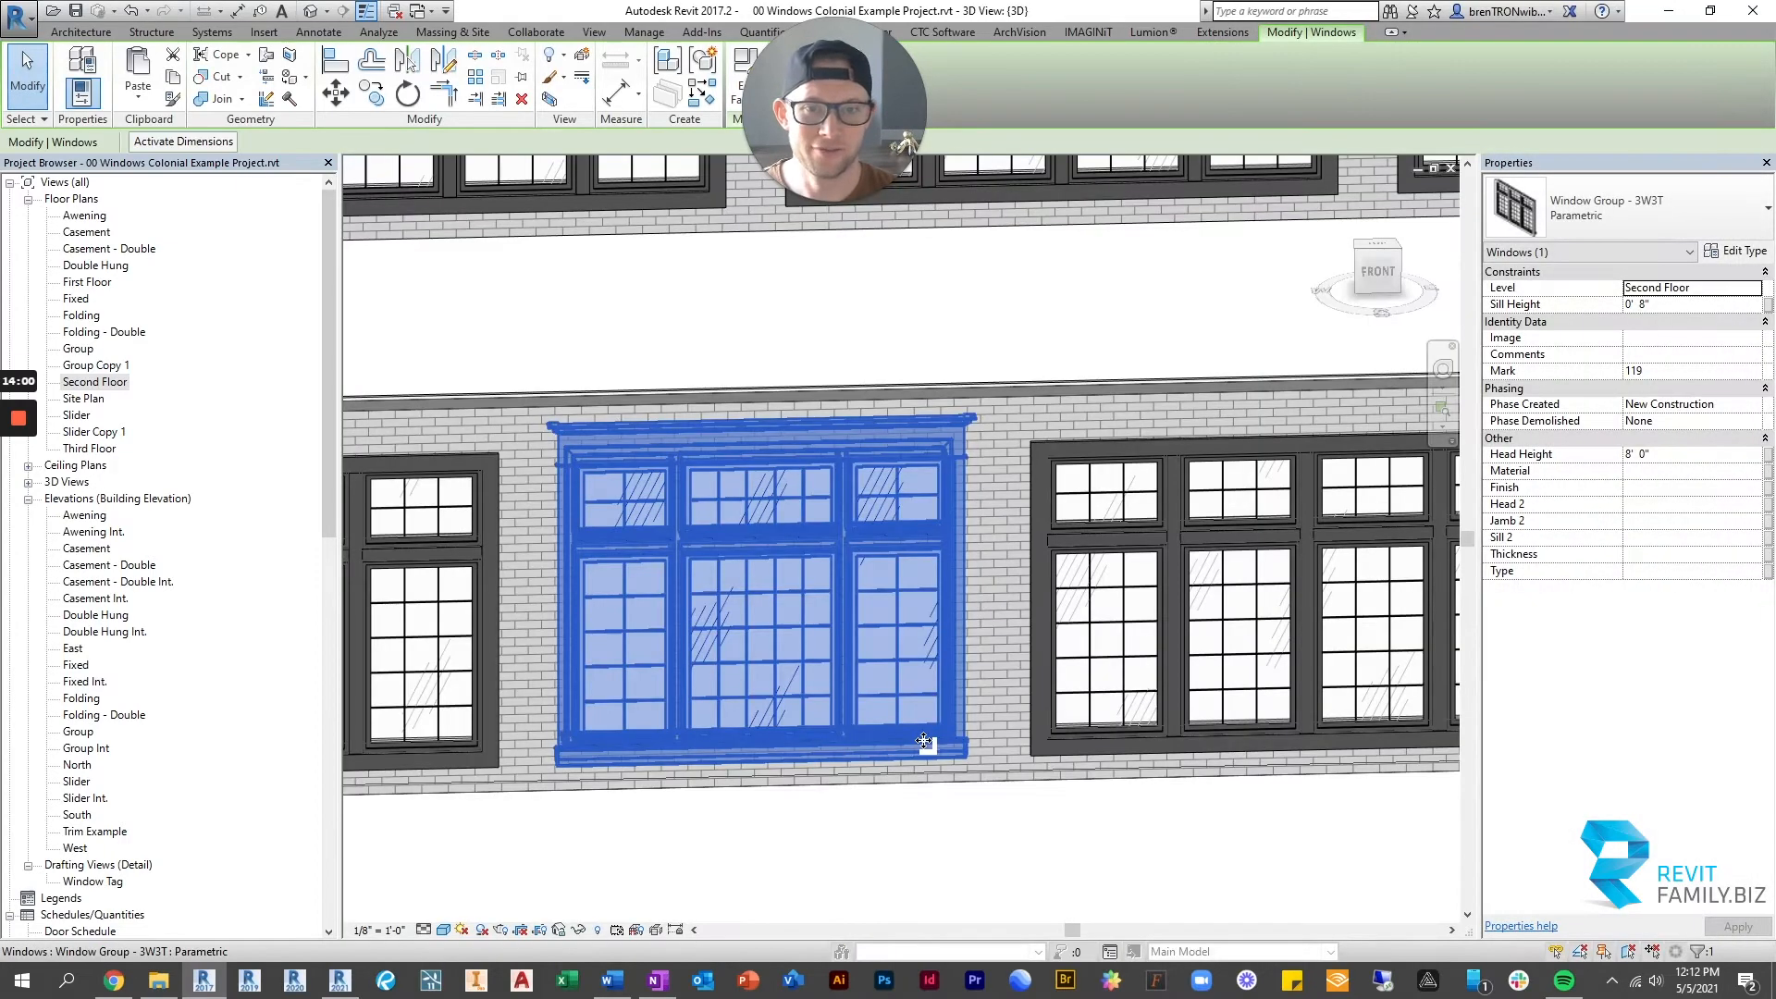
pyautogui.click(986, 325)
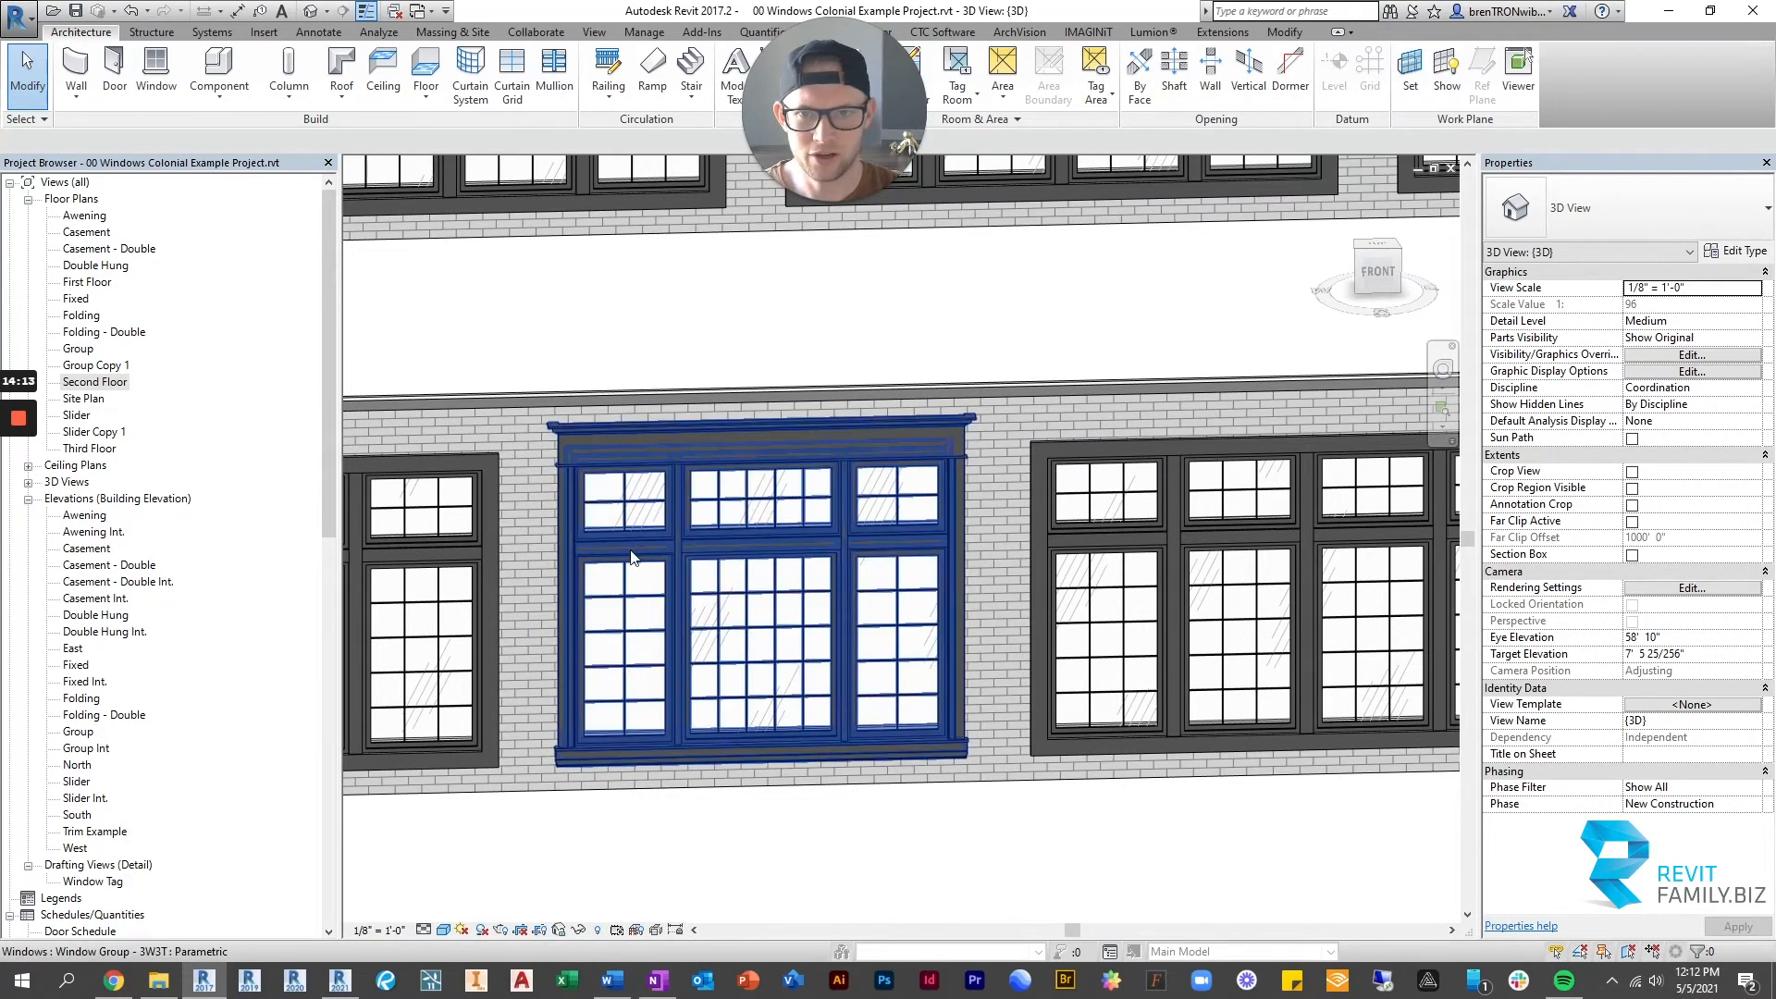
# Inspect the modified 3W3T window group's exterior trim and proportions in 3D, comparing it with the other window groups.
pyautogui.scroll(3, 685, 574)
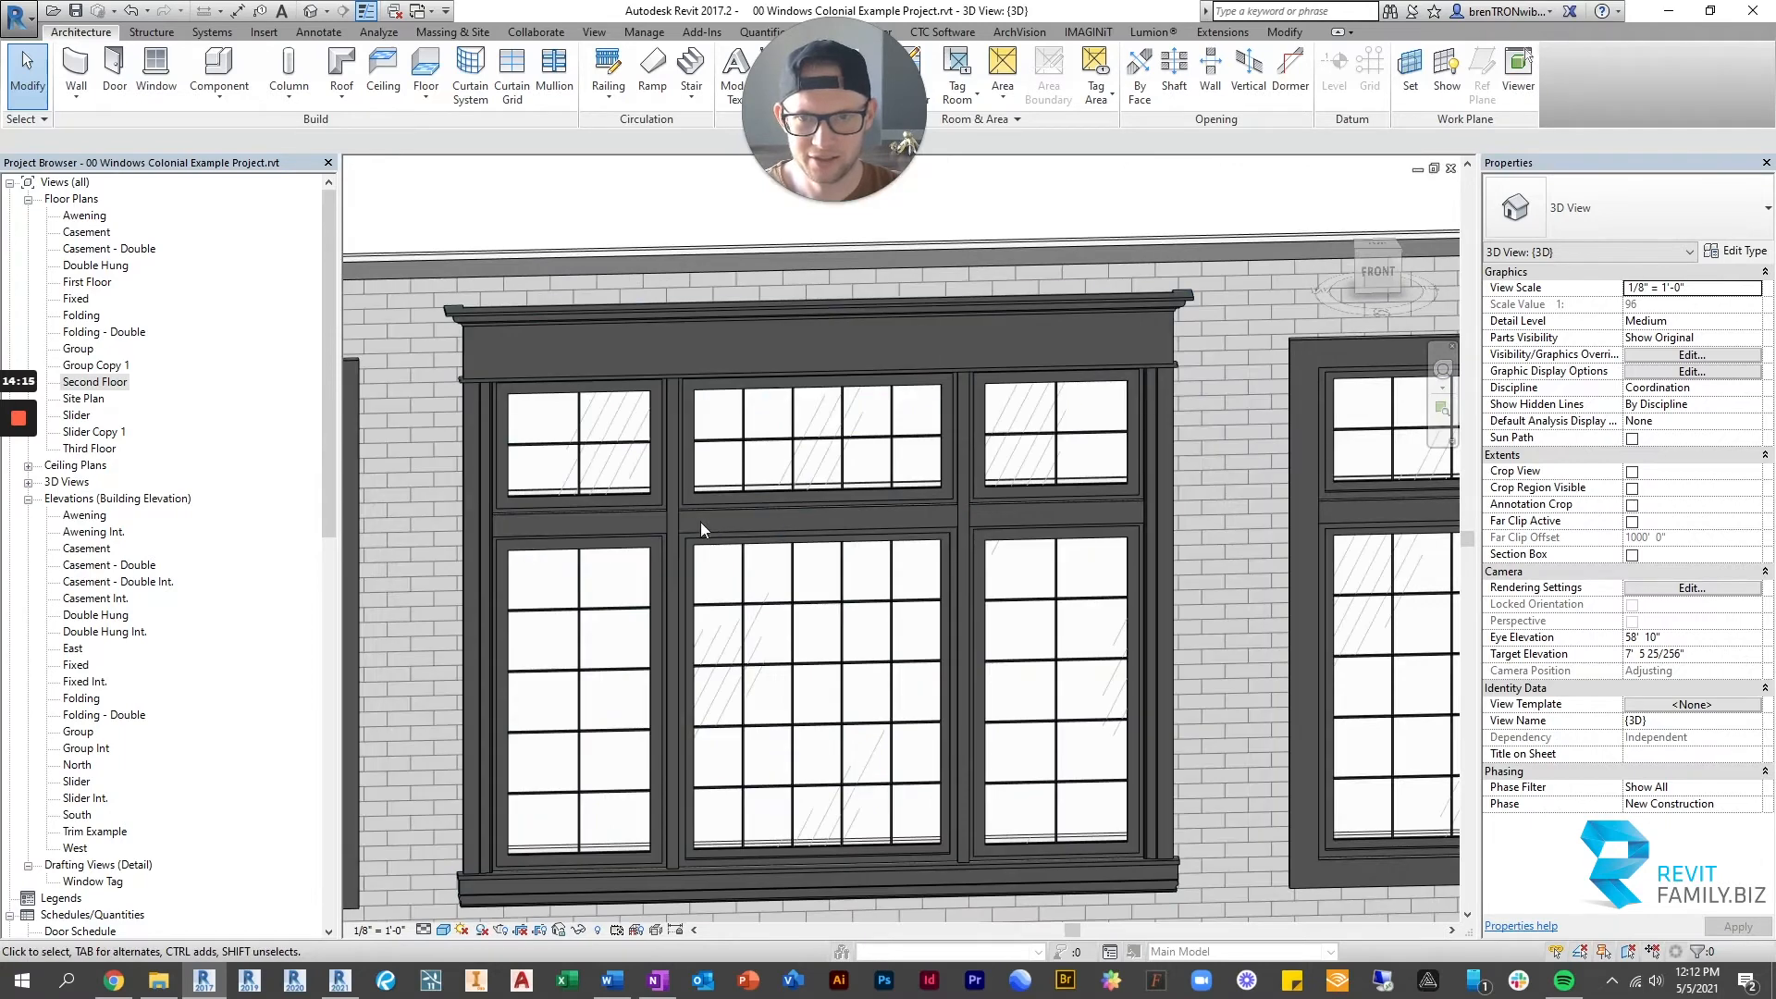
pyautogui.scroll(1, 677, 527)
pyautogui.scroll(-2, 876, 457)
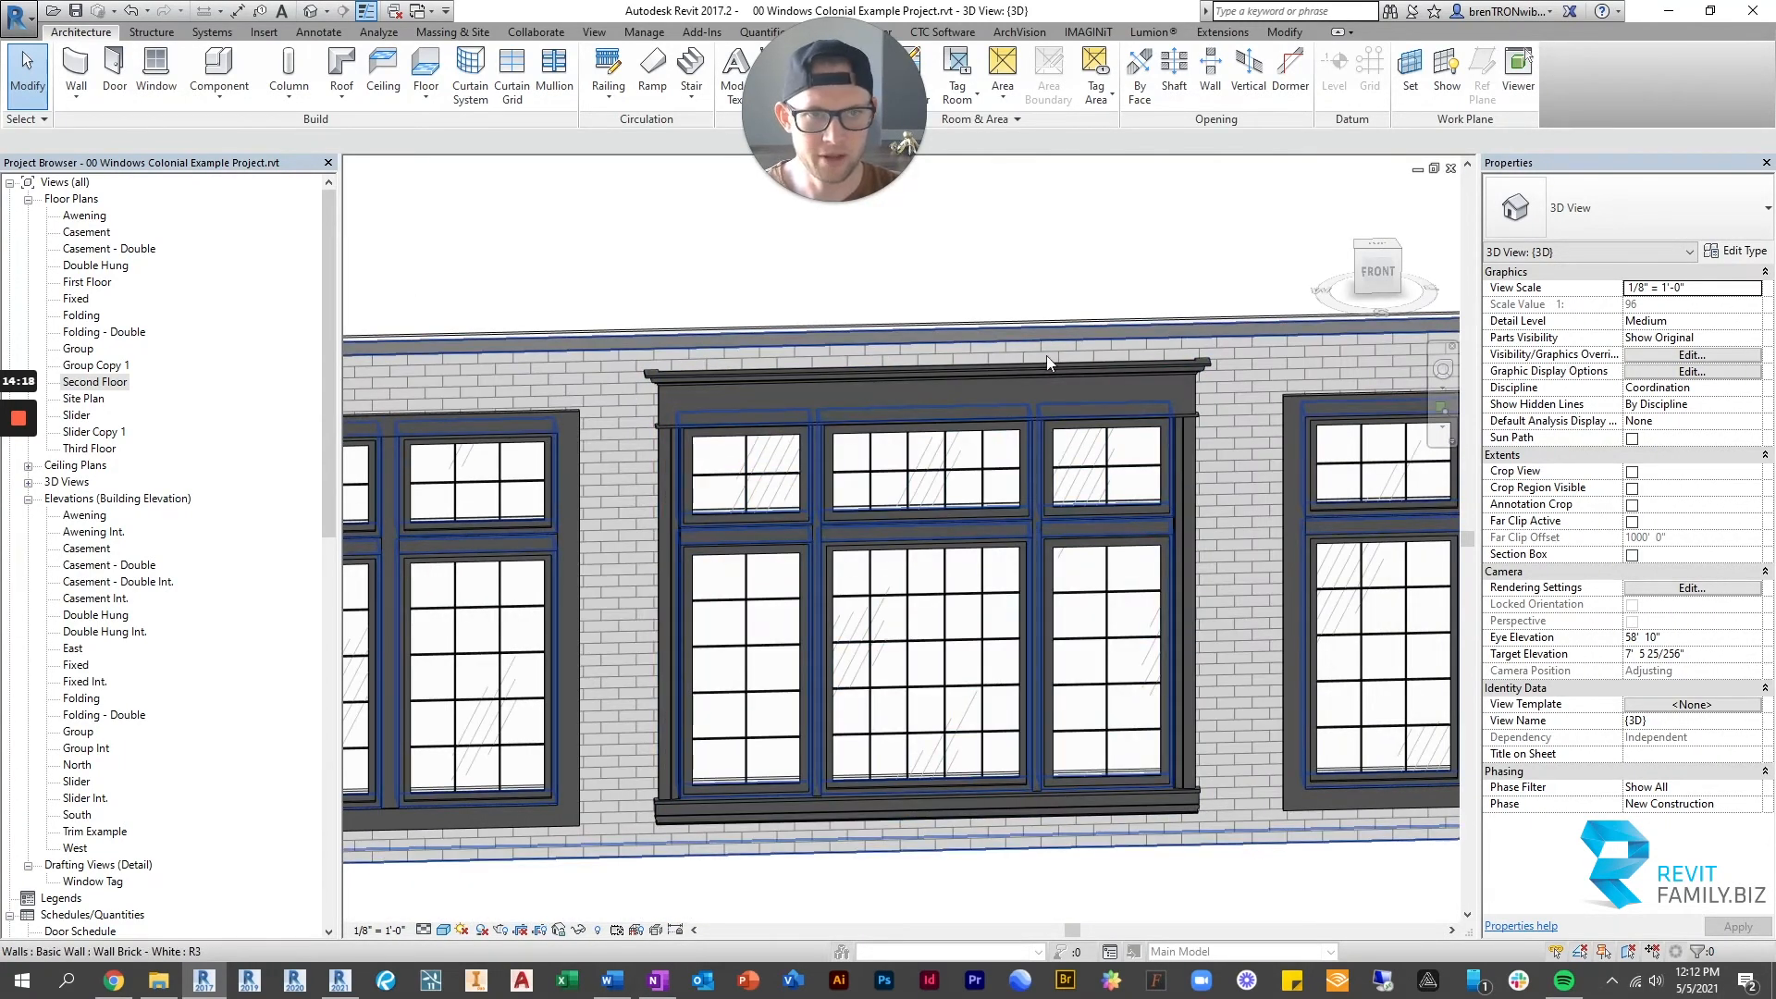
pyautogui.scroll(-2, 832, 648)
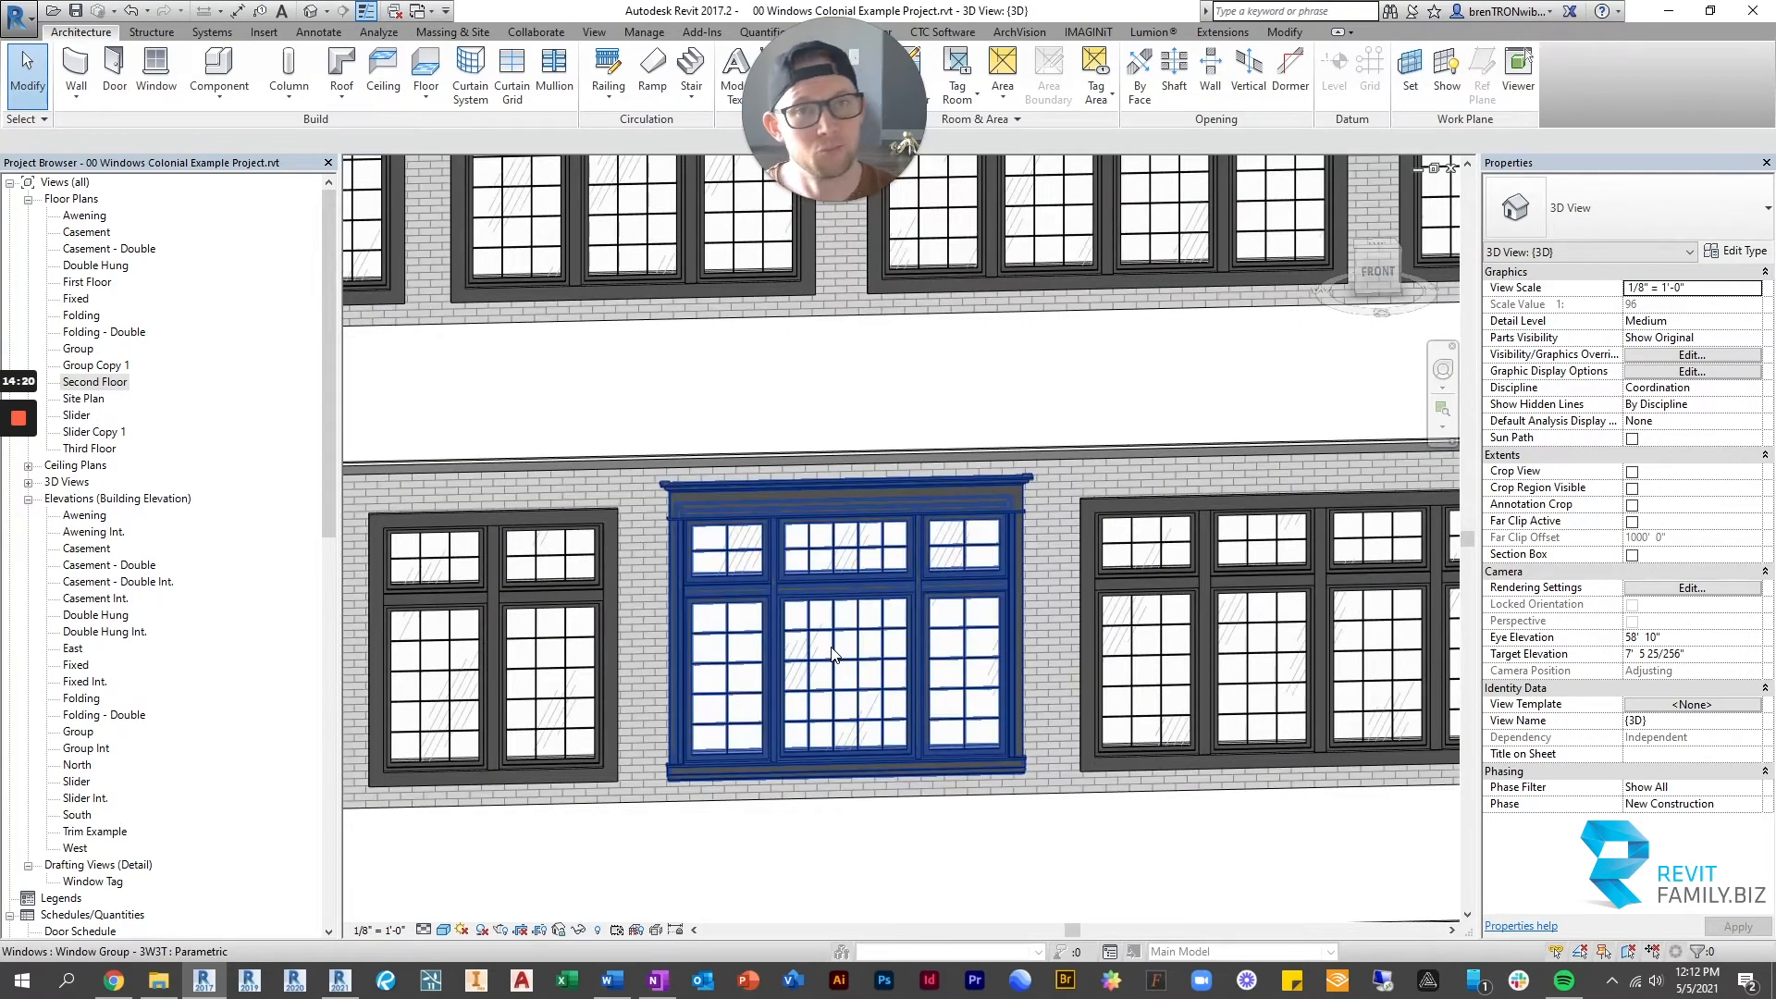
pyautogui.scroll(-4, 839, 299)
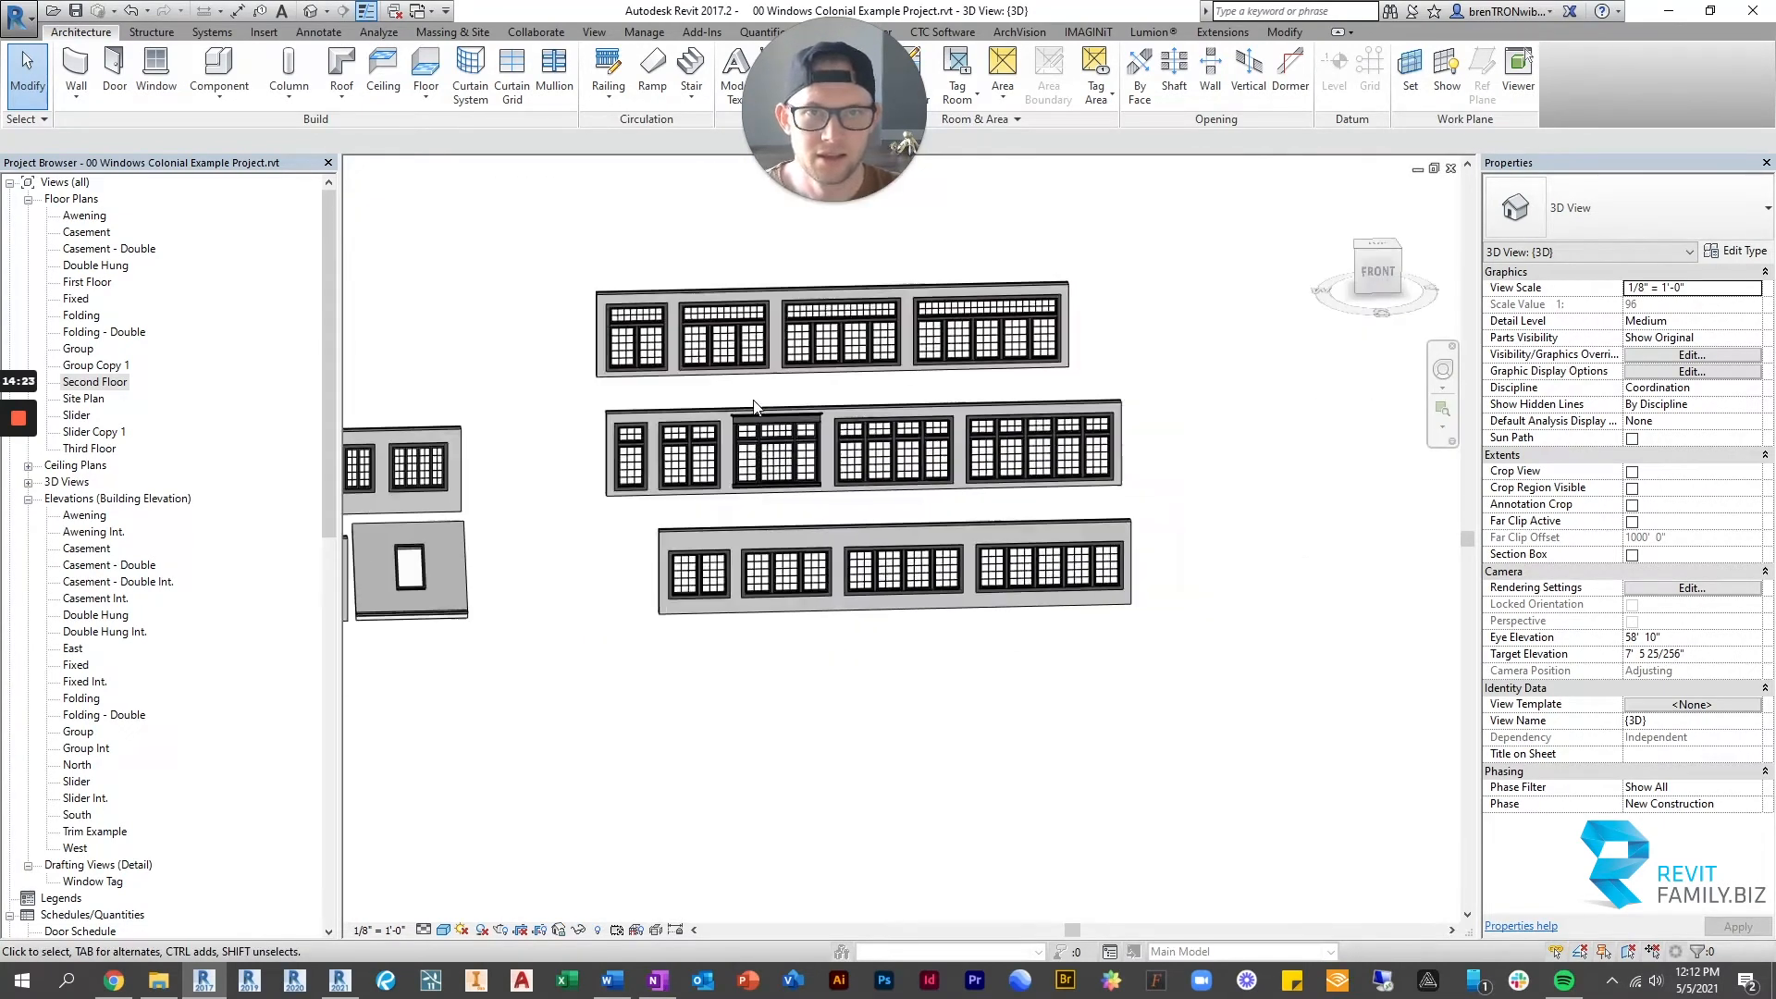
pyautogui.scroll(-2, 754, 407)
pyautogui.keyDown('shift'); pyautogui.moveTo(754, 407); pyautogui.dragTo(840, 457, button='middle'); pyautogui.keyUp('shift')
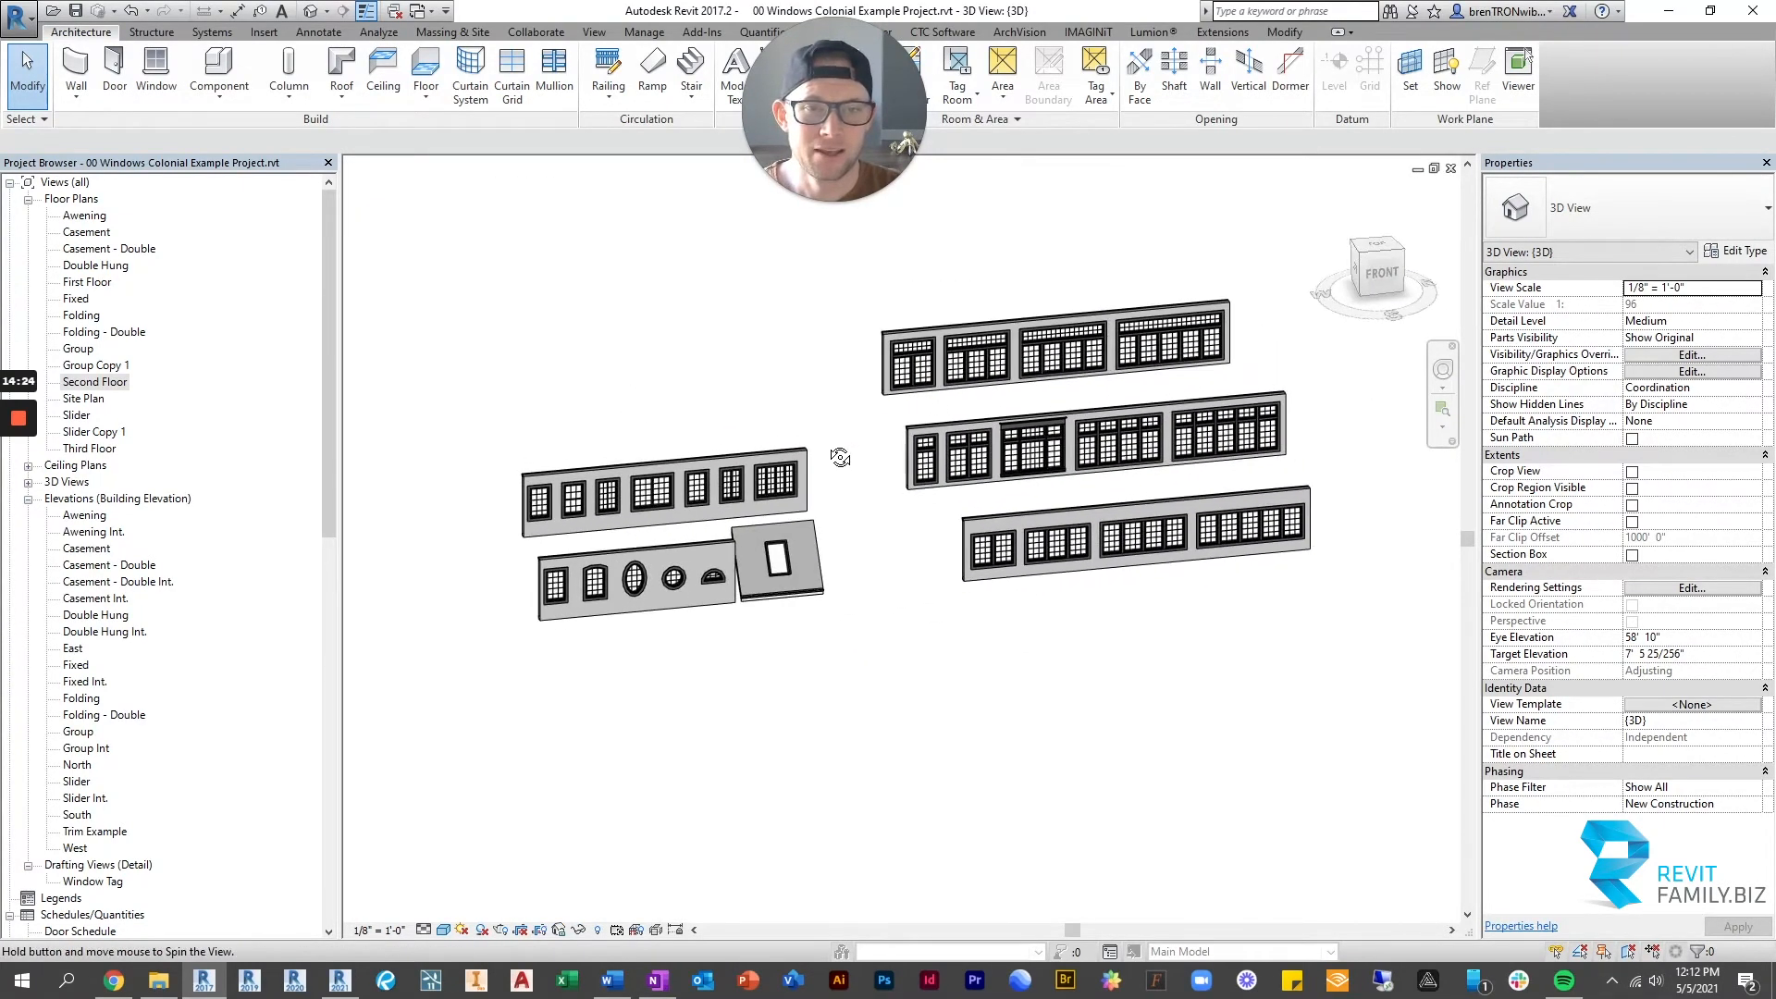
pyautogui.moveTo(1023, 430); pyautogui.dragTo(988, 470, button='middle')
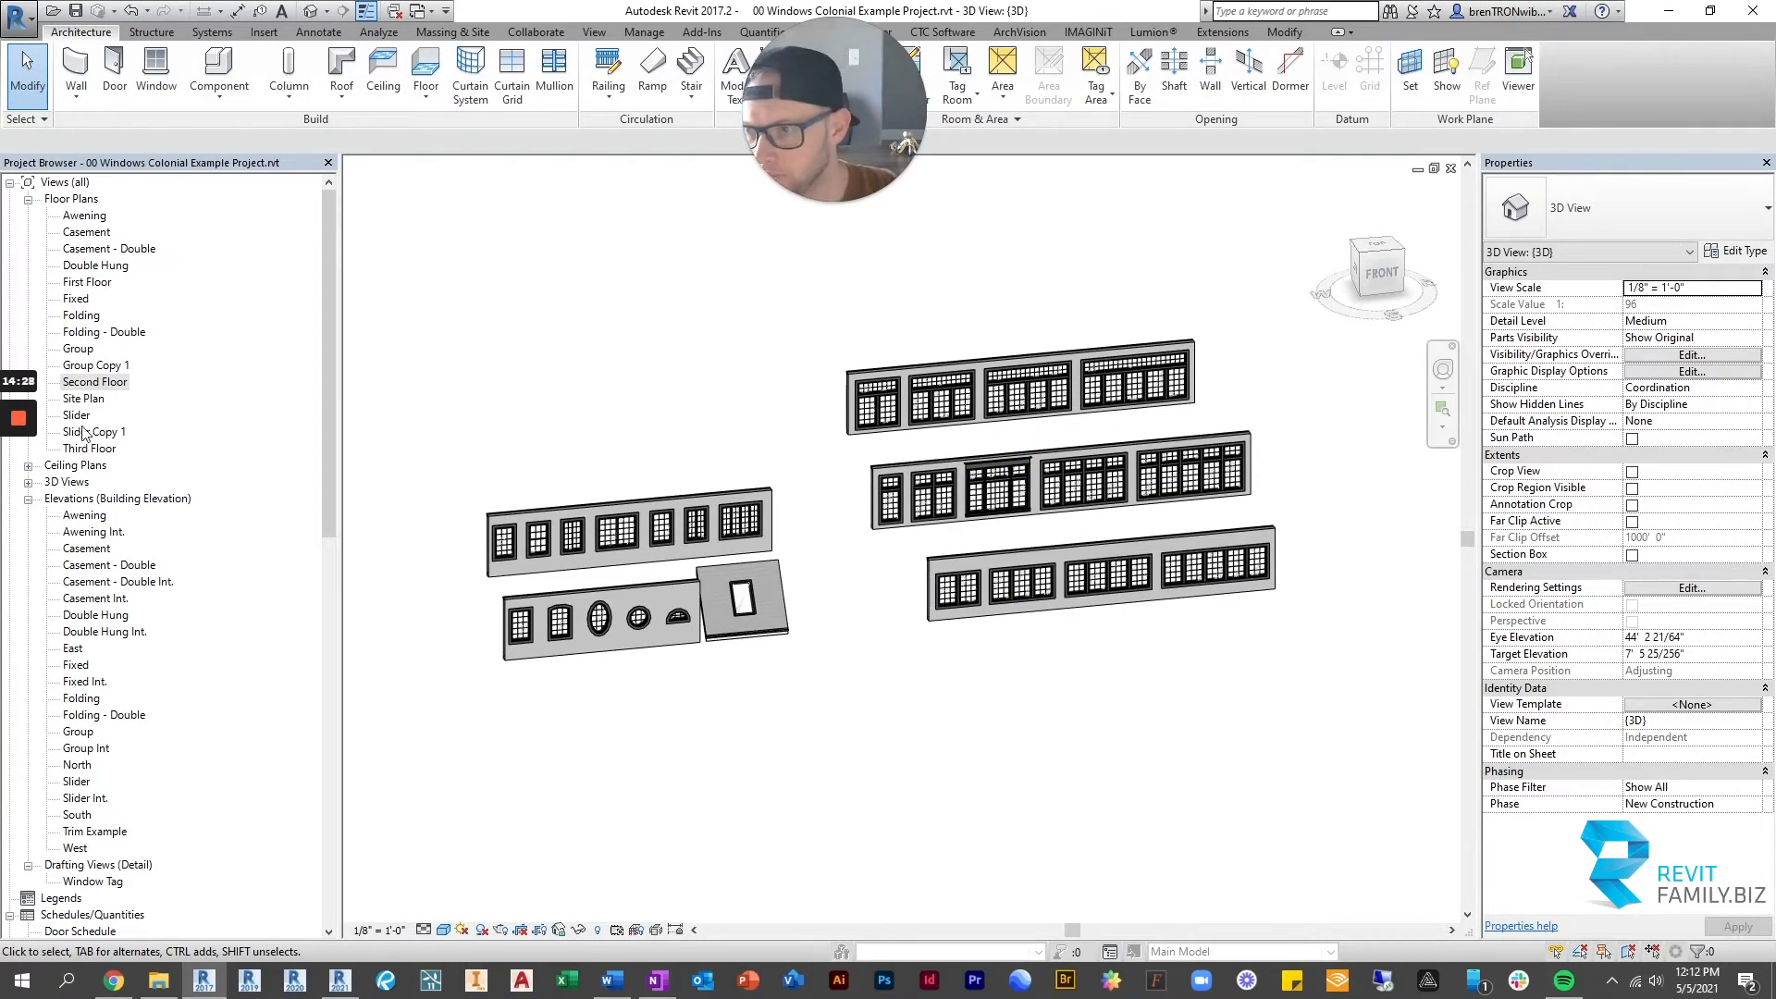
# Open the Second Floor plan and locate the modified 3W3T window group in the wall.
pyautogui.doubleClick(84, 382)
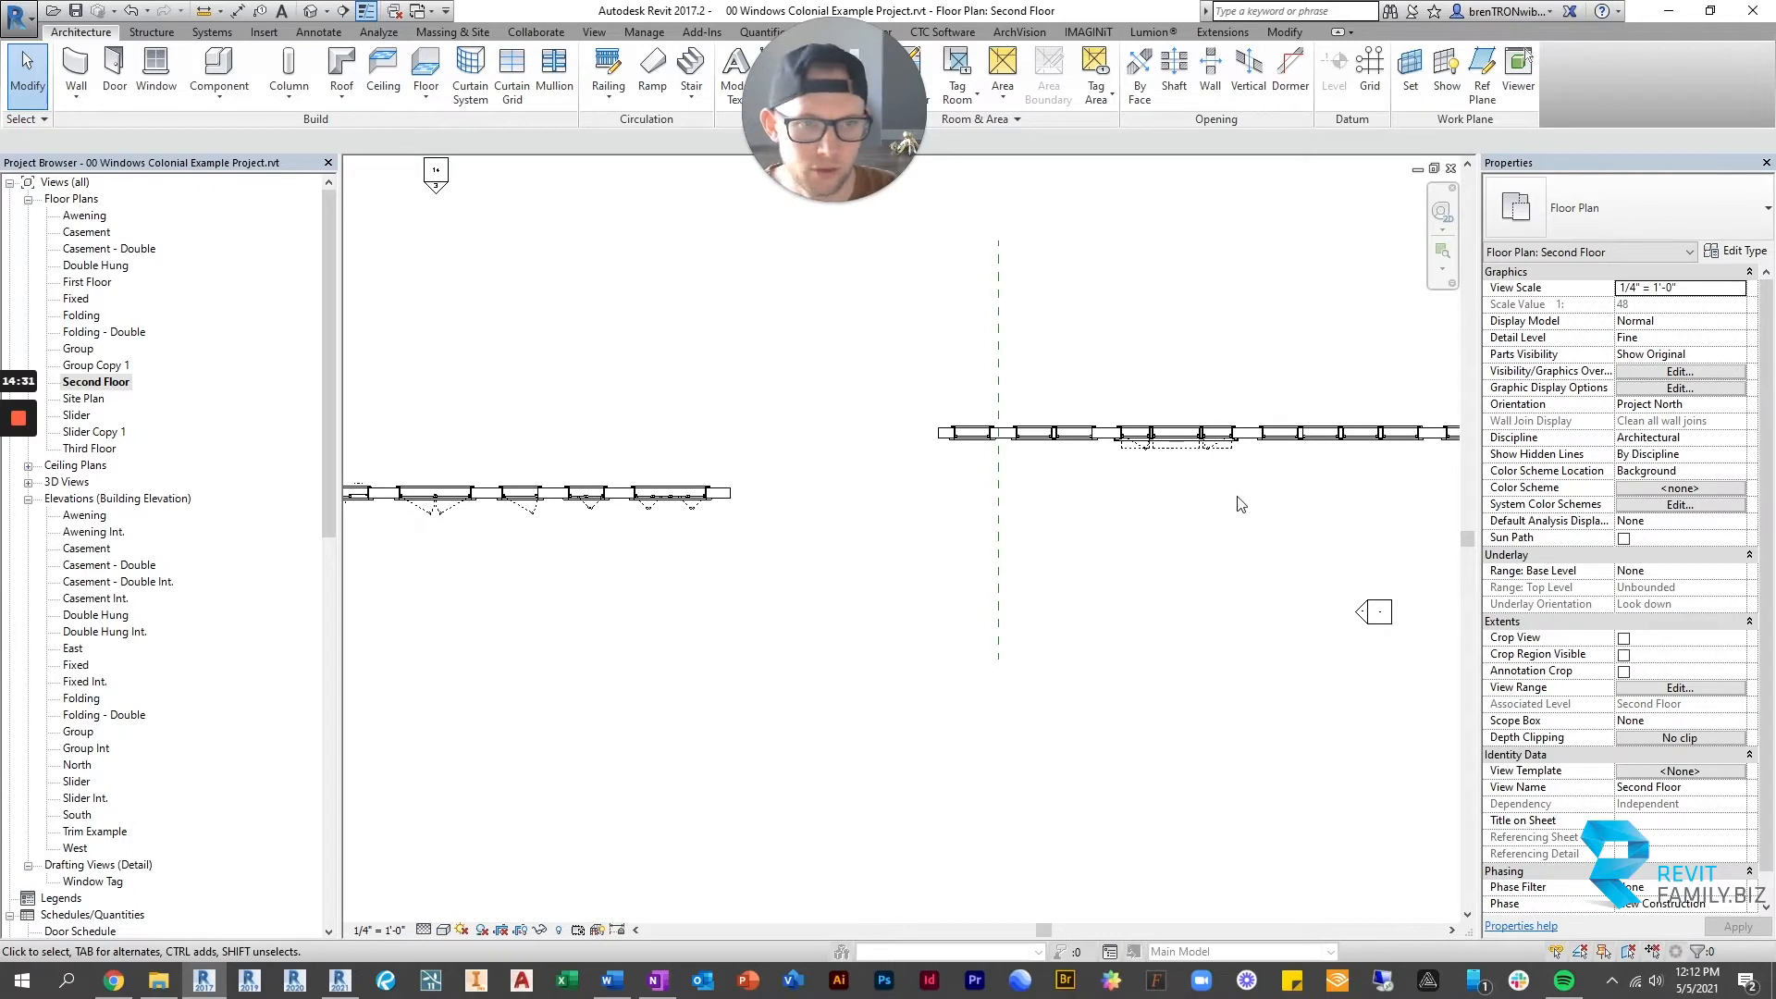
pyautogui.scroll(2, 1203, 471)
pyautogui.moveTo(1198, 464); pyautogui.dragTo(932, 526, button='middle')
pyautogui.scroll(4, 925, 490)
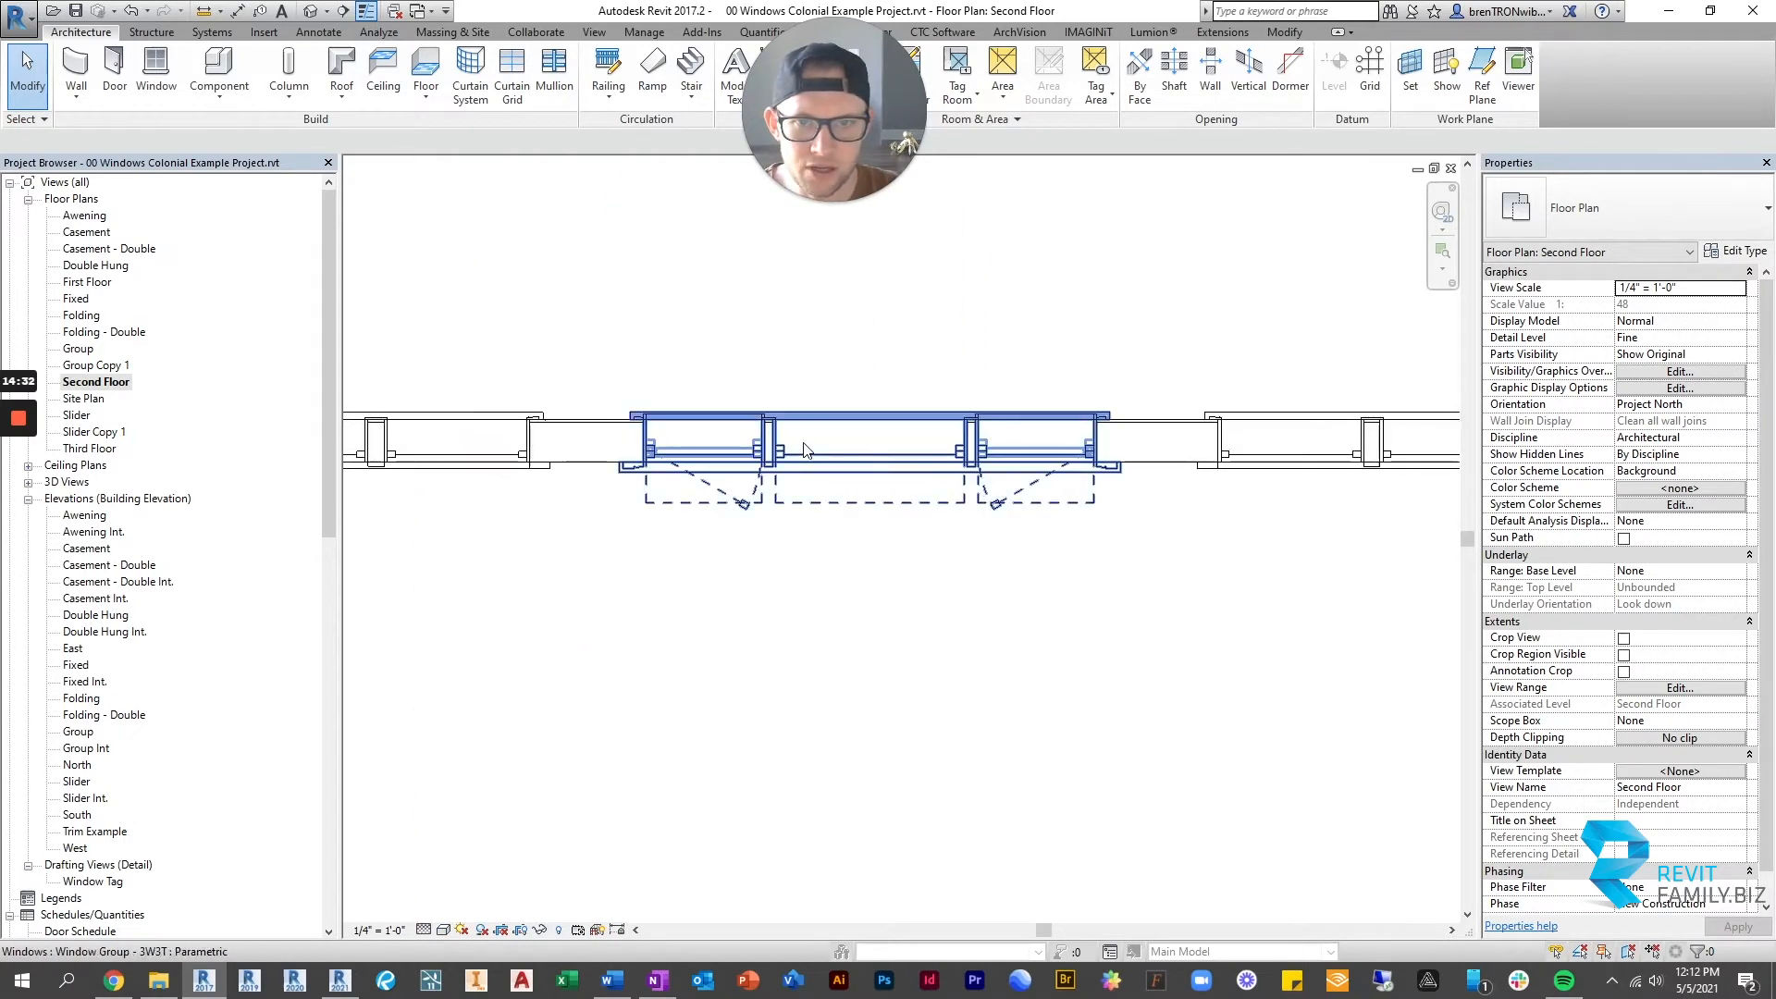
pyautogui.moveTo(804, 474); pyautogui.dragTo(814, 545, button='middle')
pyautogui.scroll(1, 814, 552)
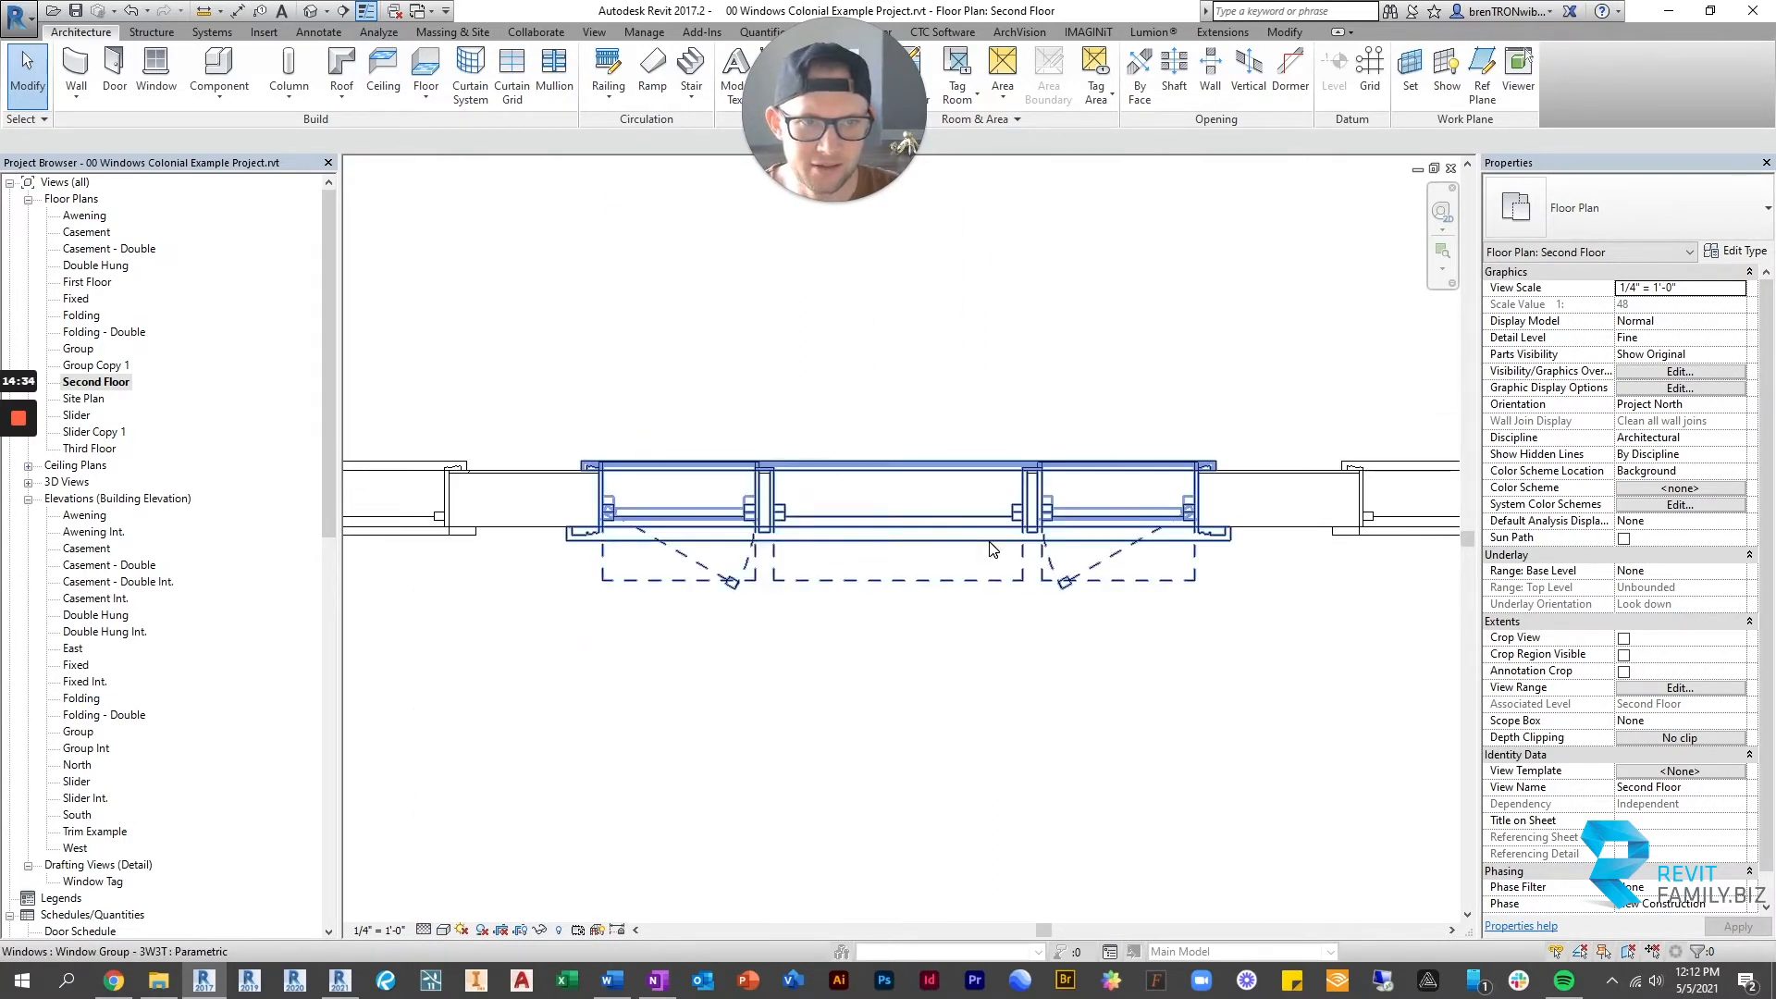
# Examine the 3W3T window group's plan swing symbols, dashed outlines and trim alongside the neighbouring window groups.
pyautogui.scroll(-1, 833, 536)
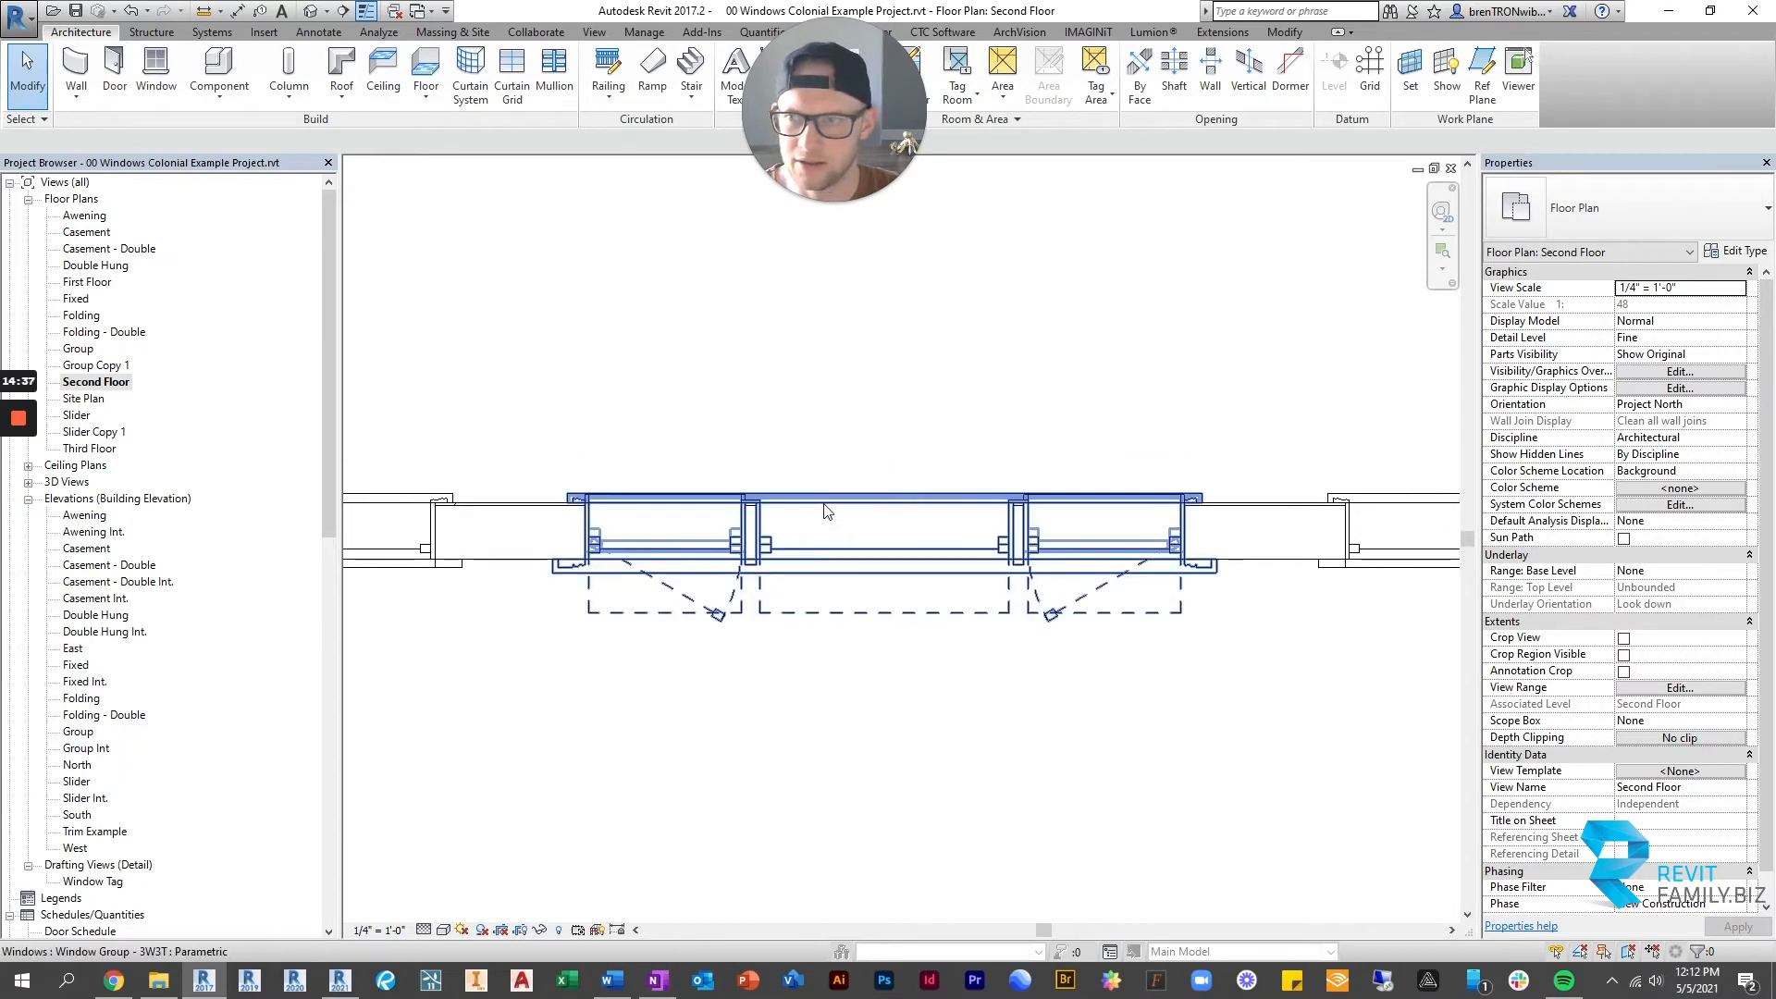
pyautogui.scroll(-1, 814, 468)
pyautogui.scroll(-4, 855, 475)
pyautogui.scroll(4, 860, 548)
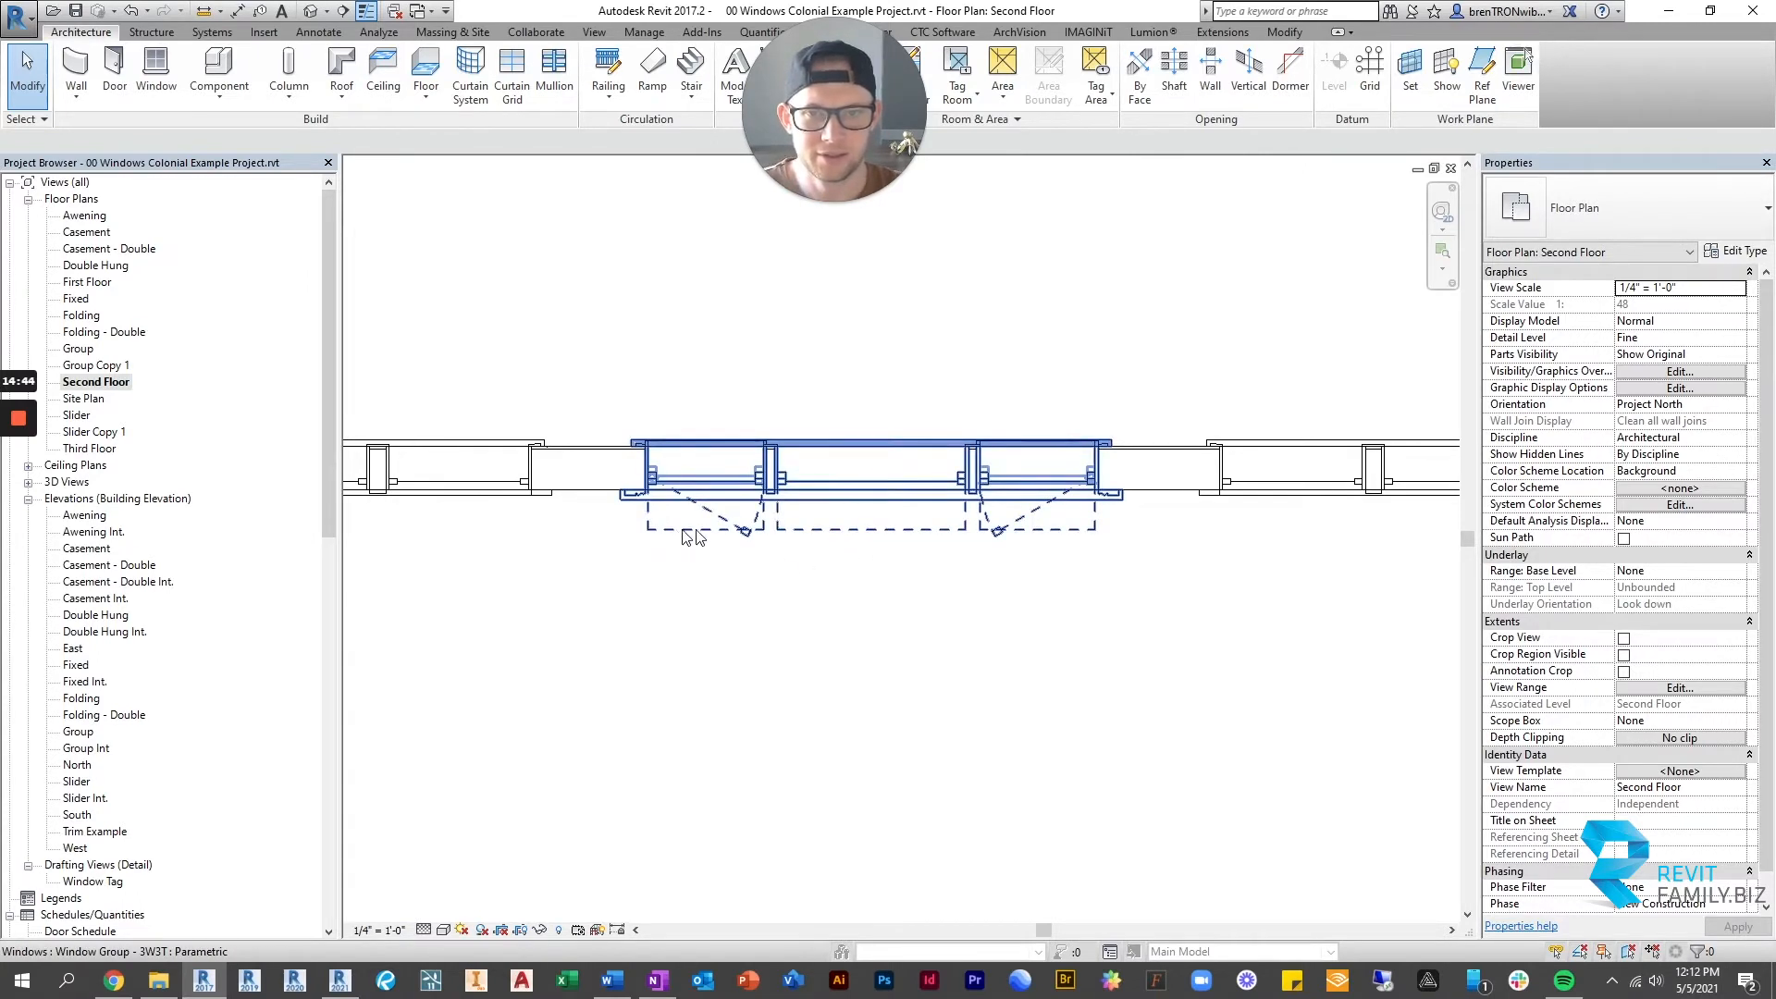
pyautogui.scroll(2, 692, 541)
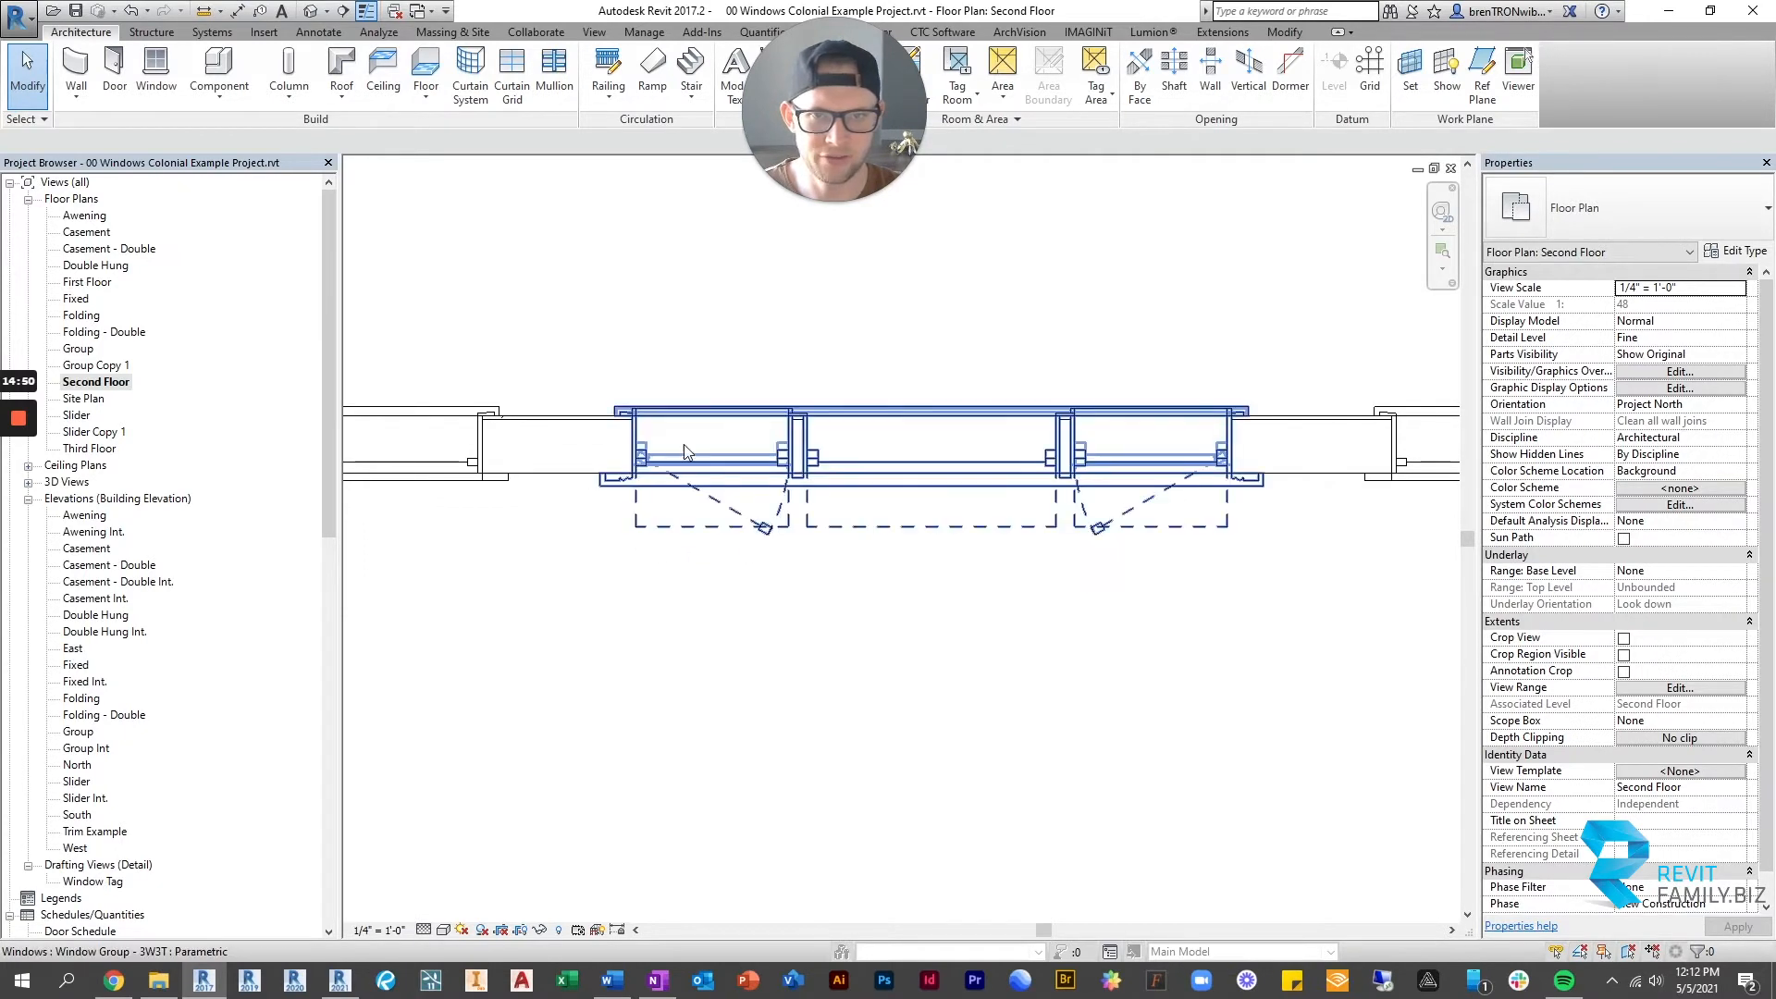
pyautogui.scroll(3, 728, 457)
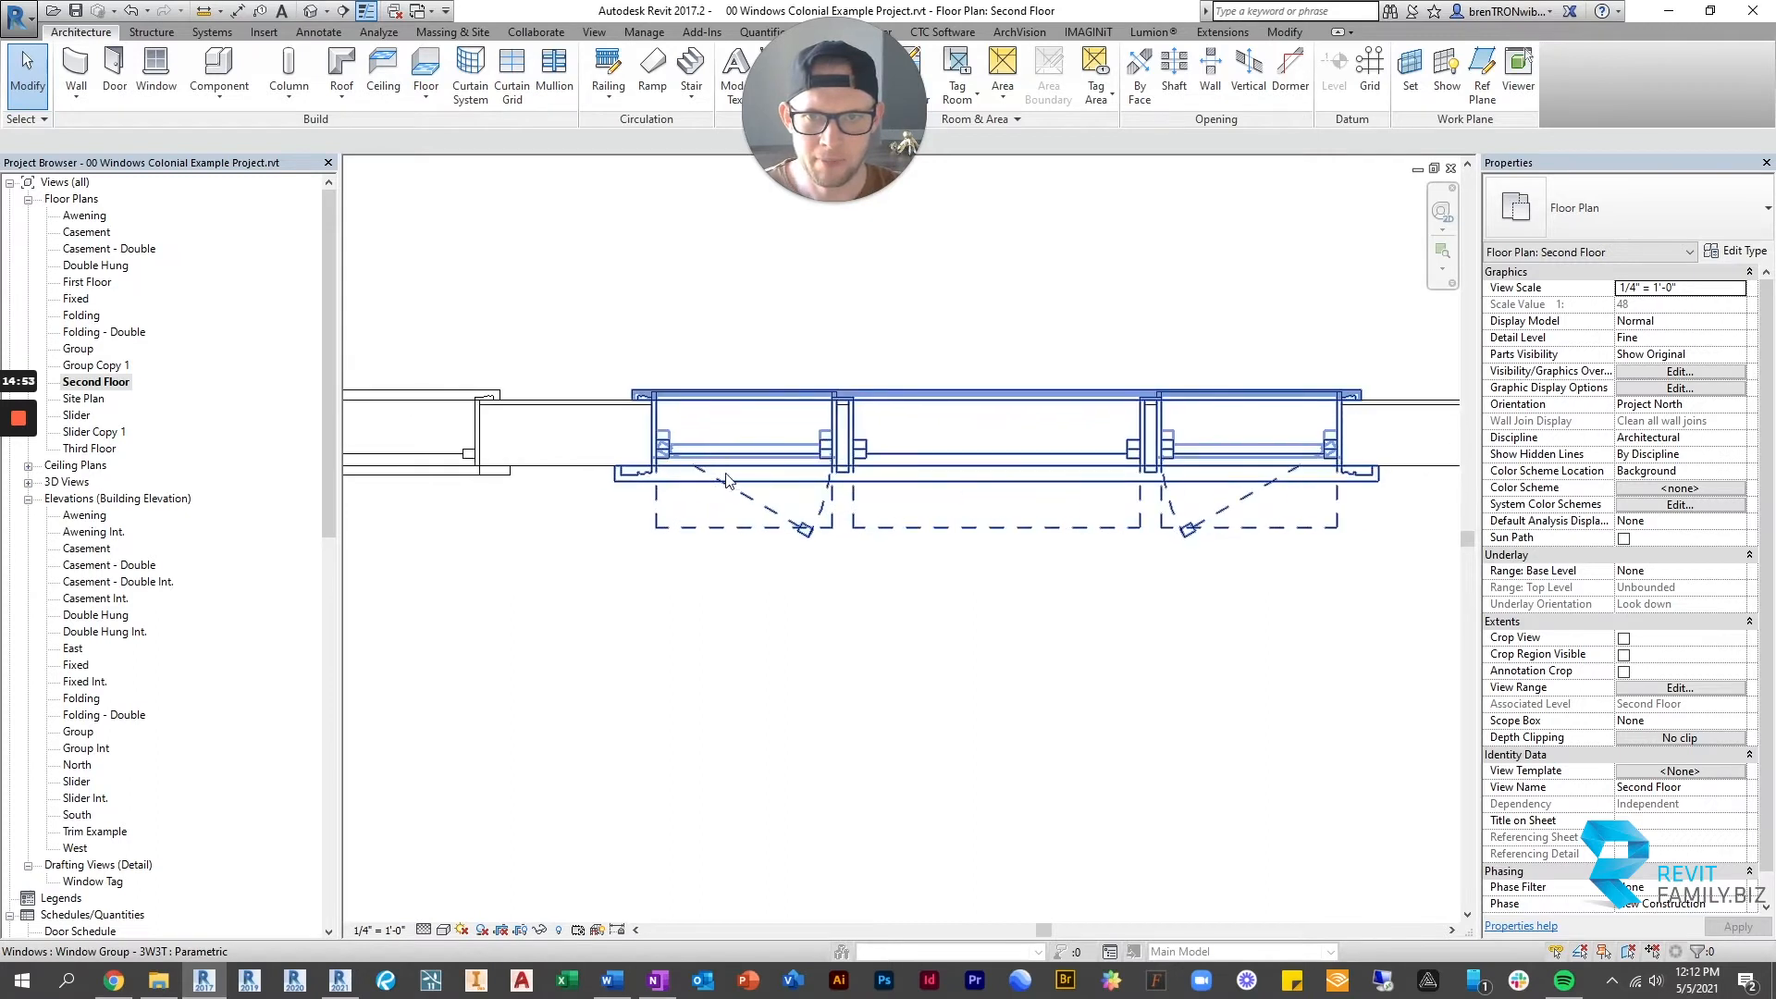
pyautogui.scroll(-3, 981, 602)
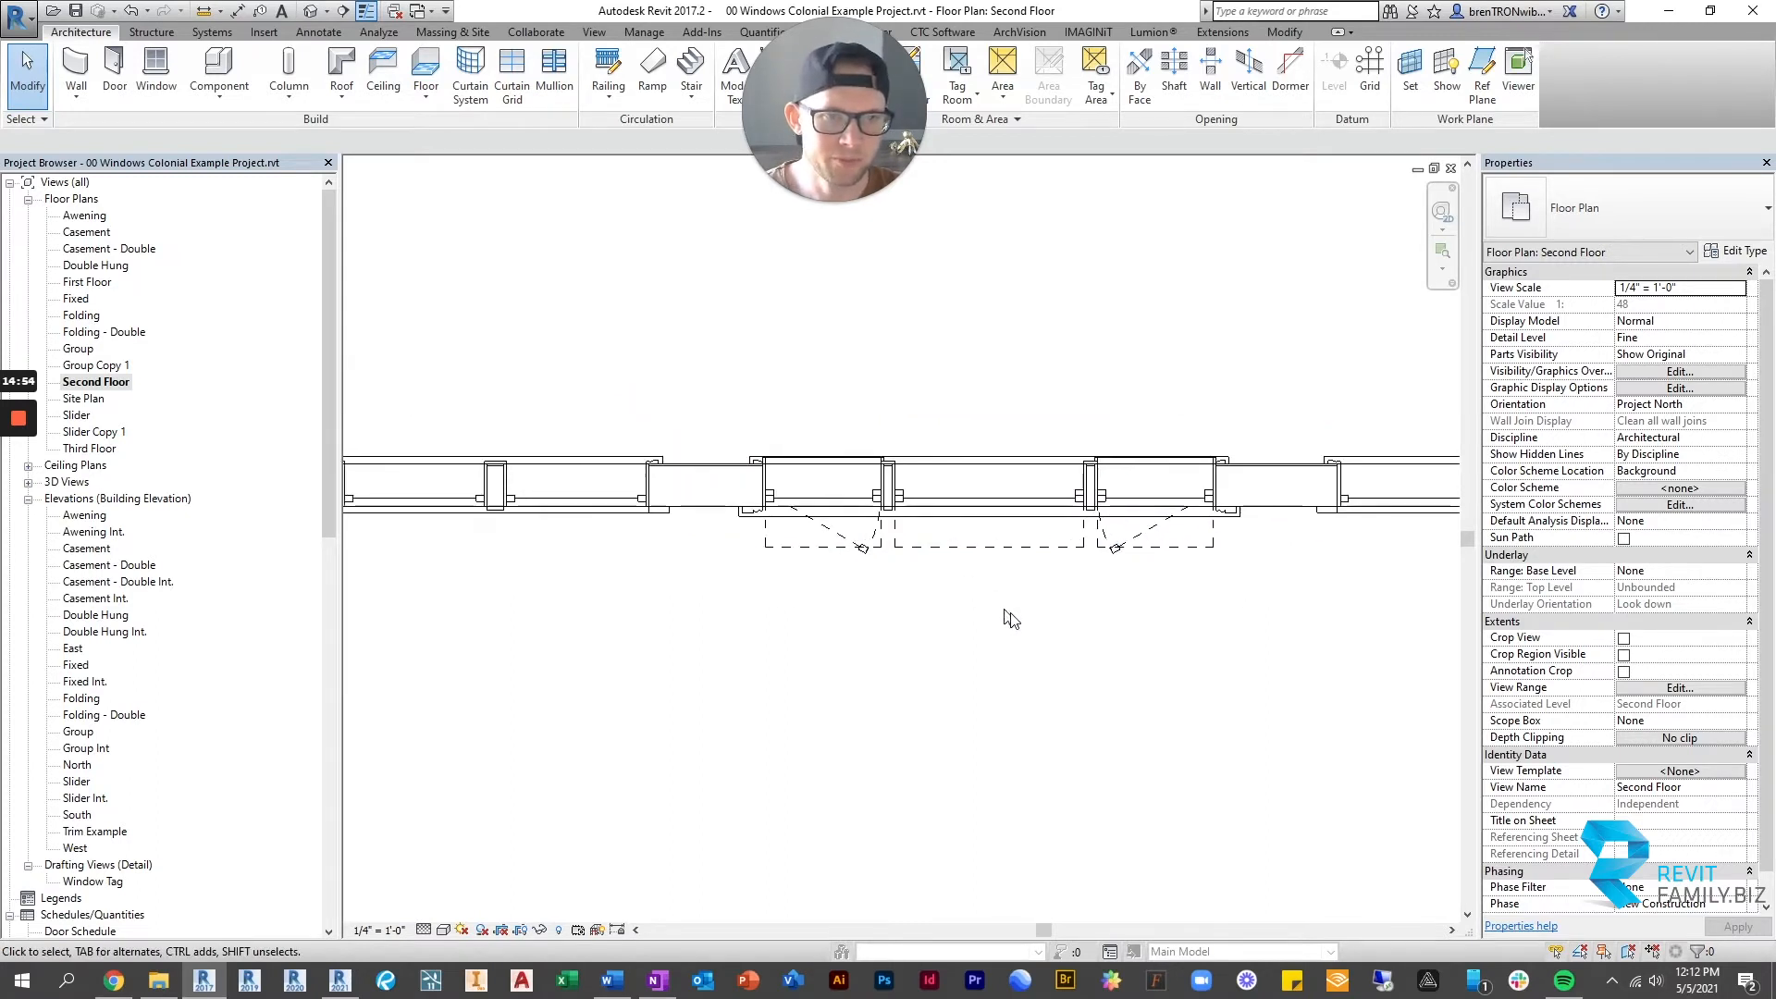
pyautogui.scroll(-2, 943, 610)
pyautogui.scroll(2, 962, 590)
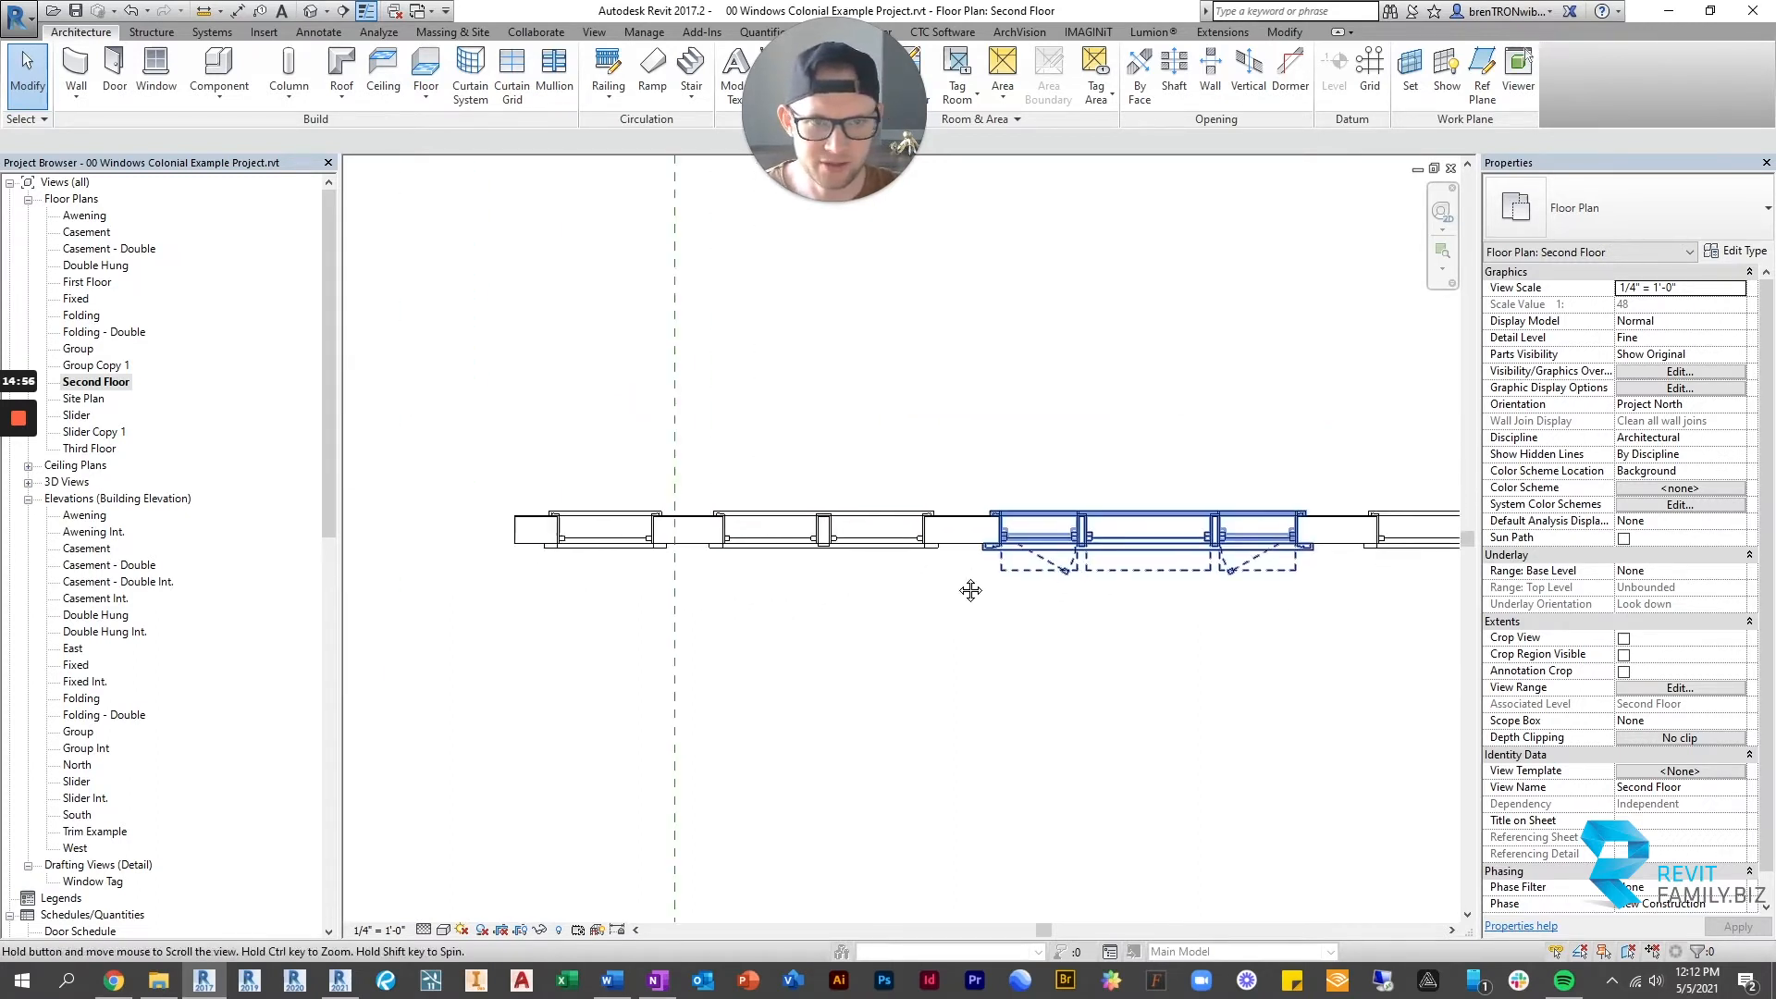
pyautogui.scroll(-1, 876, 584)
pyautogui.scroll(1, 865, 581)
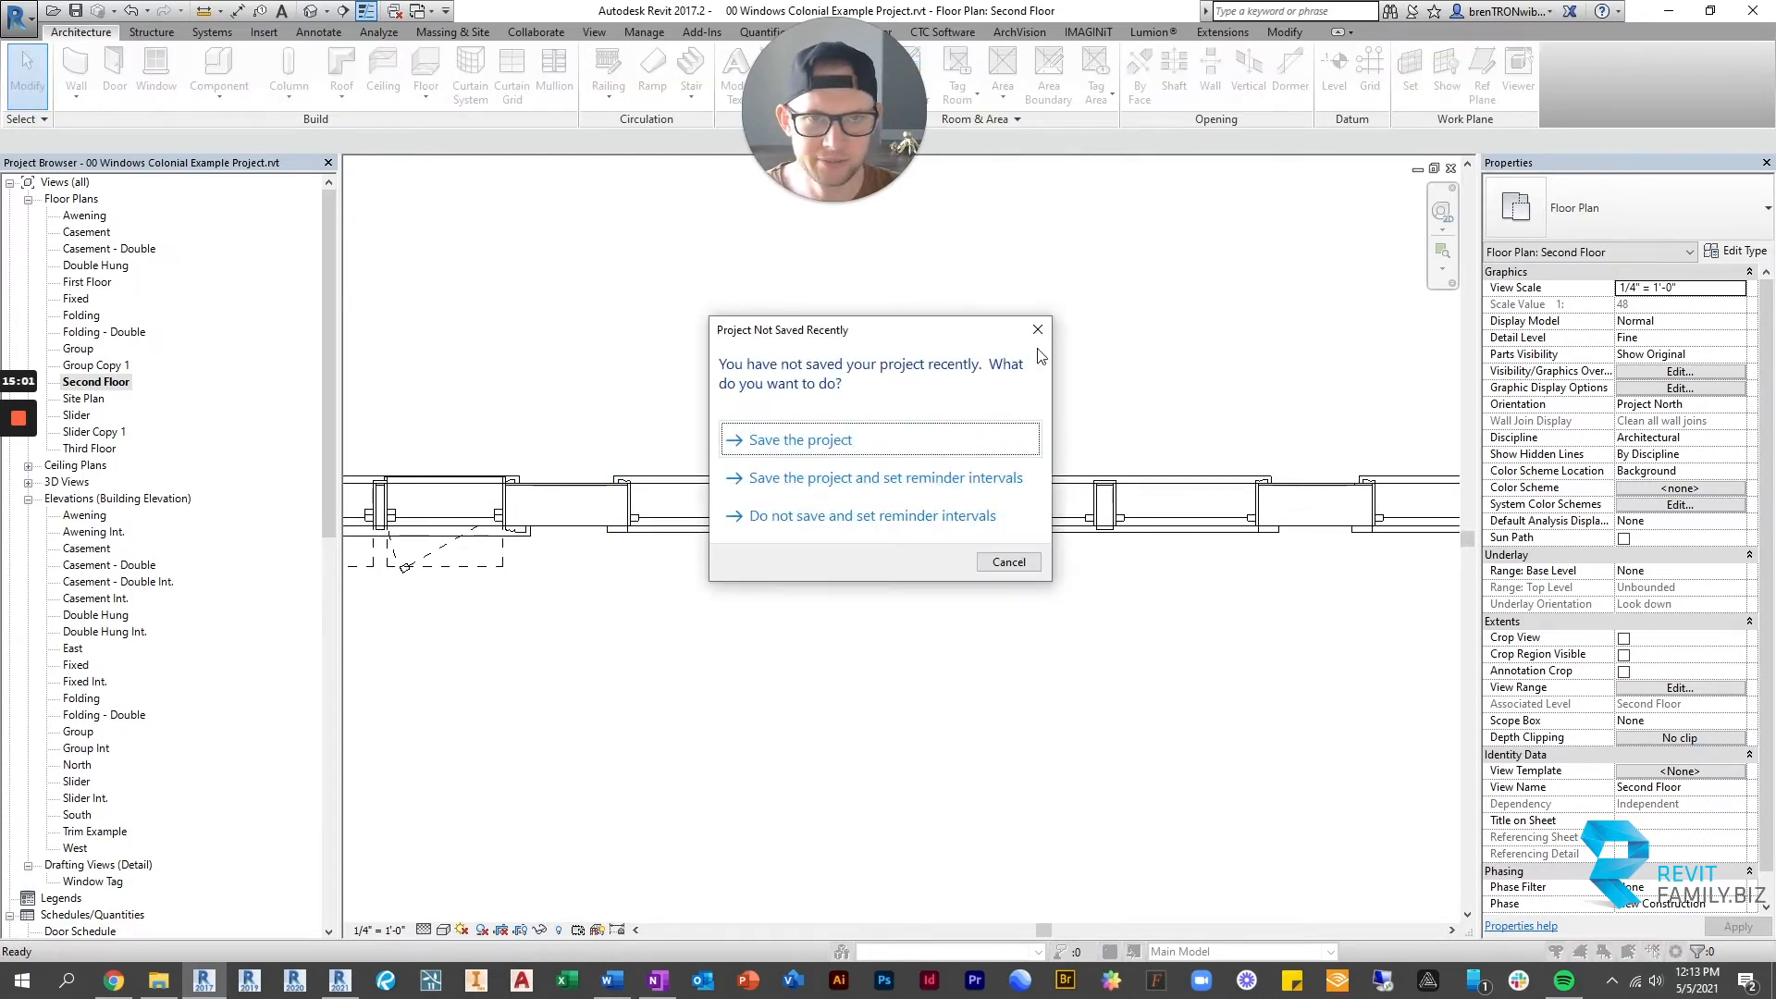
# Dismiss the save reminder and tag each of the four nested fixed windows in the 4W4T window group without leaders.
pyautogui.click(1041, 329)
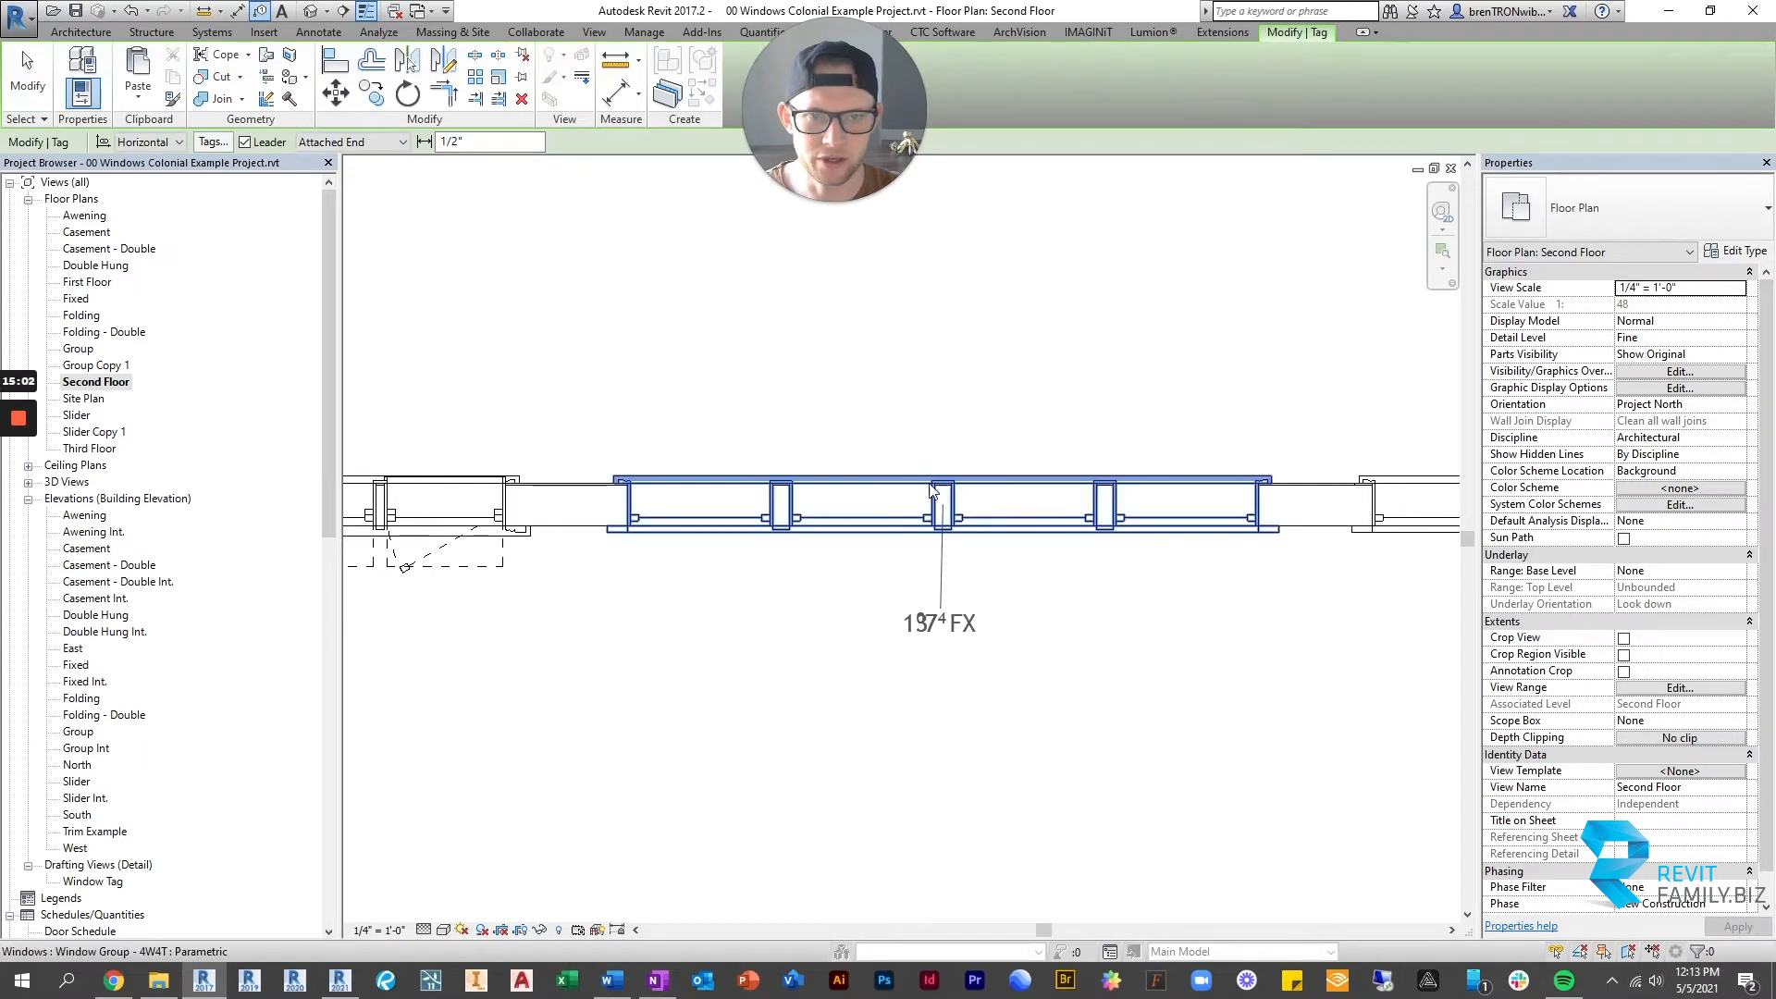
pyautogui.click(244, 142)
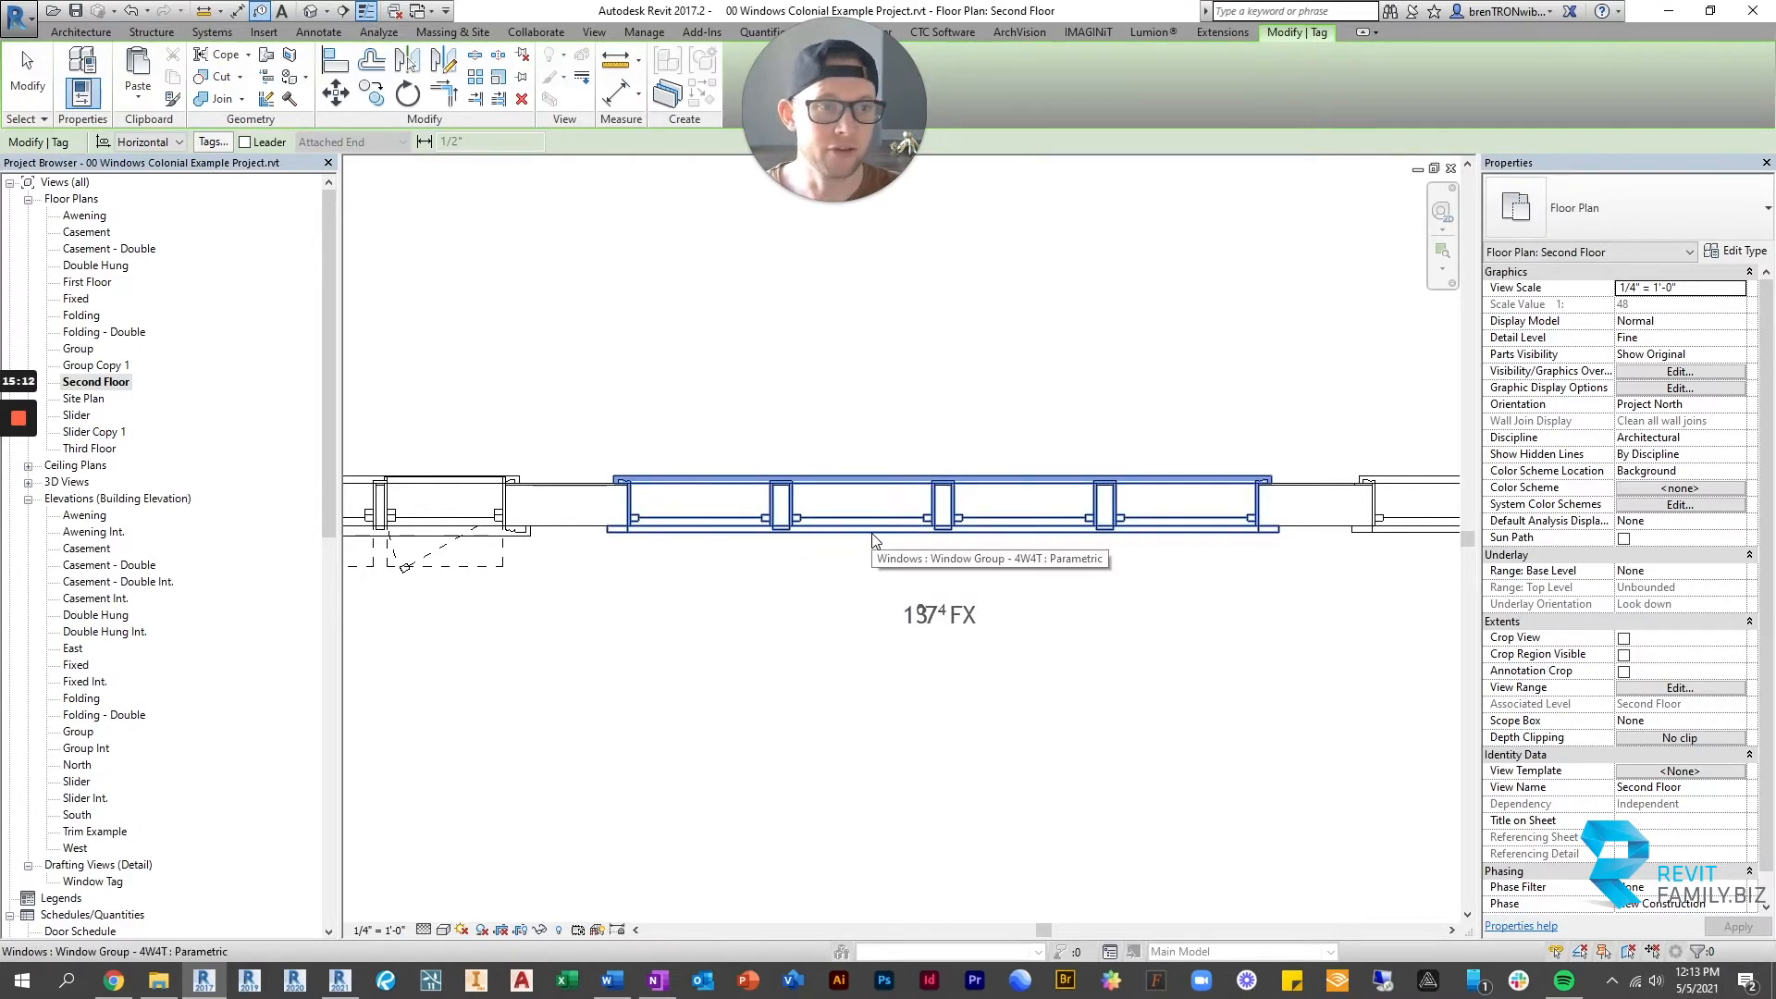
pyautogui.press('Tab')
pyautogui.click(682, 537)
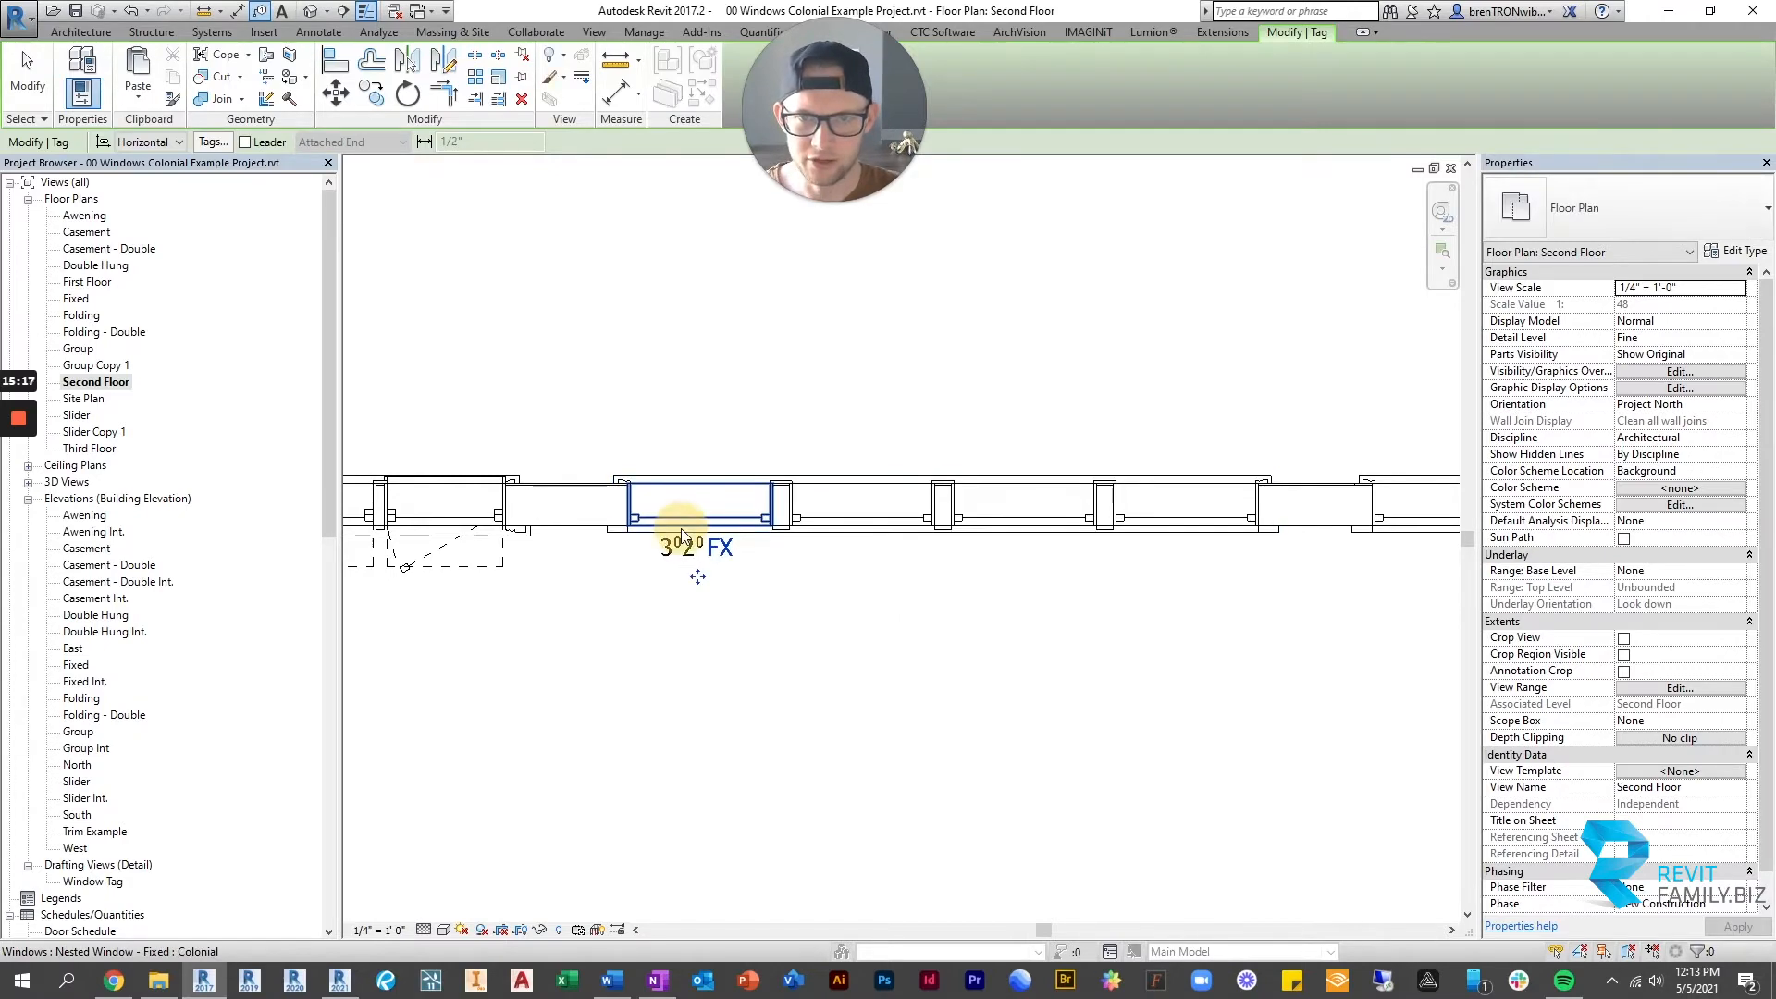
pyautogui.click(898, 528)
pyautogui.click(1030, 528)
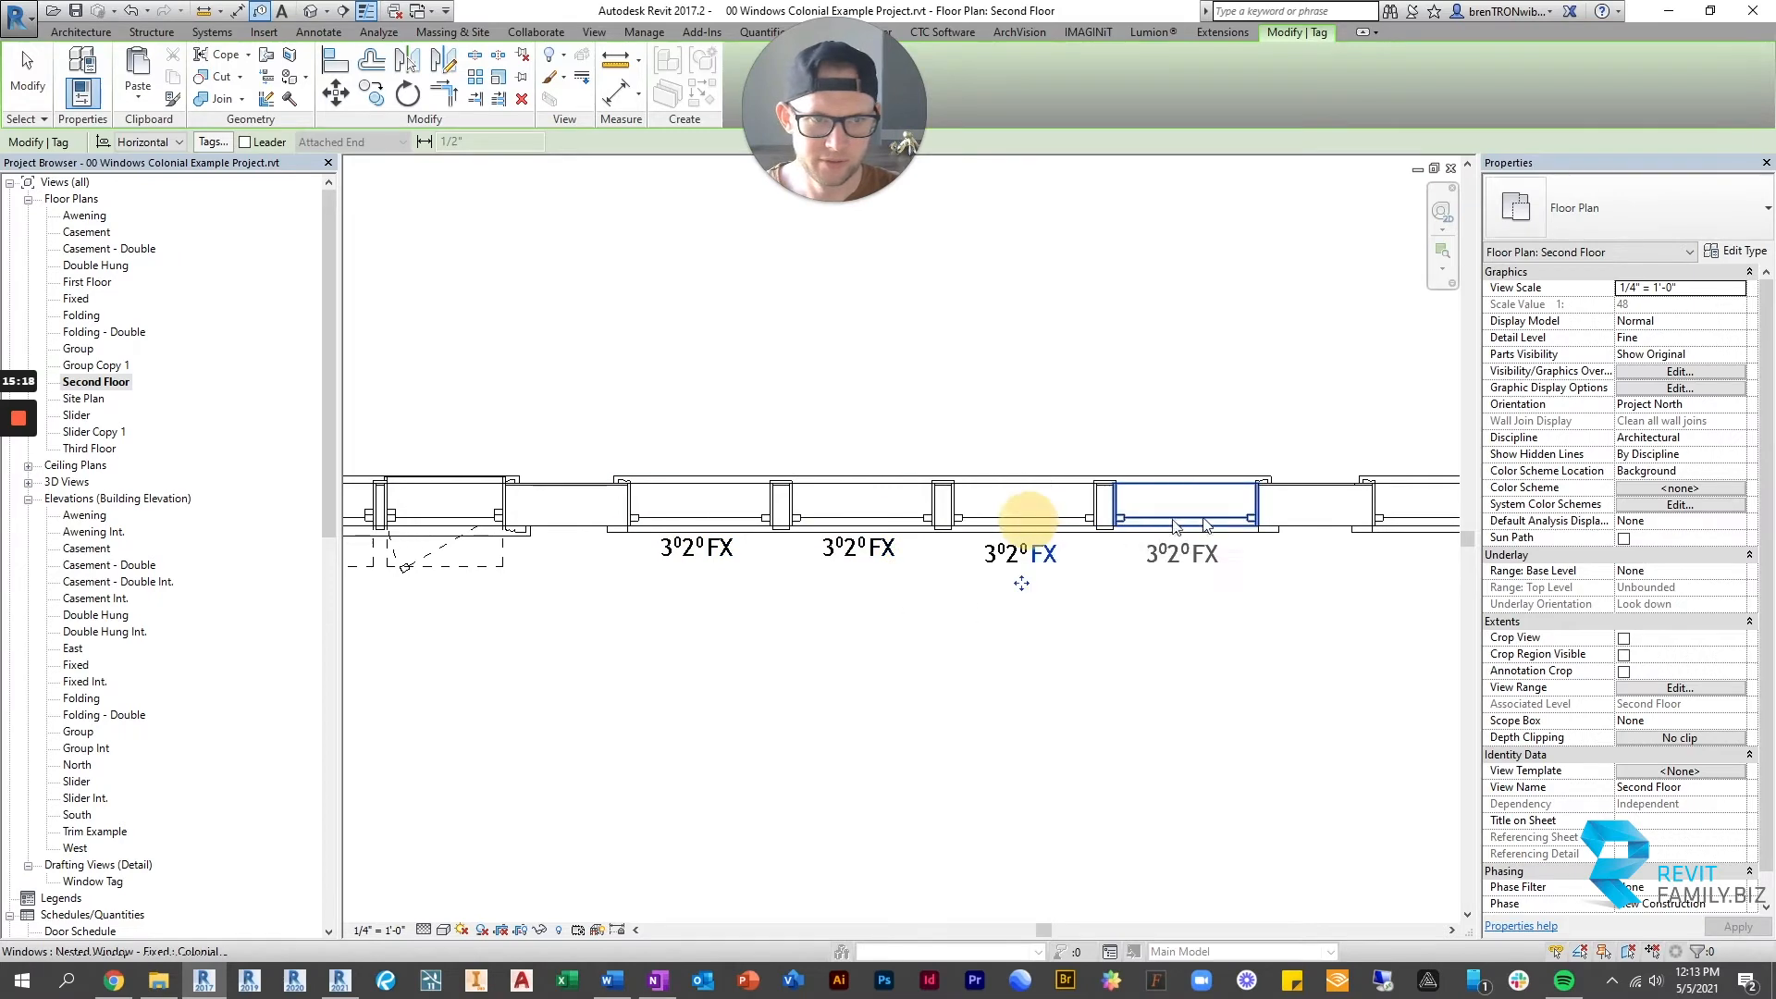
pyautogui.click(1202, 520)
# Tag the 4W4T window group as a whole and change that tag's type to OOxOx TC.
pyautogui.click(936, 536)
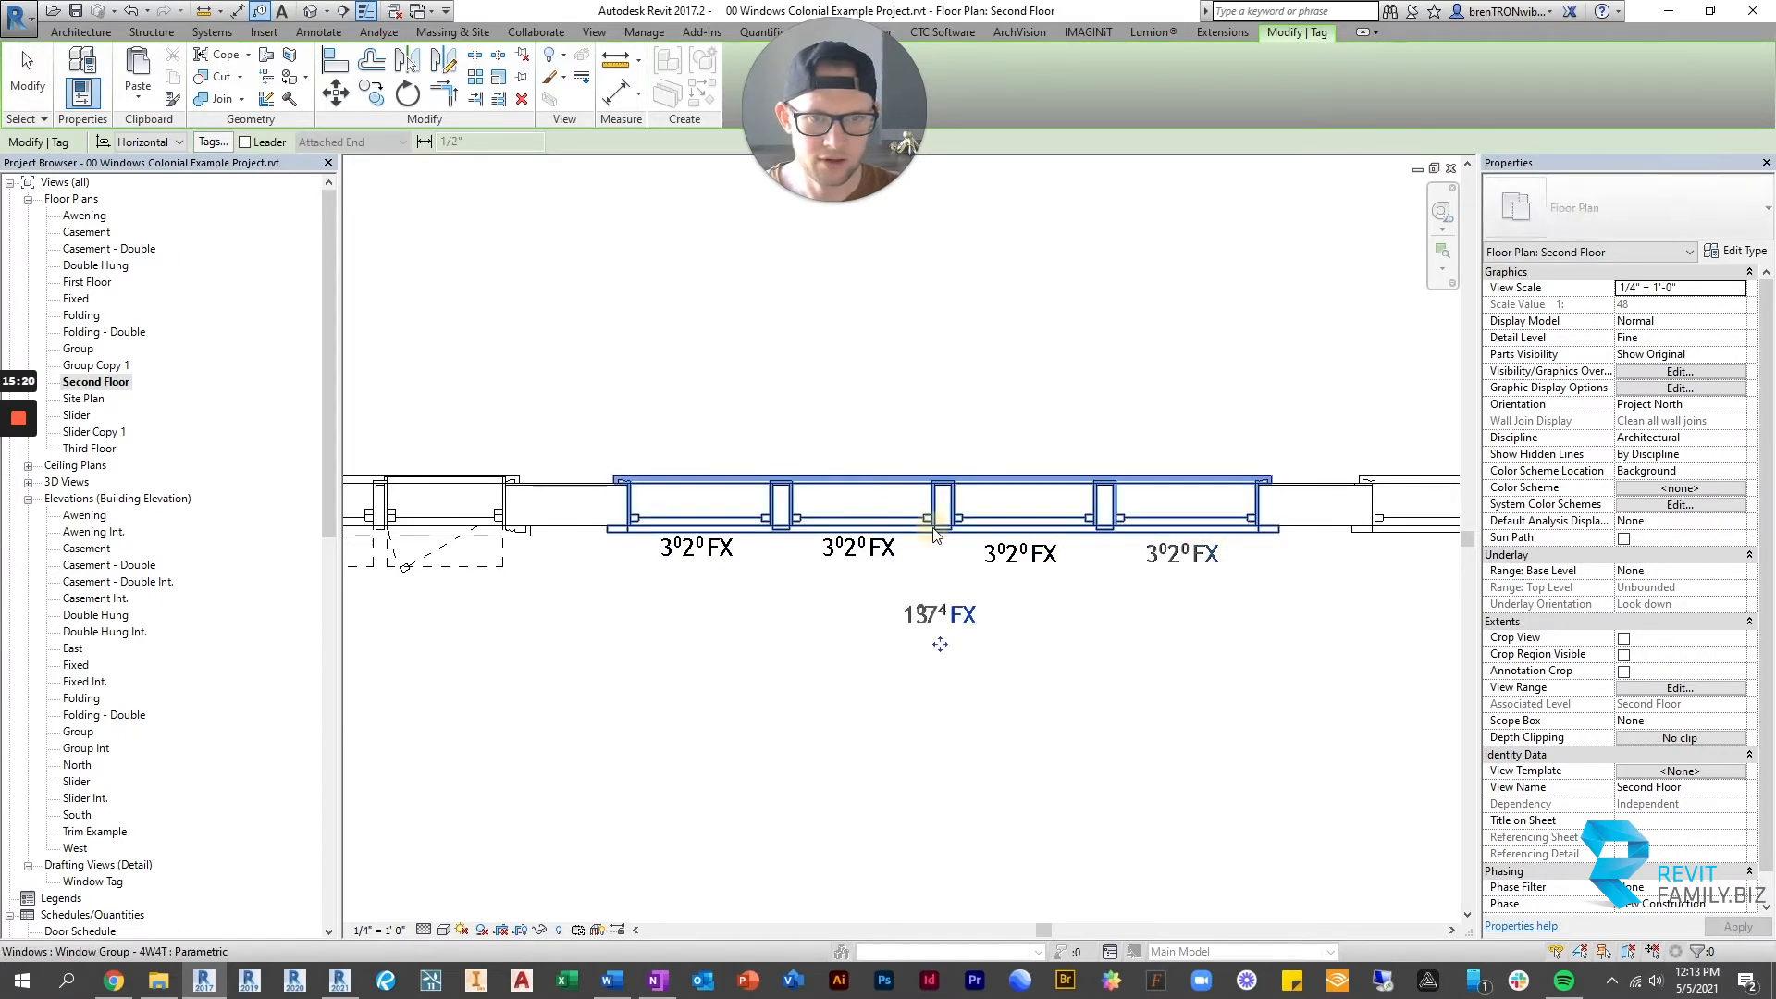
pyautogui.press('Escape')
pyautogui.press('Escape')
pyautogui.click(952, 608)
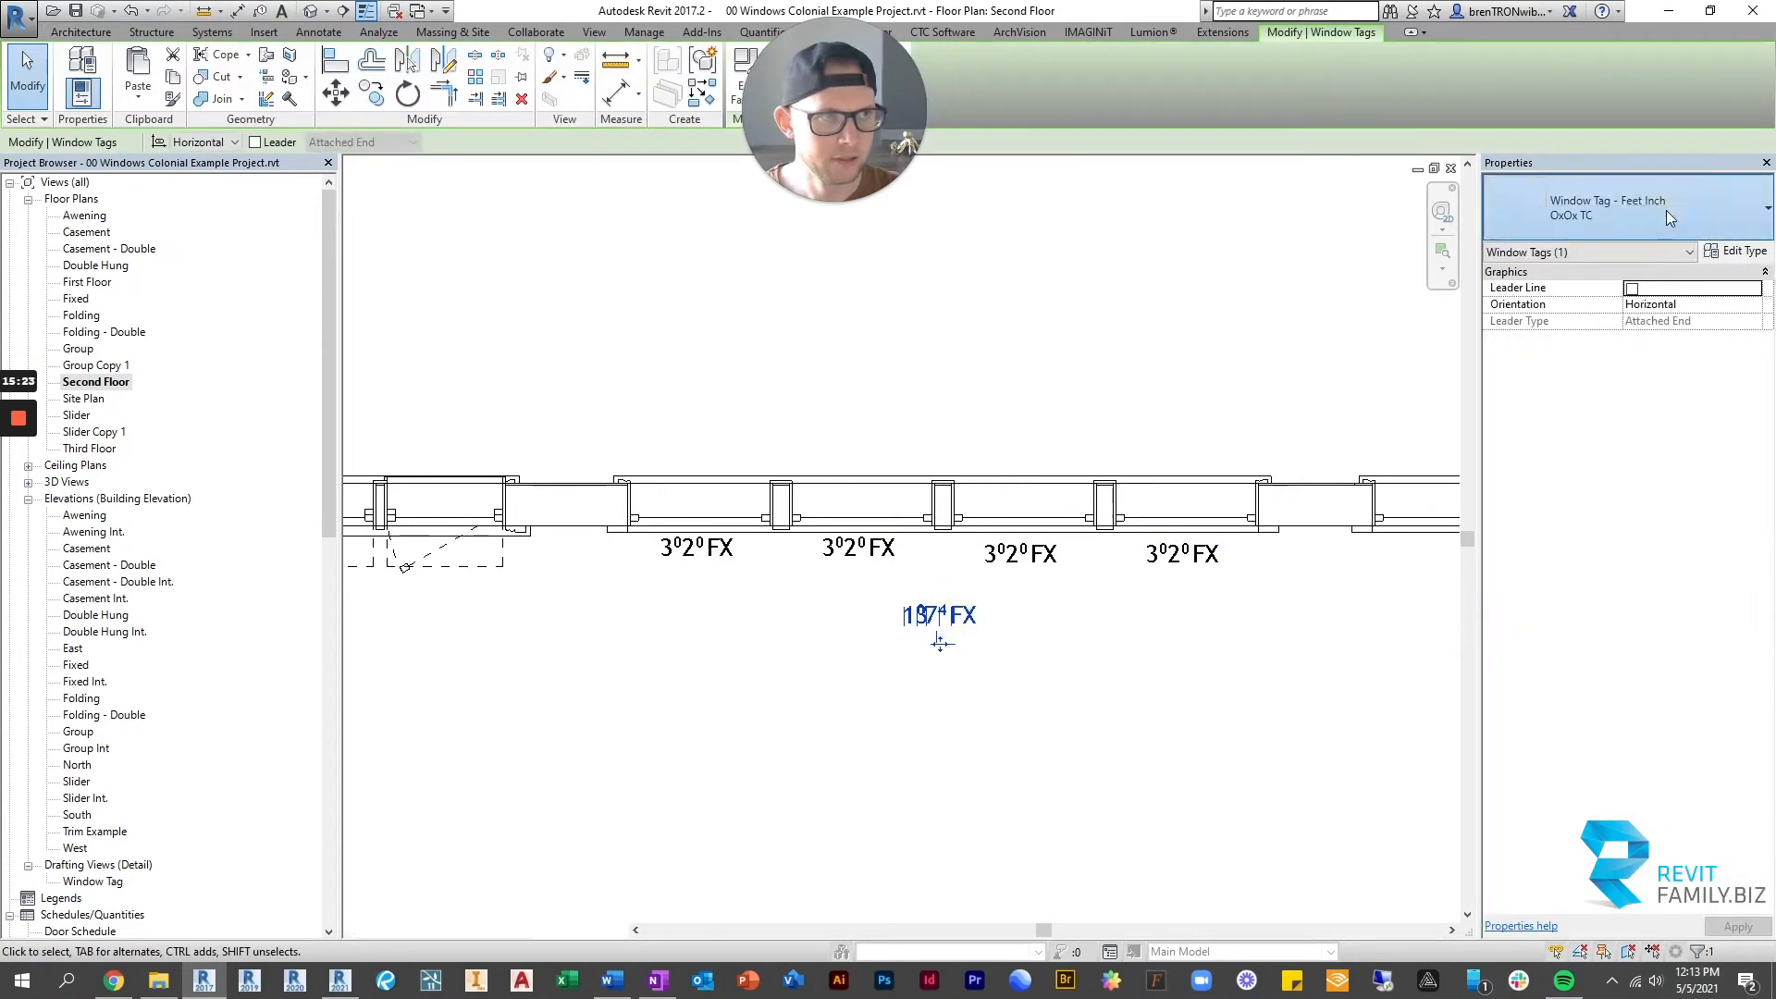
pyautogui.click(1666, 210)
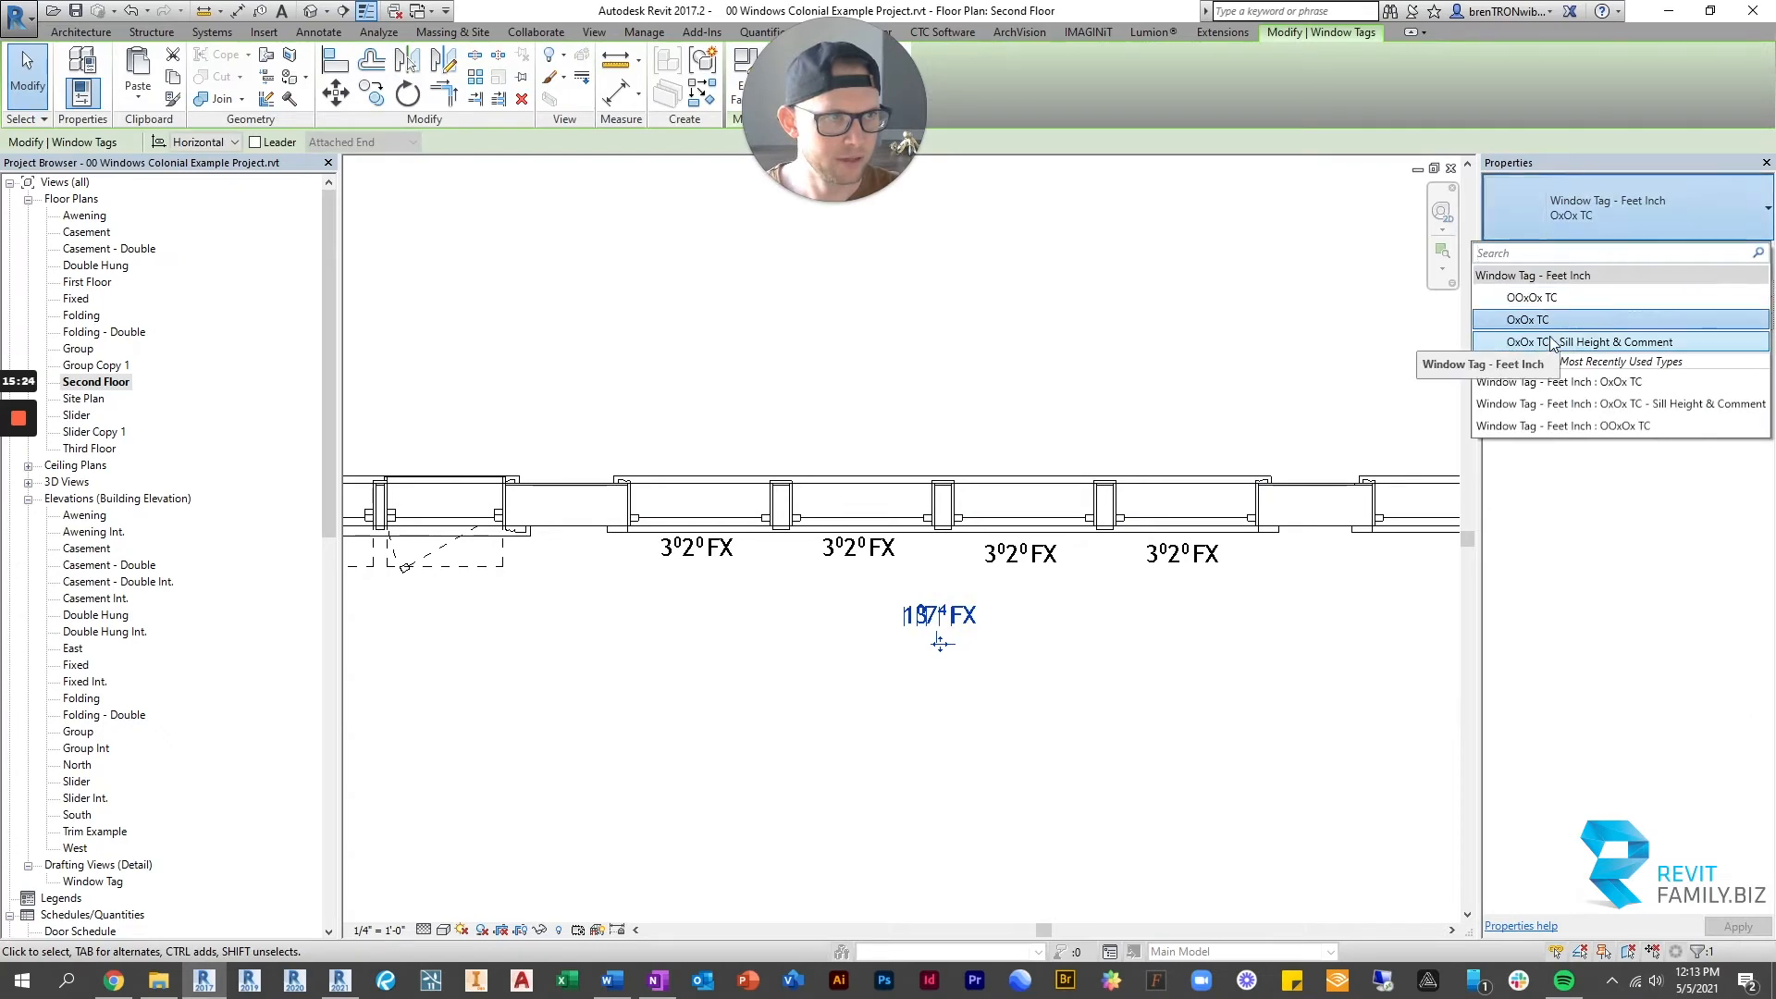
pyautogui.click(1532, 297)
pyautogui.click(989, 700)
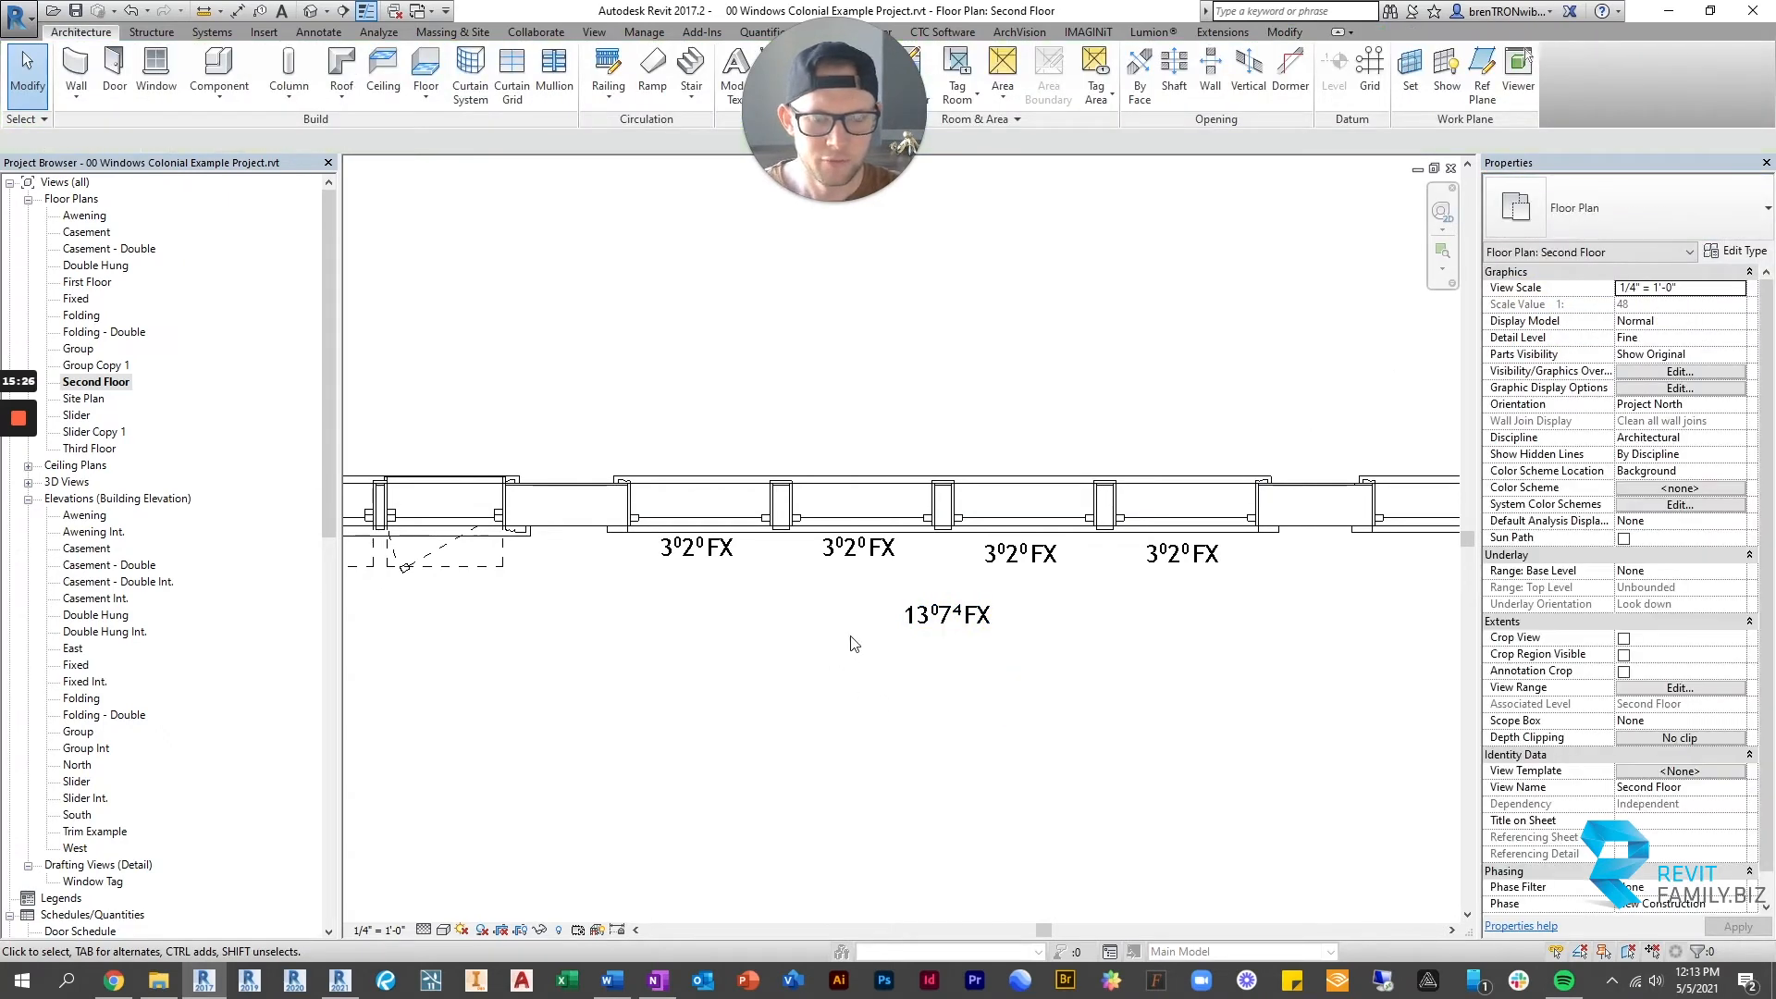
# Move the overall 4W4T group tag from below the wall to just above it and deselect it.
pyautogui.click(943, 642)
pyautogui.moveTo(943, 642); pyautogui.dragTo(937, 453)
pyautogui.click(1063, 347)
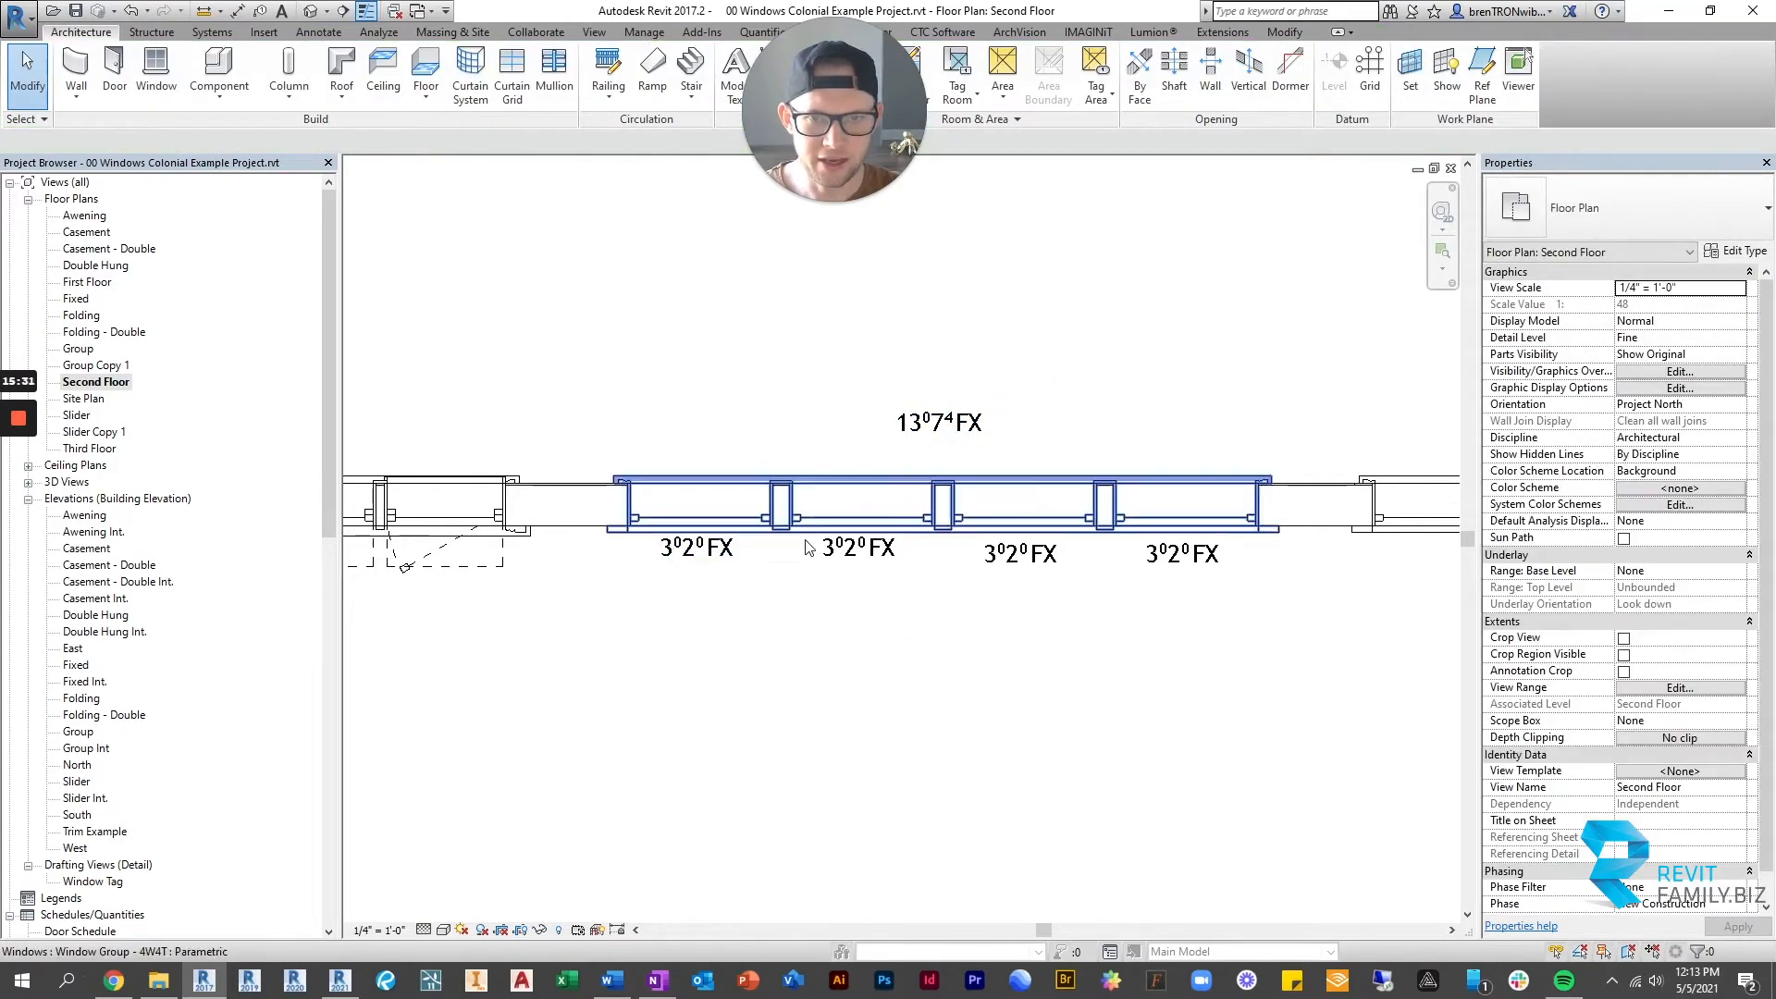
# Open the Window Schedule and review its type marks, rough openings and listed window, nested window and group types.
pyautogui.scroll(-5, 823, 606)
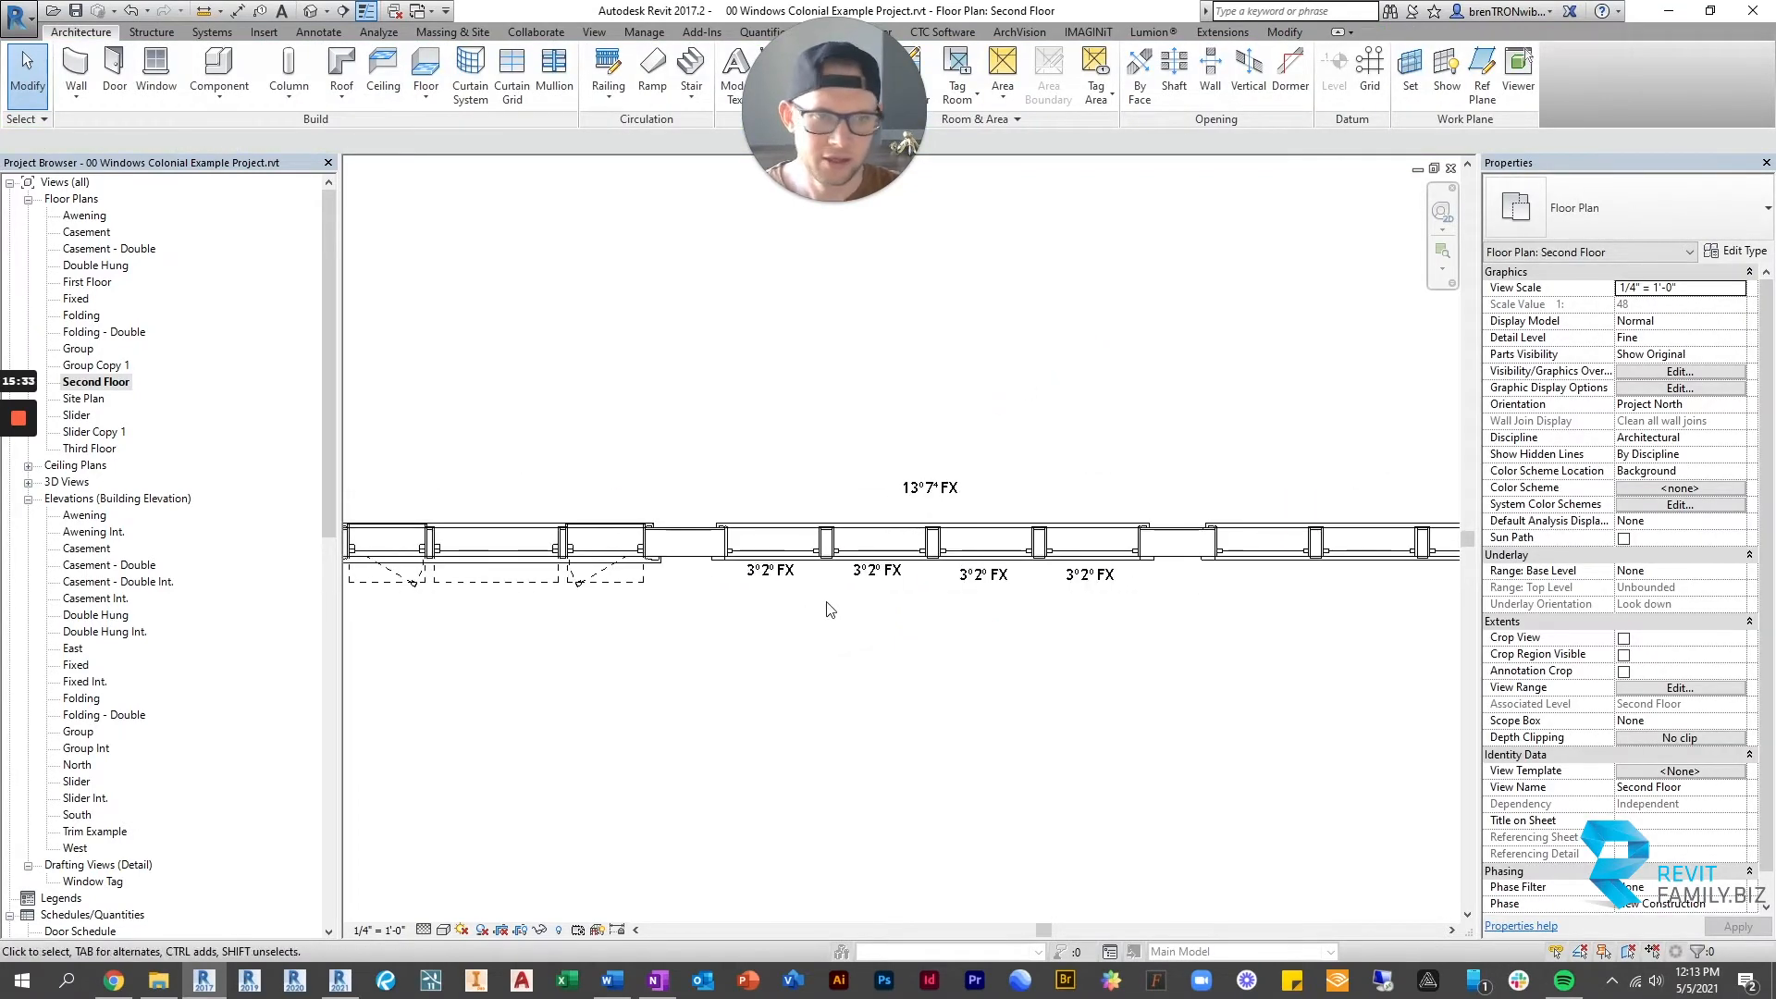
pyautogui.scroll(3, 967, 582)
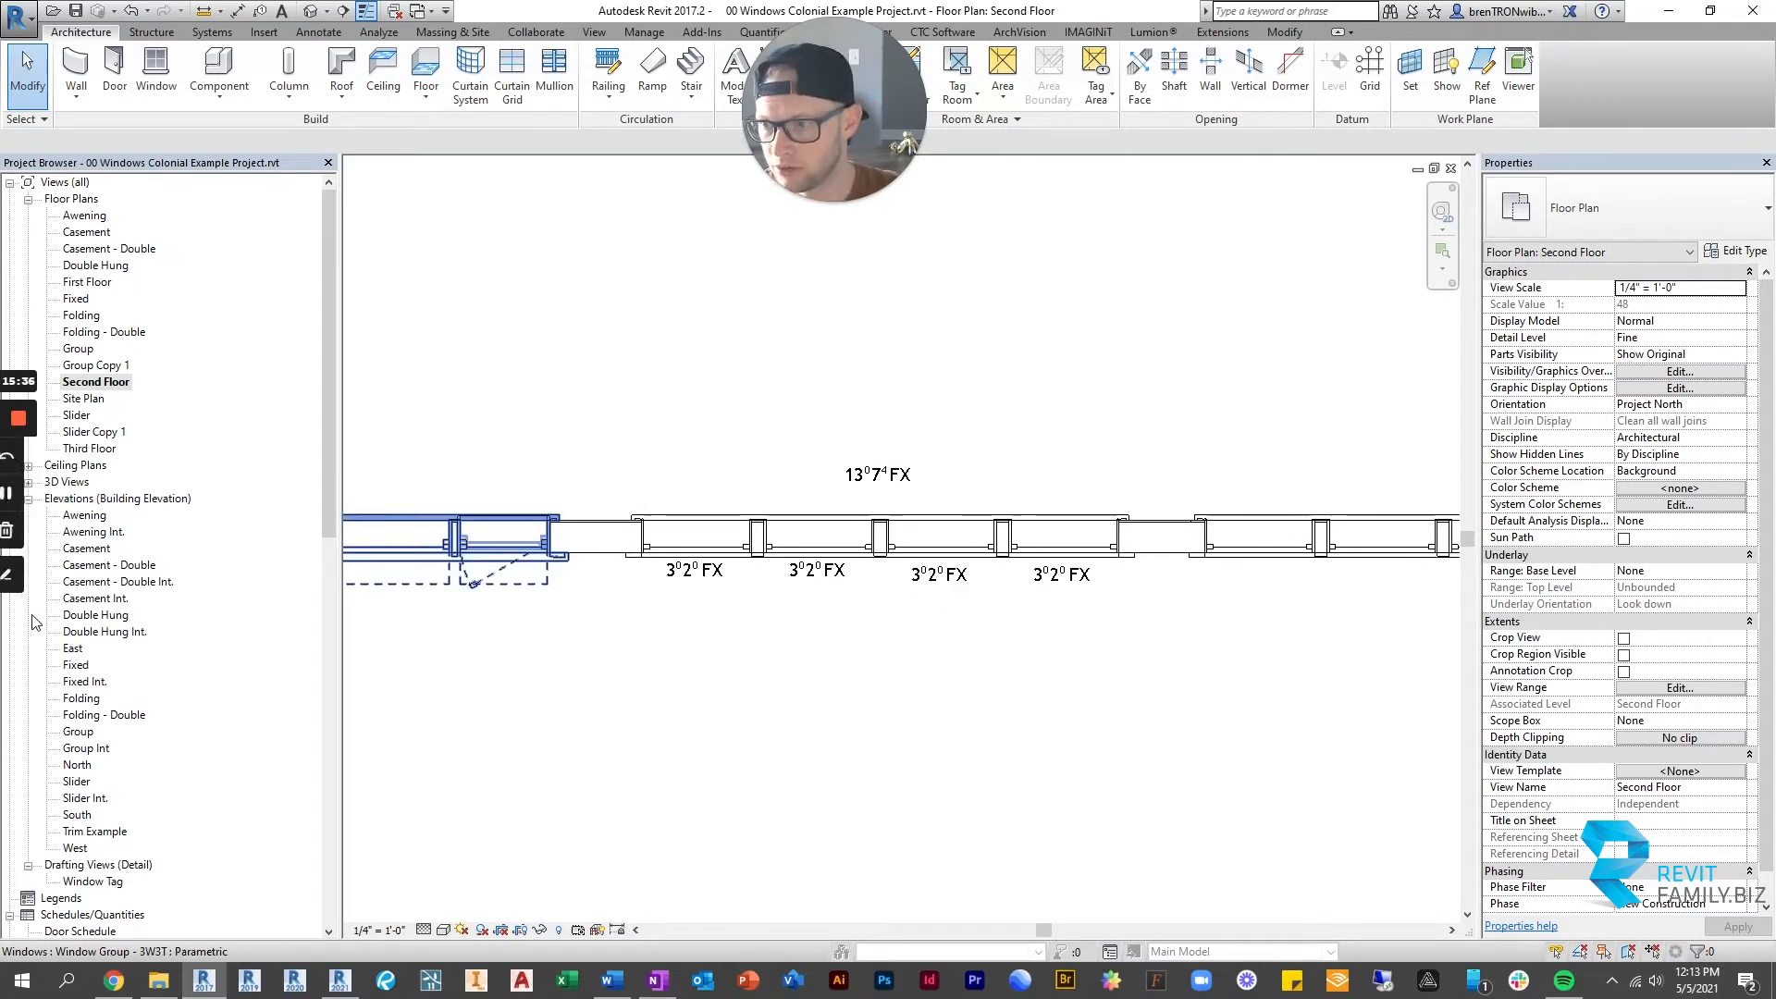
pyautogui.scroll(-6, 102, 647)
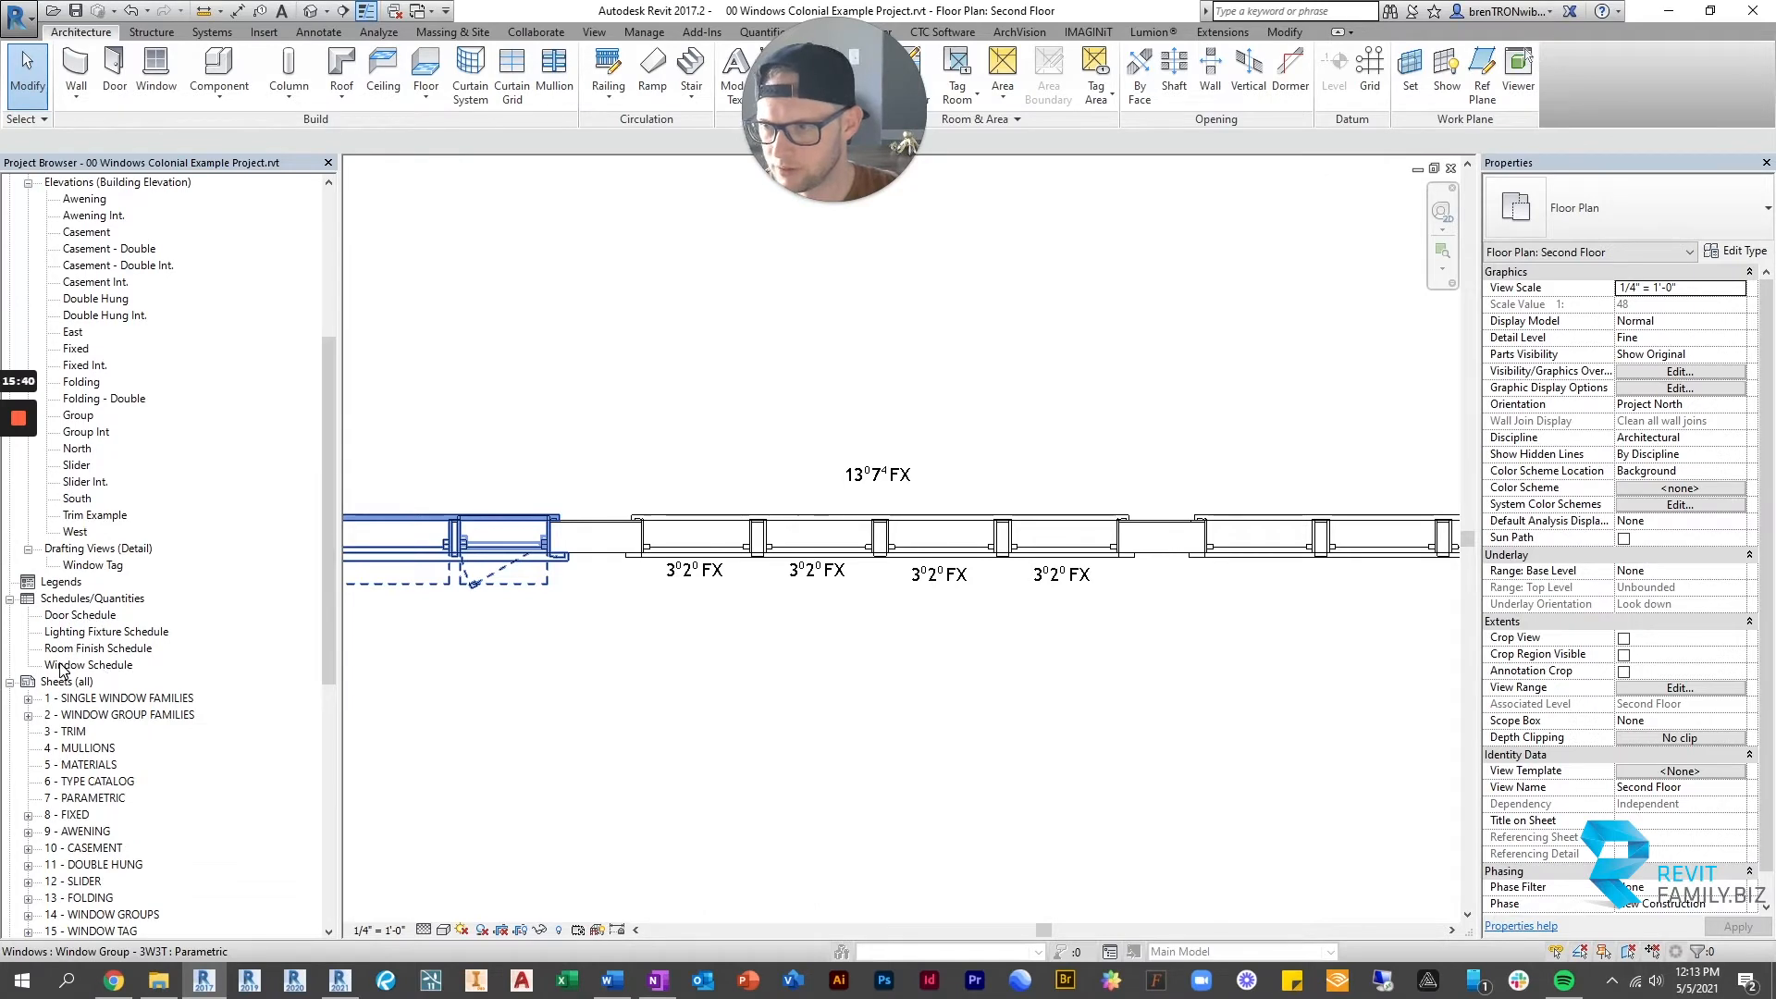
pyautogui.doubleClick(66, 664)
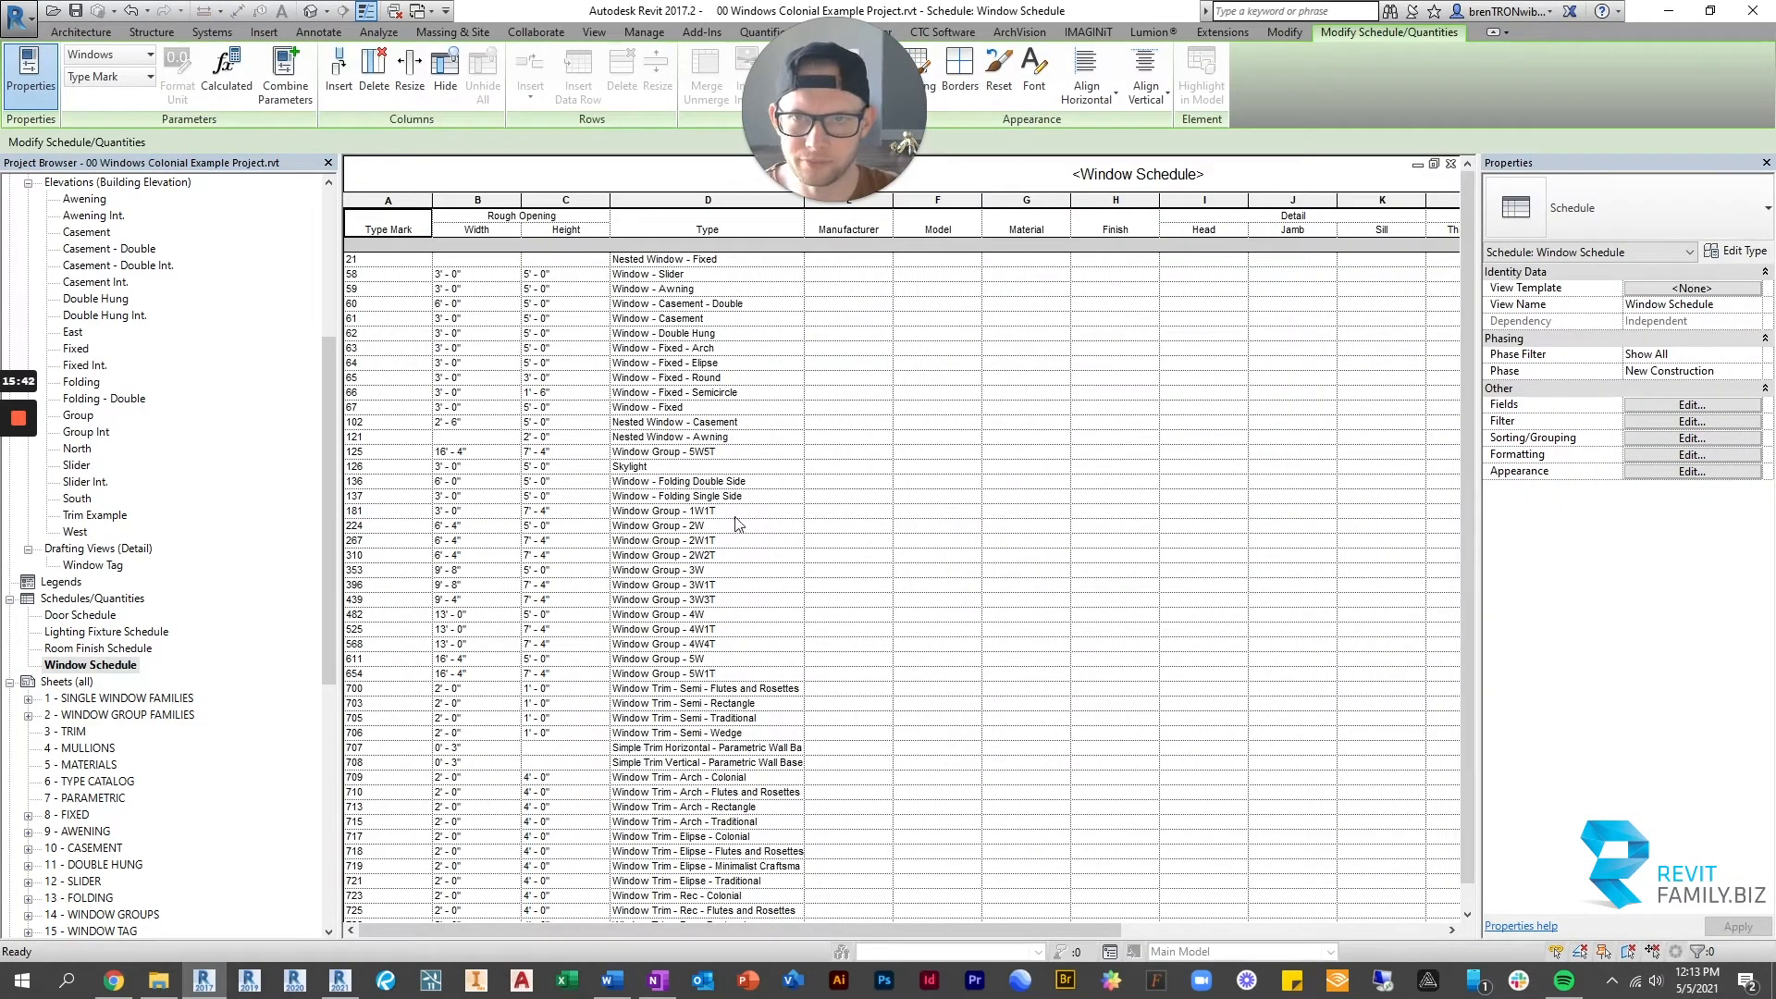
pyautogui.scroll(-1, 834, 482)
pyautogui.scroll(1, 831, 476)
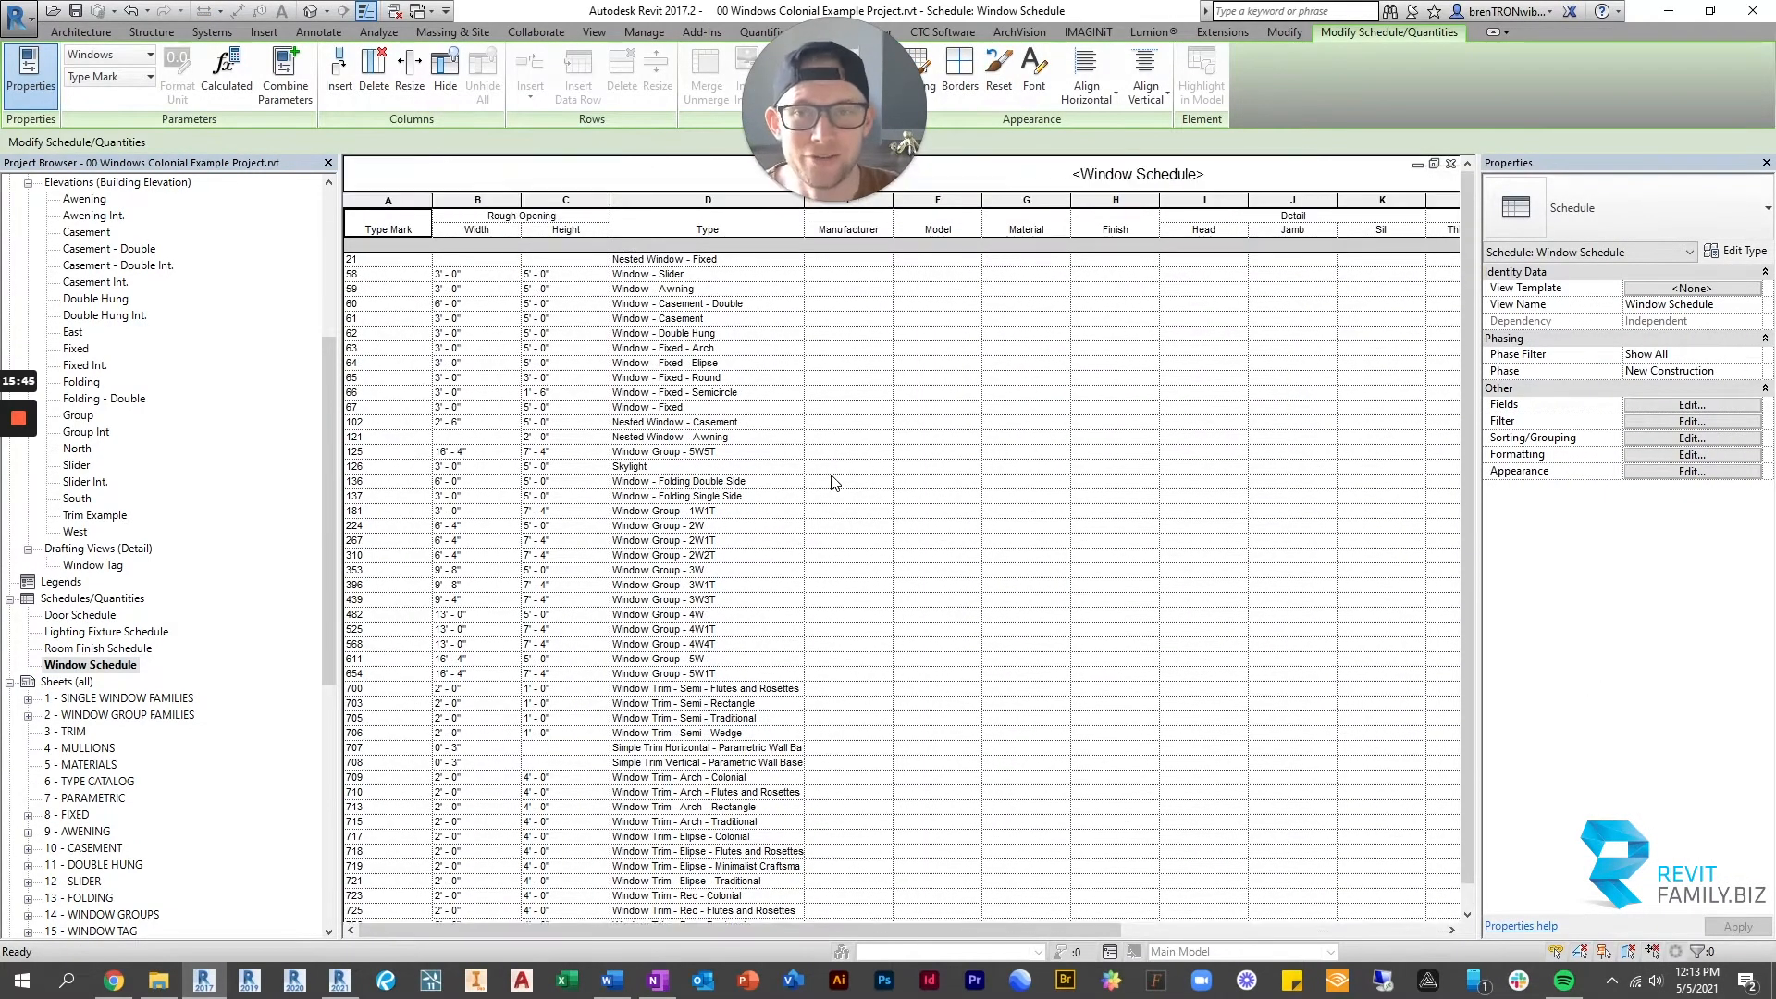
pyautogui.scroll(-1, 832, 476)
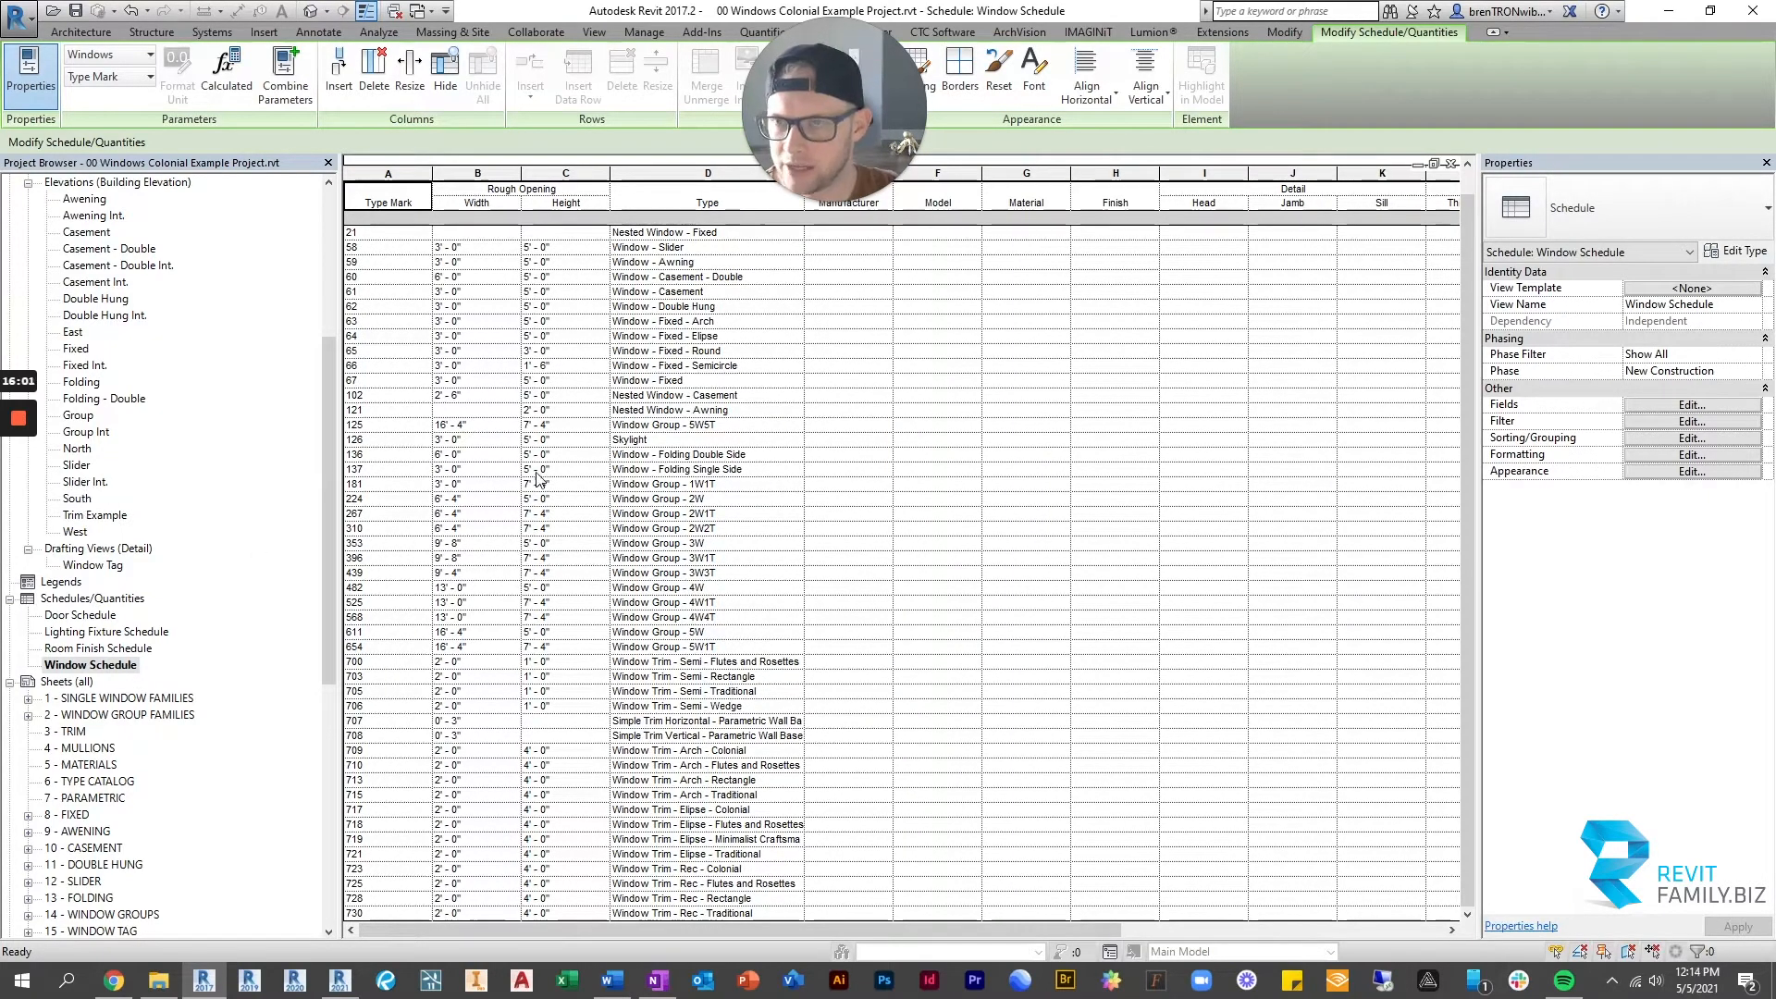
pyautogui.click(537, 472)
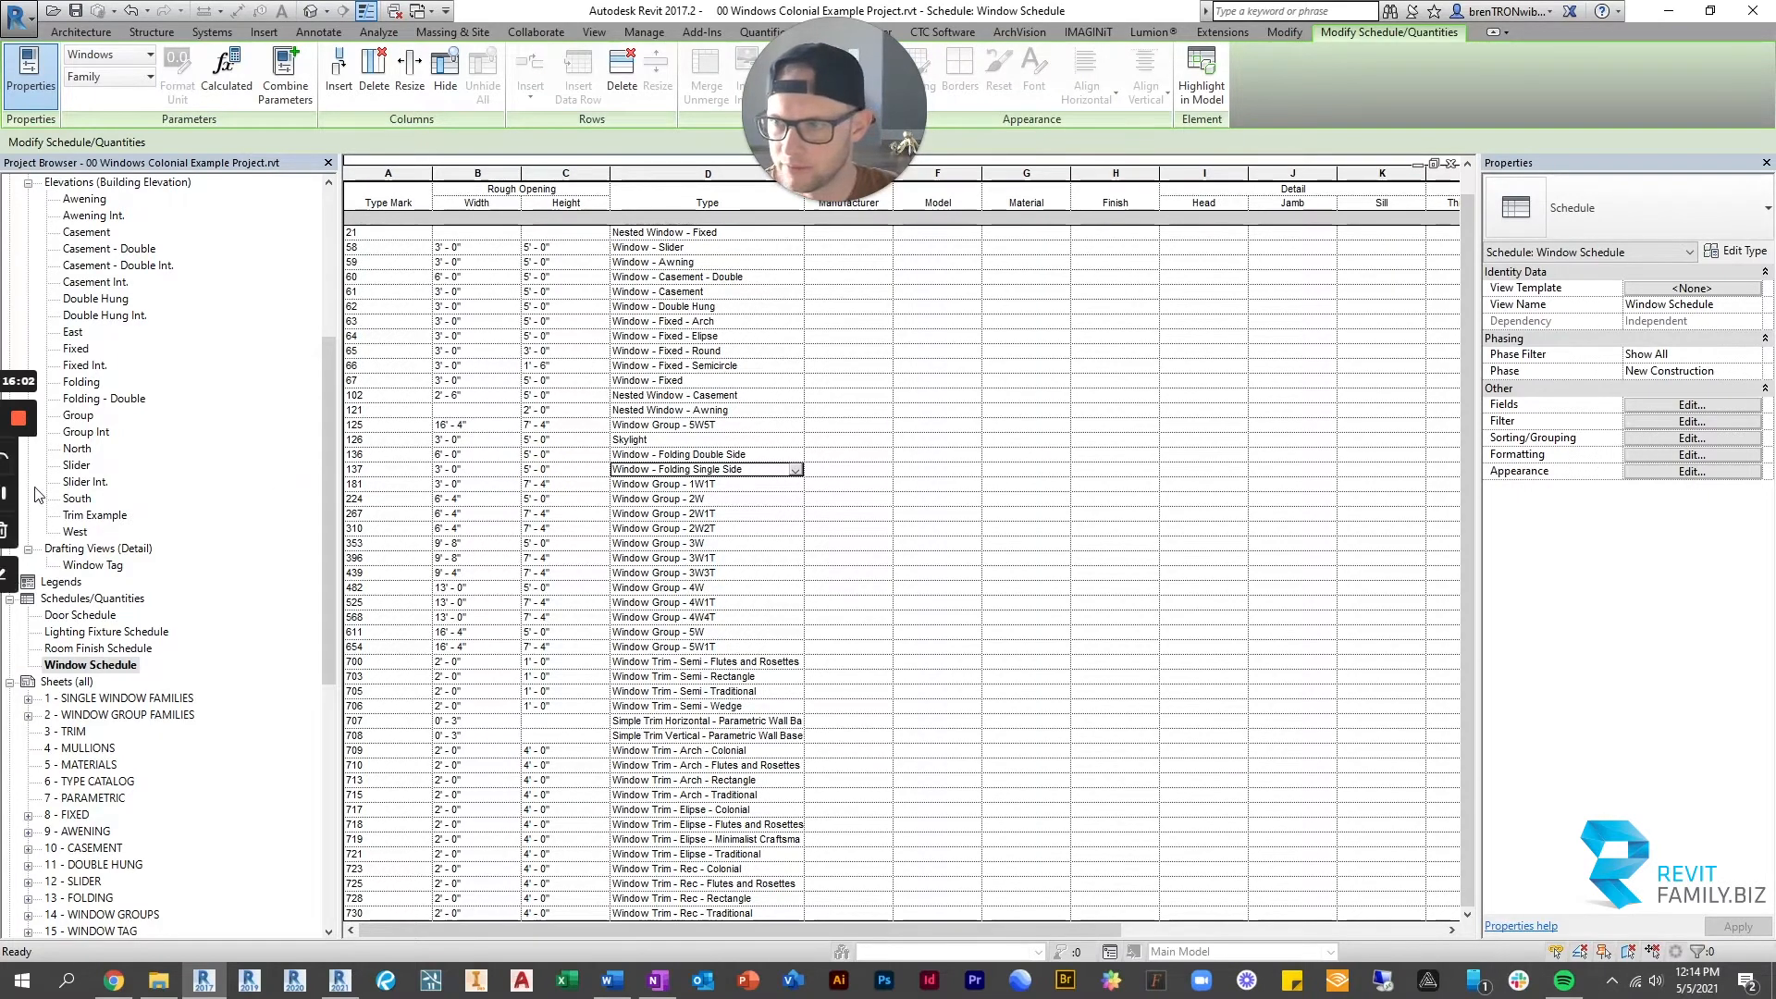
# Return to the Second Floor plan, compare the tagged 4W4T window group with its neighbours and check its family type.
pyautogui.scroll(5, 68, 404)
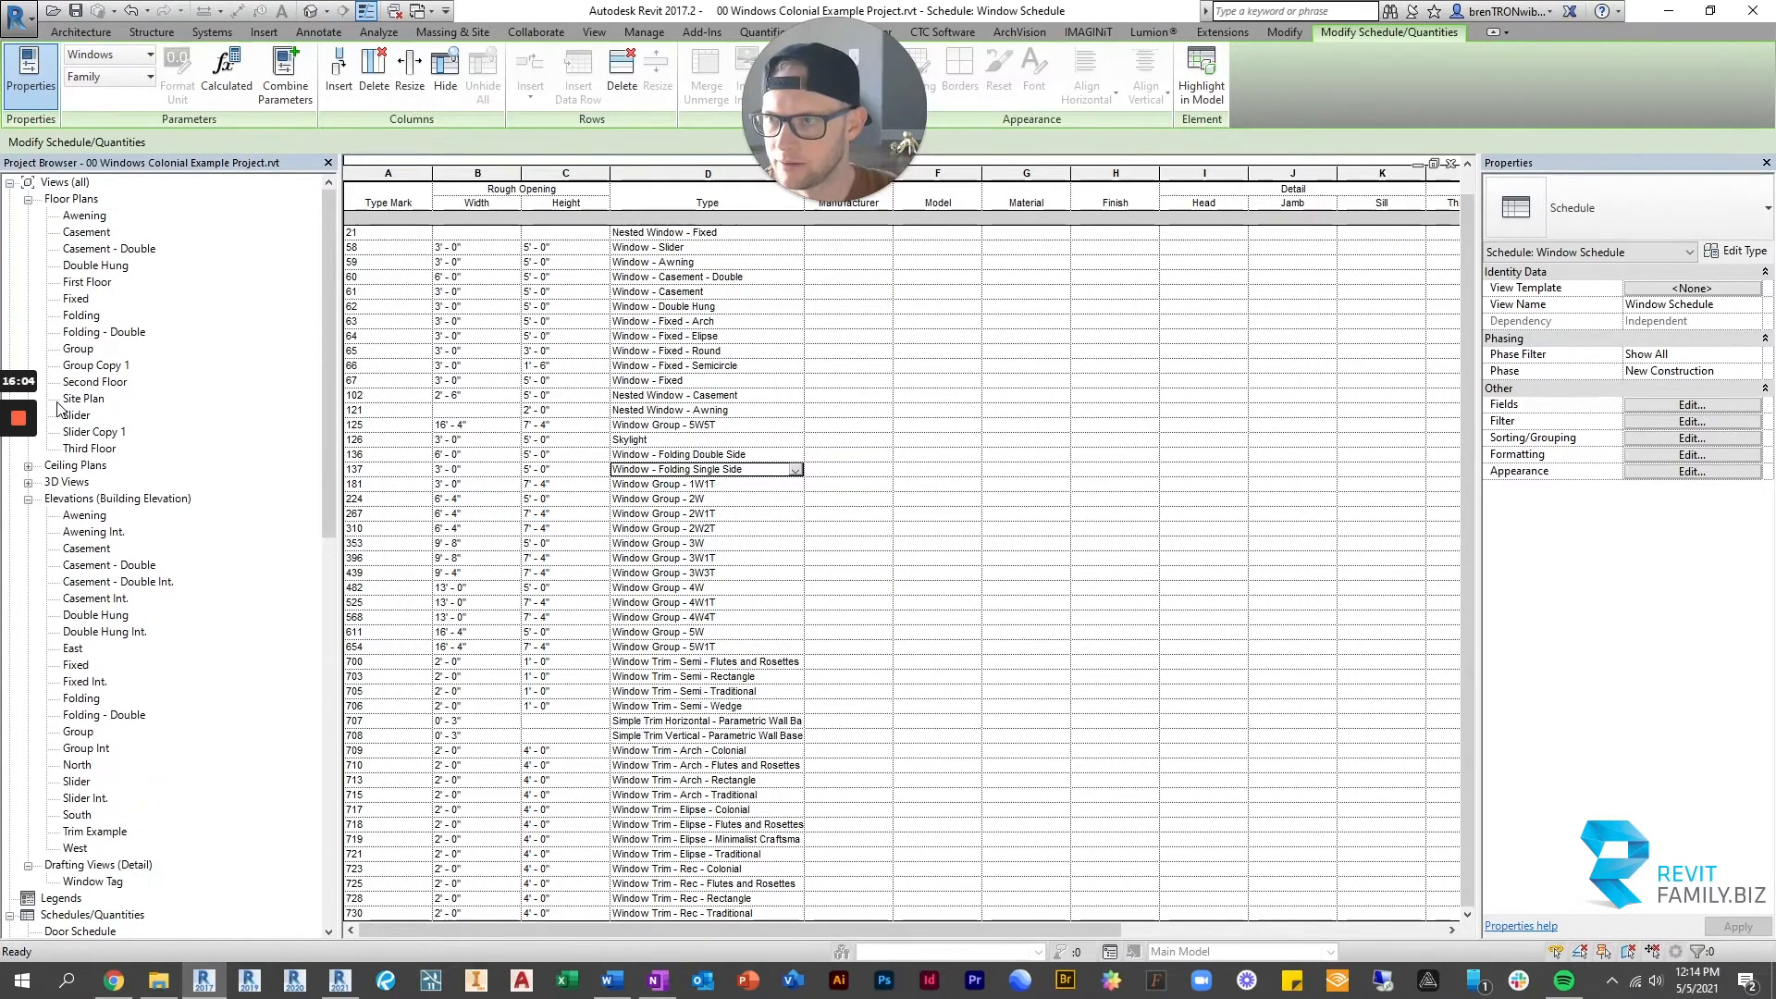
pyautogui.doubleClick(92, 381)
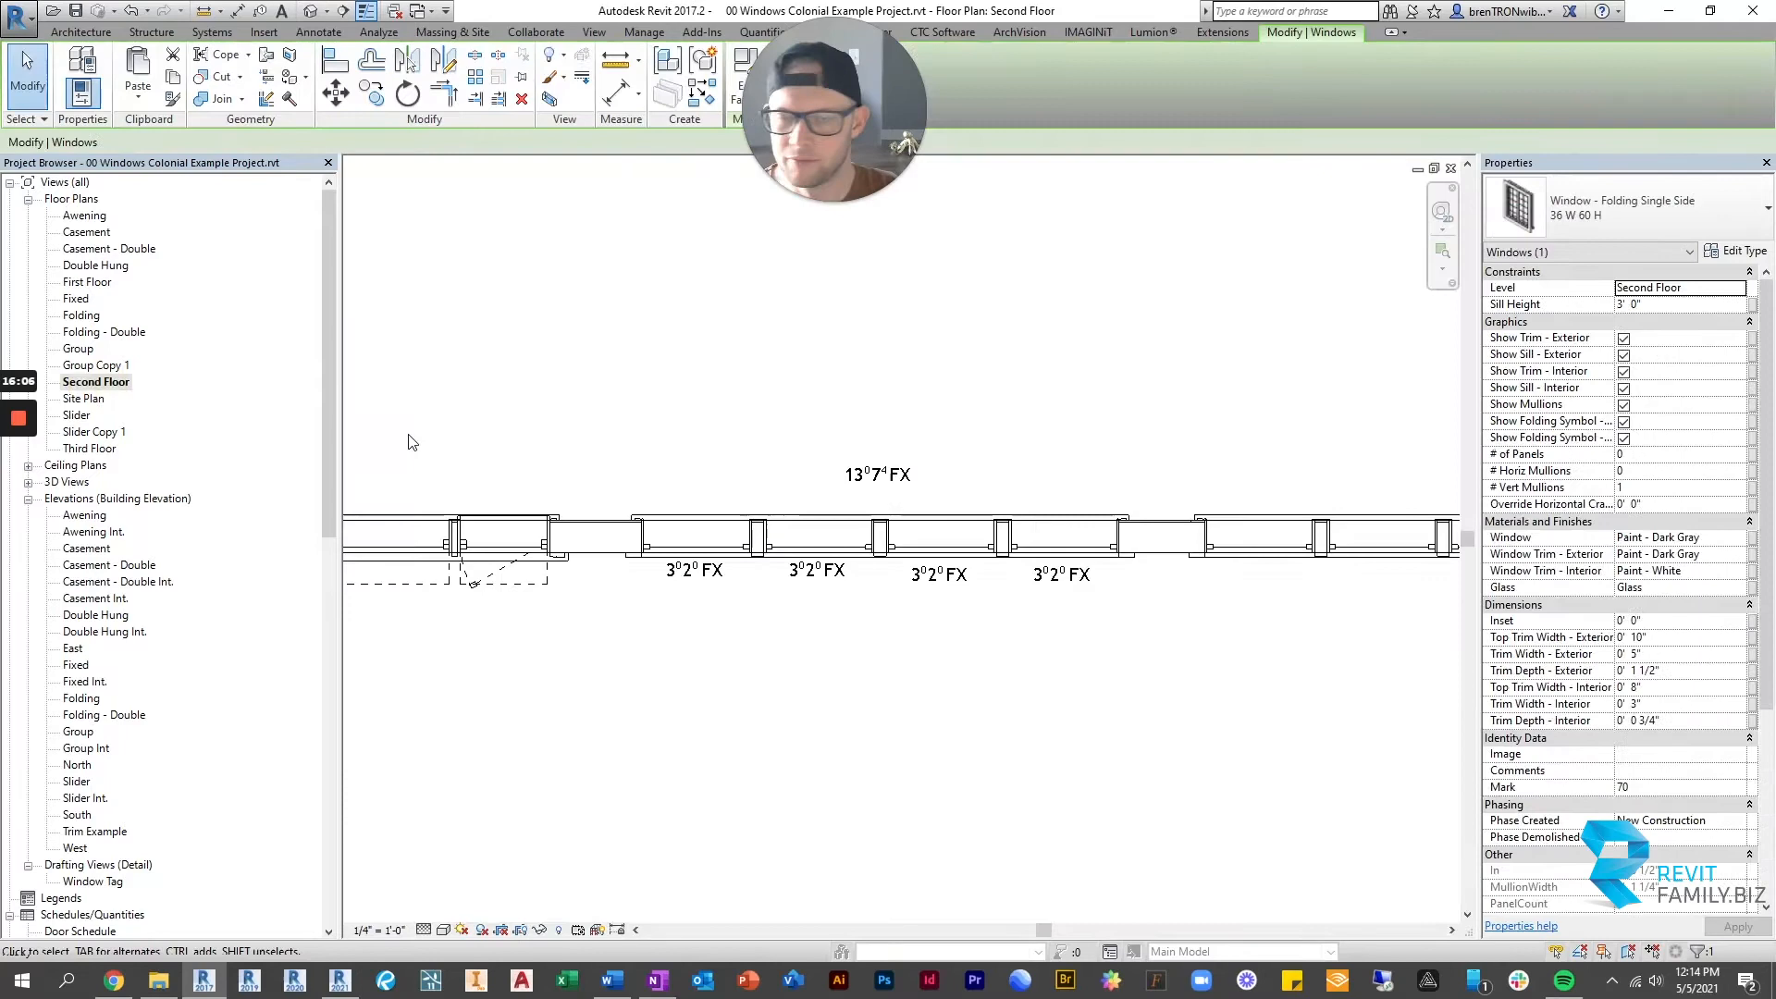
pyautogui.click(923, 647)
pyautogui.scroll(3, 692, 555)
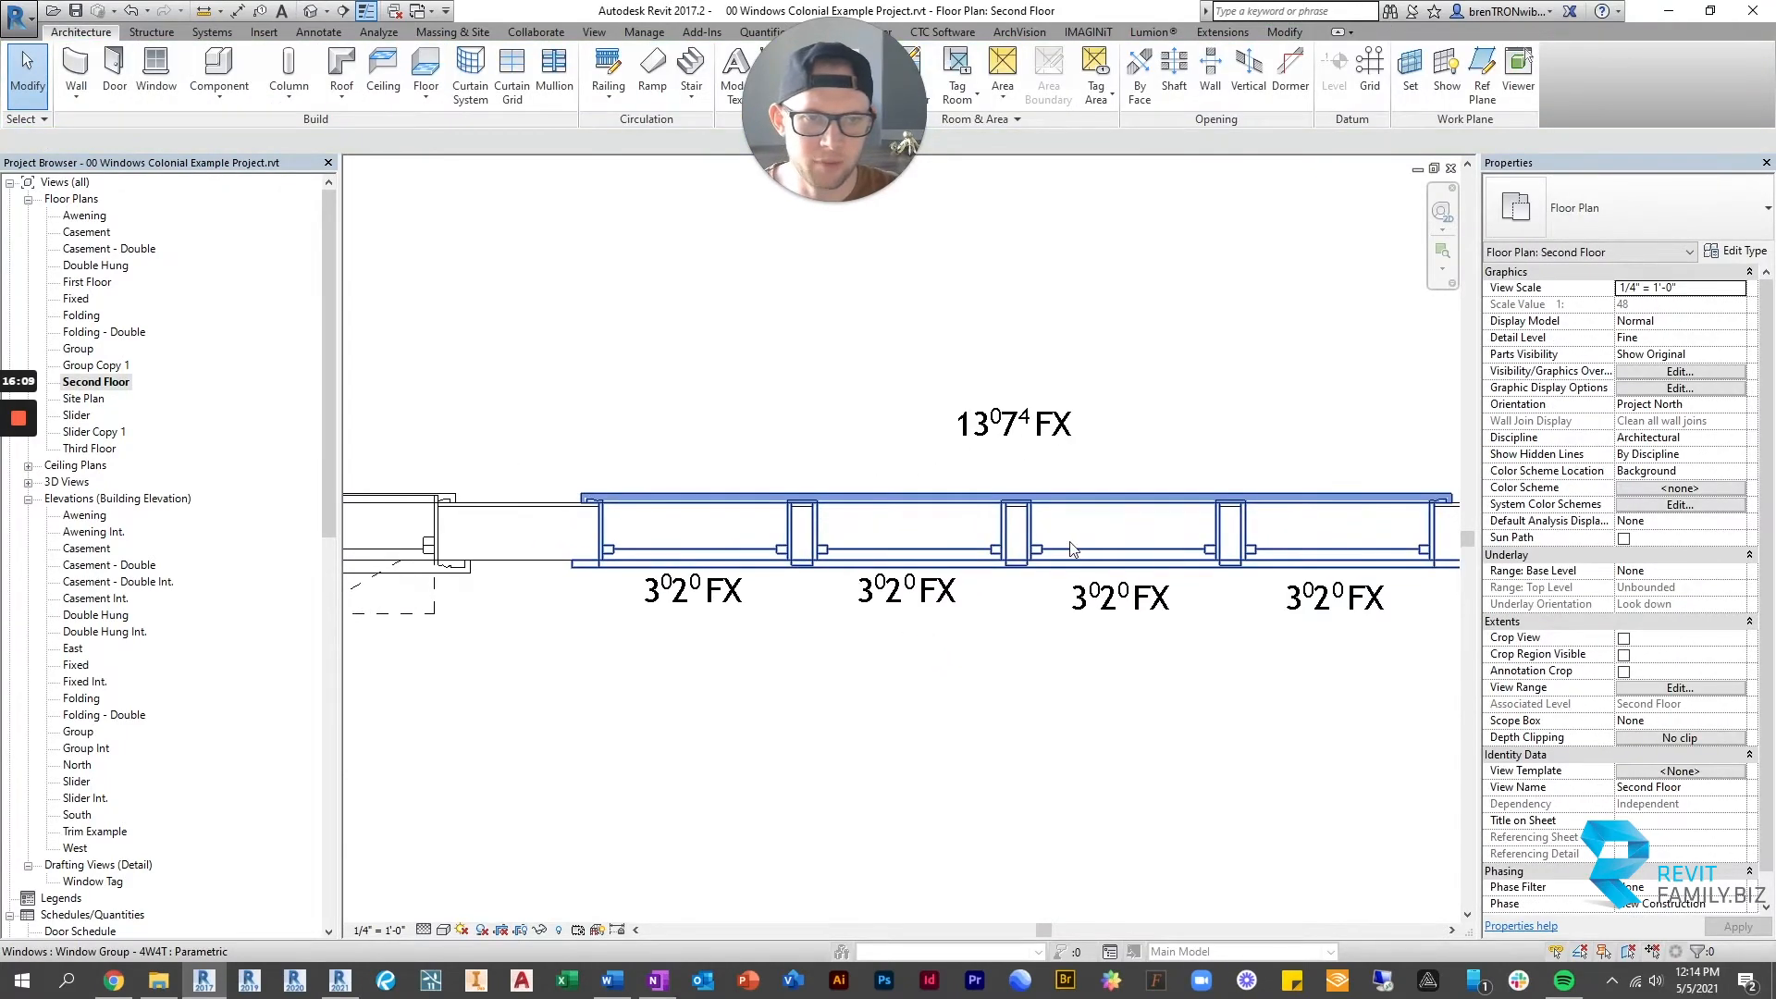
pyautogui.scroll(-4, 1071, 548)
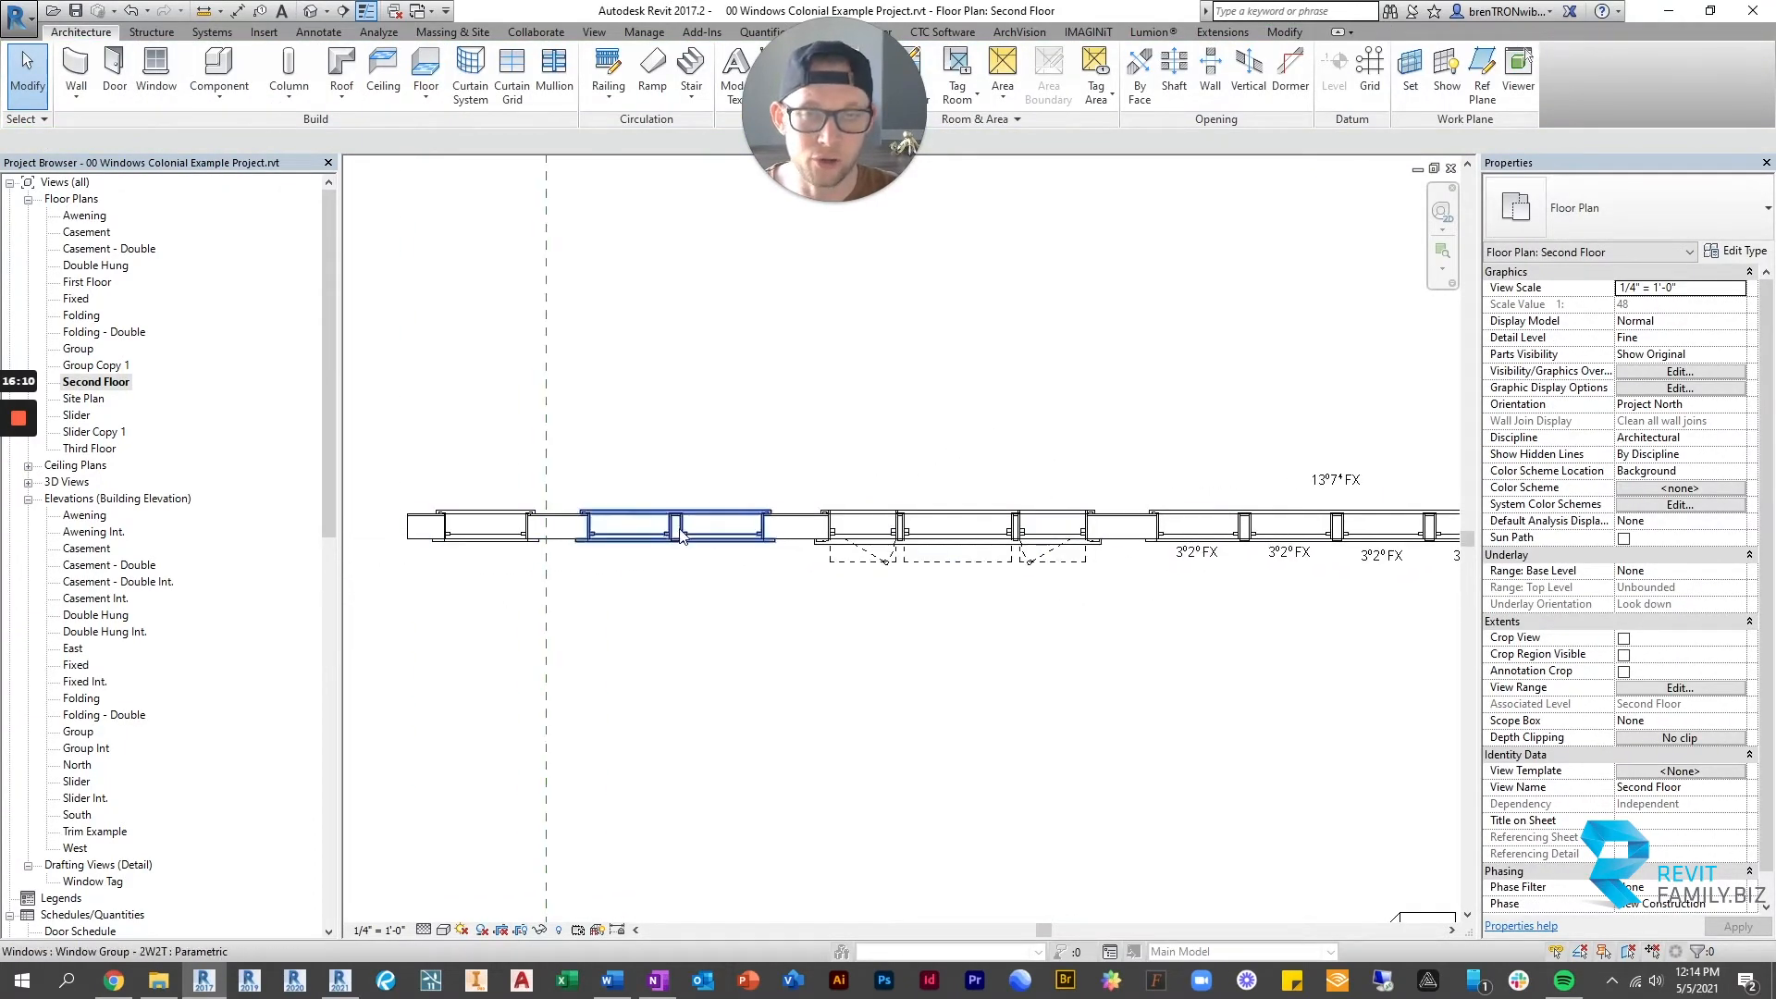
pyautogui.scroll(-2, 681, 535)
pyautogui.scroll(1, 788, 521)
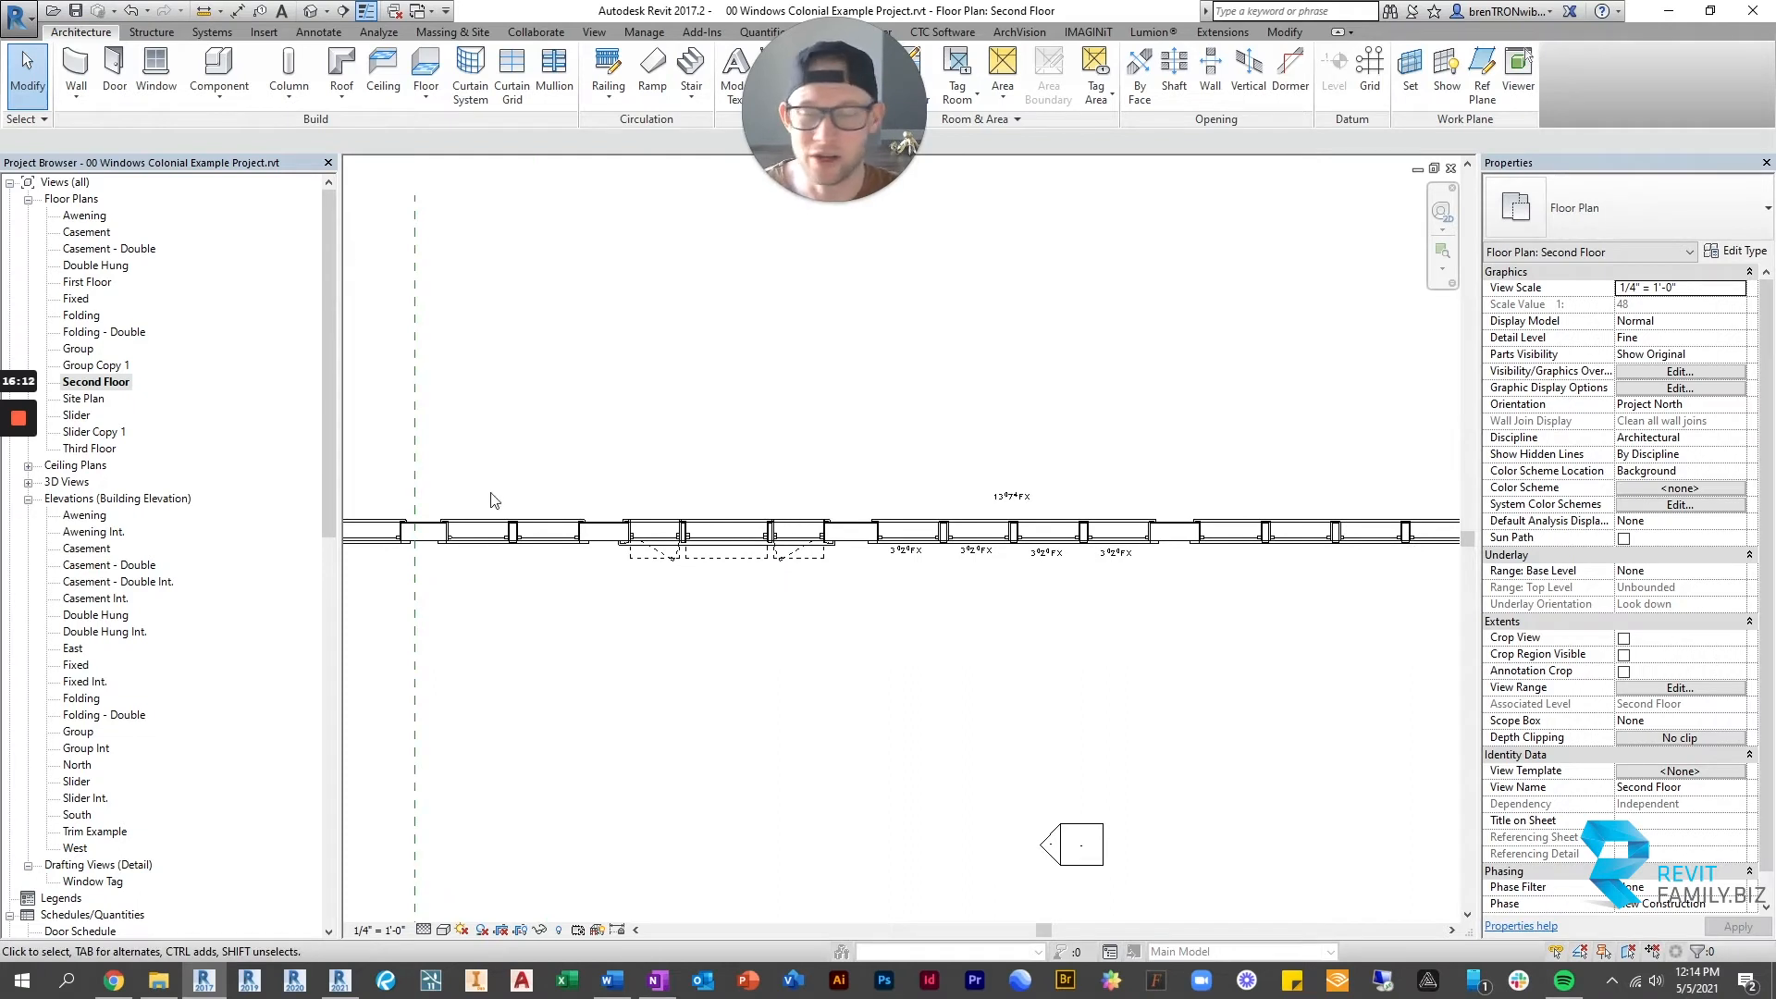
pyautogui.scroll(1, 976, 569)
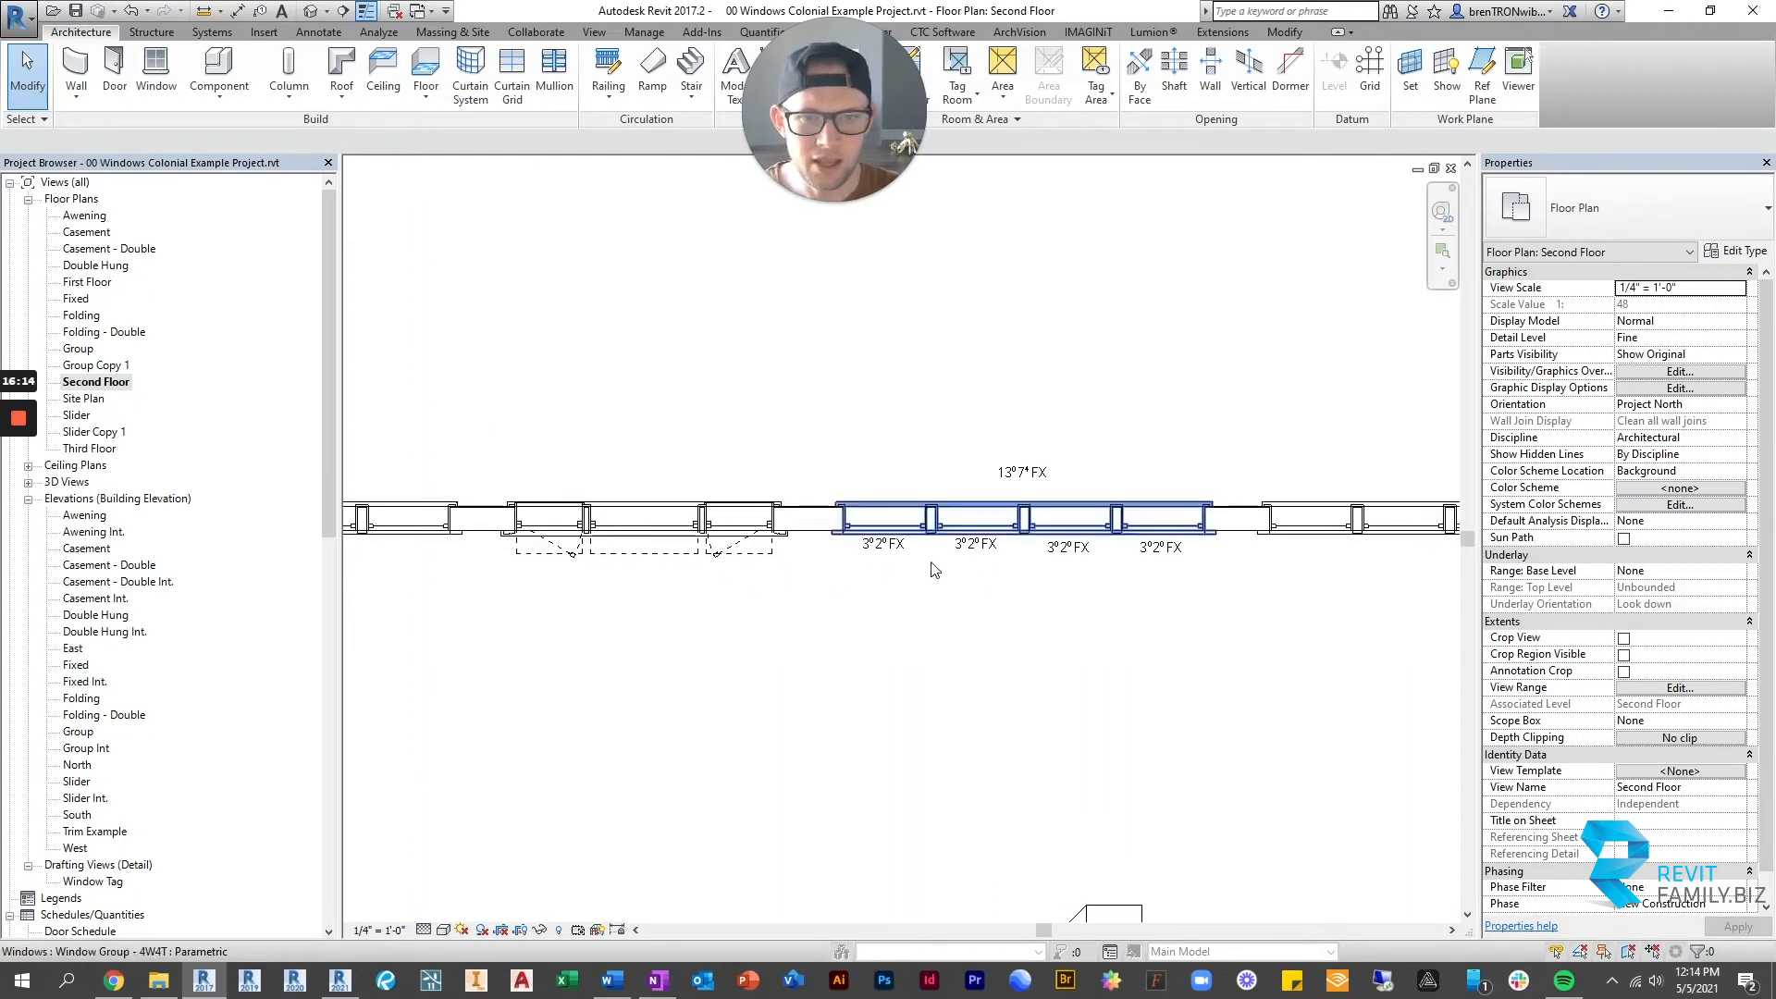
pyautogui.click(973, 505)
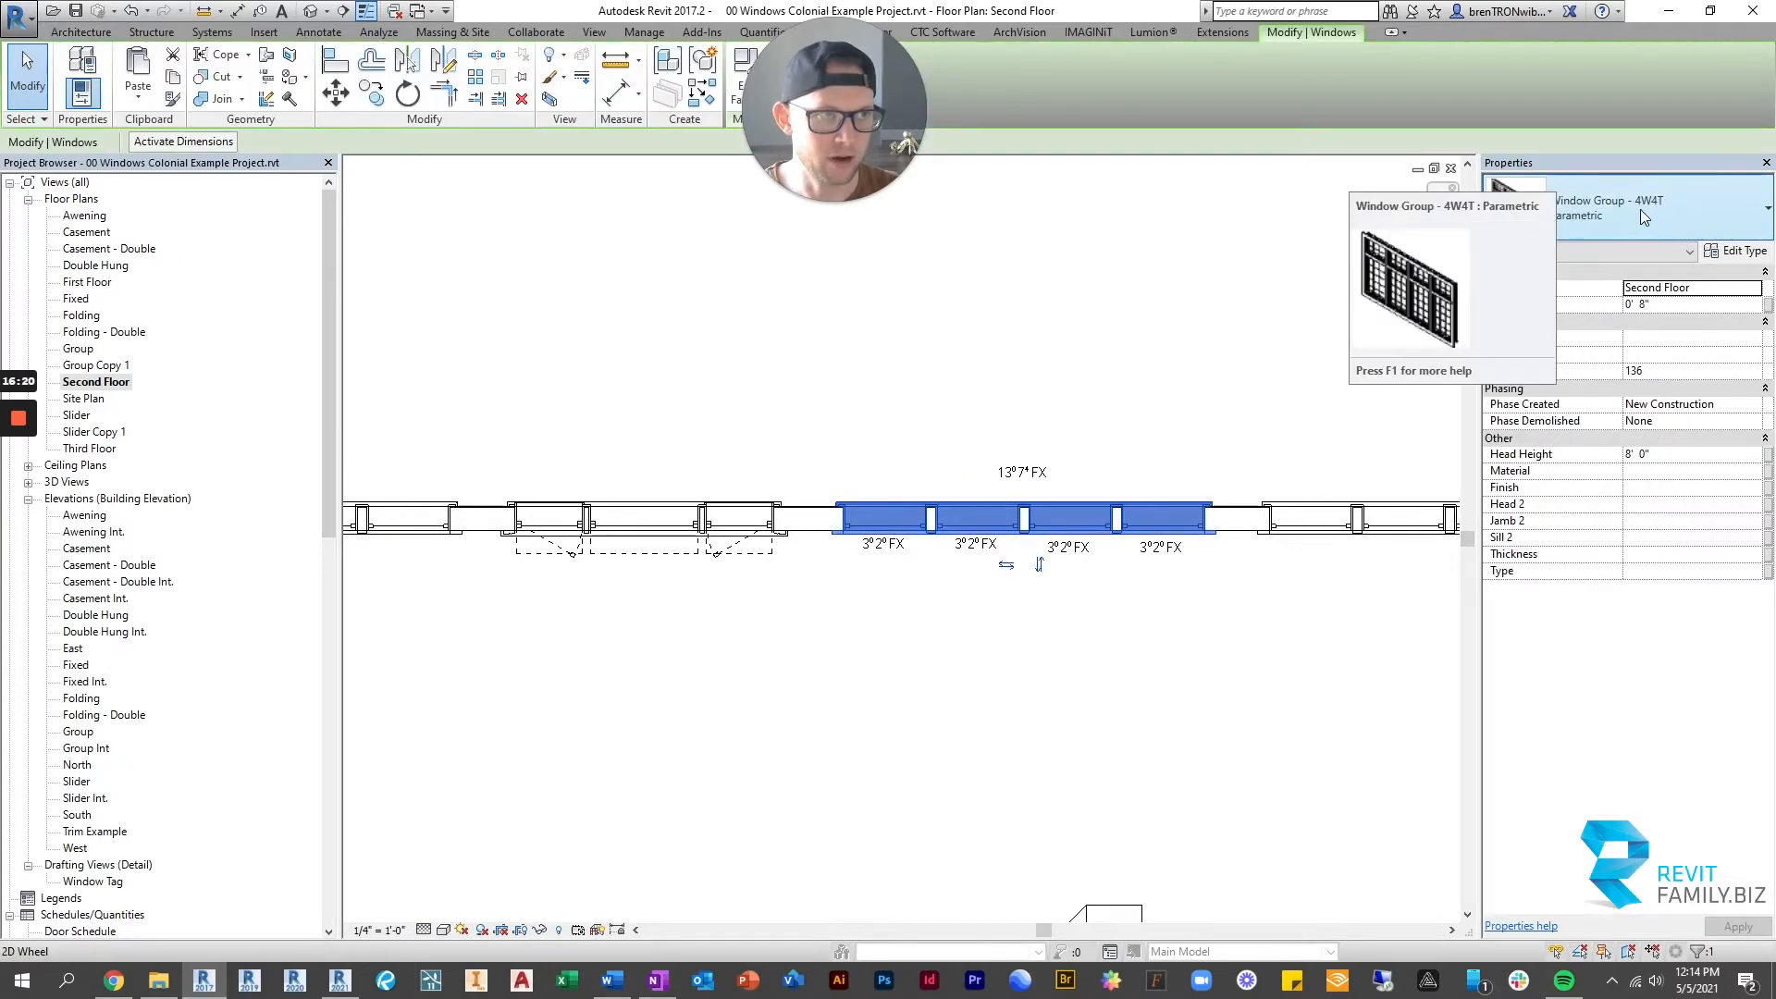
pyautogui.click(991, 343)
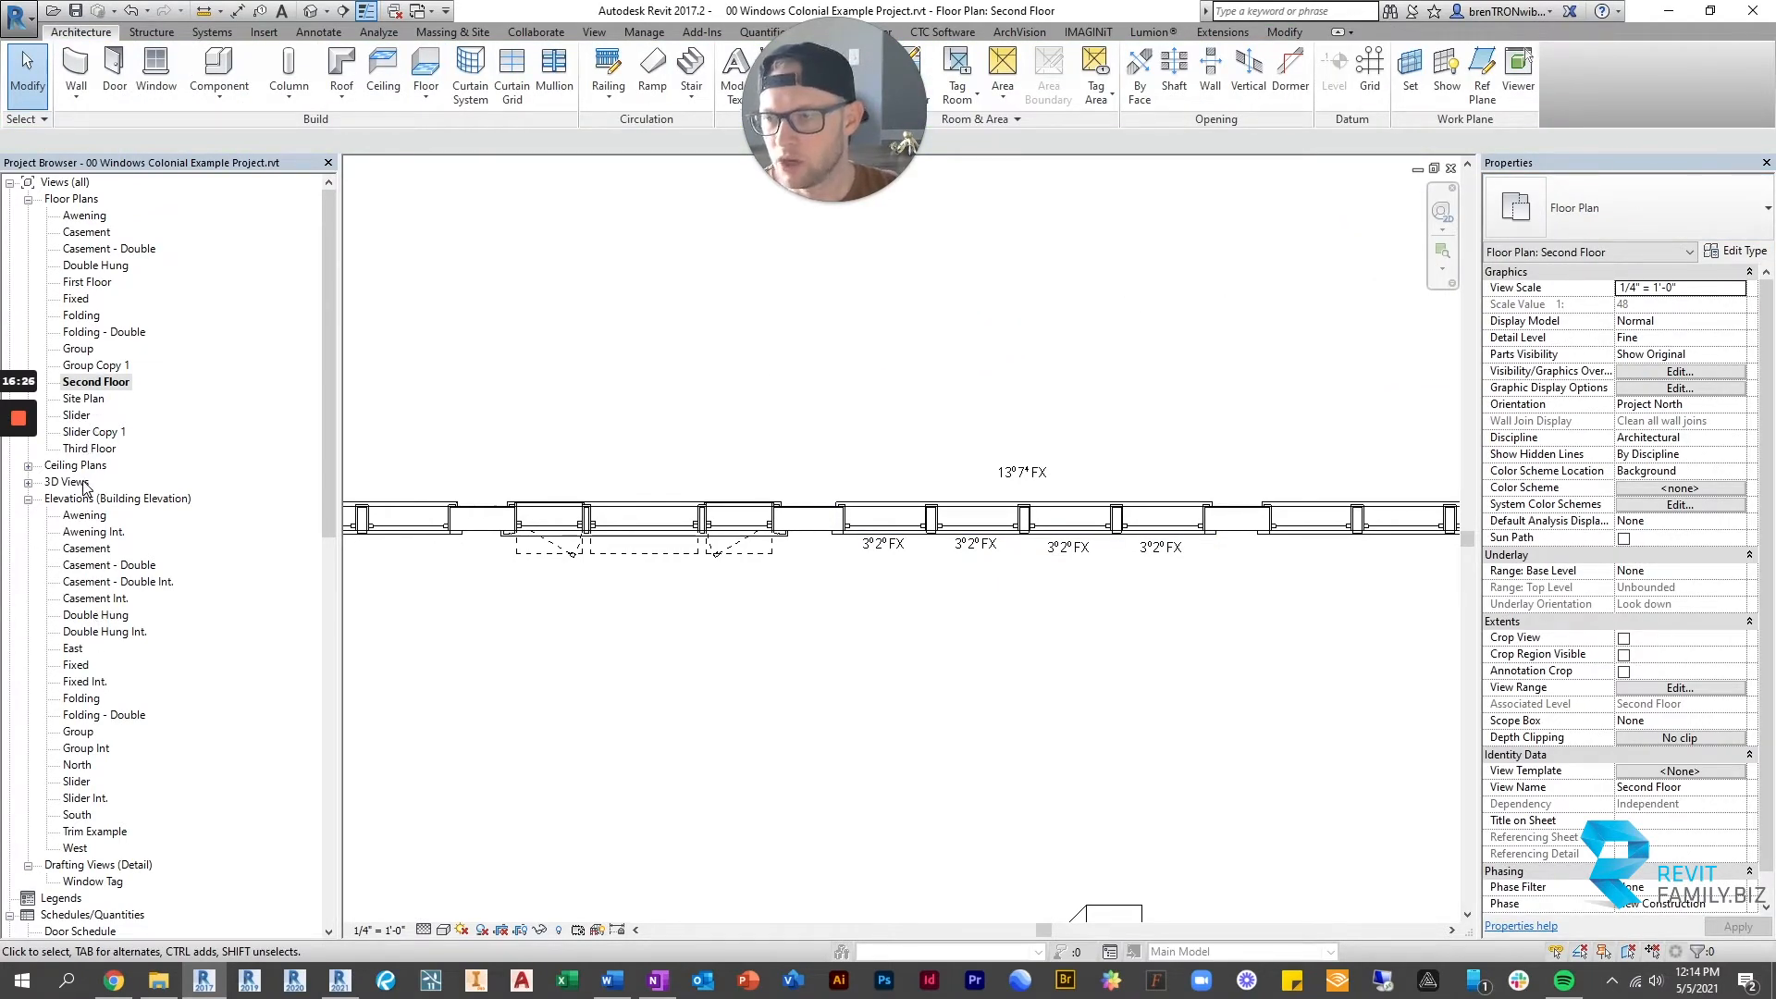
# Reopen the Window Schedule and locate the Window Group - 4W4T entry among the scheduled types.
pyautogui.scroll(-3, 154, 599)
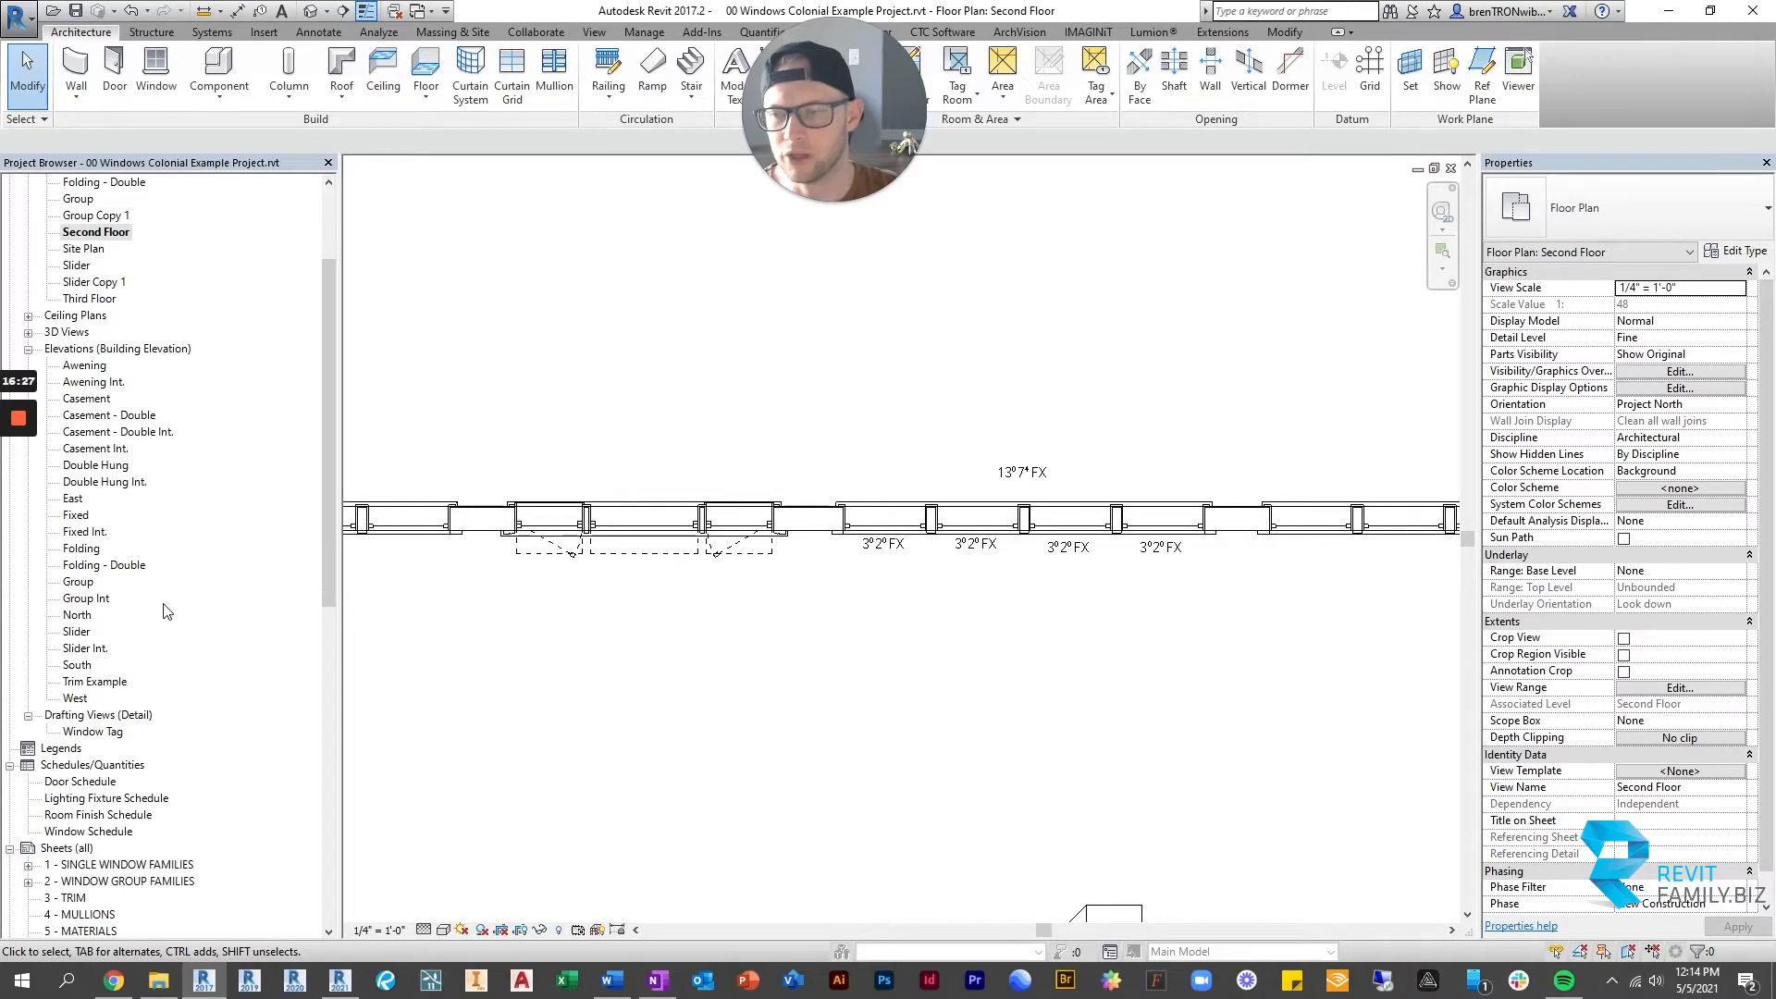
pyautogui.doubleClick(93, 832)
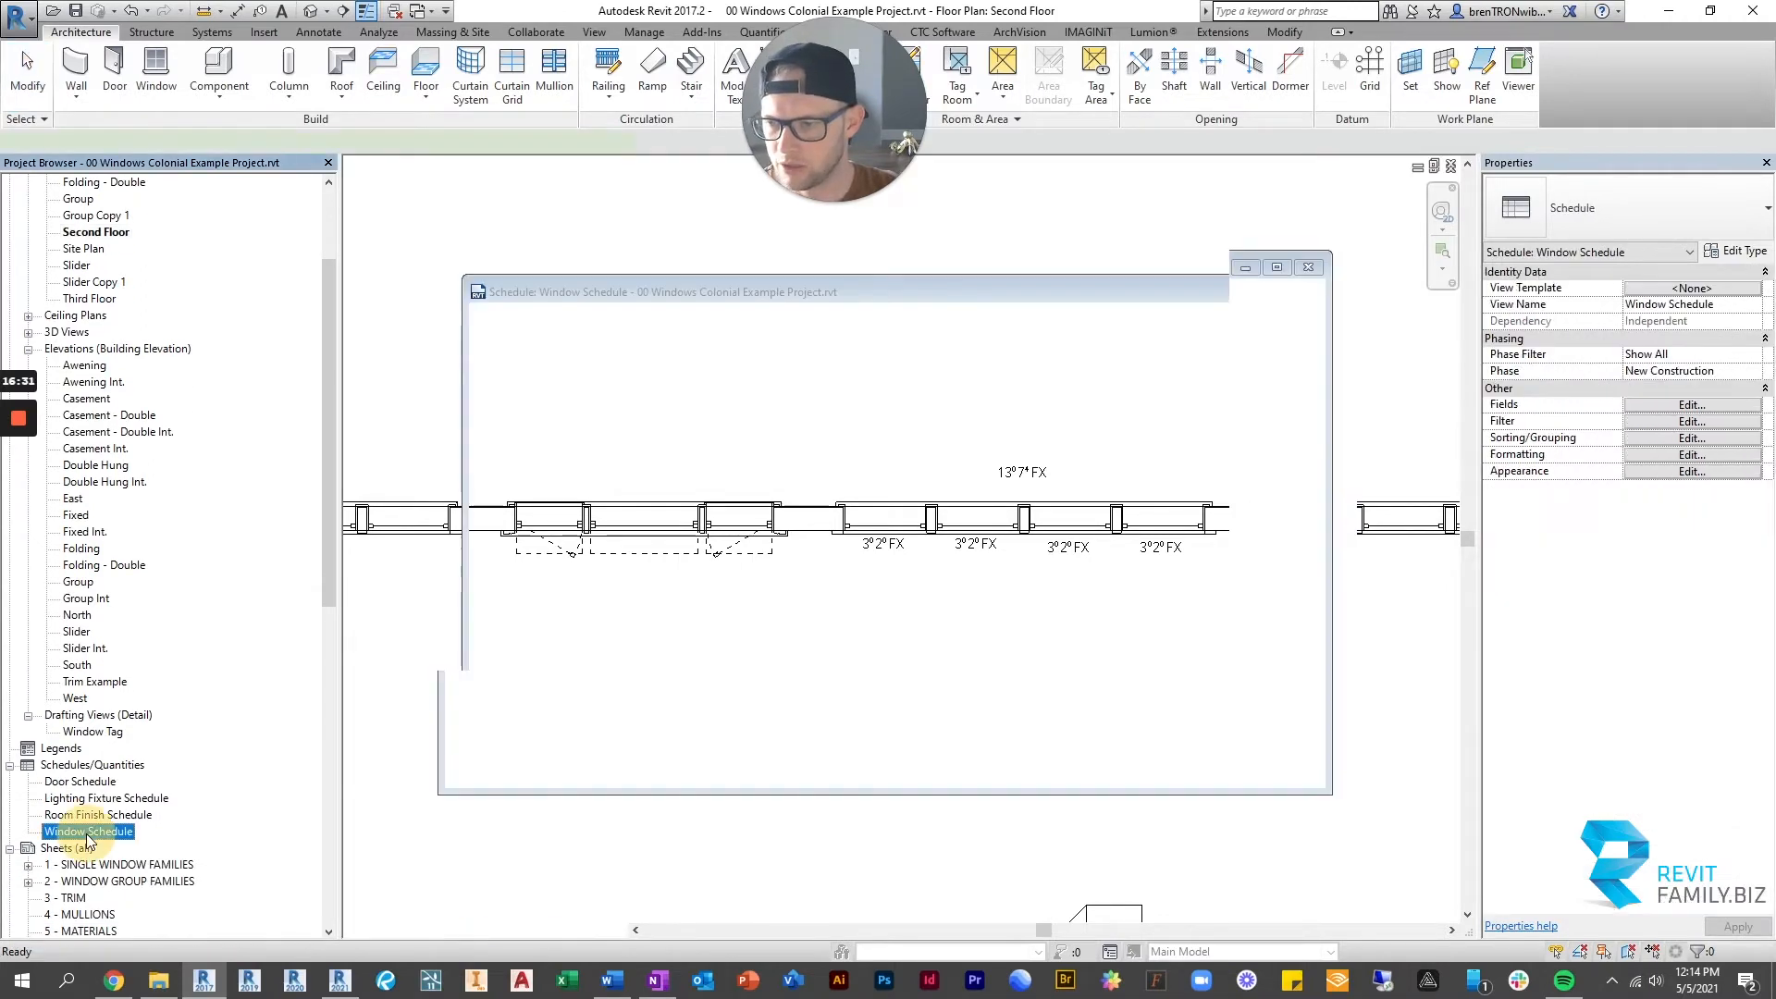
pyautogui.scroll(1, 674, 331)
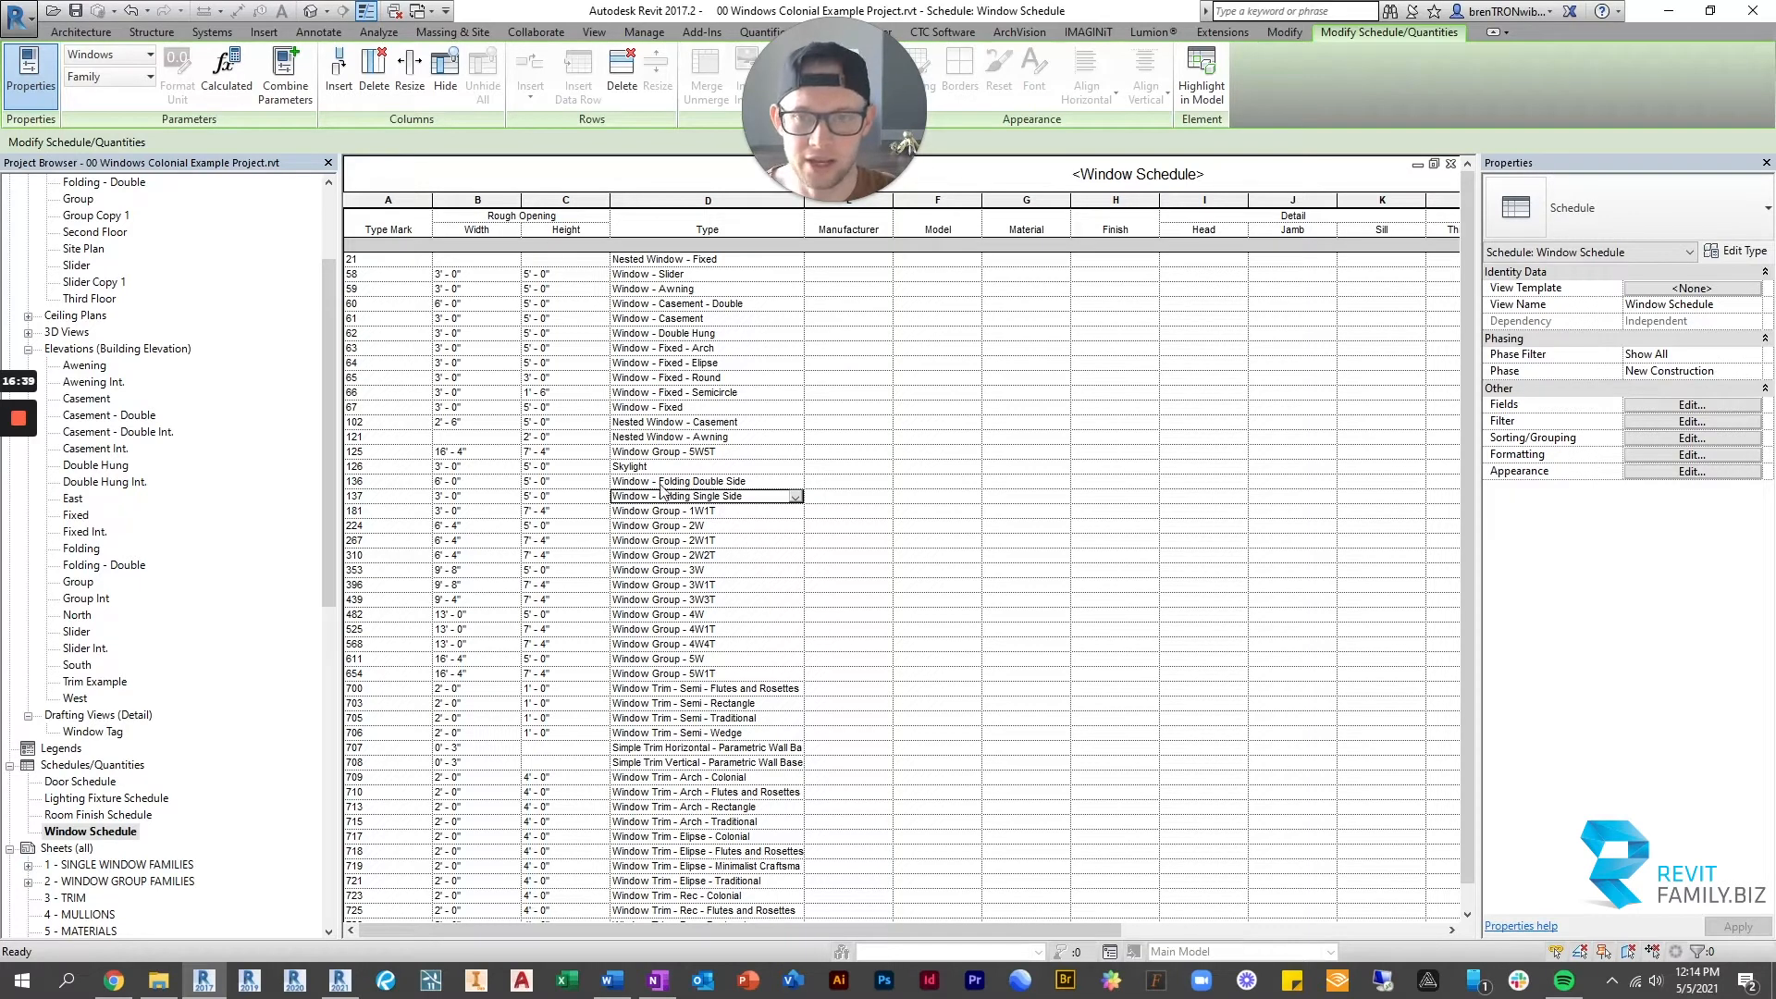
pyautogui.scroll(-1, 676, 501)
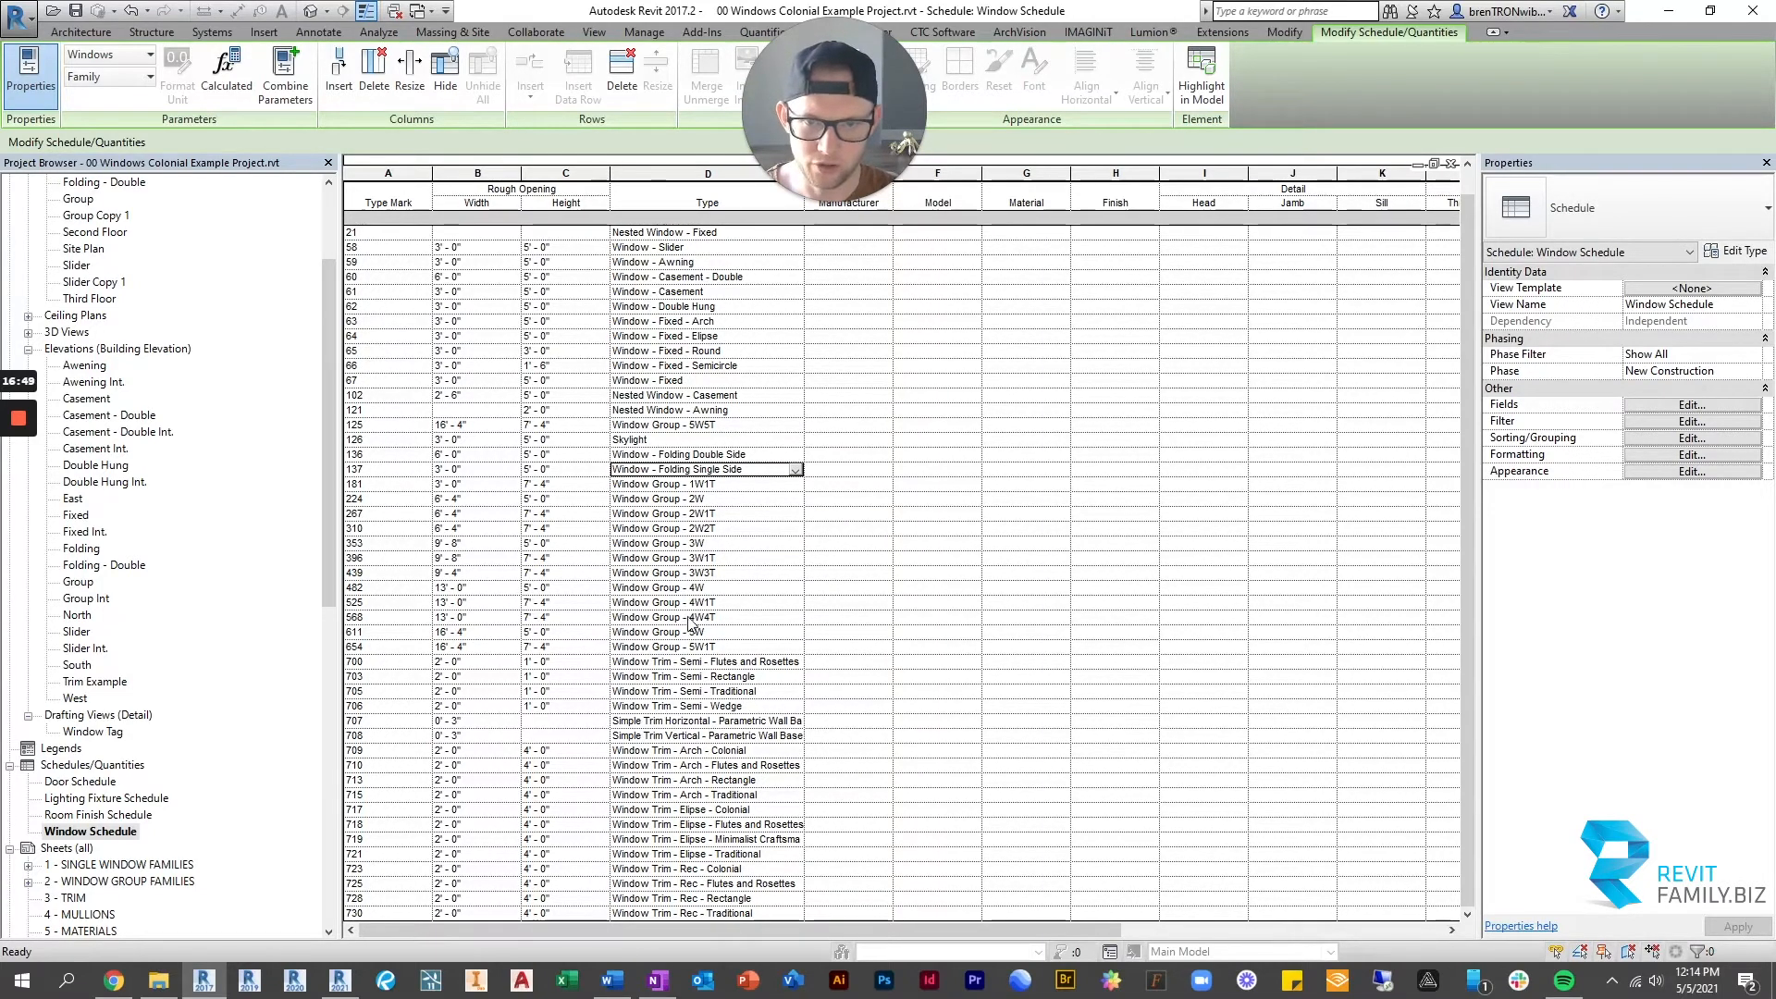
pyautogui.click(729, 618)
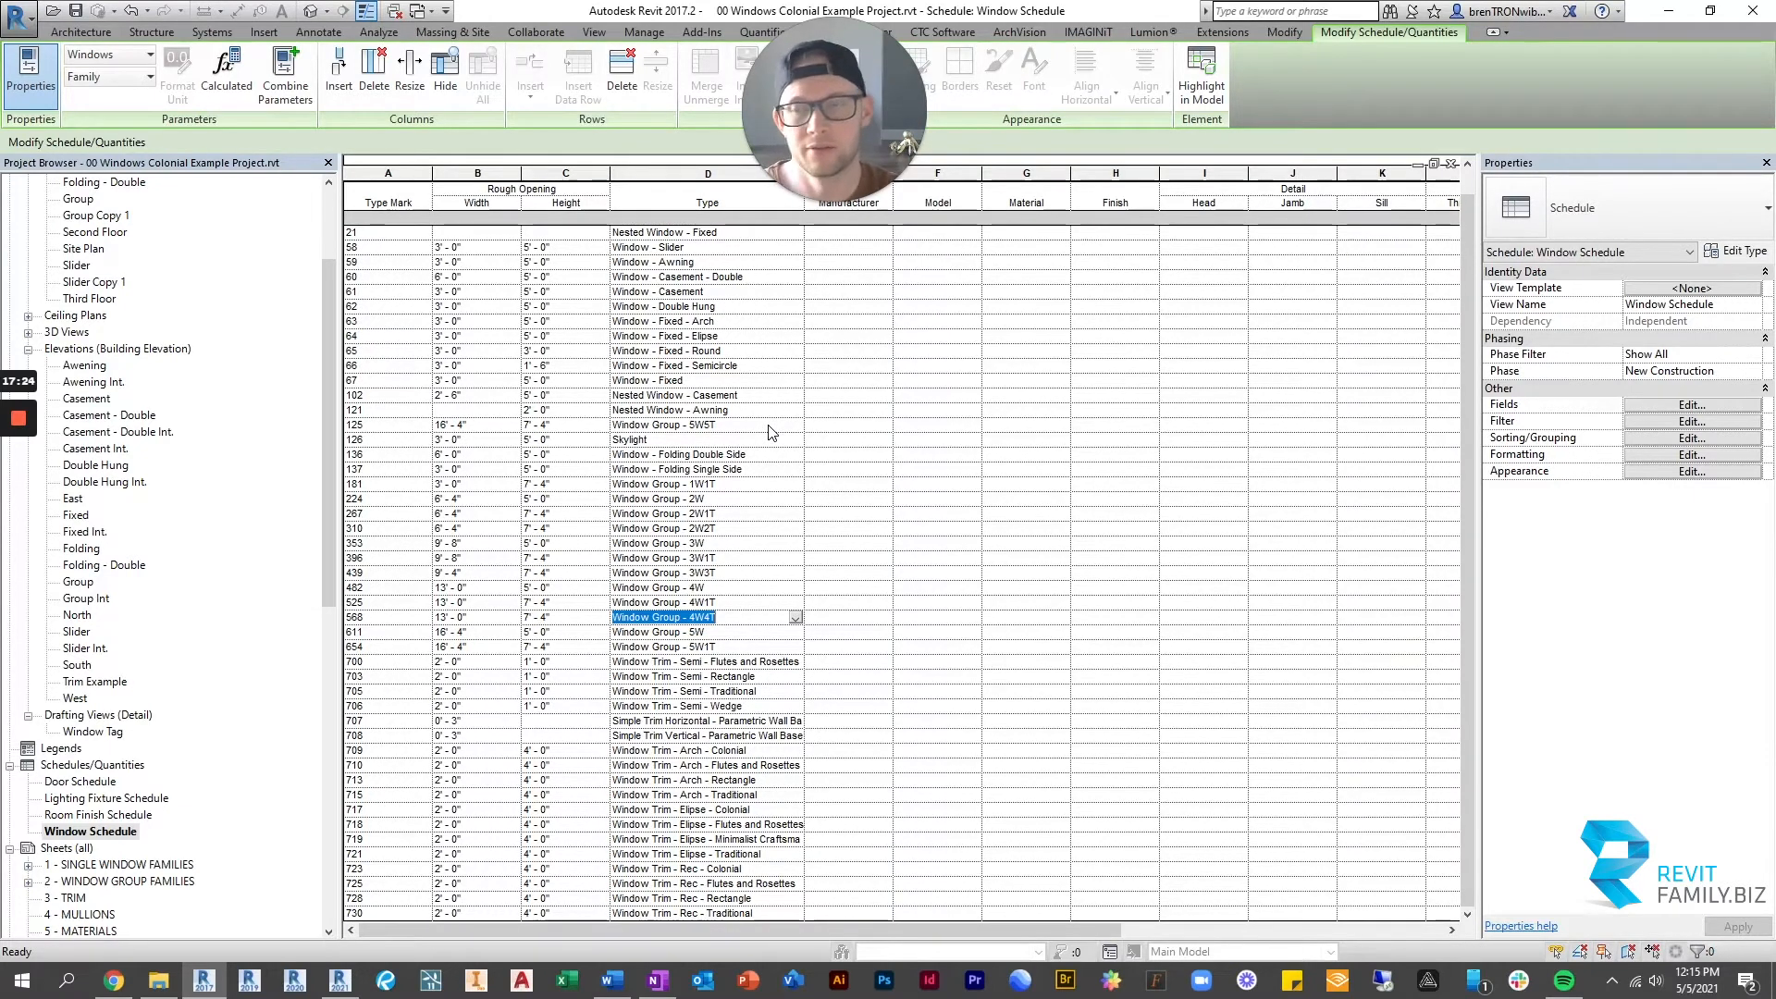
# Close the Window Schedule, switch to the 3D view and examine the single window families in their two walls.
pyautogui.click(1451, 166)
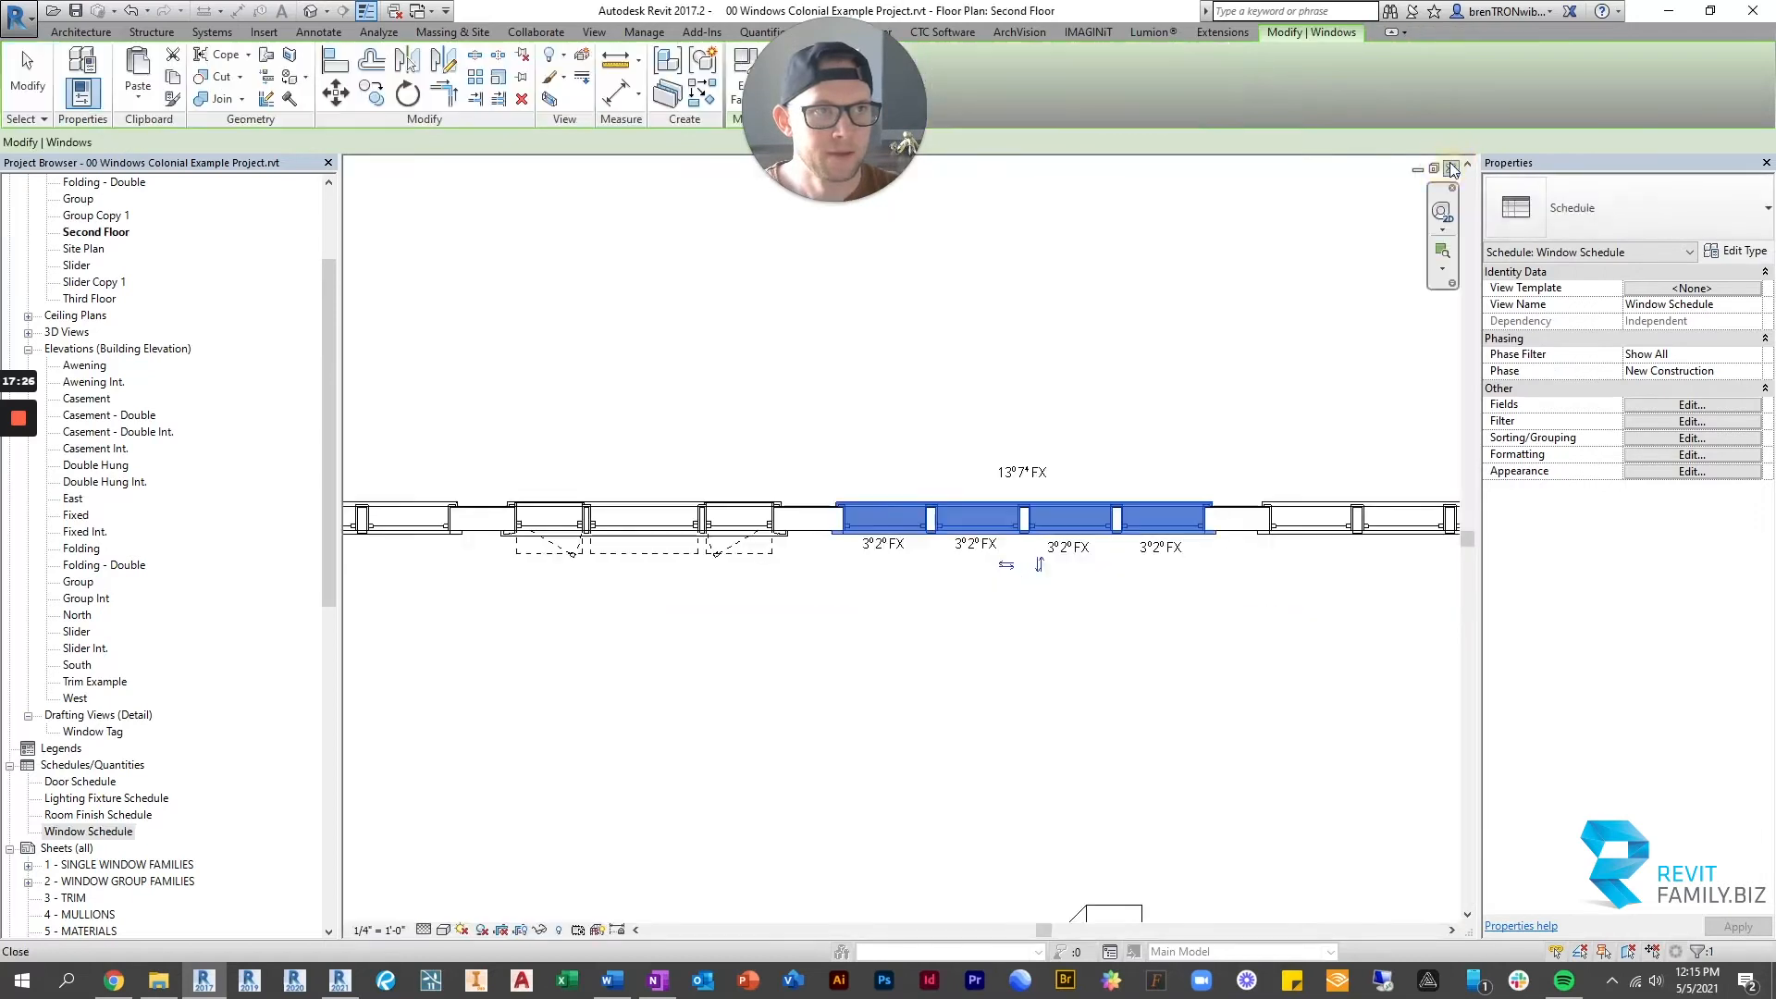
pyautogui.click(885, 330)
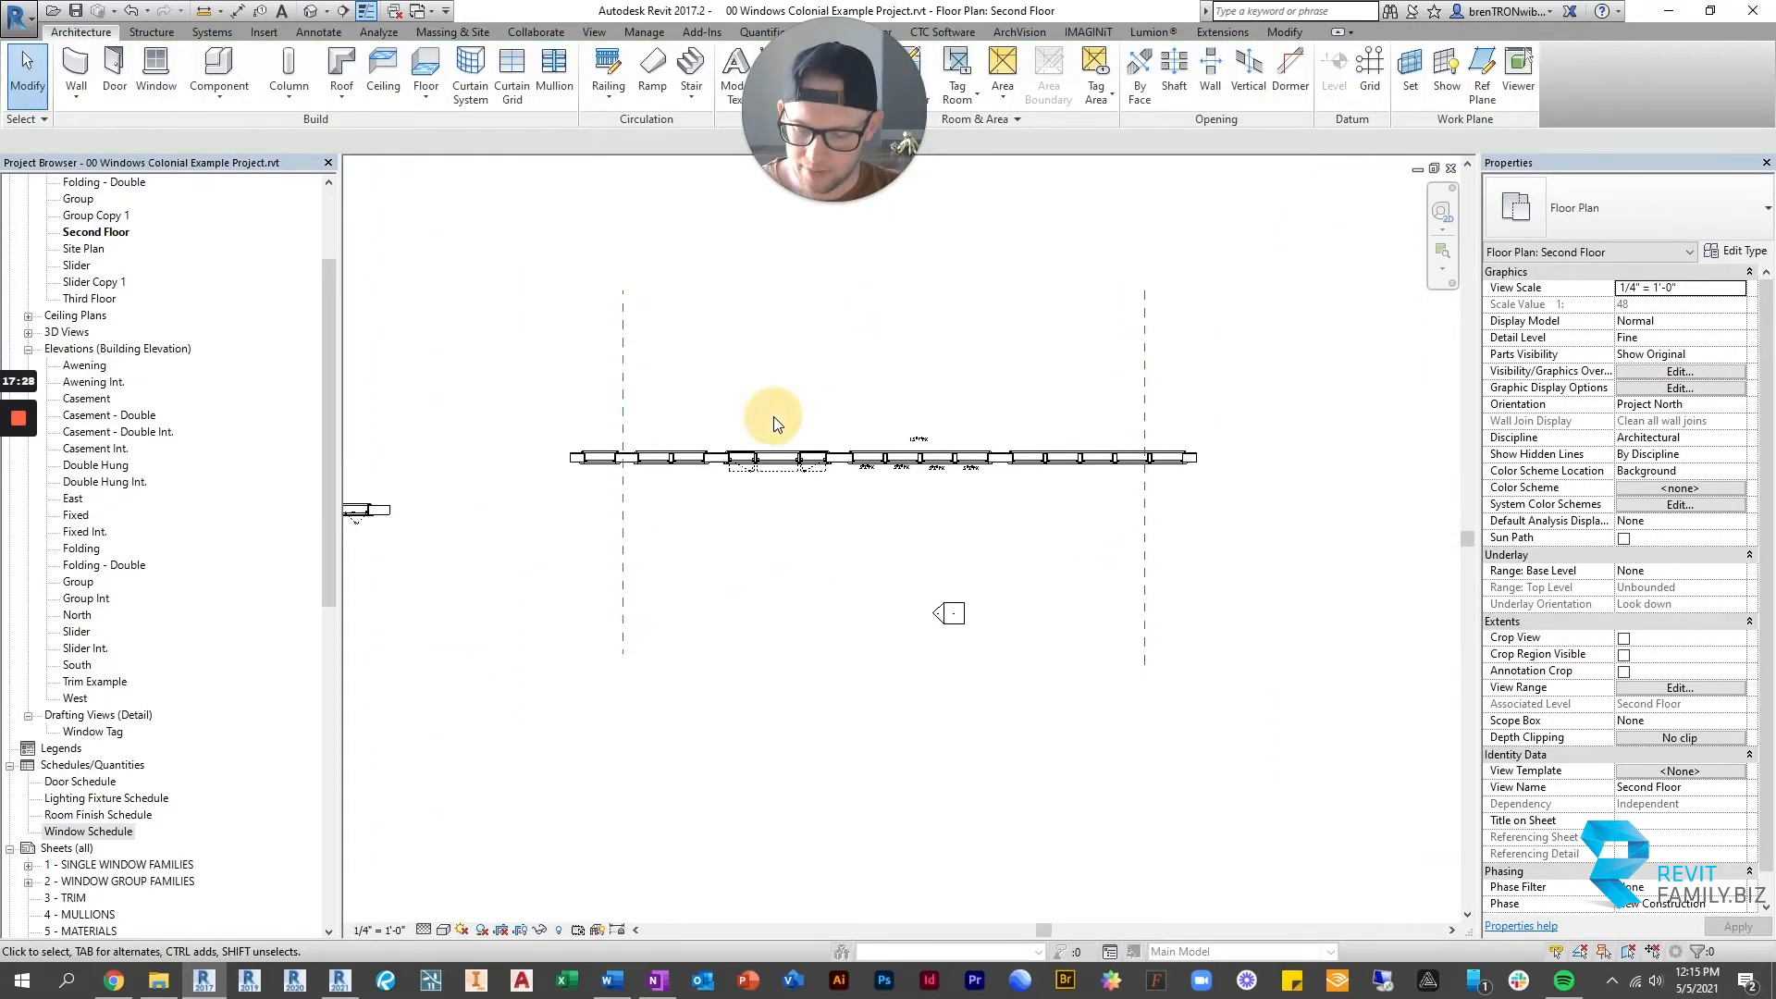
pyautogui.hotkey('ctrl', 'Tab')
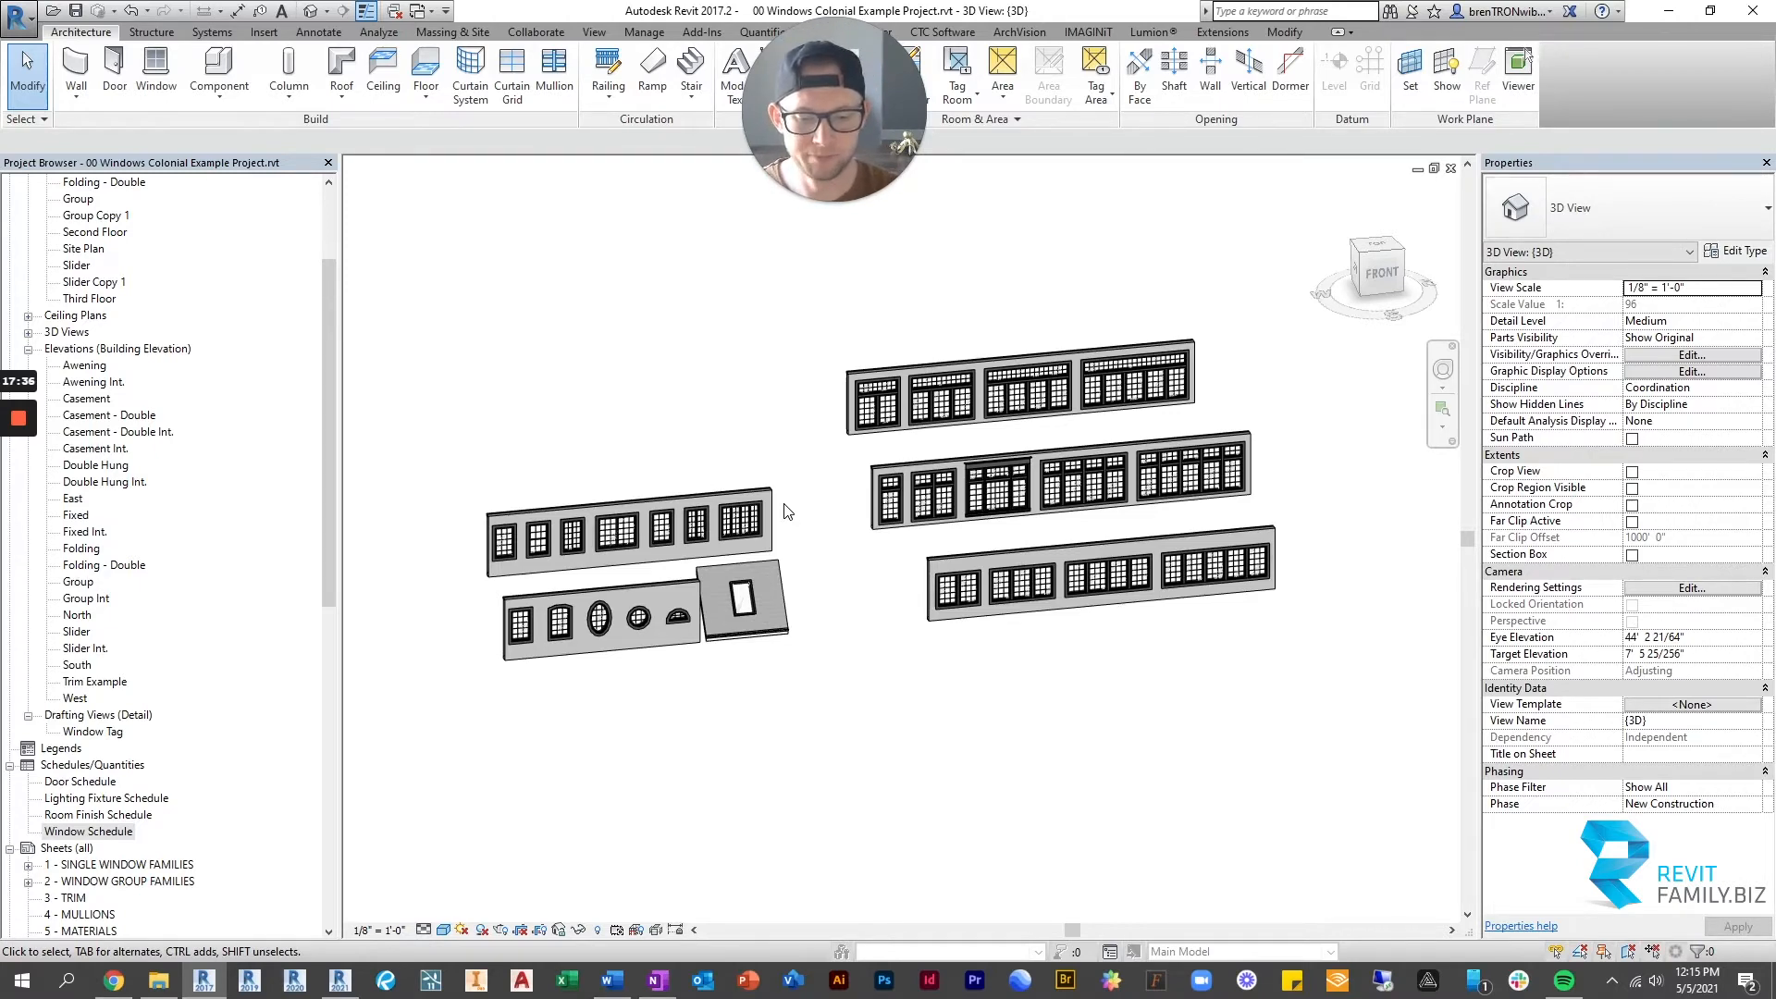
pyautogui.scroll(3, 762, 592)
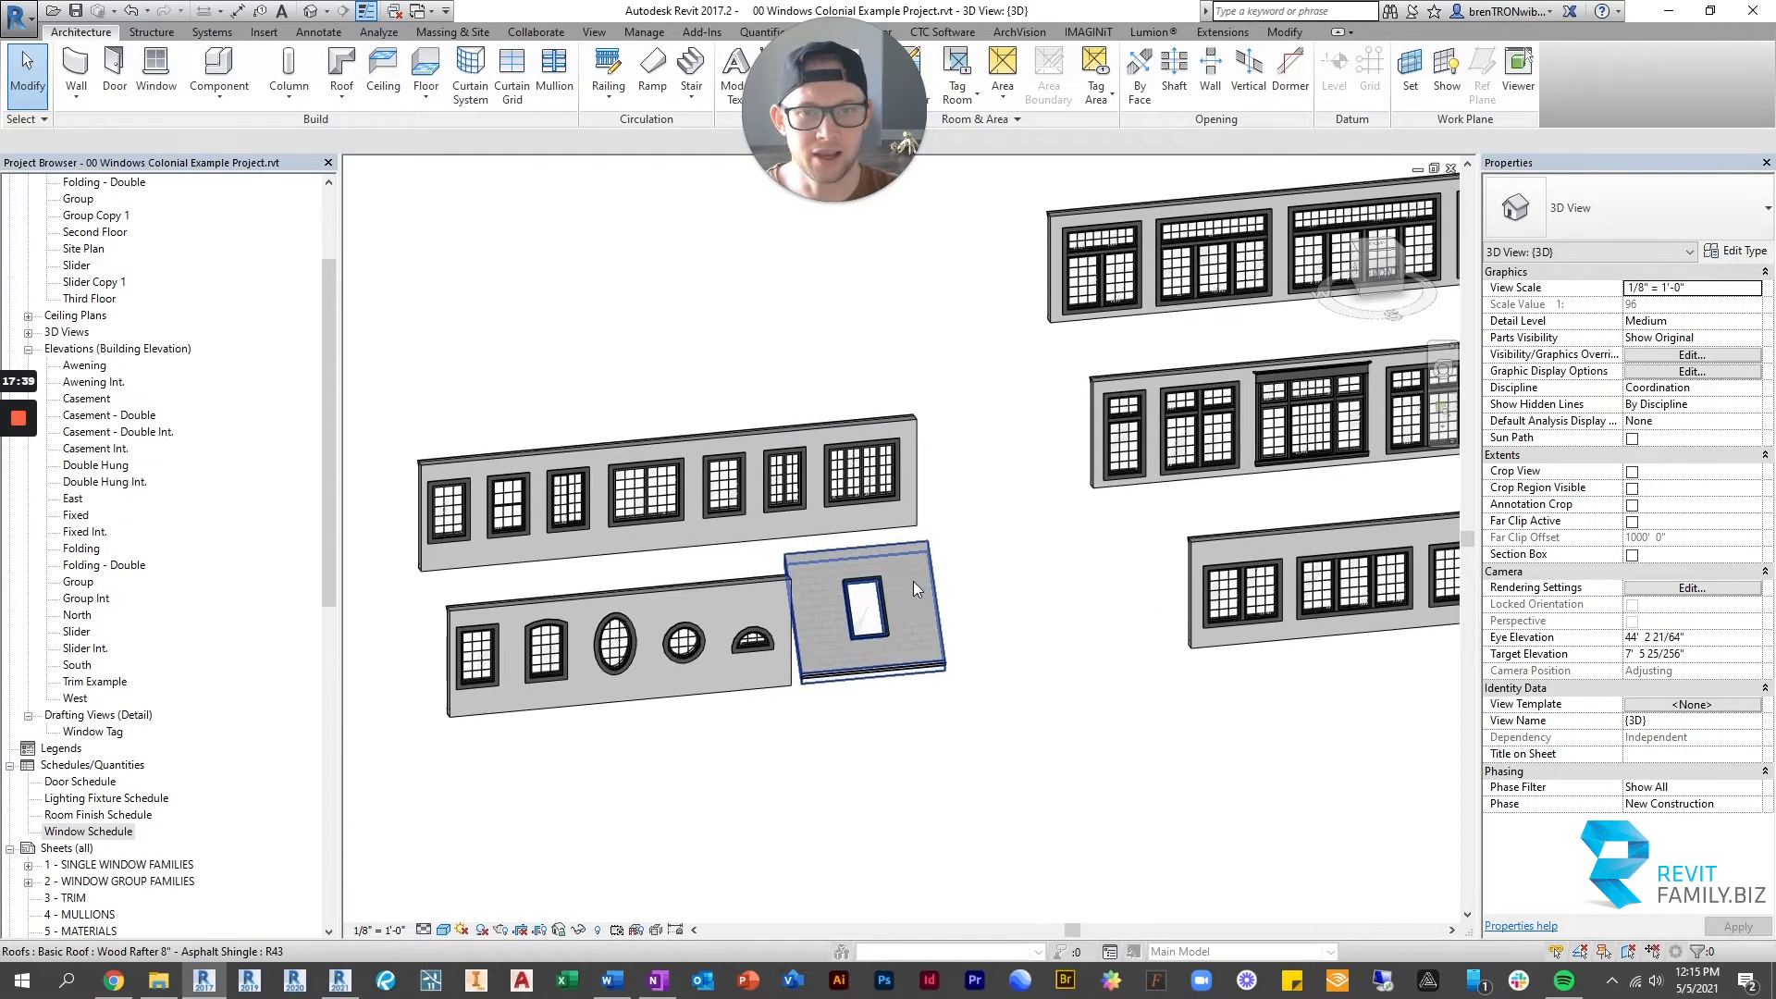
pyautogui.scroll(3, 914, 624)
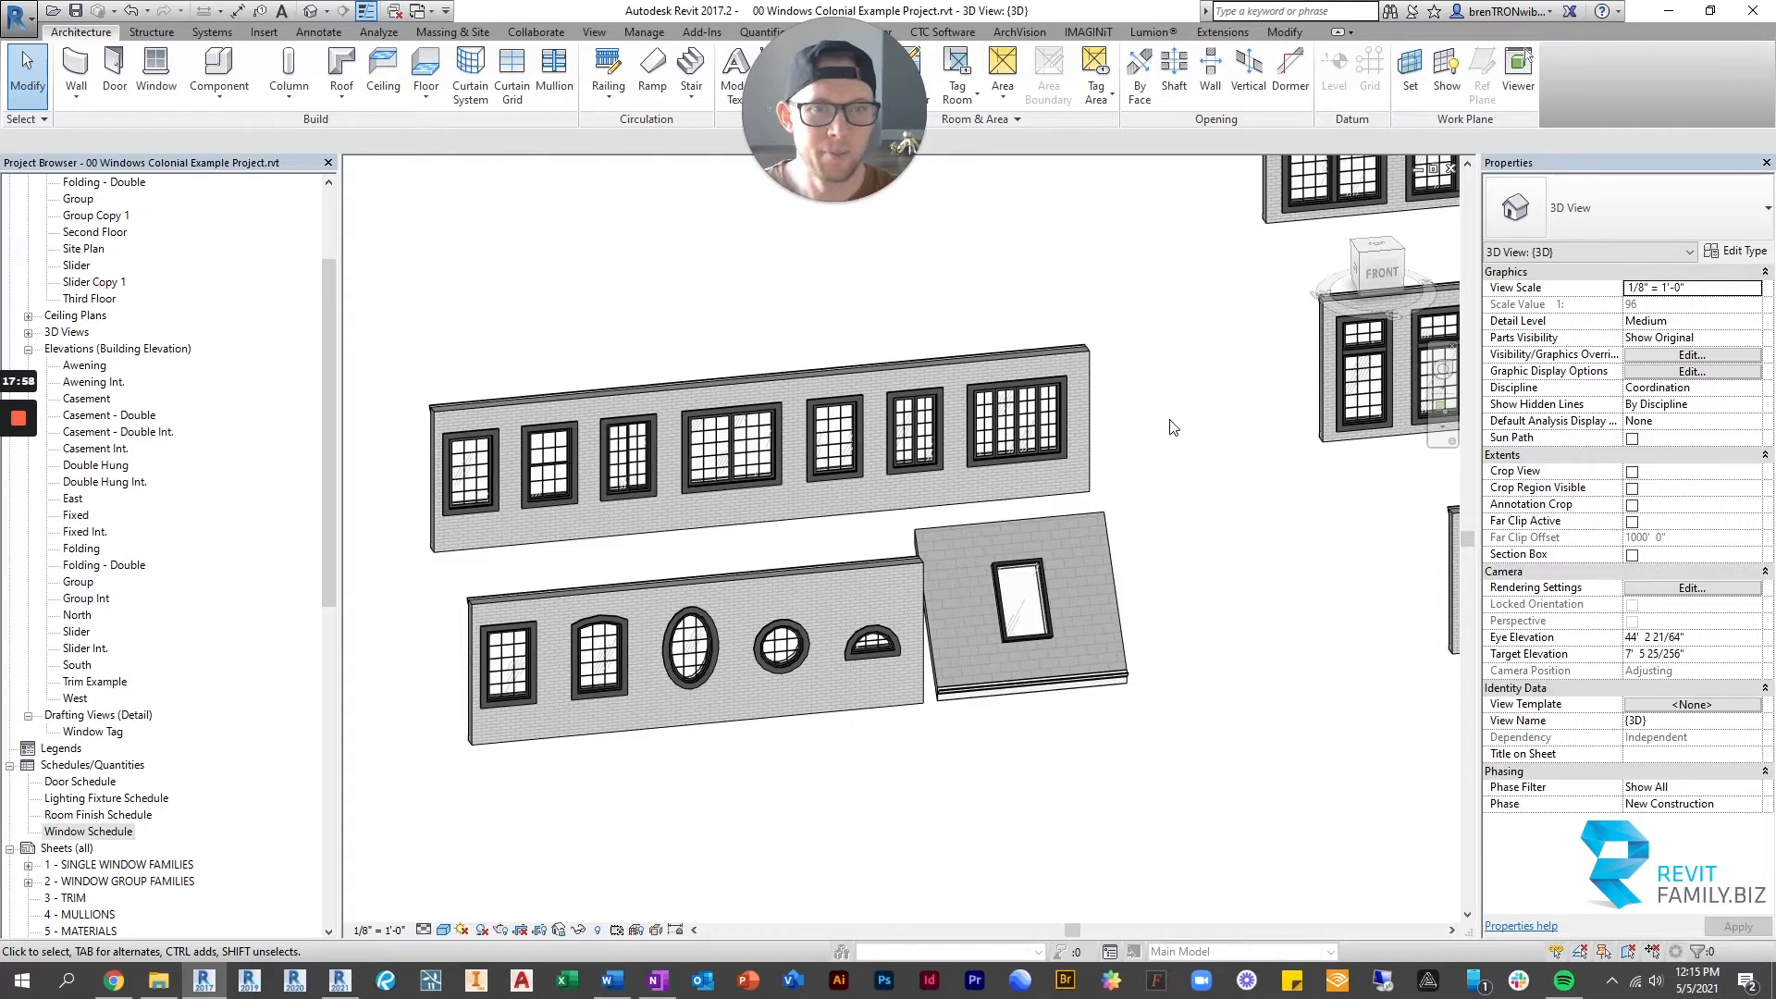
pyautogui.scroll(5, 520, 446)
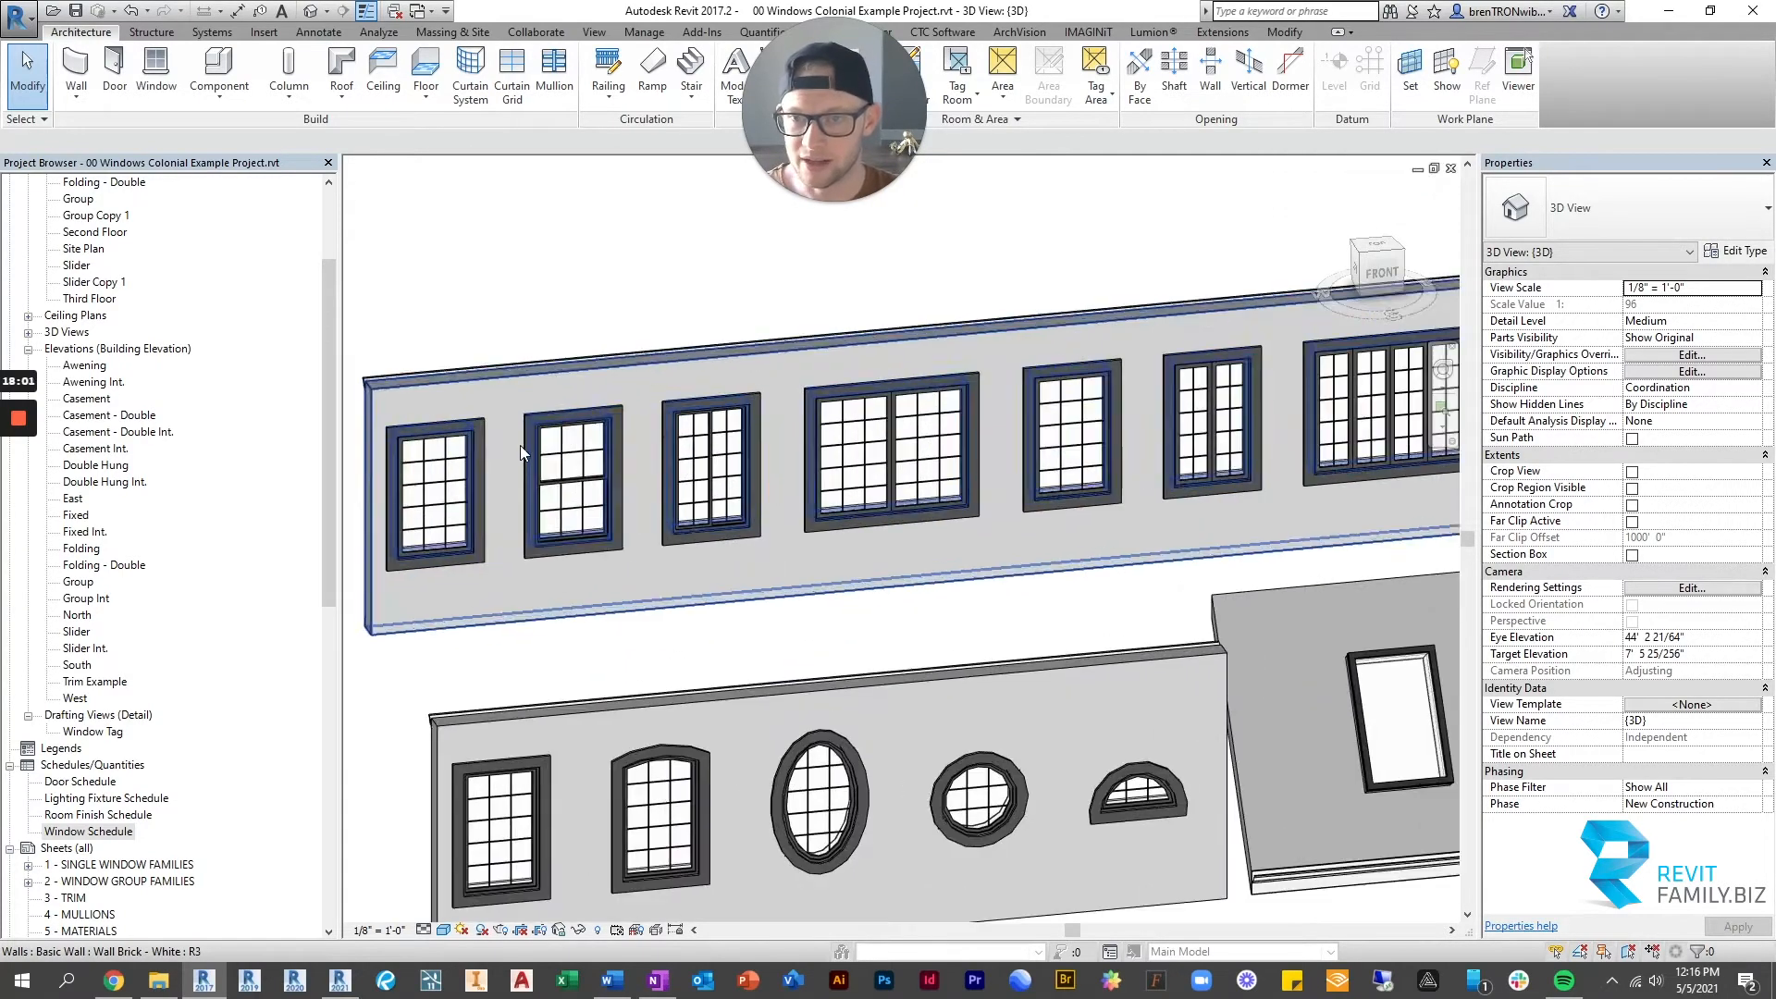
# Open the type properties of the Window - Awning 36 W 60 H and review its trim, mullion, dimension and identity parameters.
pyautogui.click(588, 399)
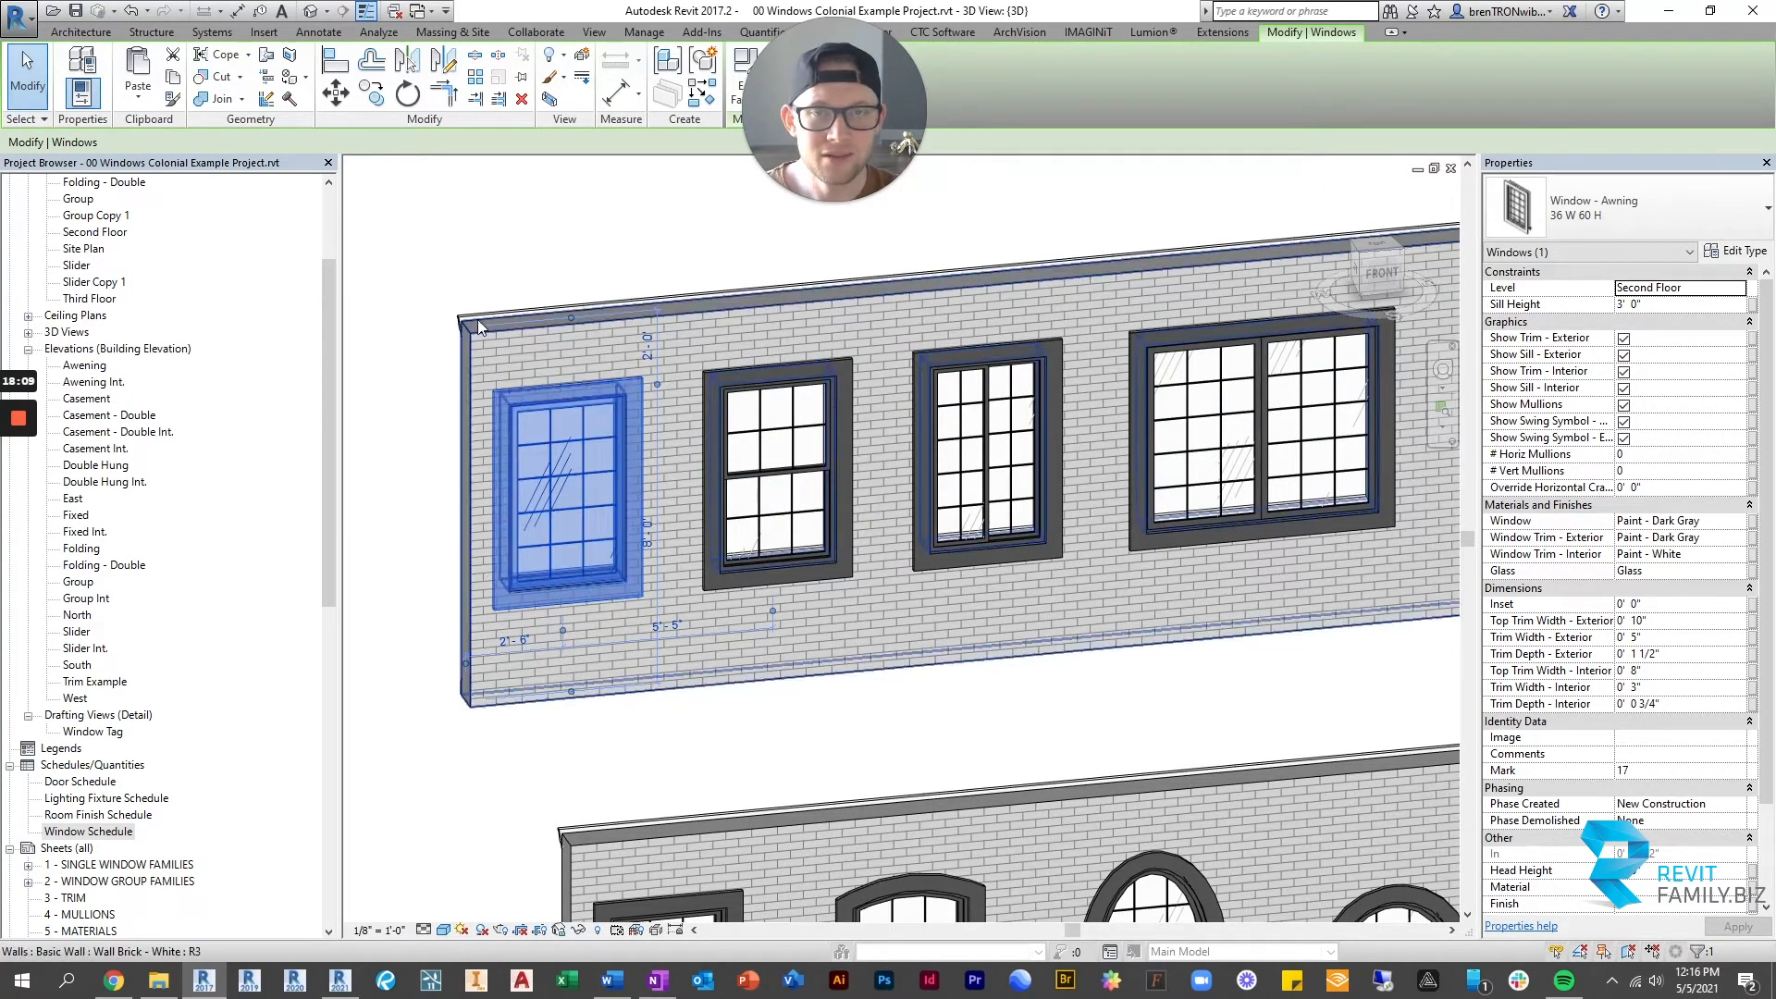
pyautogui.click(456, 246)
pyautogui.click(550, 403)
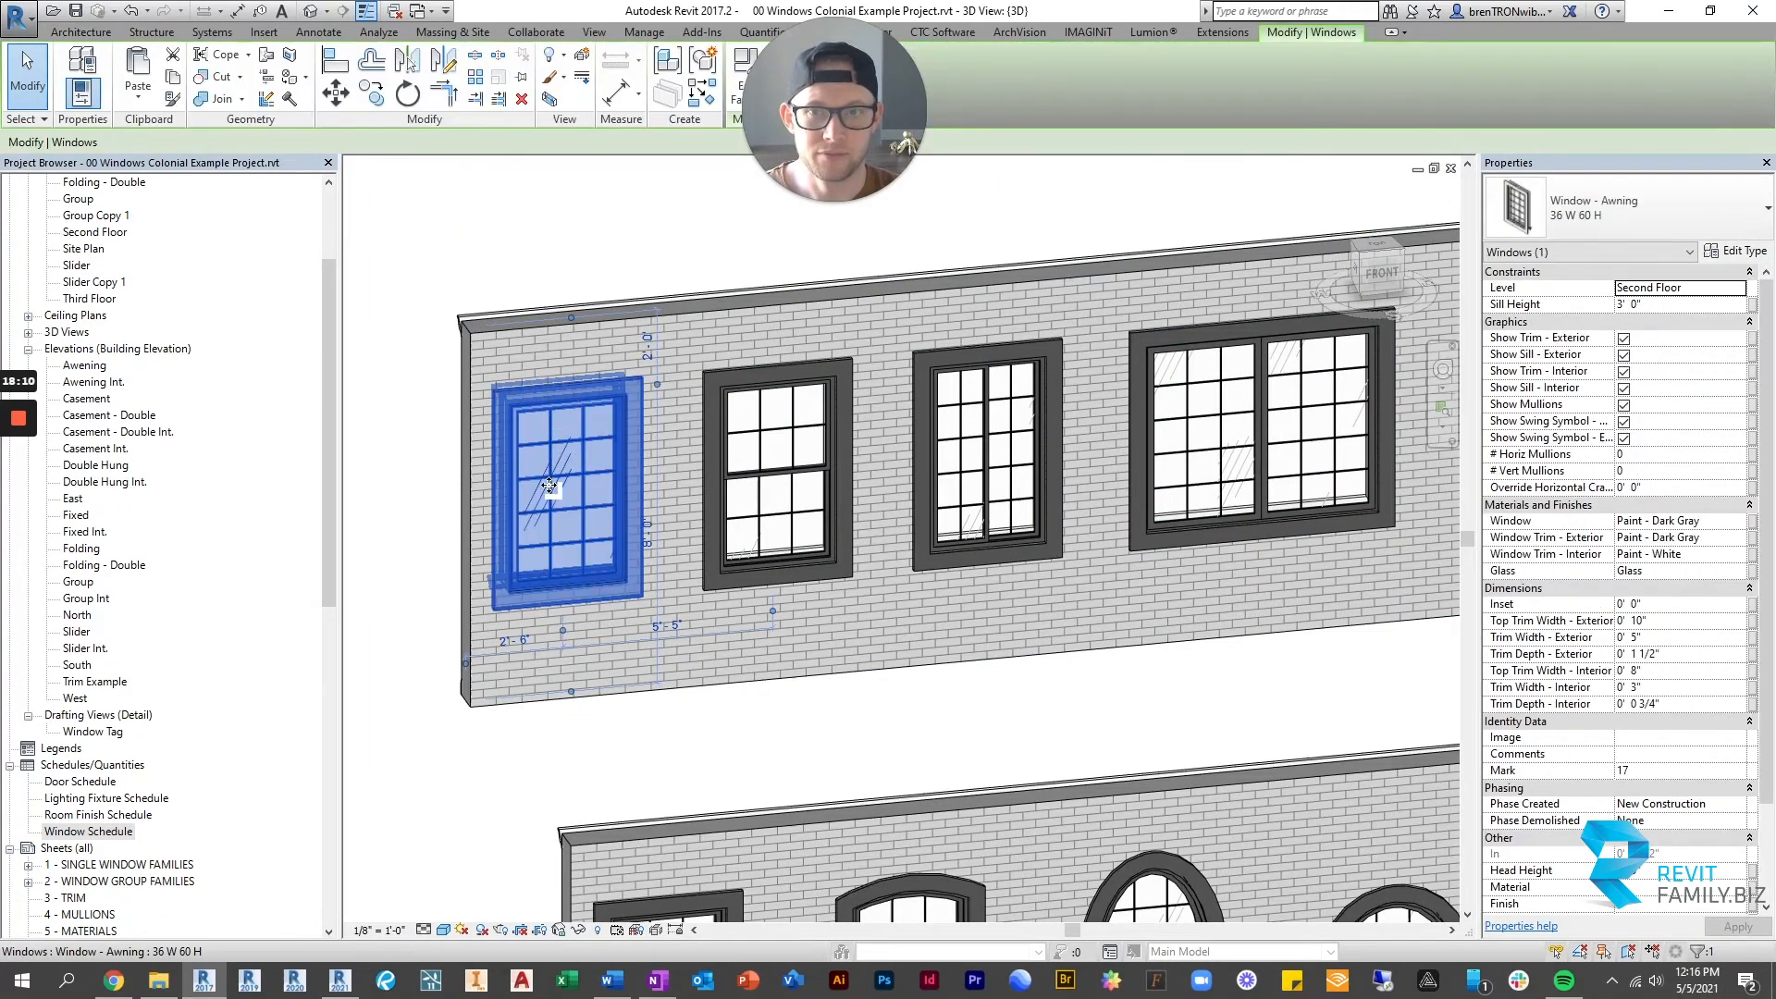
pyautogui.click(1747, 252)
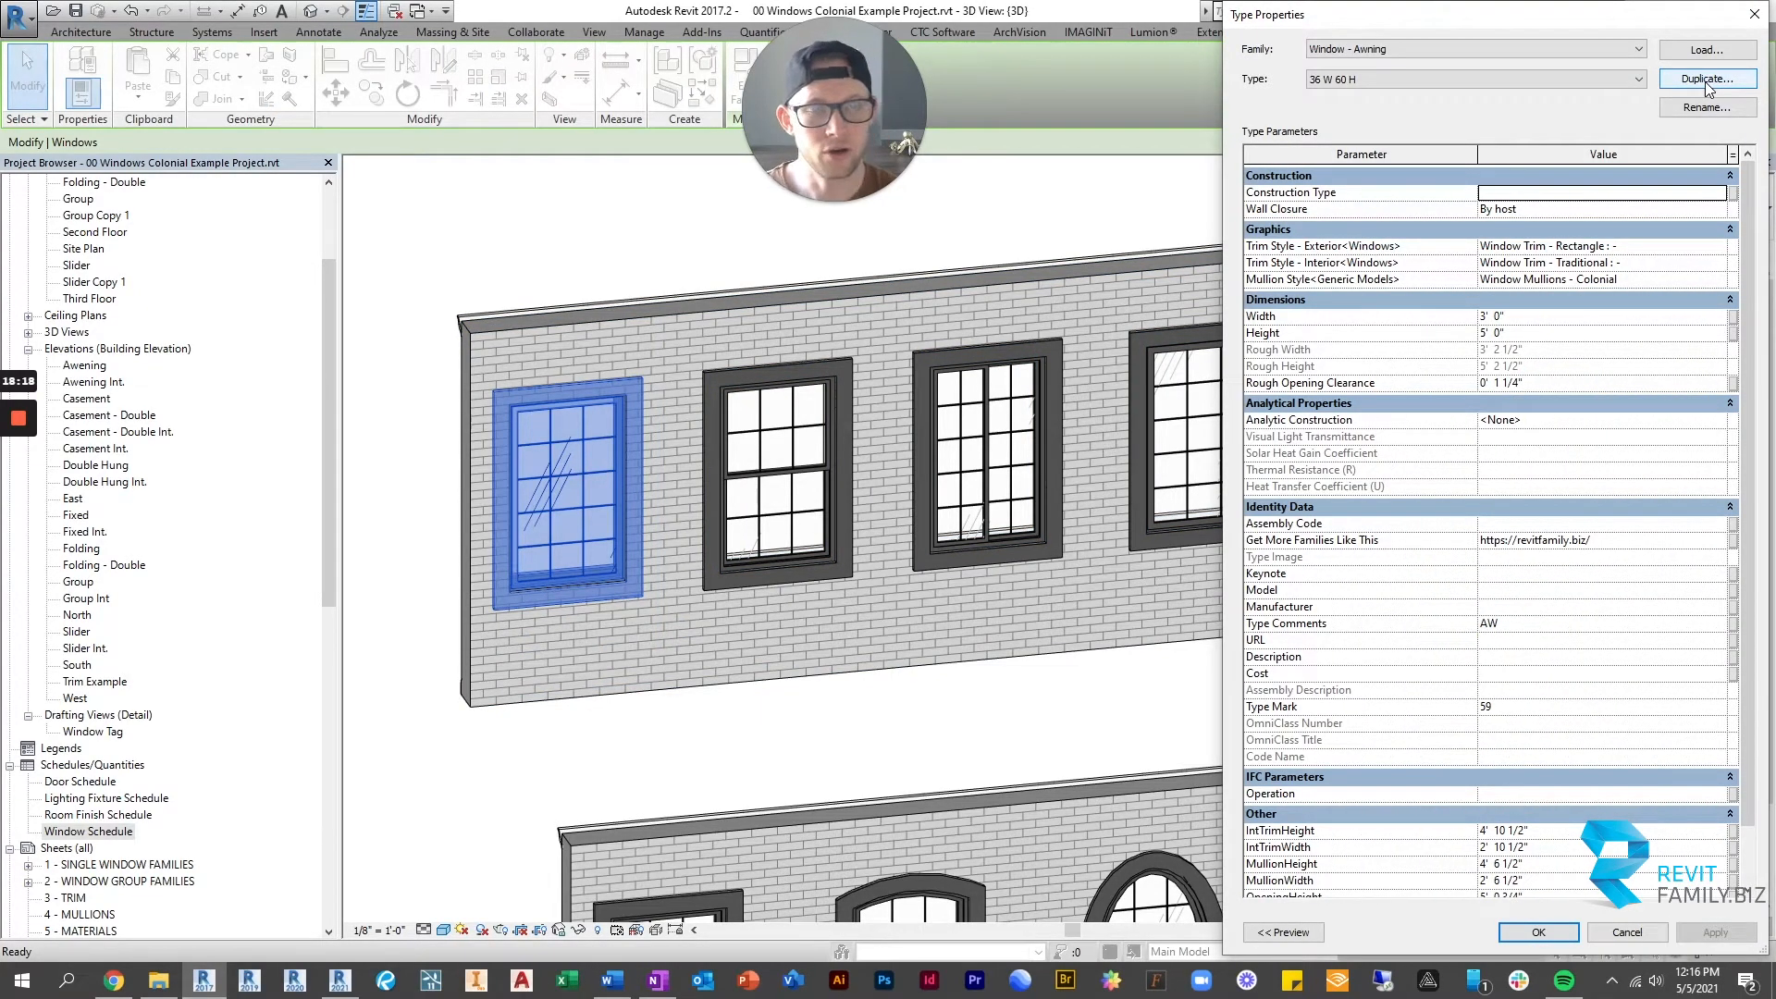
pyautogui.scroll(-1, 1540, 467)
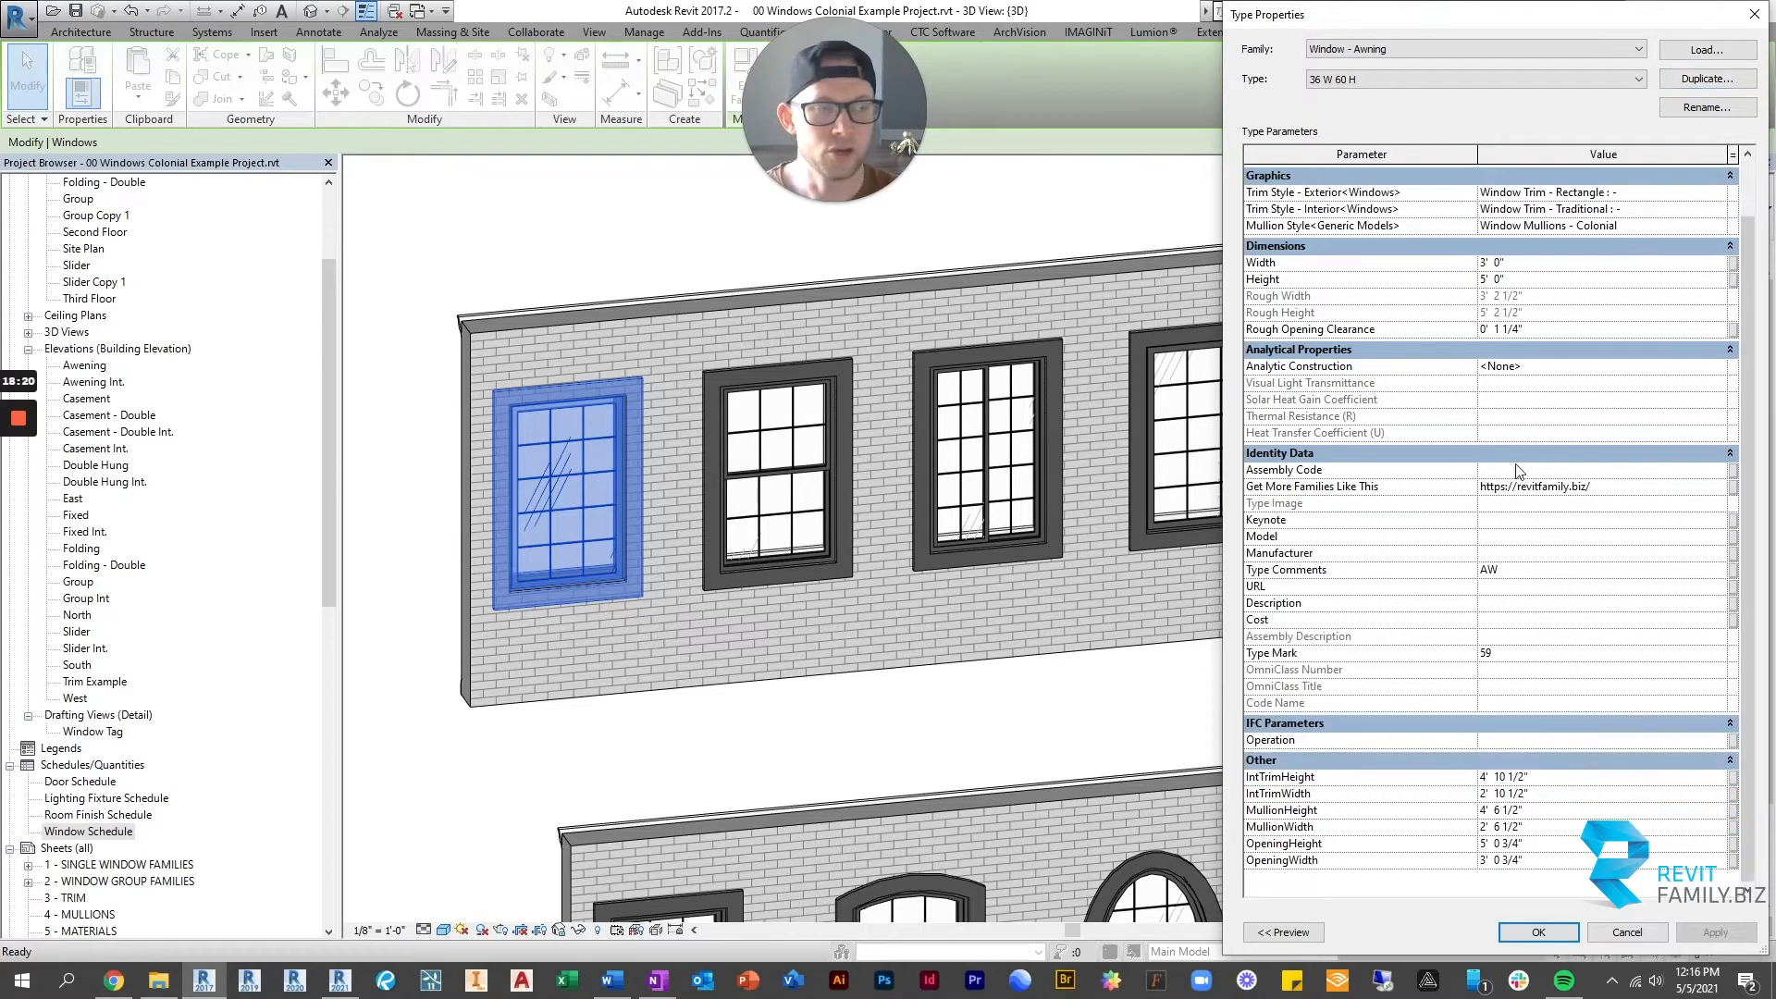
pyautogui.click(1754, 14)
pyautogui.press('Escape')
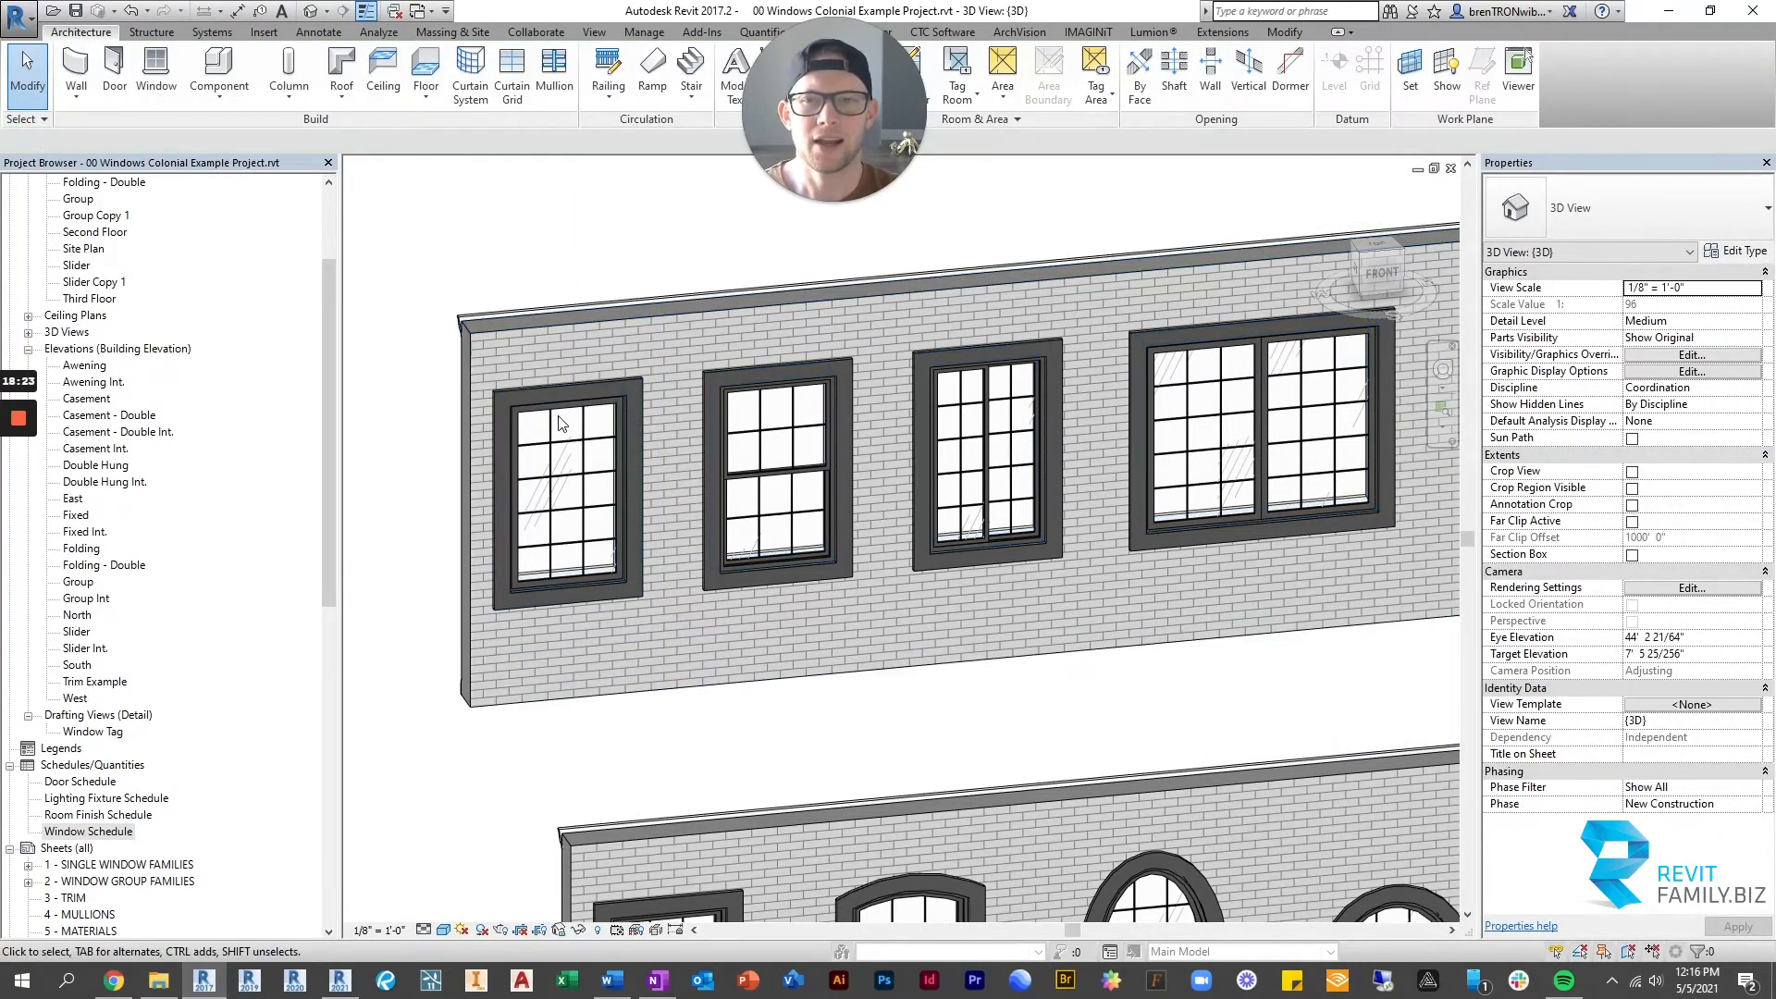
# Turn off Show Mullions for the single awning window at the end of the upper wall.
pyautogui.click(567, 408)
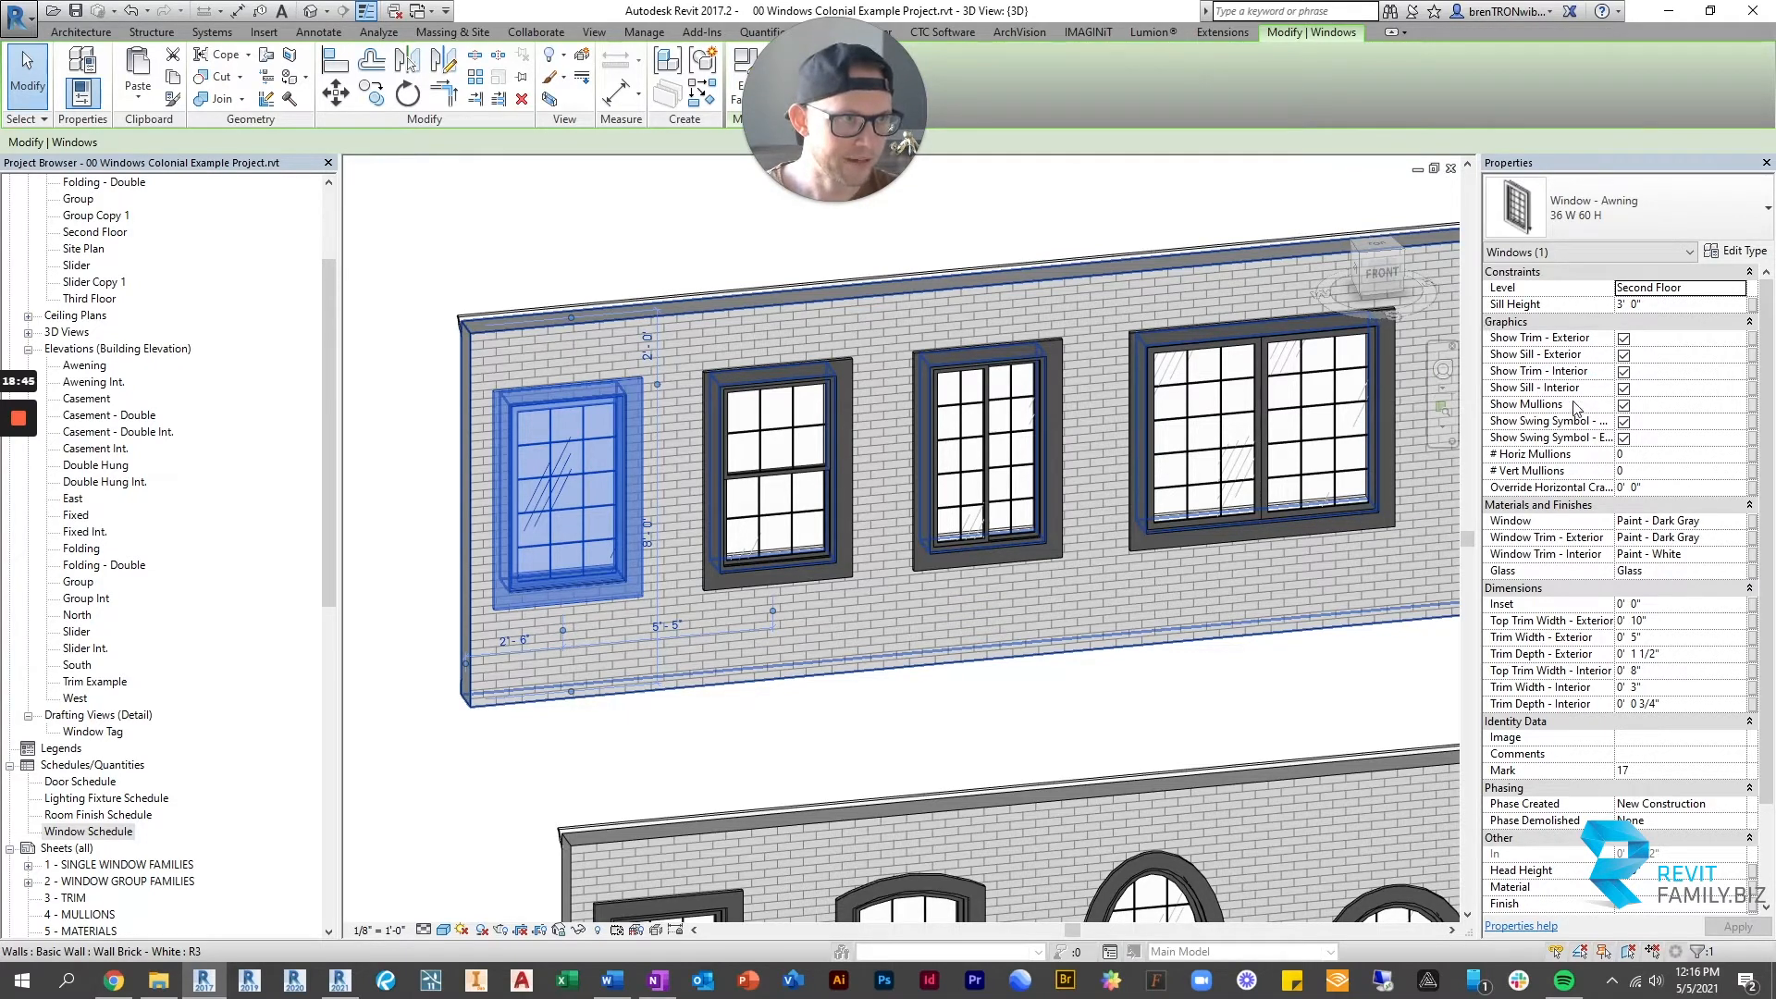
pyautogui.click(1625, 407)
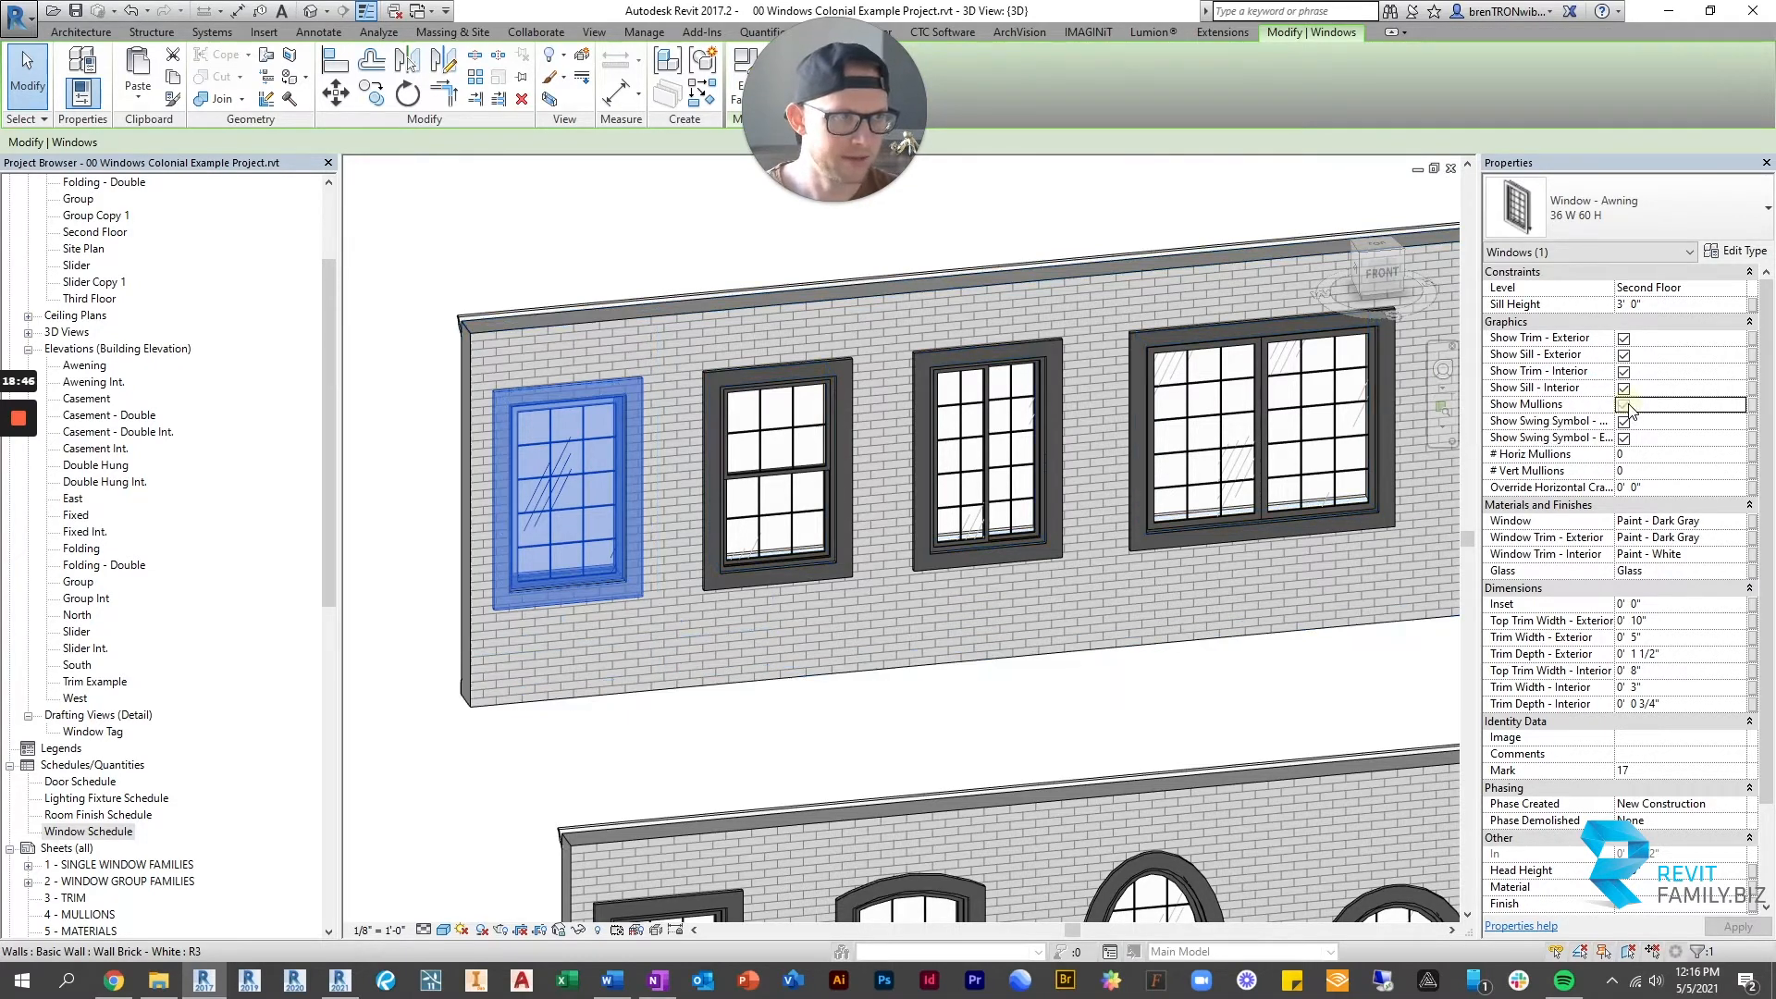
pyautogui.click(474, 201)
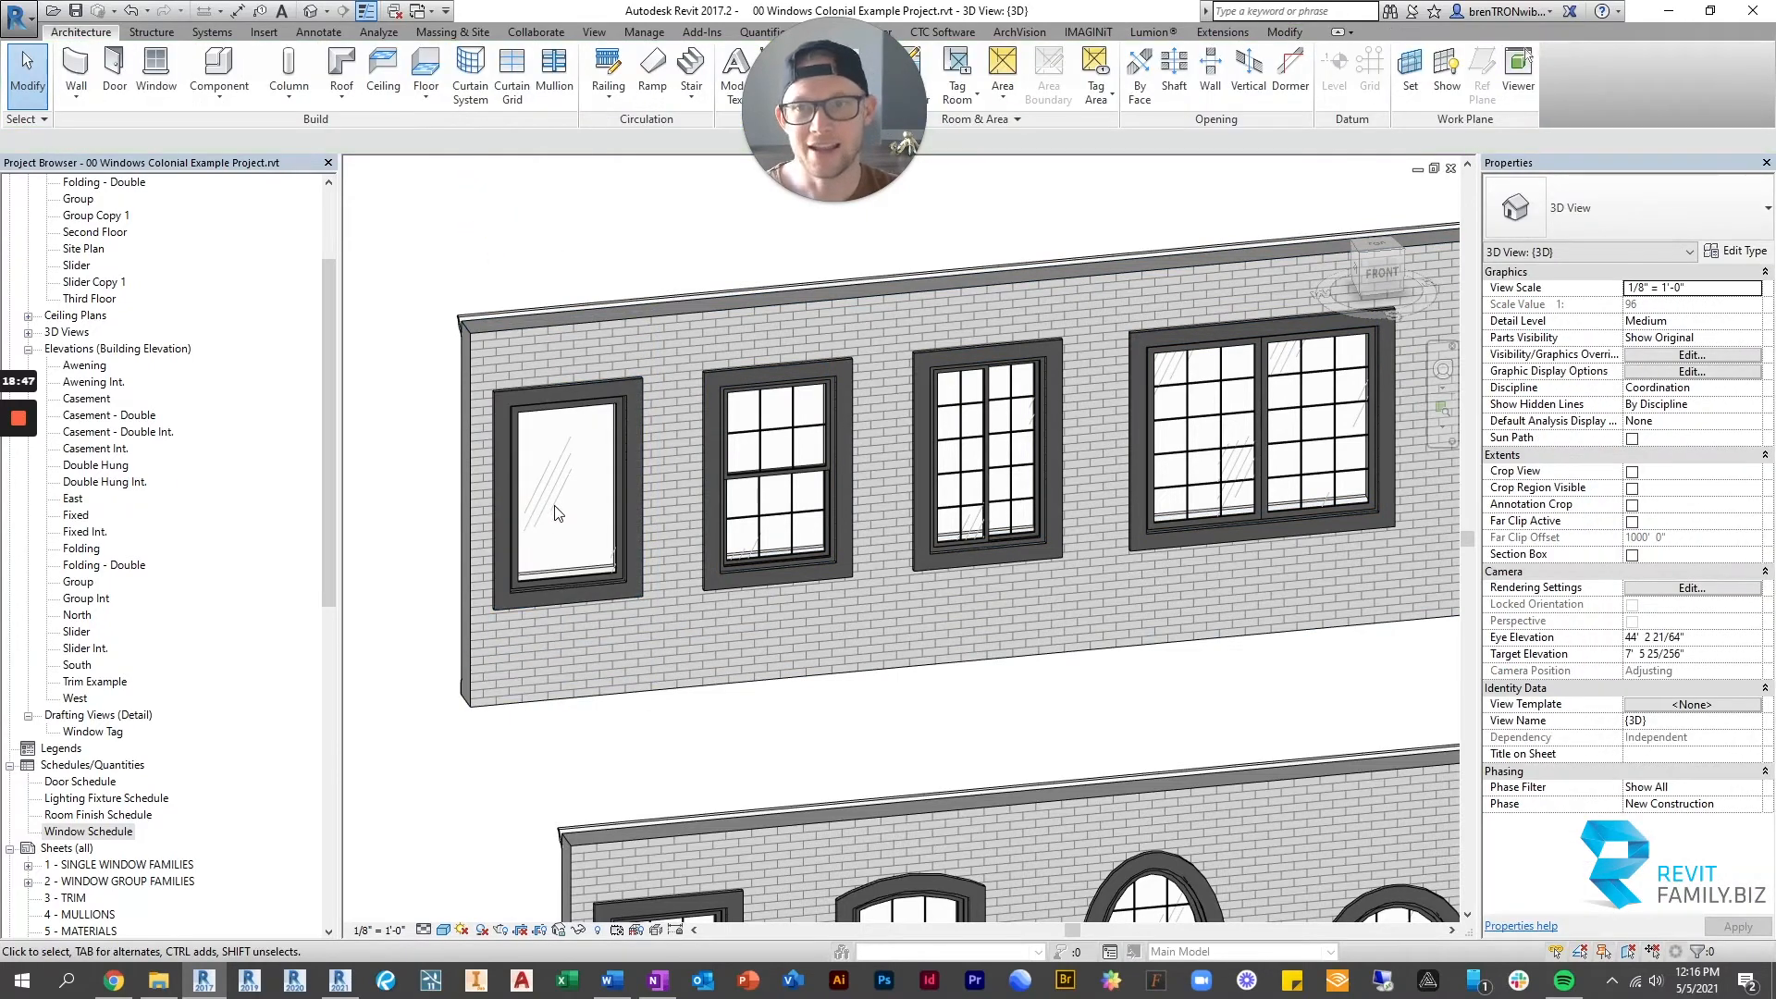
# Examine the instance properties of the awning window without mullions and compare it with the neighbouring double hung window.
pyautogui.click(631, 394)
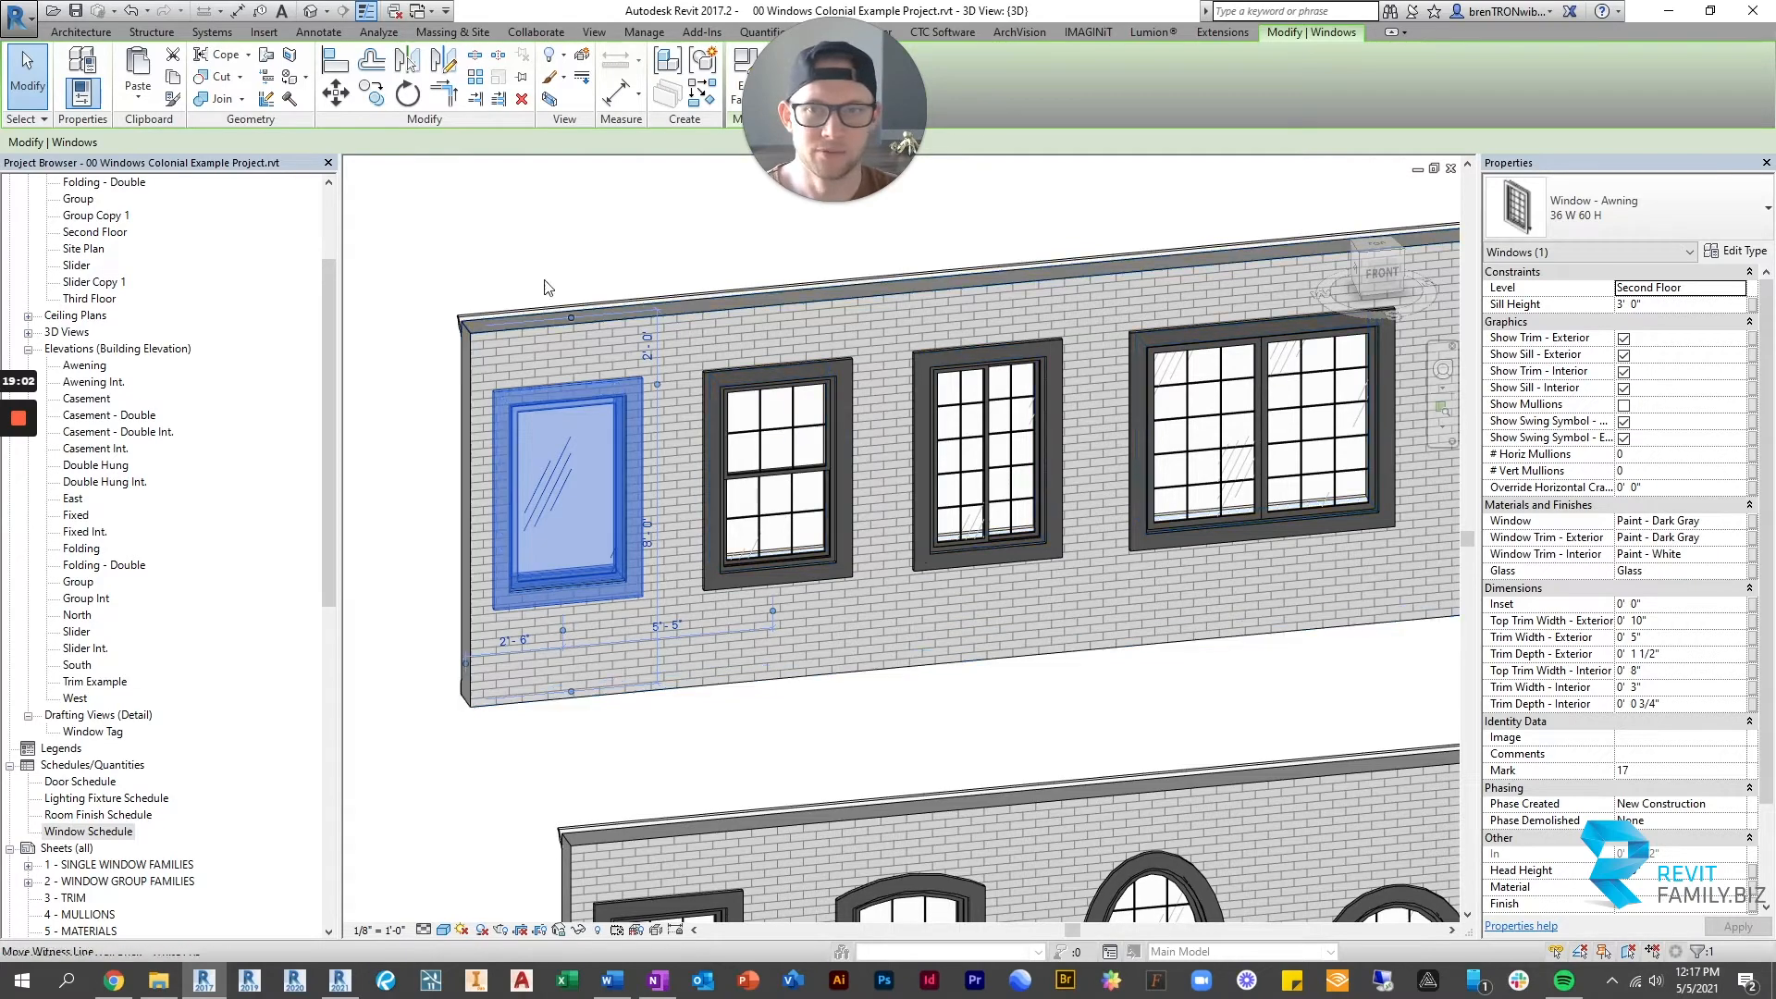
pyautogui.click(456, 218)
pyautogui.click(597, 421)
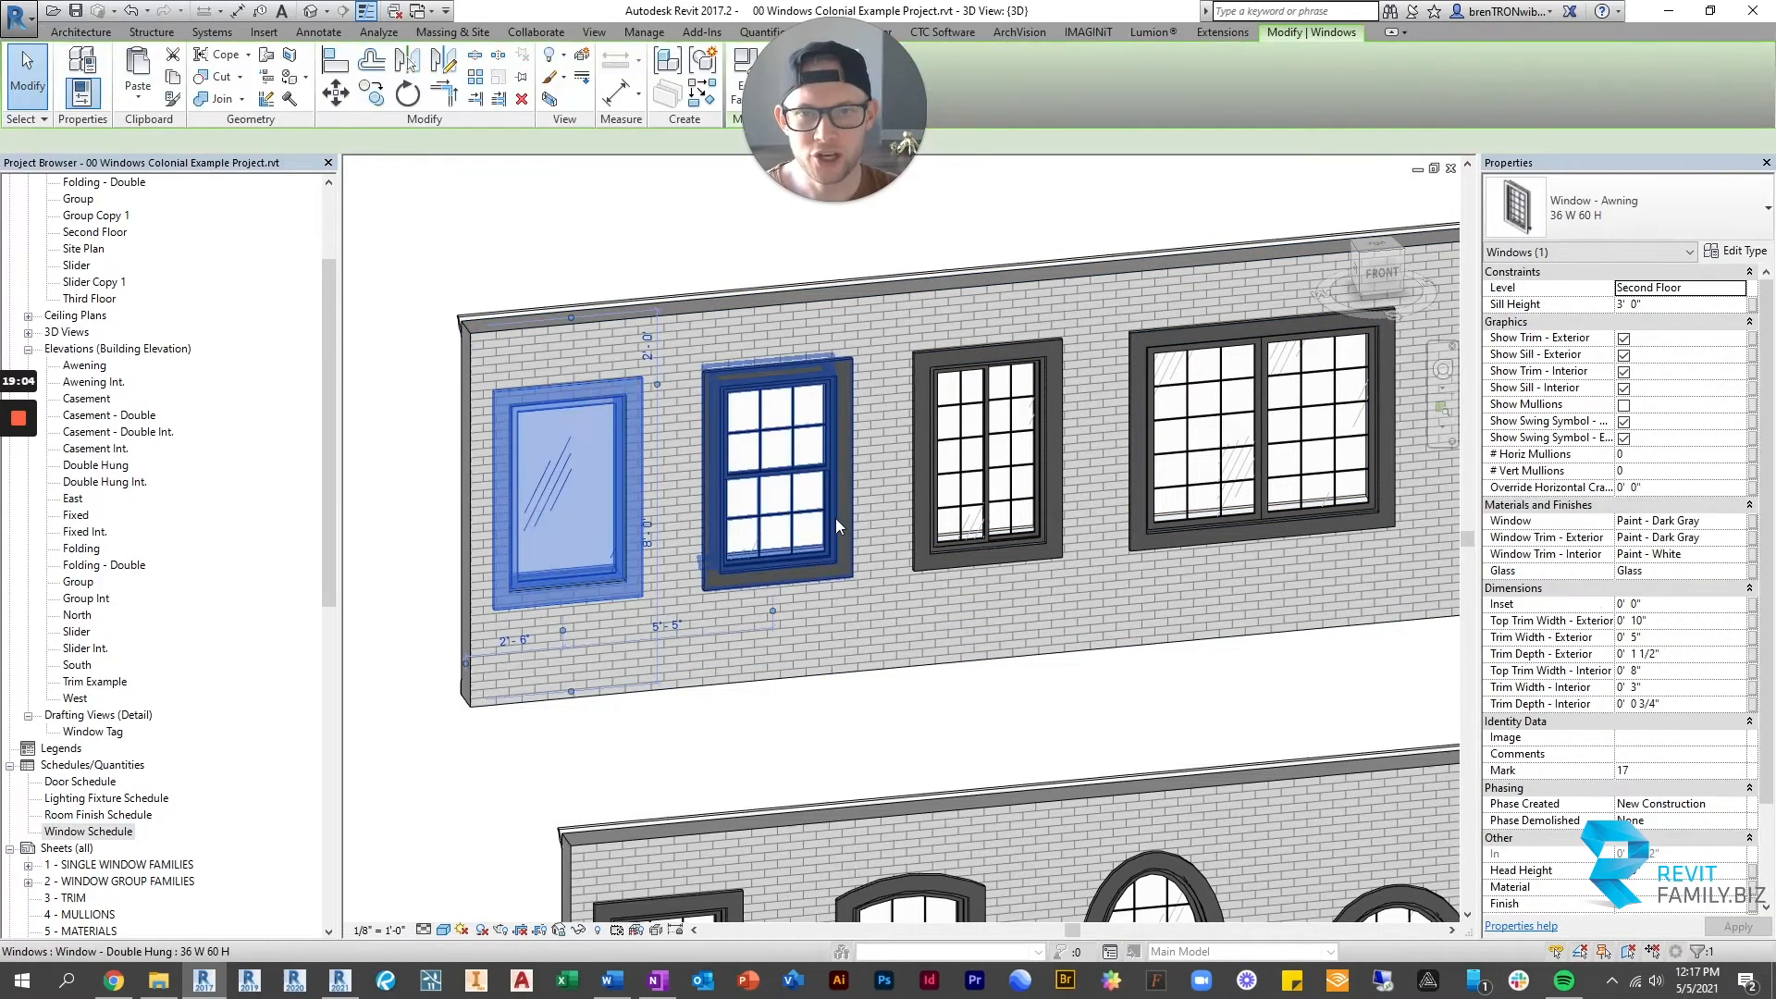
pyautogui.click(838, 392)
pyautogui.press('Escape')
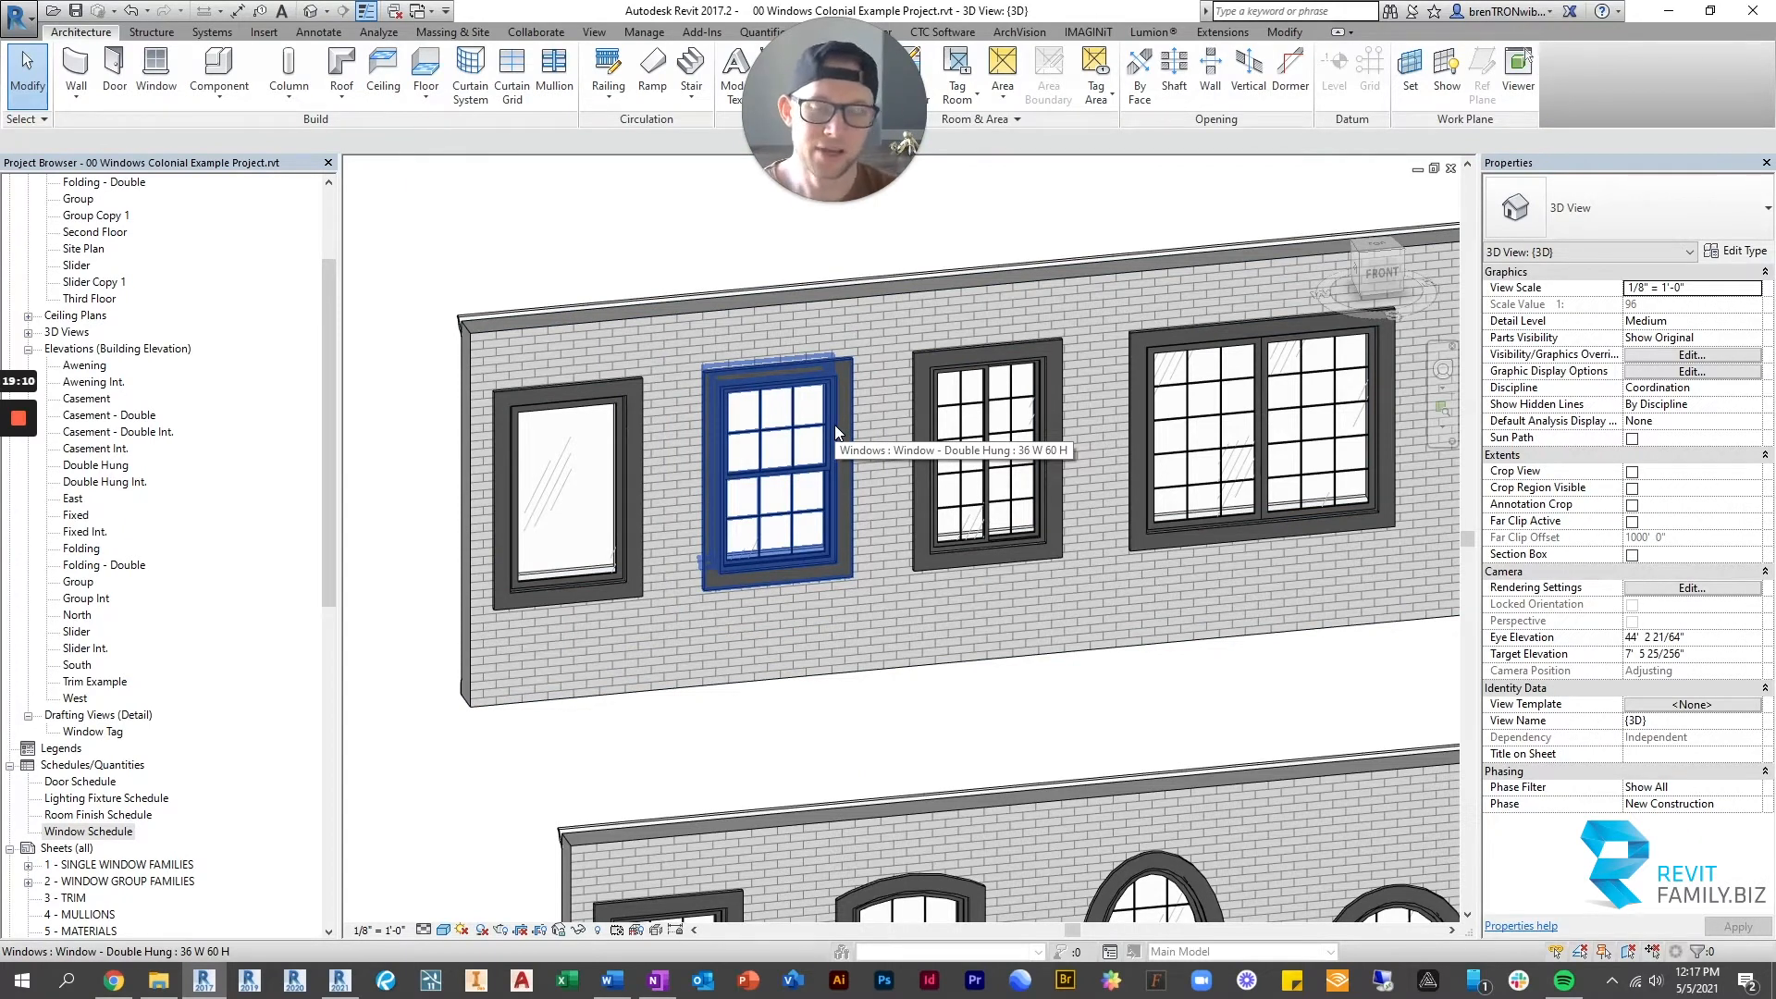
pyautogui.click(590, 399)
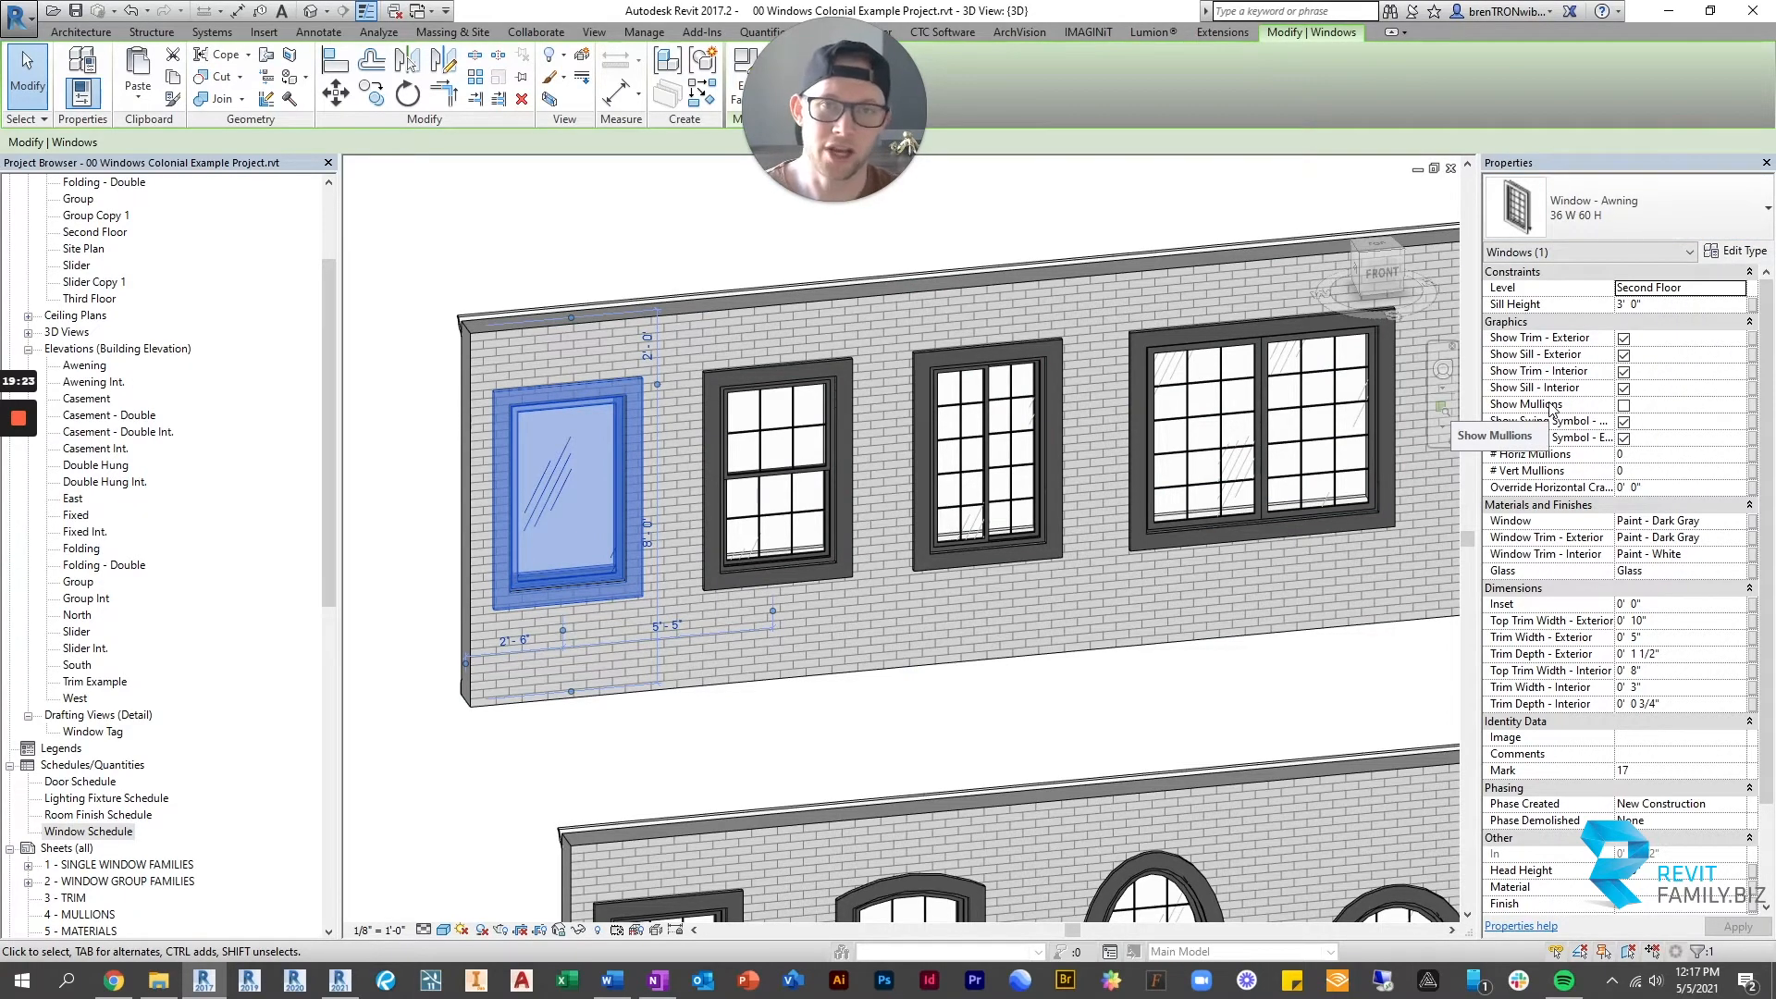
pyautogui.click(671, 231)
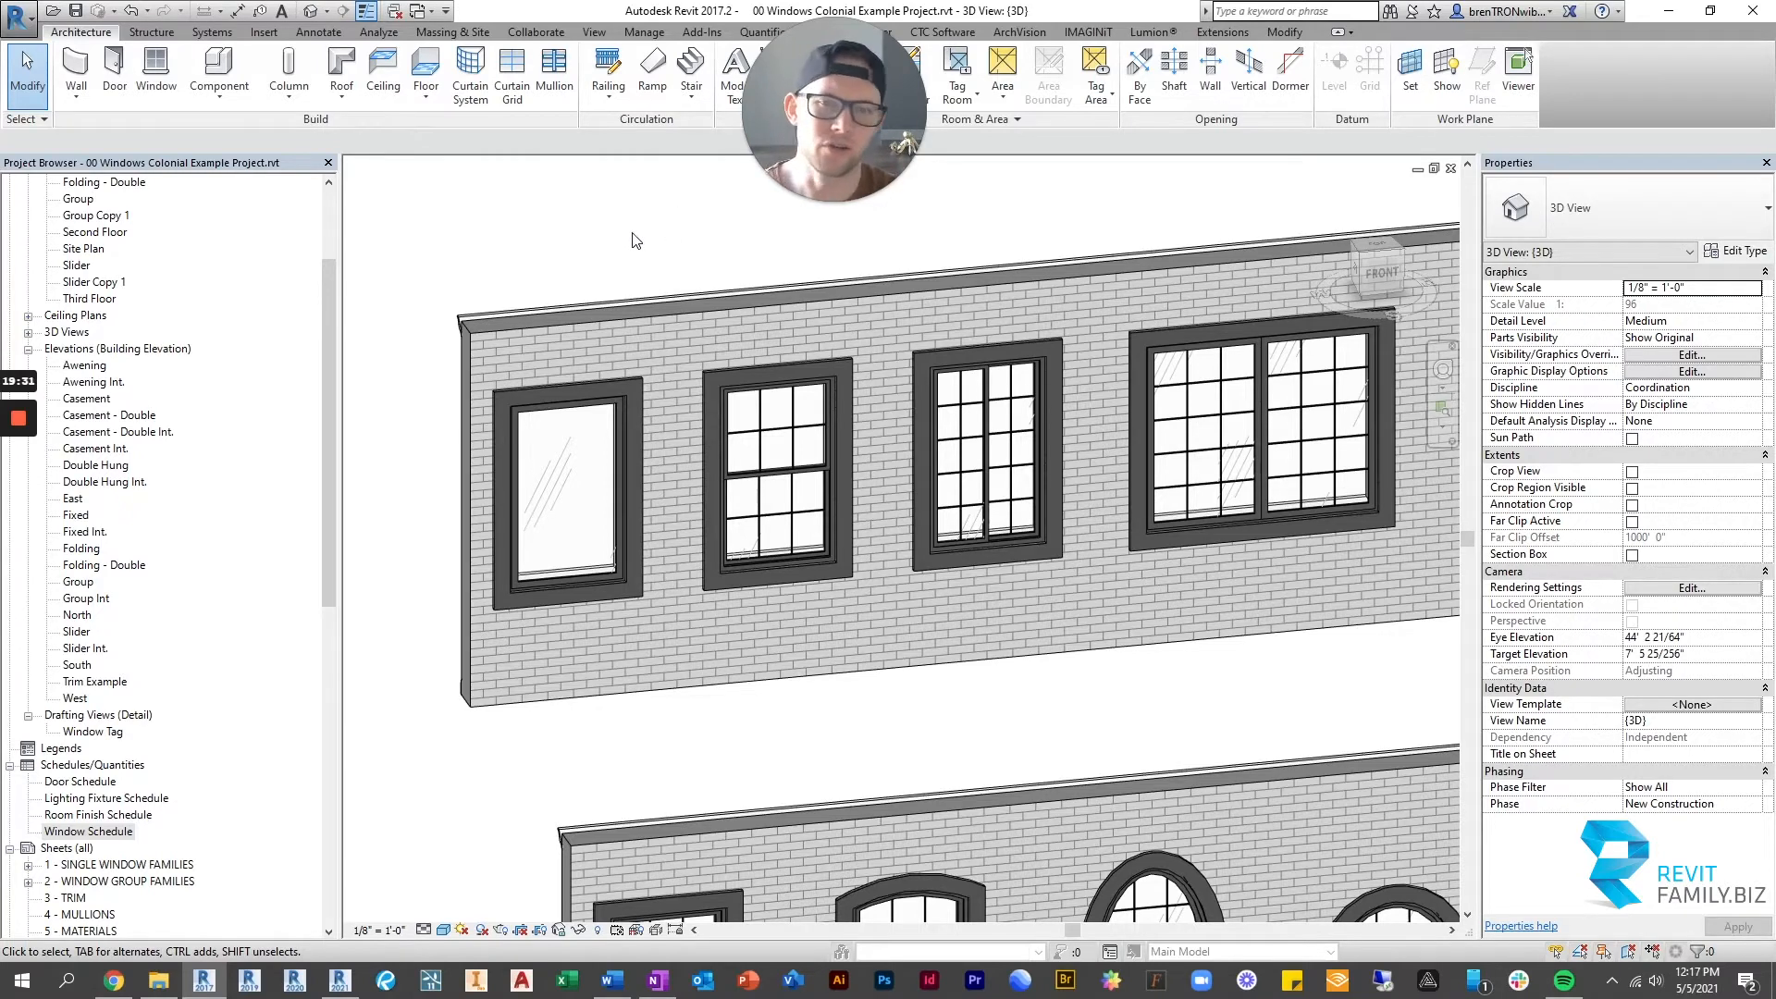
# Select all instances of the awning window type in the entire project, review their shared instance properties and clear the selection.
pyautogui.click(609, 398)
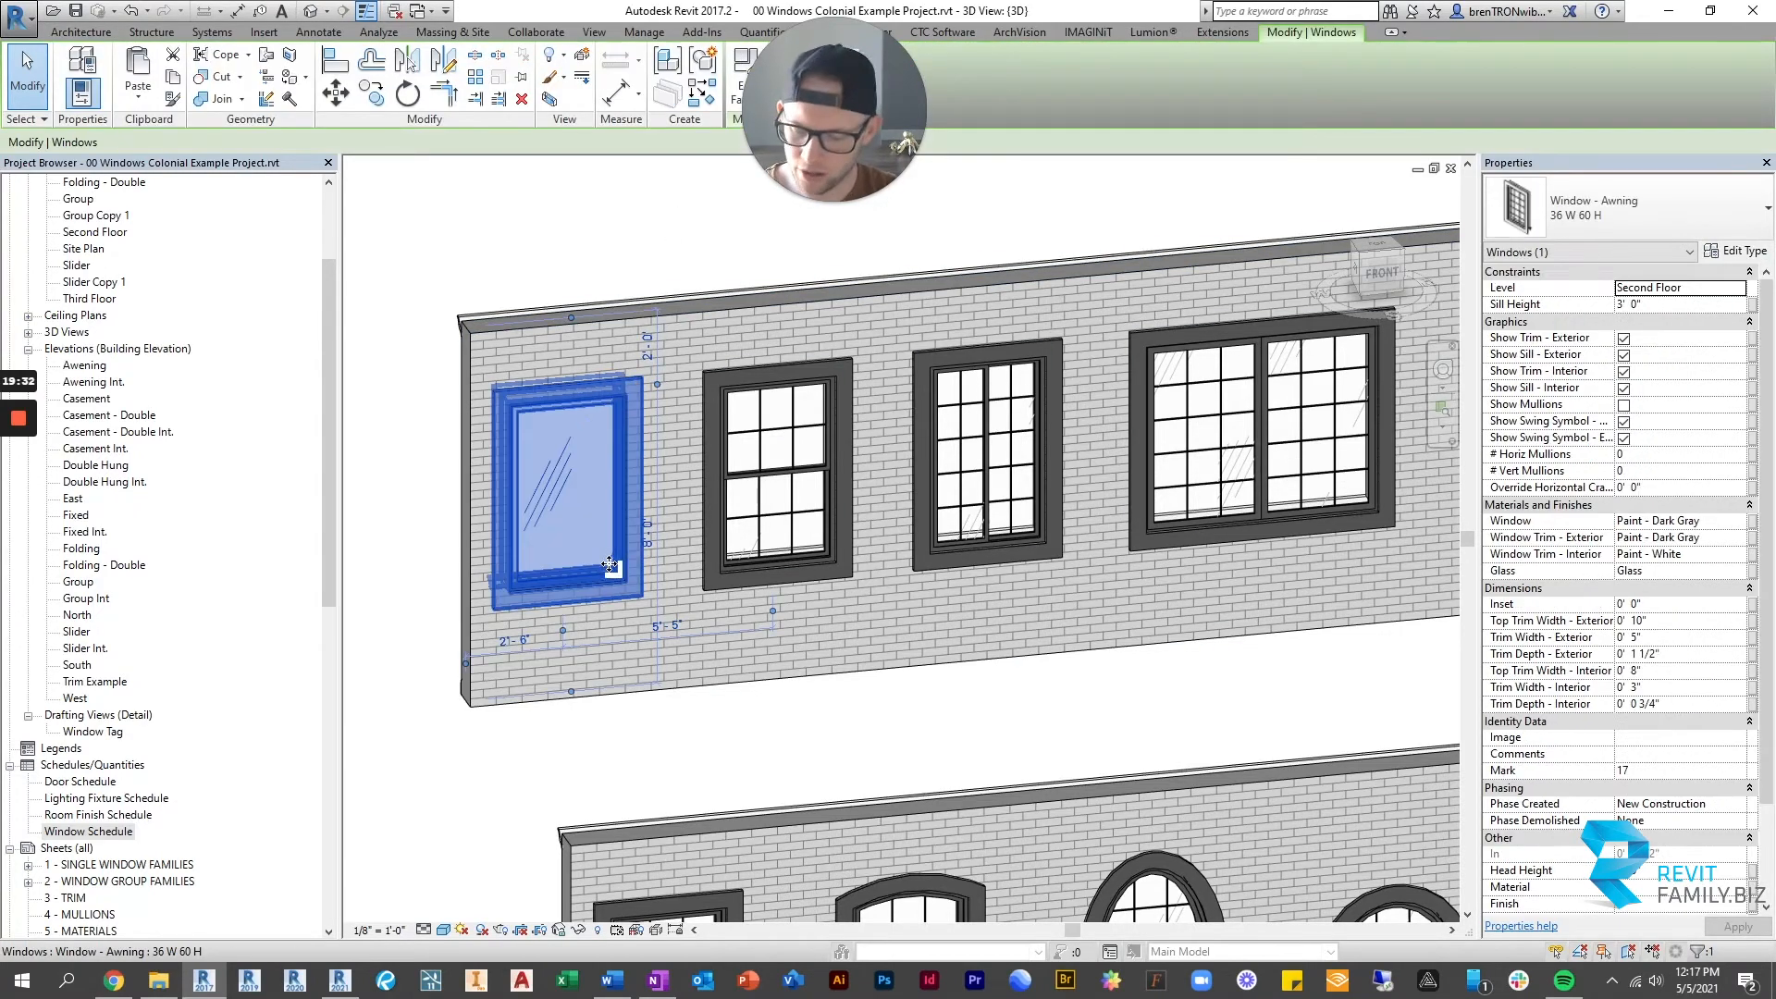
pyautogui.rightClick(636, 493)
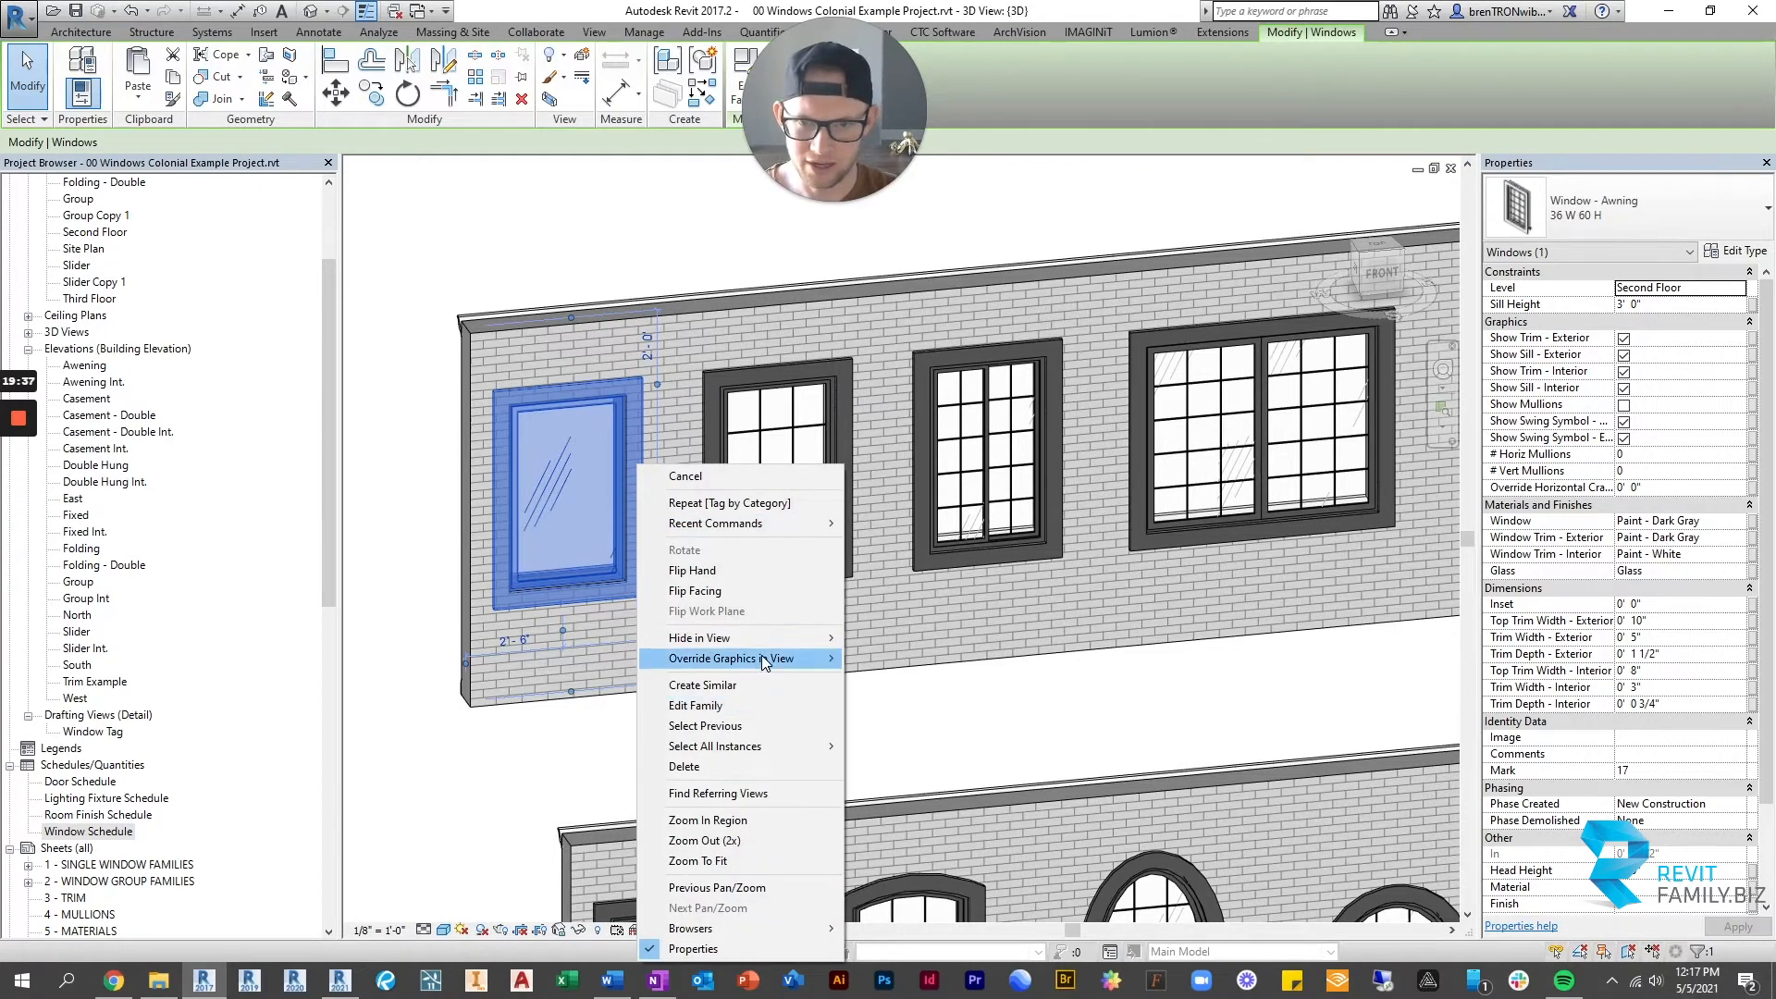
pyautogui.moveTo(758, 746)
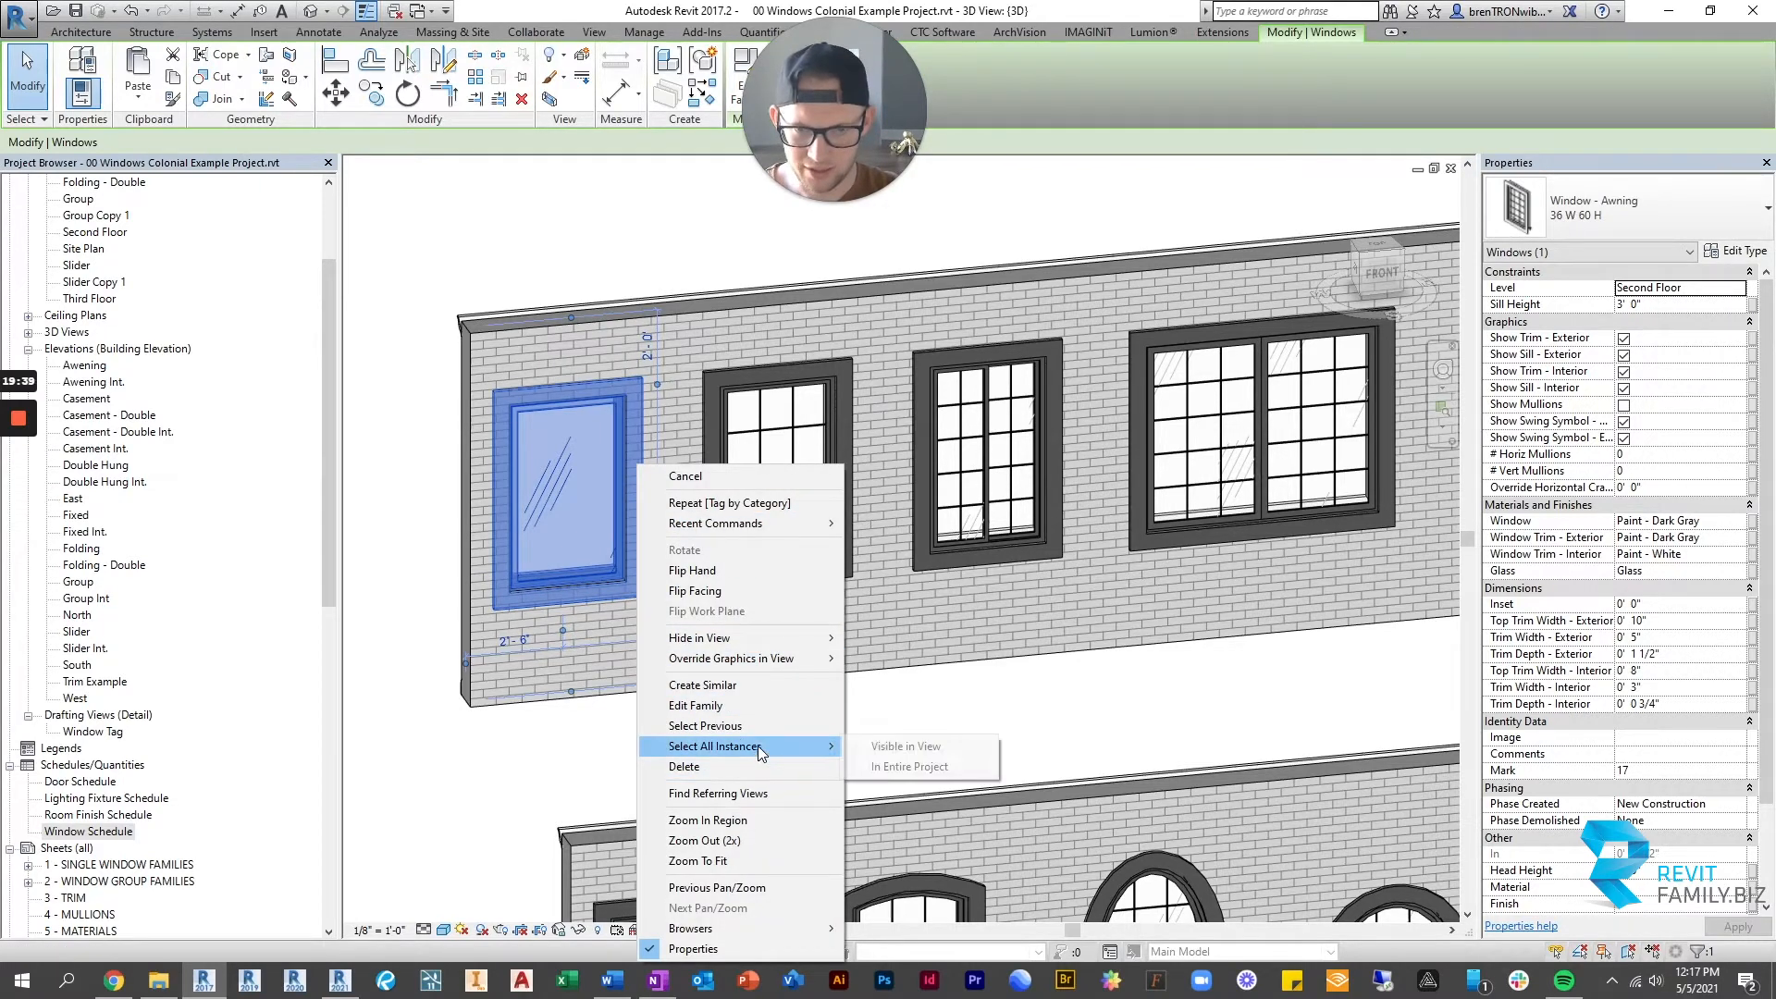
pyautogui.click(906, 765)
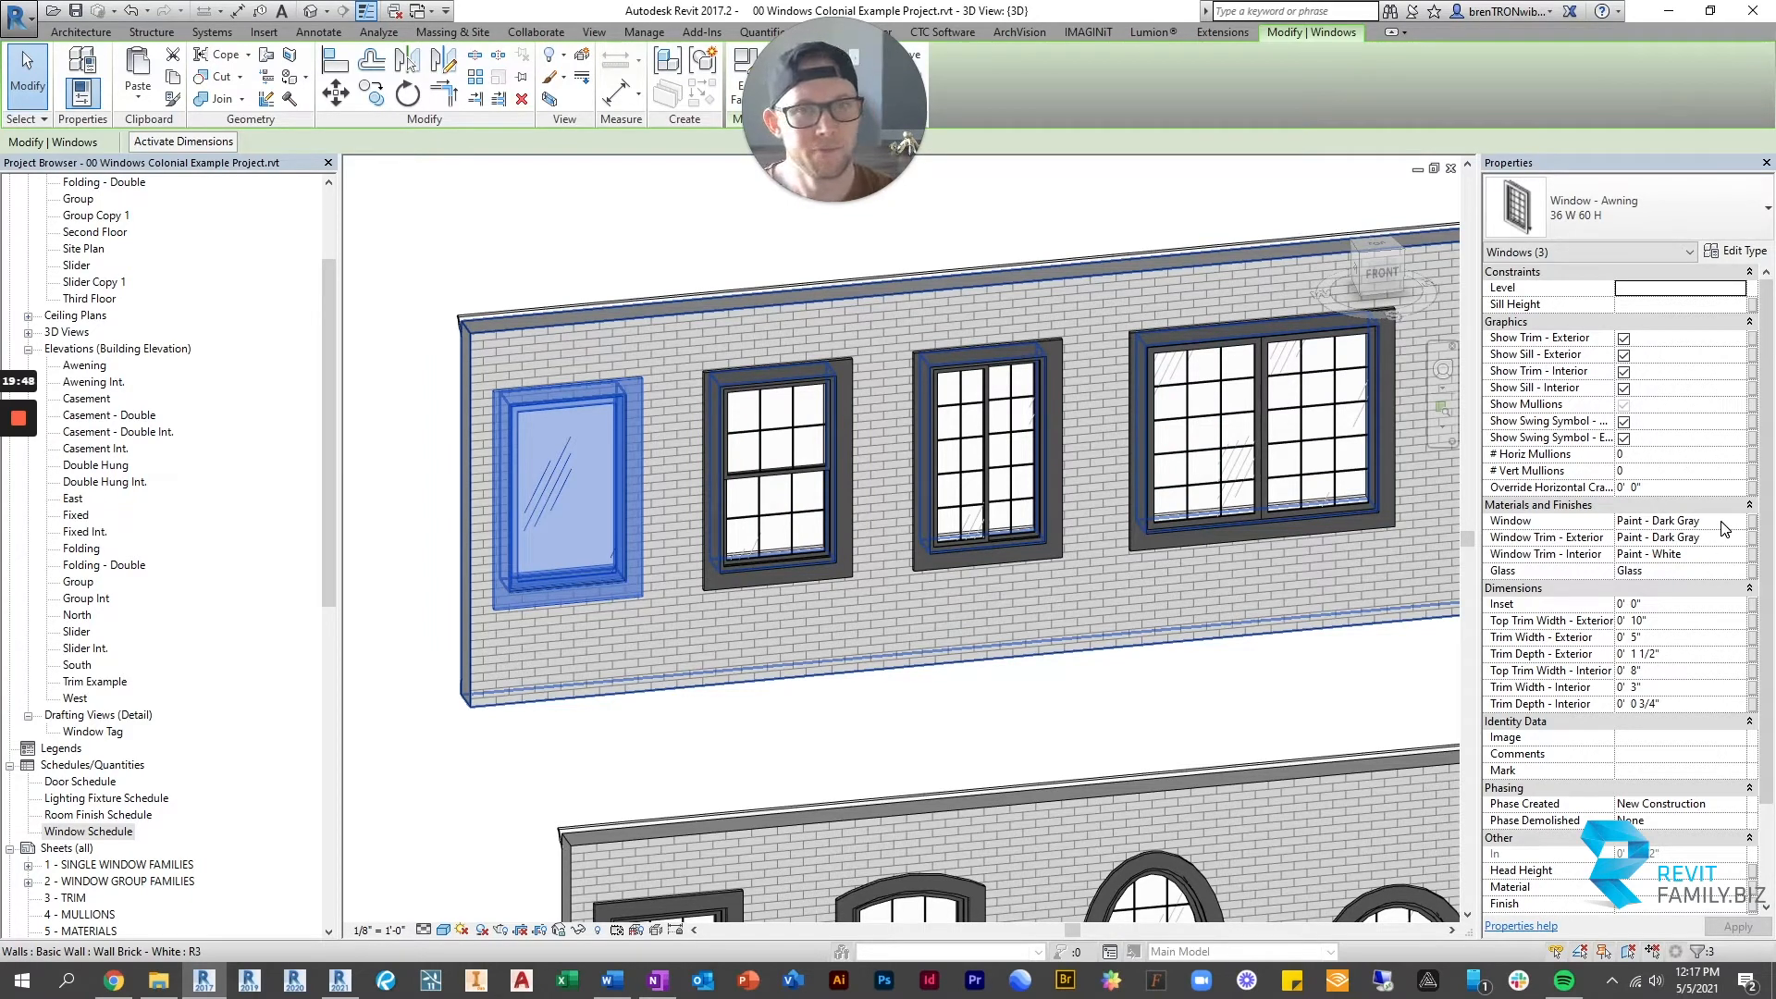
pyautogui.click(654, 239)
# Recheck the single awning window's instance properties and view both window walls and the skylight roof as a whole.
pyautogui.click(572, 410)
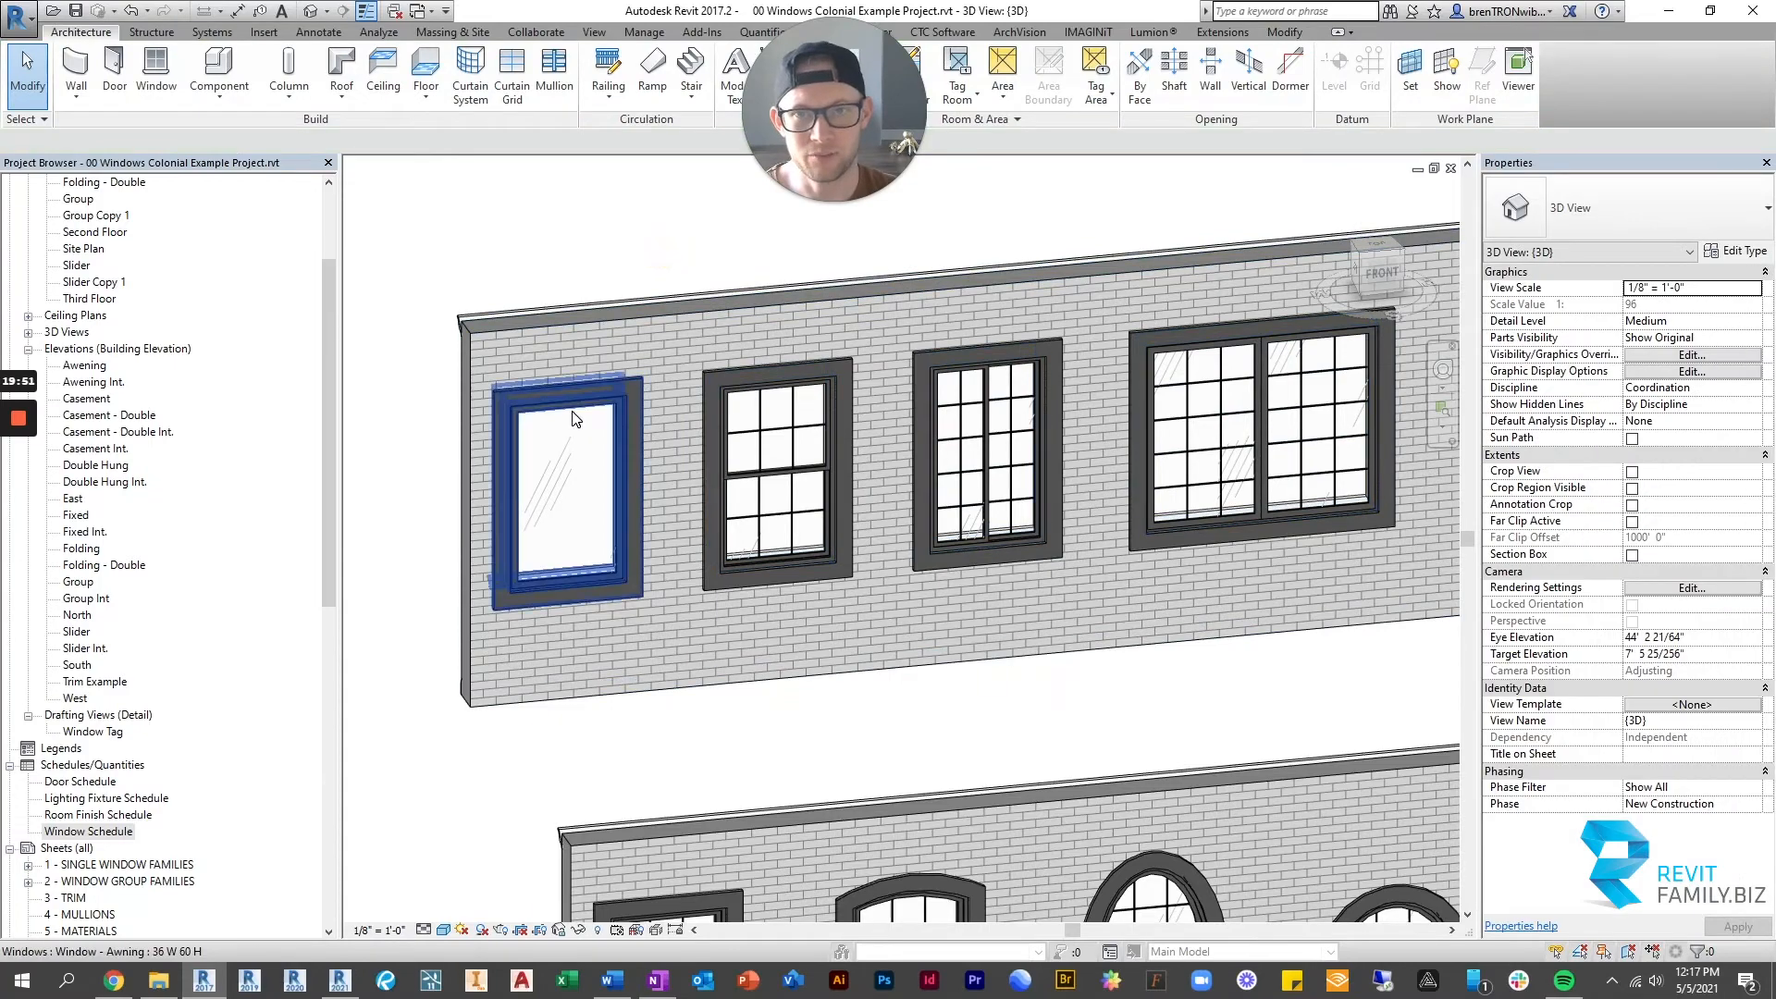
pyautogui.click(644, 723)
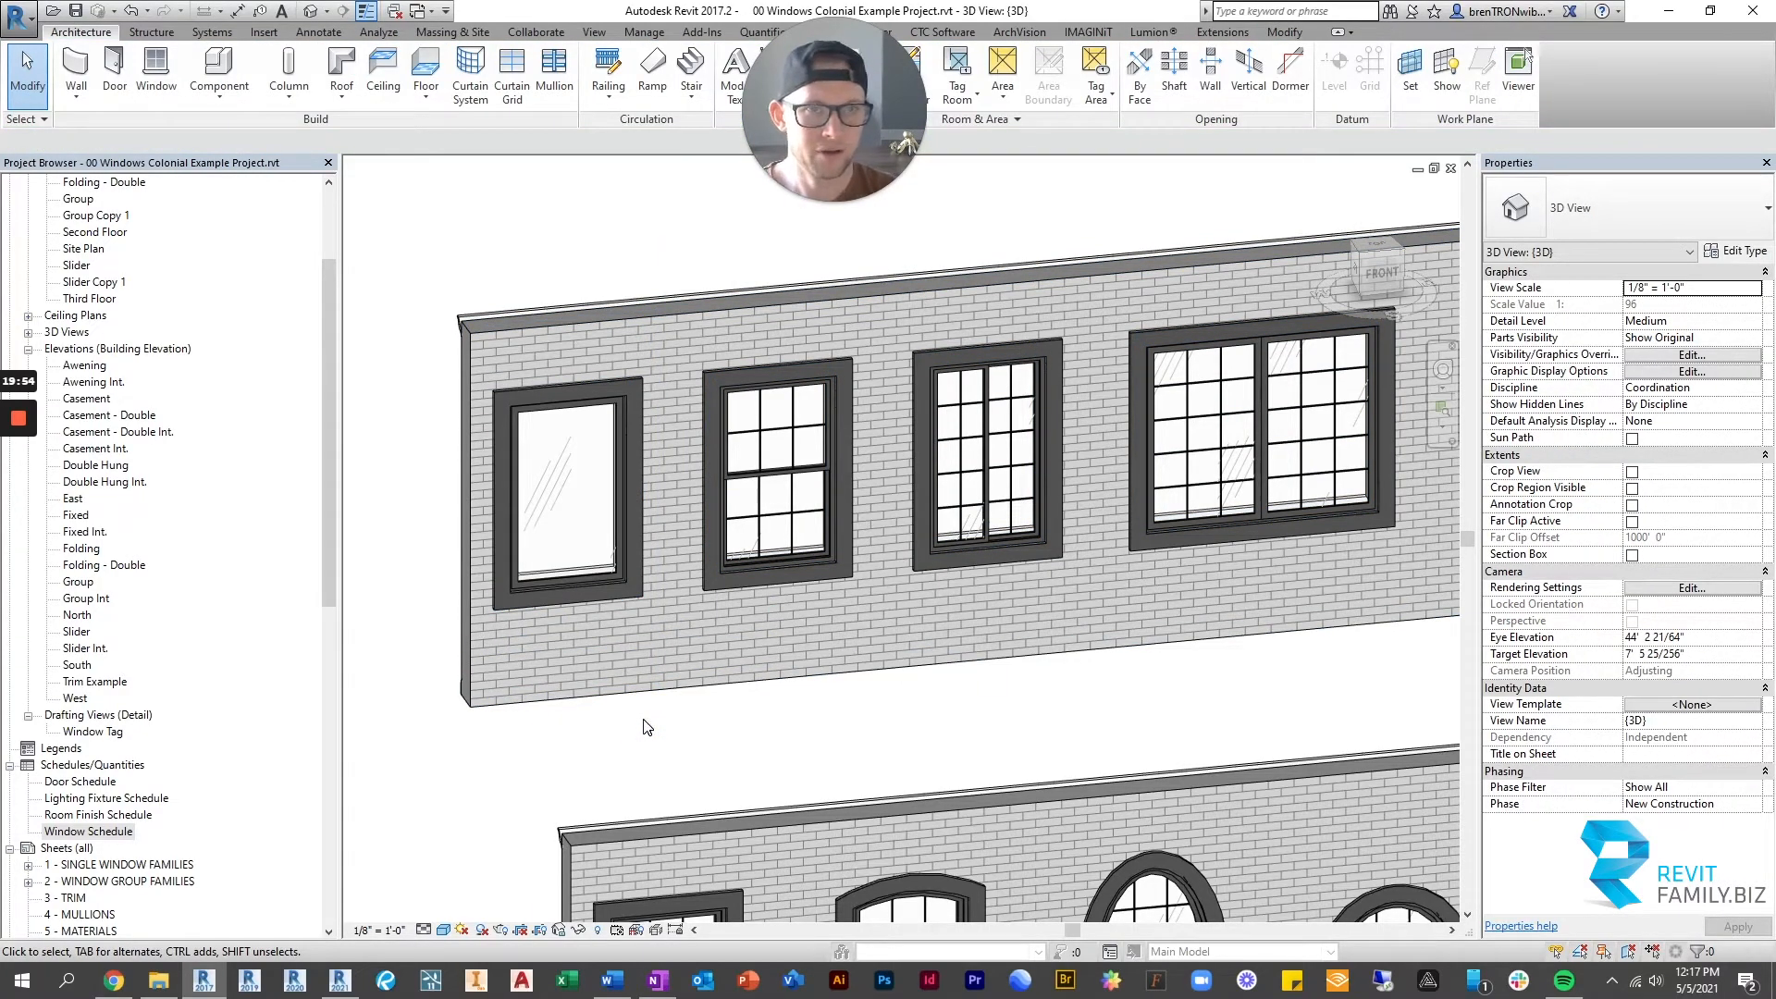
pyautogui.click(616, 572)
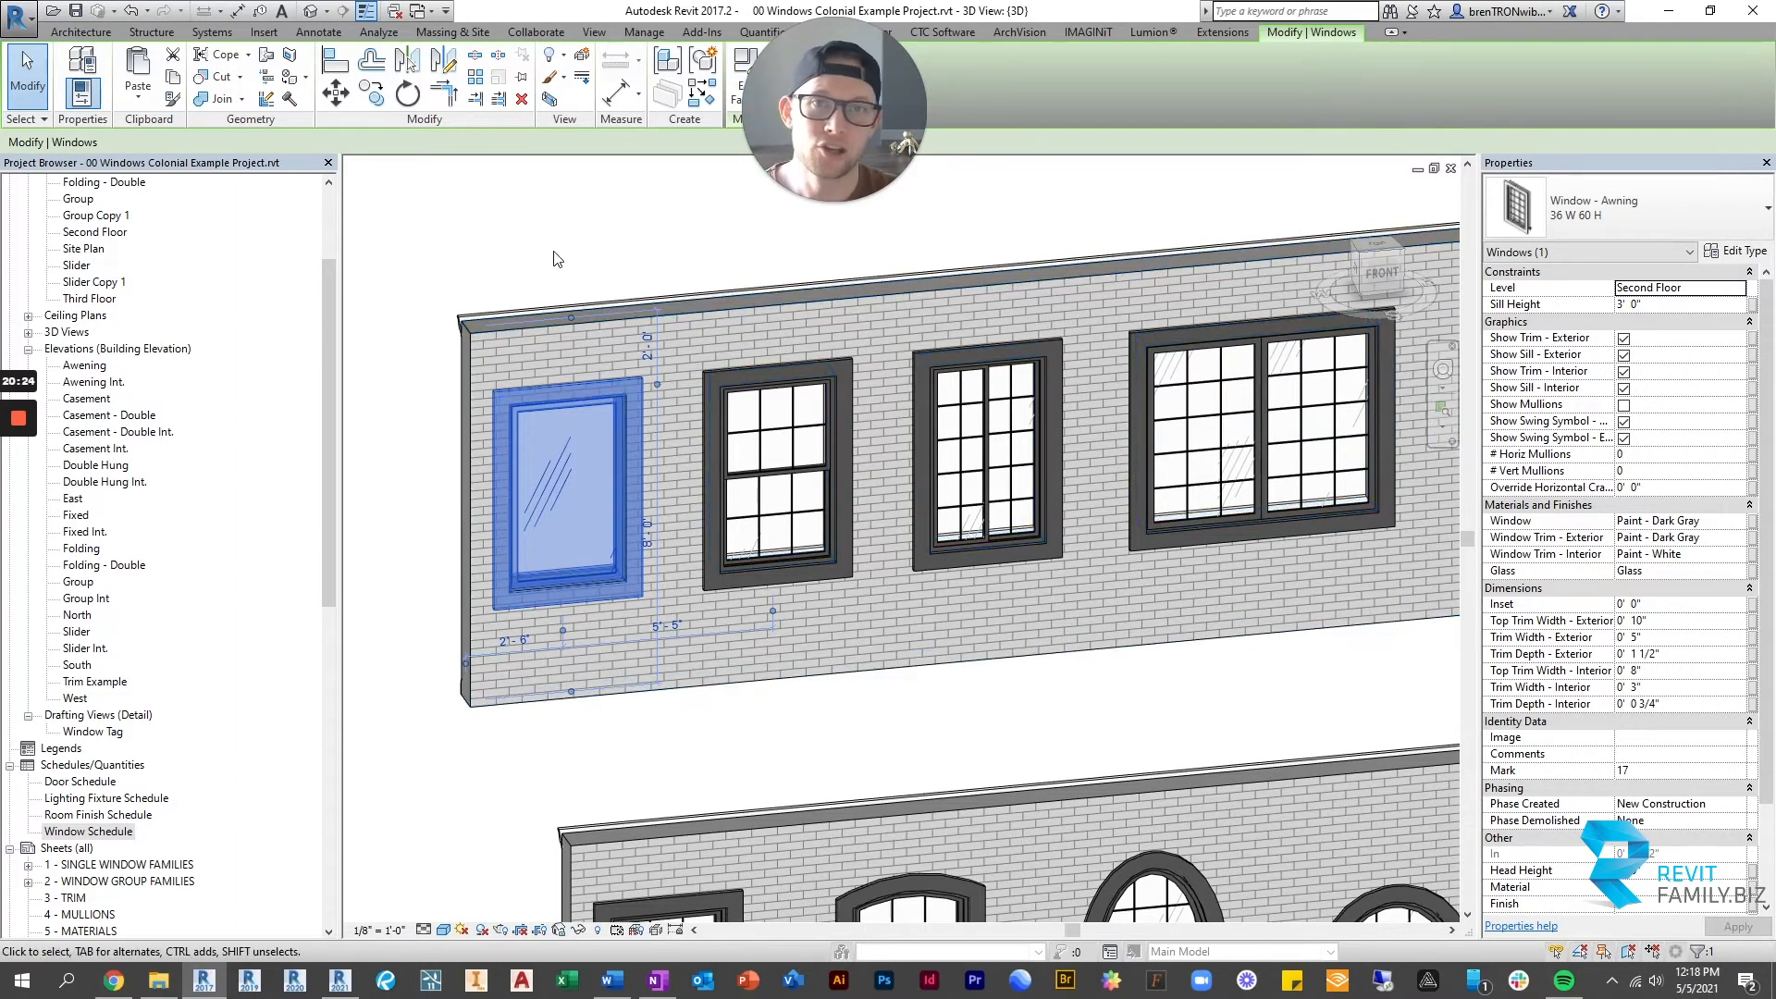
pyautogui.press('Escape')
pyautogui.scroll(-2, 973, 504)
pyautogui.scroll(-3, 973, 504)
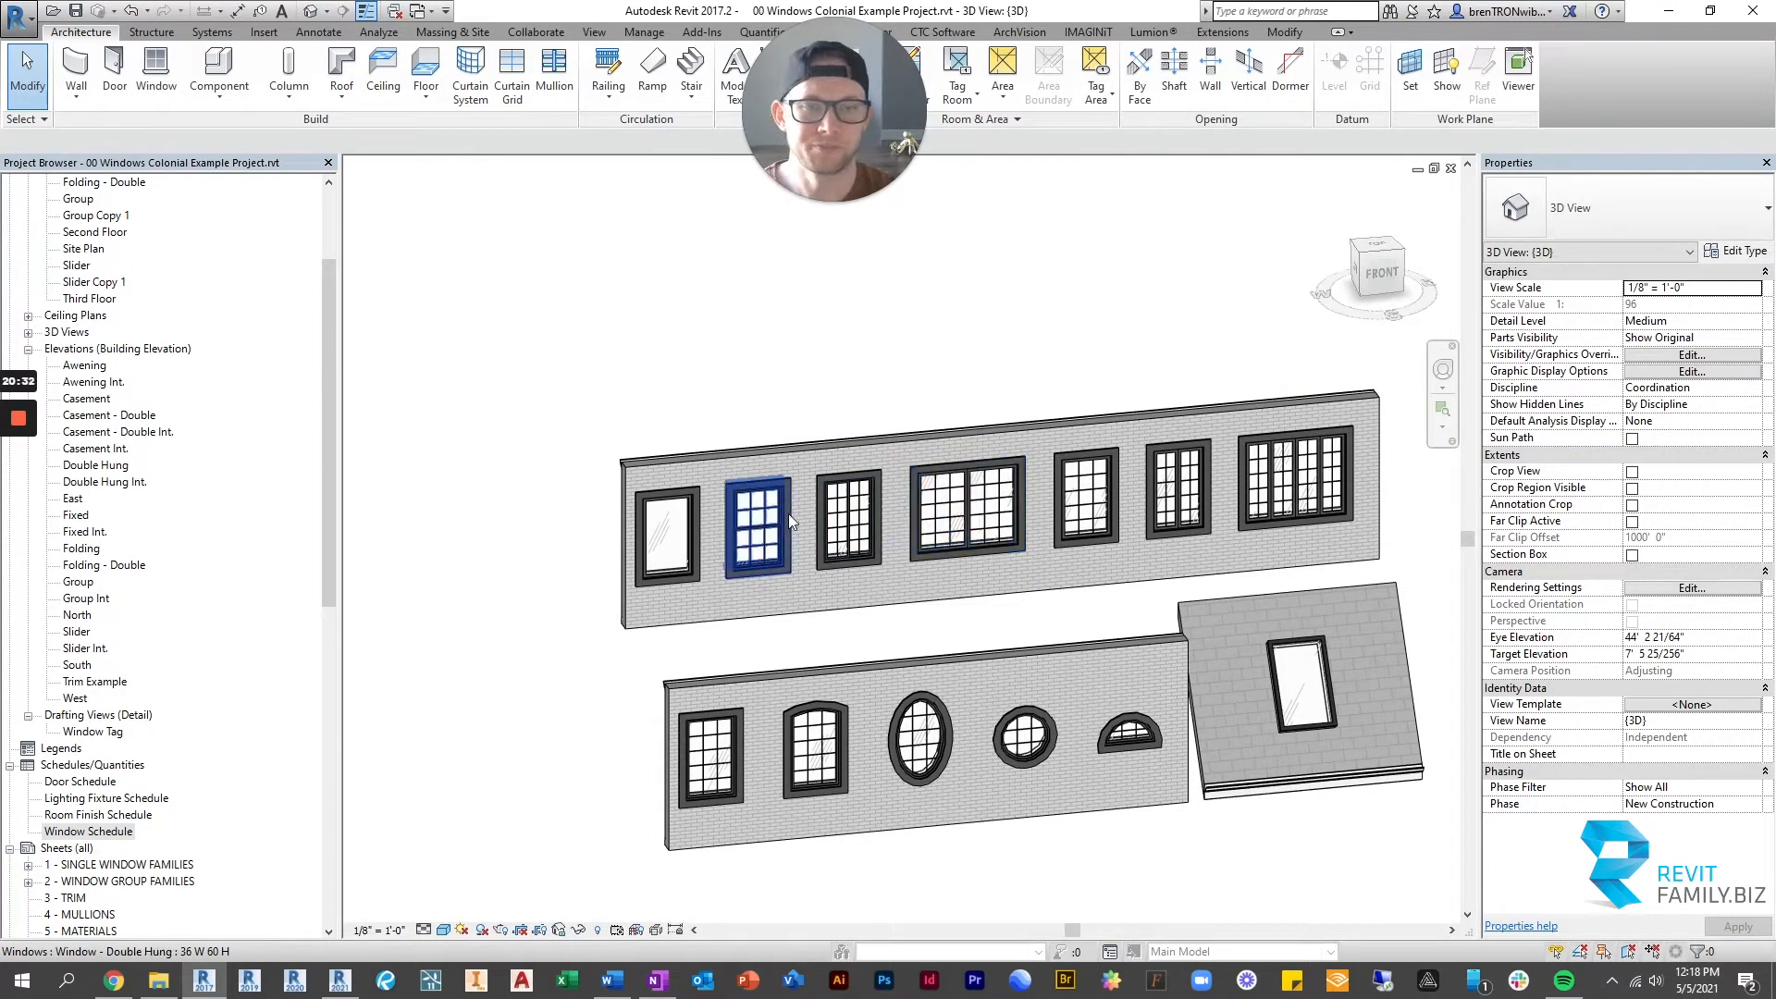
pyautogui.click(791, 442)
pyautogui.rightClick(791, 442)
pyautogui.click(975, 347)
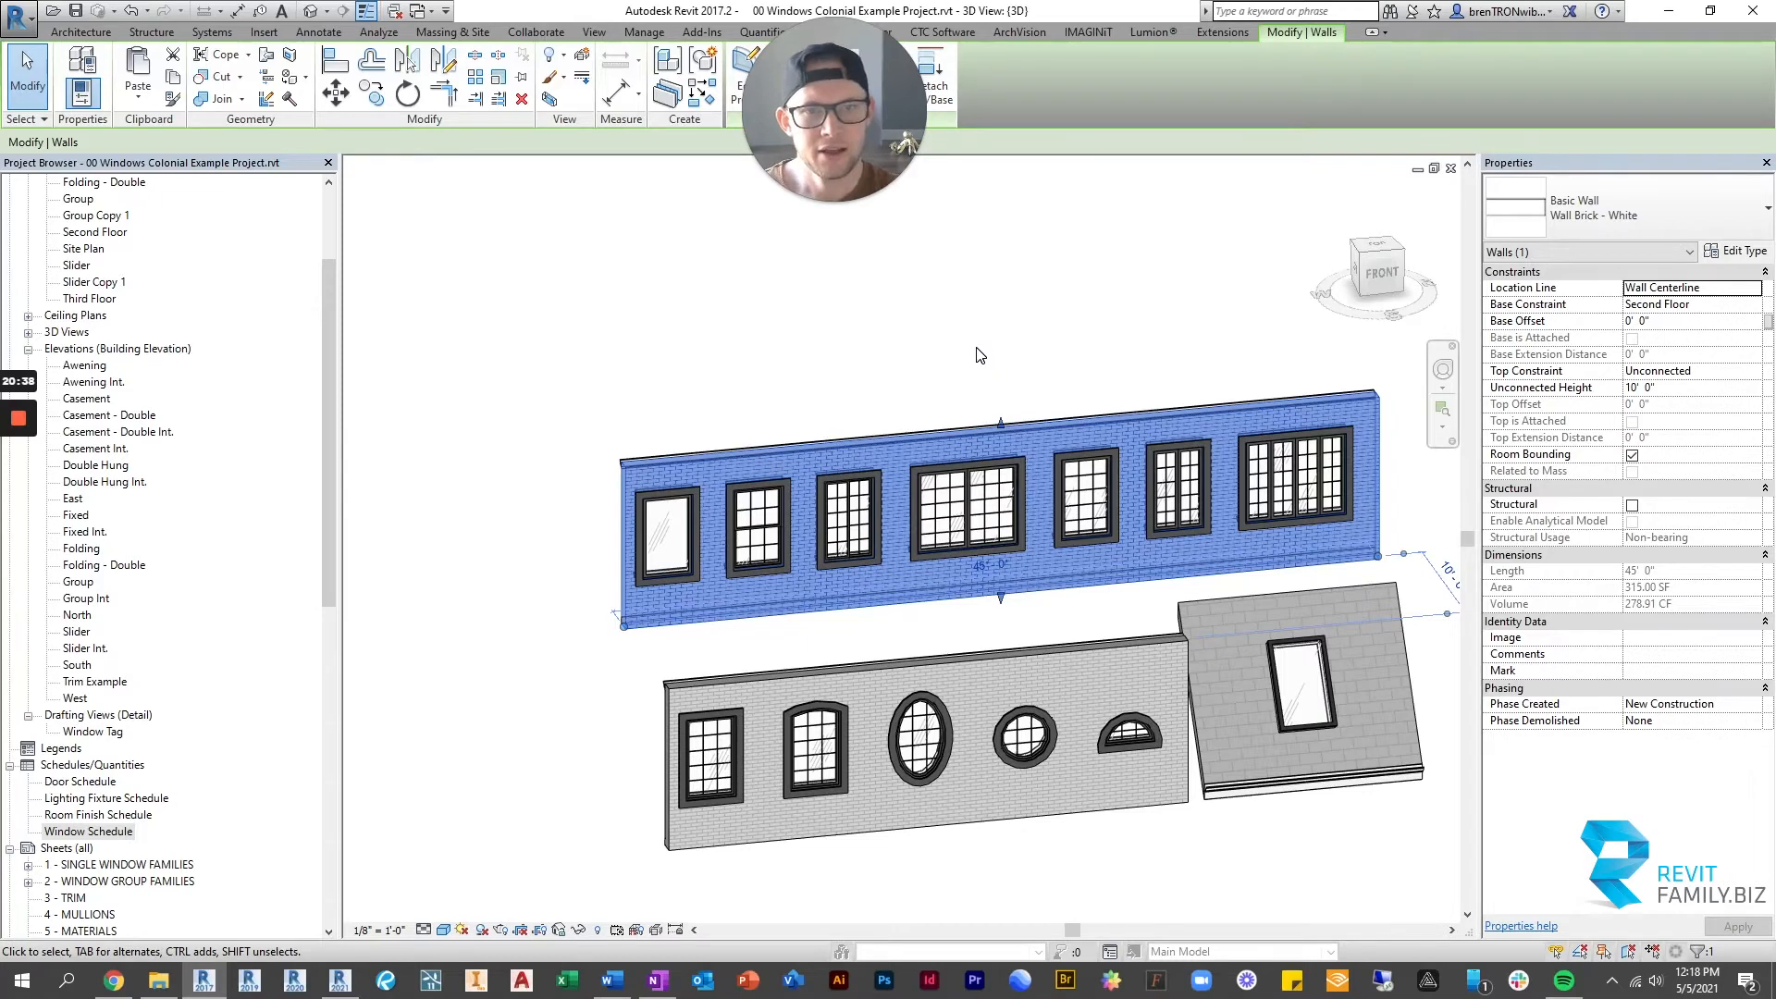
pyautogui.click(940, 340)
pyautogui.moveTo(879, 379); pyautogui.dragTo(726, 418, button='middle')
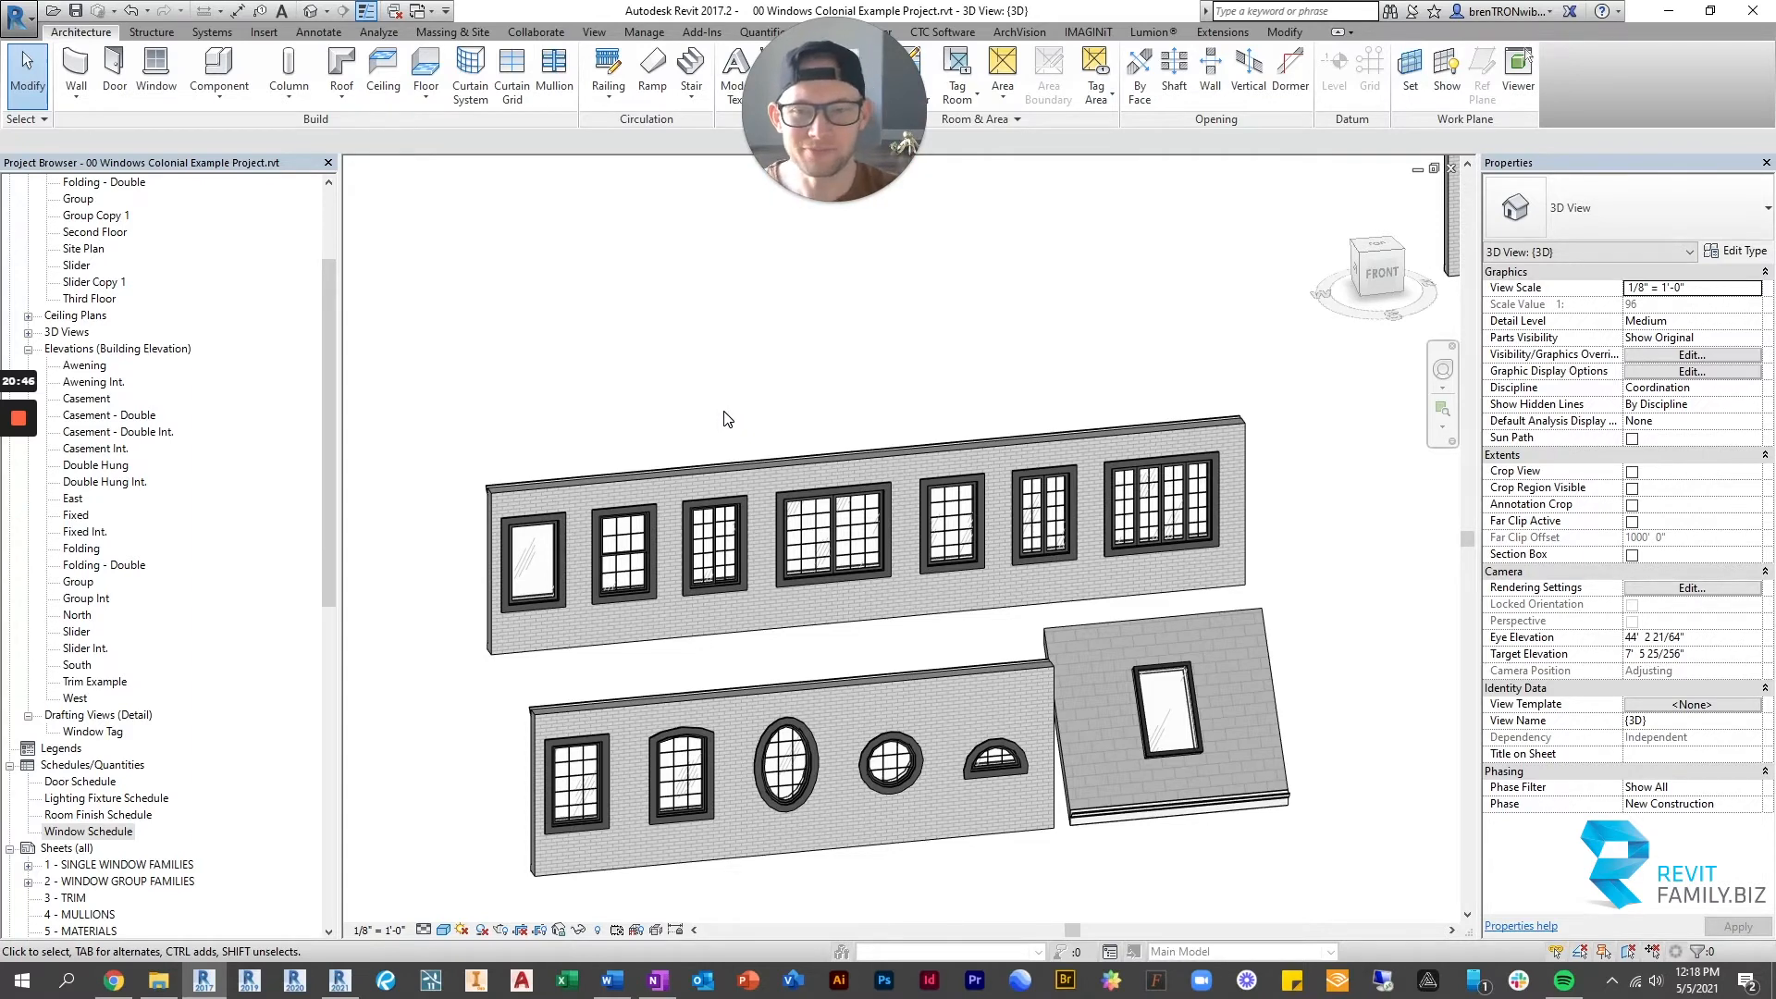
# Inspect the double casement window in the upper wall up close and review its instance properties.
pyautogui.scroll(8, 701, 496)
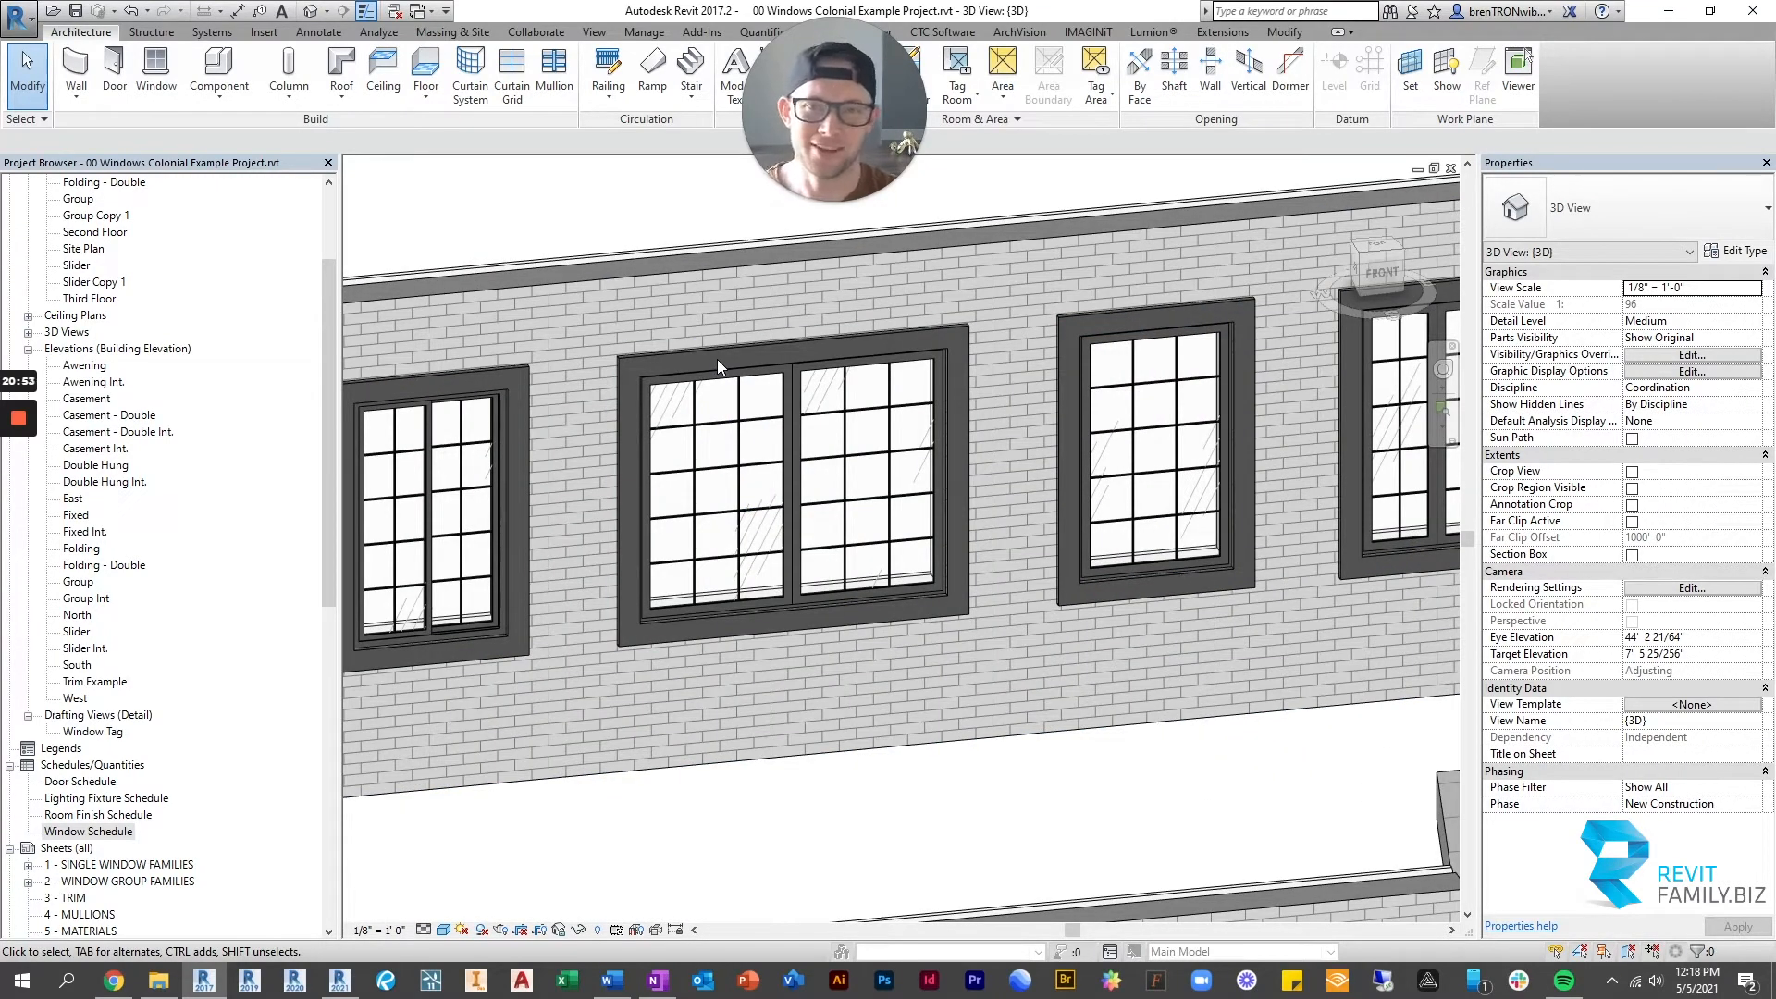
pyautogui.click(728, 370)
pyautogui.press('Escape')
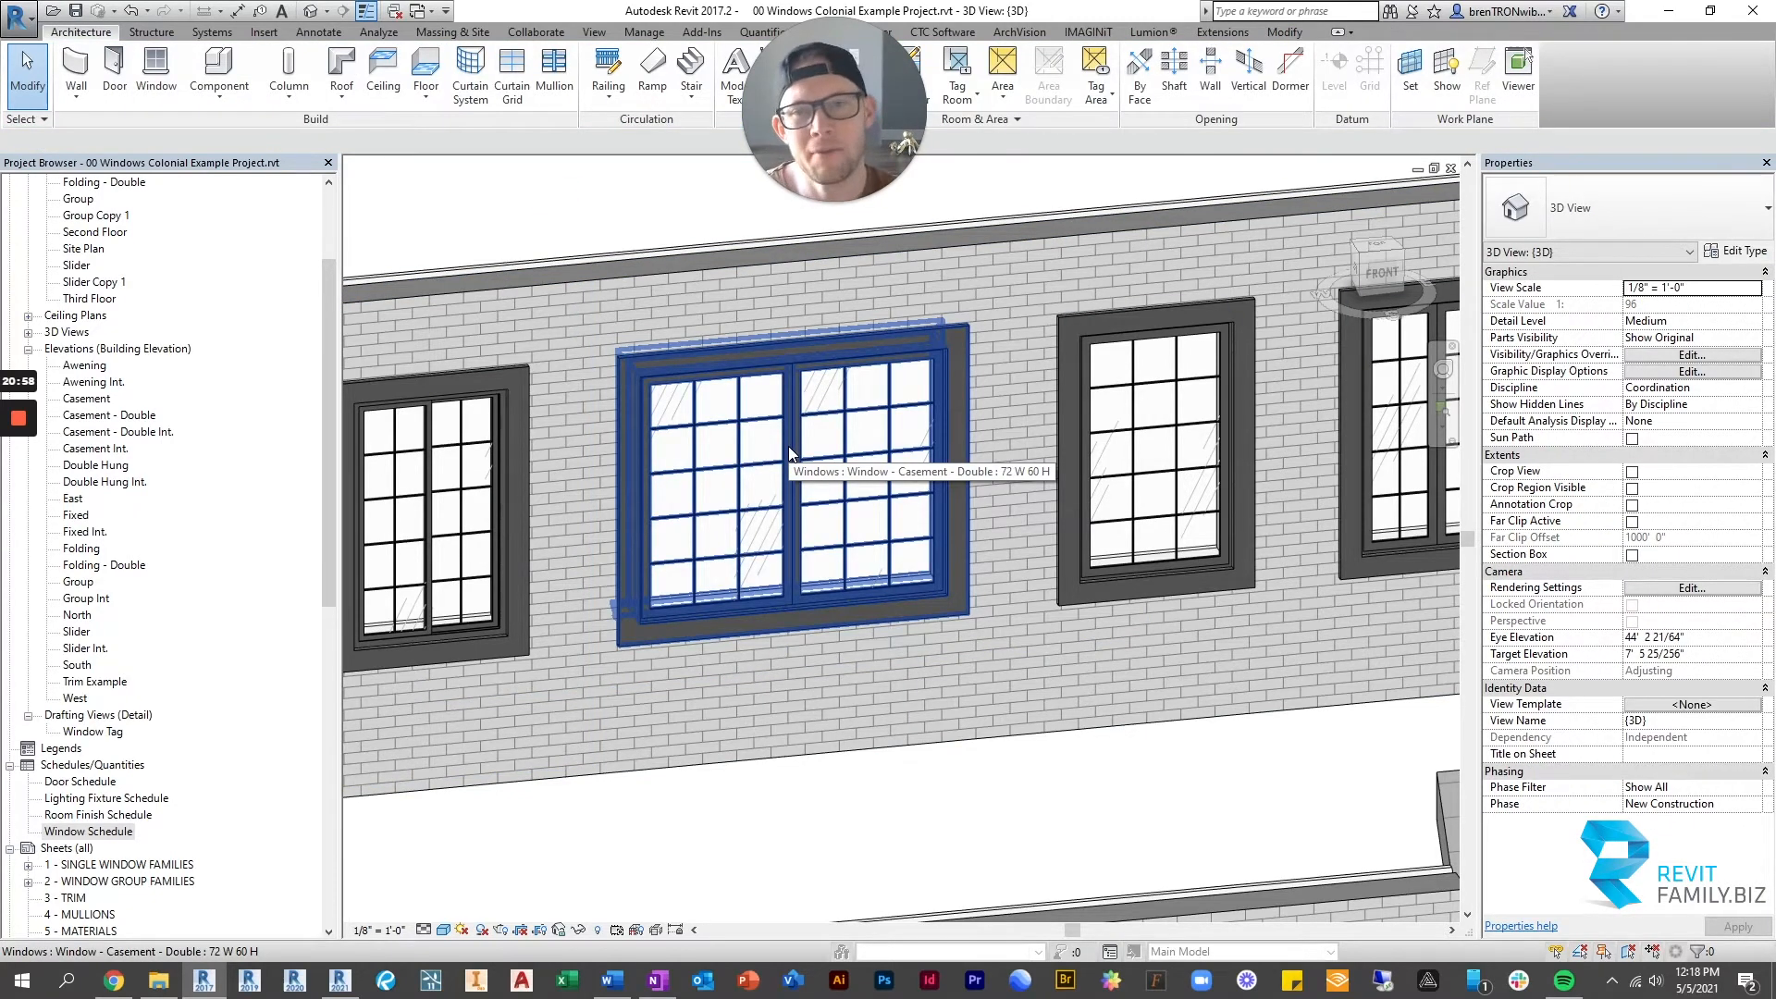
pyautogui.scroll(-3, 654, 196)
pyautogui.moveTo(655, 198); pyautogui.dragTo(766, 294, button='middle')
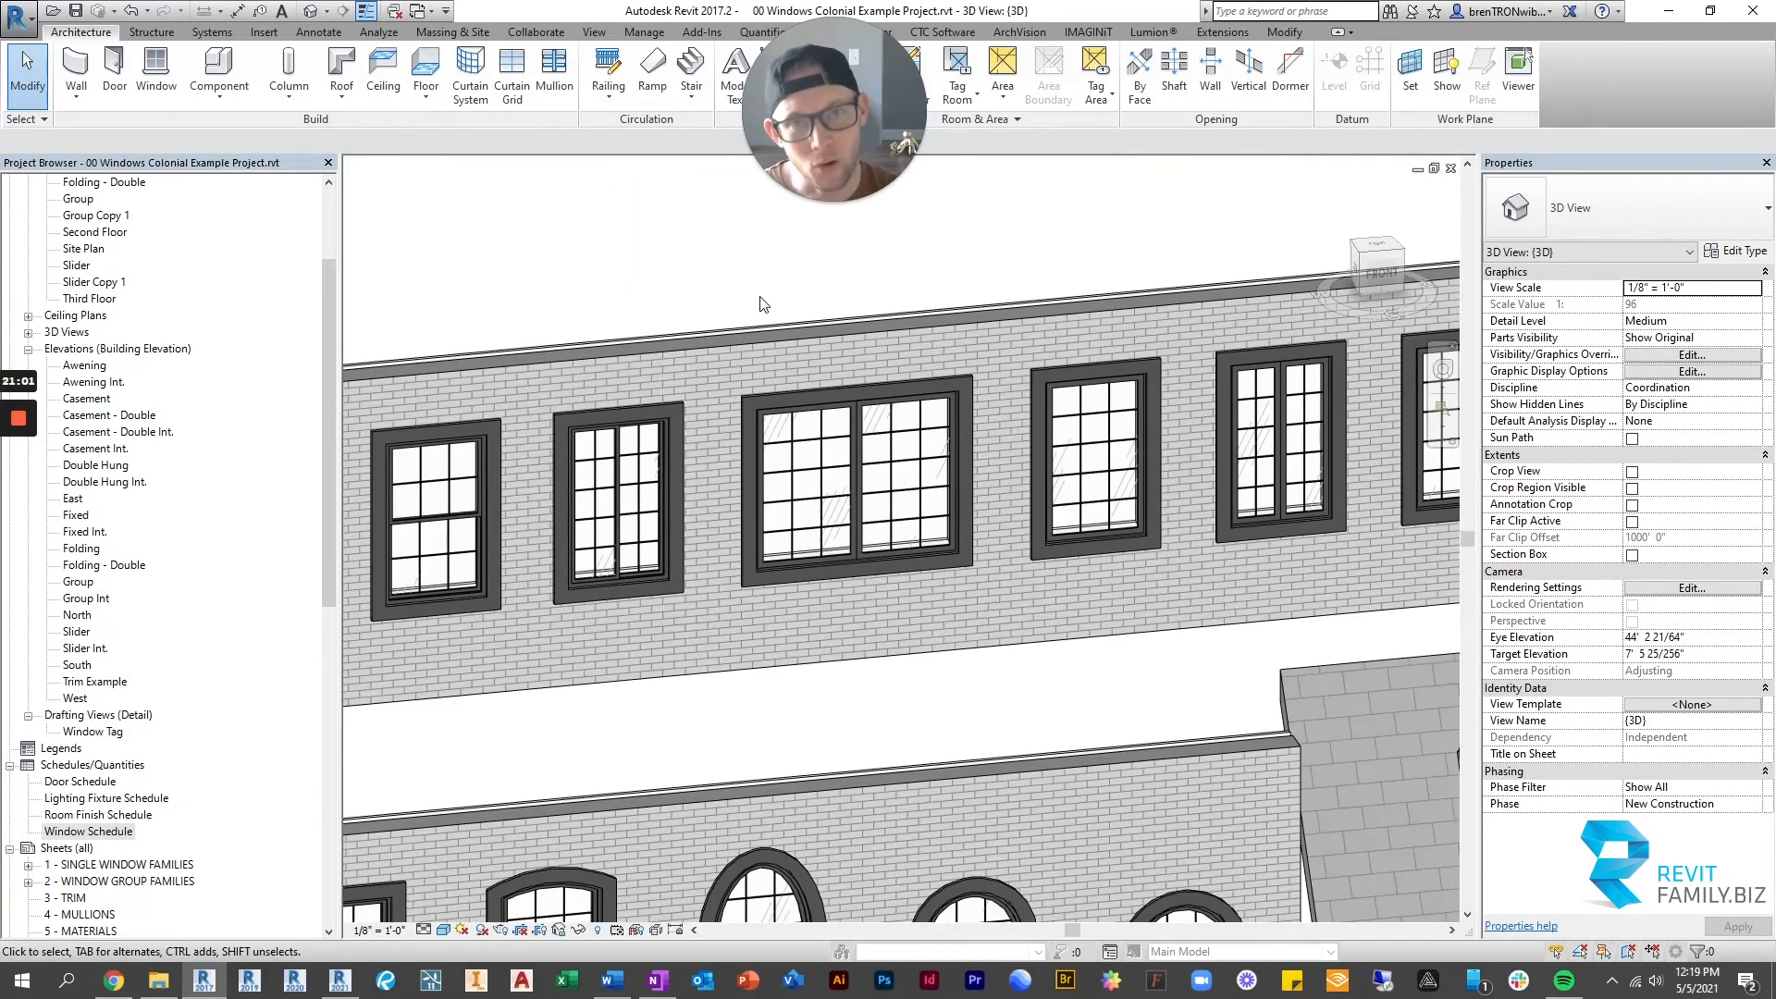
pyautogui.scroll(2, 841, 393)
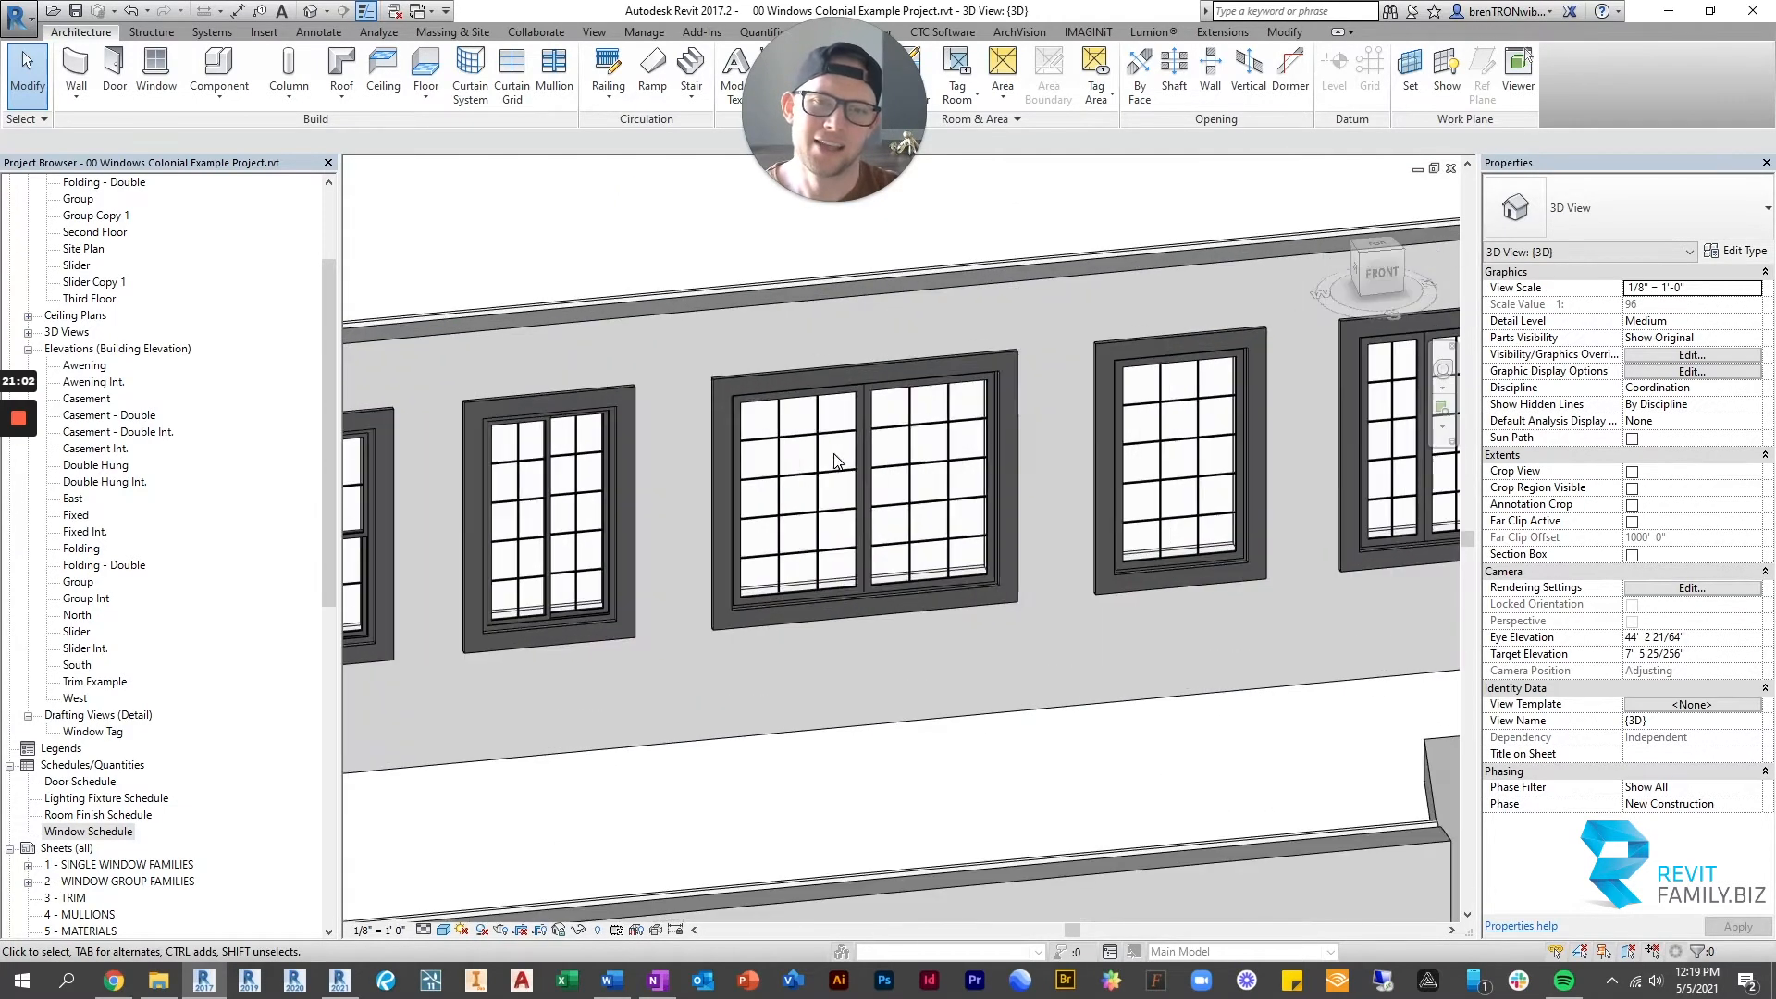
pyautogui.click(843, 389)
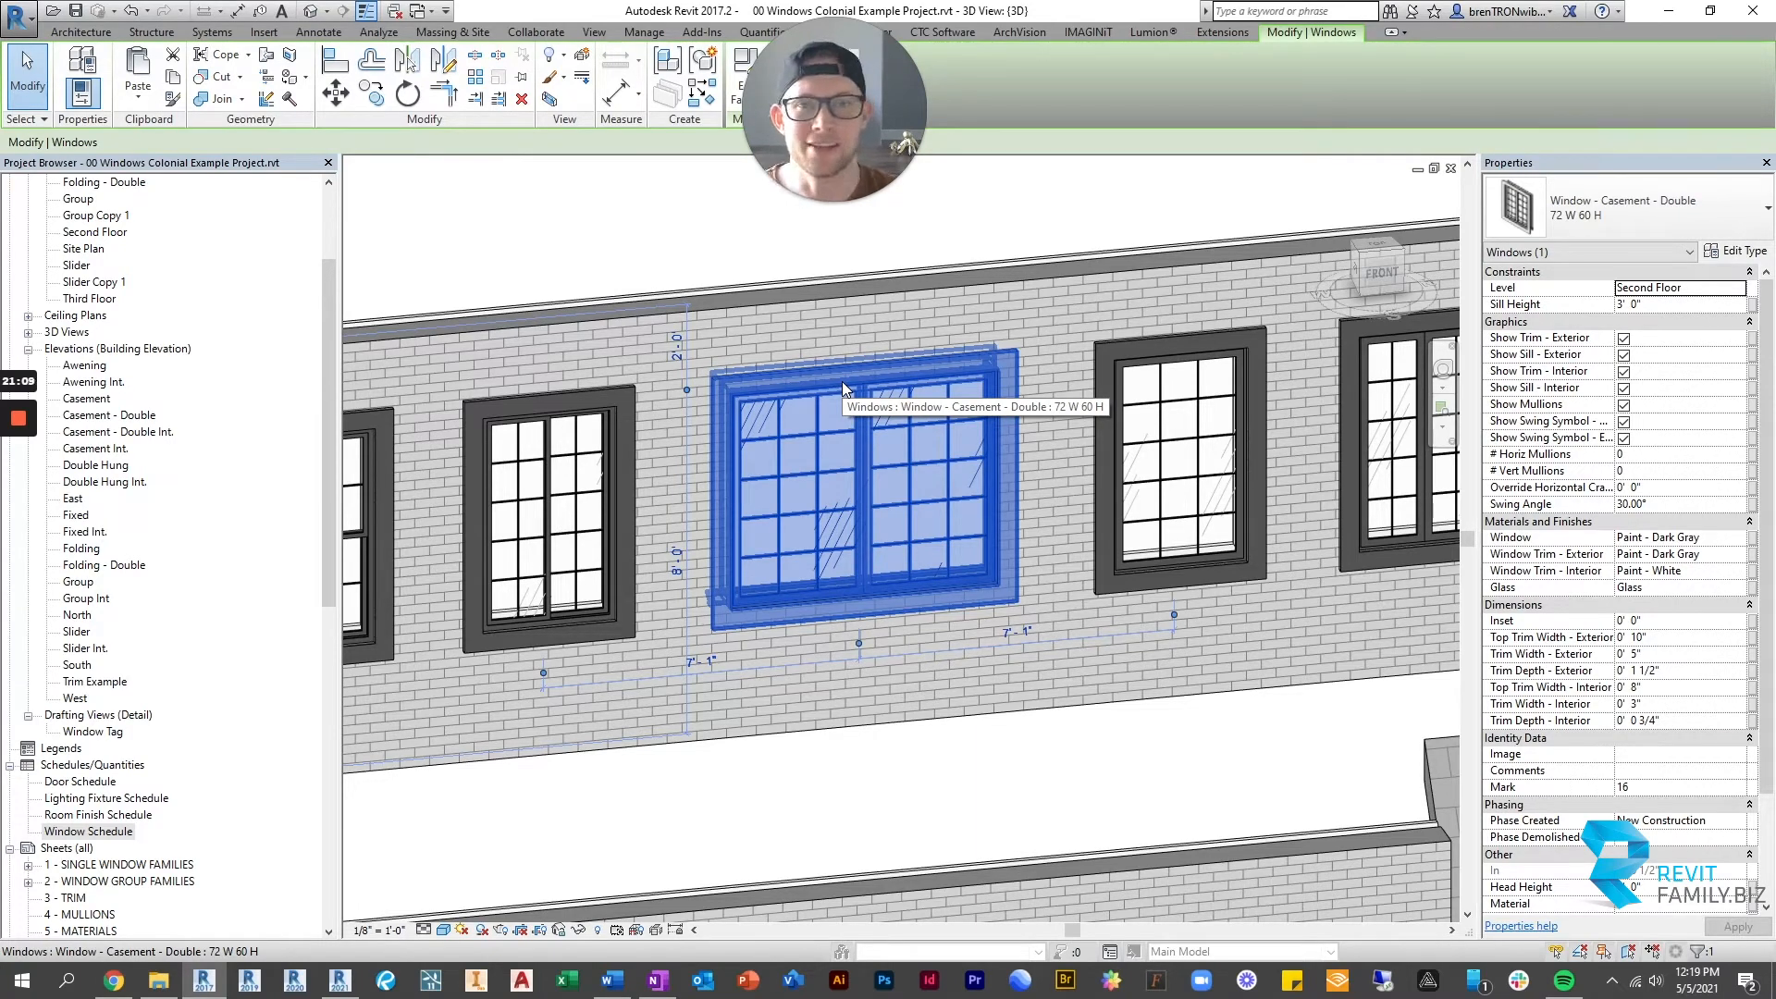
pyautogui.click(622, 246)
# Compare the double casement window with its neighbours and examine its graphics parameters, including mullion counts, horizontal override and swing angle.
pyautogui.scroll(-2, 610, 249)
pyautogui.moveTo(609, 364); pyautogui.dragTo(726, 415, button='middle')
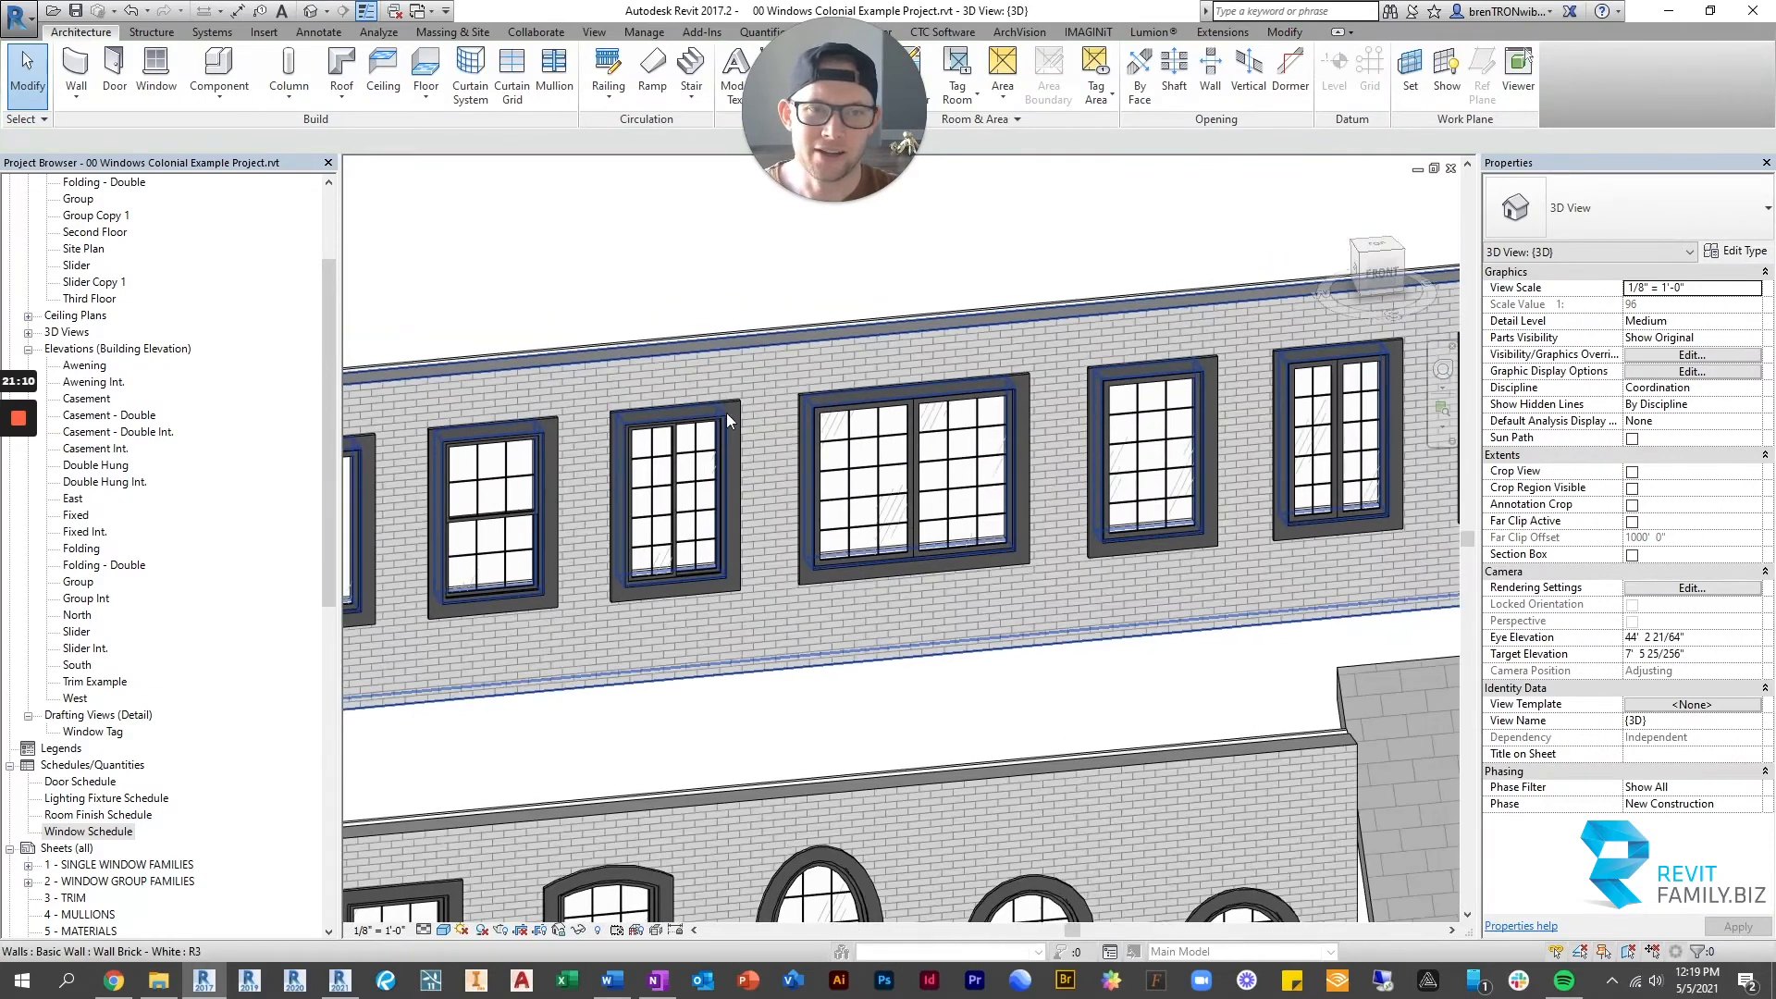
pyautogui.moveTo(1048, 502); pyautogui.dragTo(945, 492, button='middle')
pyautogui.click(910, 431)
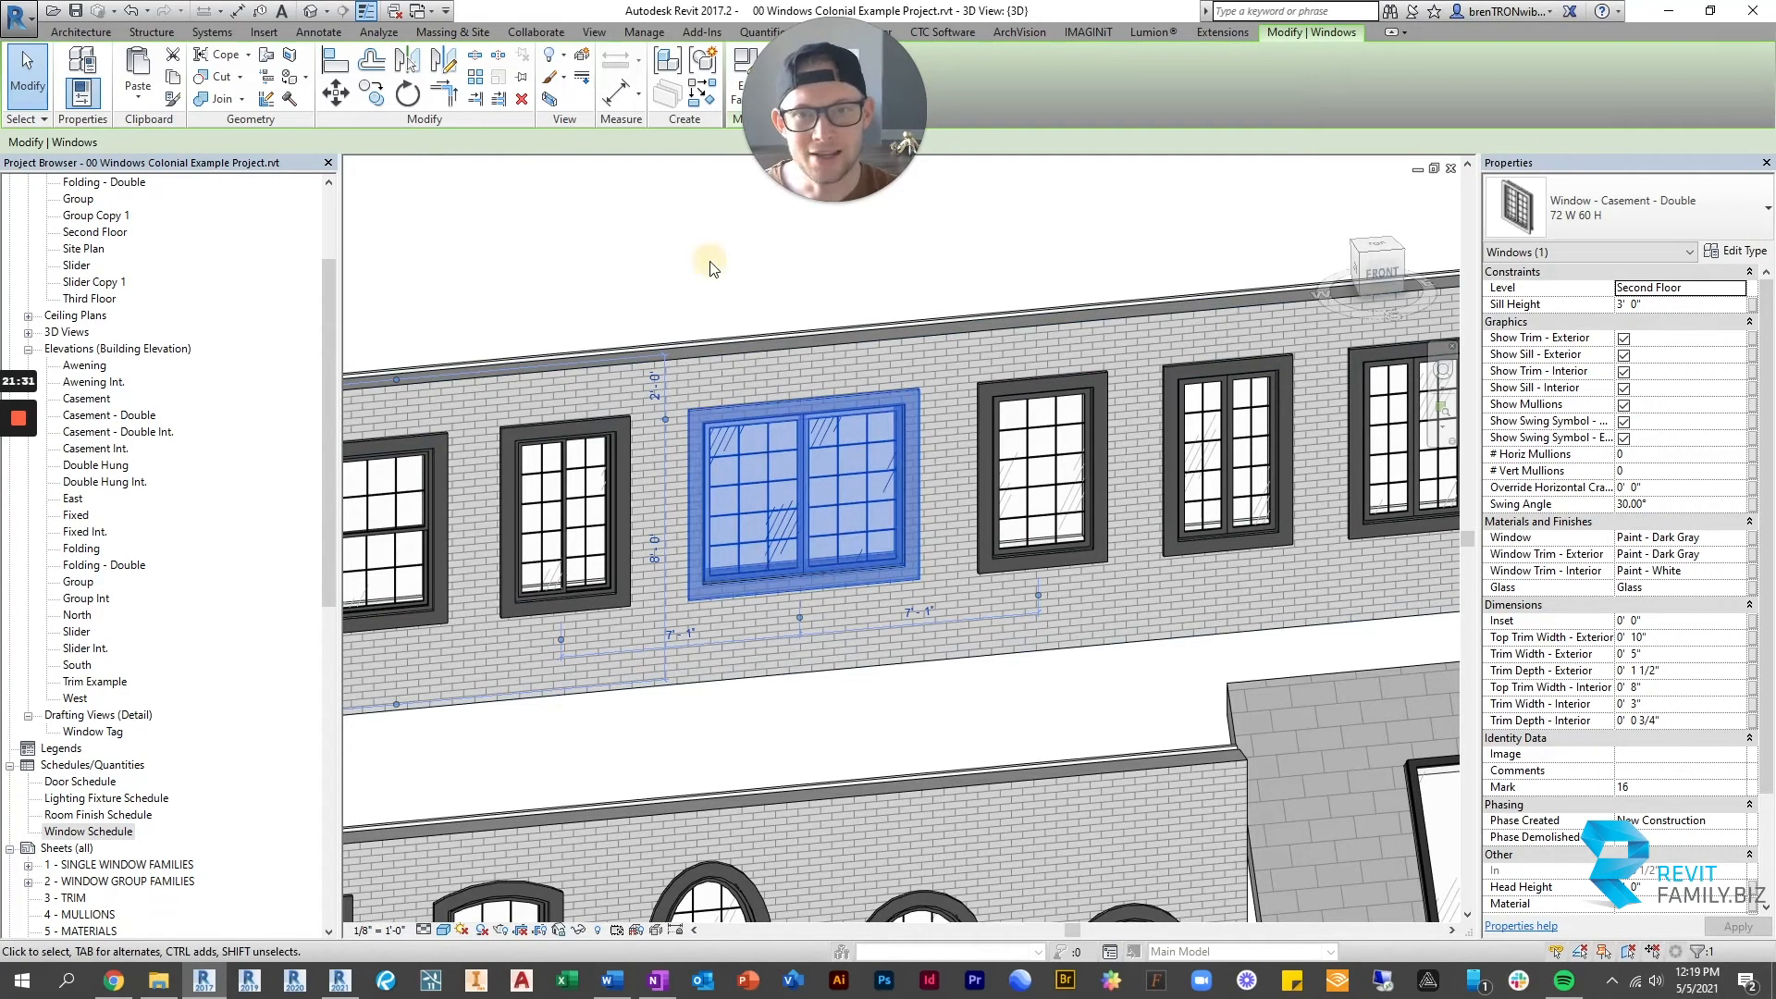
pyautogui.press('Escape')
pyautogui.click(792, 421)
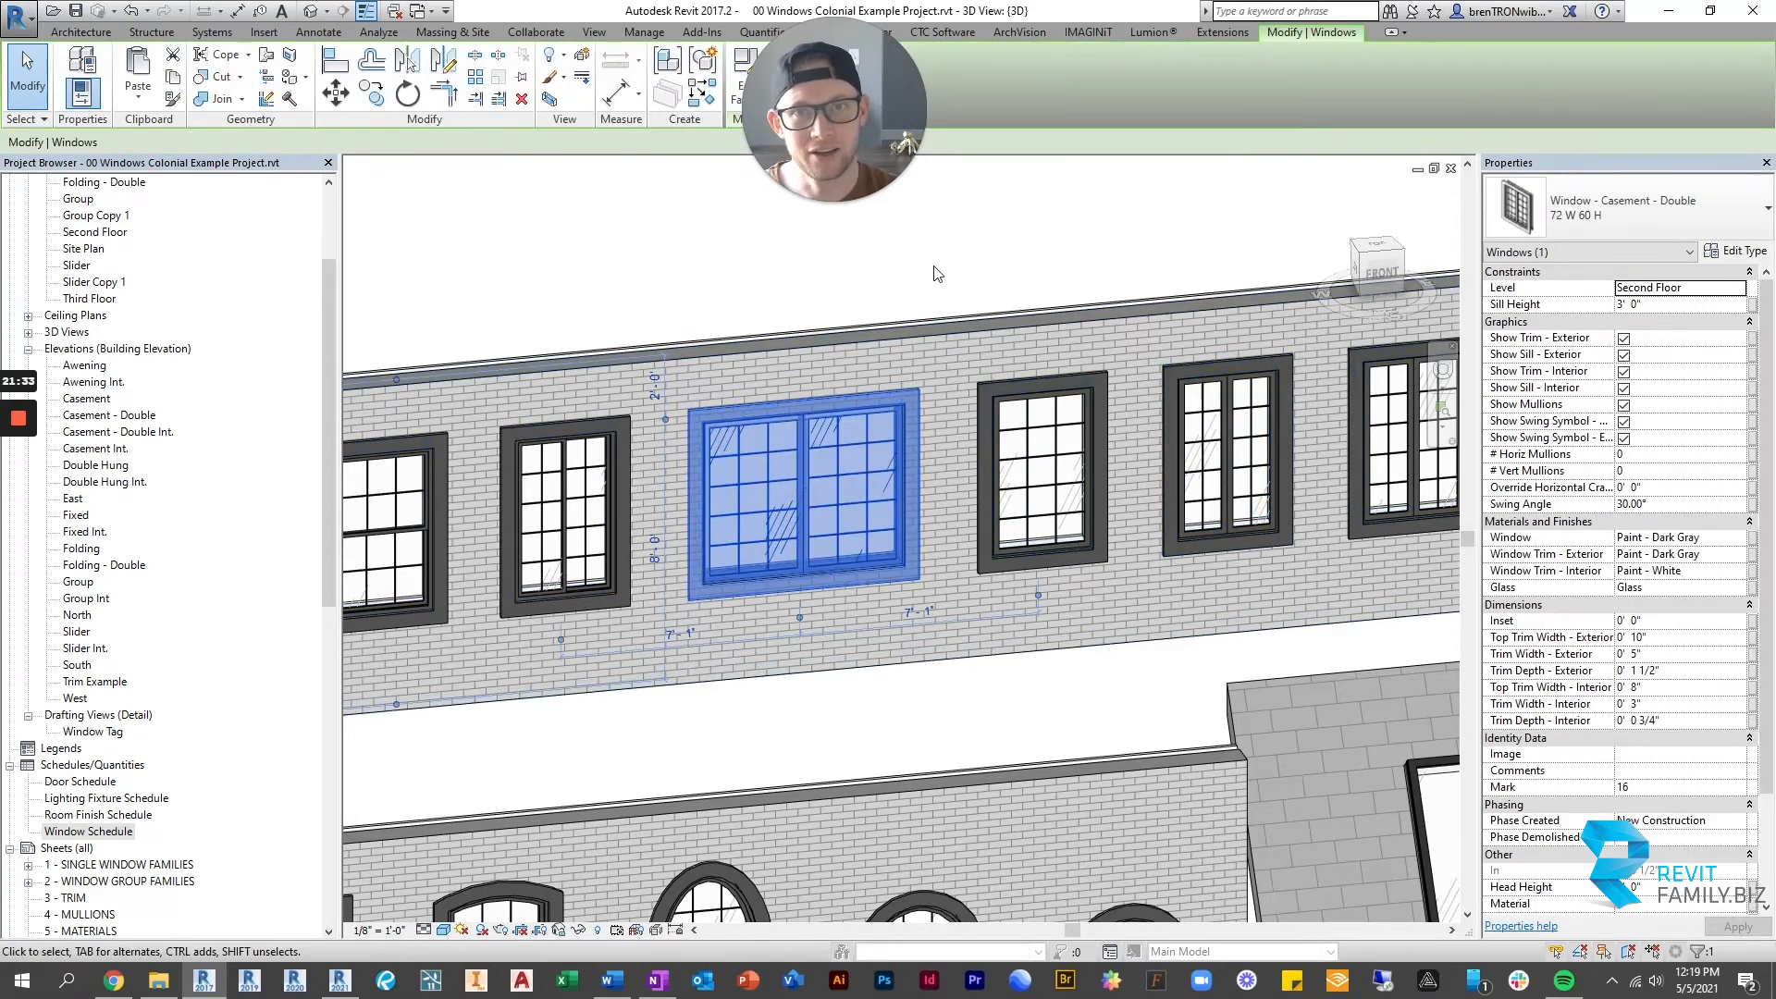
pyautogui.click(934, 273)
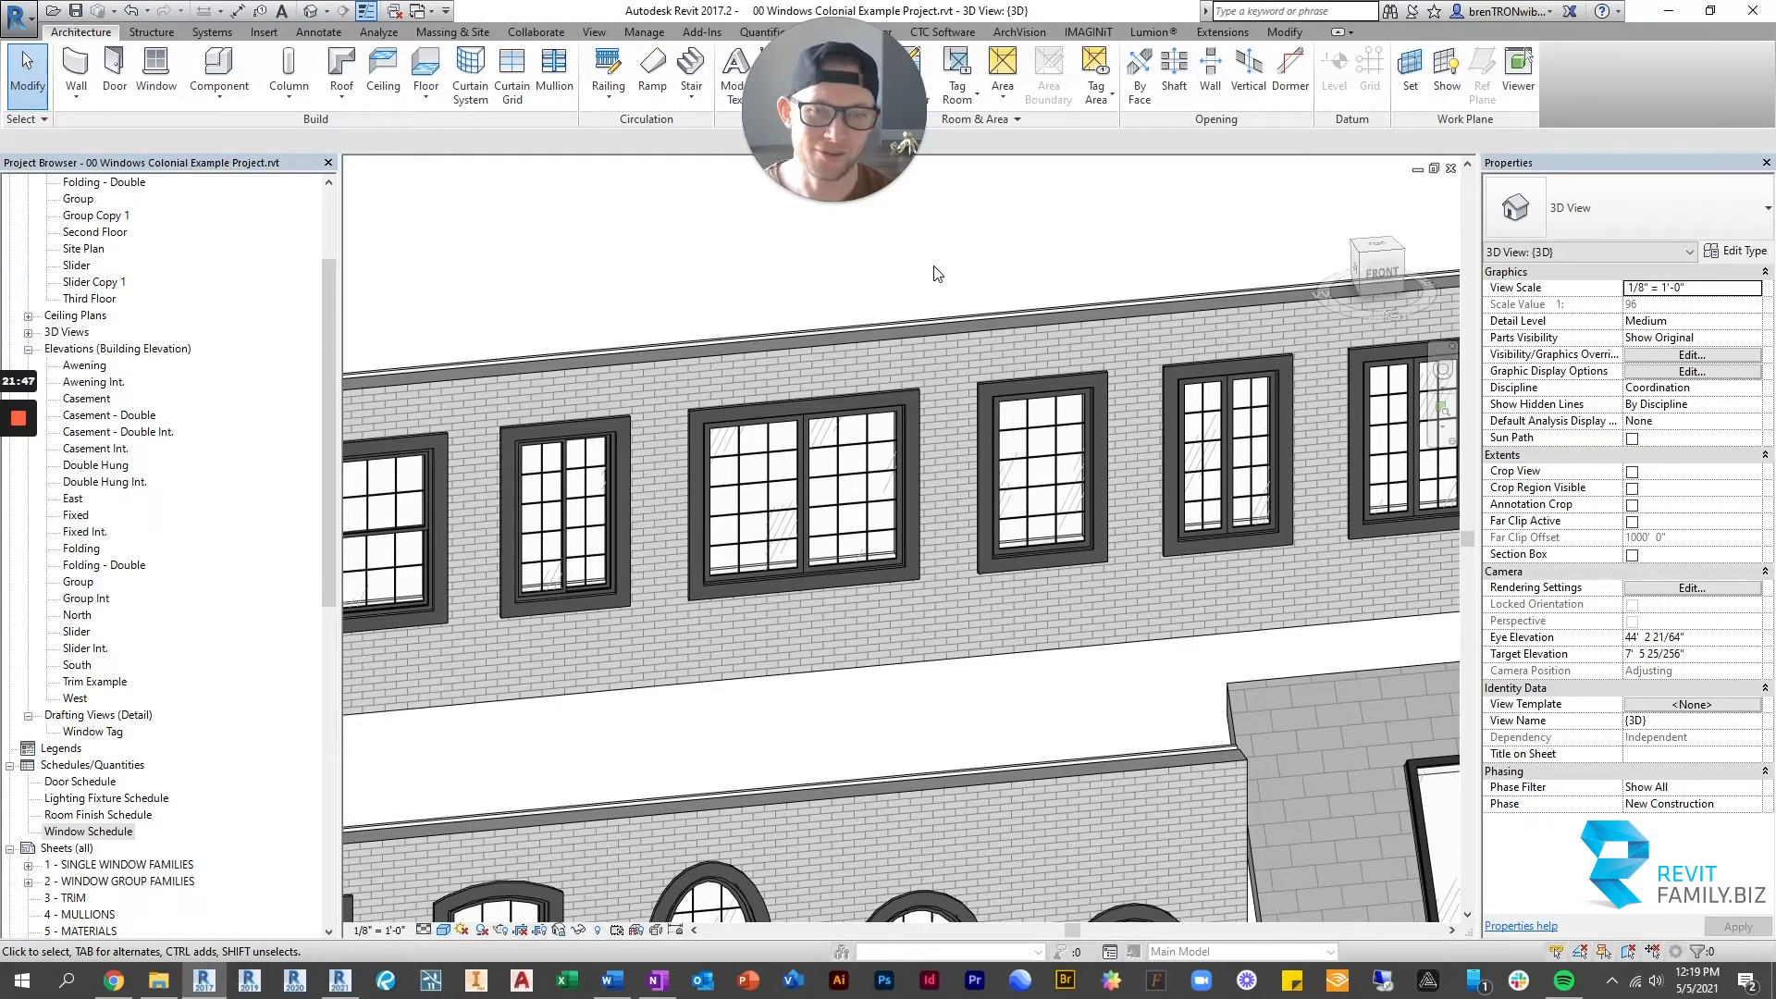
pyautogui.click(845, 411)
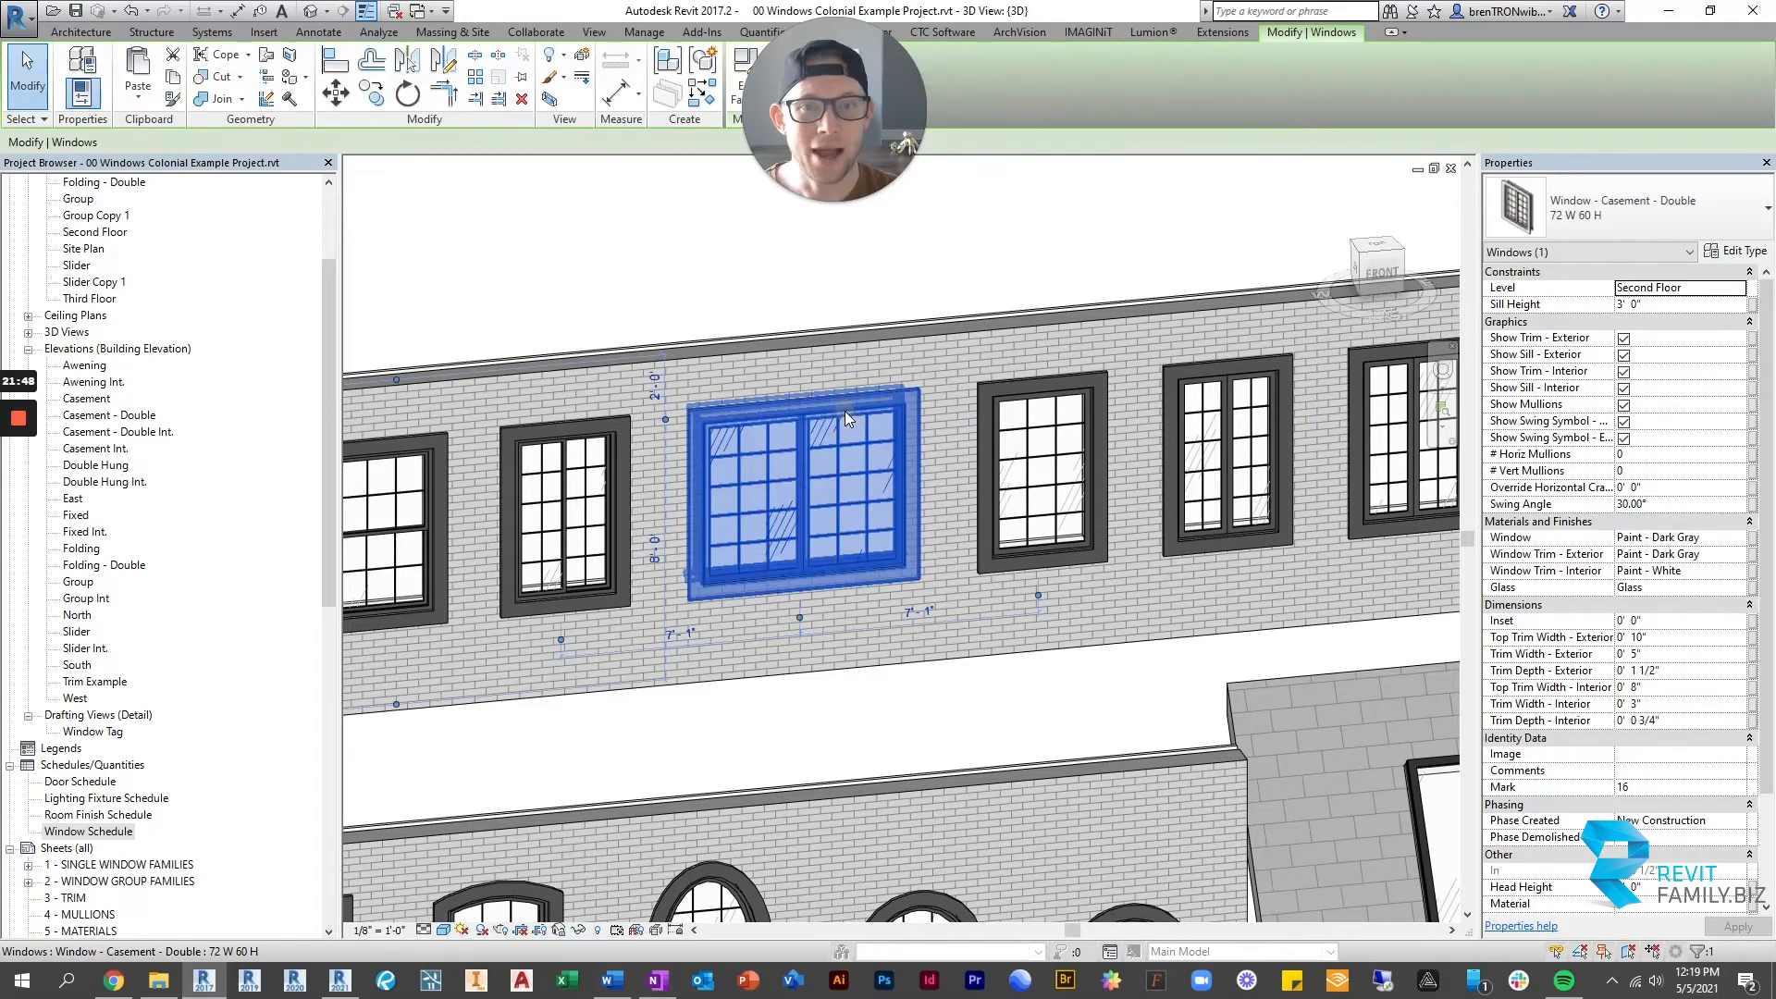
pyautogui.click(642, 250)
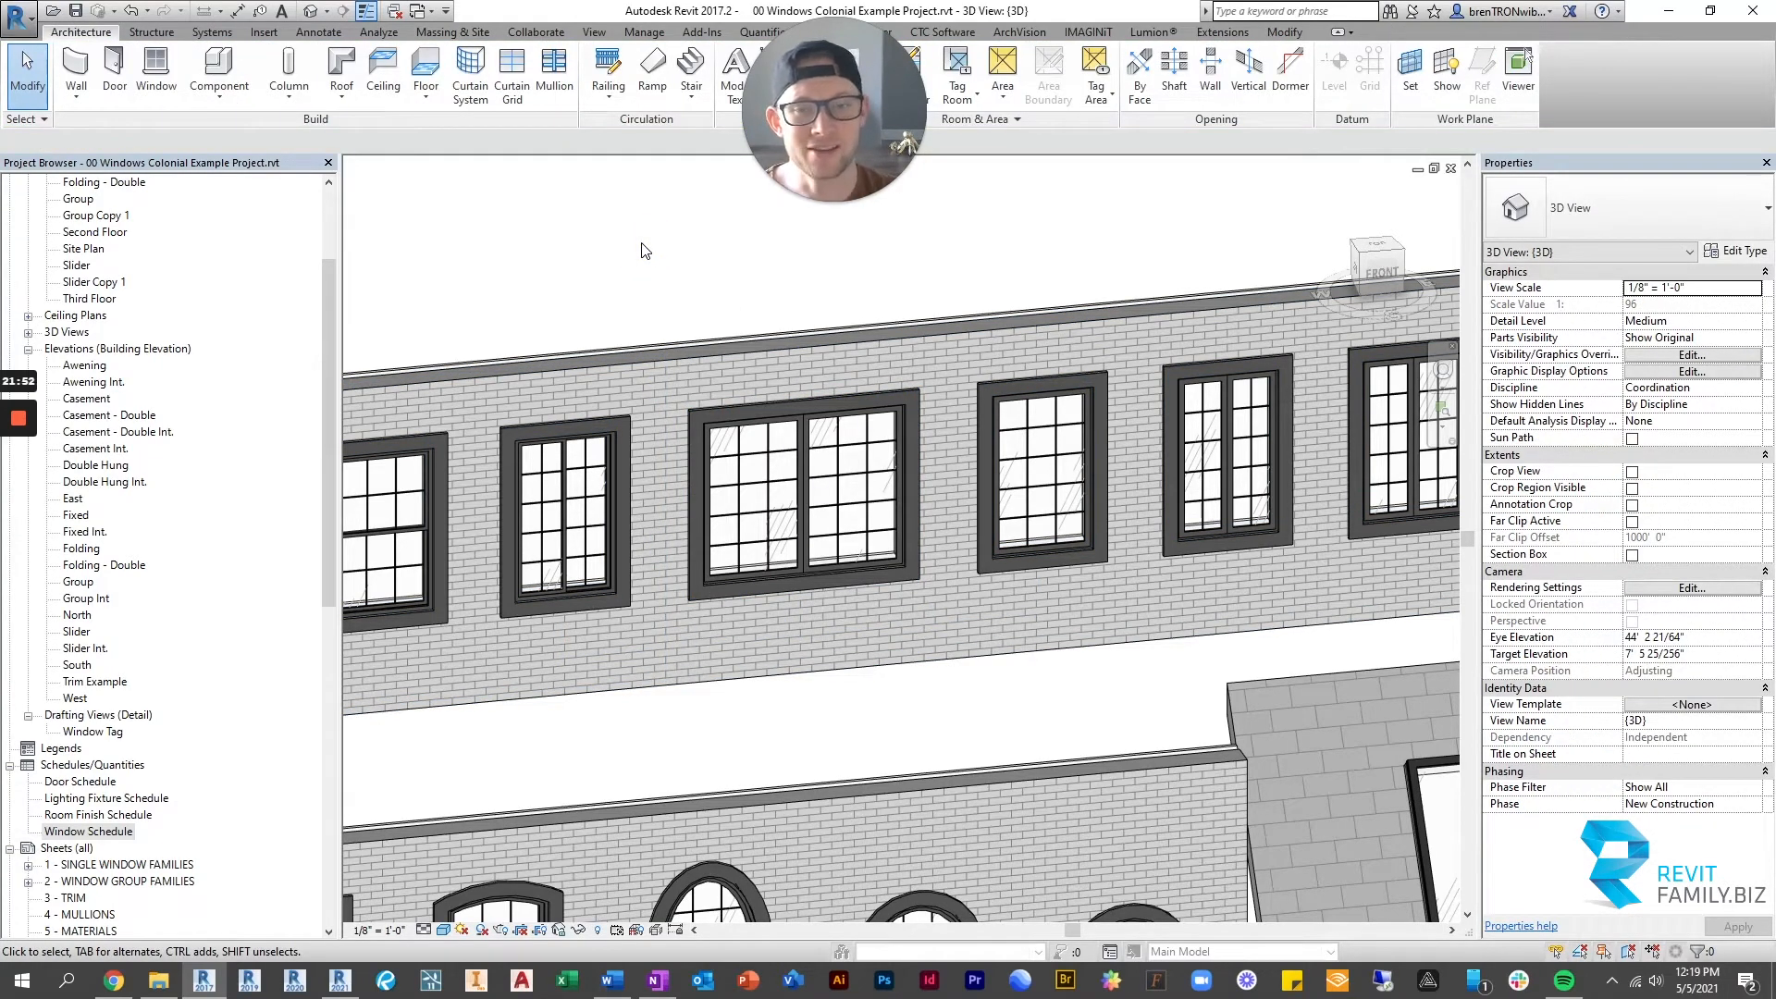
pyautogui.click(786, 417)
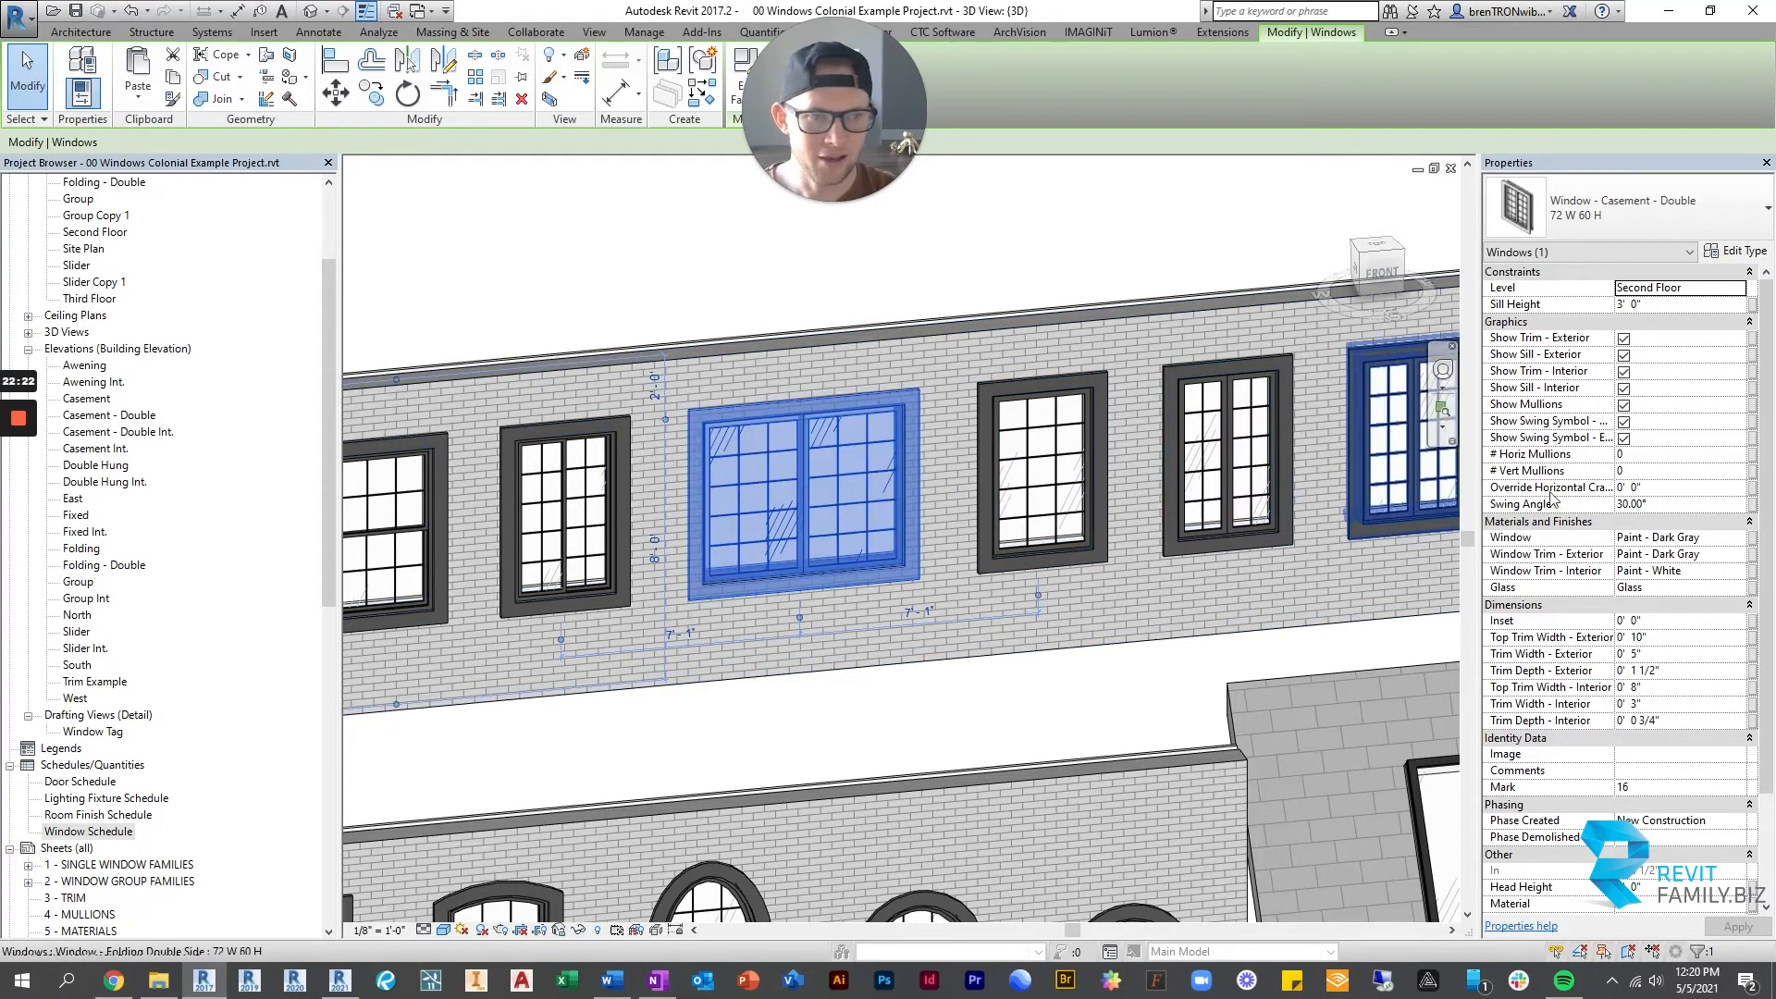
# Set the double casement window's number of horizontal mullions to 1.
pyautogui.click(1678, 454)
pyautogui.write('1')
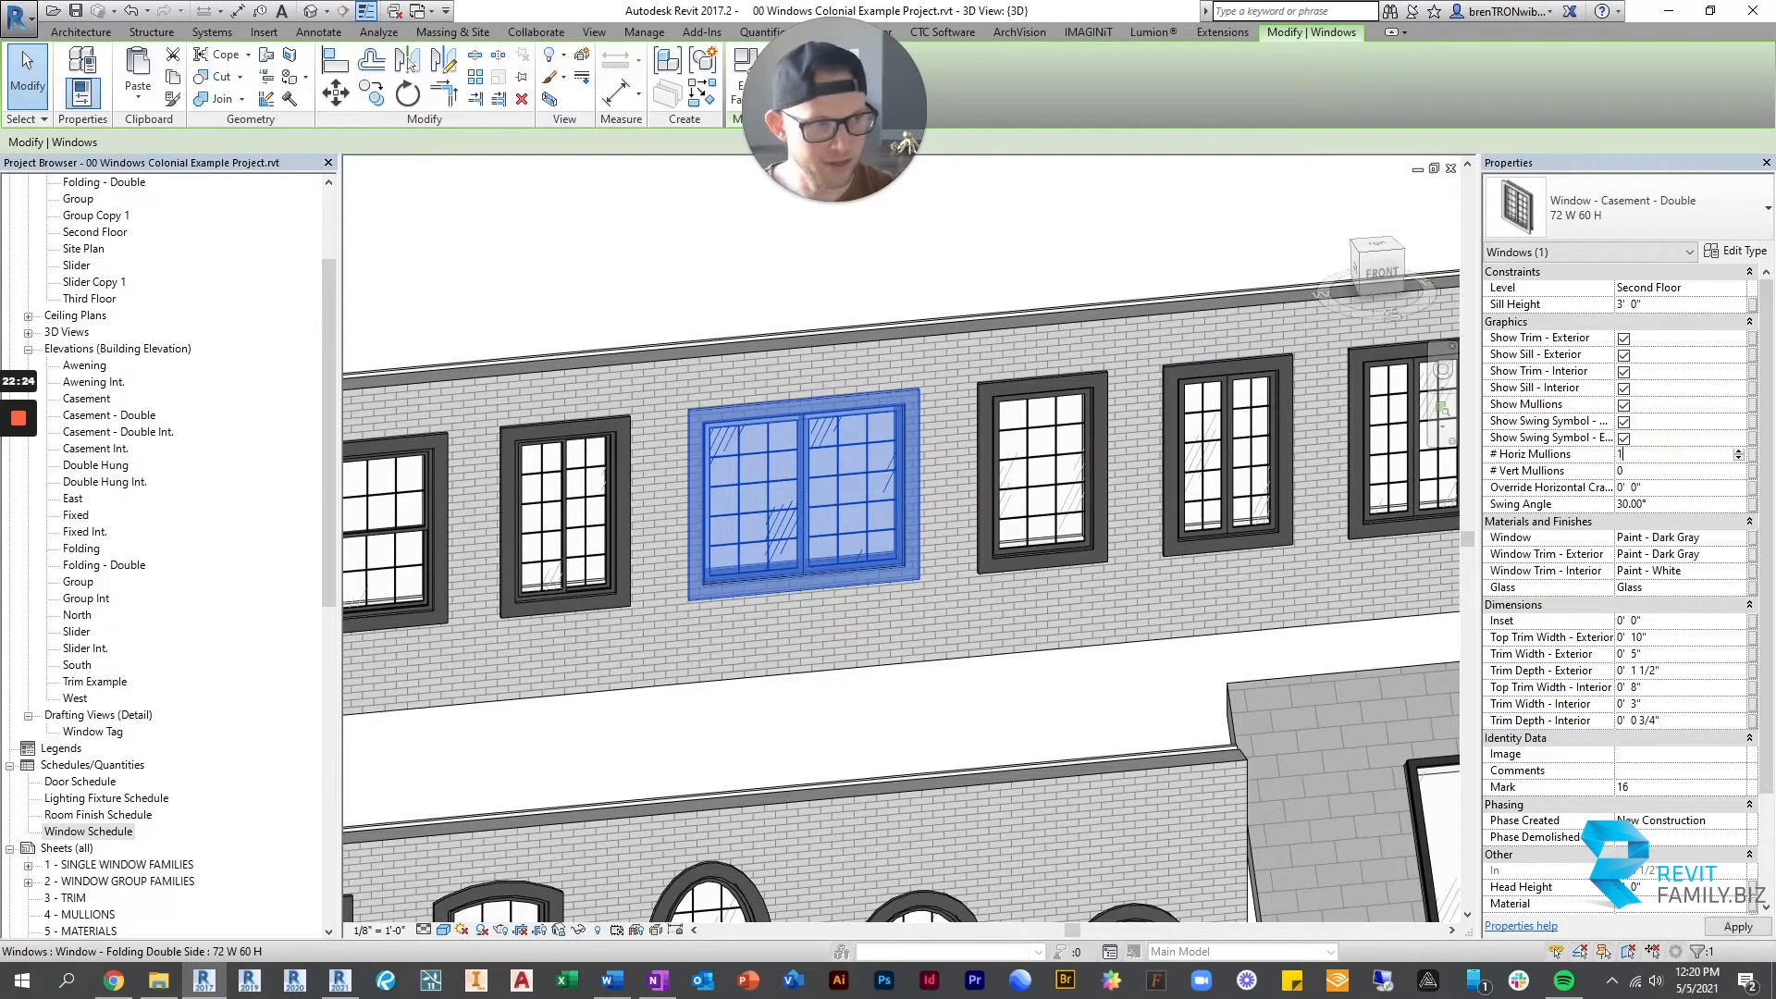
pyautogui.click(959, 261)
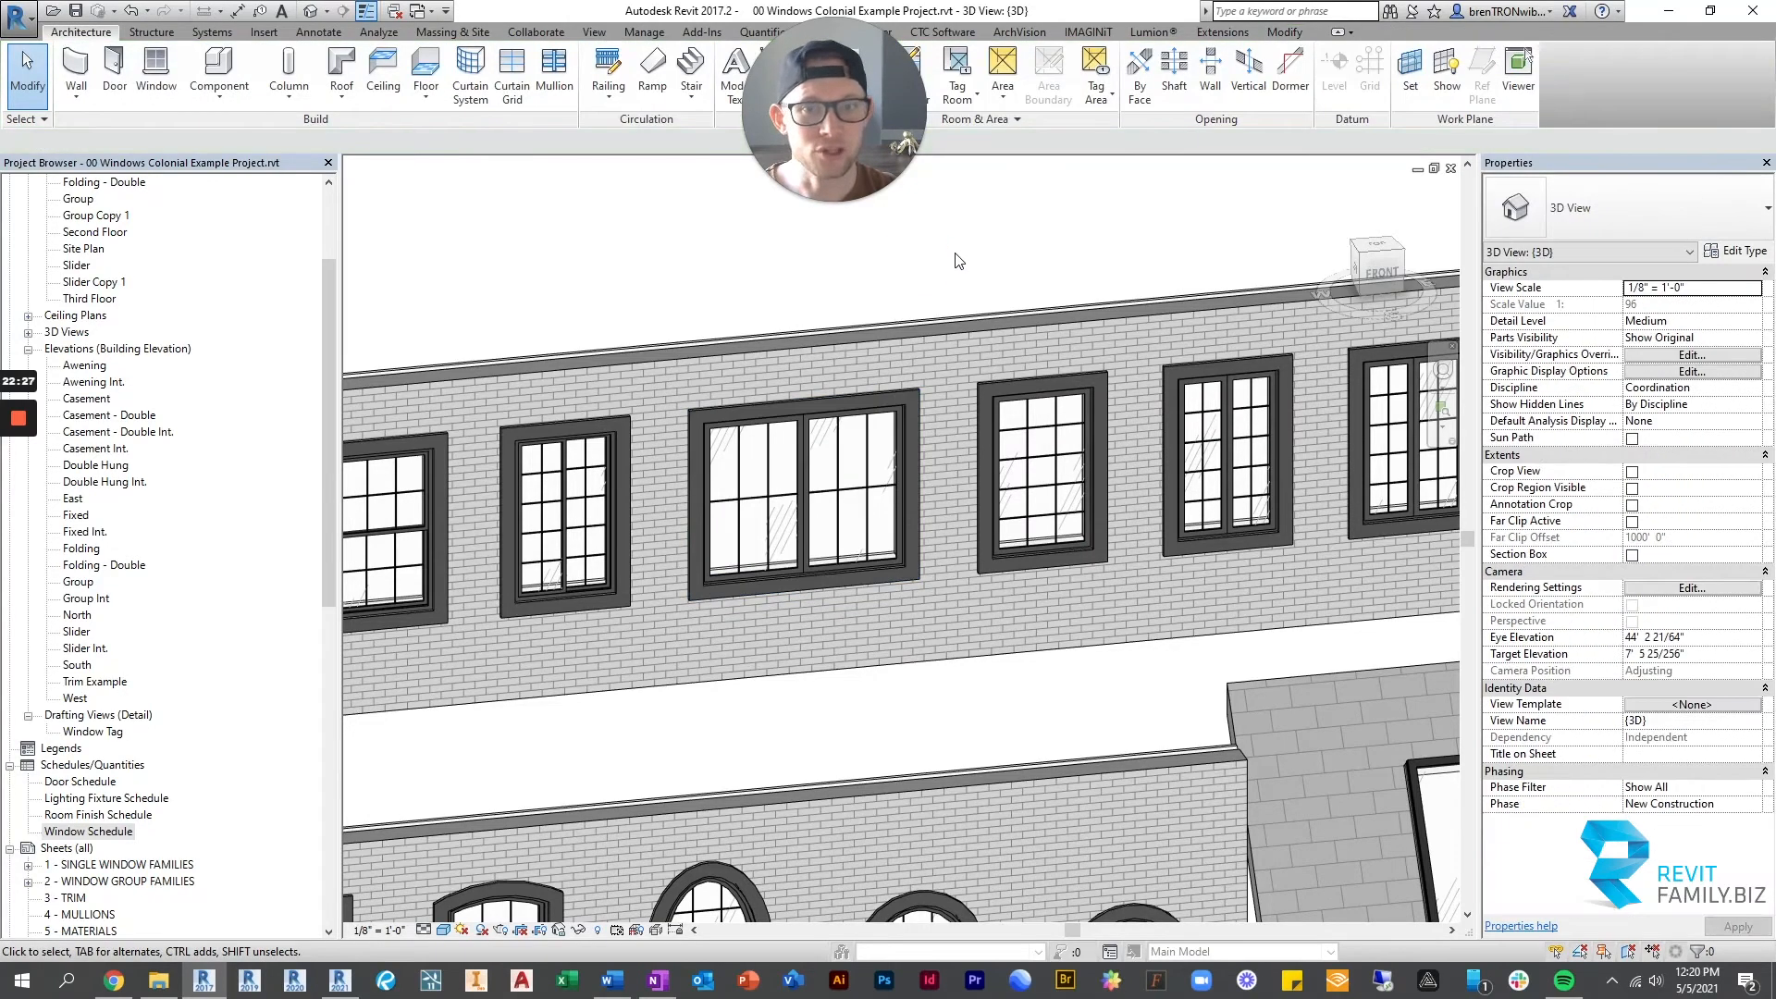
# Set the double casement window's number of horizontal mullions to 6 and recheck its instance properties.
pyautogui.click(804, 460)
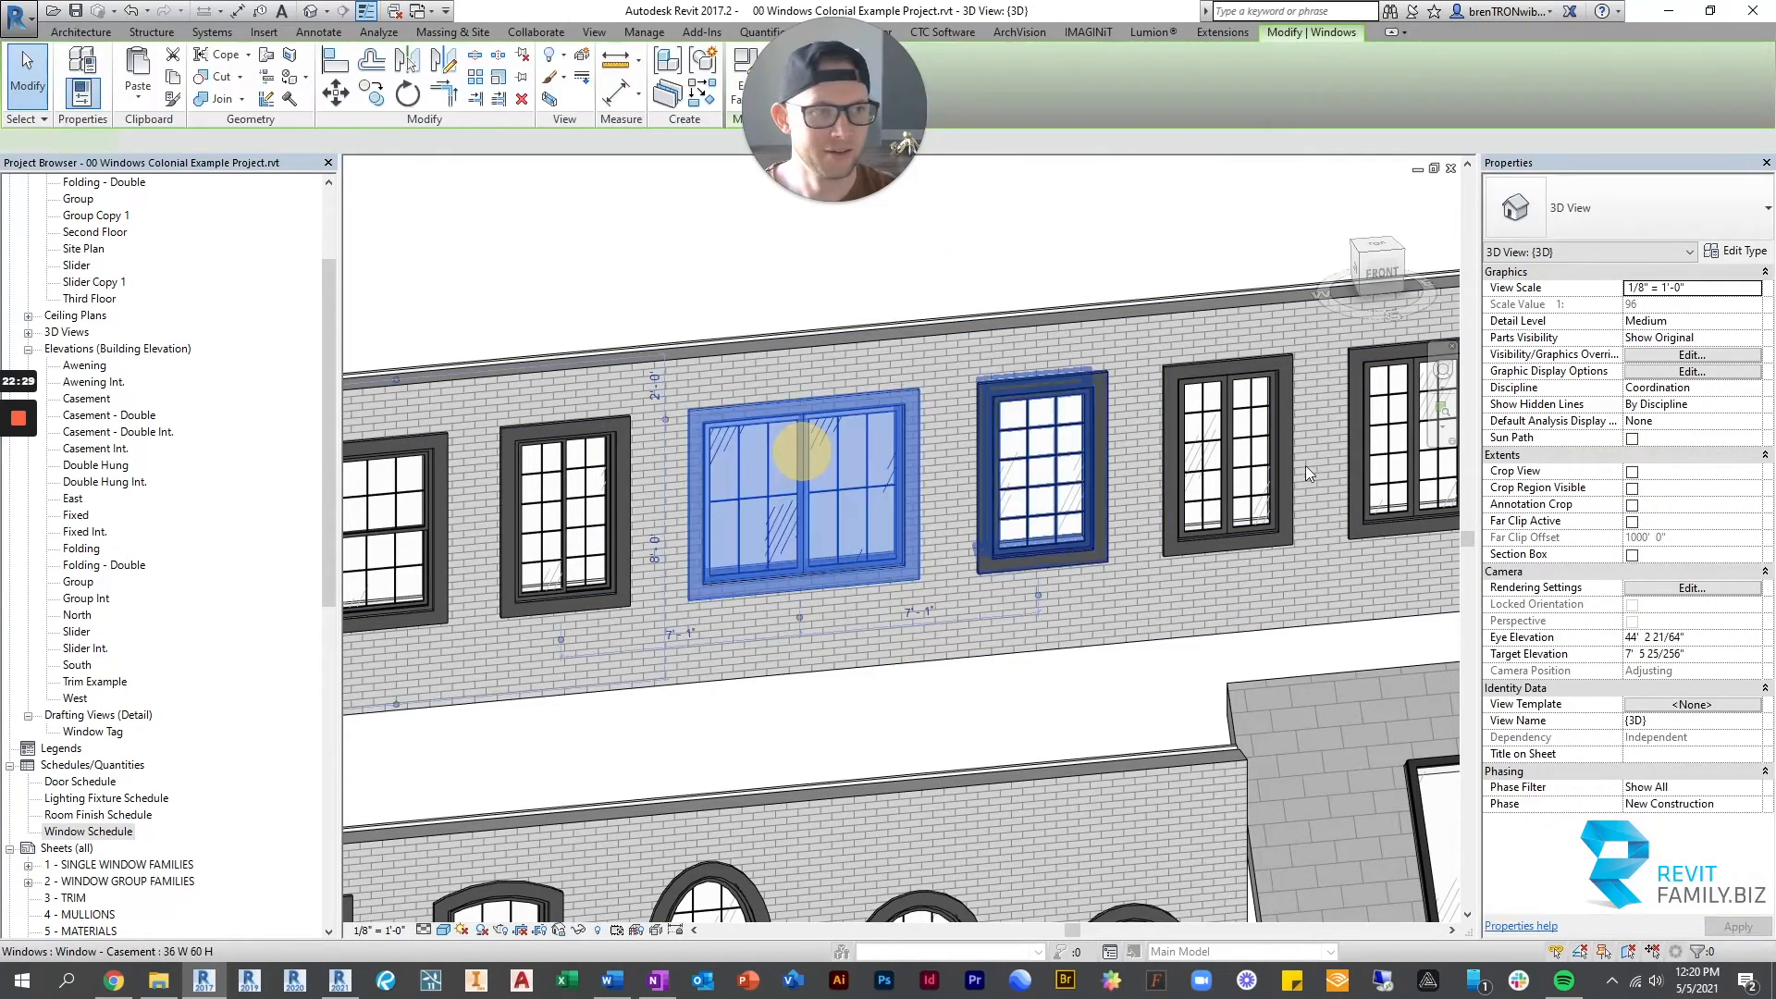
pyautogui.click(1646, 454)
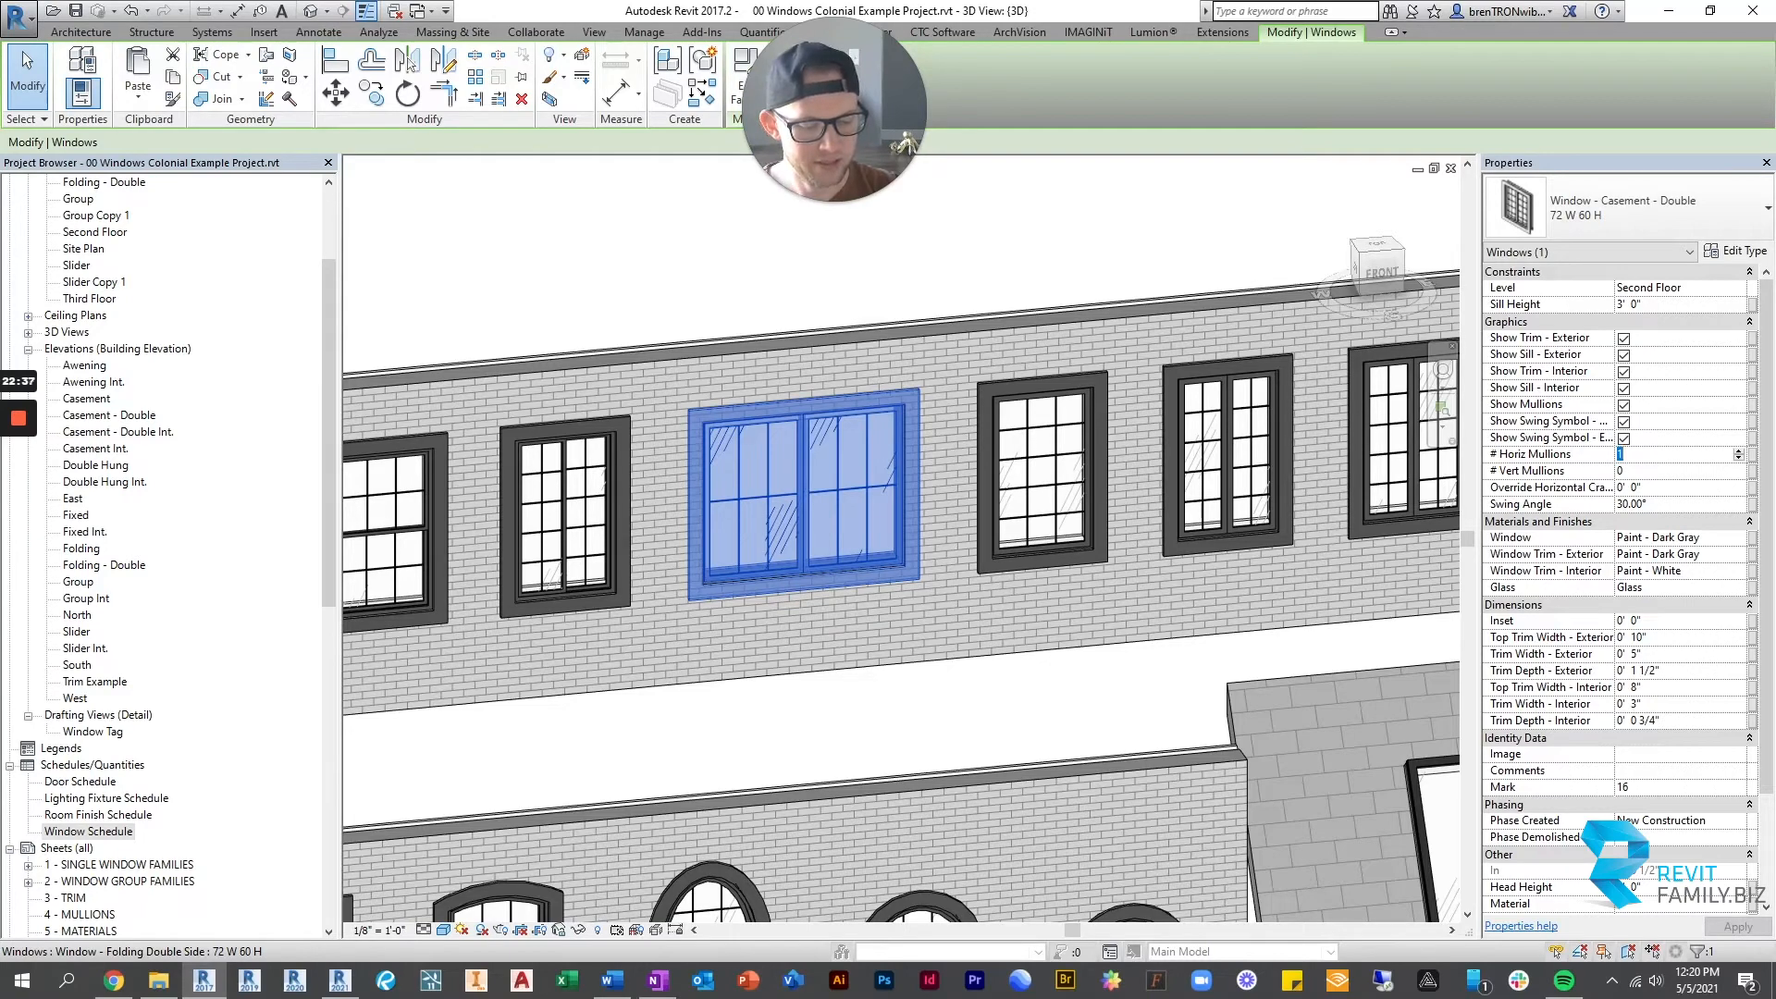
pyautogui.write('6')
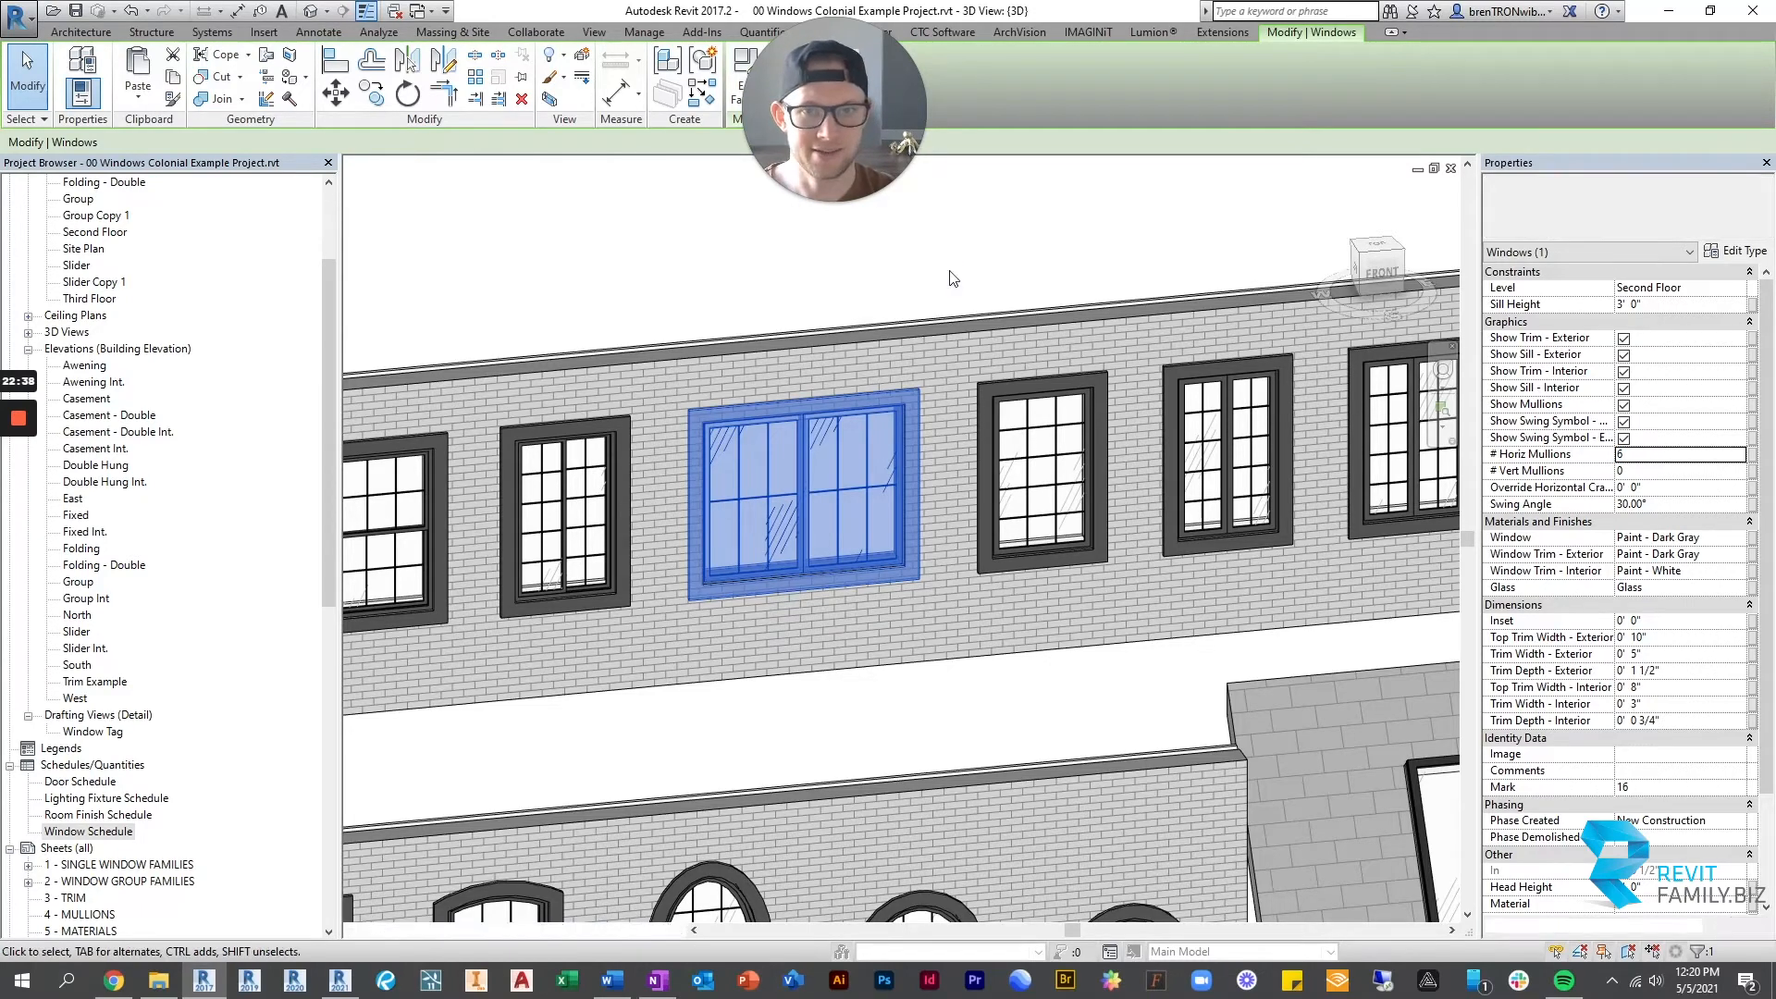
pyautogui.click(953, 278)
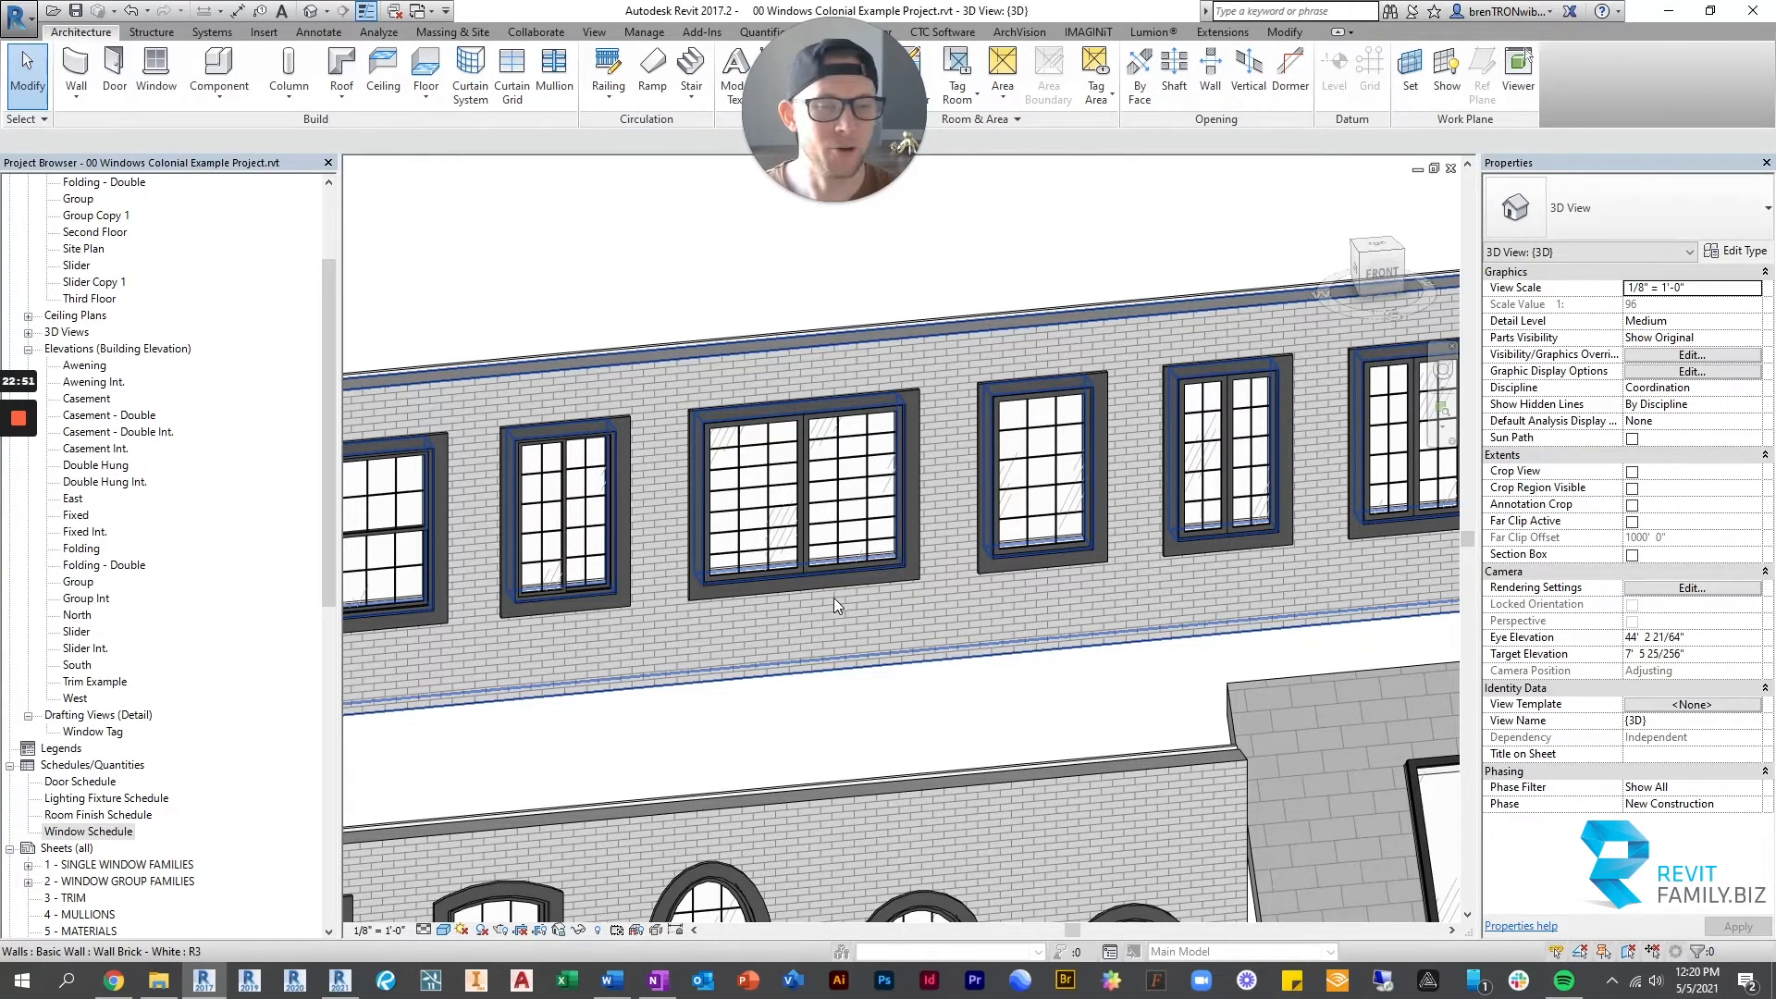
pyautogui.click(814, 427)
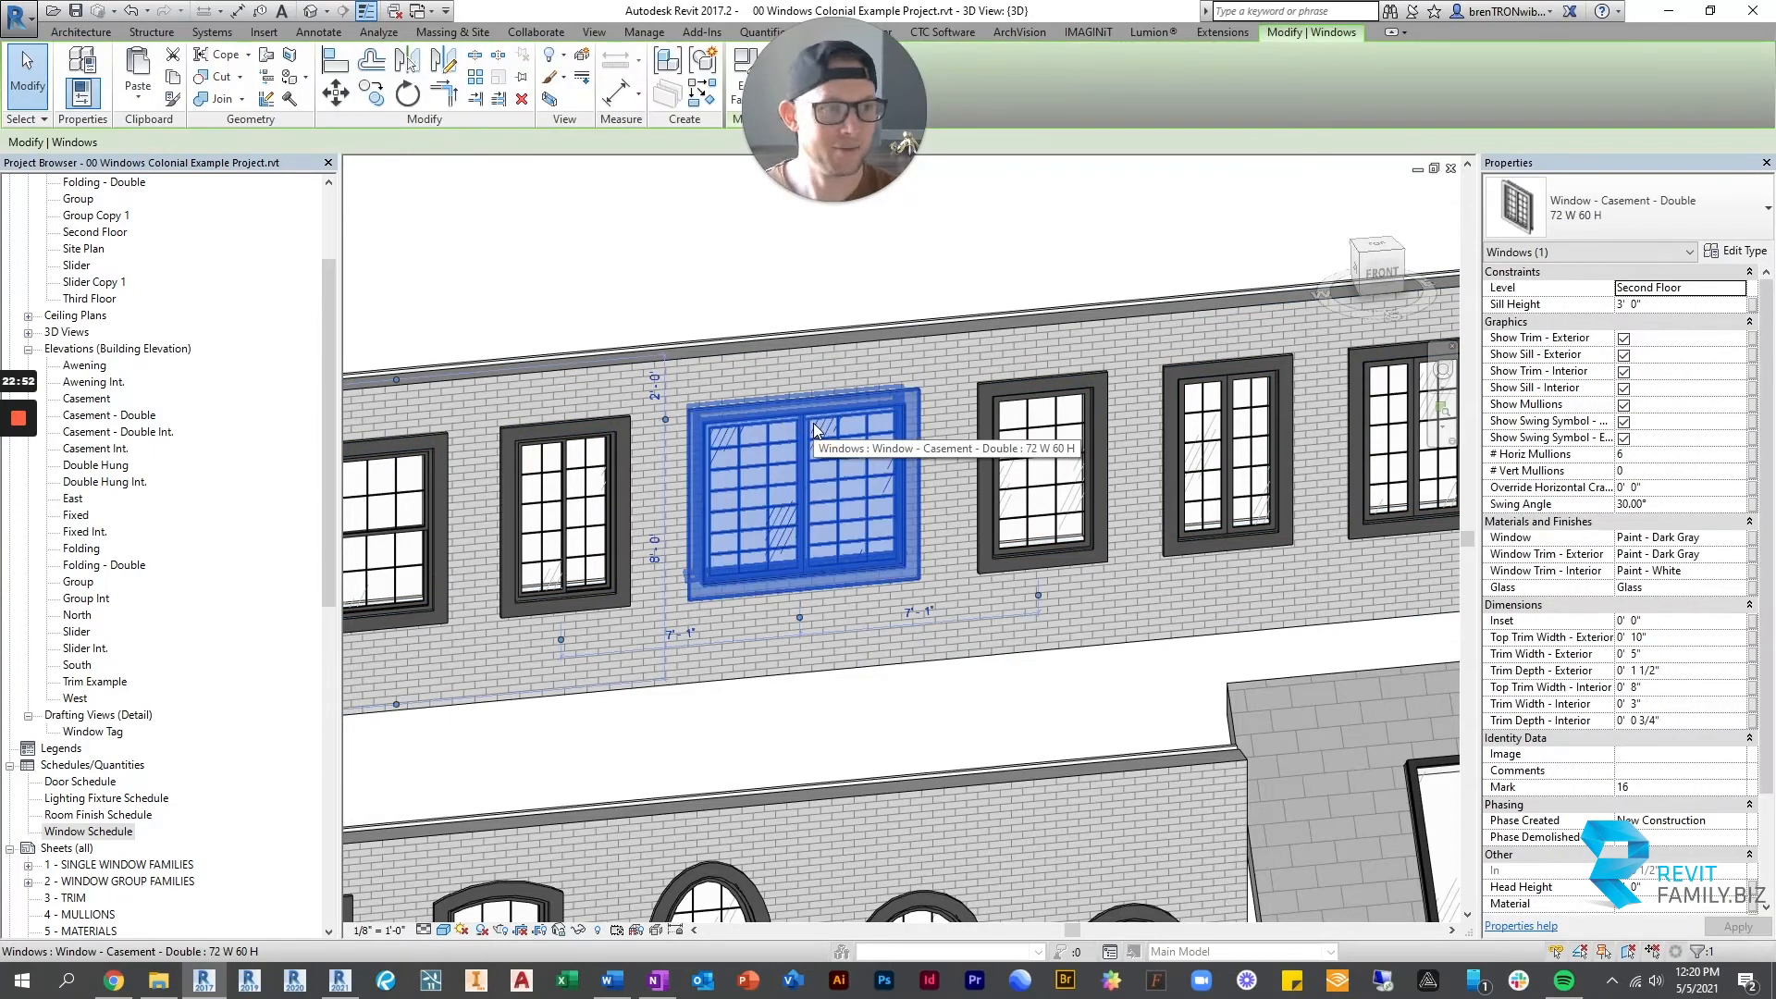
pyautogui.press('Escape')
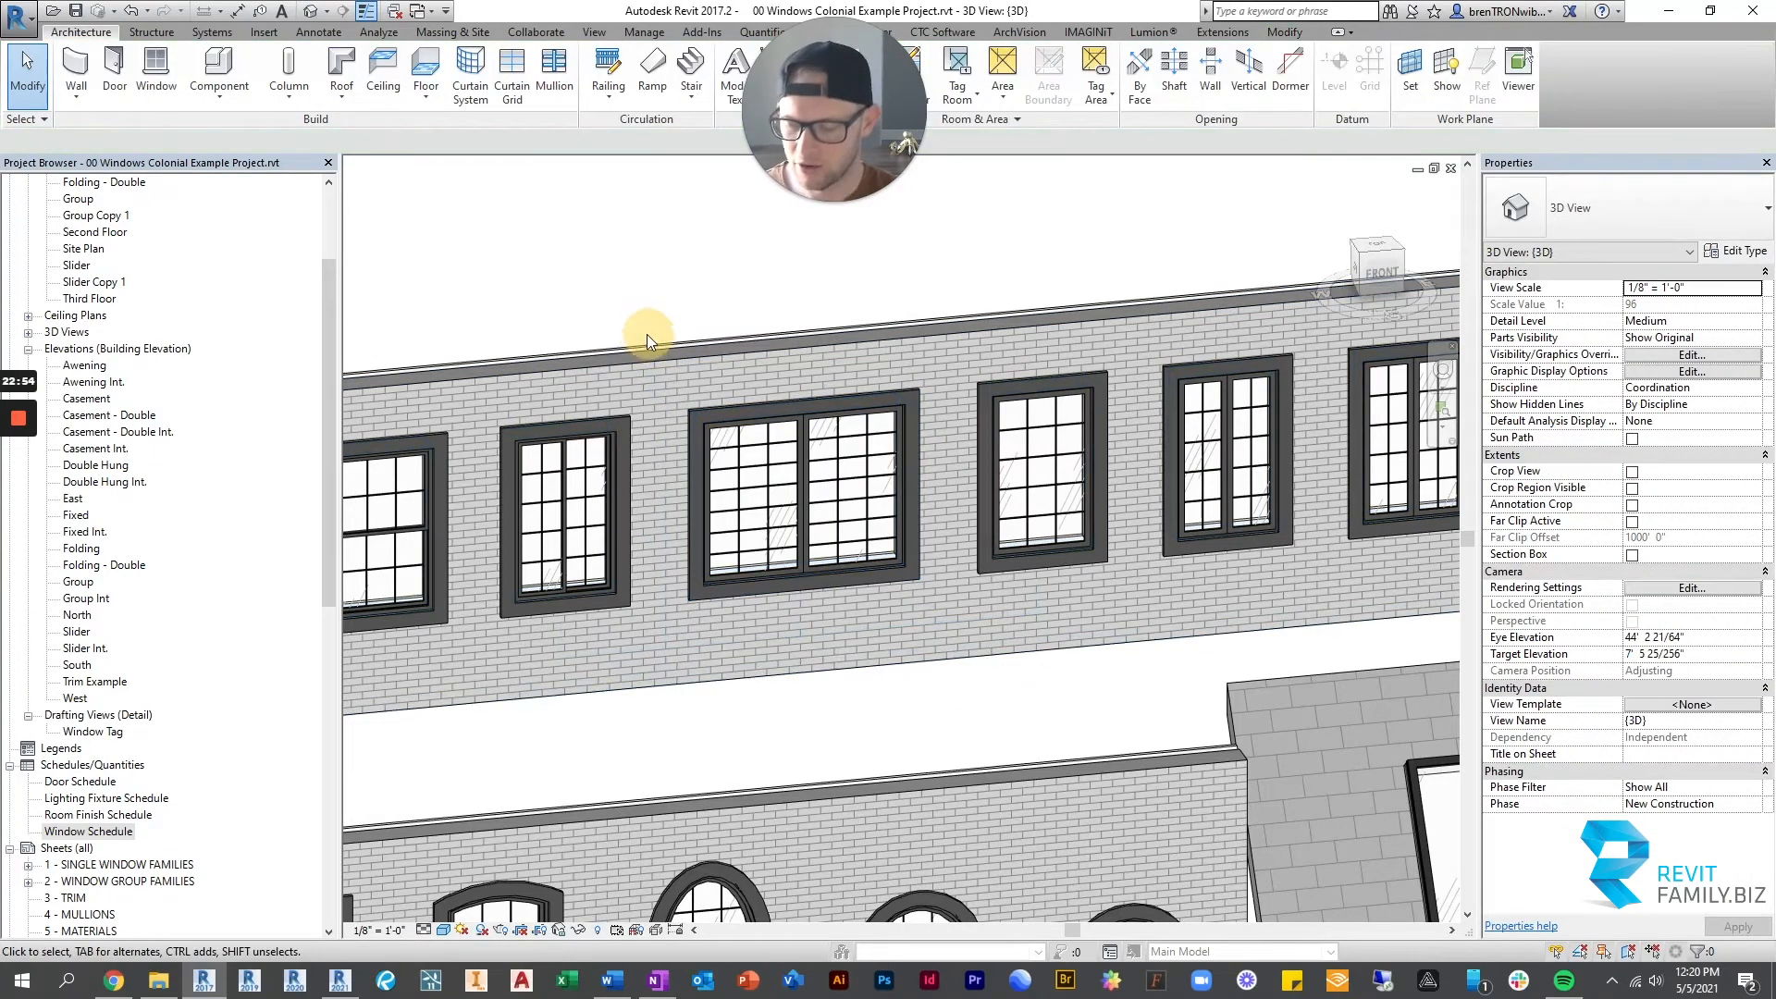
# Switch to the Craftsman example project's 3D view and look closely at the slider window in the upper wall.
pyautogui.hotkey('ctrl', 'Tab')
pyautogui.click(565, 350)
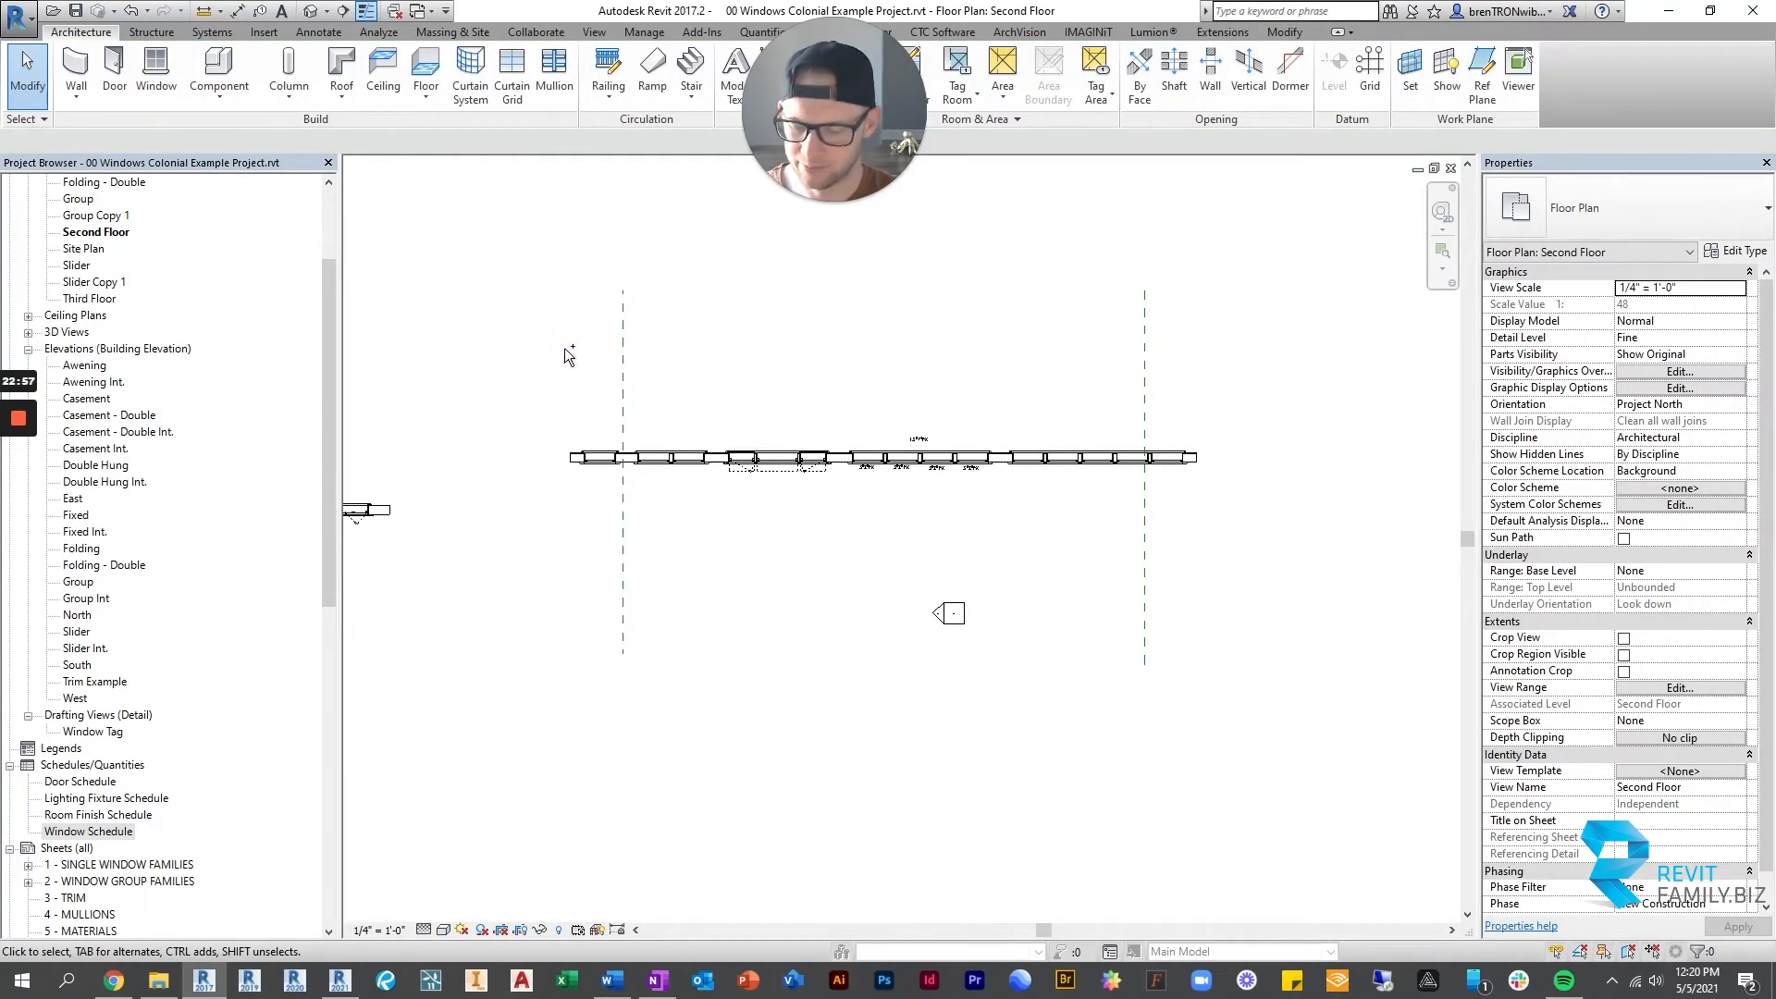
pyautogui.hotkey('ctrl', 'Tab')
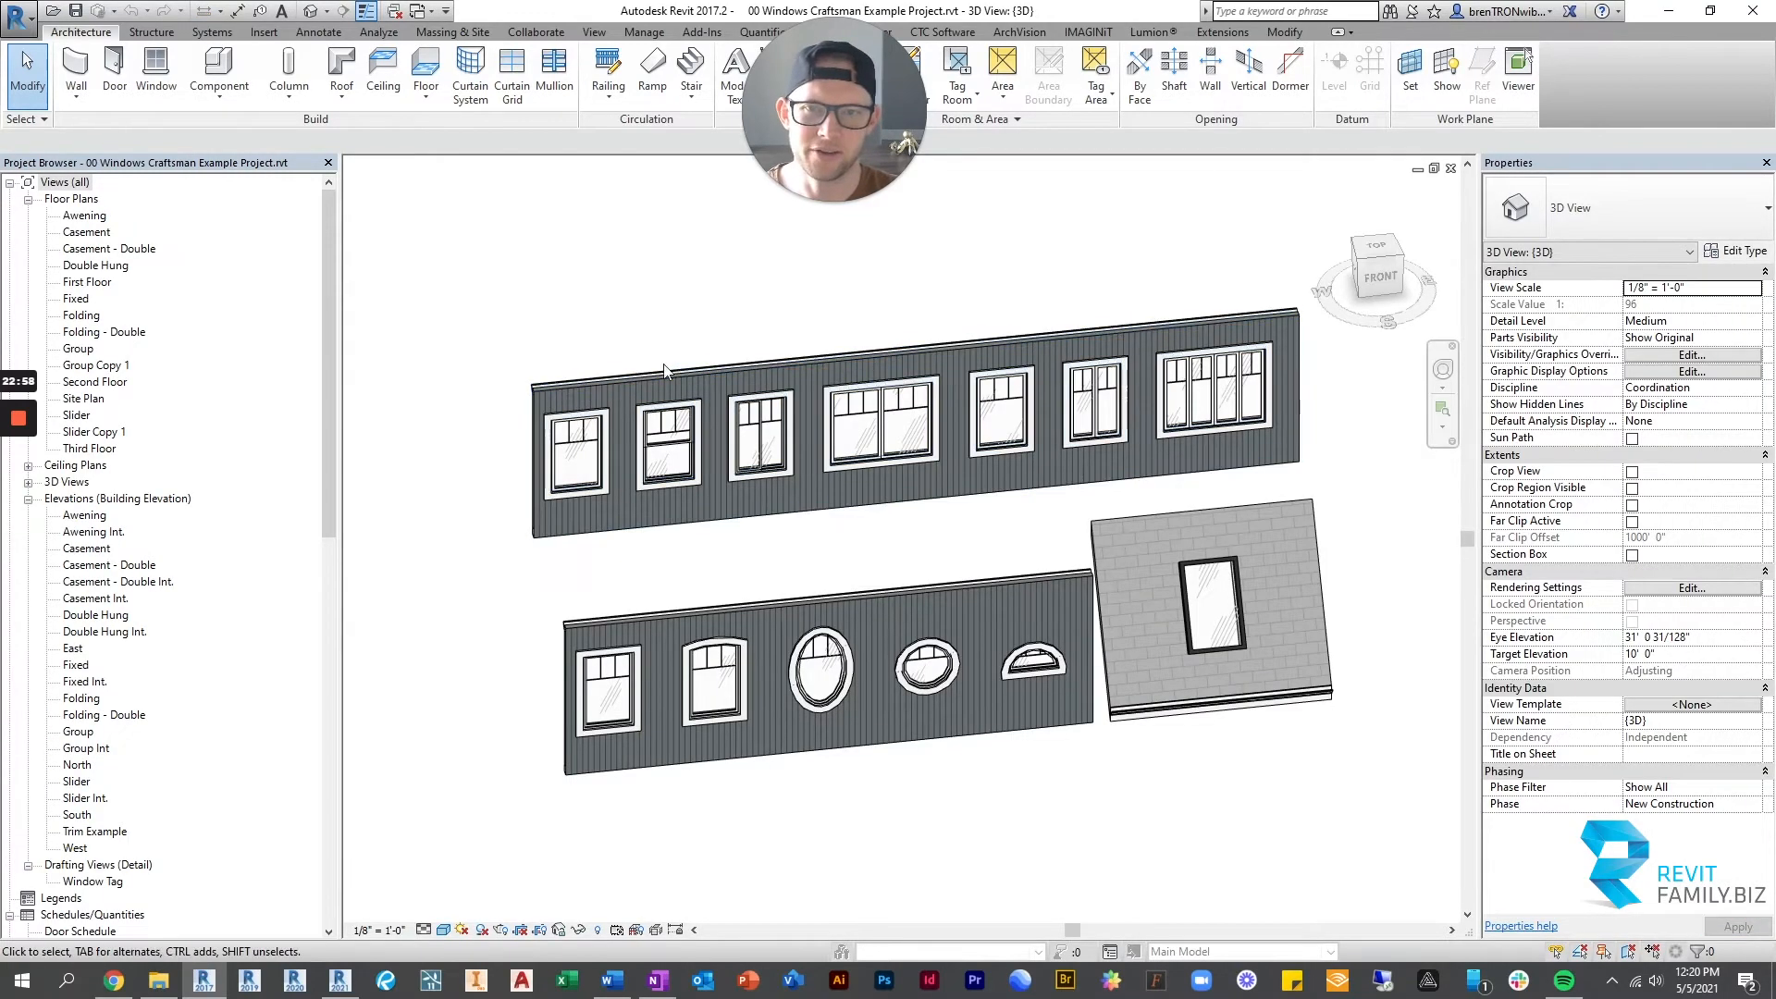
pyautogui.scroll(5, 749, 432)
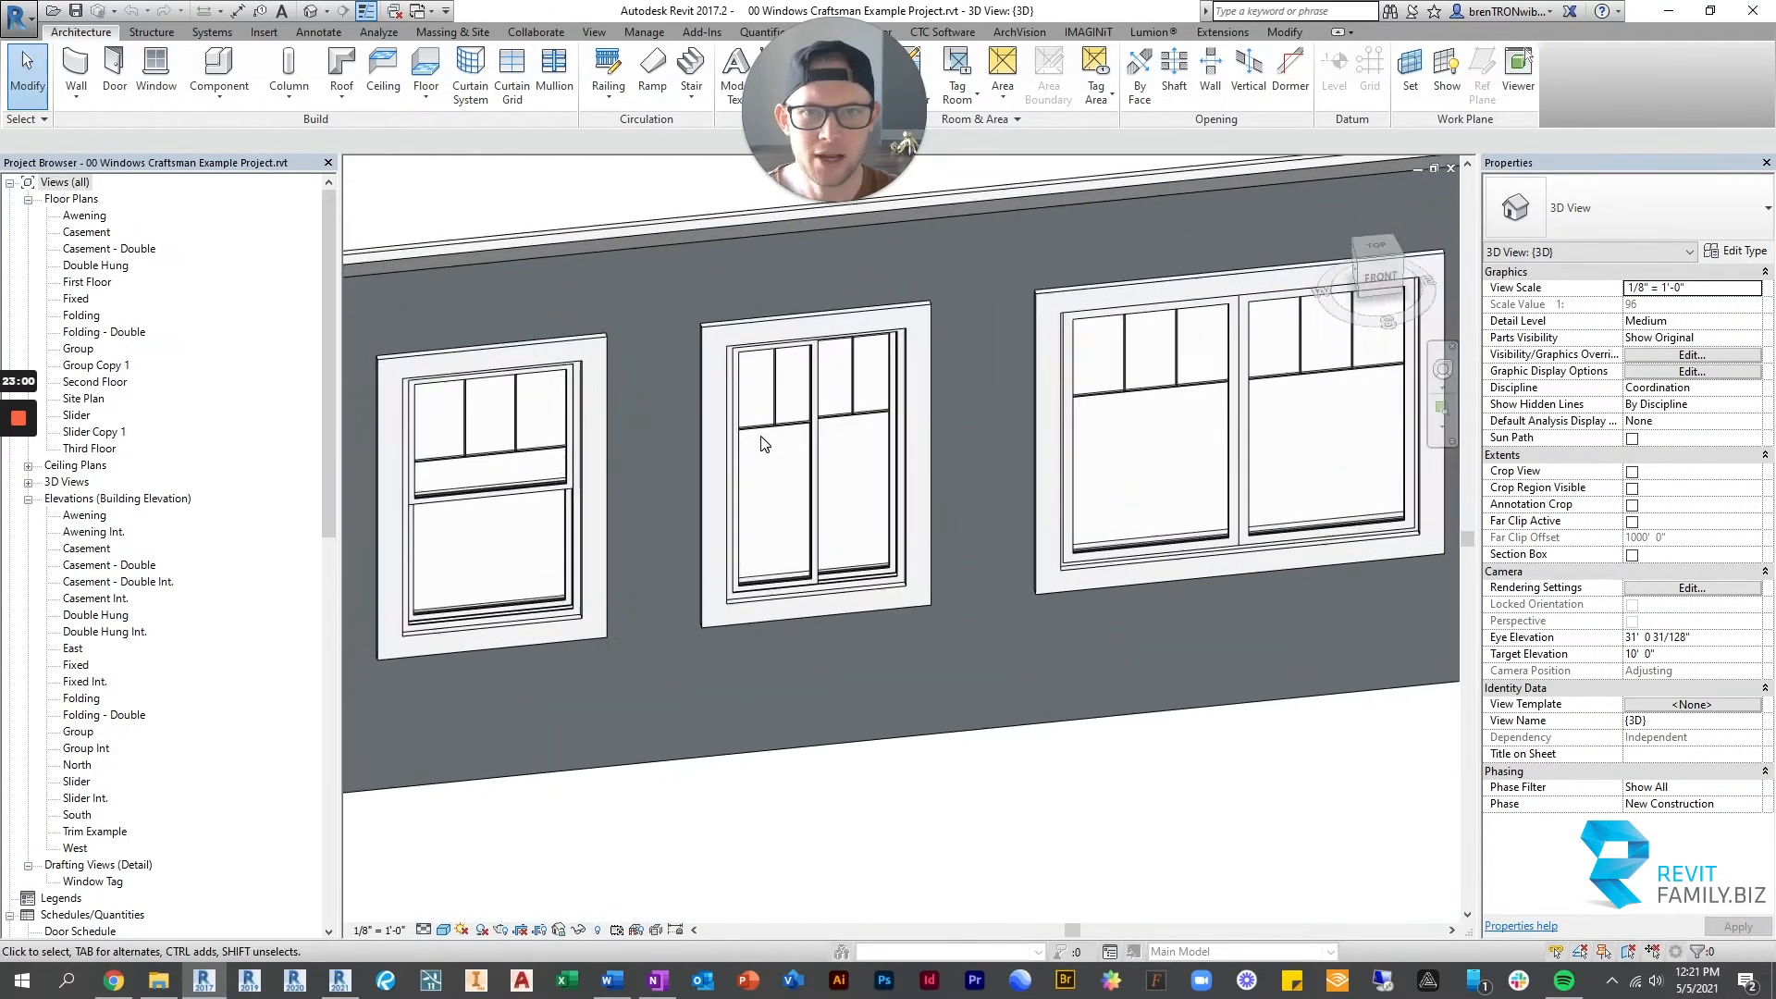
pyautogui.scroll(4, 761, 443)
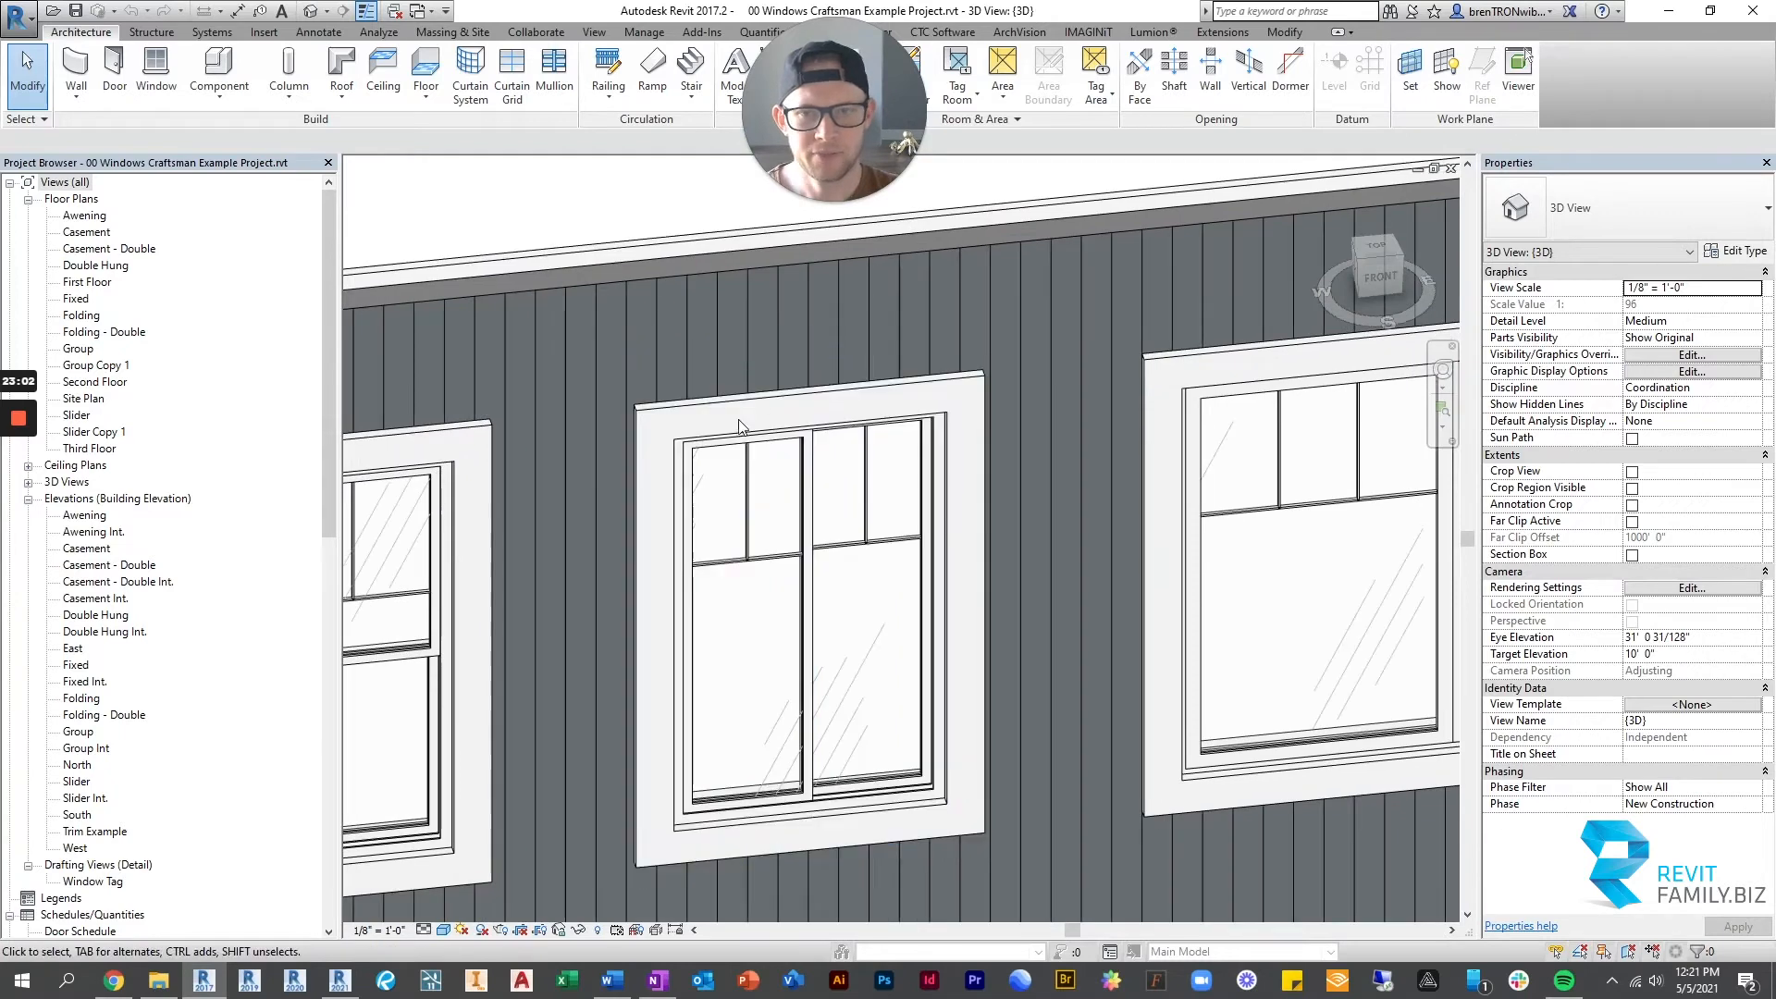
# Review the slider window's mullion count parameters and read the full name of its horizontal mullion override.
pyautogui.click(739, 428)
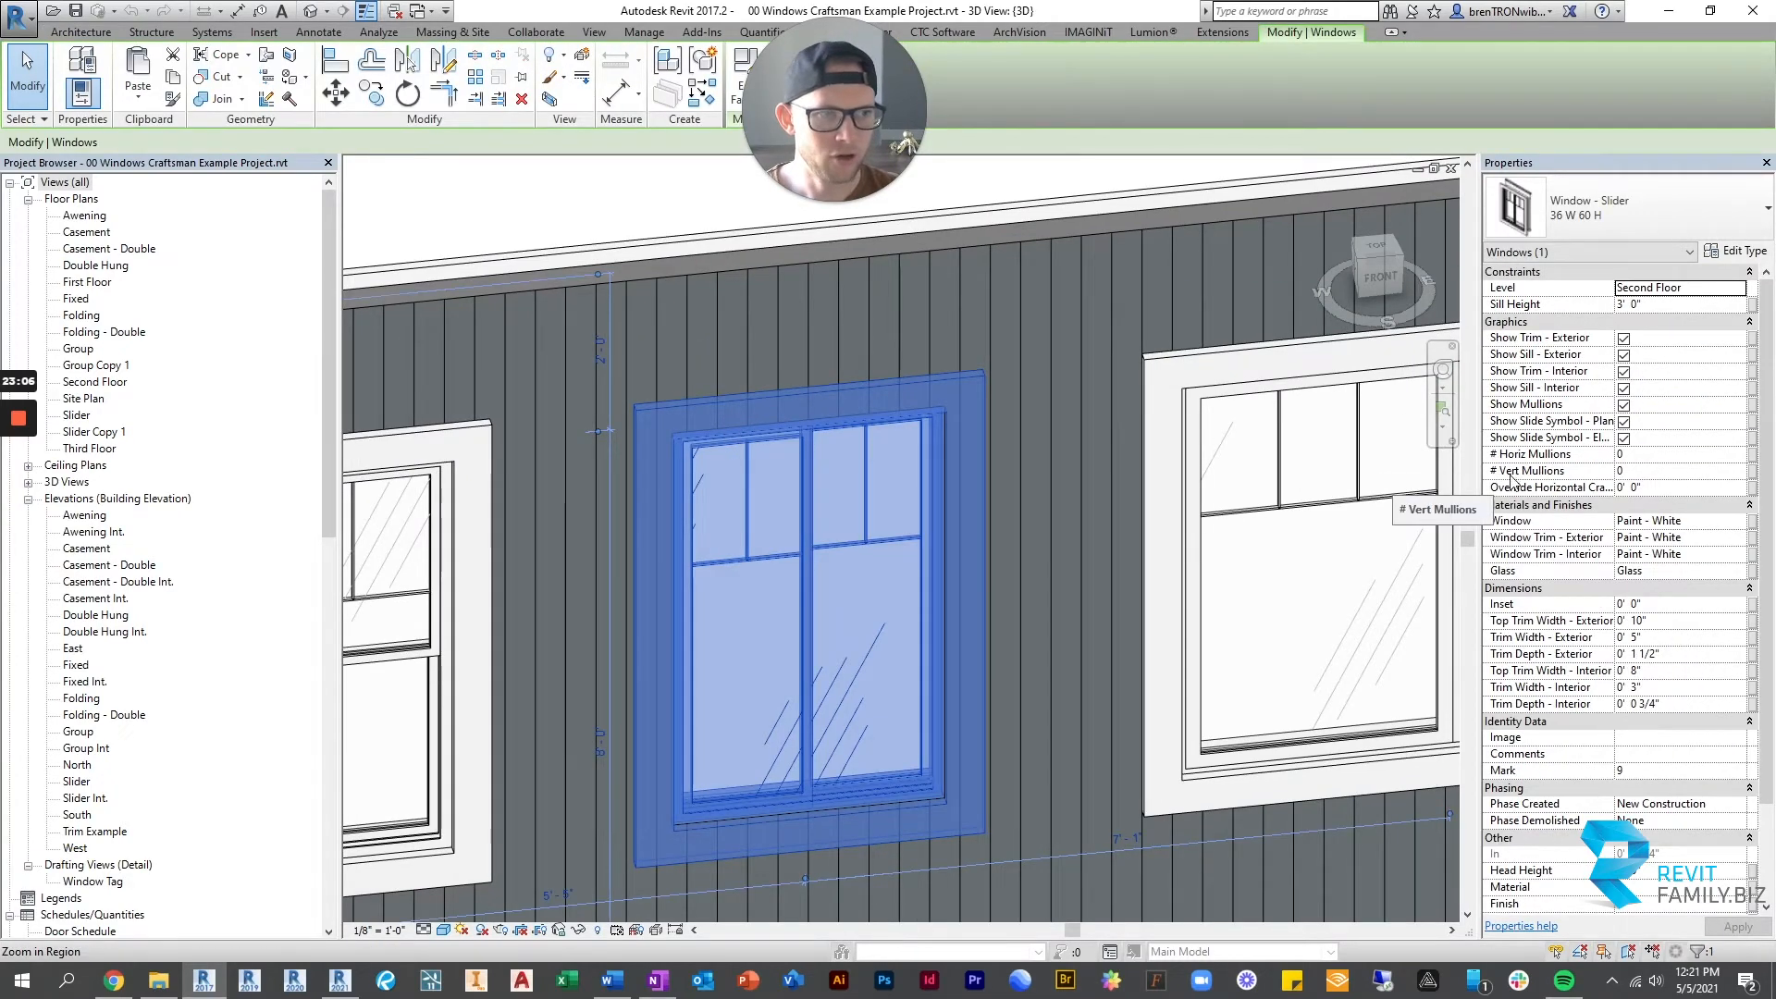
pyautogui.click(1645, 472)
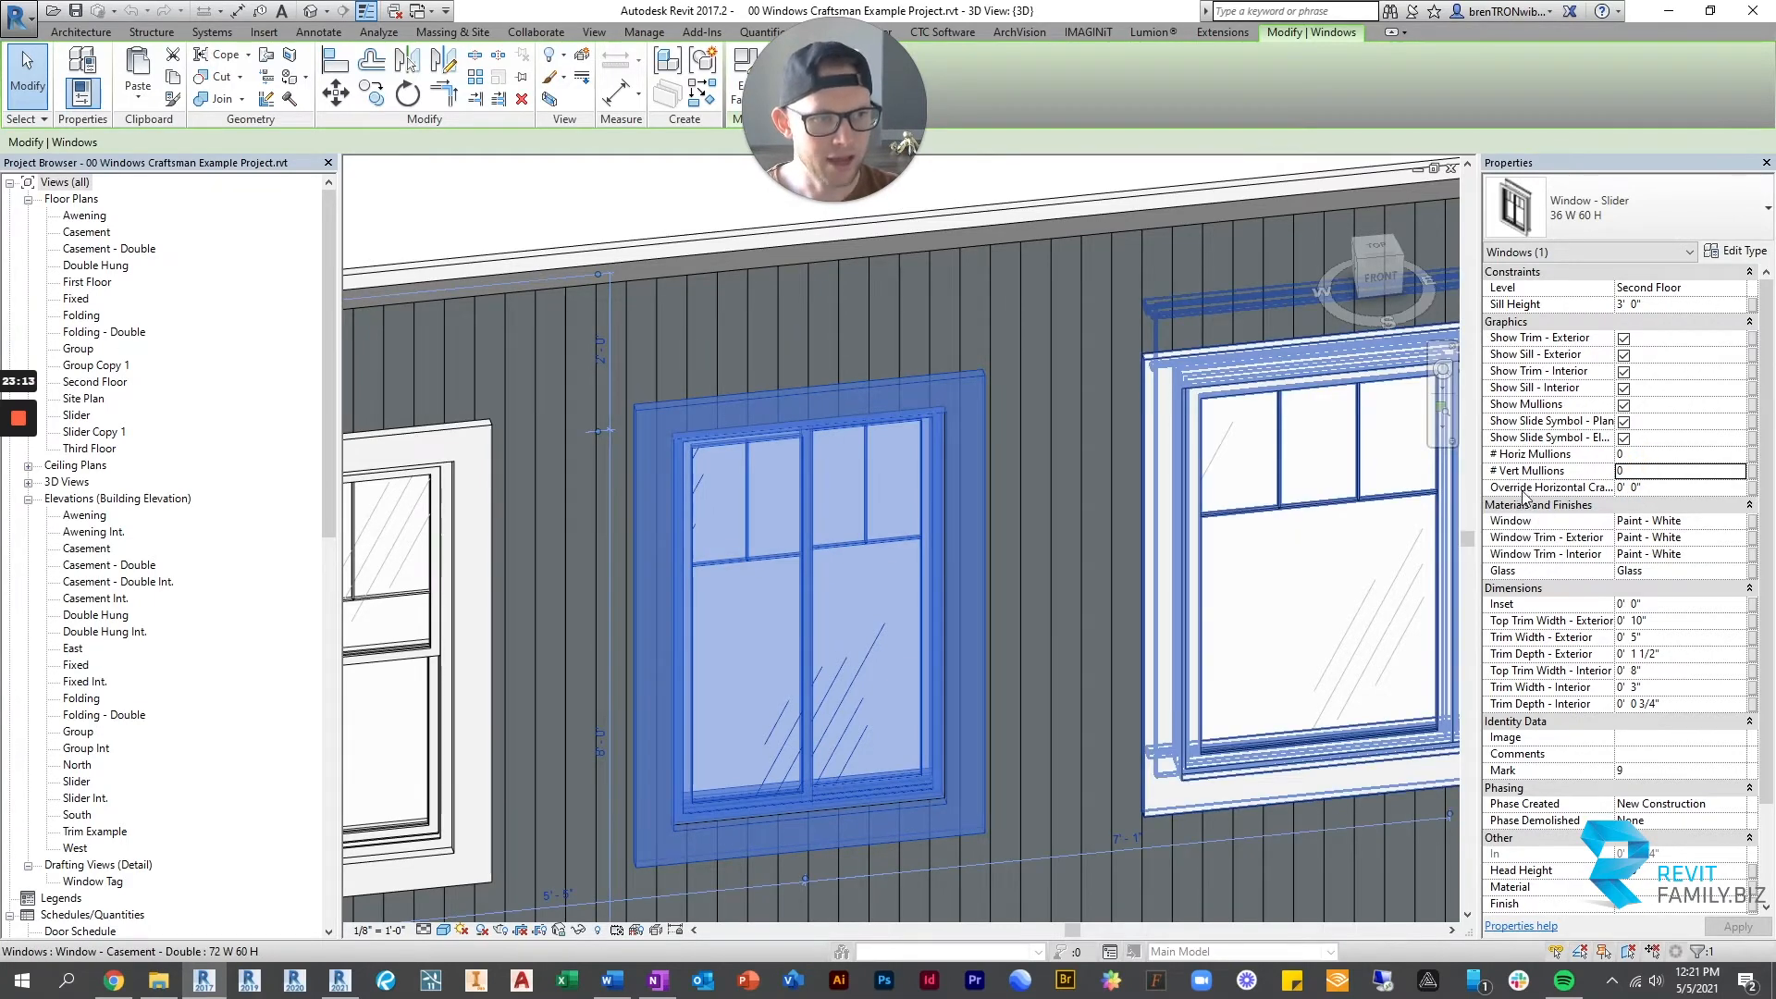
pyautogui.click(1653, 489)
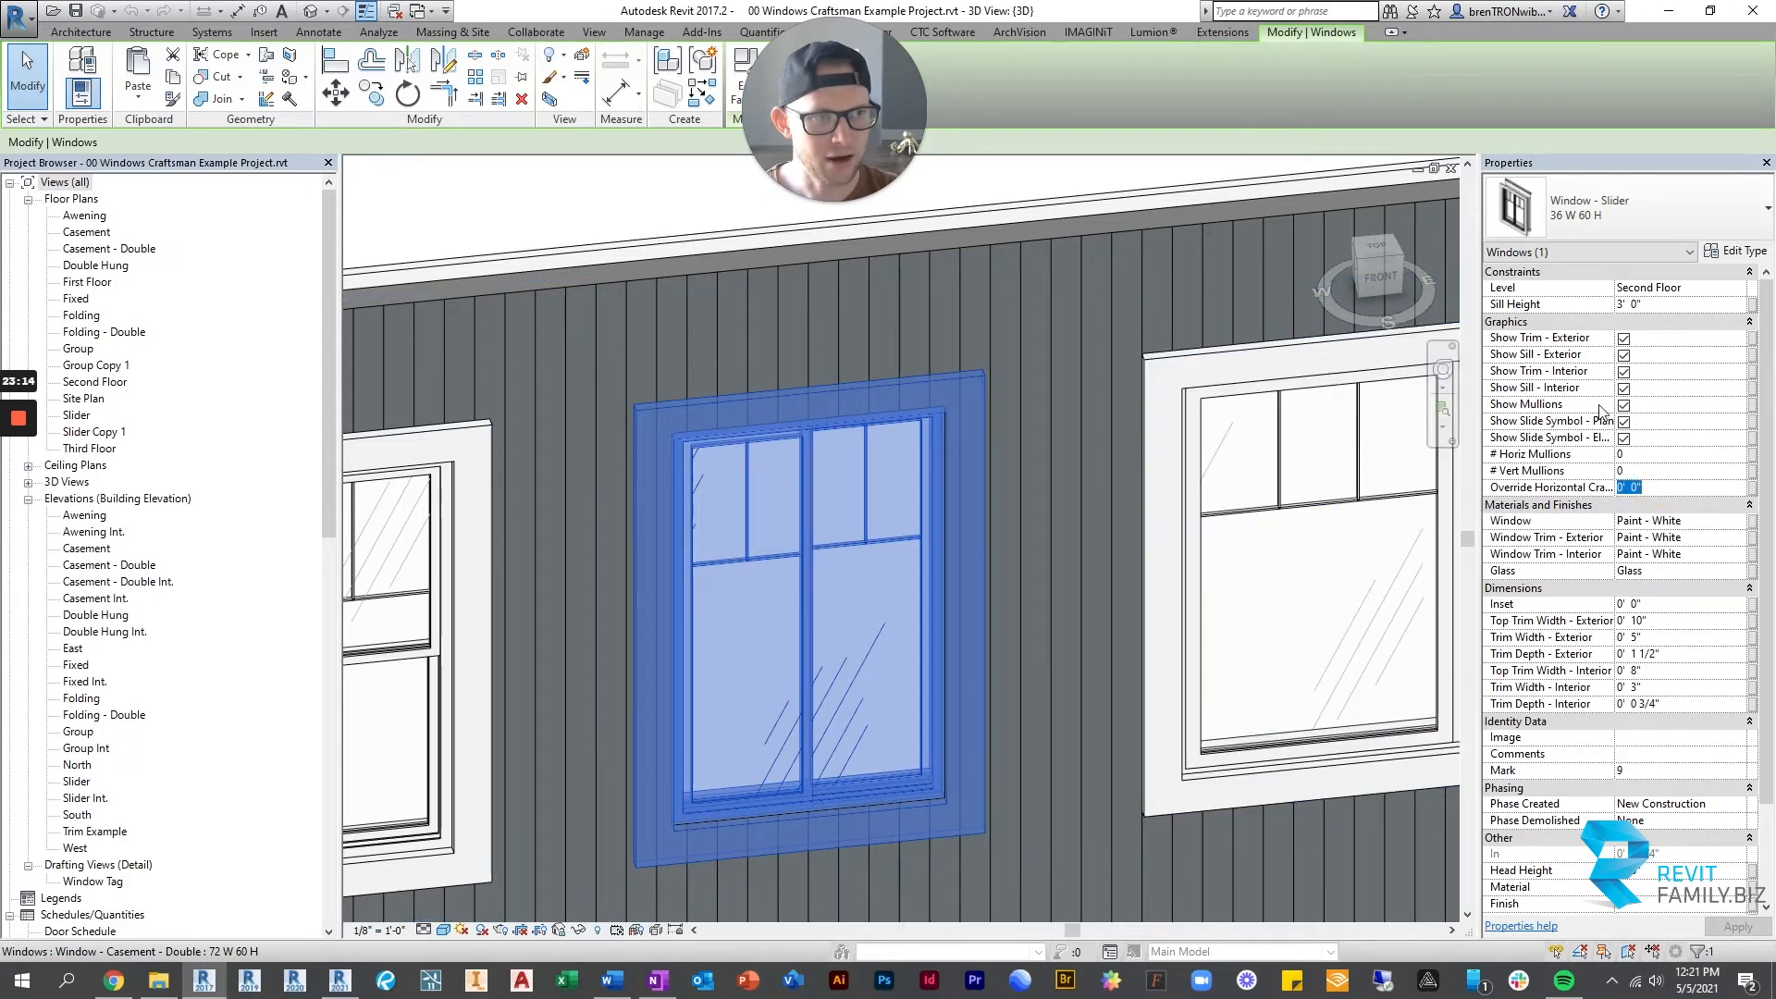
pyautogui.moveTo(1479, 388); pyautogui.dragTo(1250, 370)
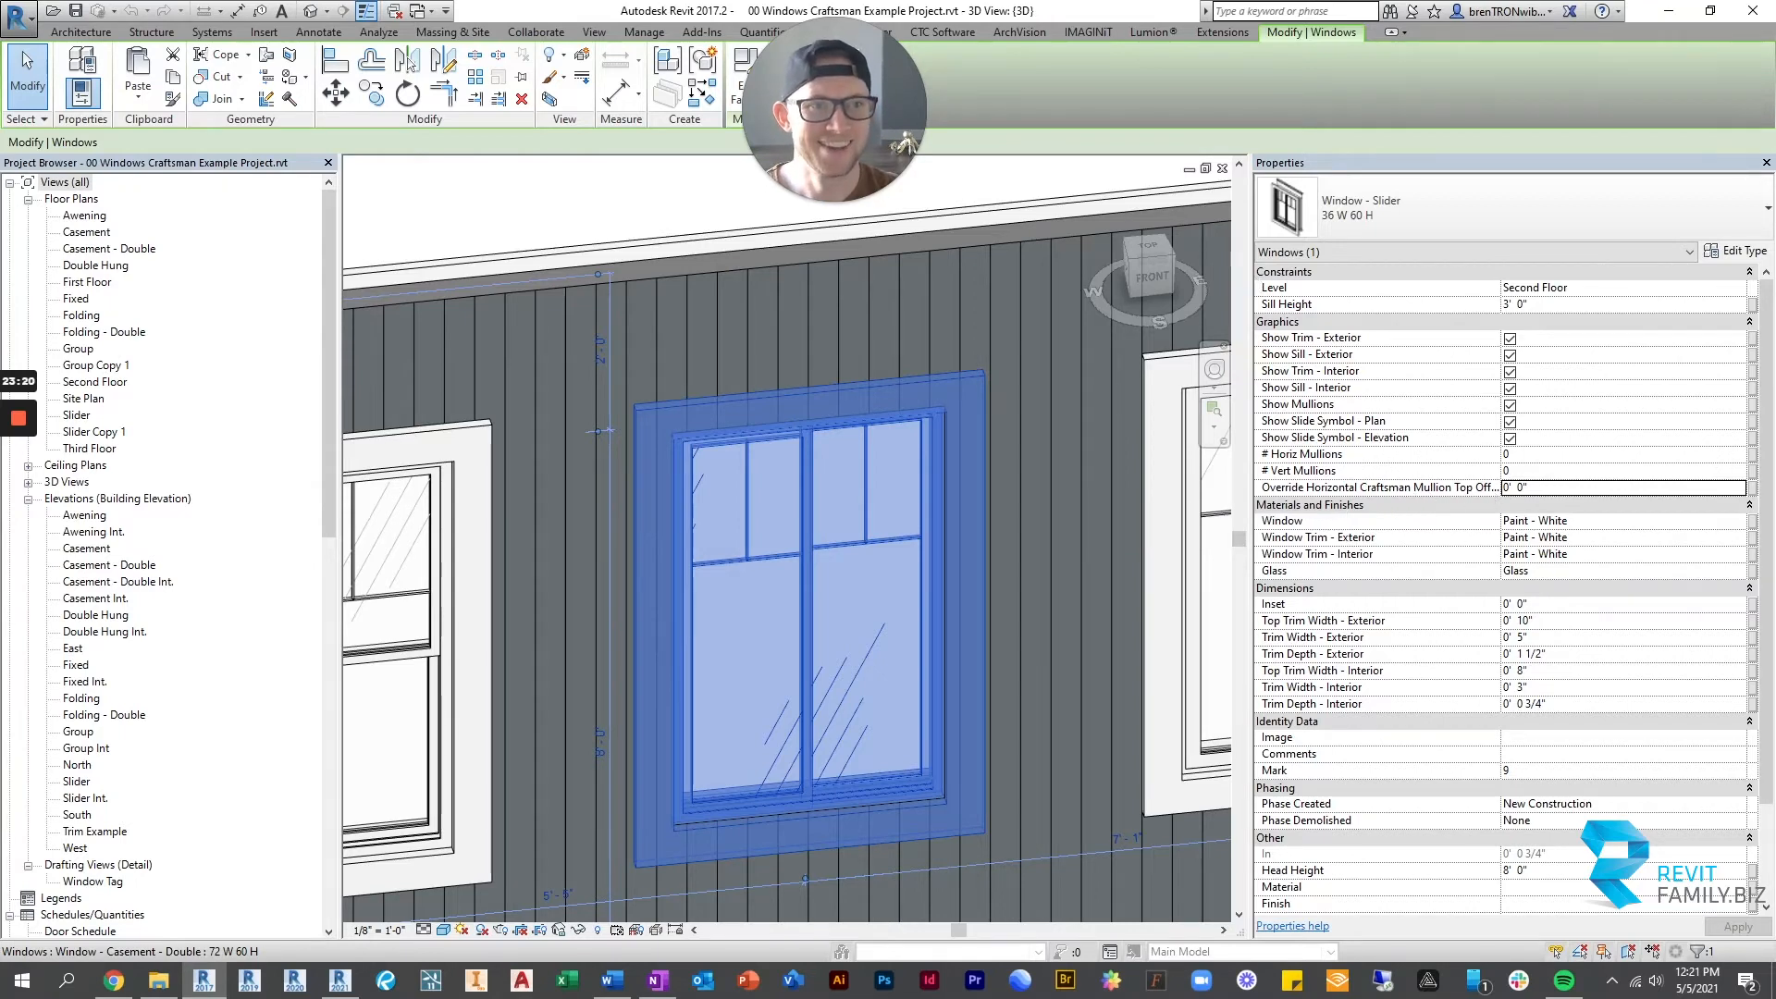
pyautogui.moveTo(1253, 285); pyautogui.dragTo(1428, 319)
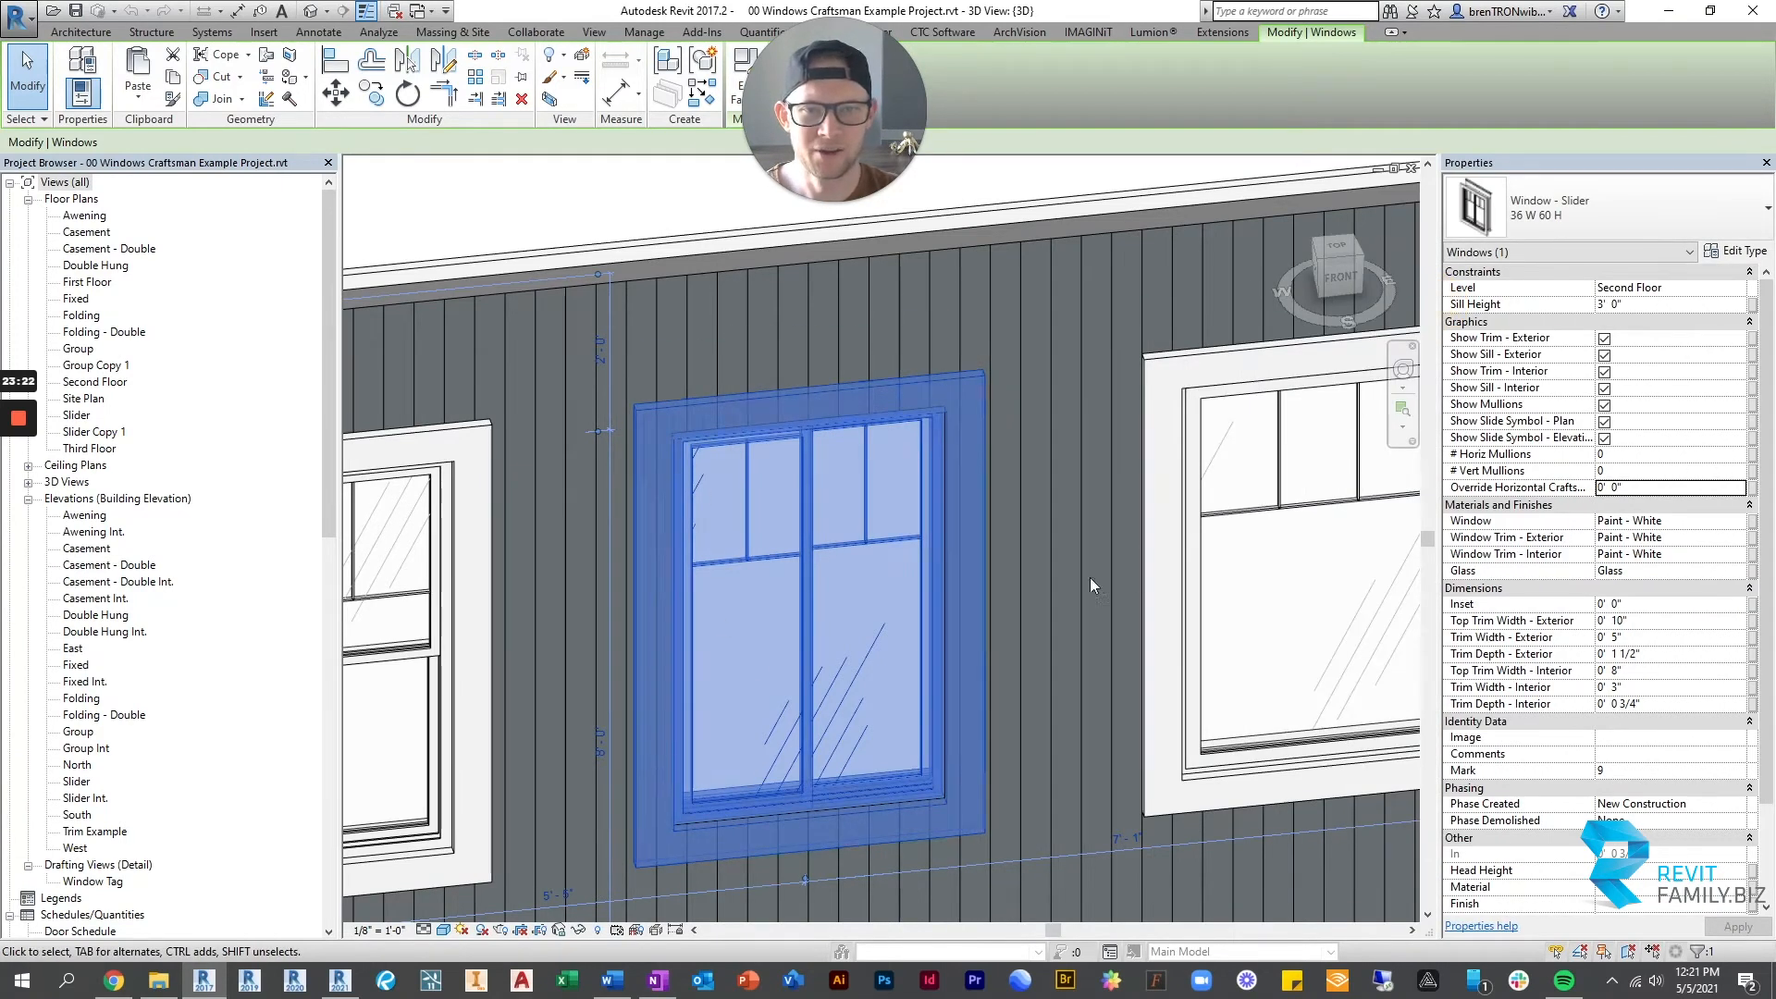
pyautogui.press('Escape')
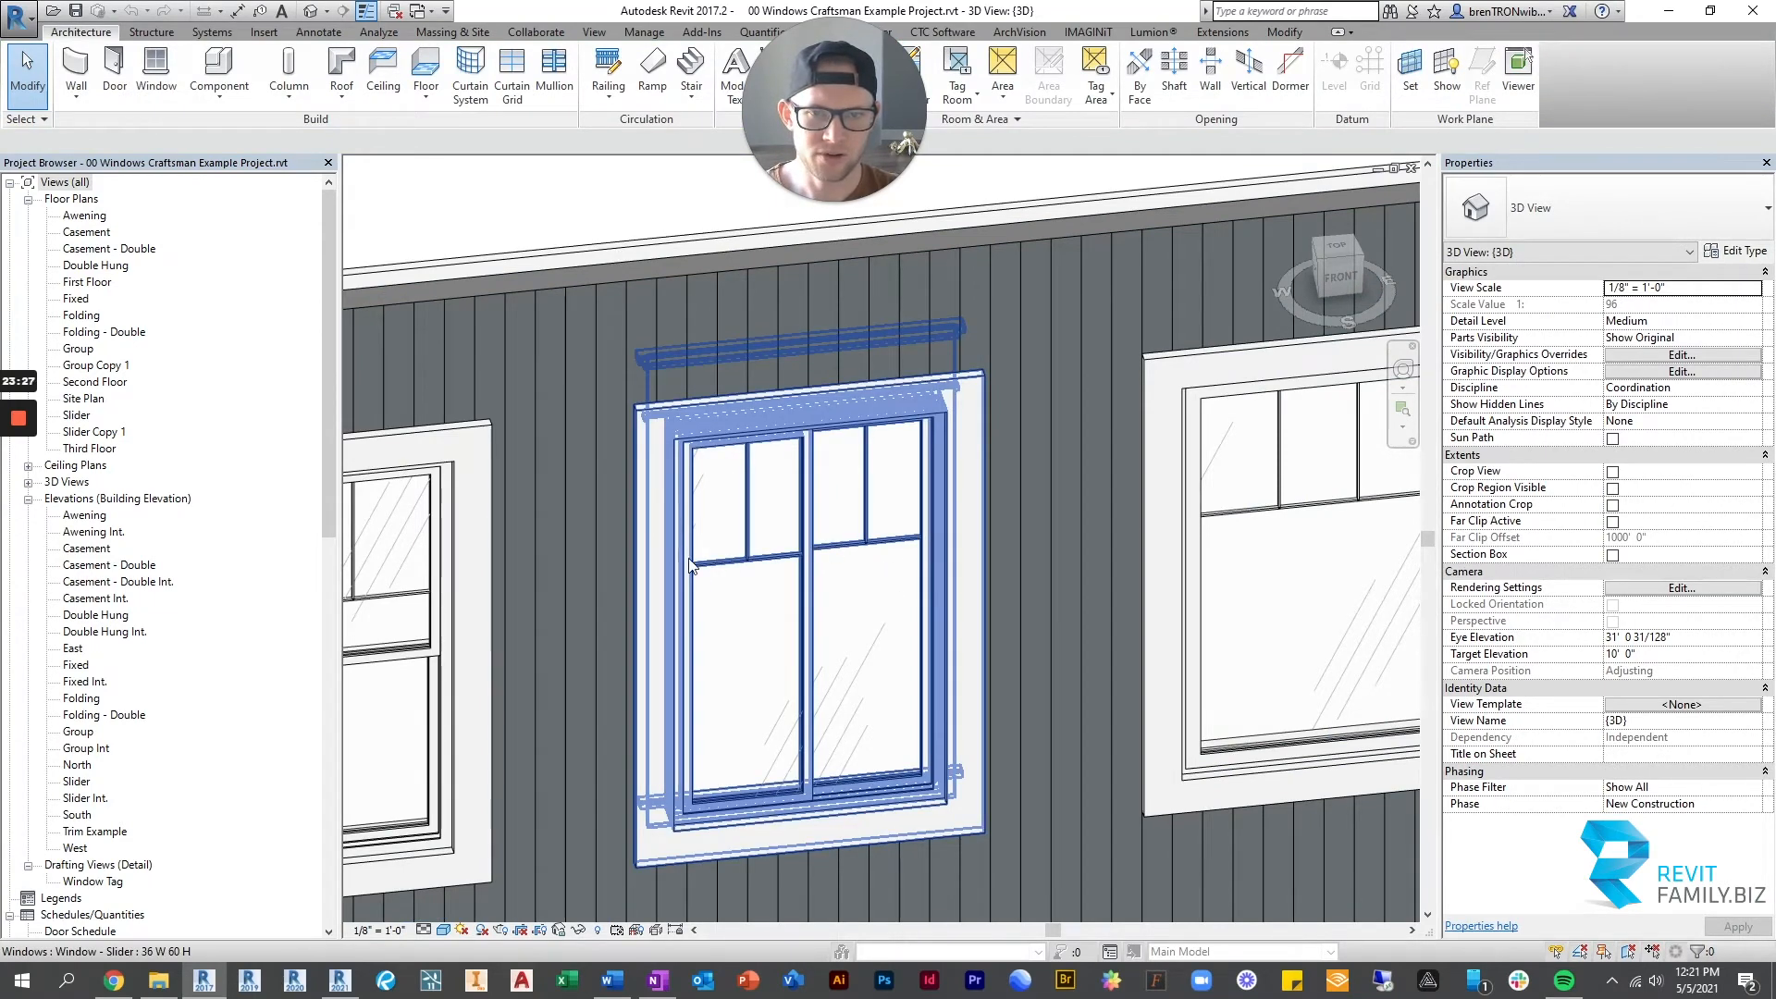
# Override the slider window's horizontal Craftsman mullion top offset with 0.5 ft (6 inches).
pyautogui.scroll(-3, 758, 546)
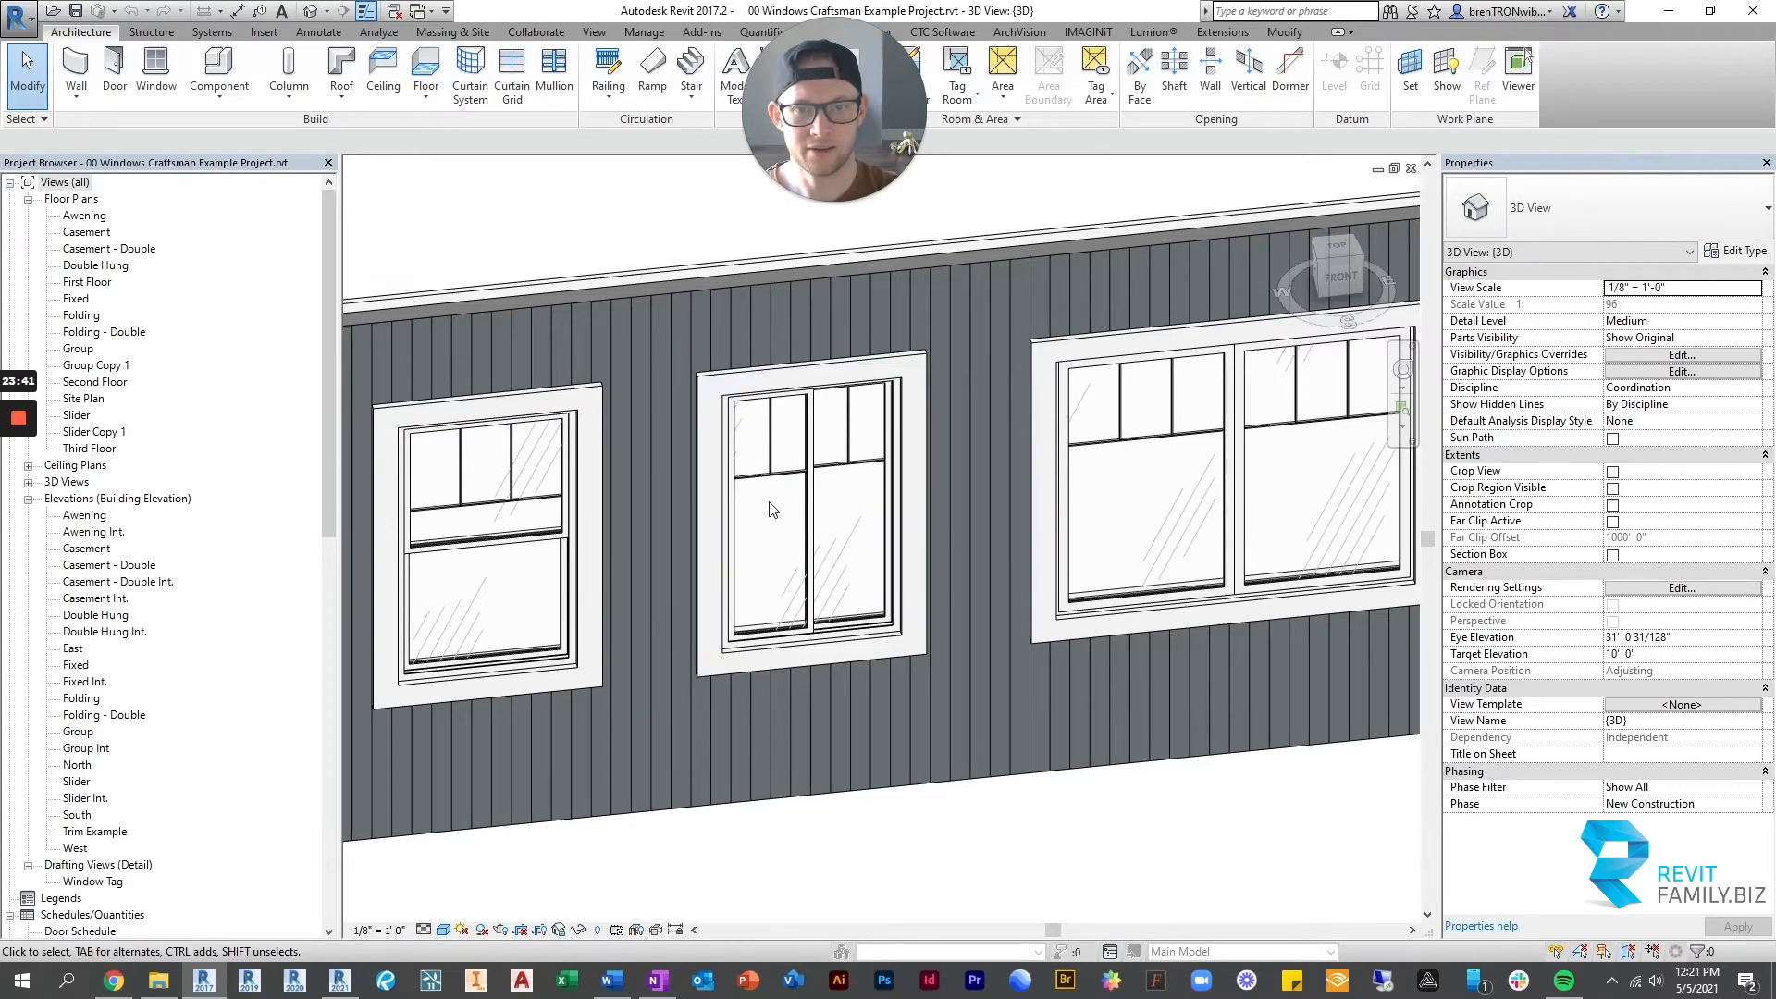
pyautogui.click(852, 396)
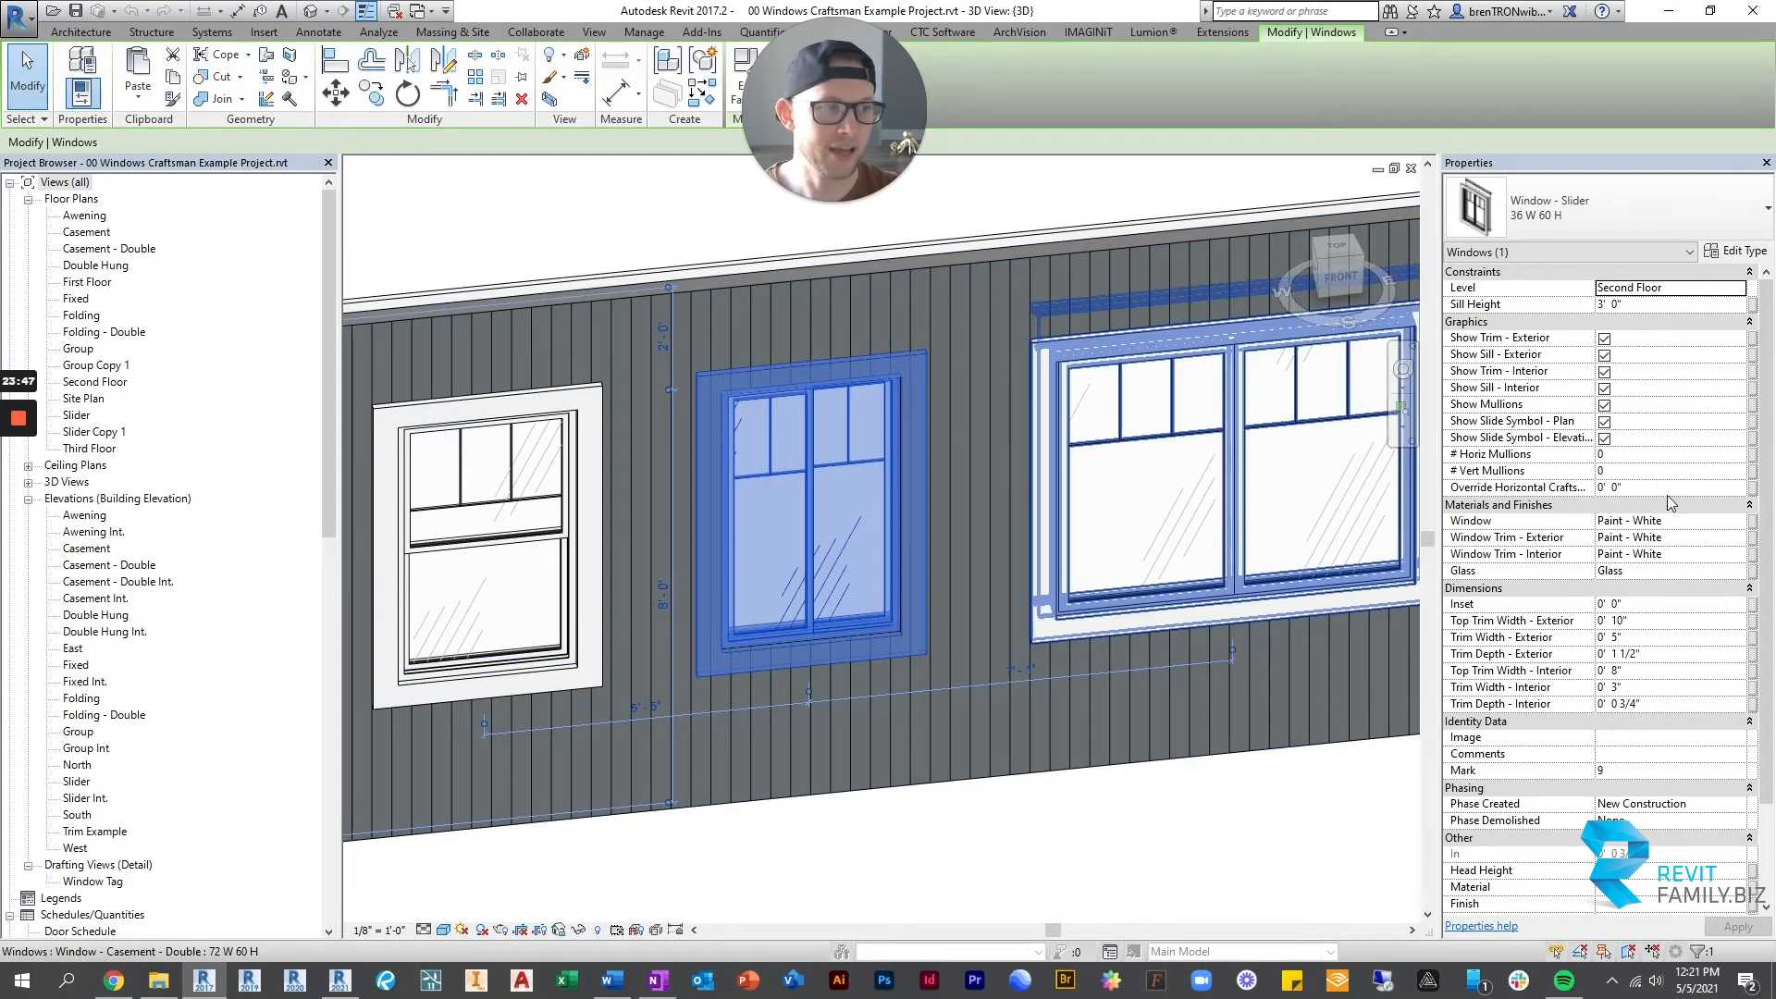
pyautogui.click(1604, 487)
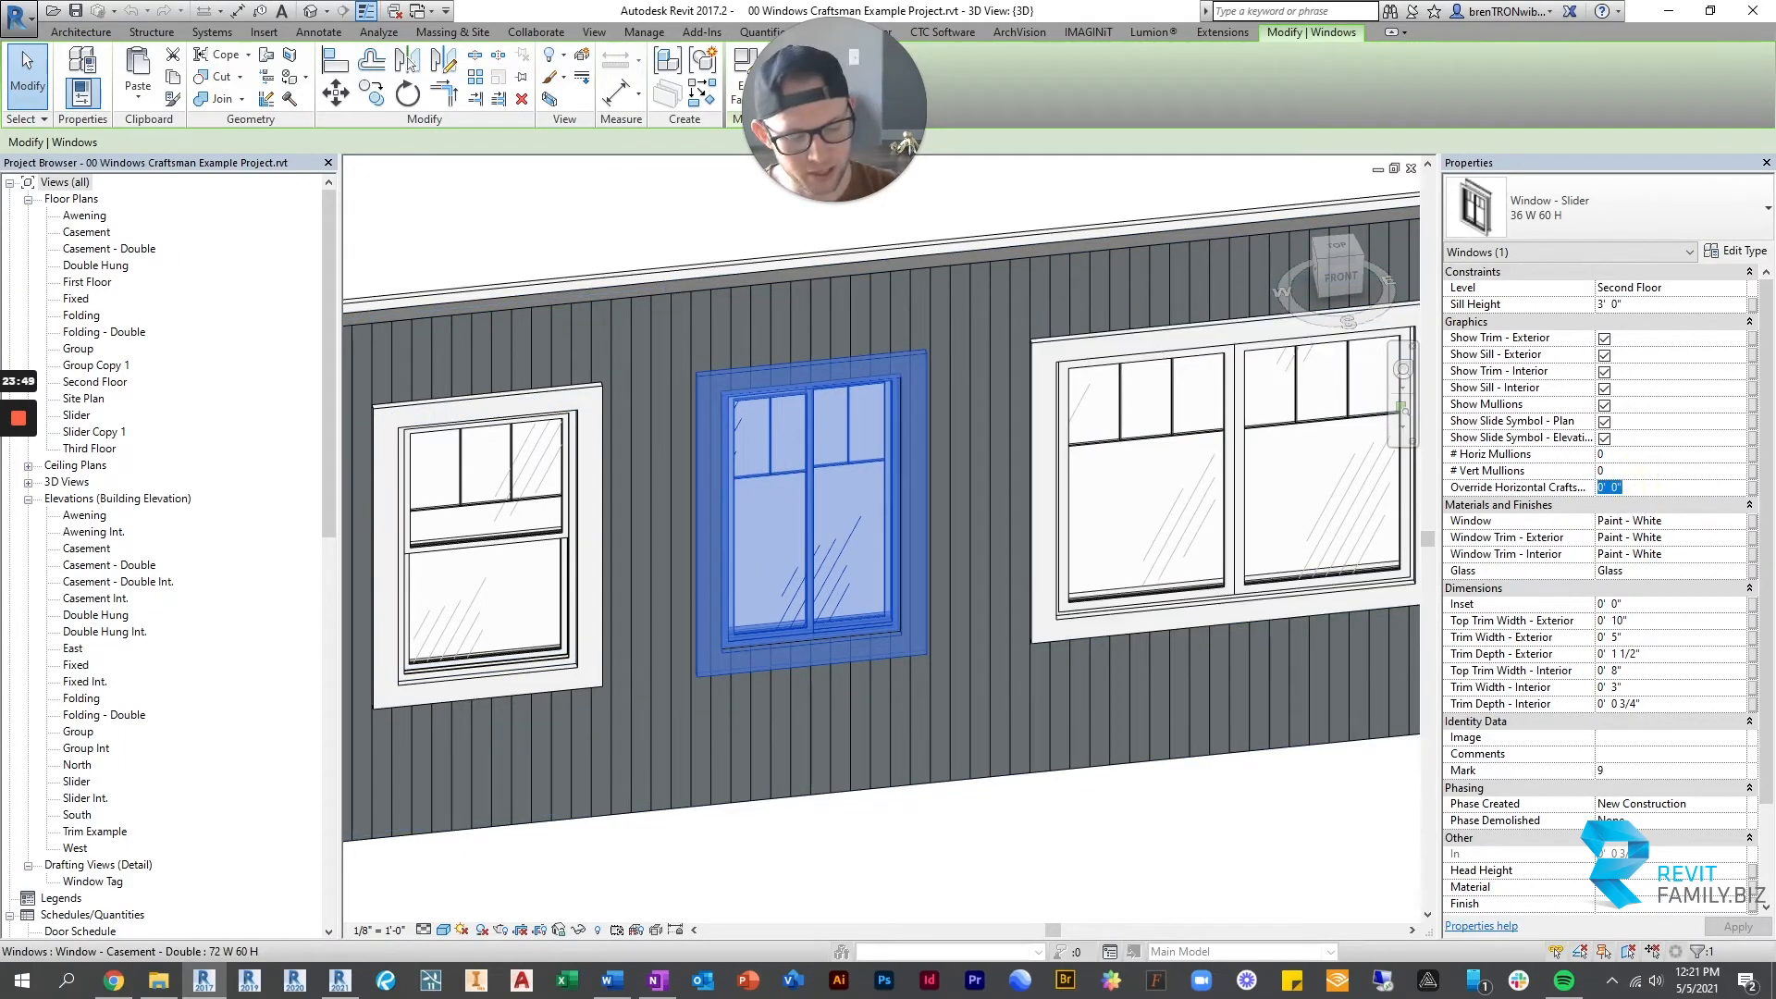
pyautogui.write('.5')
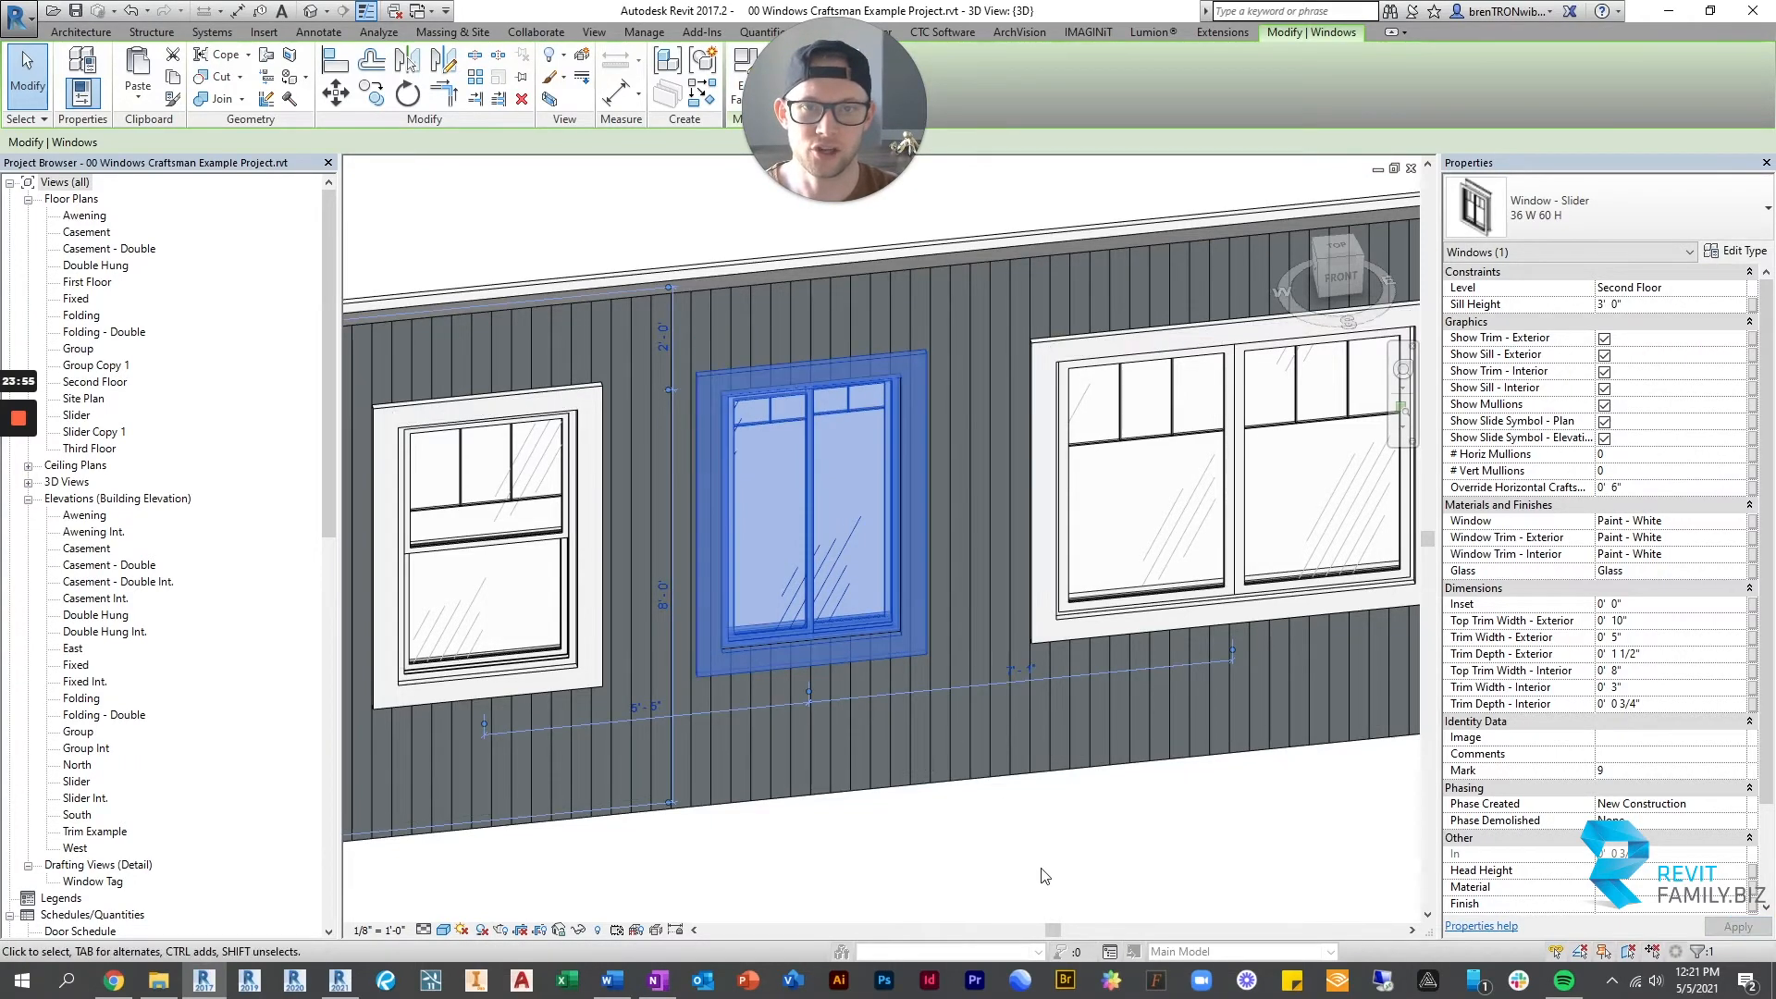
pyautogui.press('Escape')
# Inspect the slider window's horizontal mullion count parameter and clear the selection.
pyautogui.click(775, 433)
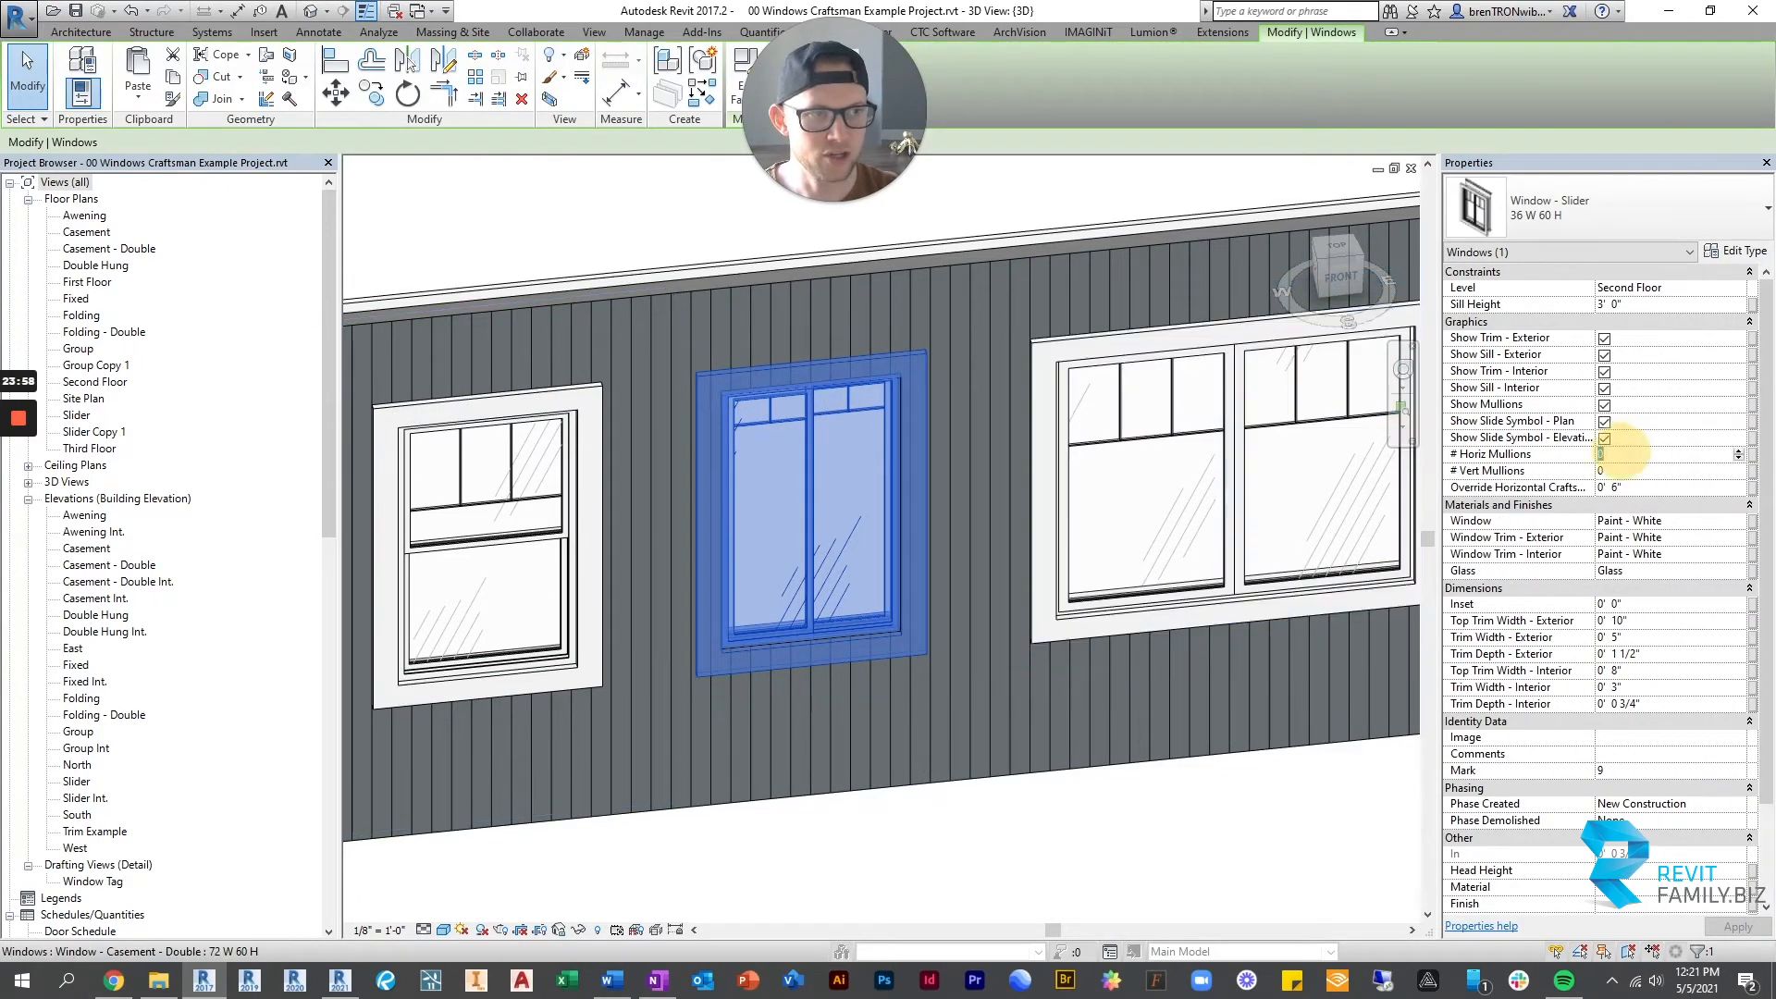
pyautogui.click(1614, 454)
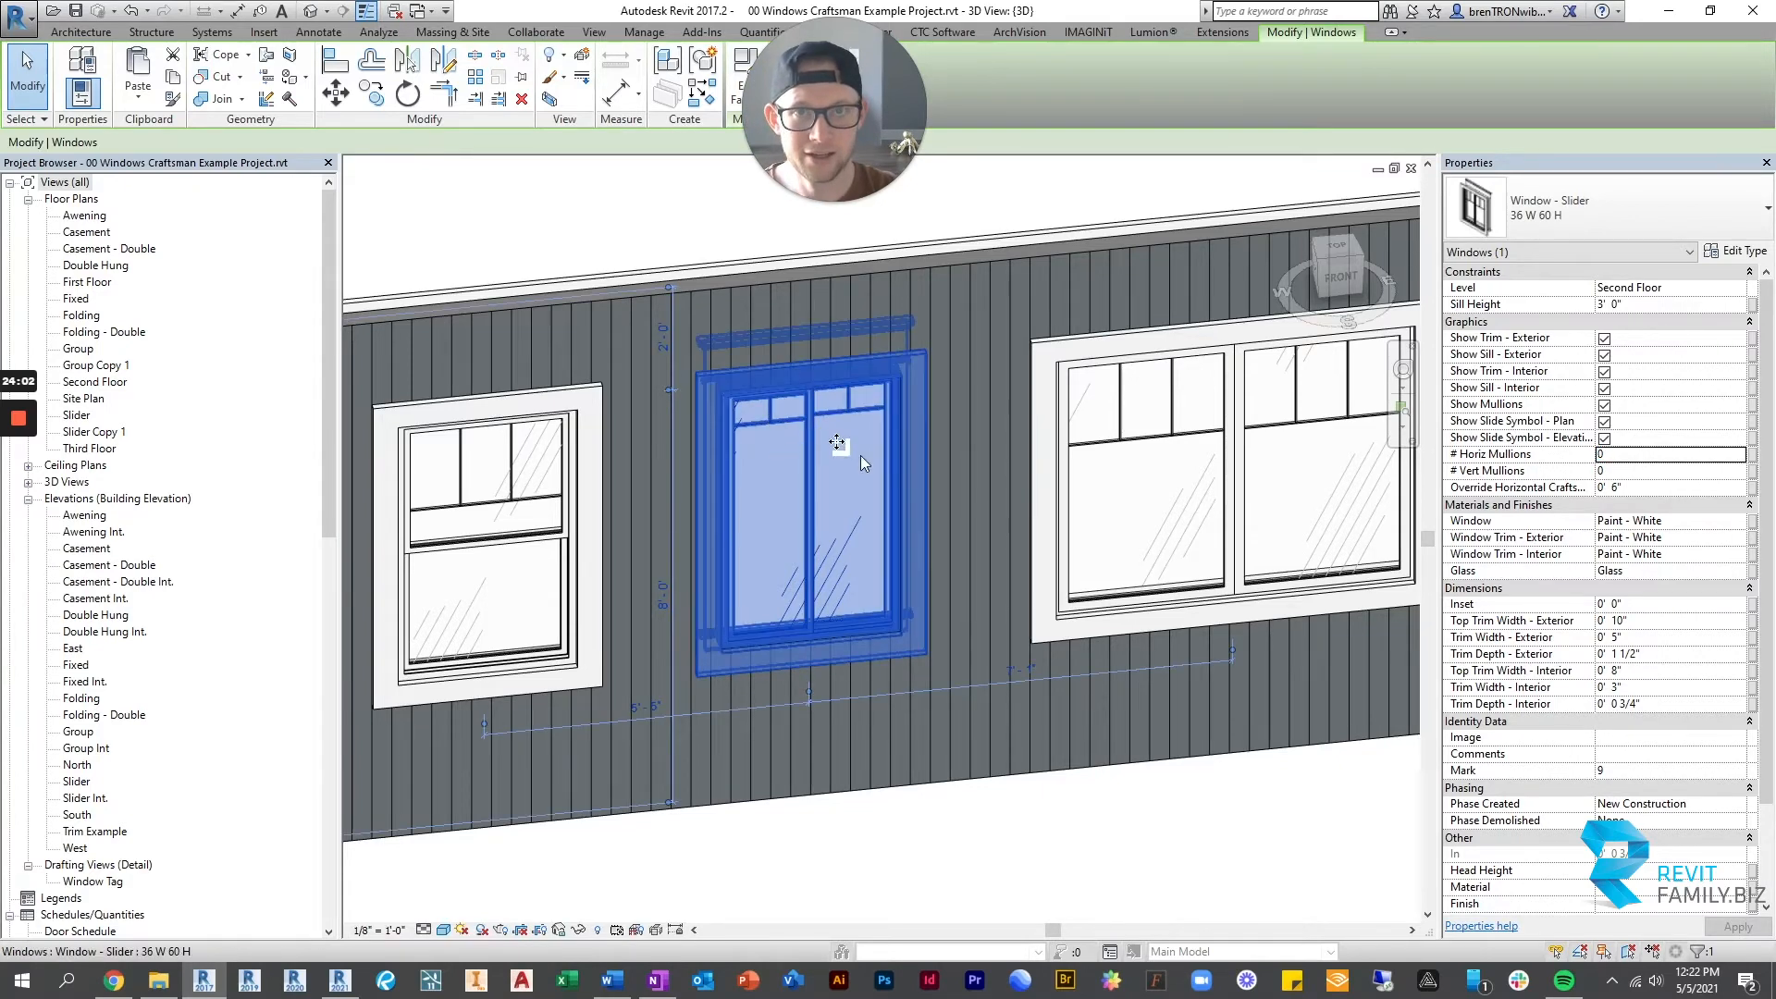
pyautogui.press('Escape')
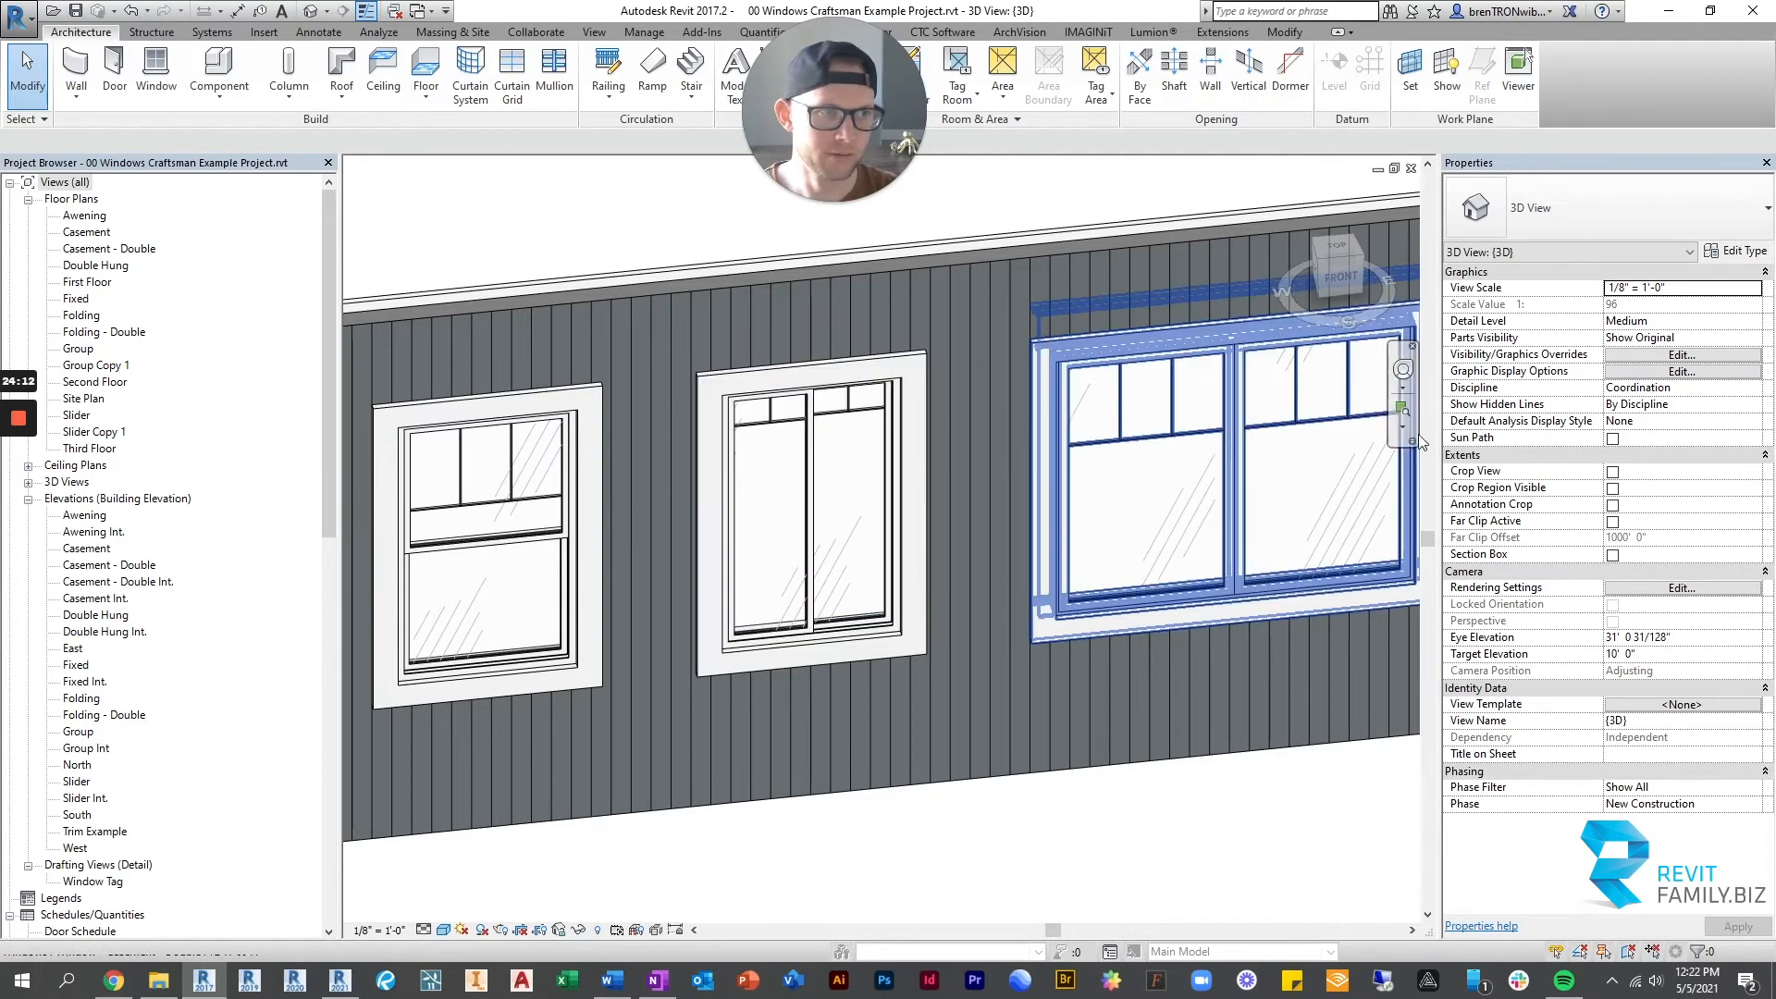
# Set the slider window's number of vertical mullions to 2.
pyautogui.click(775, 395)
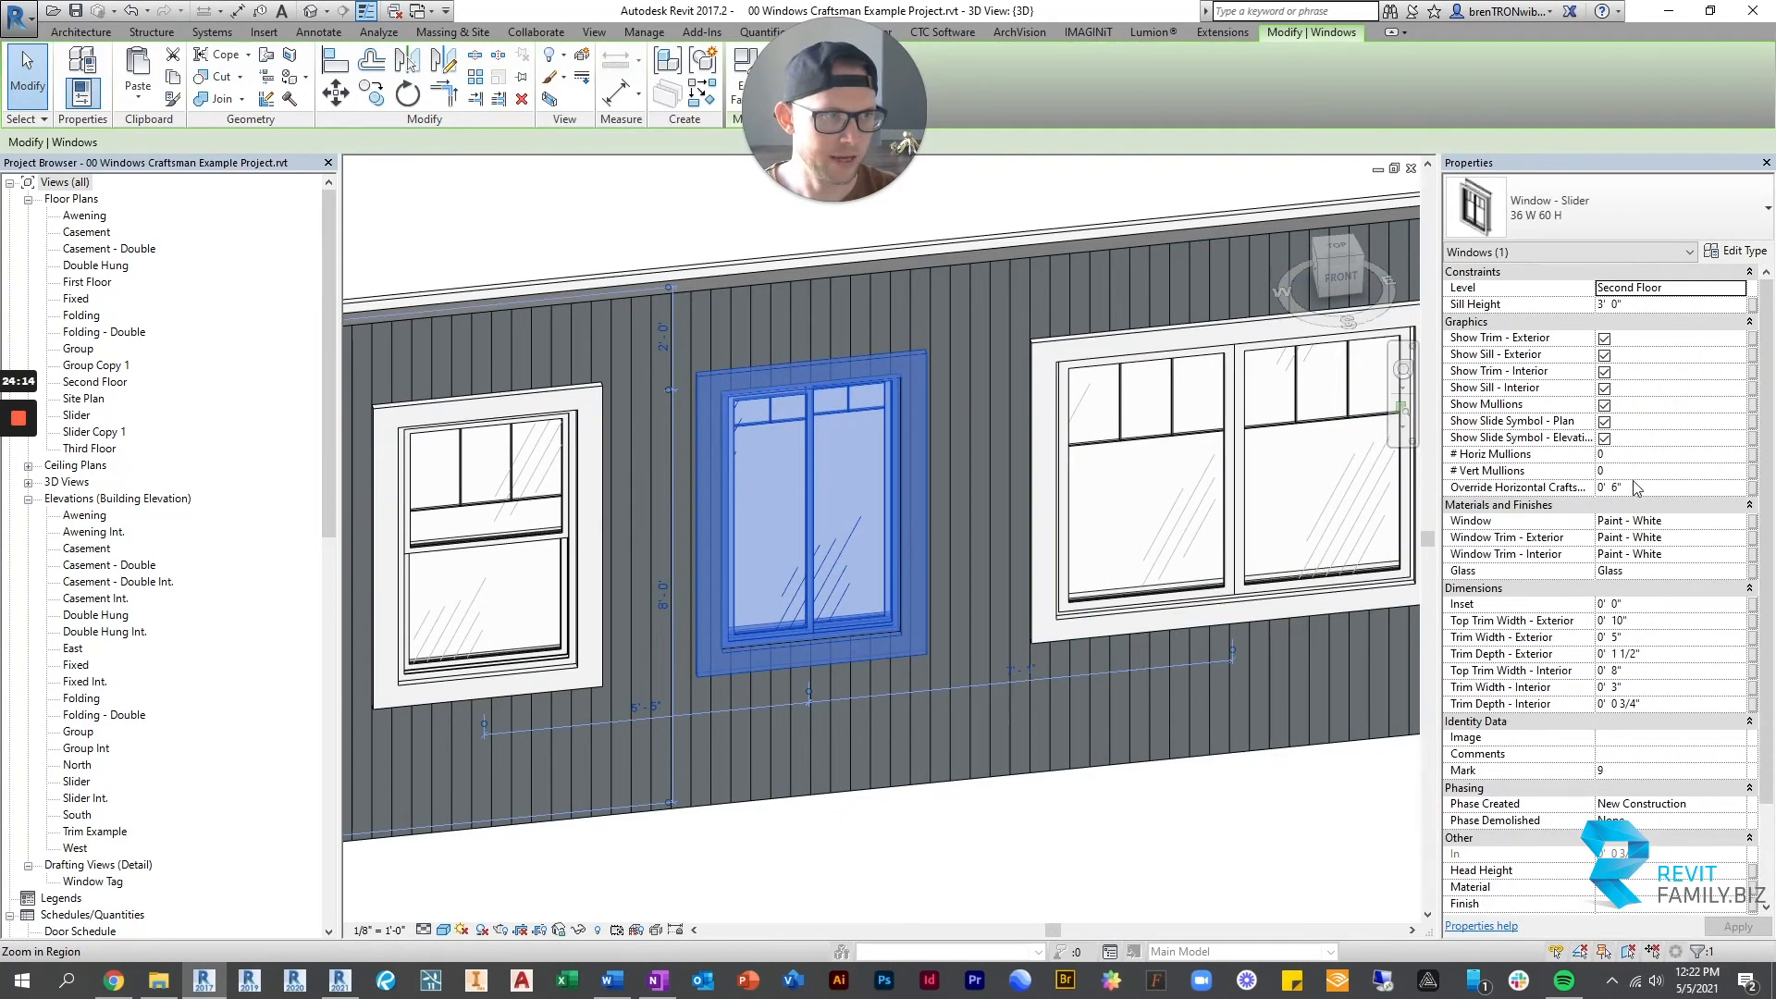
pyautogui.click(1633, 471)
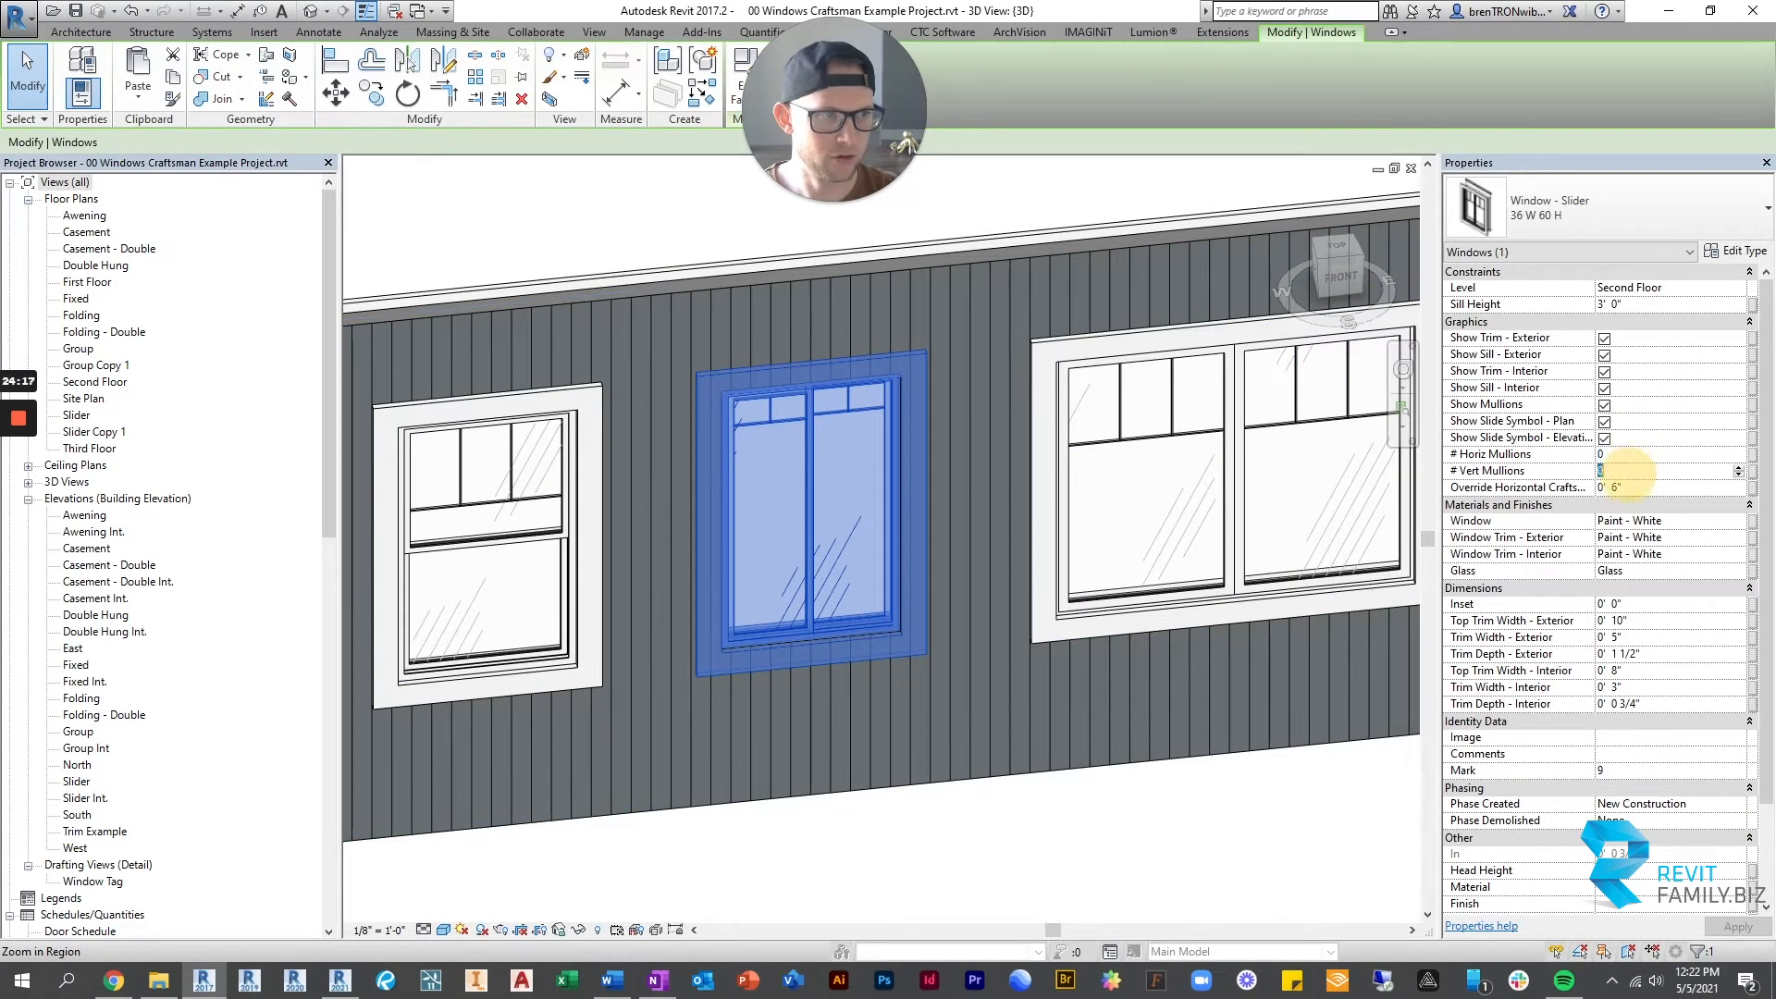
pyautogui.write('2')
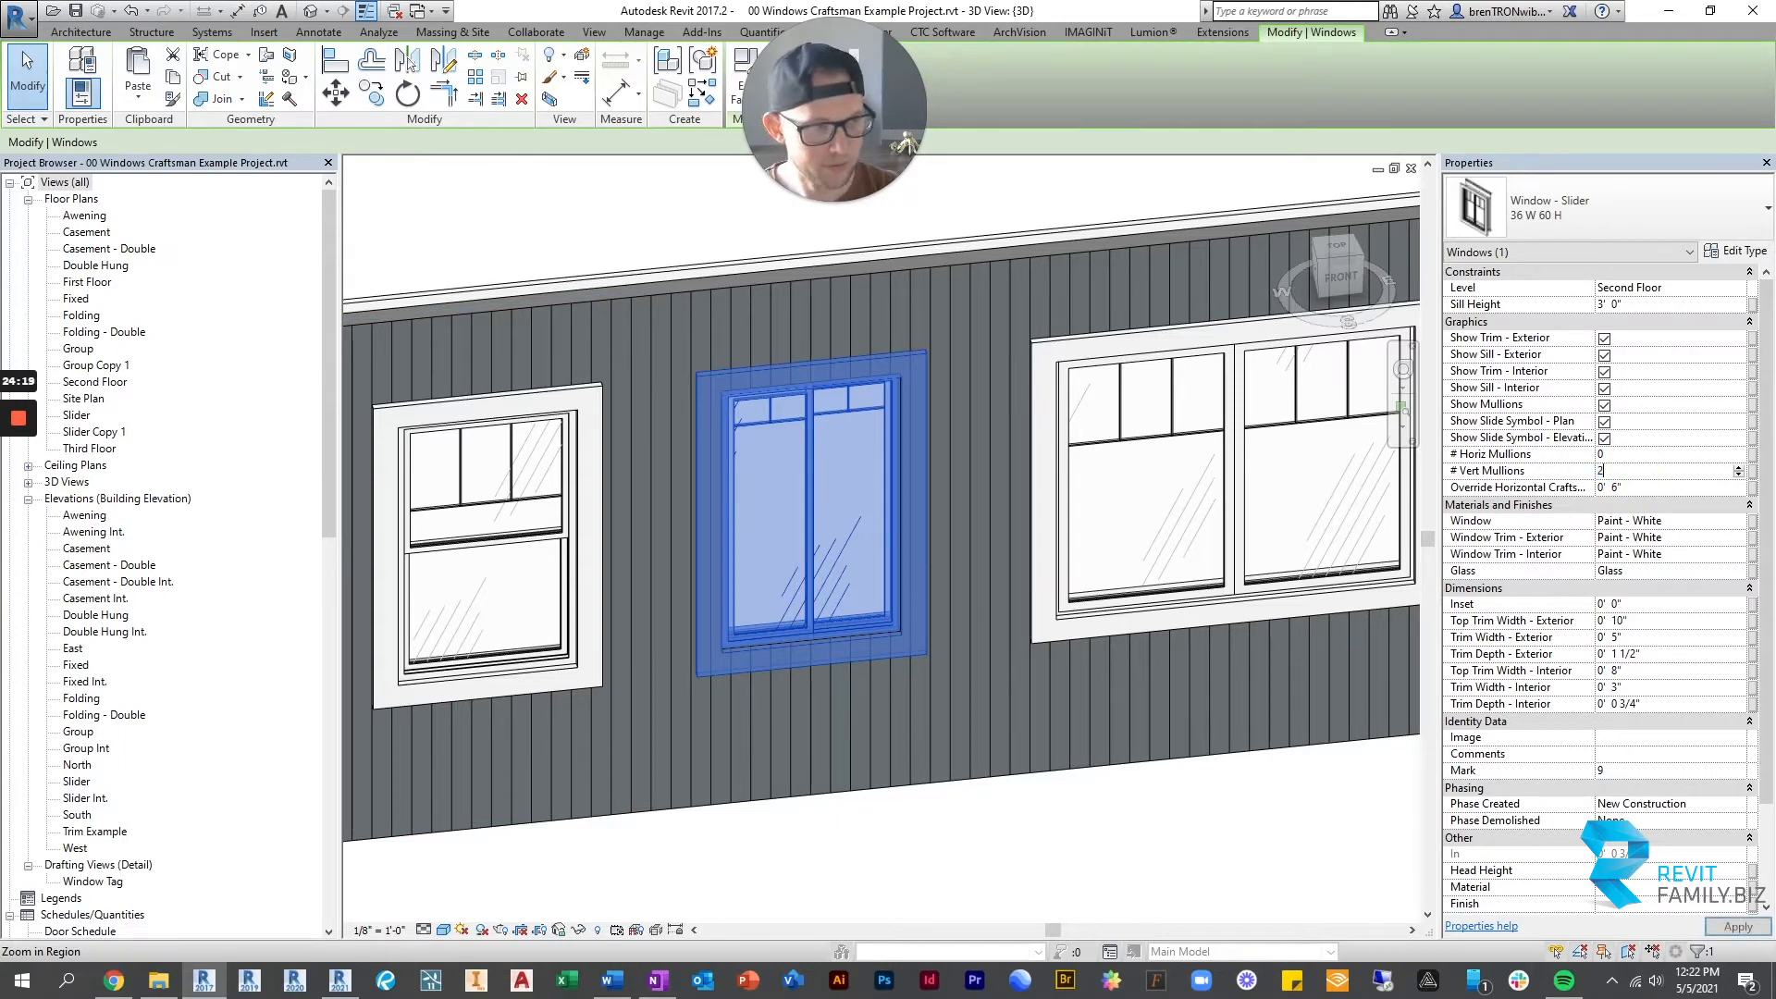
pyautogui.click(1082, 810)
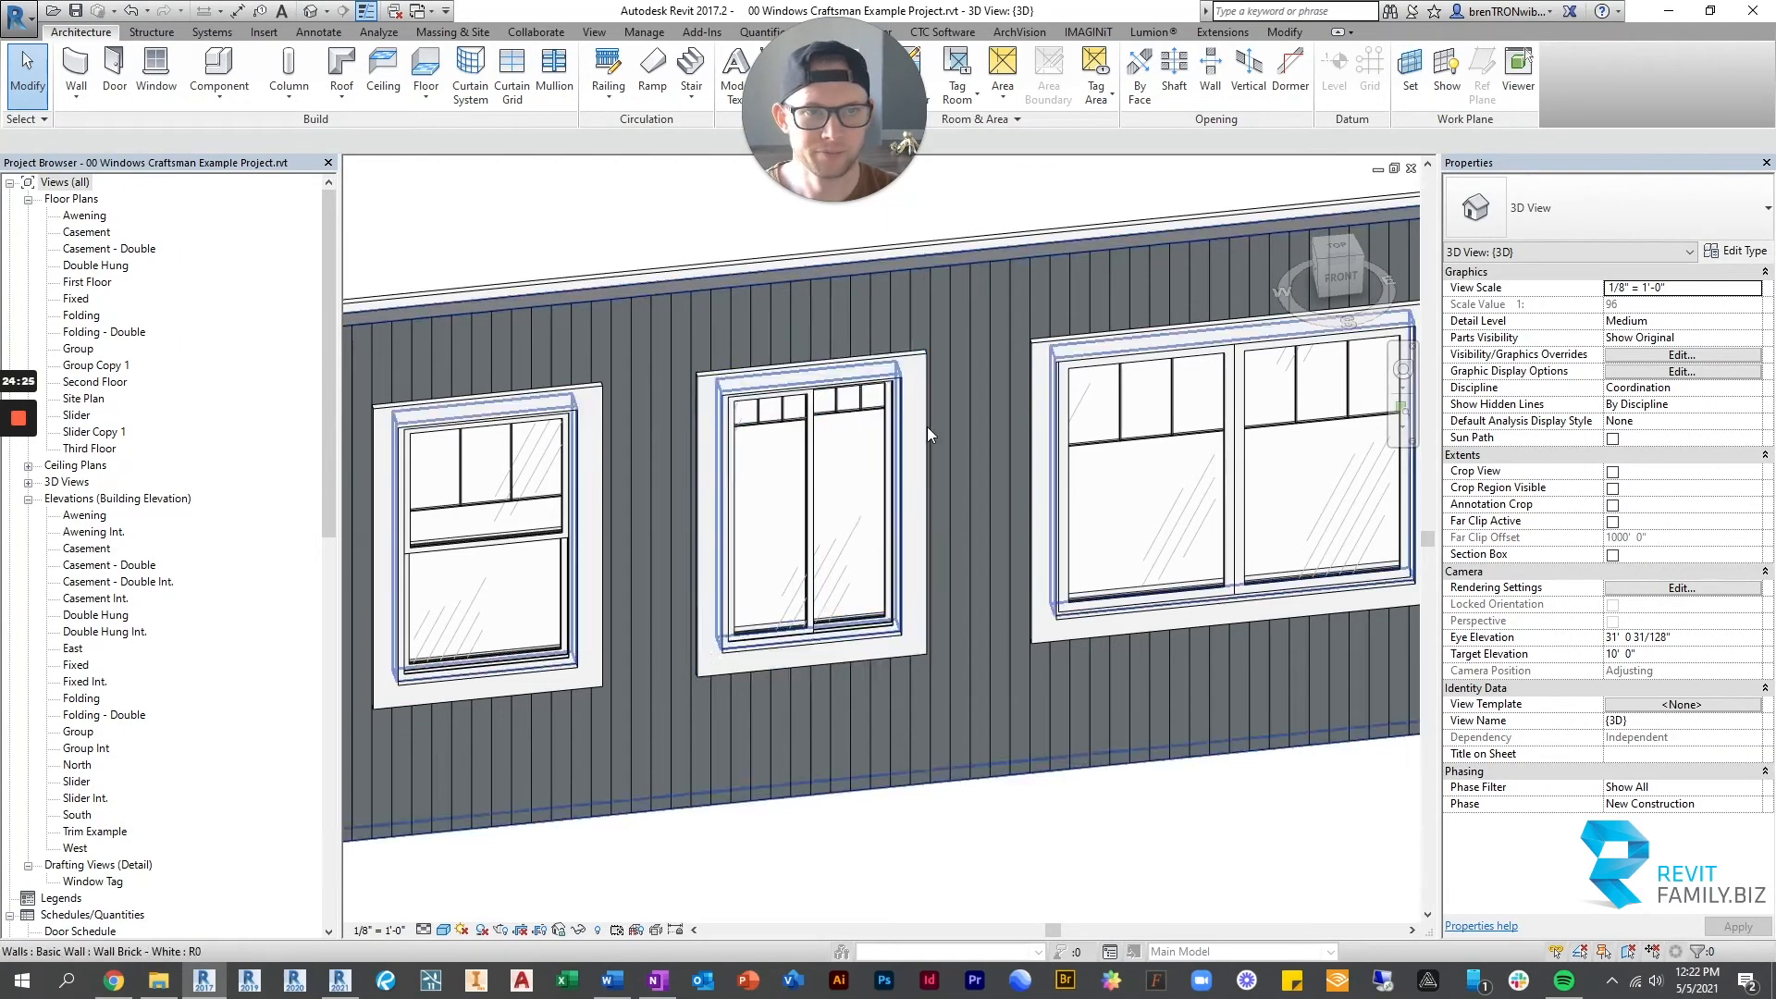
# Inspect the awning window at the end of the upper wall and its instance properties.
pyautogui.scroll(-5, 826, 566)
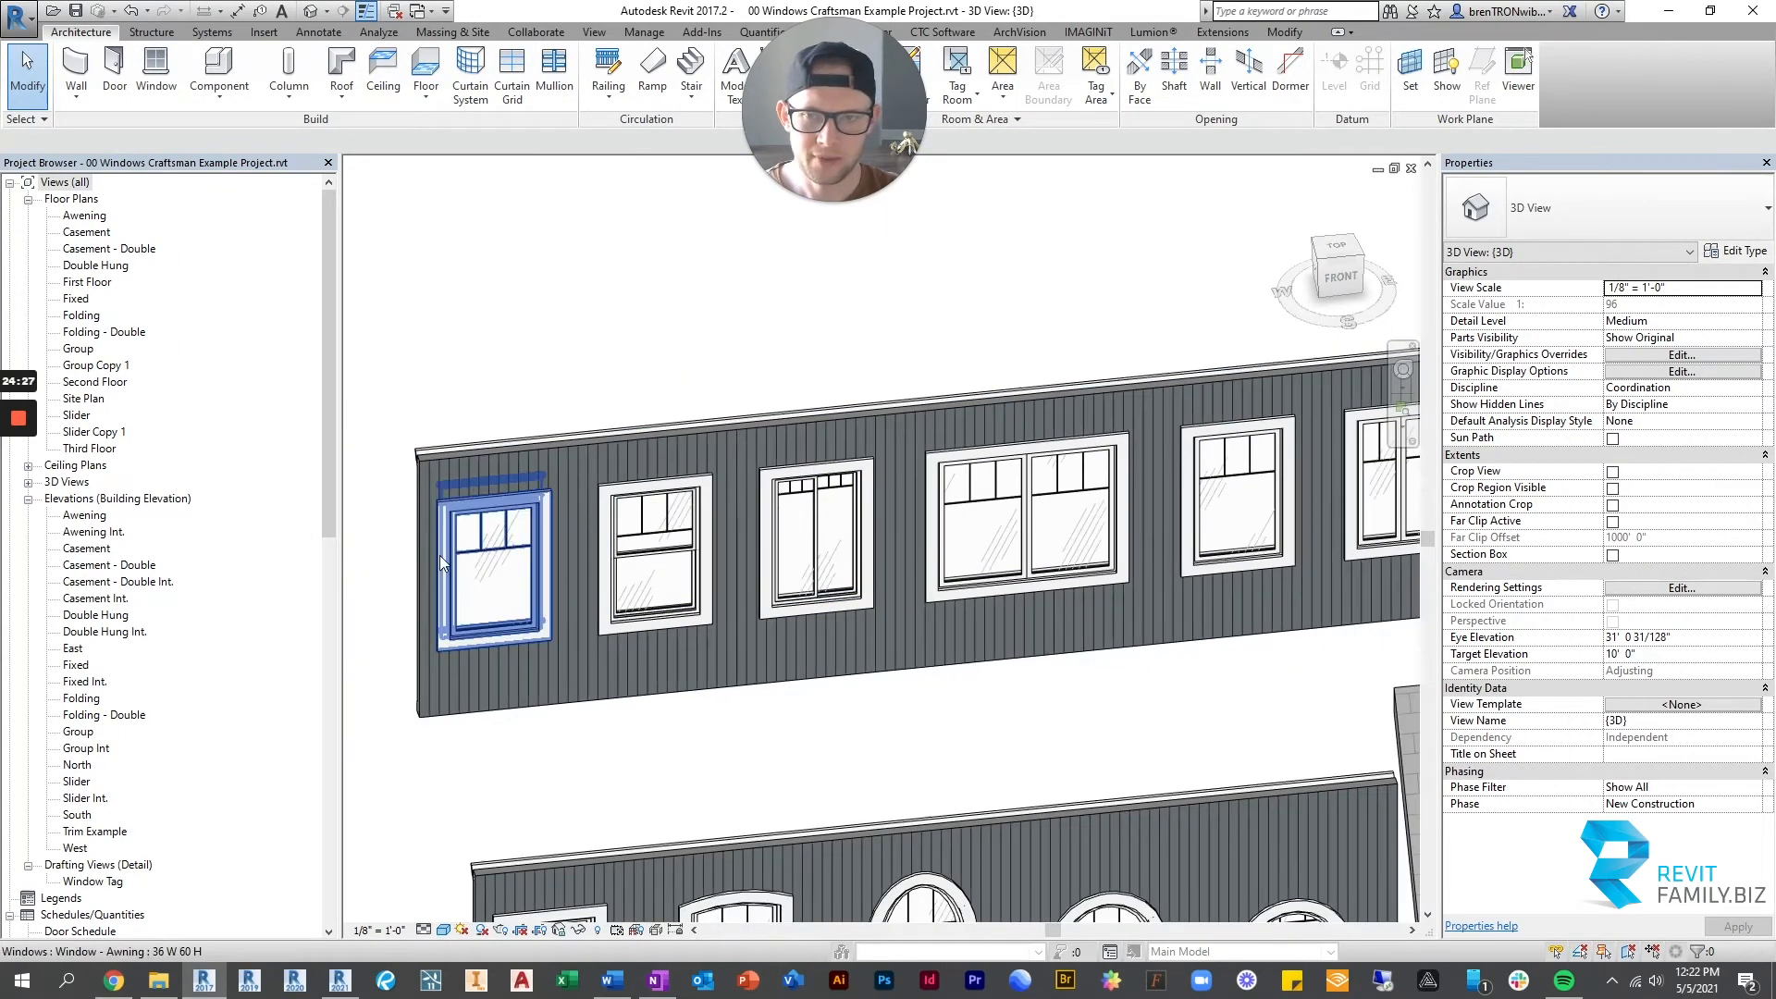
pyautogui.click(481, 559)
pyautogui.scroll(3, 483, 560)
pyautogui.moveTo(514, 462); pyautogui.dragTo(817, 461, button='middle')
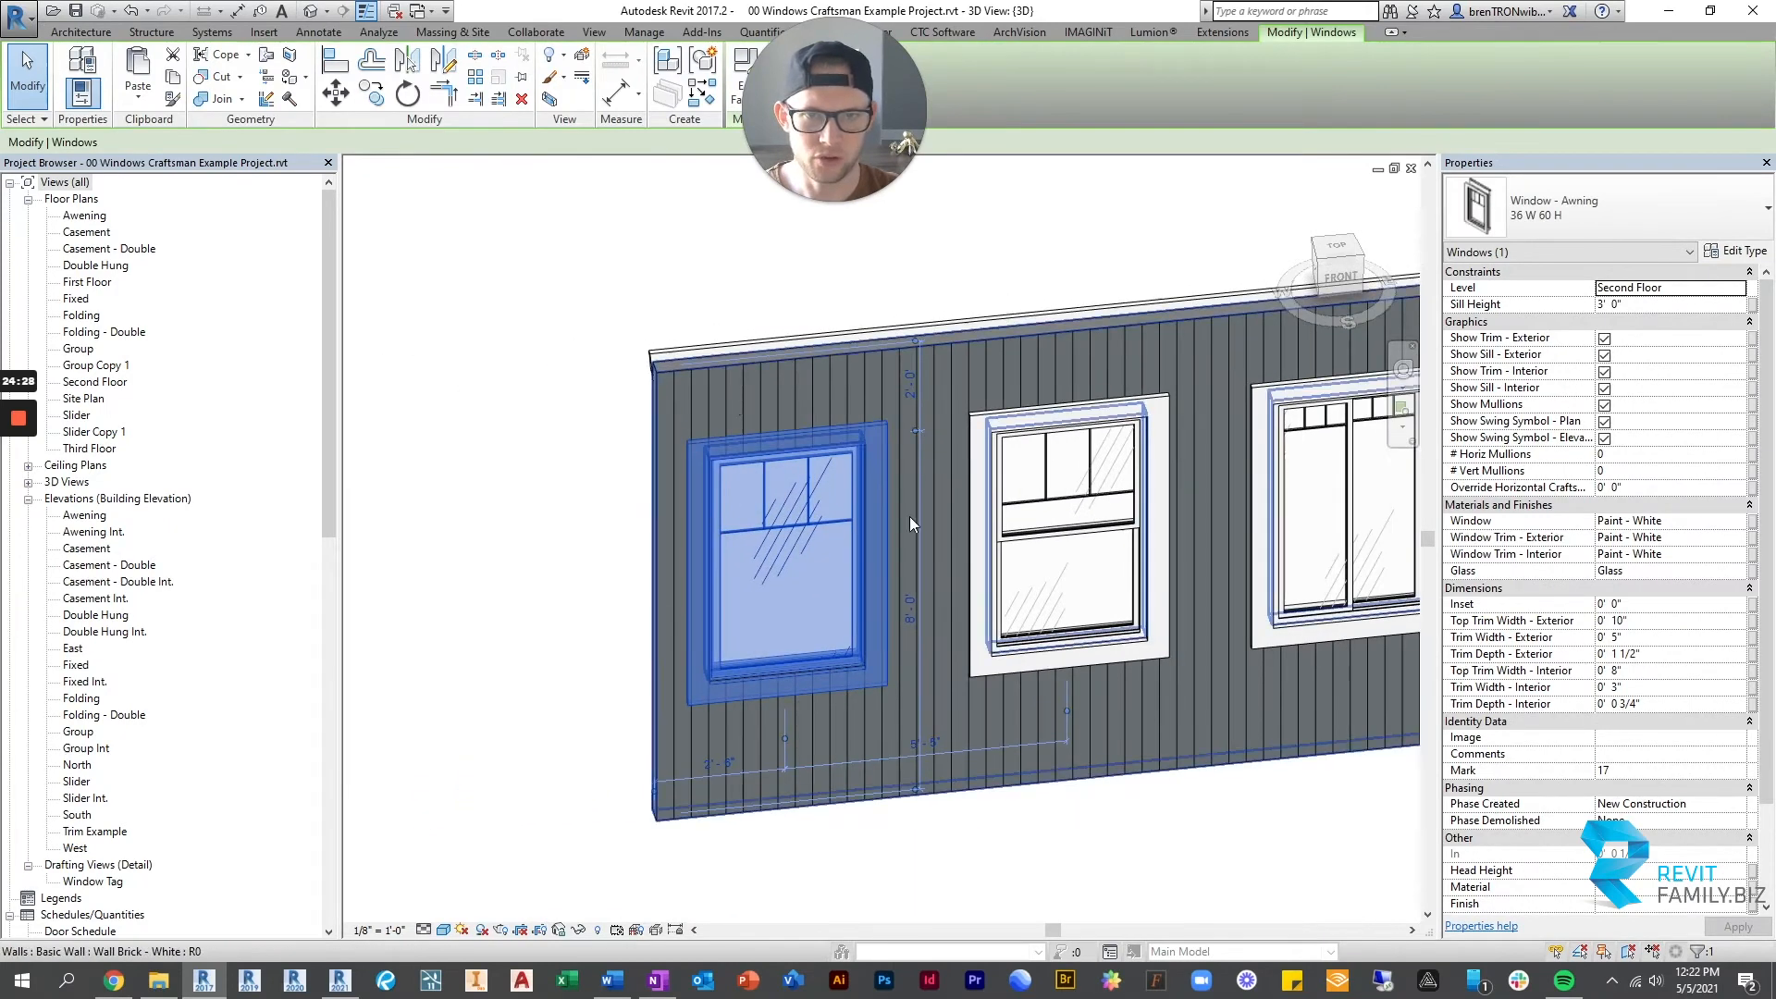
pyautogui.click(666, 269)
# View both Craftsman window walls together and switch back to the Colonial project's Second Floor plan.
pyautogui.scroll(-2, 1164, 536)
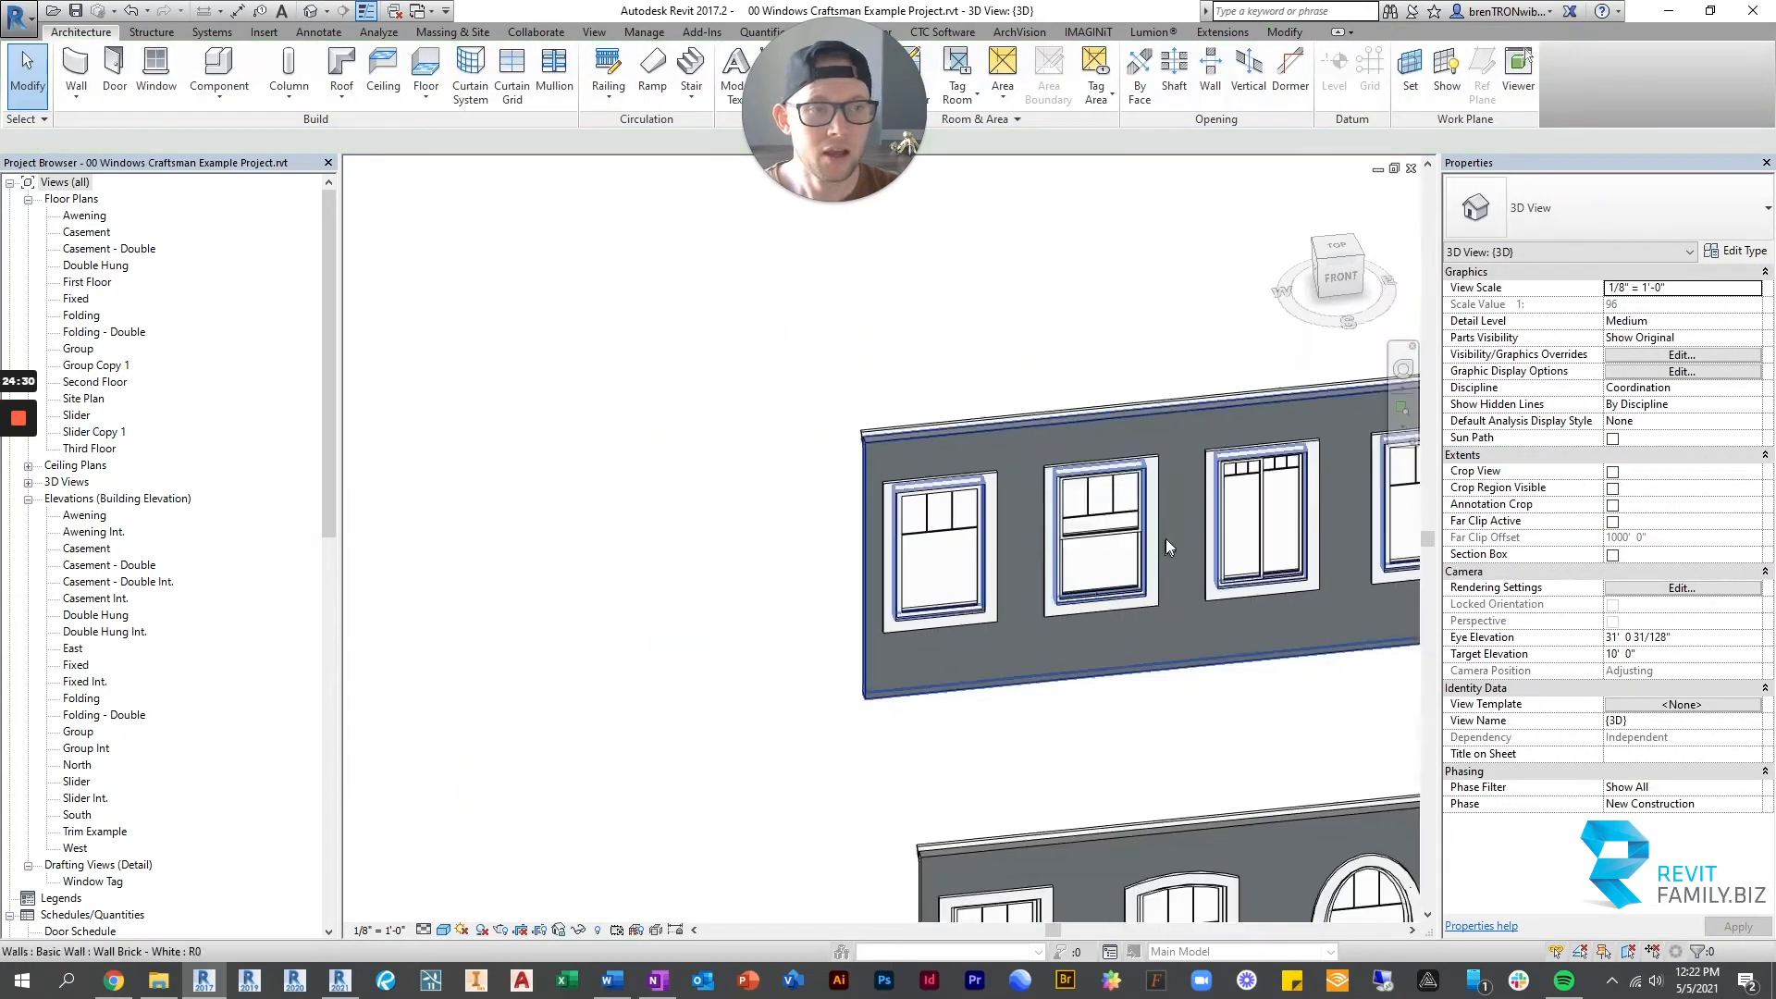
pyautogui.moveTo(1166, 538); pyautogui.dragTo(934, 539, button='middle')
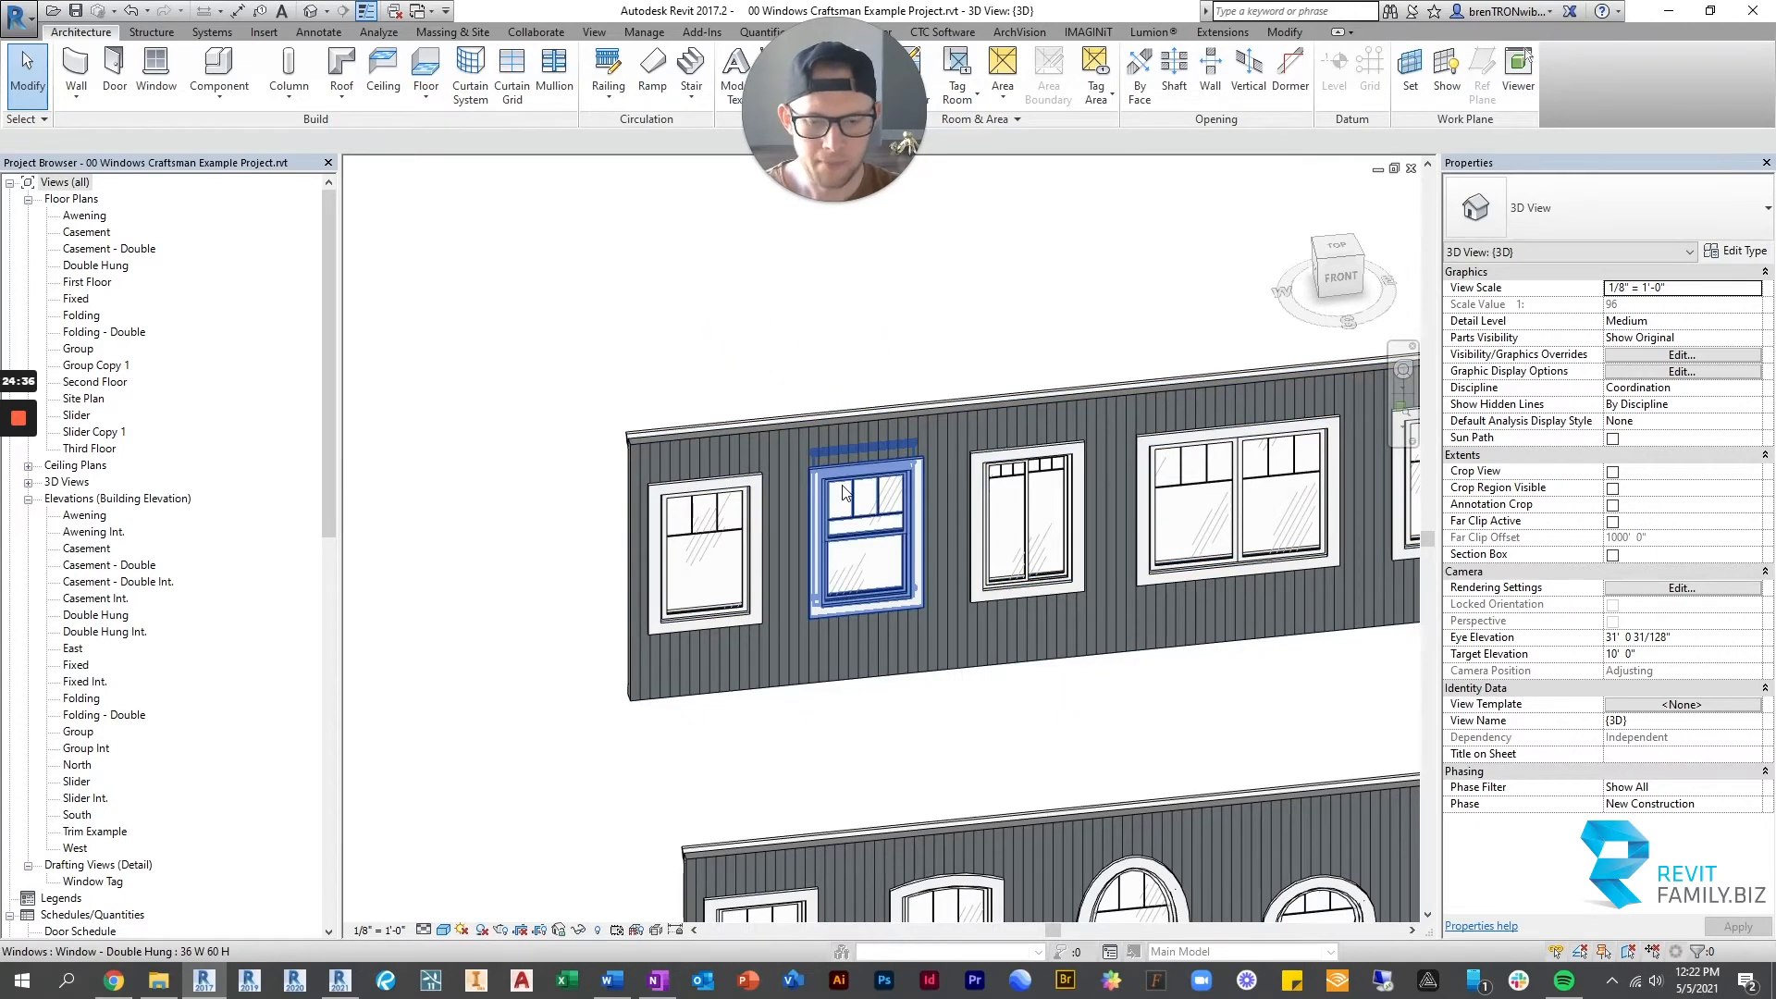
pyautogui.scroll(-1, 843, 492)
pyautogui.moveTo(844, 492); pyautogui.dragTo(700, 497, button='middle')
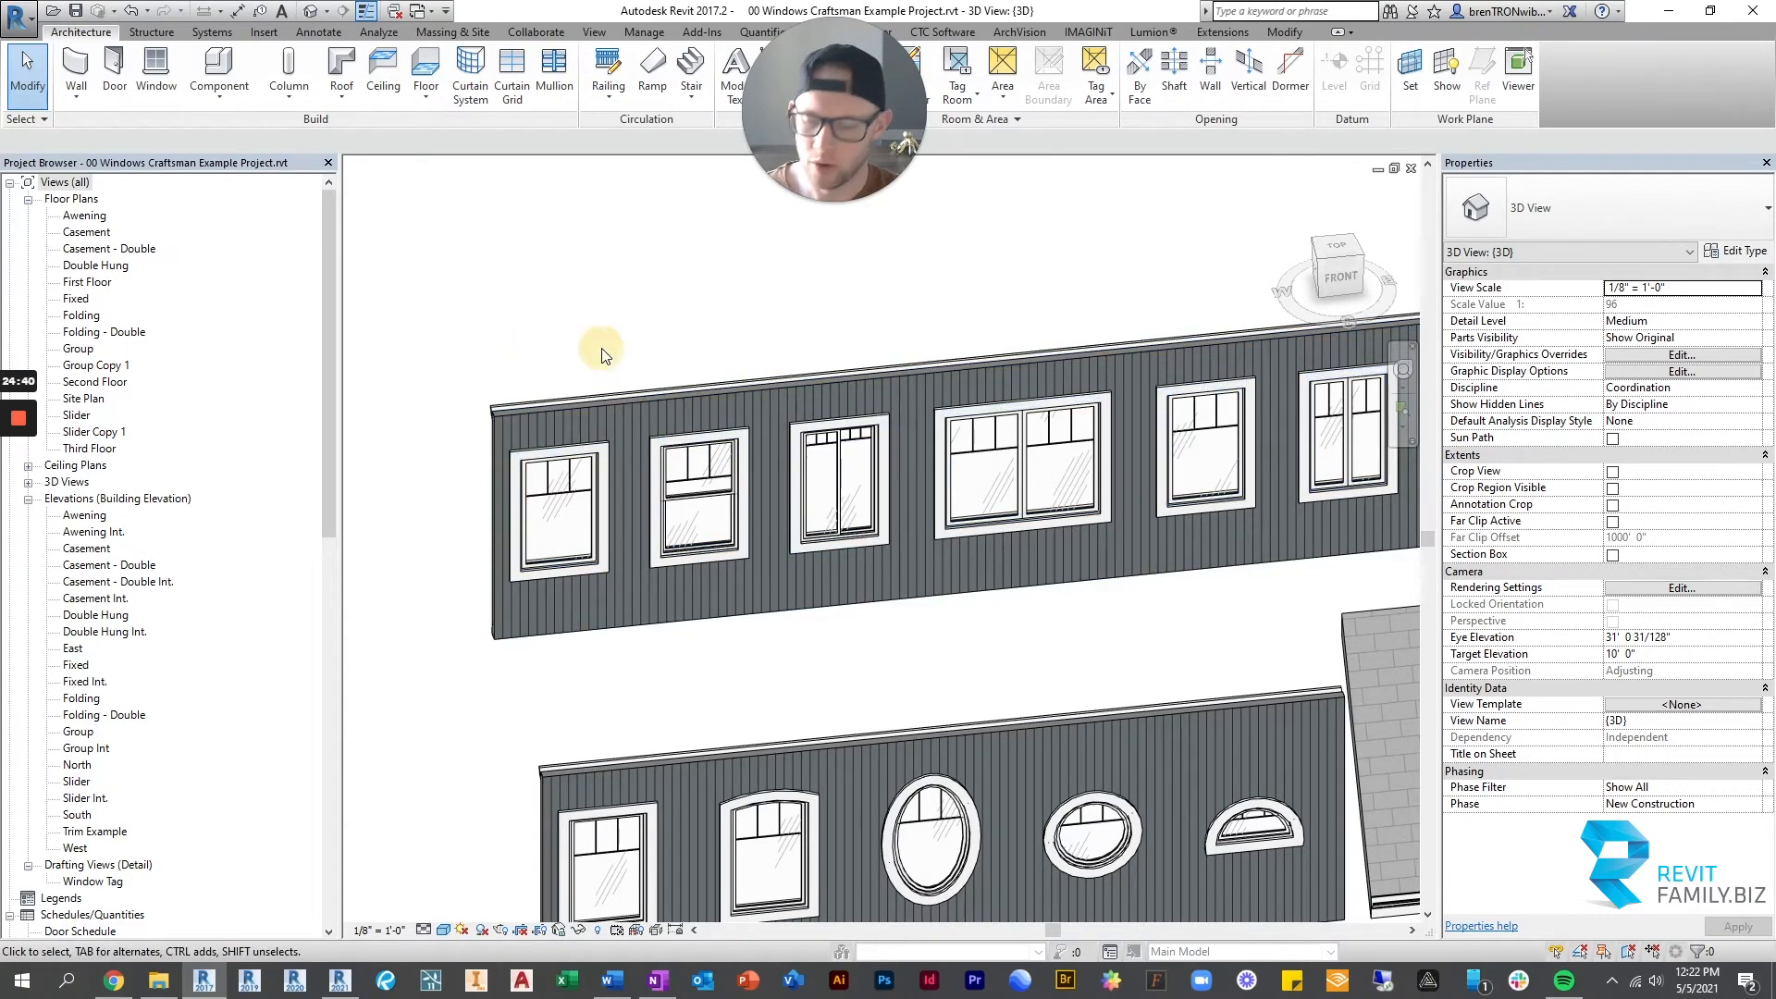
pyautogui.hotkey('ctrl', 'Tab')
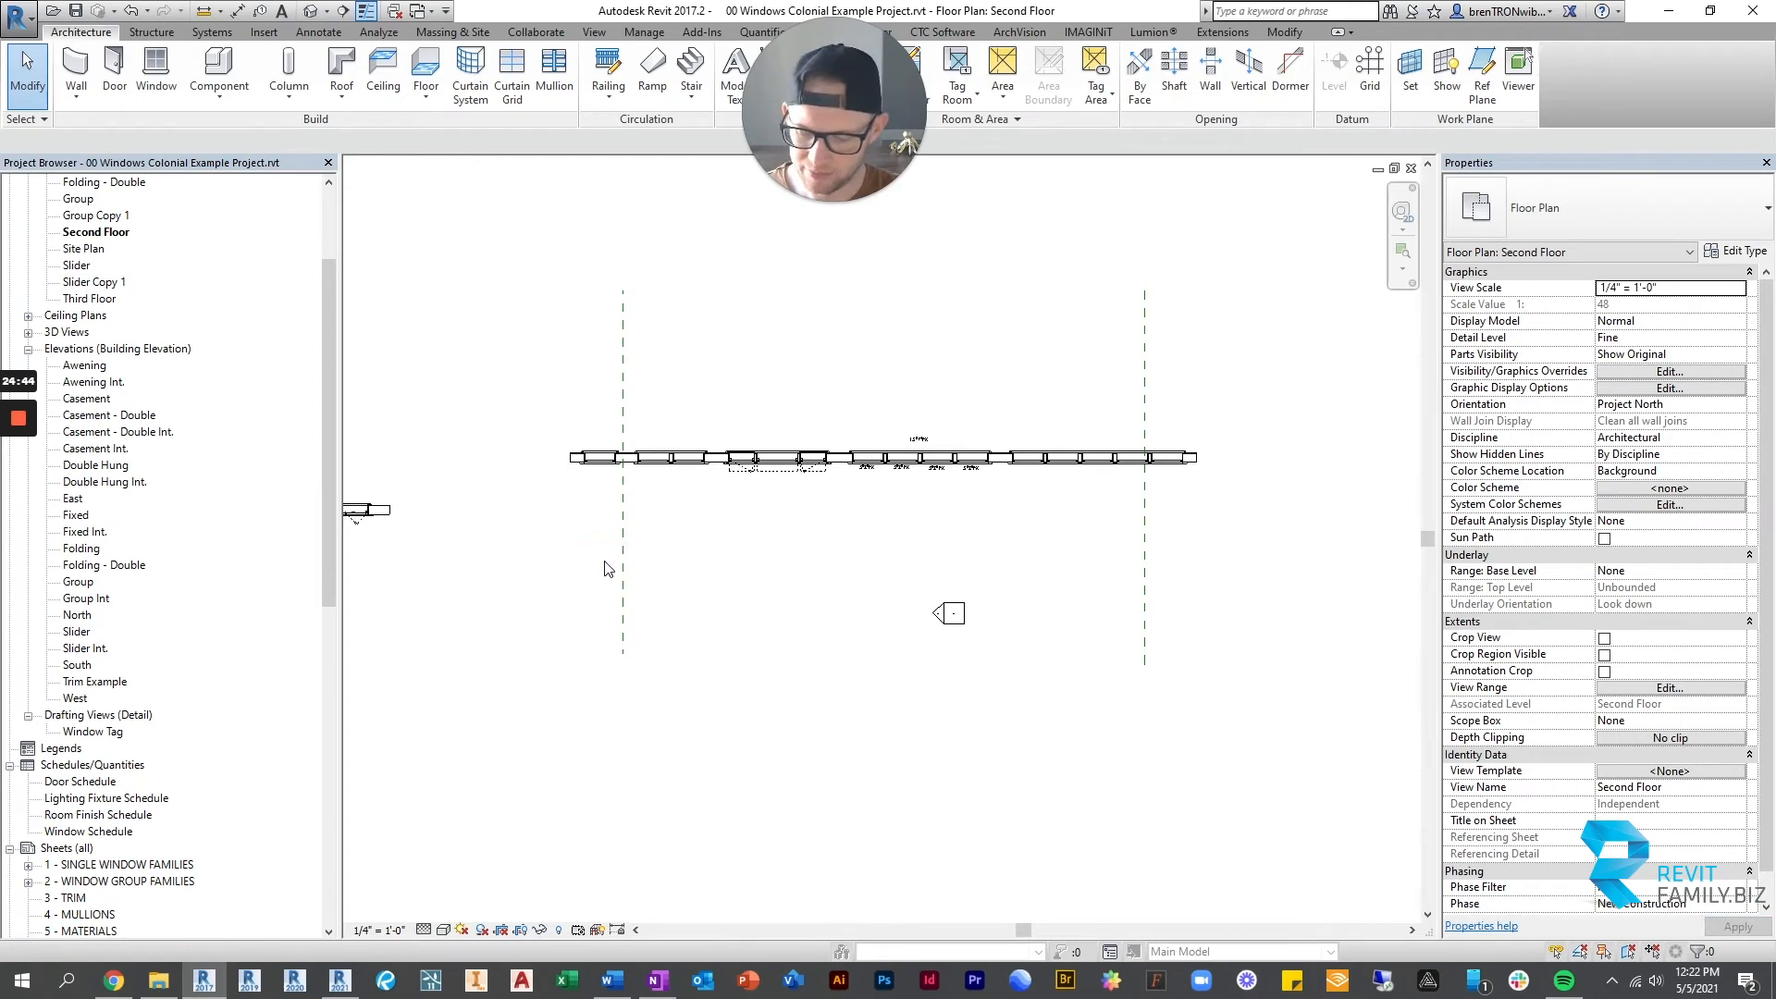
# Open the default 3D view and examine the Colonial windows along the upper wall, including the double folding window.
pyautogui.press('3')
pyautogui.press('d')
pyautogui.moveTo(851, 609); pyautogui.dragTo(1134, 605, button='middle')
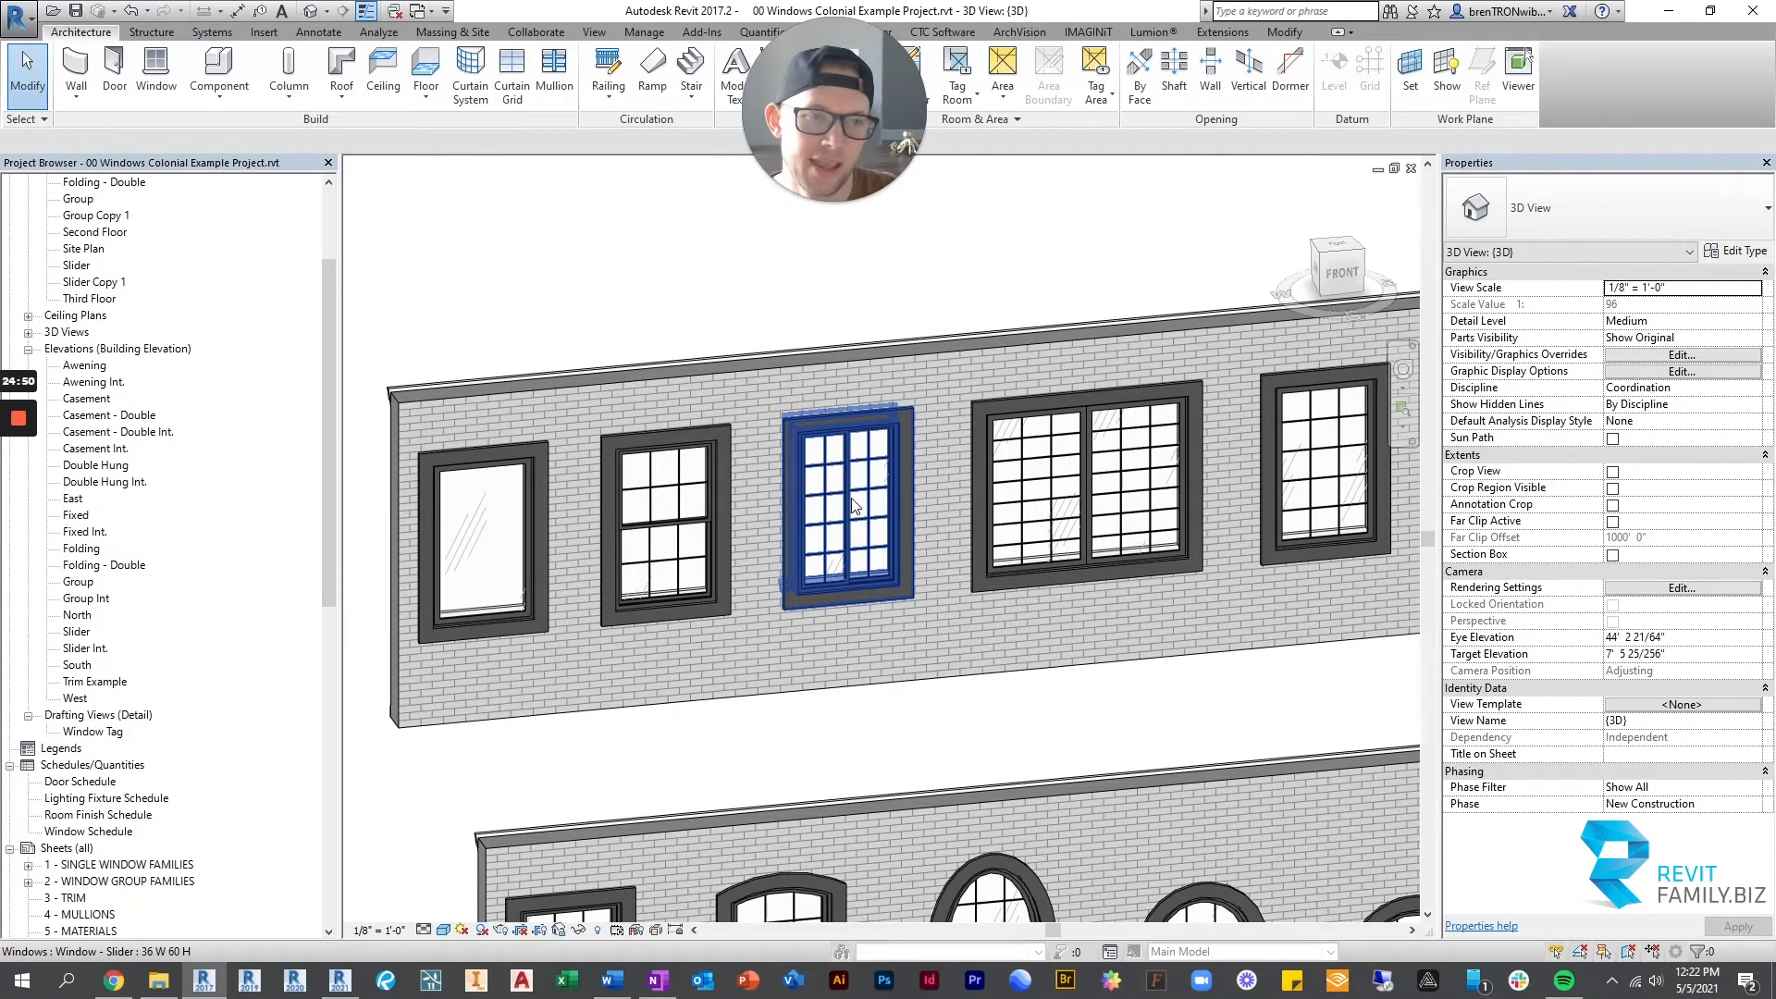
pyautogui.keyDown('shift'); pyautogui.moveTo(851, 498); pyautogui.dragTo(1017, 449, button='middle'); pyautogui.keyUp('shift')
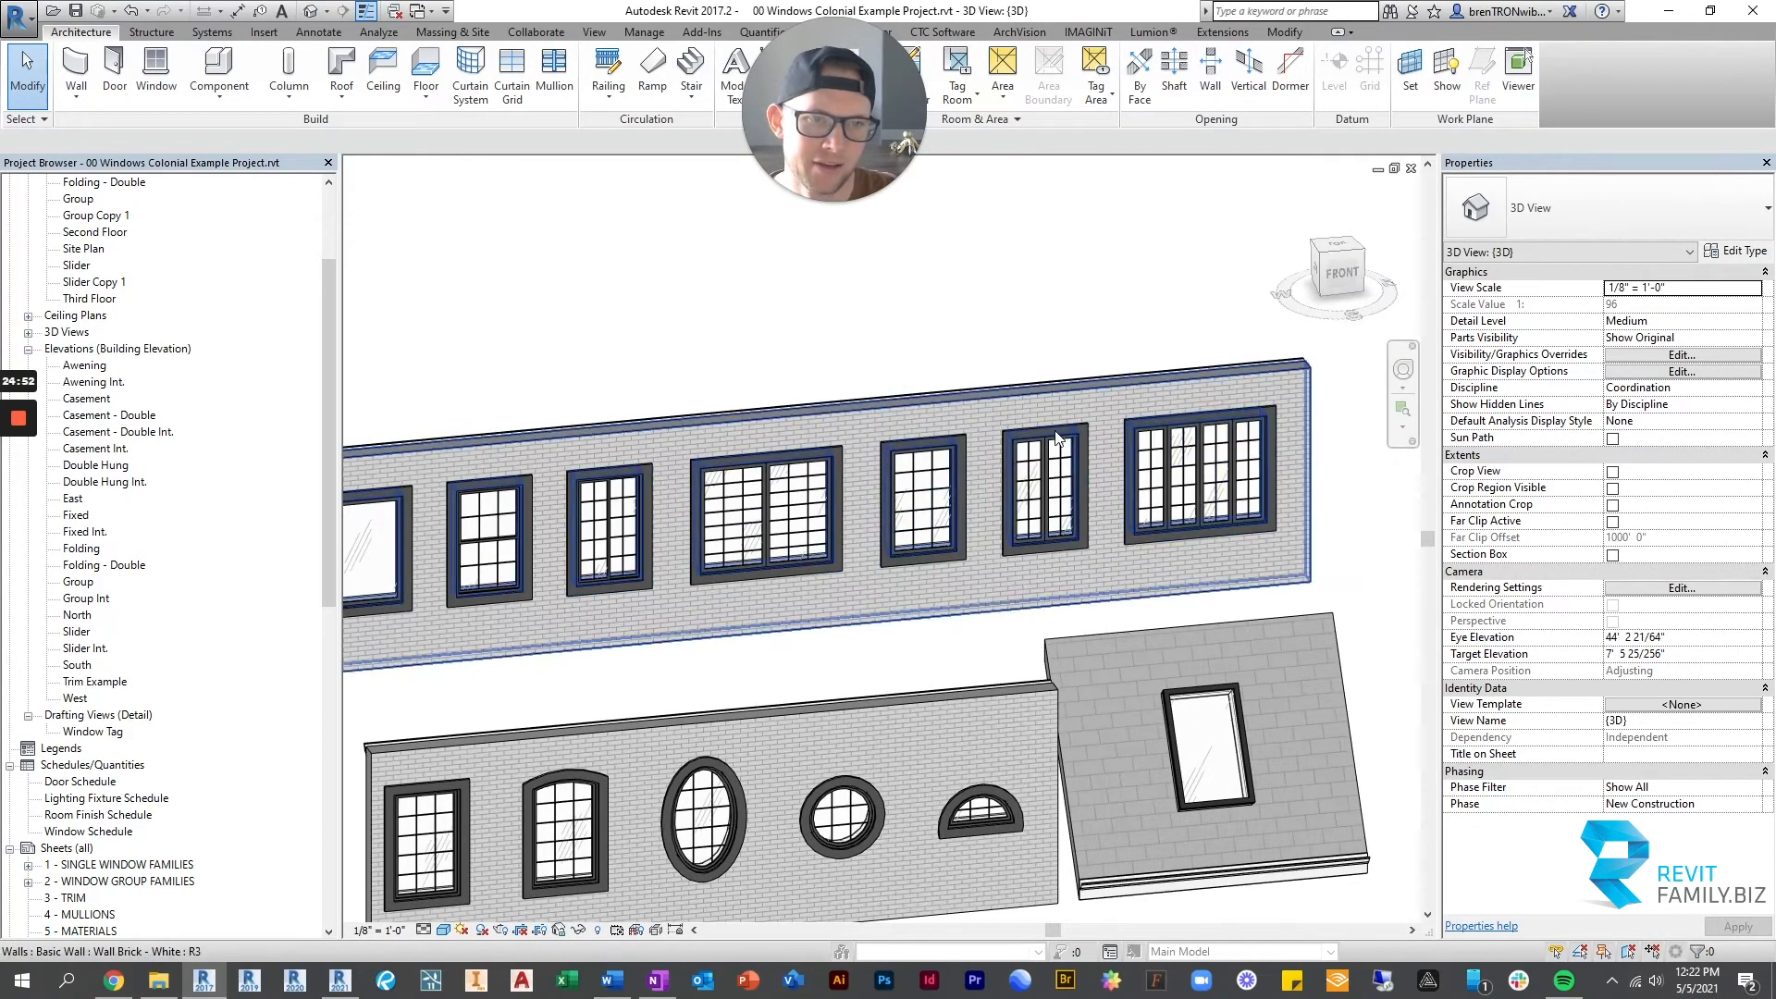
pyautogui.moveTo(821, 541); pyautogui.dragTo(1024, 509, button='middle')
pyautogui.moveTo(1309, 472); pyautogui.dragTo(1080, 487, button='middle')
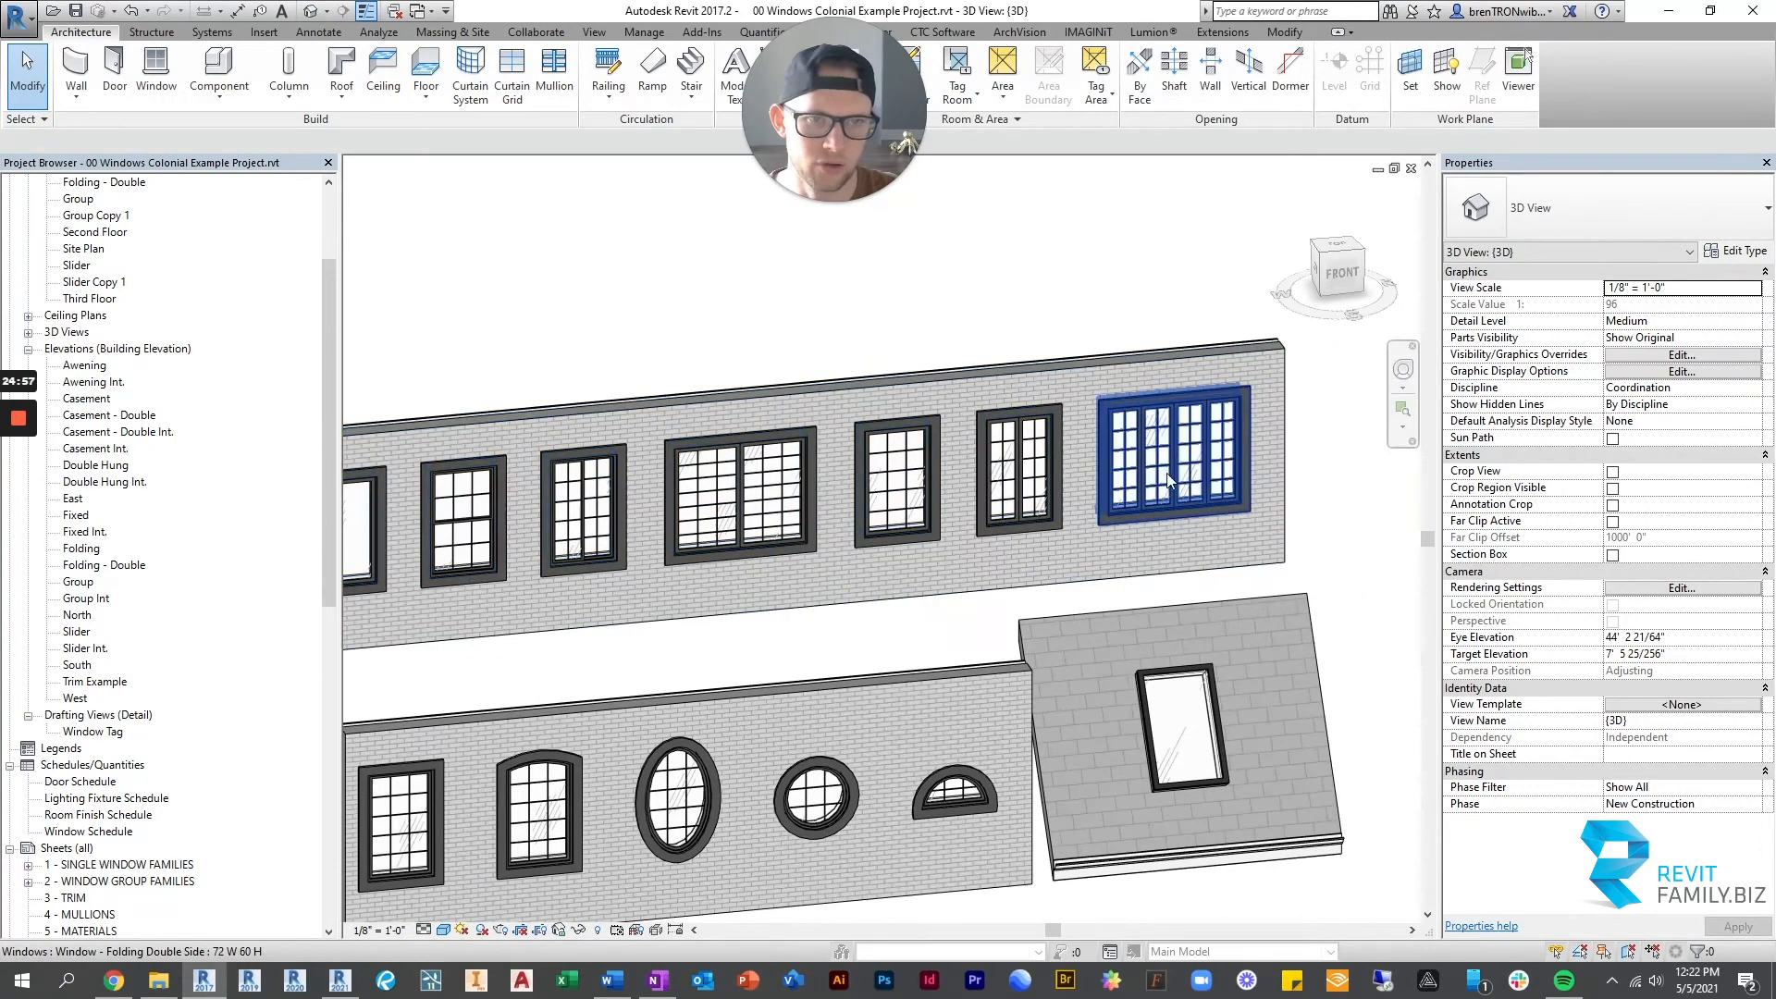
pyautogui.moveTo(462, 518); pyautogui.dragTo(756, 507, button='middle')
pyautogui.moveTo(1196, 493); pyautogui.dragTo(1200, 493, button='middle')
pyautogui.scroll(2, 1239, 463)
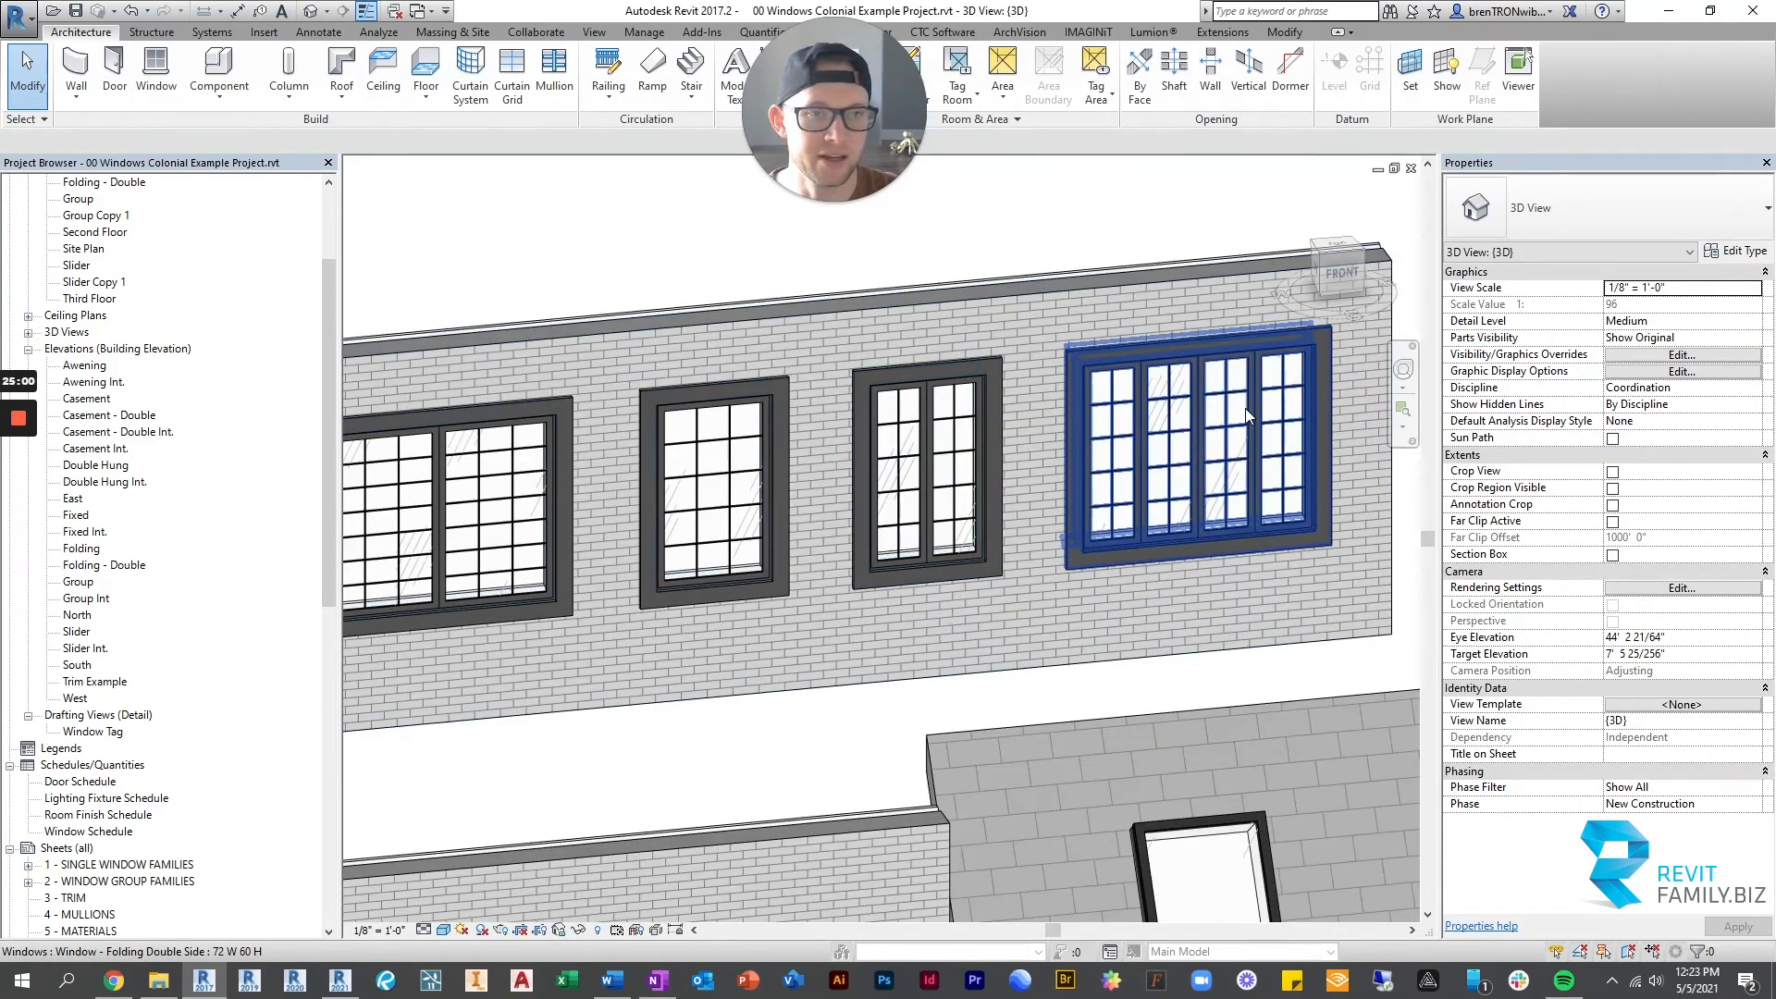
pyautogui.scroll(-1, 886, 466)
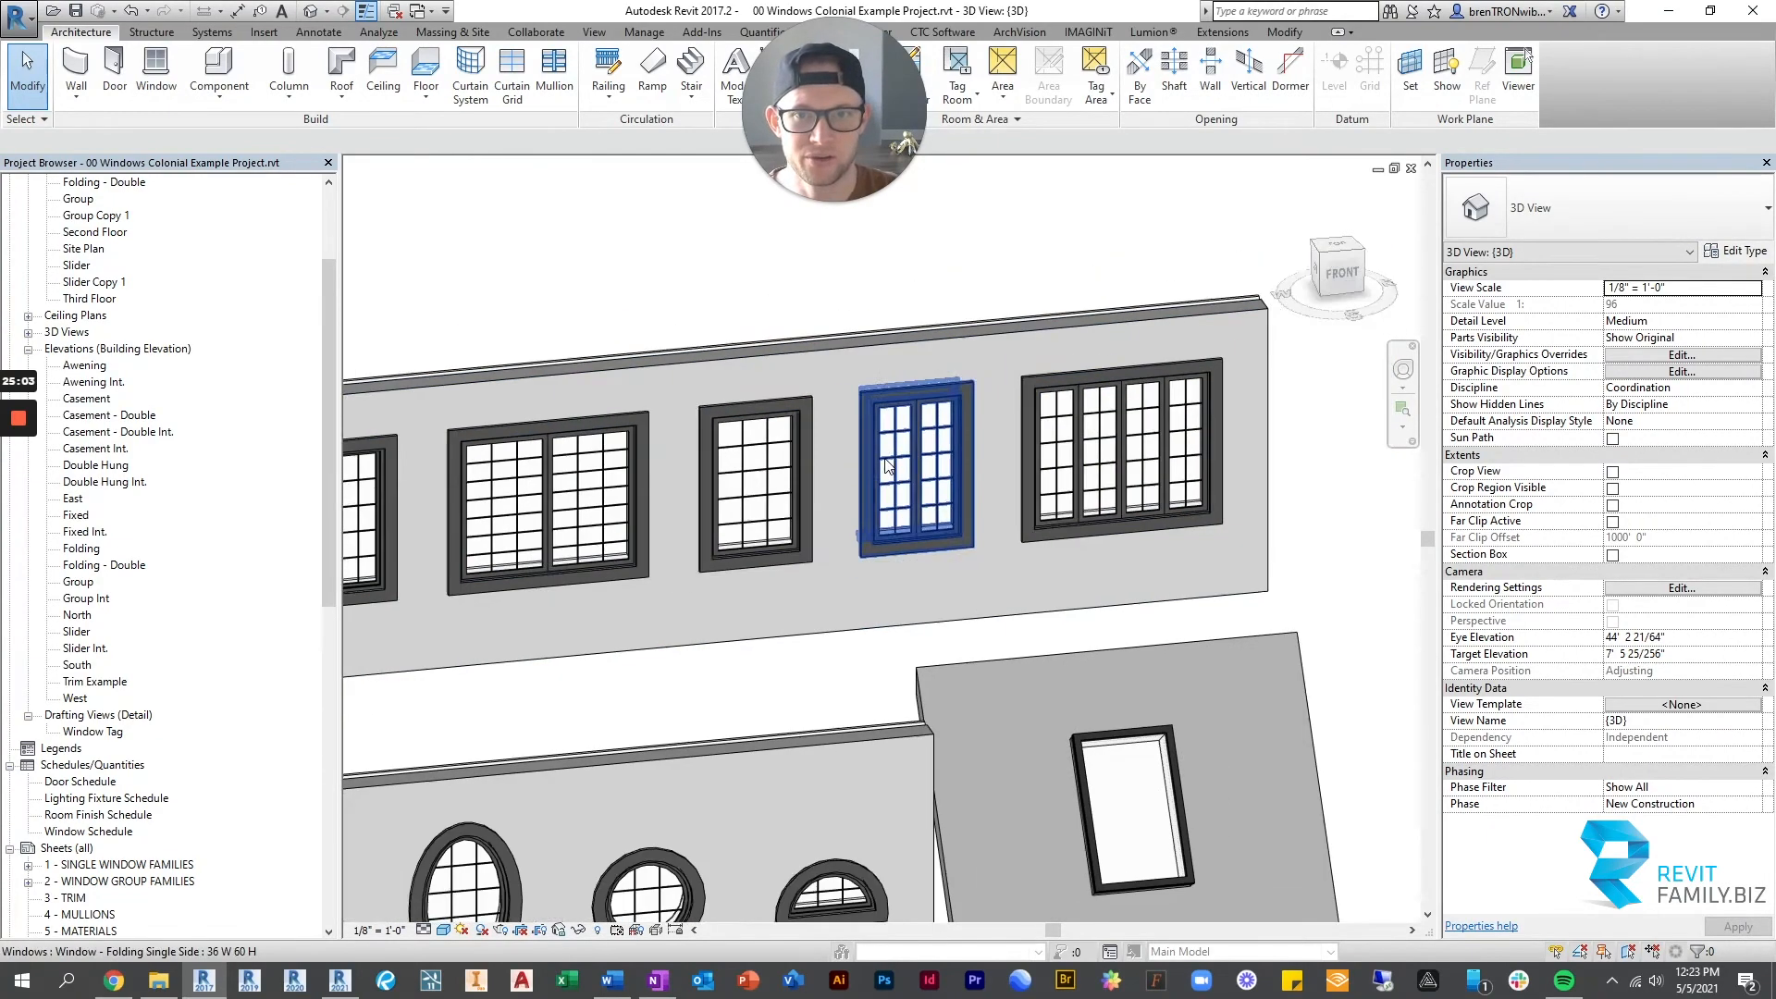
# Inspect the Colonial double-hung window's instance properties on the upper wall and clear the selection.
pyautogui.scroll(-2, 886, 465)
pyautogui.scroll(1, 1081, 448)
pyautogui.scroll(3, 931, 503)
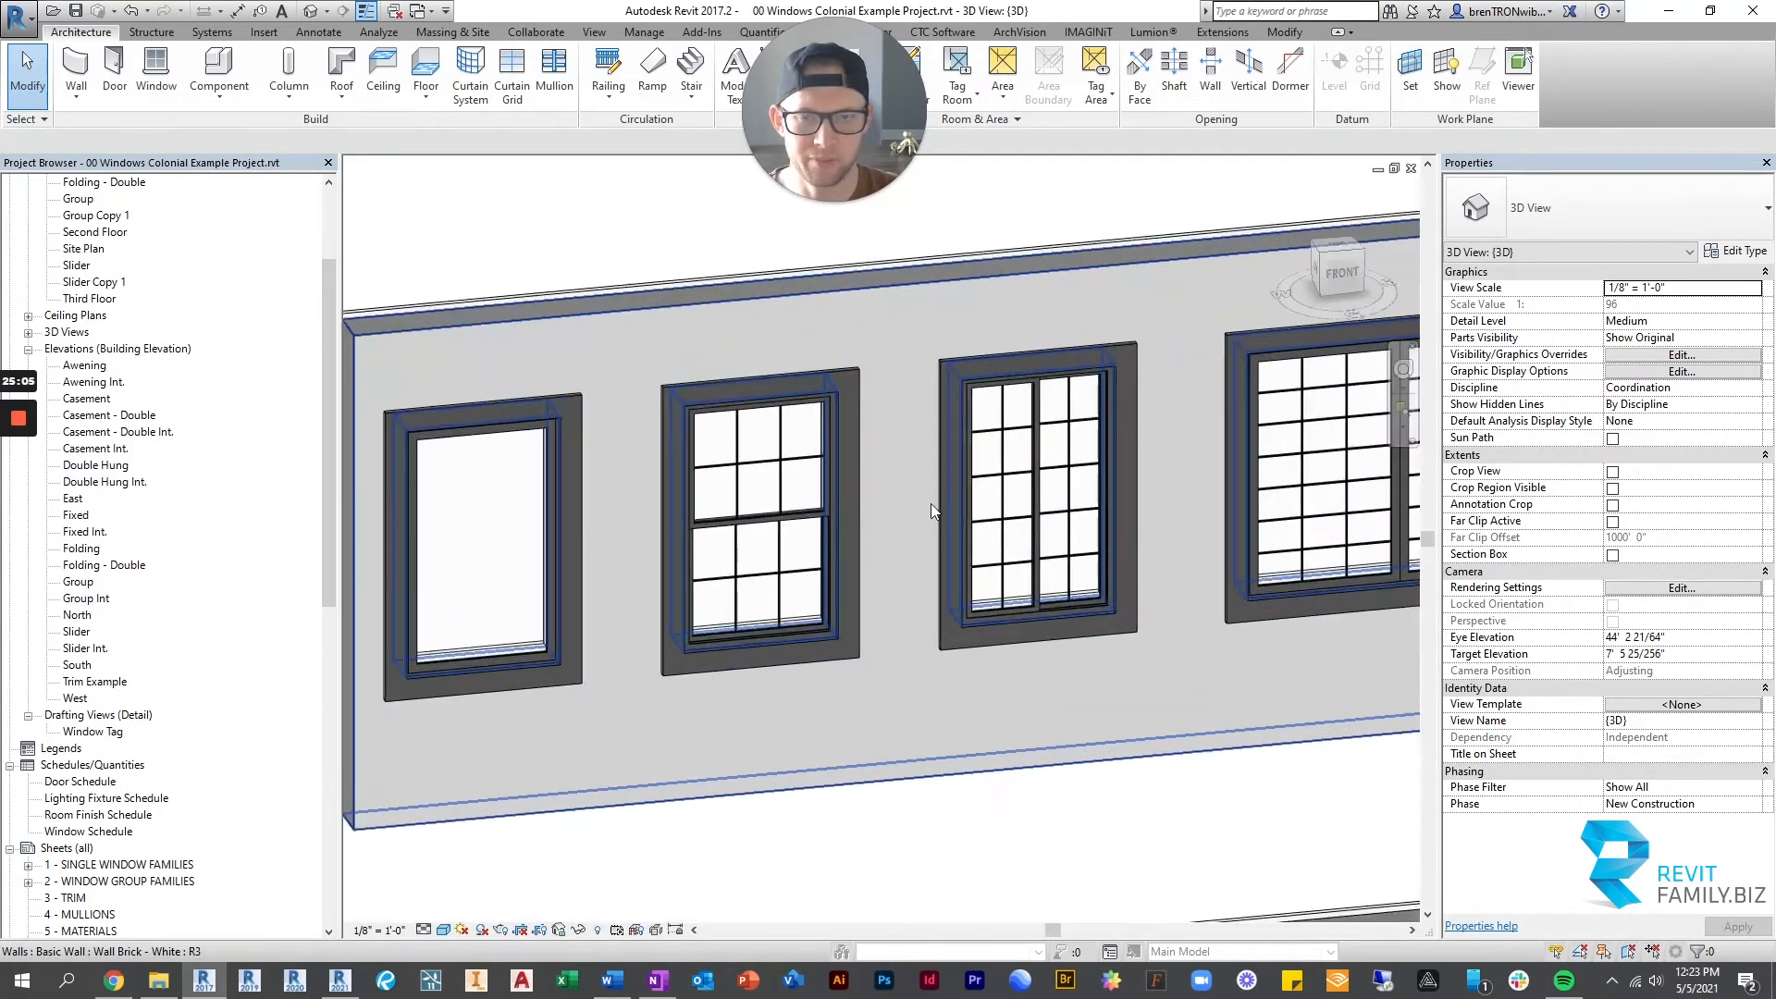
pyautogui.click(707, 394)
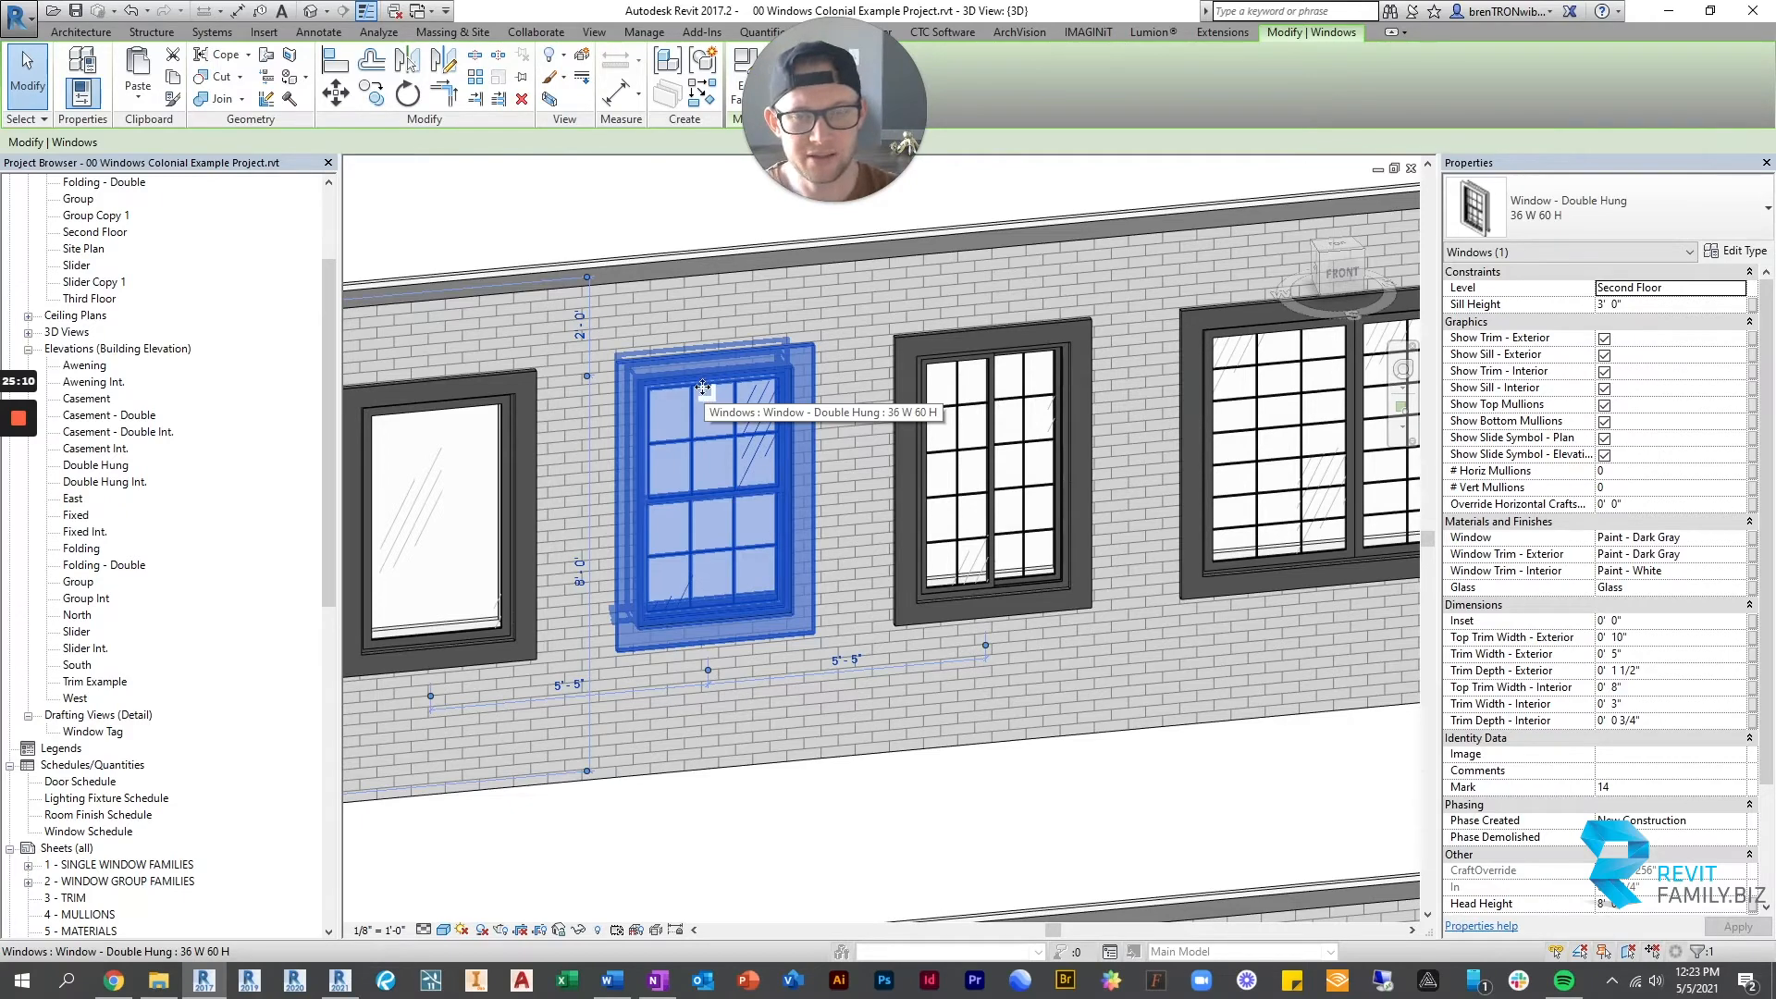
pyautogui.click(531, 202)
# Switch to the Prairie project's 3D view and examine the mullion patterns of the double-hung and slider windows.
pyautogui.hotkey('ctrl', 'Tab')
pyautogui.hotkey('ctrl', 'Tab')
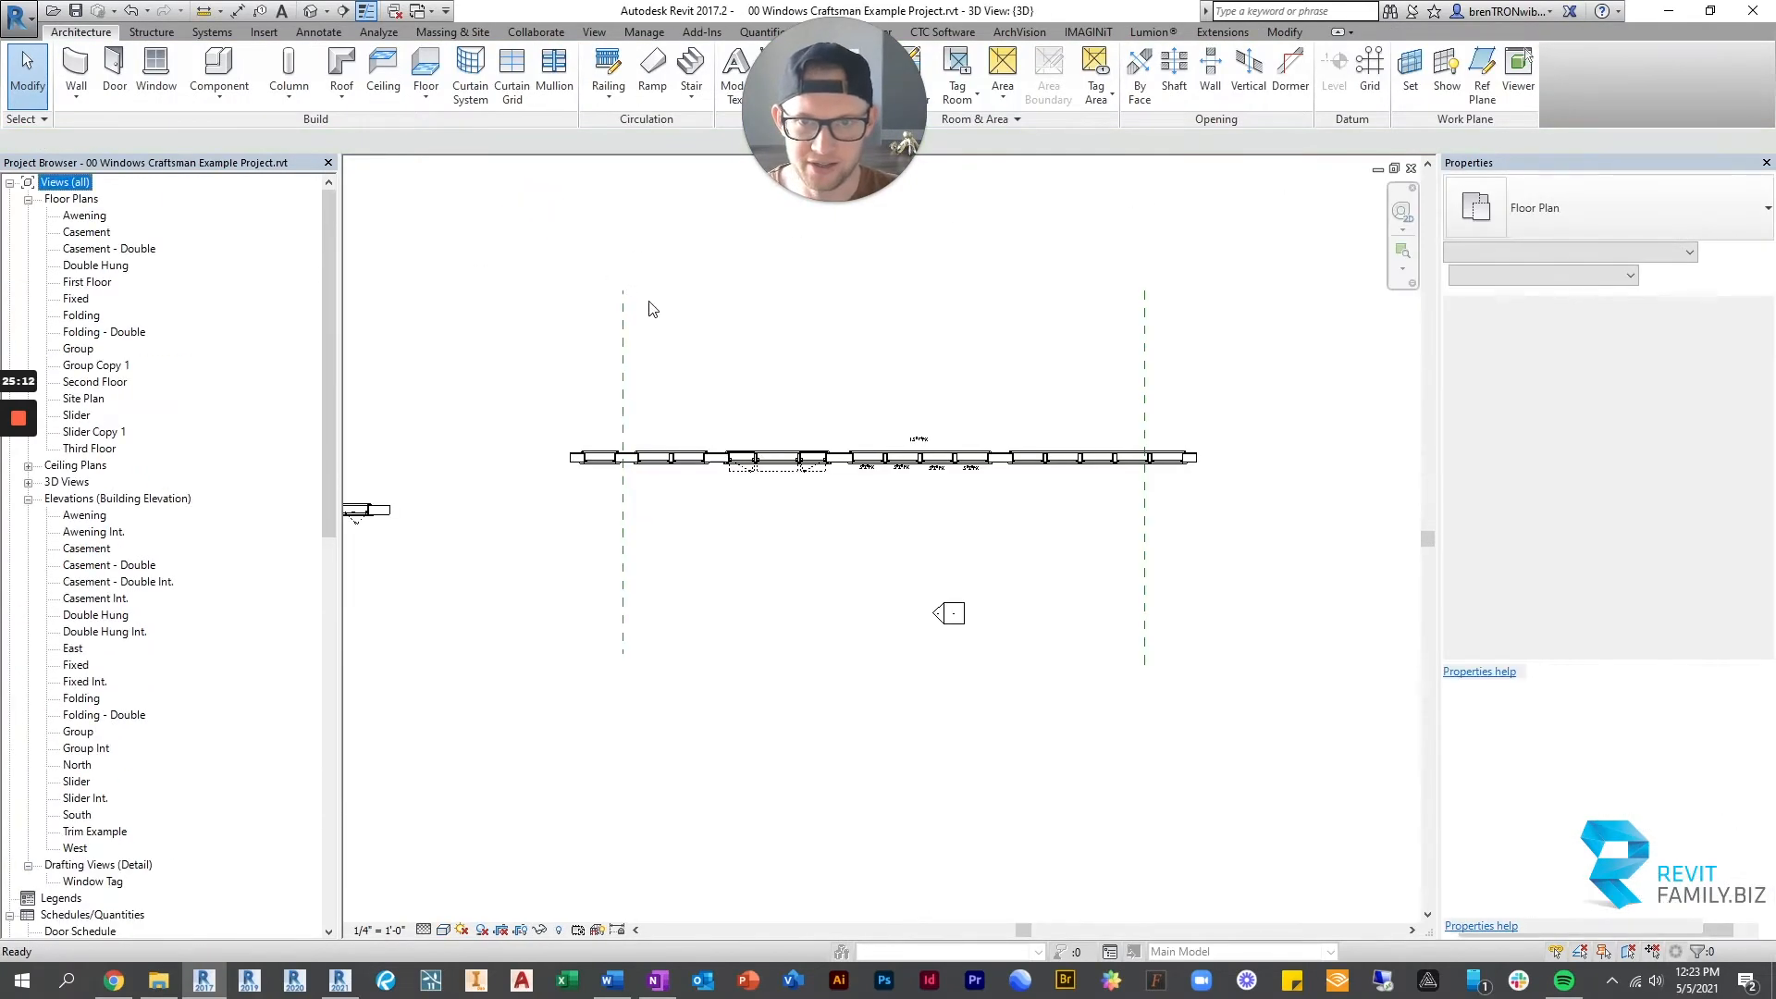
pyautogui.hotkey('ctrl', 'Tab')
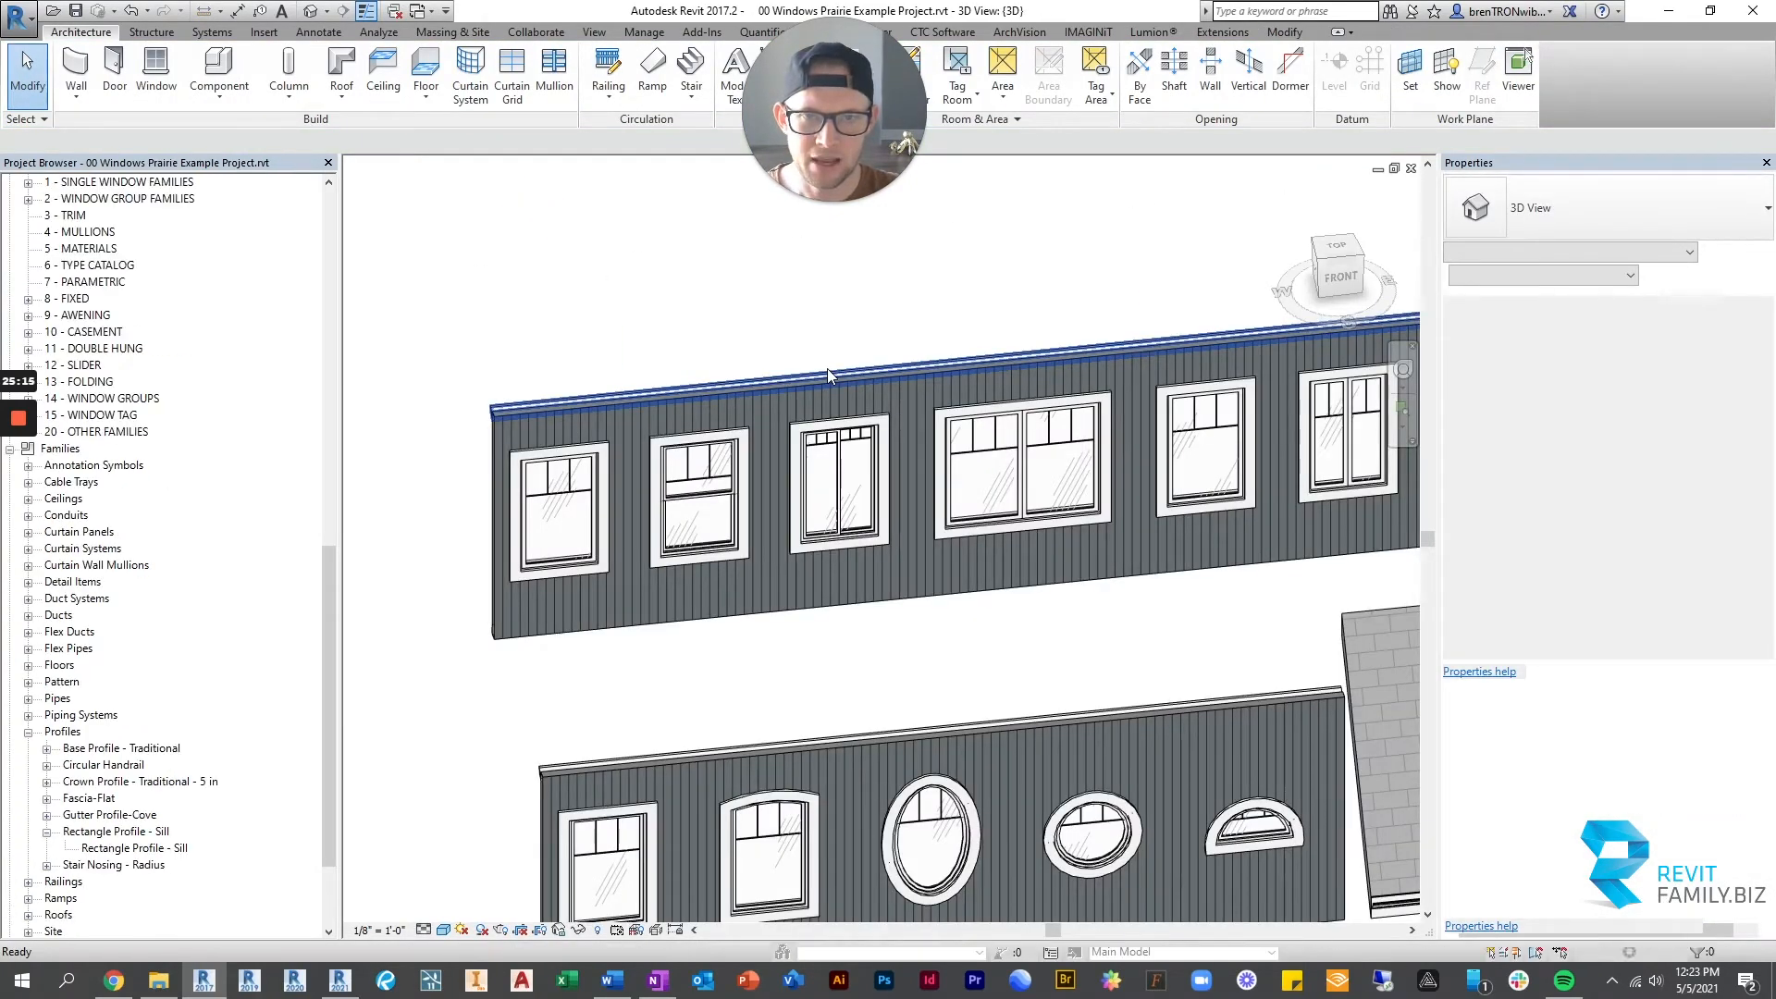
pyautogui.scroll(4, 612, 416)
pyautogui.scroll(3, 613, 416)
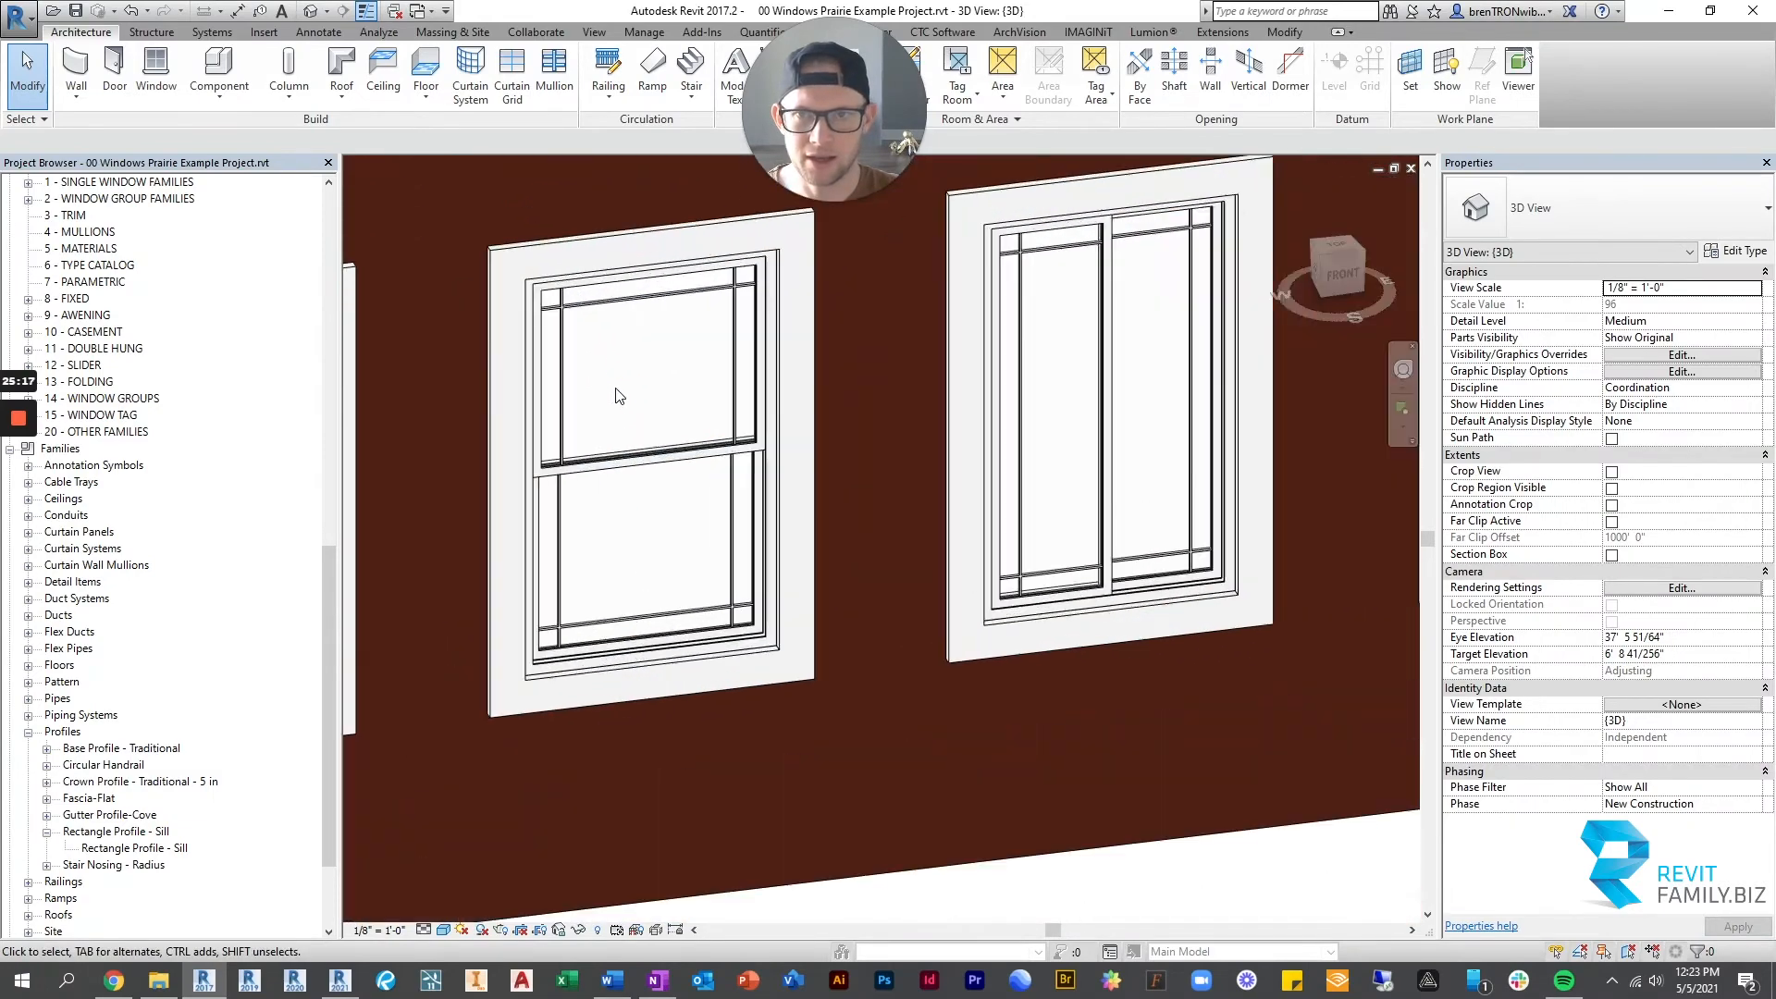
pyautogui.scroll(-3, 884, 438)
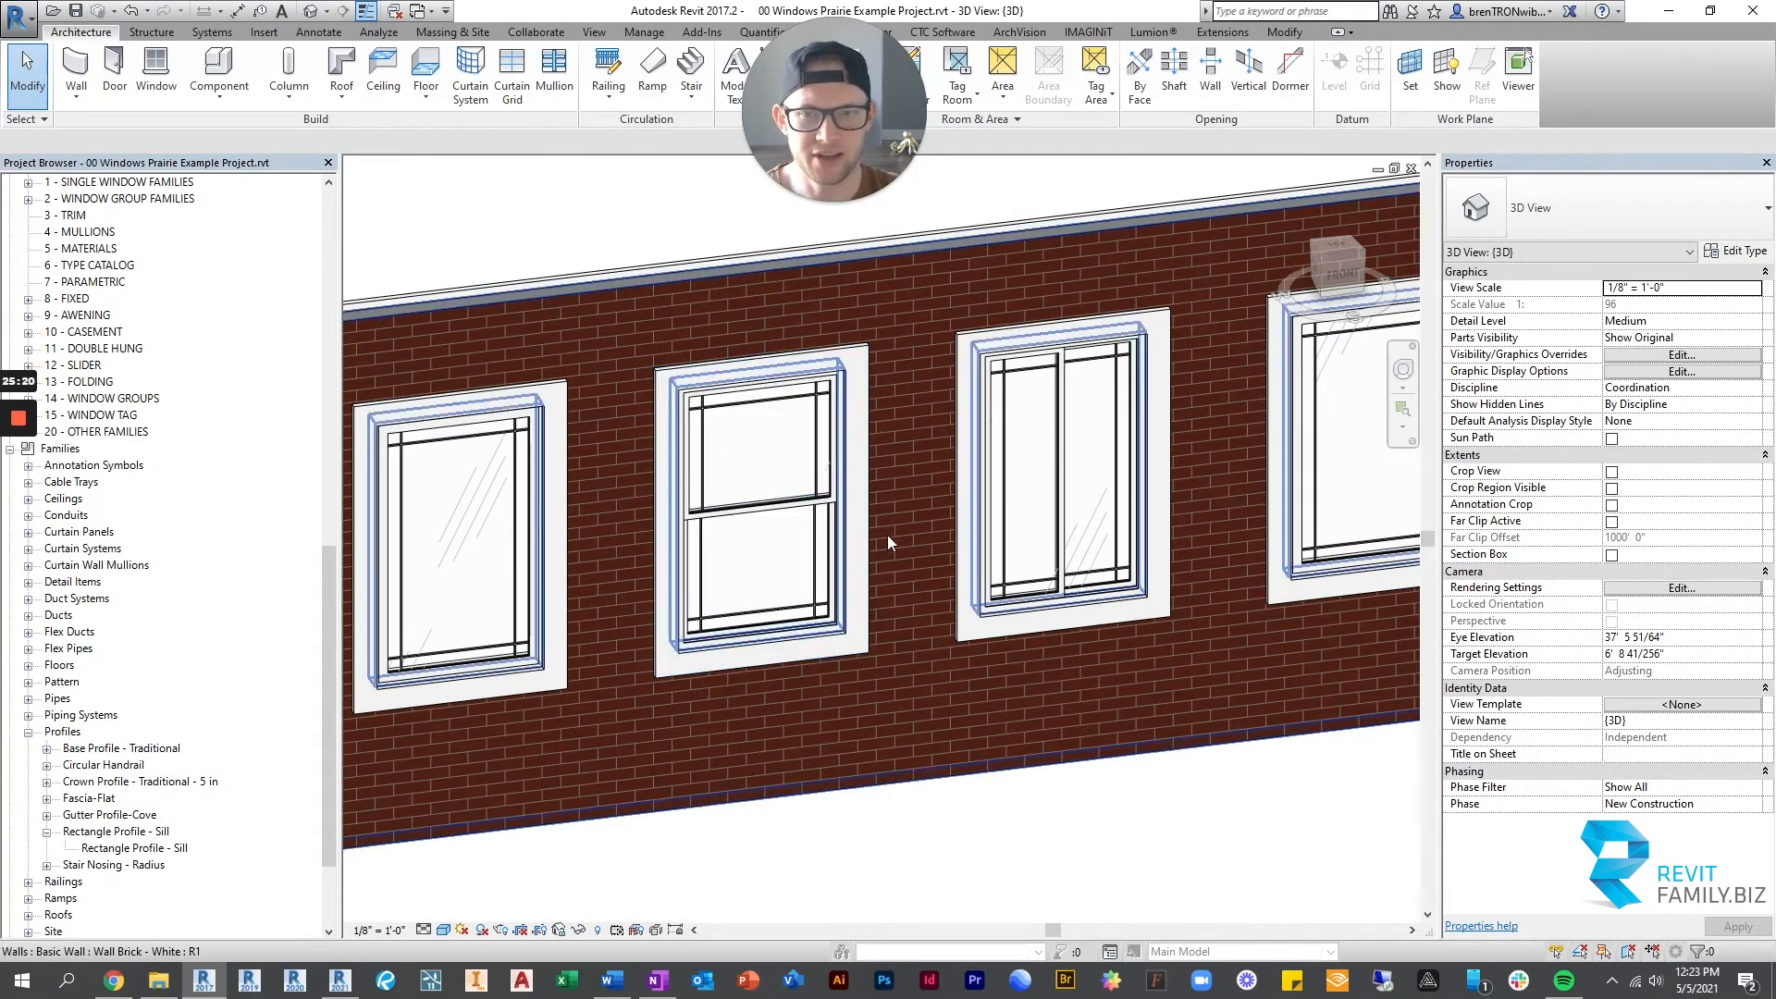
pyautogui.moveTo(886, 534); pyautogui.dragTo(884, 493, button='middle')
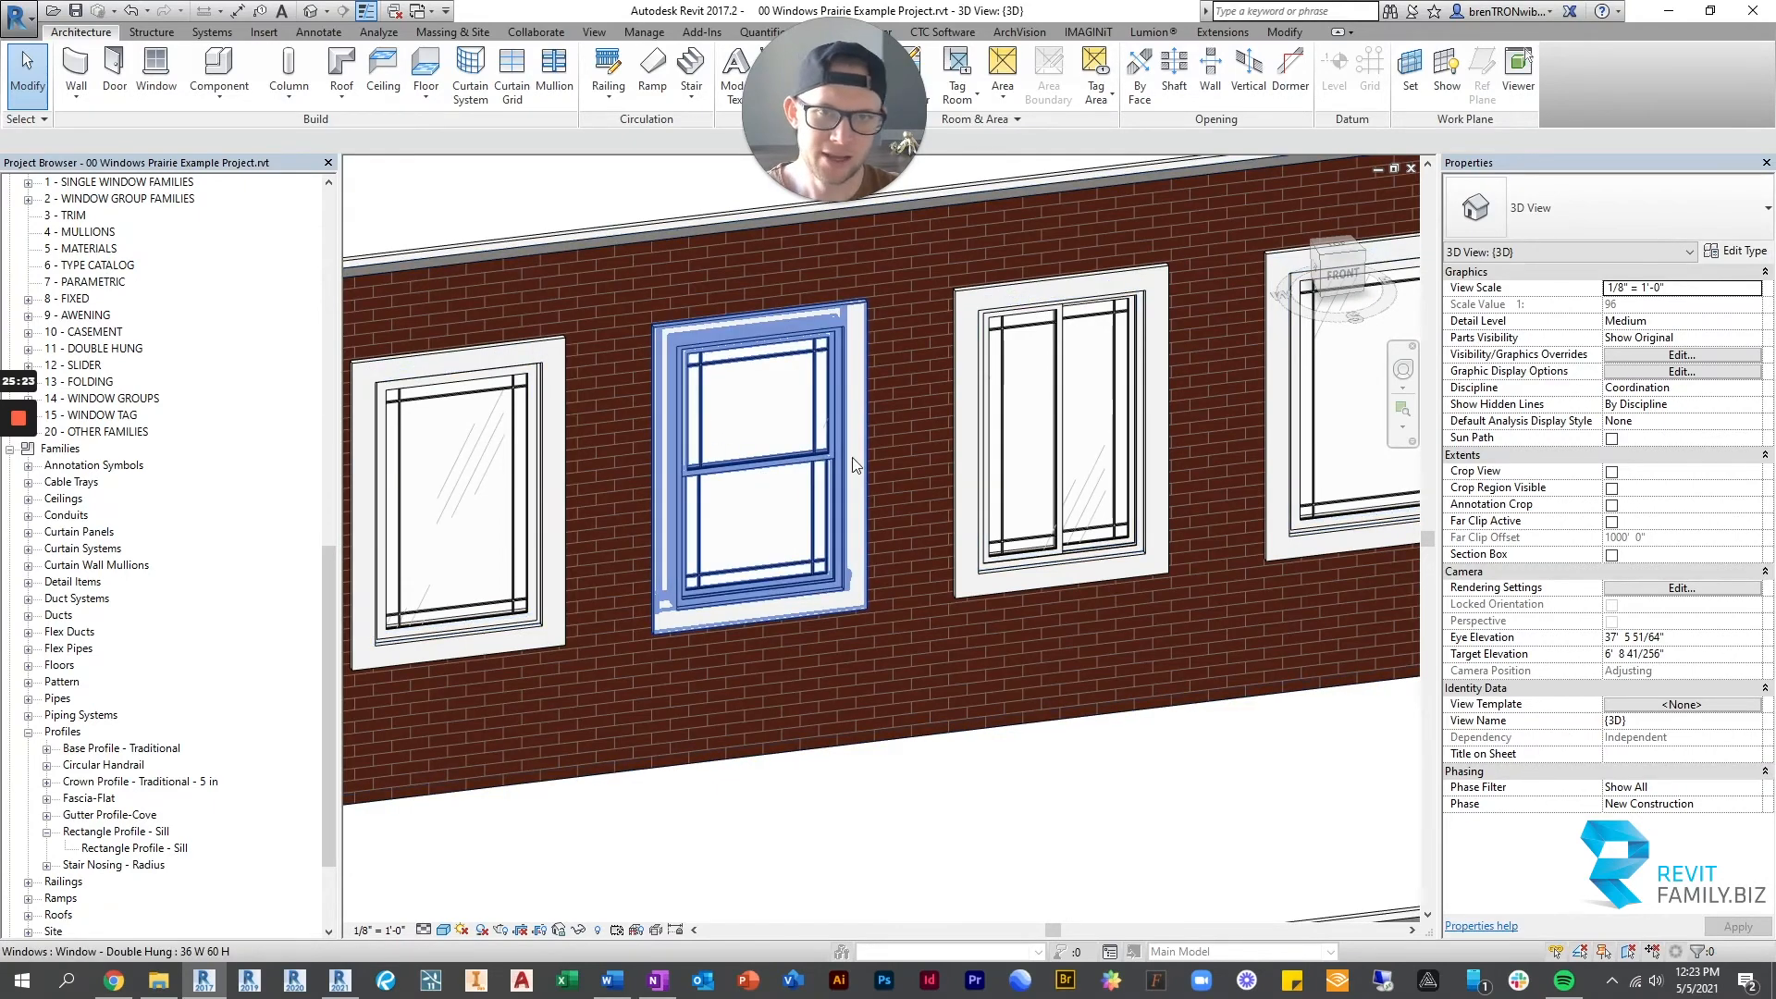
# Inspect the Prairie double-hung window from the front and at an angle.
pyautogui.click(846, 400)
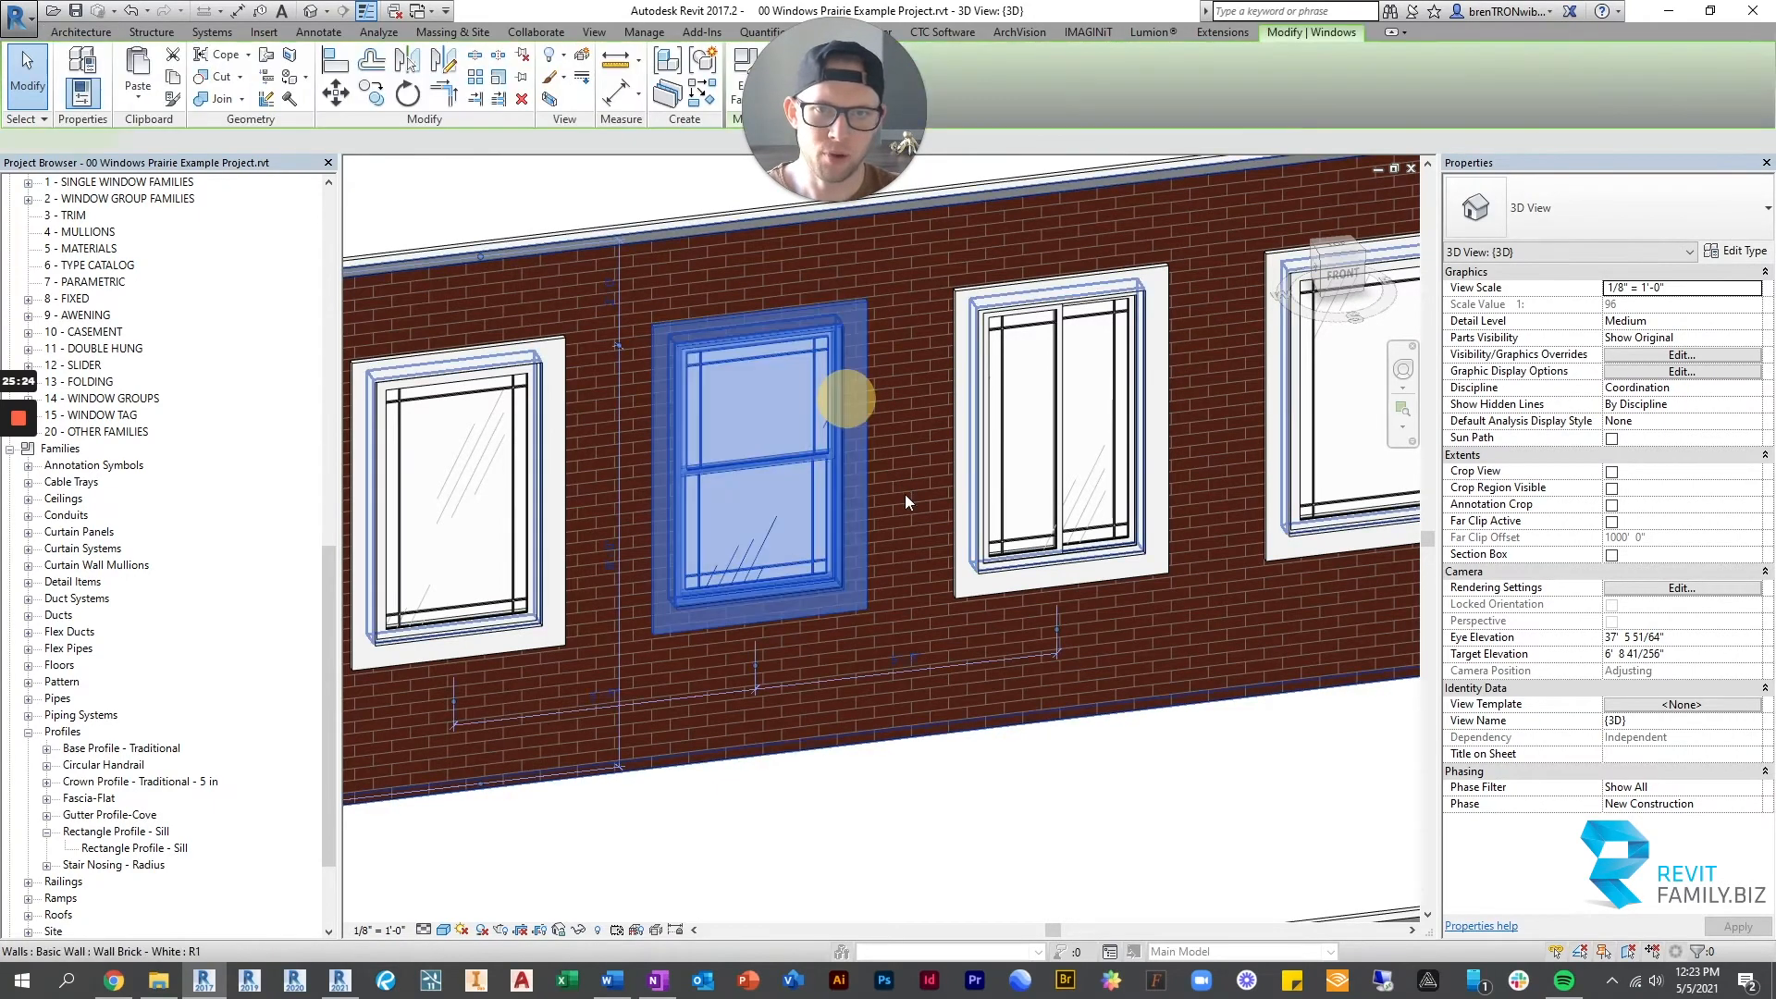
pyautogui.keyDown('shift'); pyautogui.moveTo(905, 494); pyautogui.dragTo(841, 516, button='middle'); pyautogui.keyUp('shift')
pyautogui.click(705, 871)
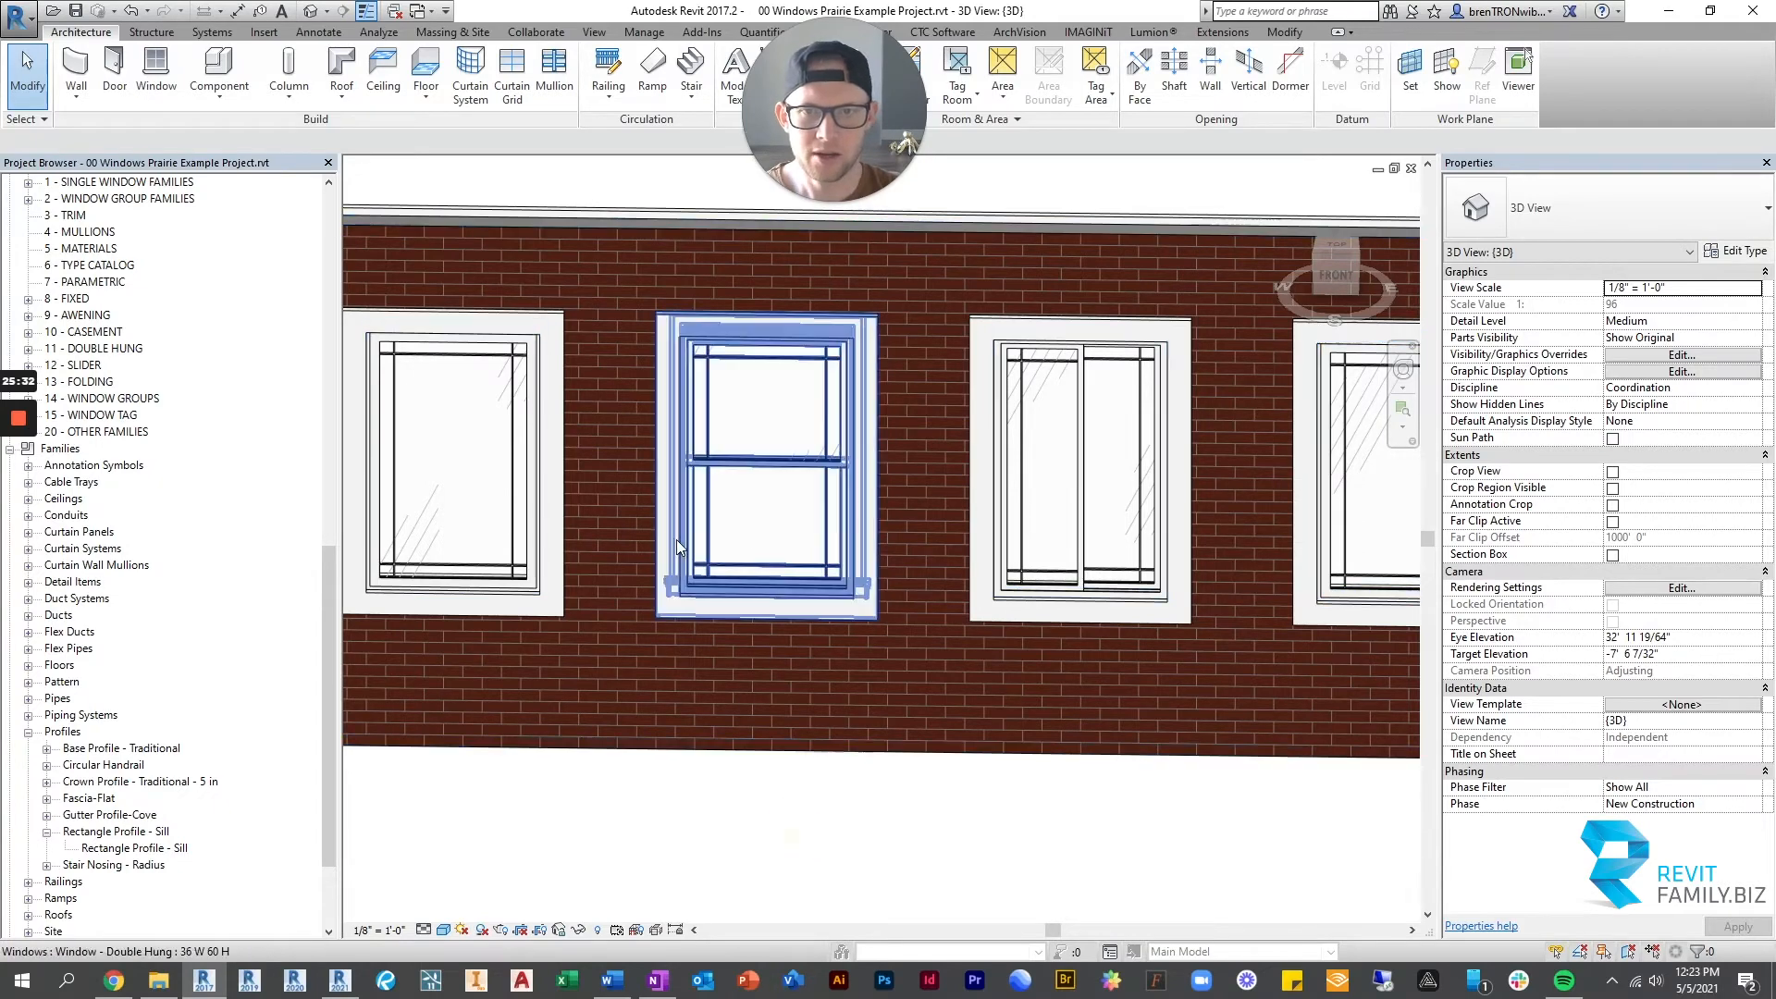
pyautogui.keyDown('shift'); pyautogui.moveTo(676, 540); pyautogui.dragTo(790, 461, button='middle'); pyautogui.keyUp('shift')
# Set the double-hung window type's top and bottom mullion styles to Window Mullions - Prairie.
pyautogui.click(790, 461)
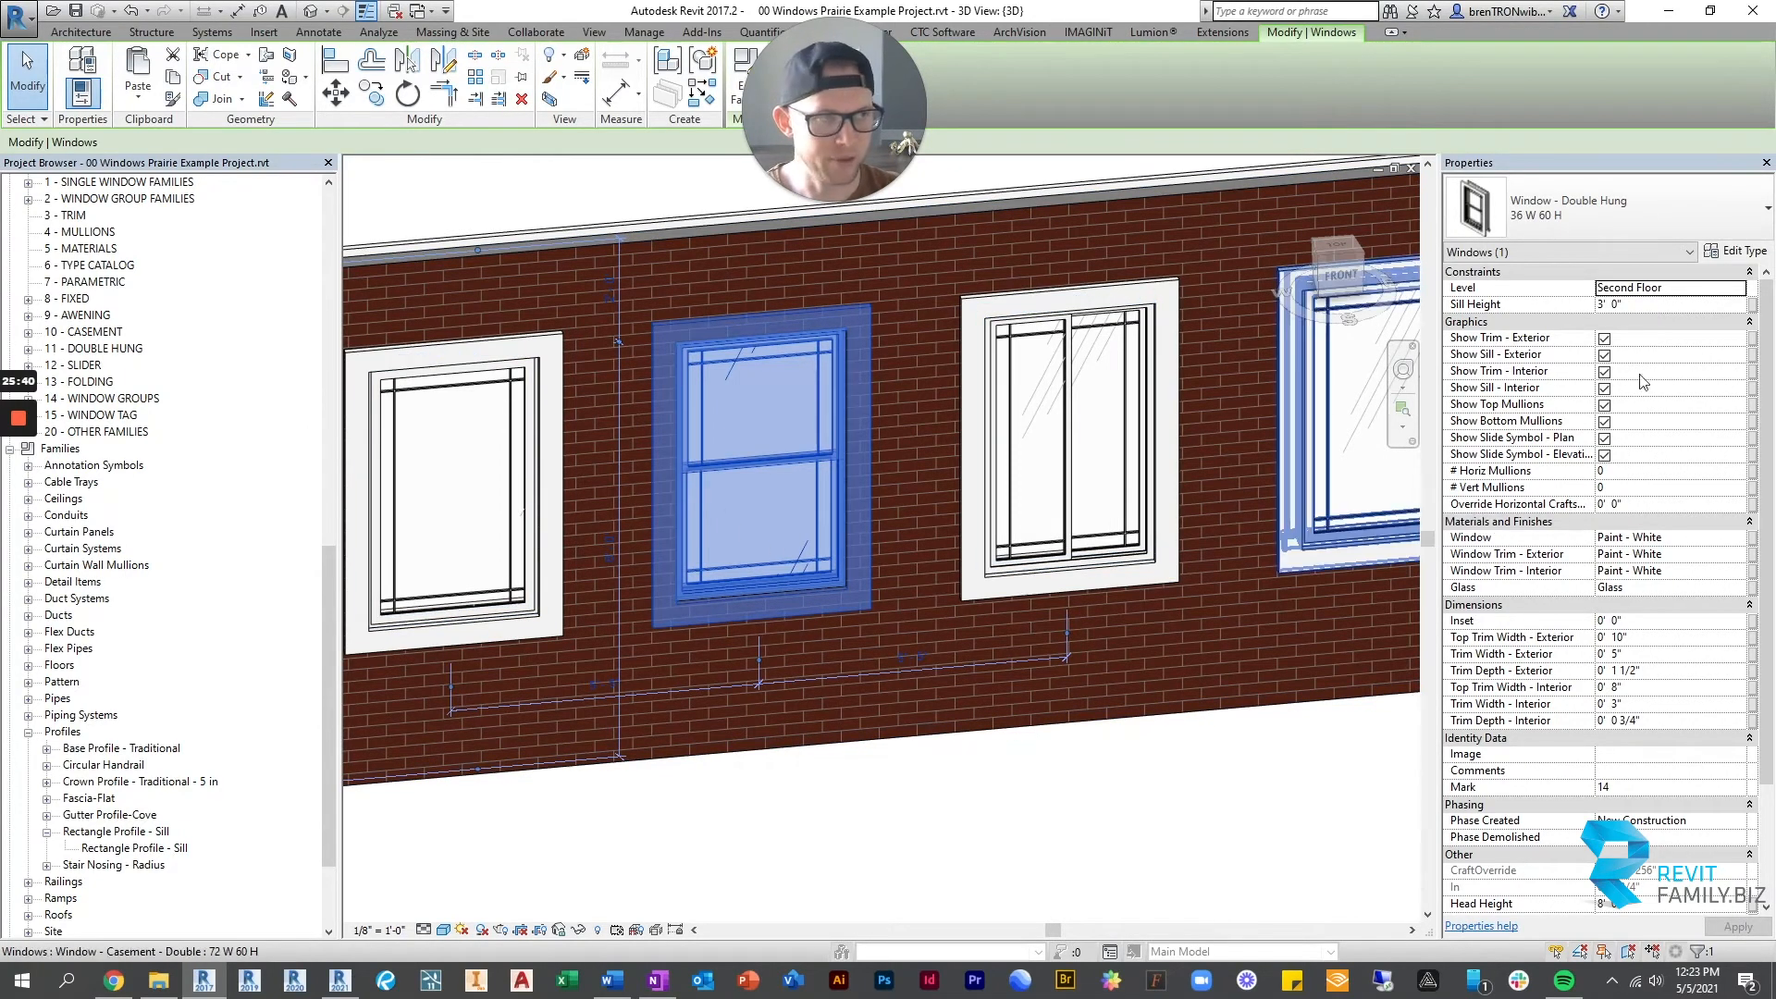
pyautogui.click(1734, 258)
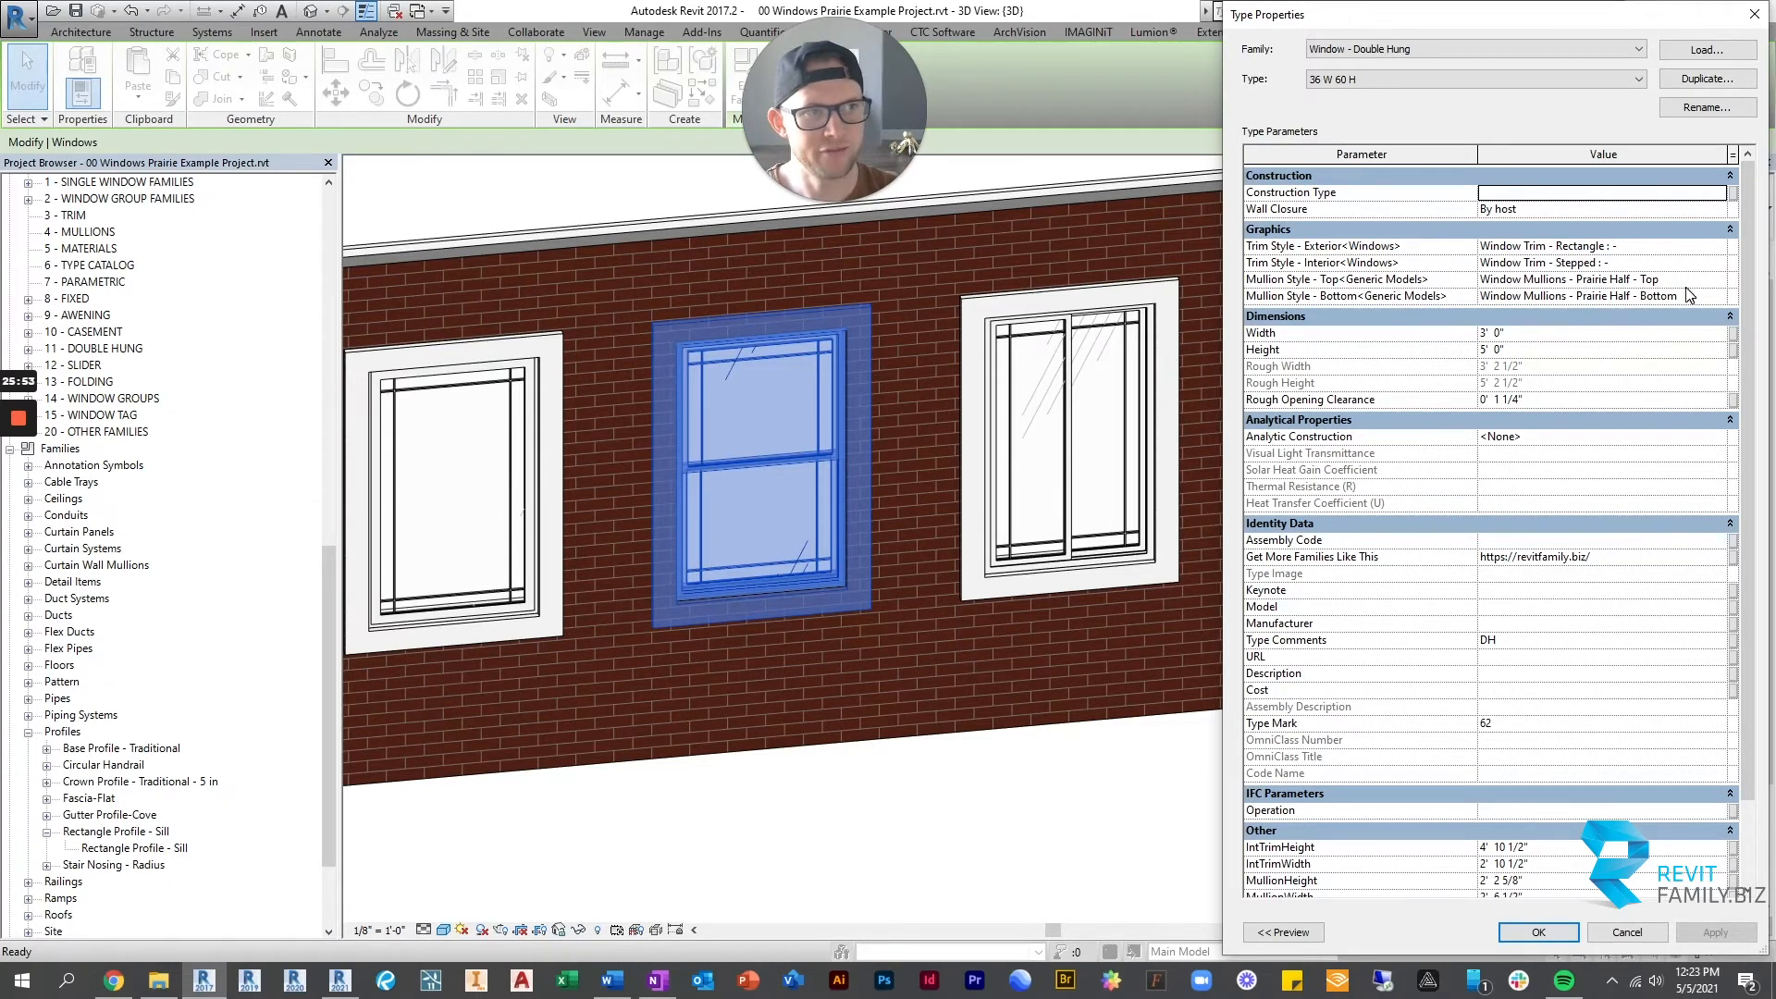
pyautogui.click(1720, 281)
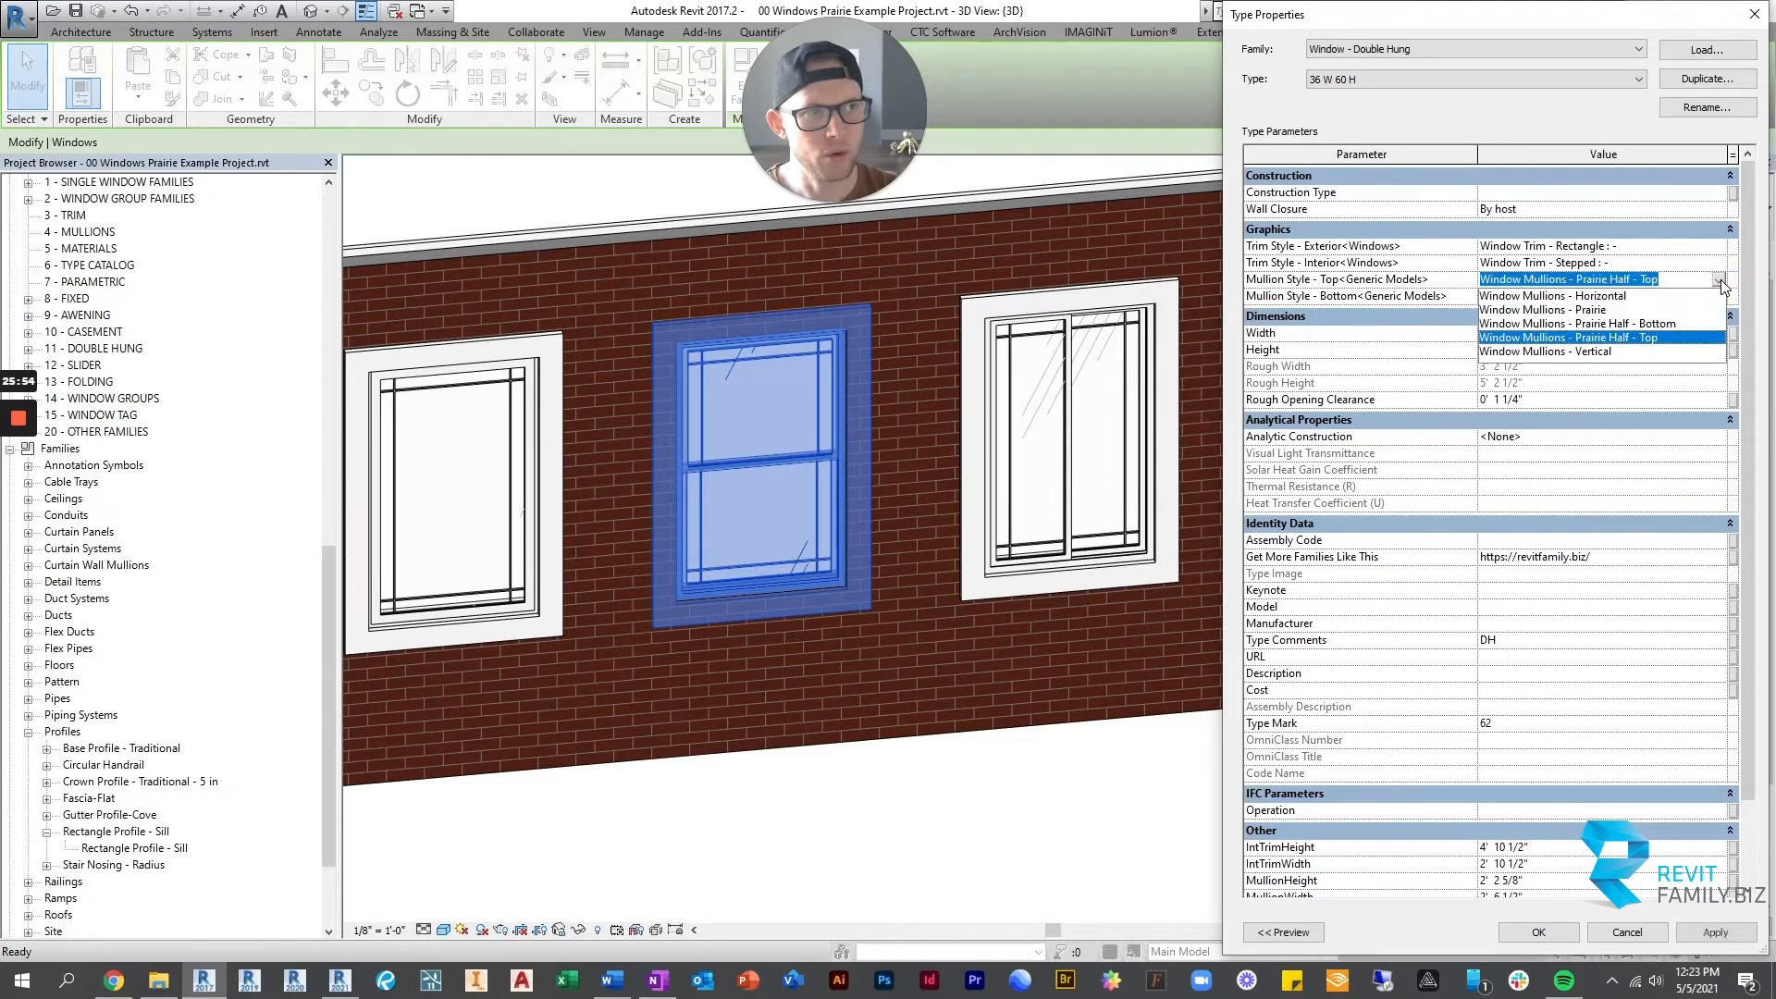
pyautogui.click(1595, 309)
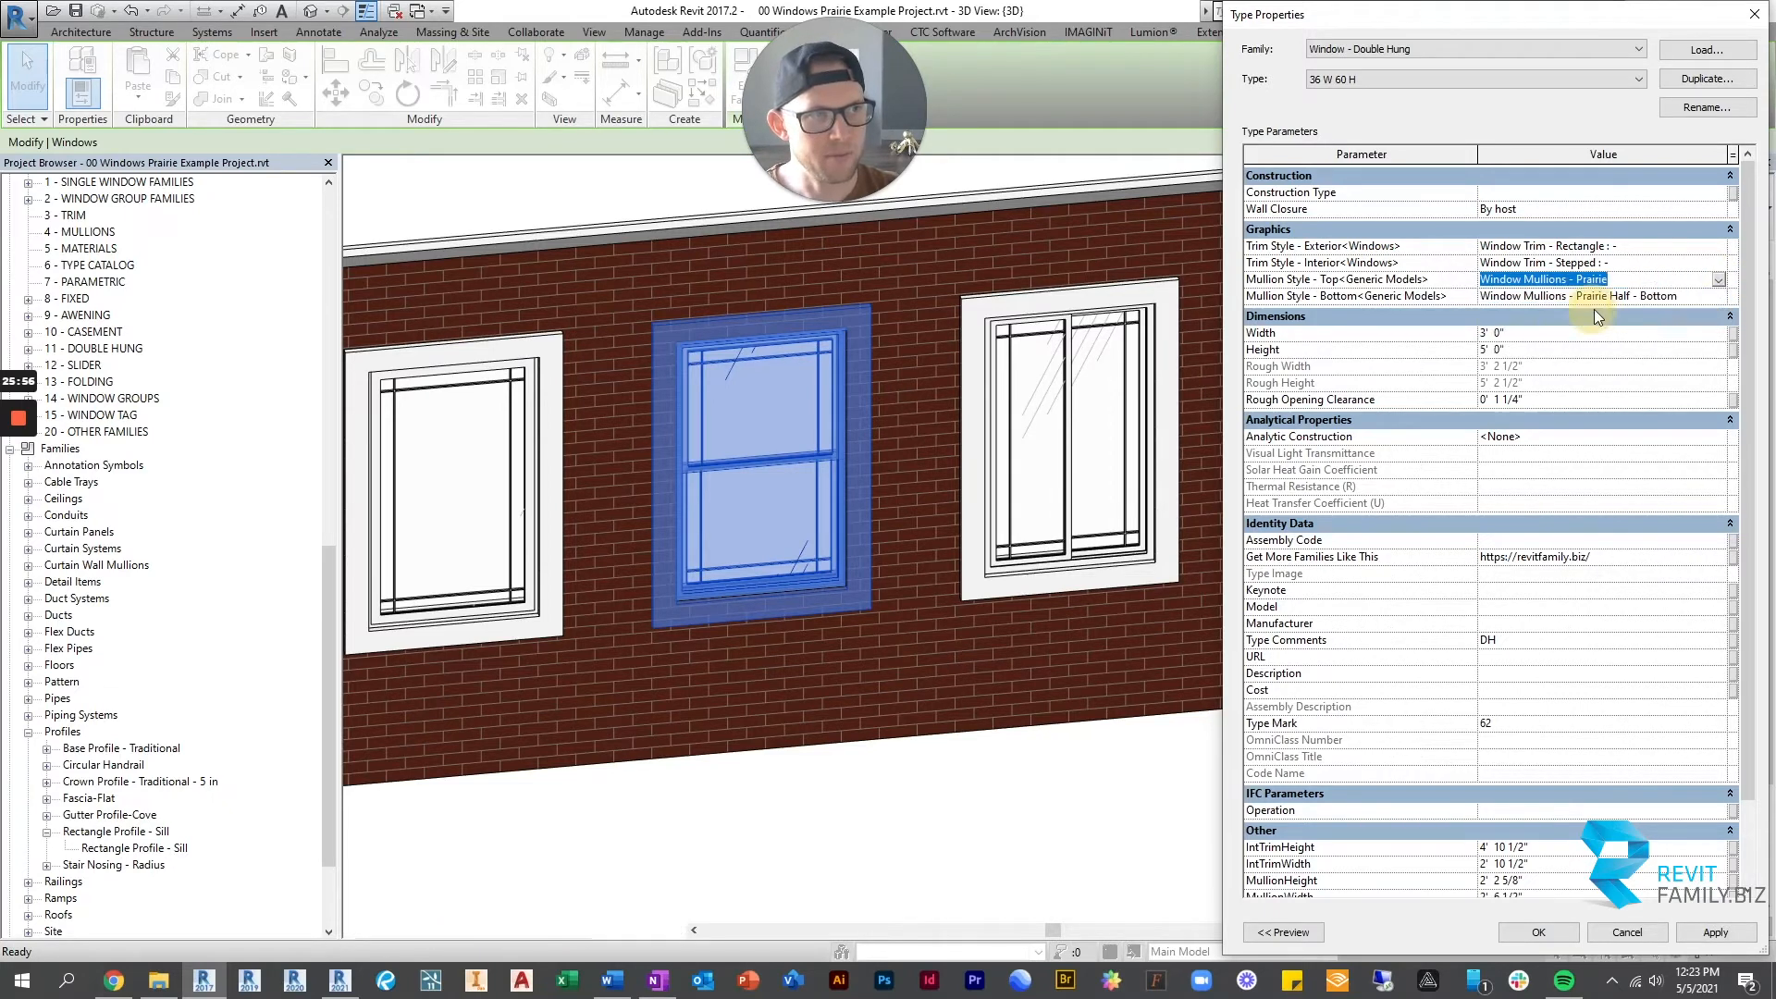
pyautogui.click(1723, 295)
pyautogui.click(1635, 327)
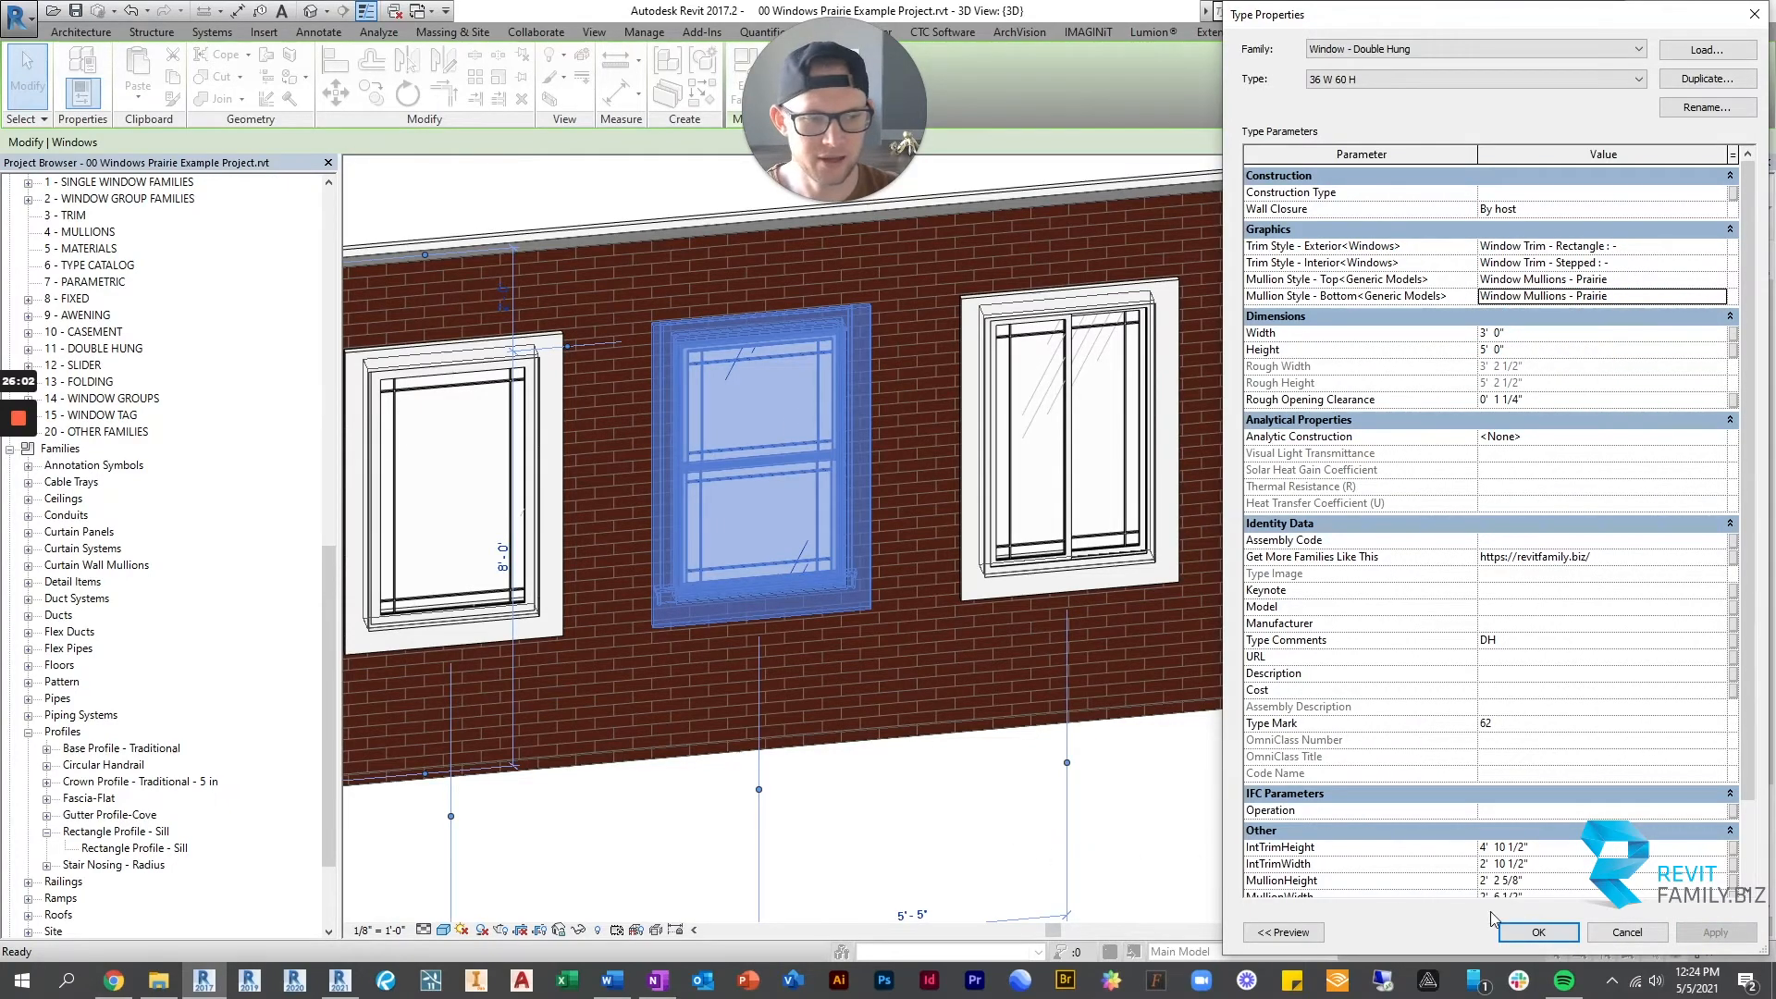
pyautogui.click(1536, 933)
pyautogui.click(937, 805)
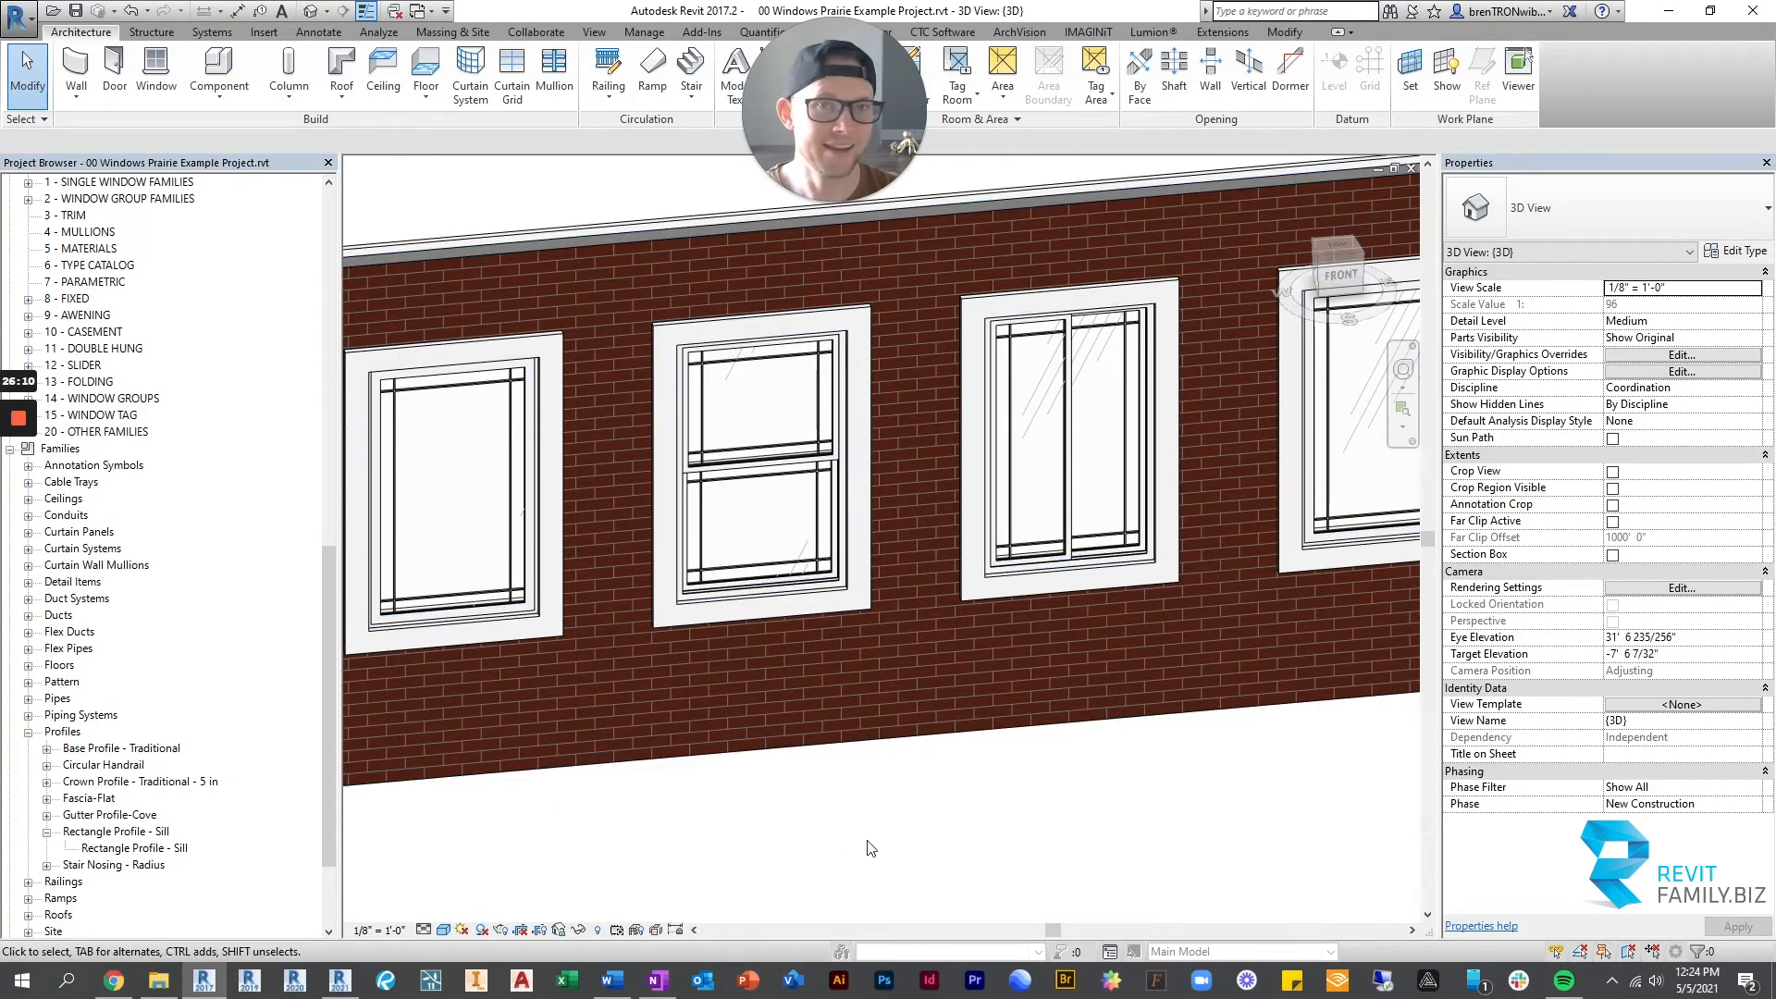
# Review the mullion styles in the double-hung window's type properties and clear the selection.
pyautogui.click(842, 326)
pyautogui.click(1736, 251)
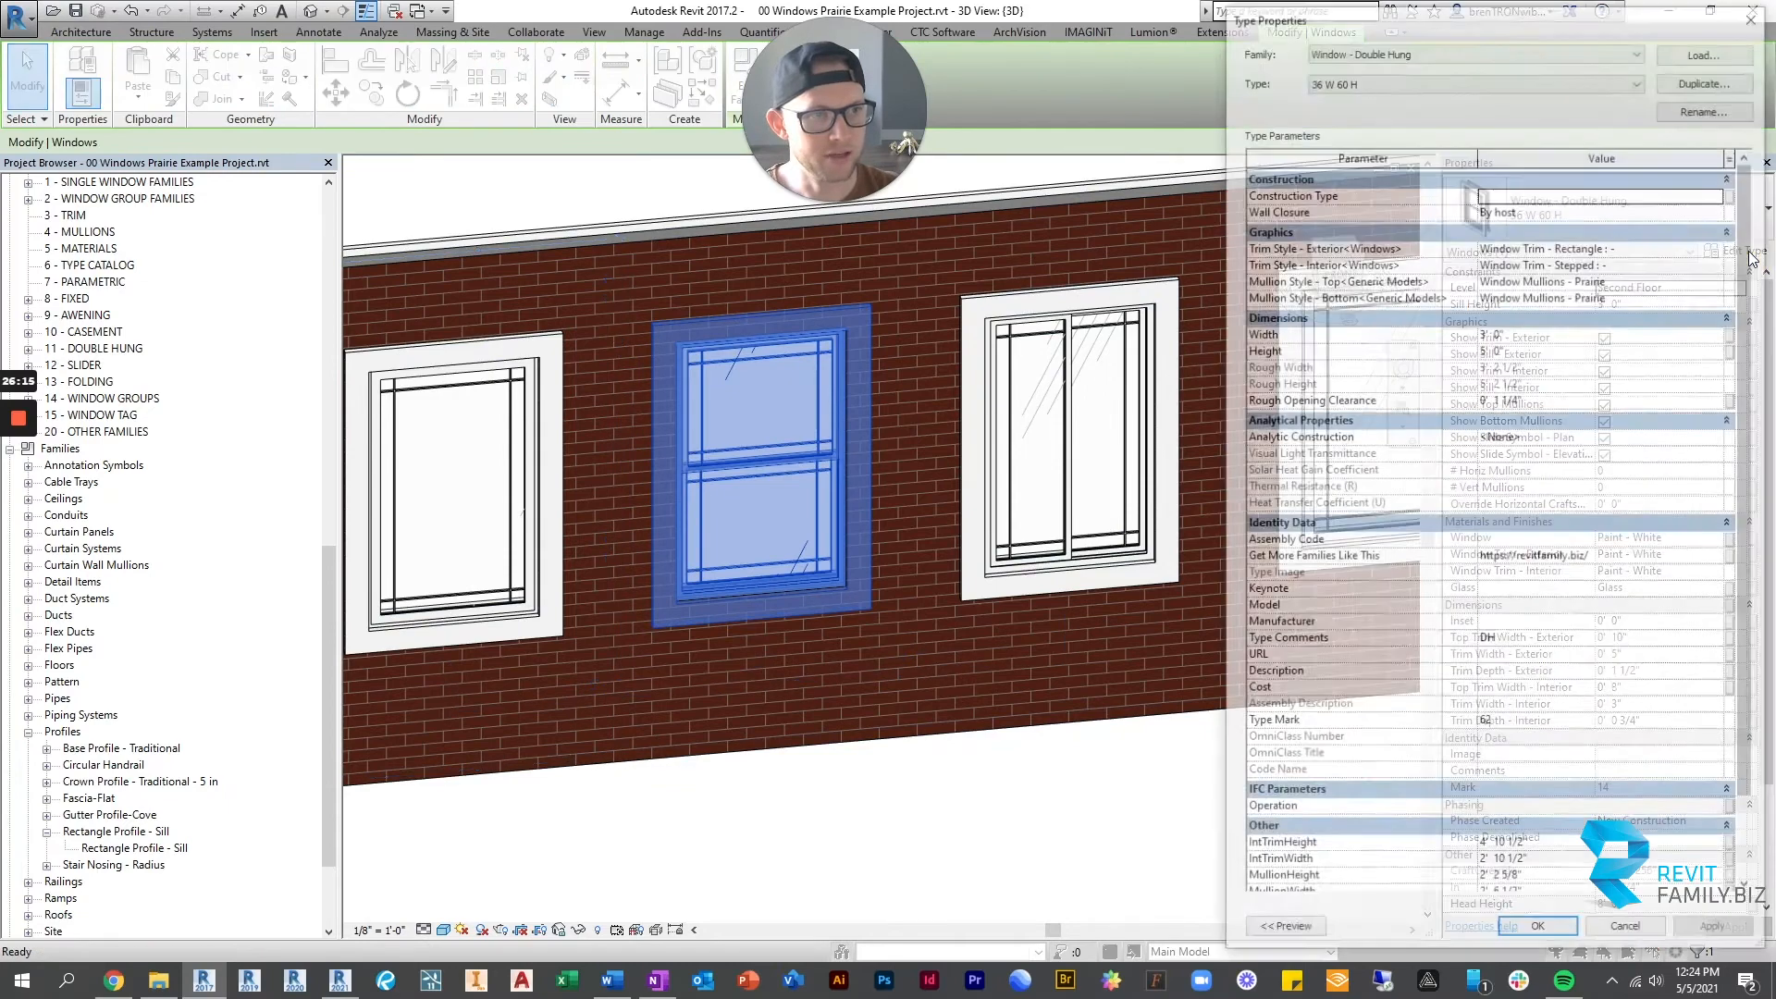
pyautogui.click(1753, 14)
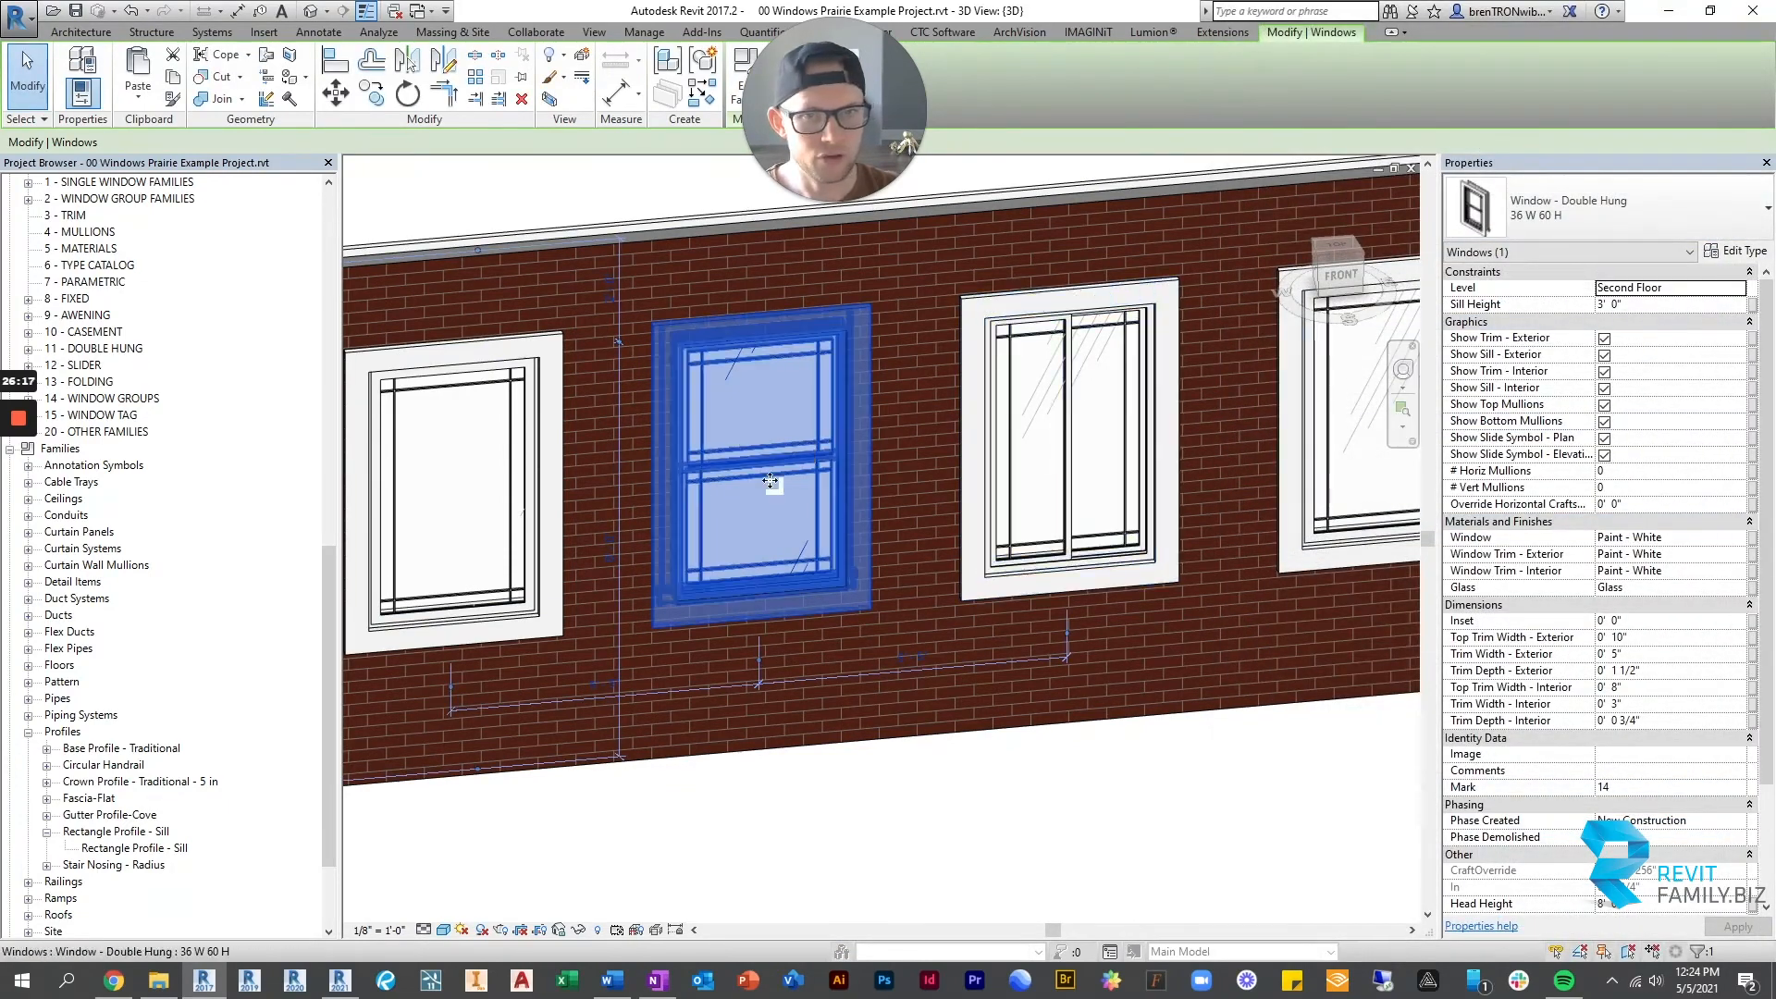
pyautogui.click(908, 807)
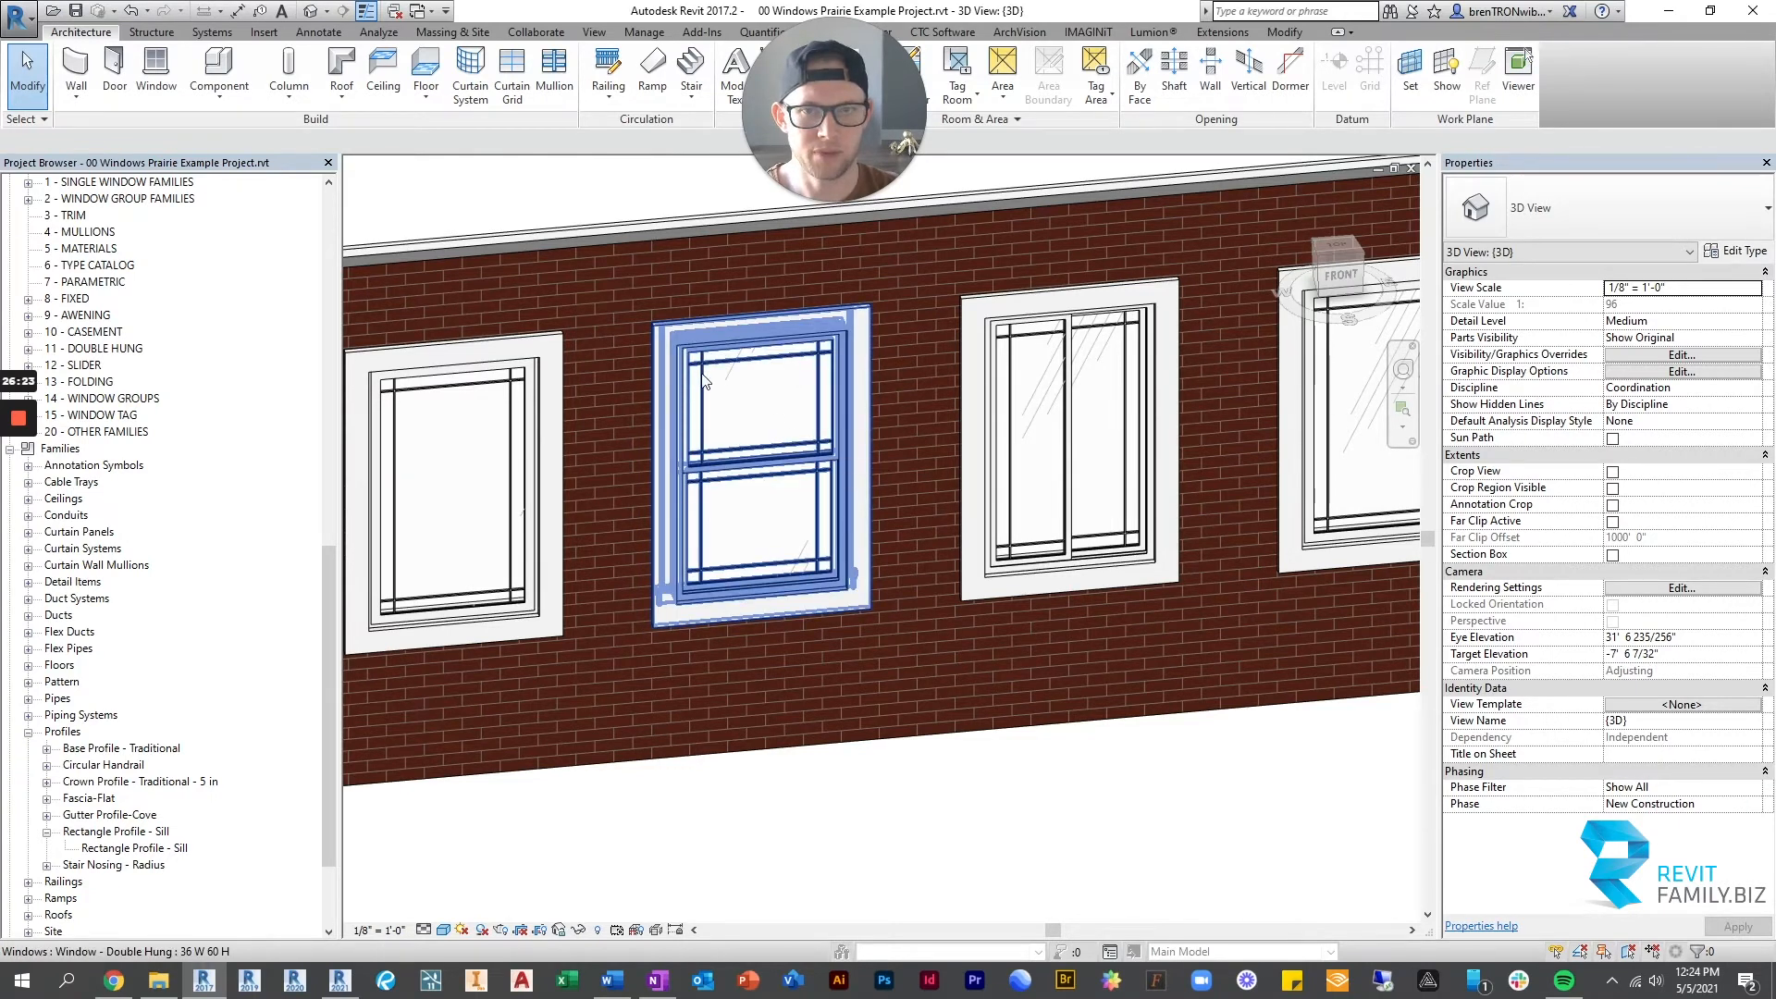
# Turn off Show Bottom Mullions for the Prairie double-hung window.
pyautogui.click(850, 495)
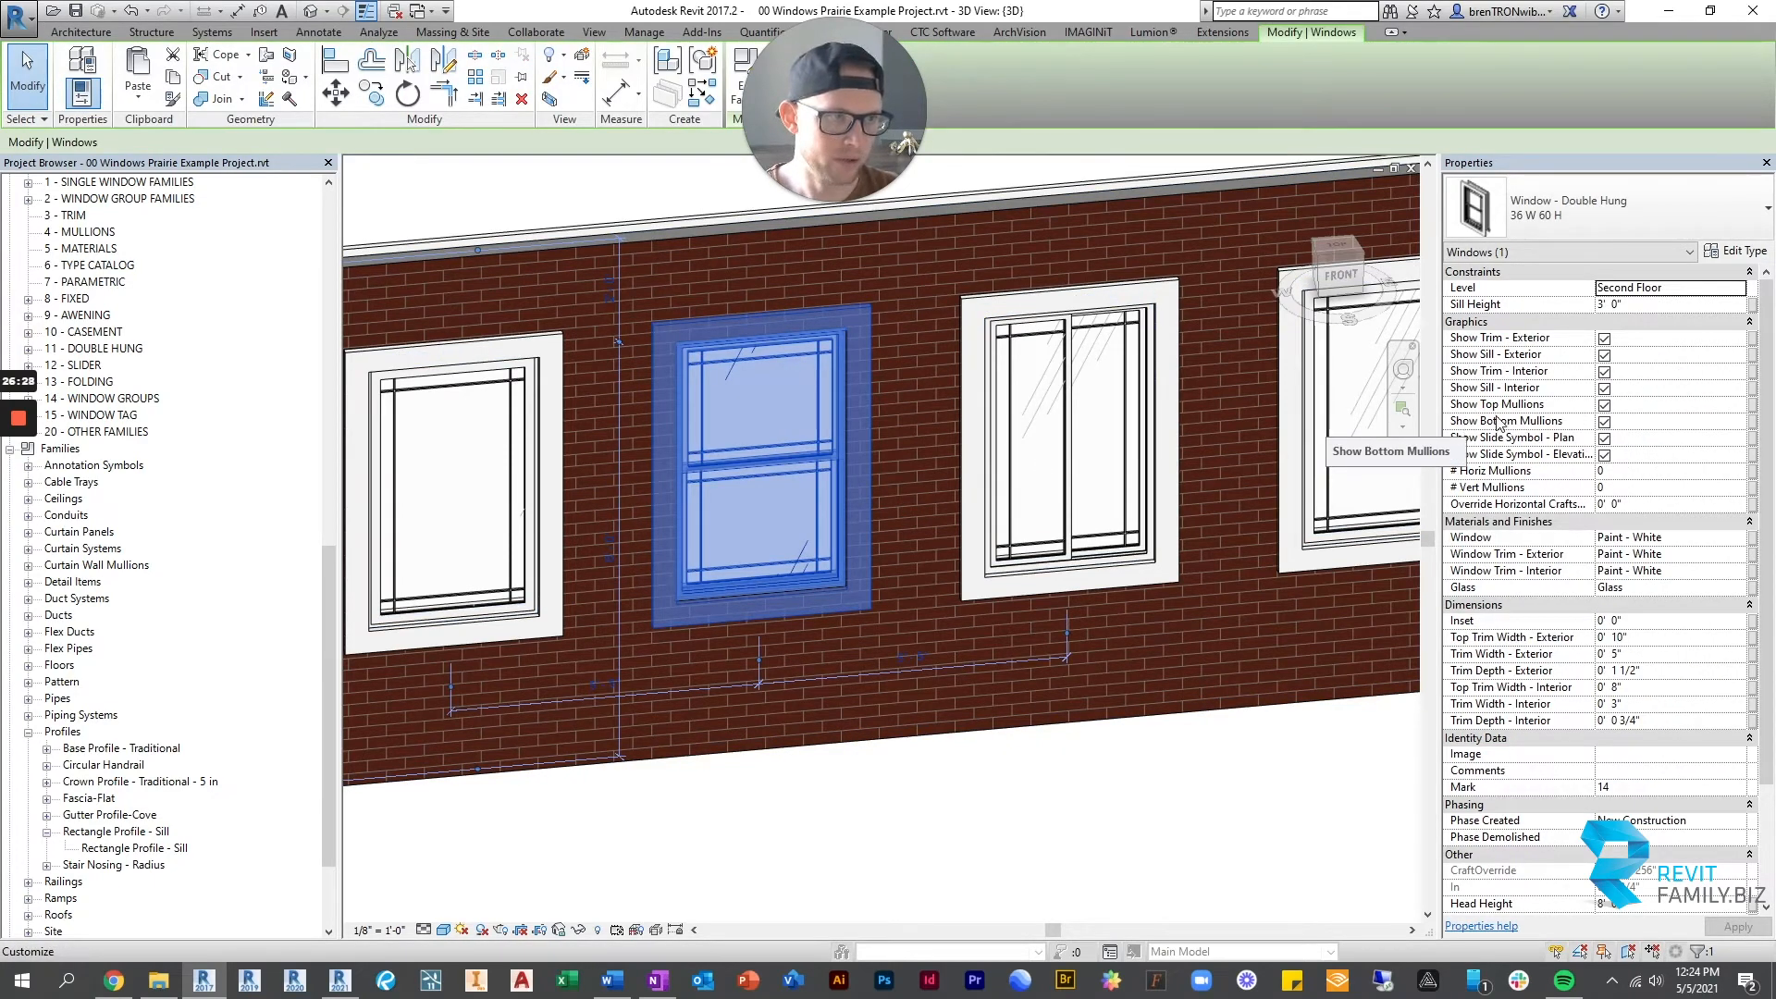
pyautogui.click(1605, 423)
pyautogui.click(991, 776)
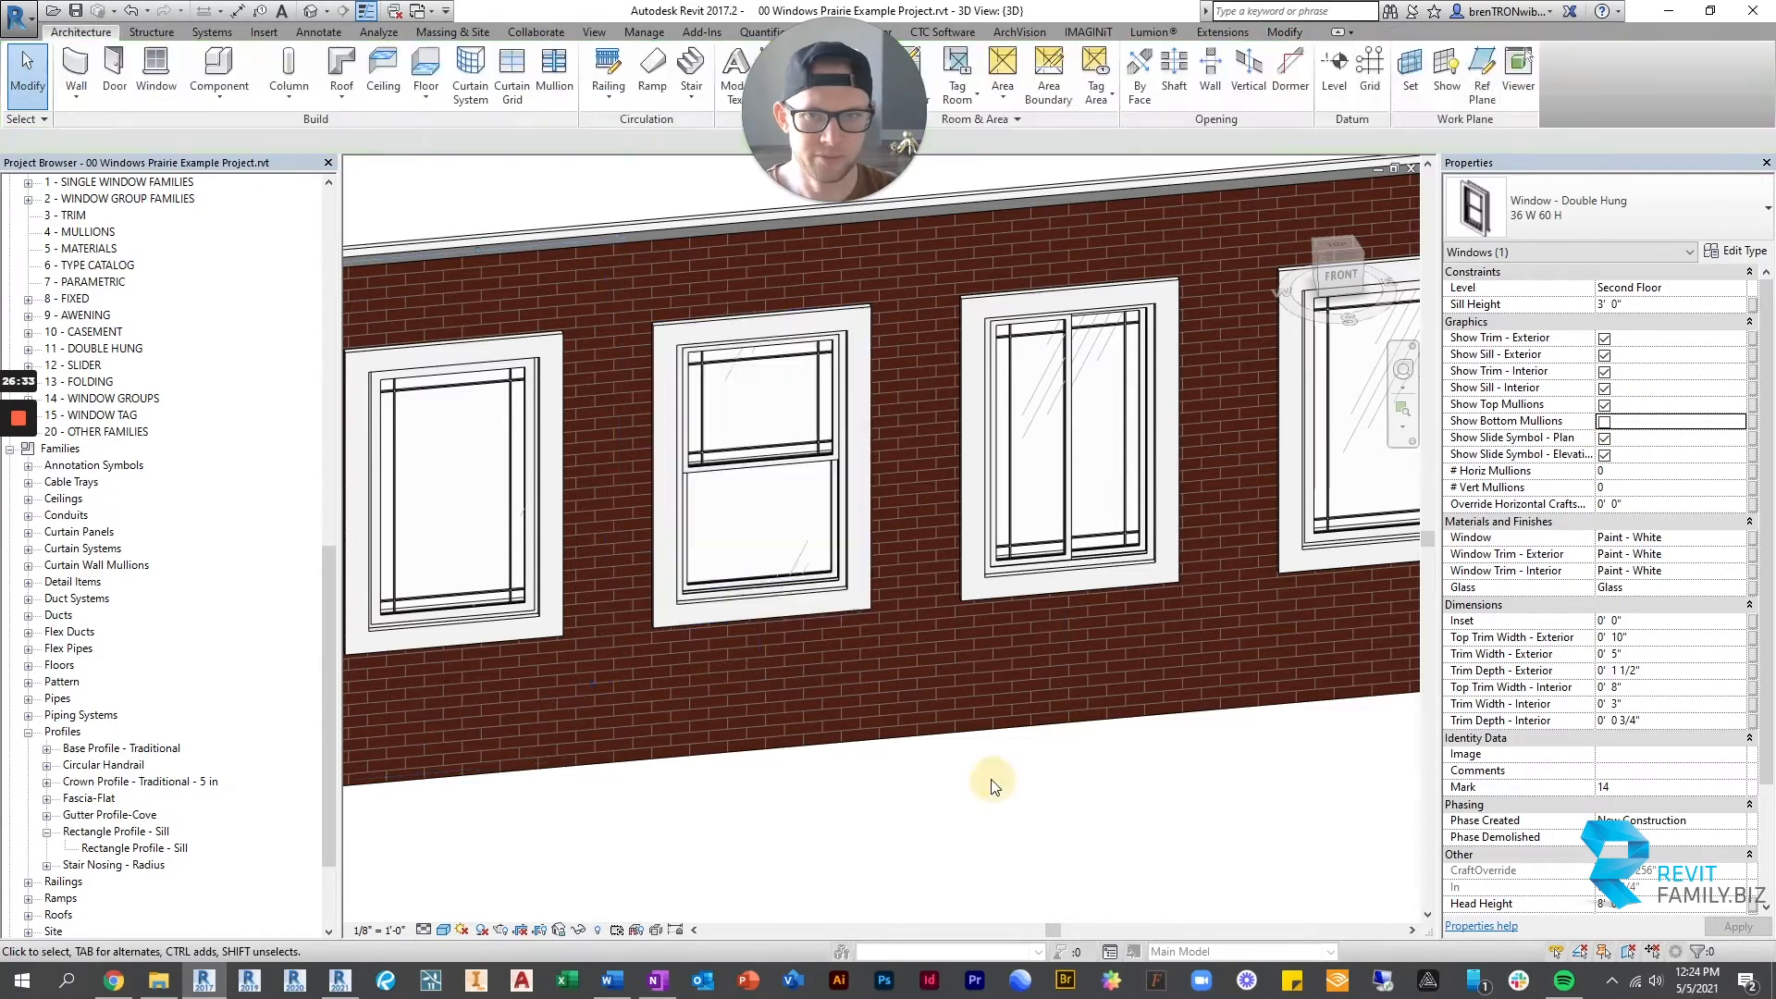
# Inspect the Prairie slider window from an angle and clear the selection.
pyautogui.scroll(-2, 871, 705)
pyautogui.keyDown('shift'); pyautogui.moveTo(868, 574); pyautogui.dragTo(757, 416, button='middle'); pyautogui.keyUp('shift')
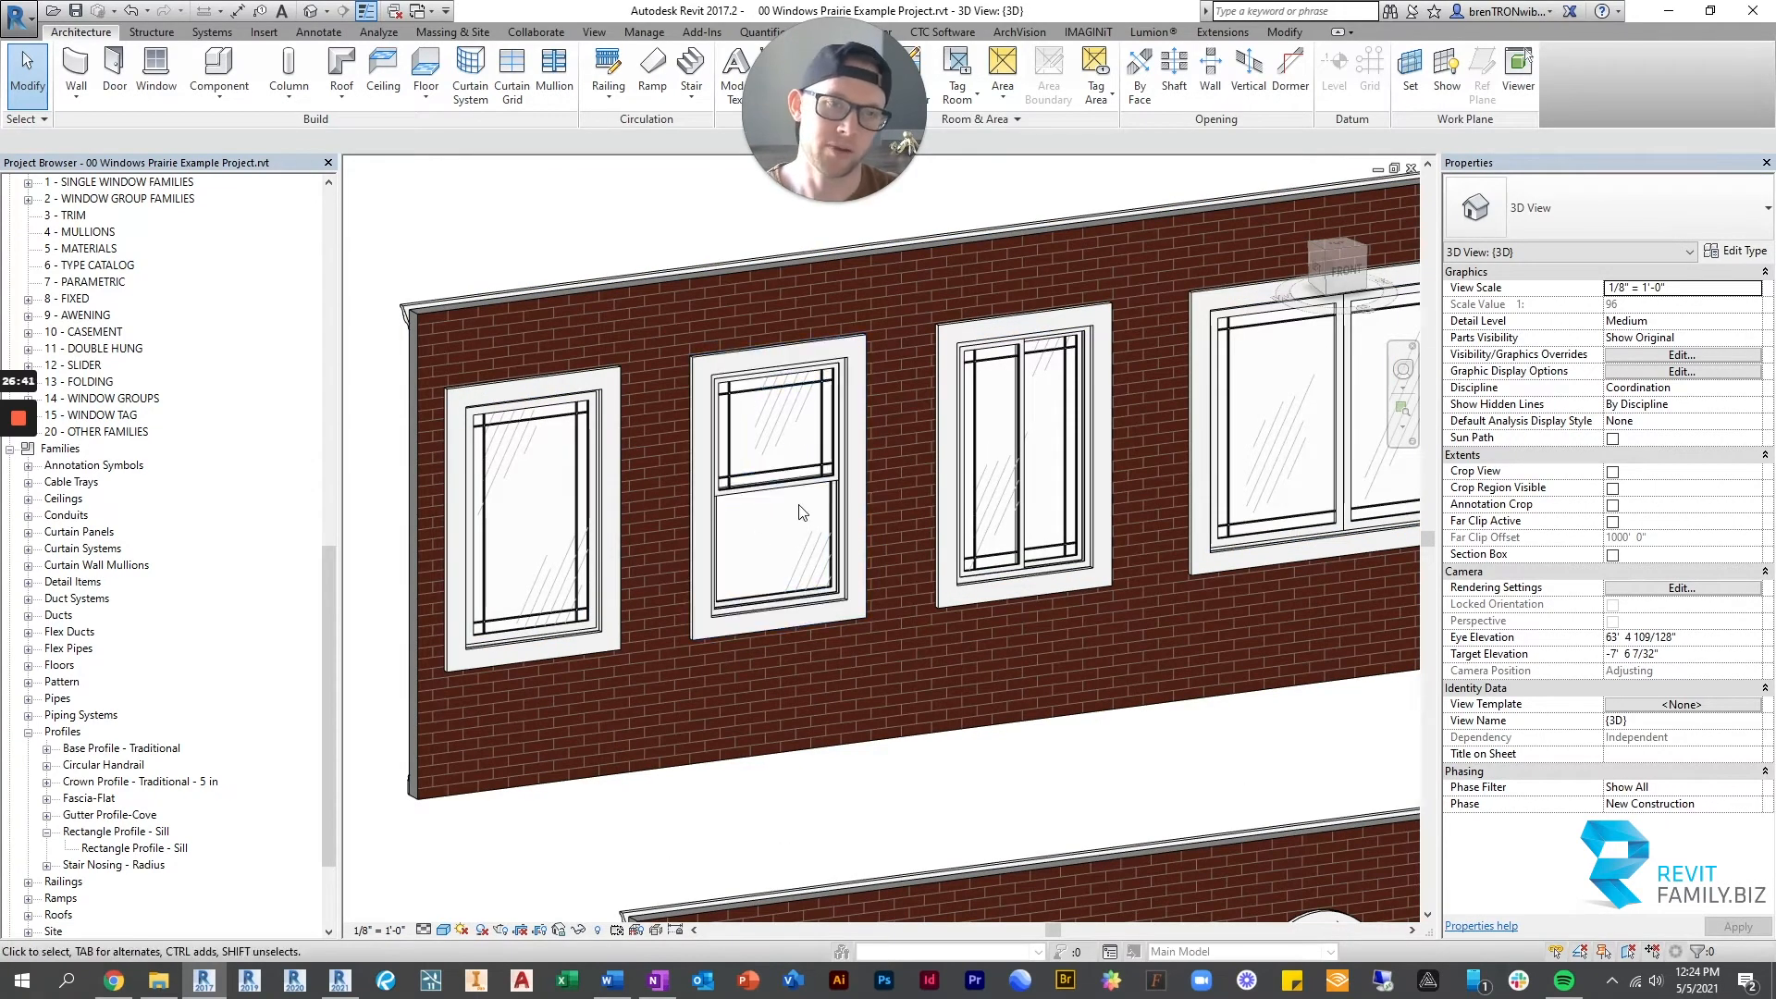
pyautogui.click(1045, 319)
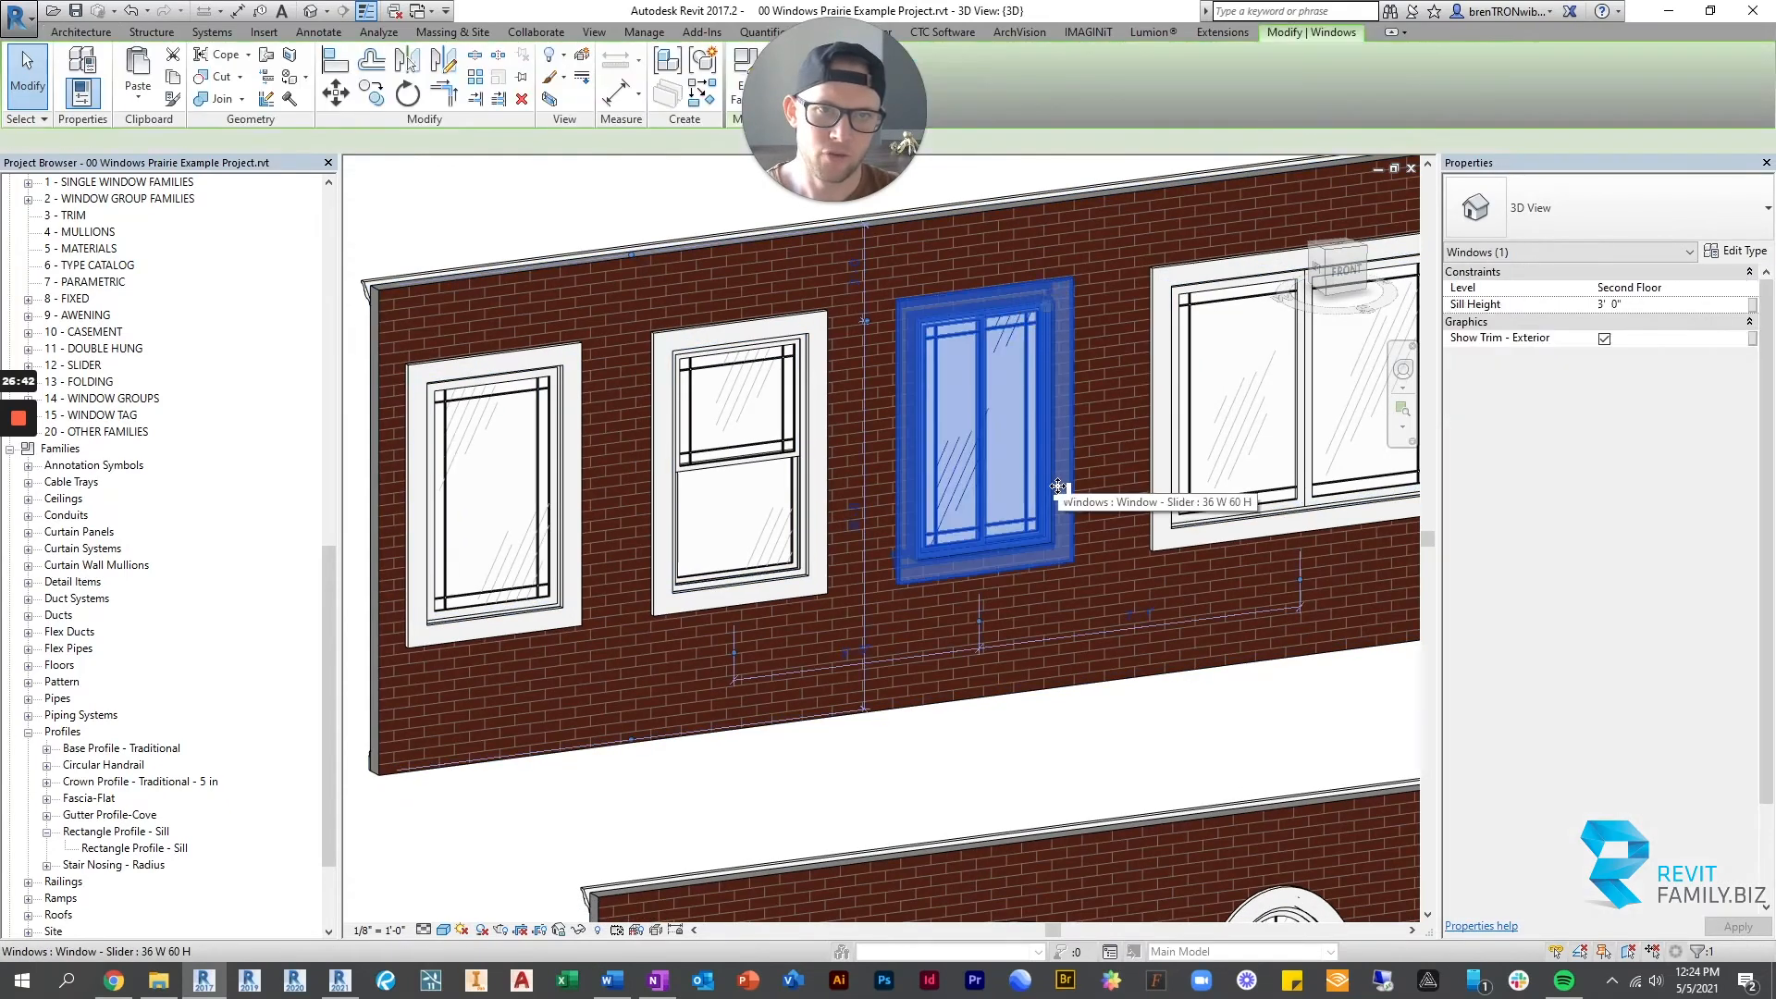
pyautogui.keyDown('shift'); pyautogui.moveTo(1045, 319); pyautogui.dragTo(672, 527, button='middle'); pyautogui.keyUp('shift')
pyautogui.click(1099, 698)
pyautogui.scroll(-2, 973, 529)
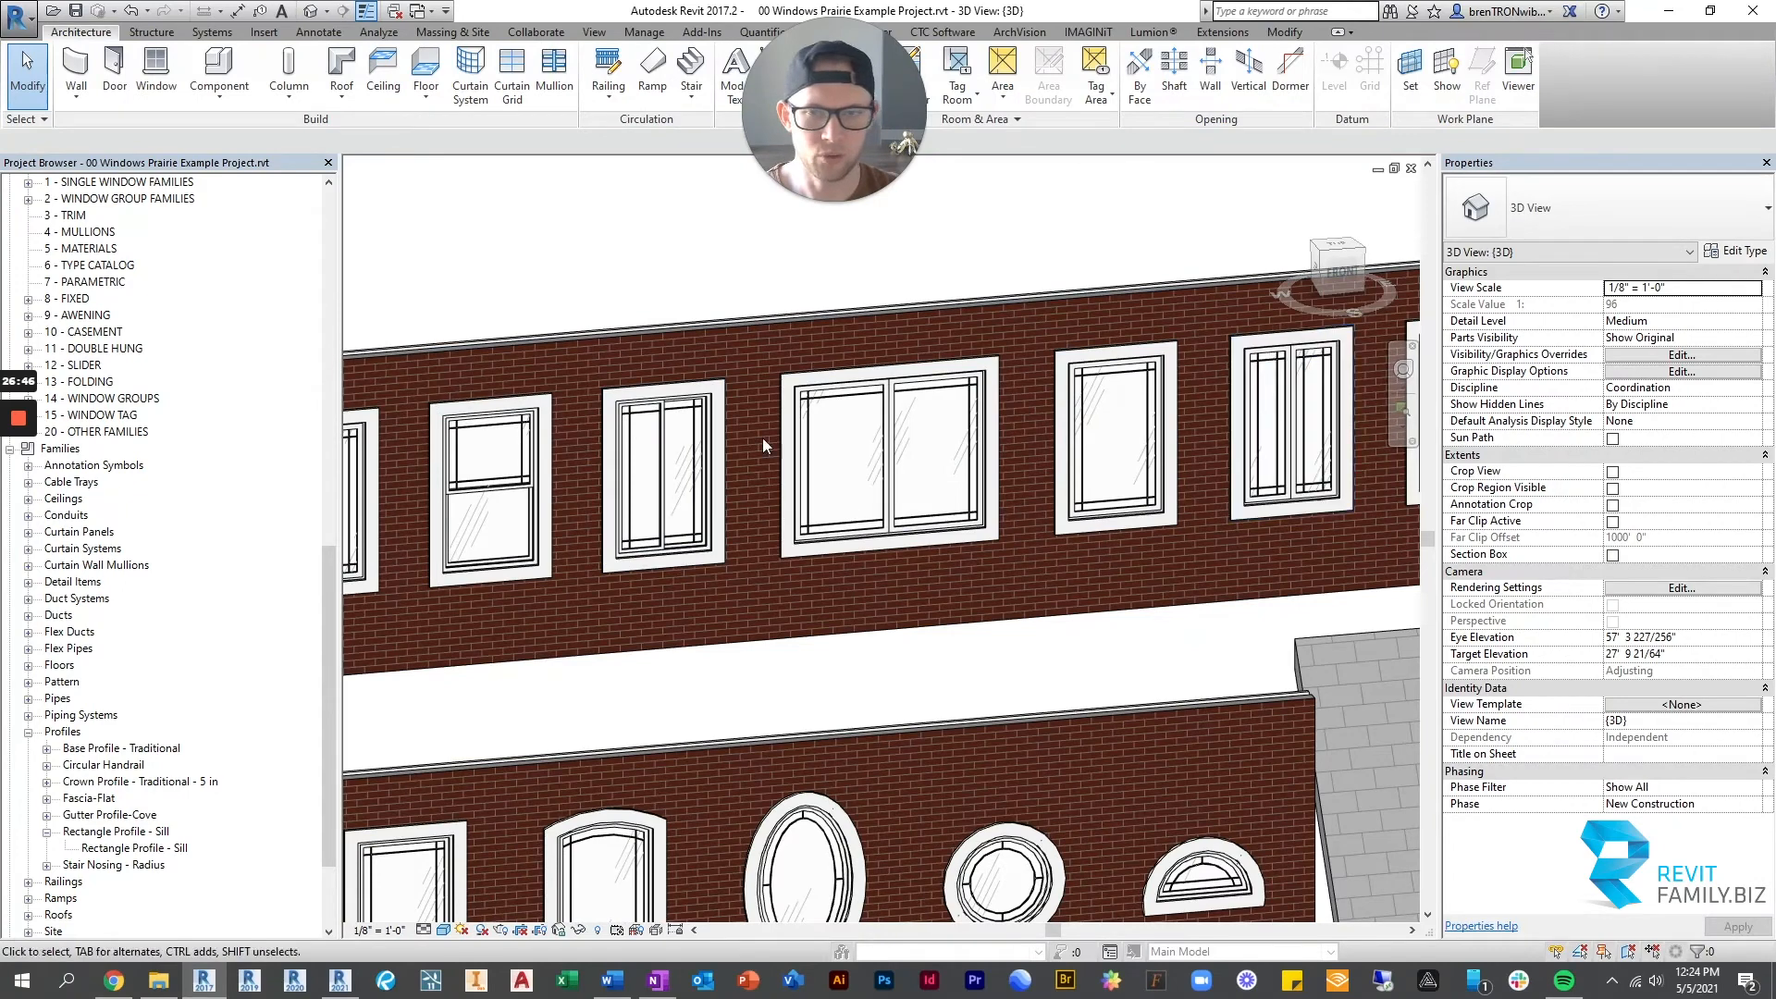
# Compare the mullion layouts of the double-hung, slider and double casement windows along the Prairie project's upper wall.
pyautogui.scroll(5, 648, 443)
pyautogui.scroll(-2, 804, 457)
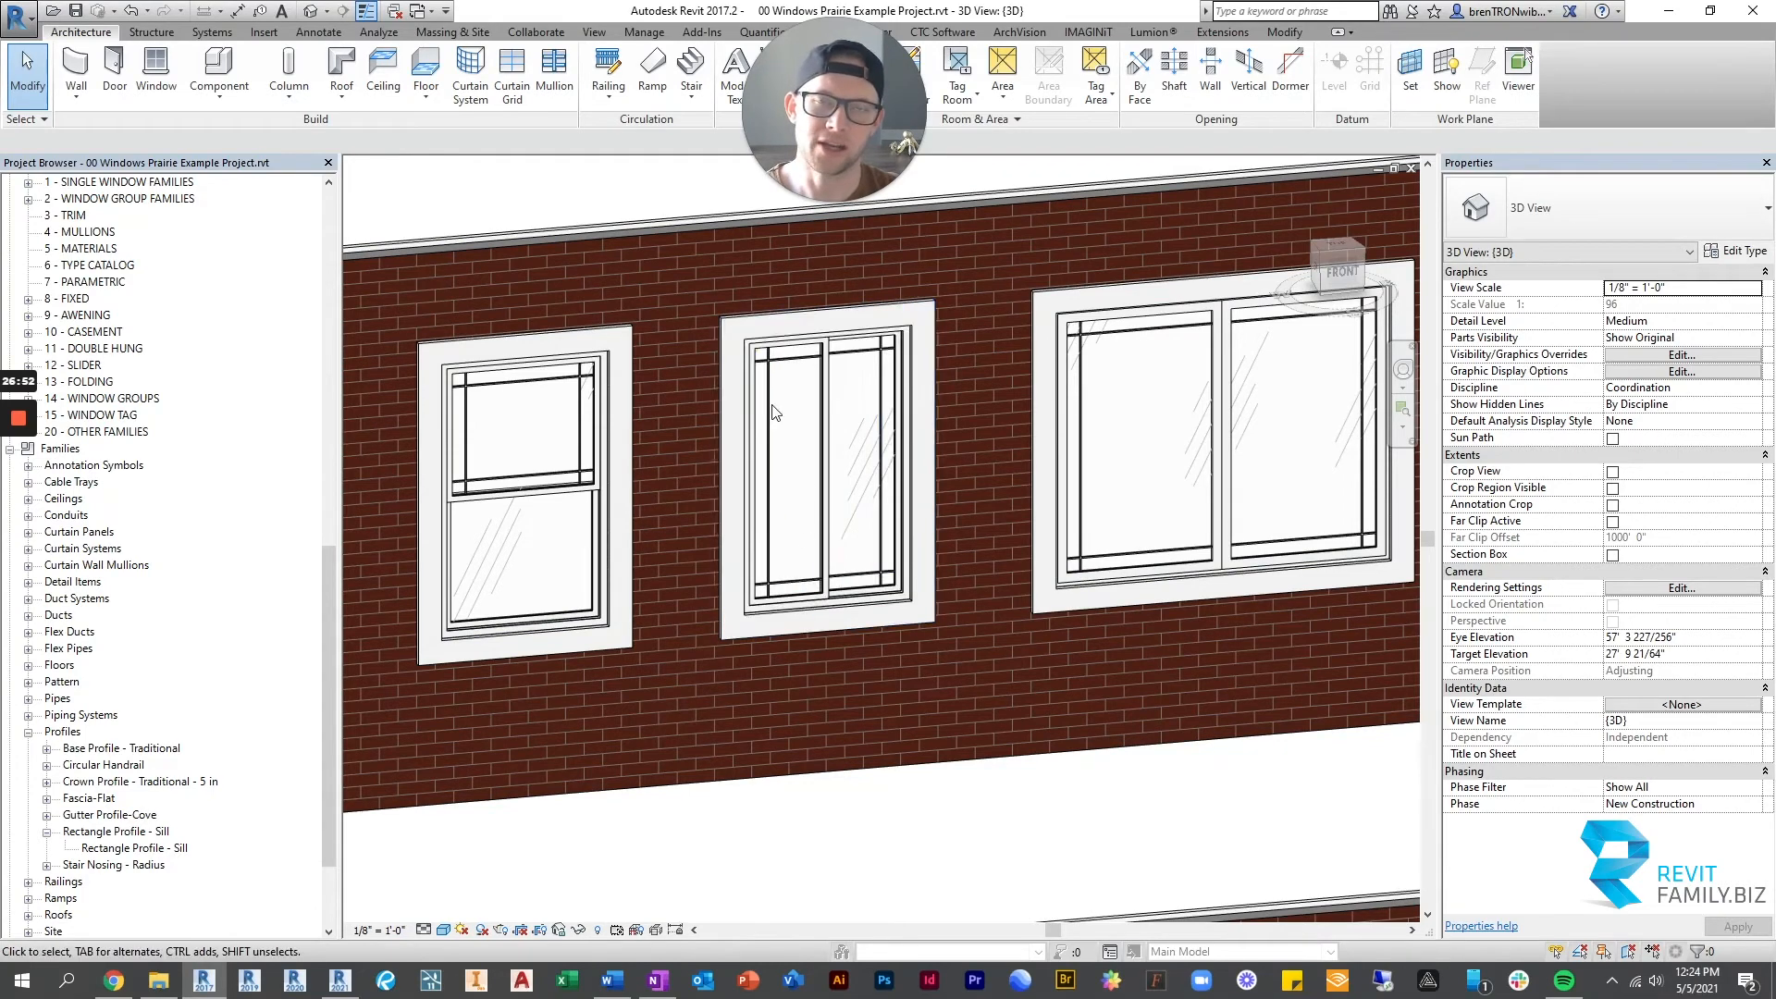
pyautogui.scroll(-3, 810, 489)
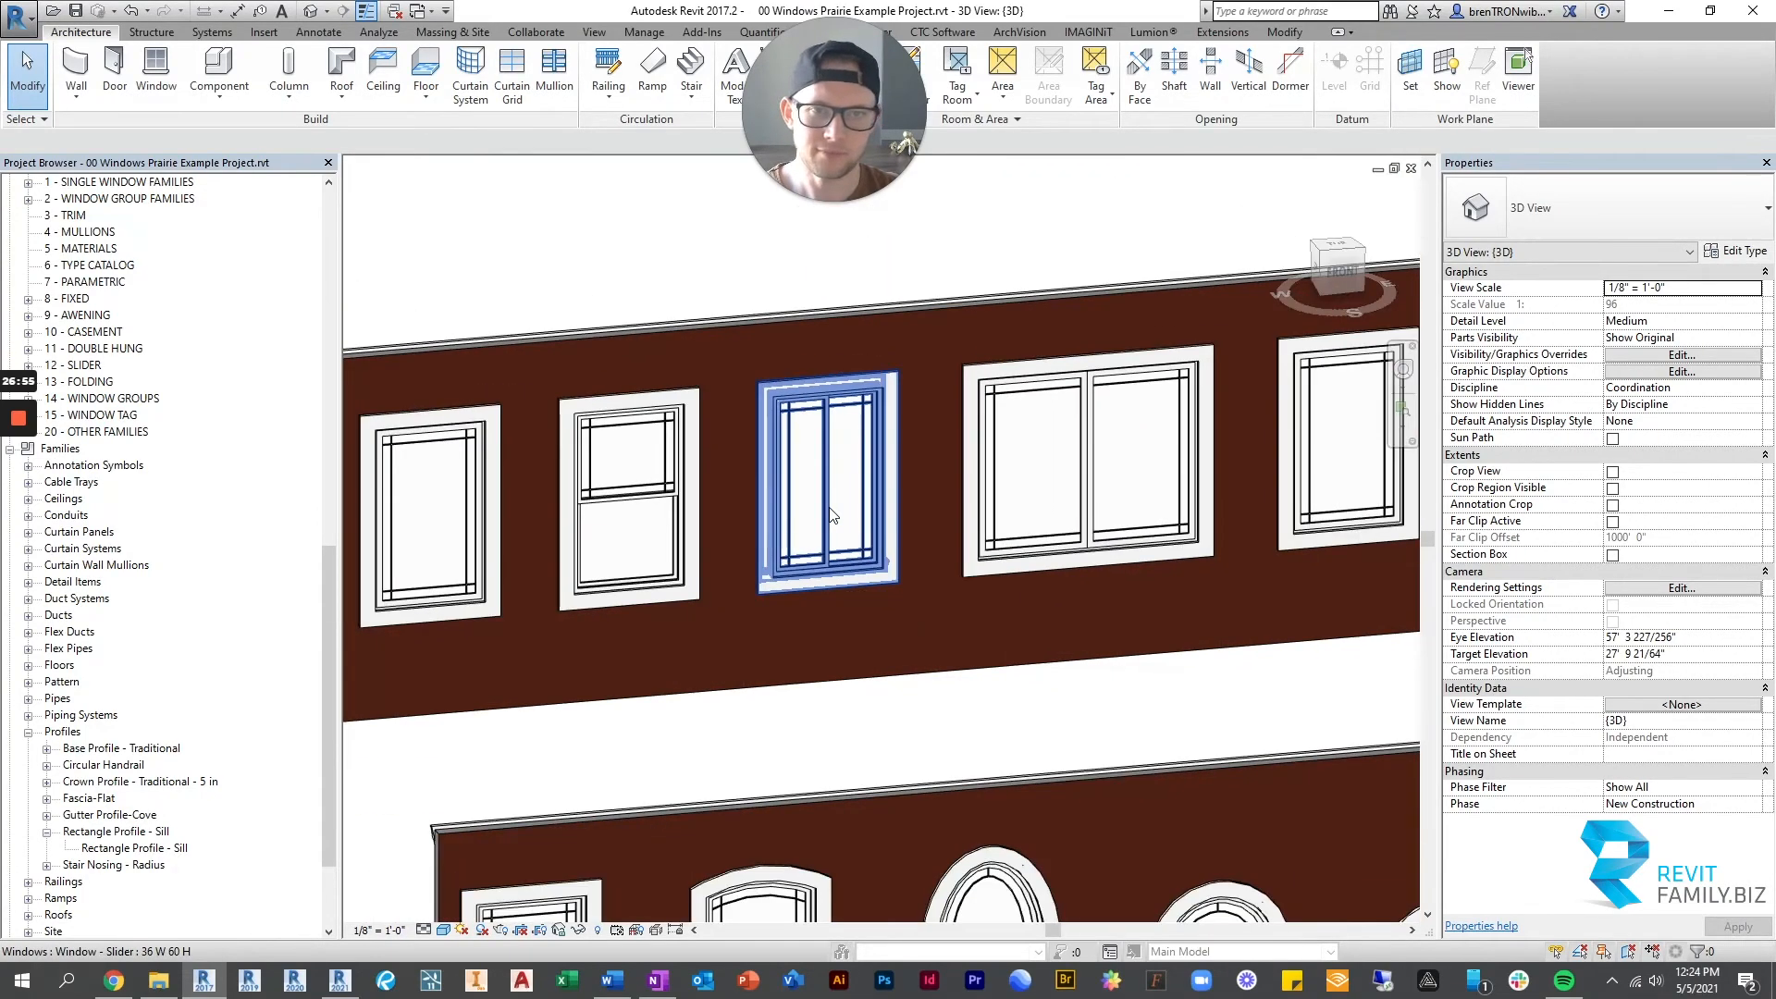
pyautogui.moveTo(957, 620); pyautogui.dragTo(864, 618, button='middle')
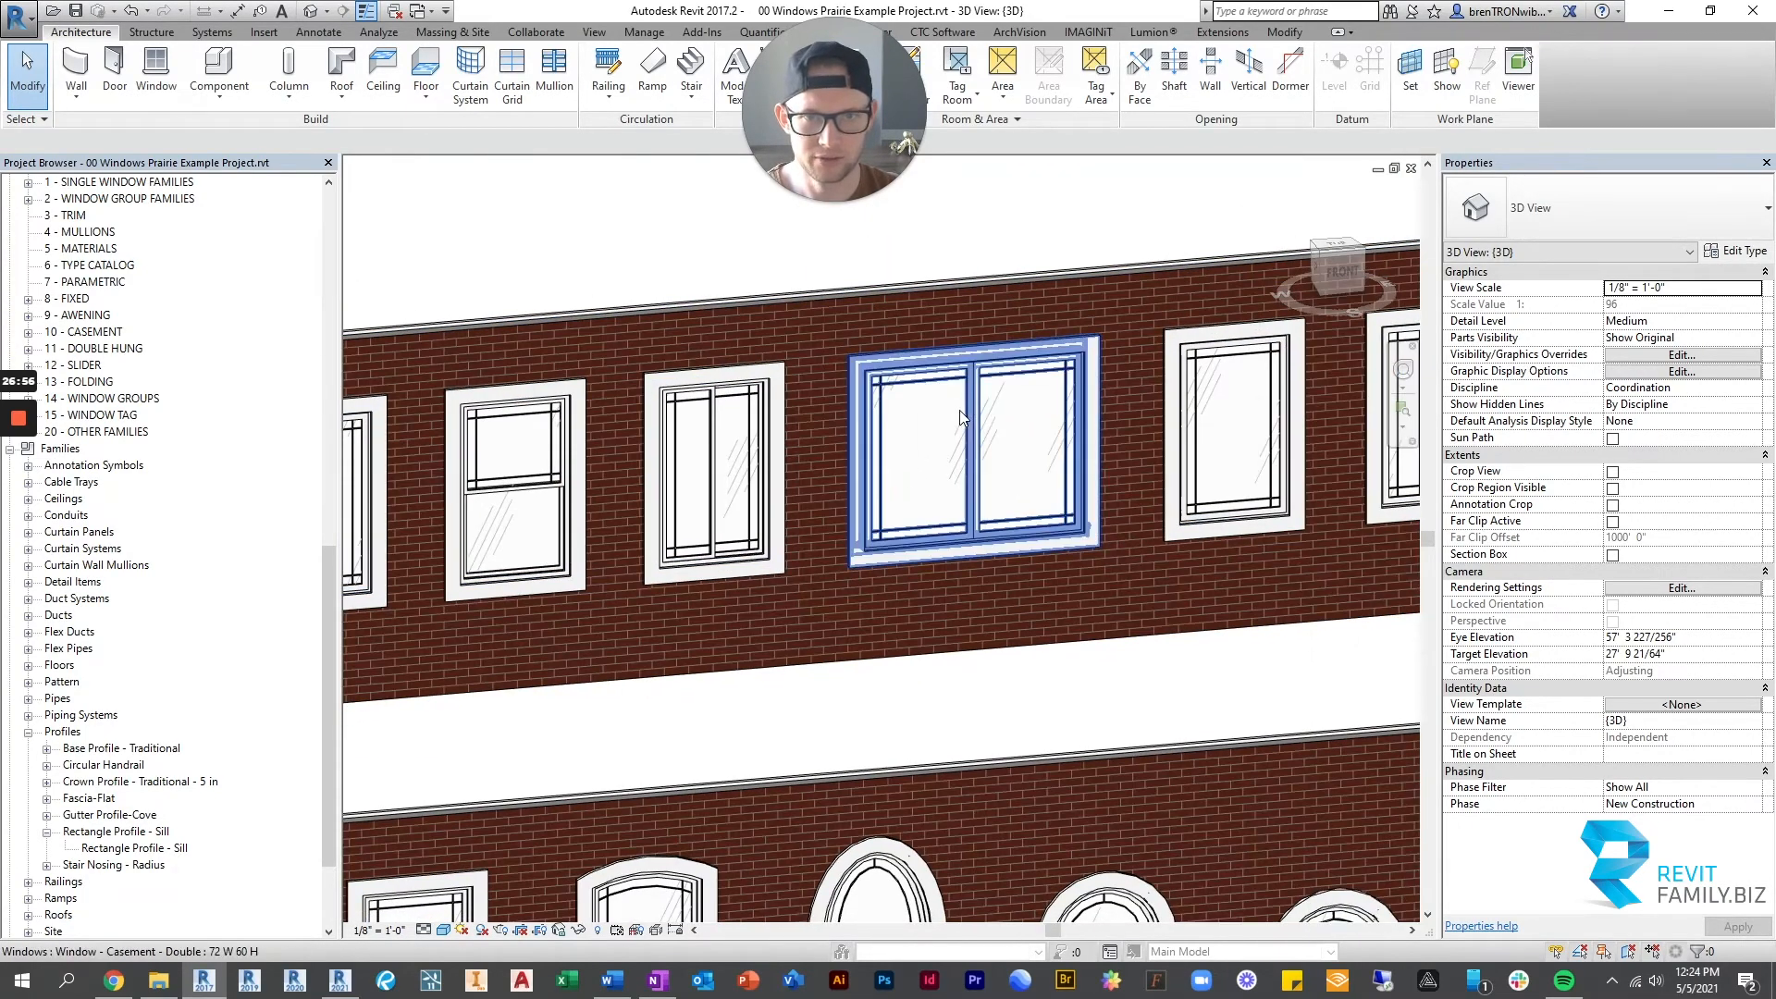
pyautogui.scroll(3, 971, 407)
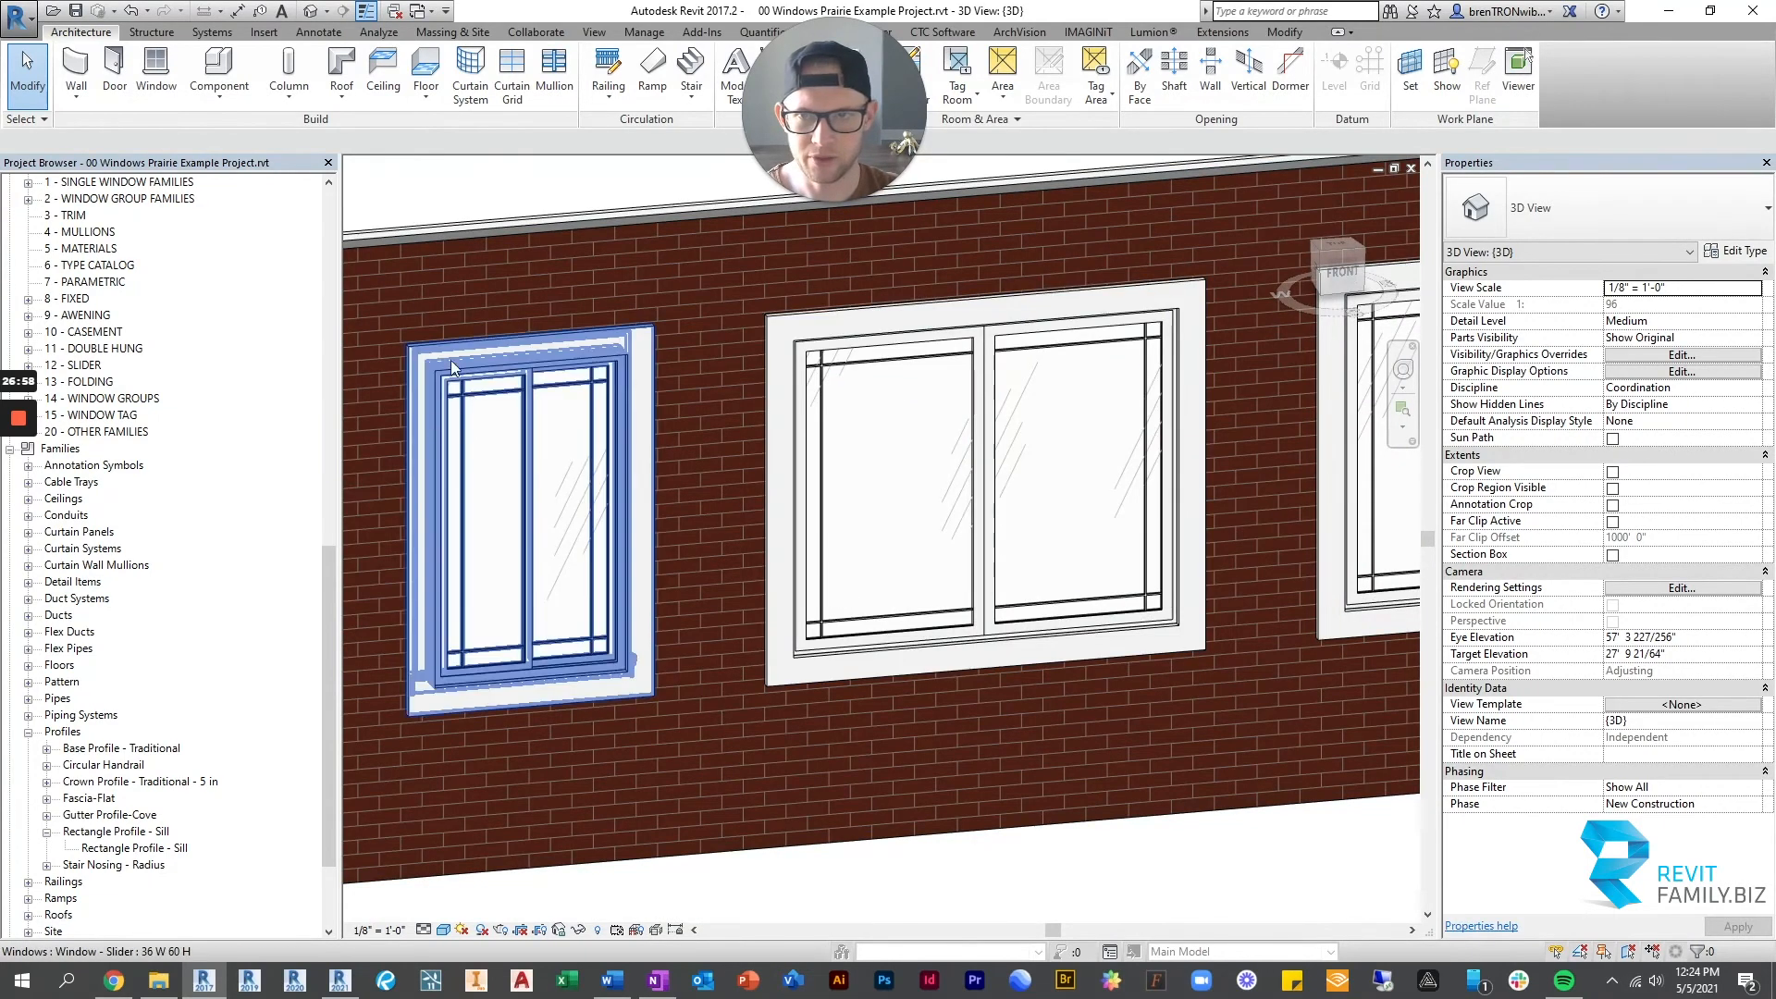
pyautogui.scroll(-3, 613, 396)
pyautogui.moveTo(579, 550); pyautogui.dragTo(812, 508, button='middle')
pyautogui.scroll(3, 812, 507)
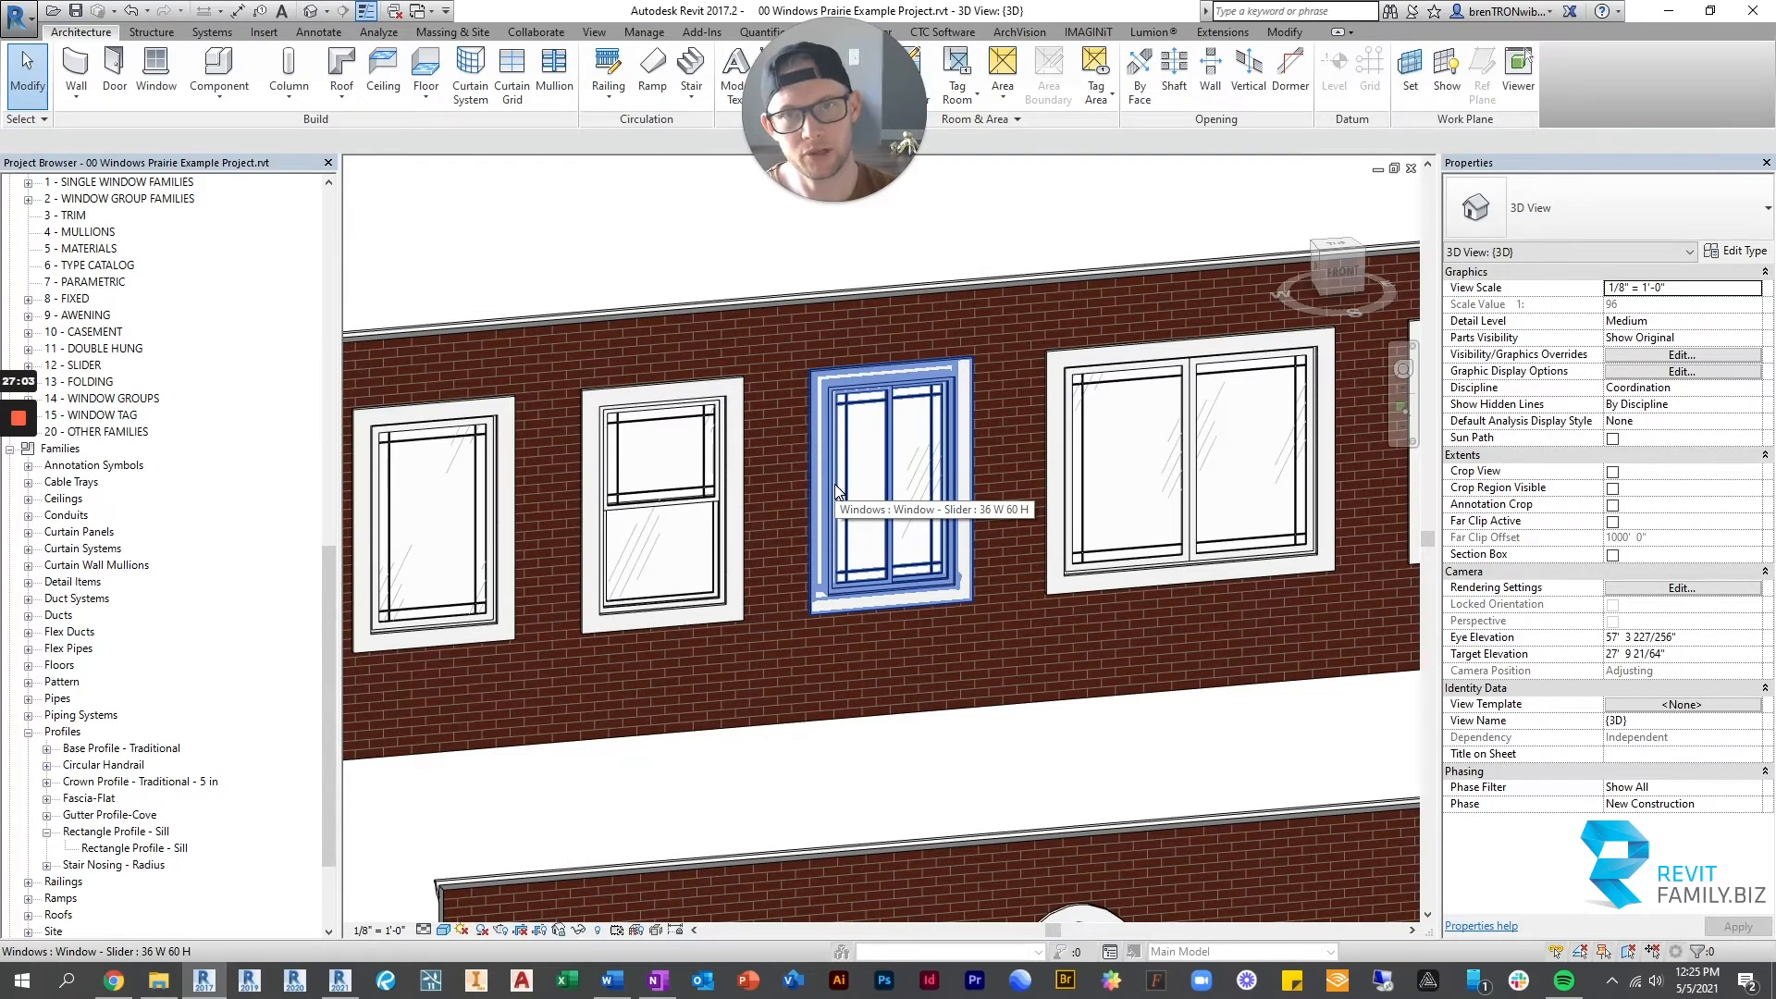
# Switch to the Craftsman example project and turn on Show Bottom Mullions for the upper wall's double-hung window.
pyautogui.hotkey('ctrl', 'Tab')
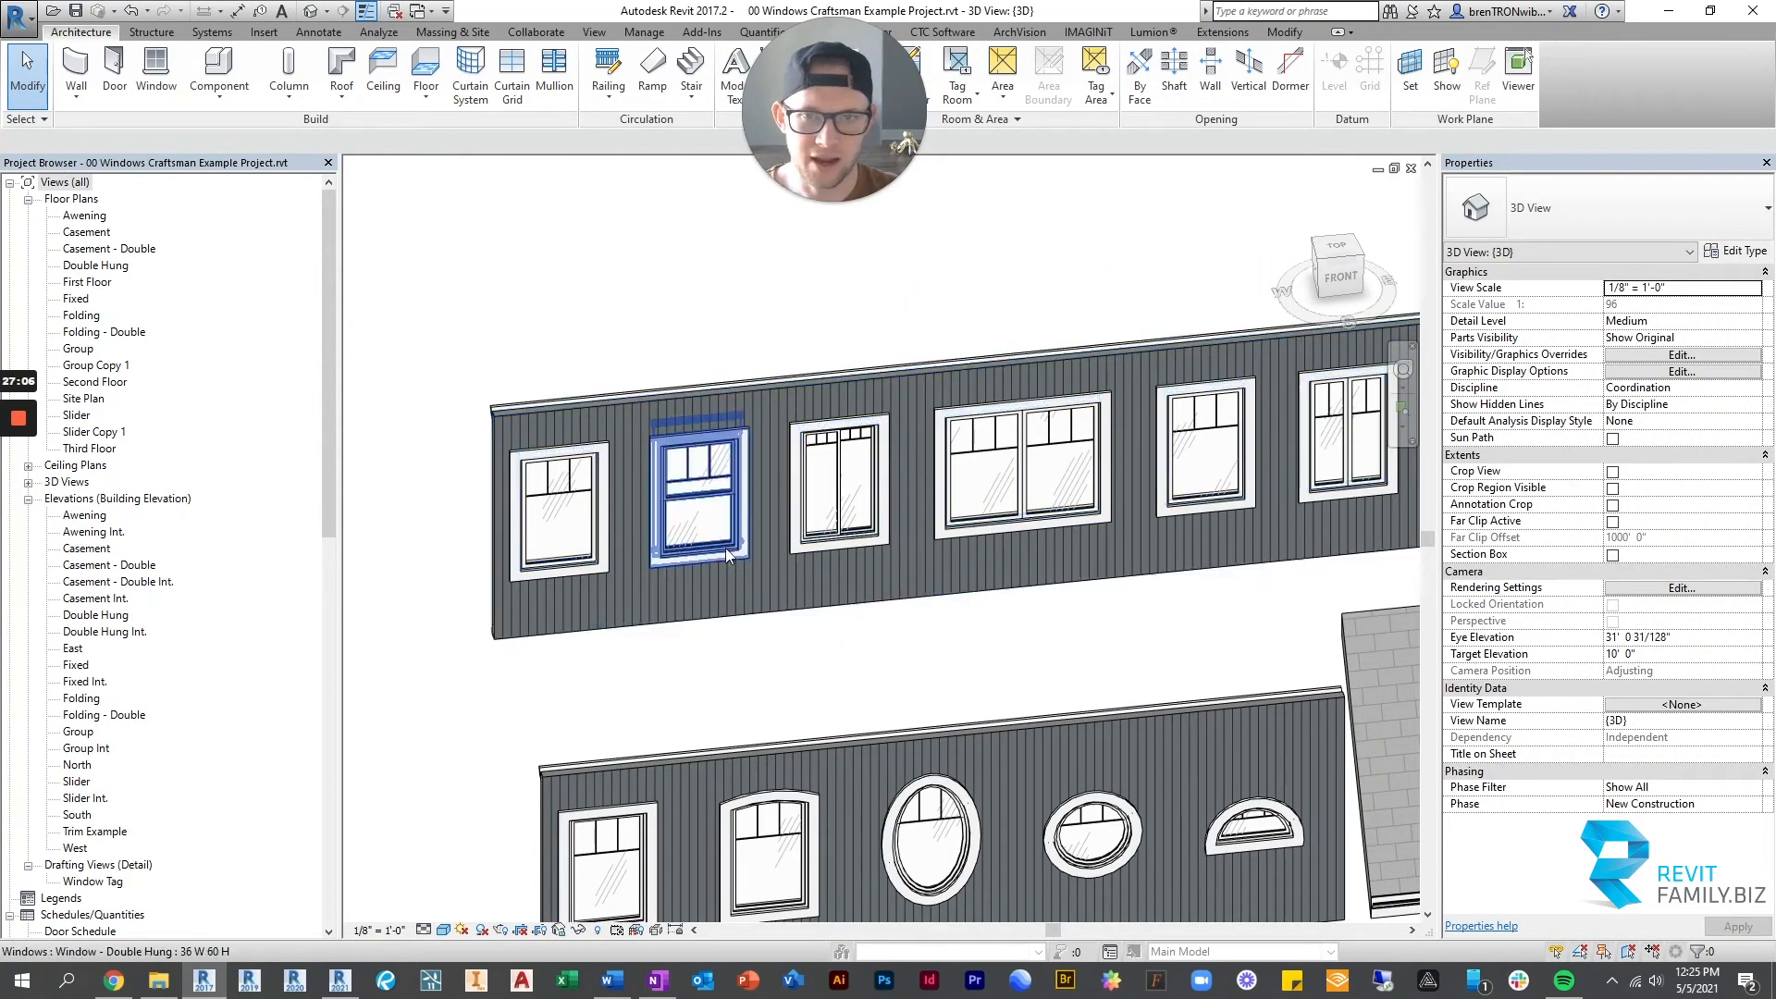
pyautogui.scroll(2, 731, 453)
pyautogui.click(660, 525)
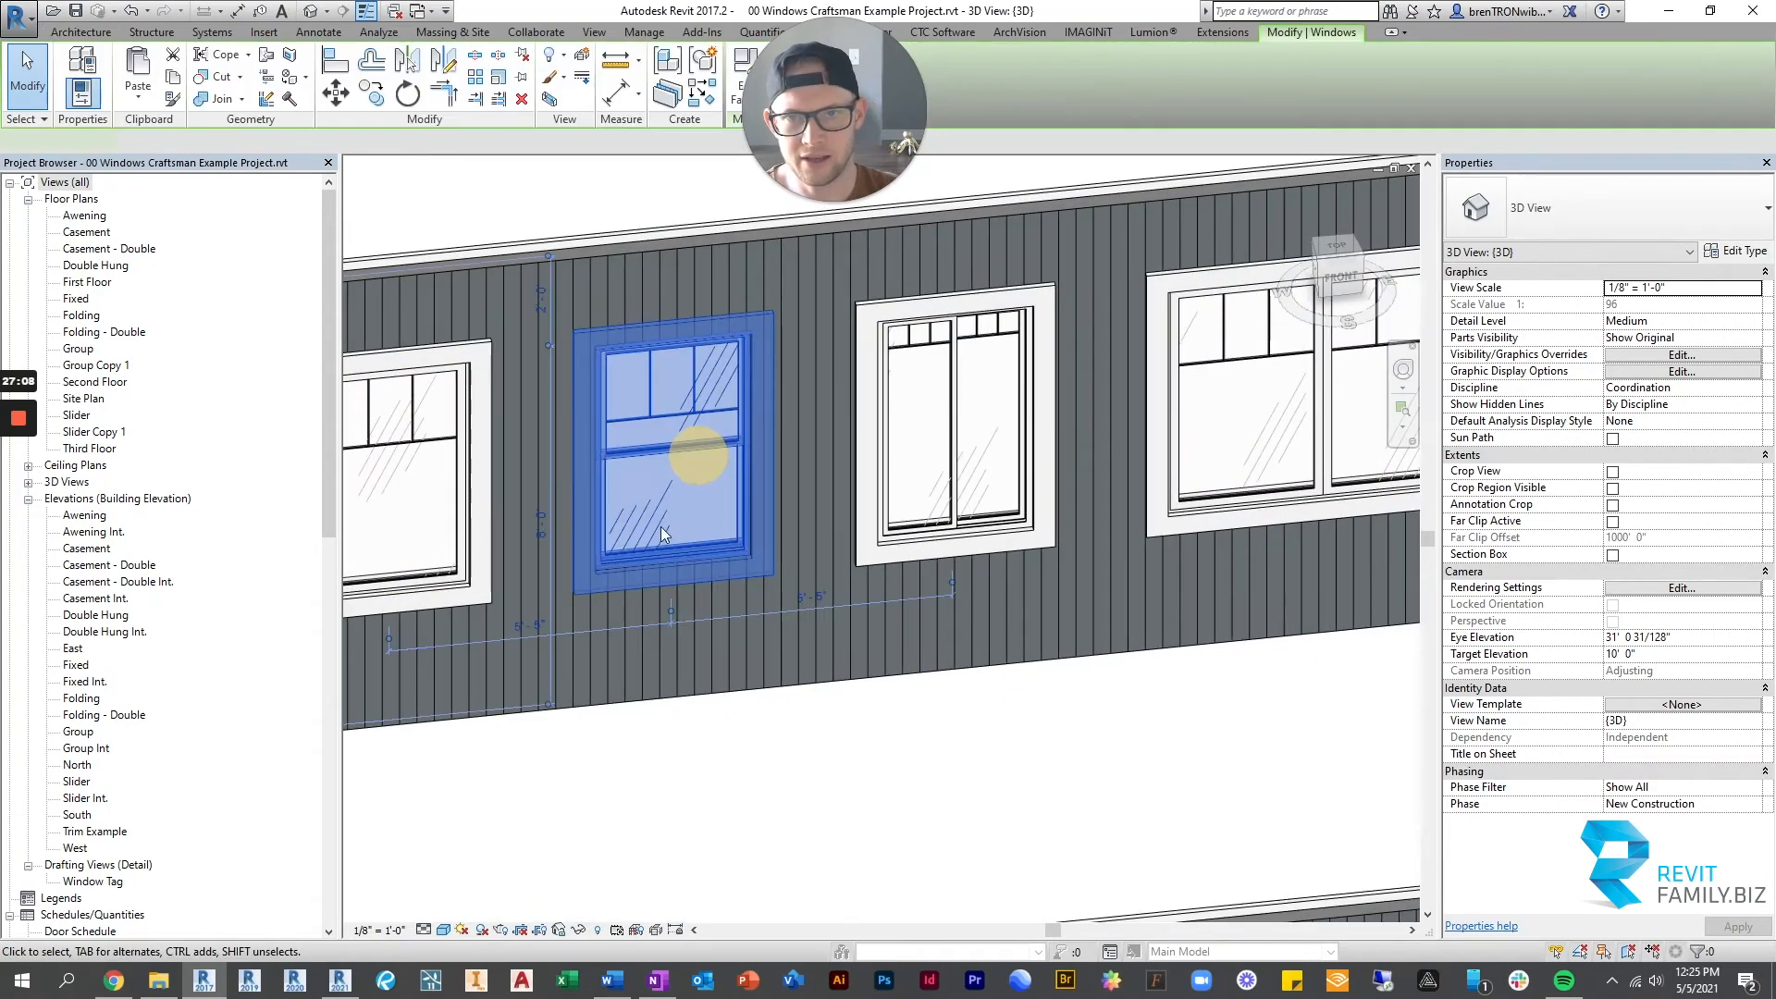
pyautogui.keyDown('shift'); pyautogui.moveTo(660, 525); pyautogui.dragTo(751, 600, button='middle'); pyautogui.keyUp('shift')
pyautogui.press('Escape')
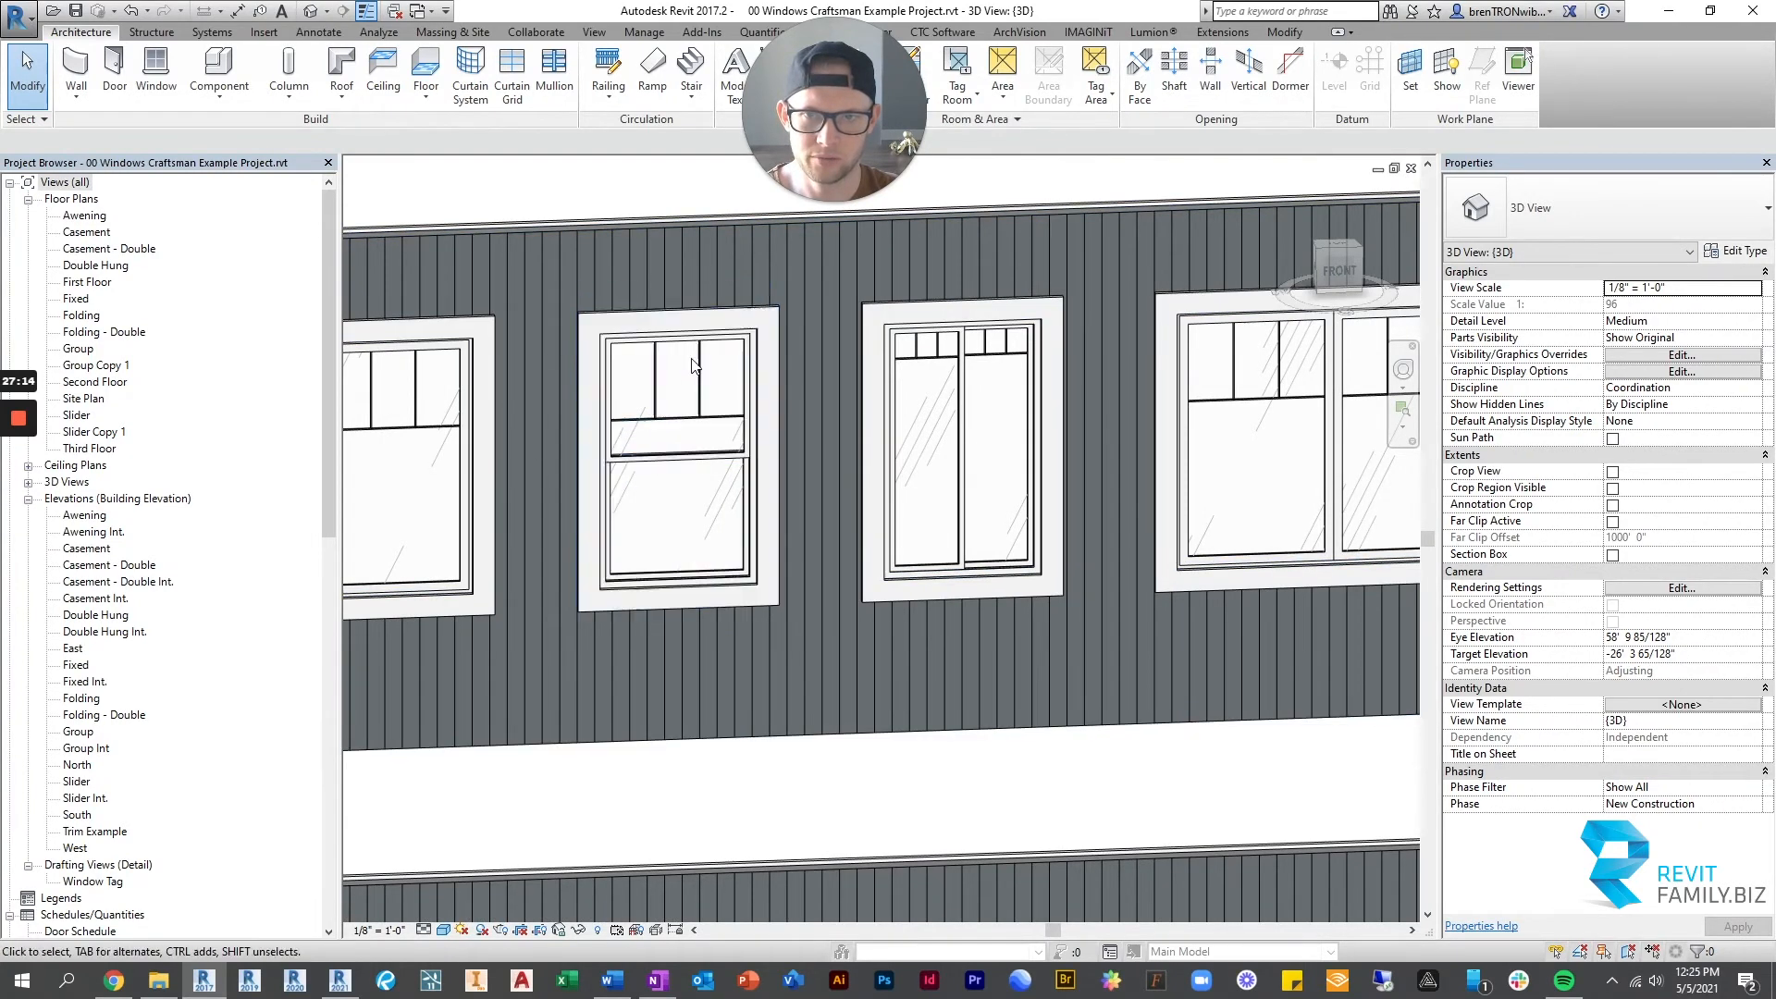
pyautogui.click(775, 312)
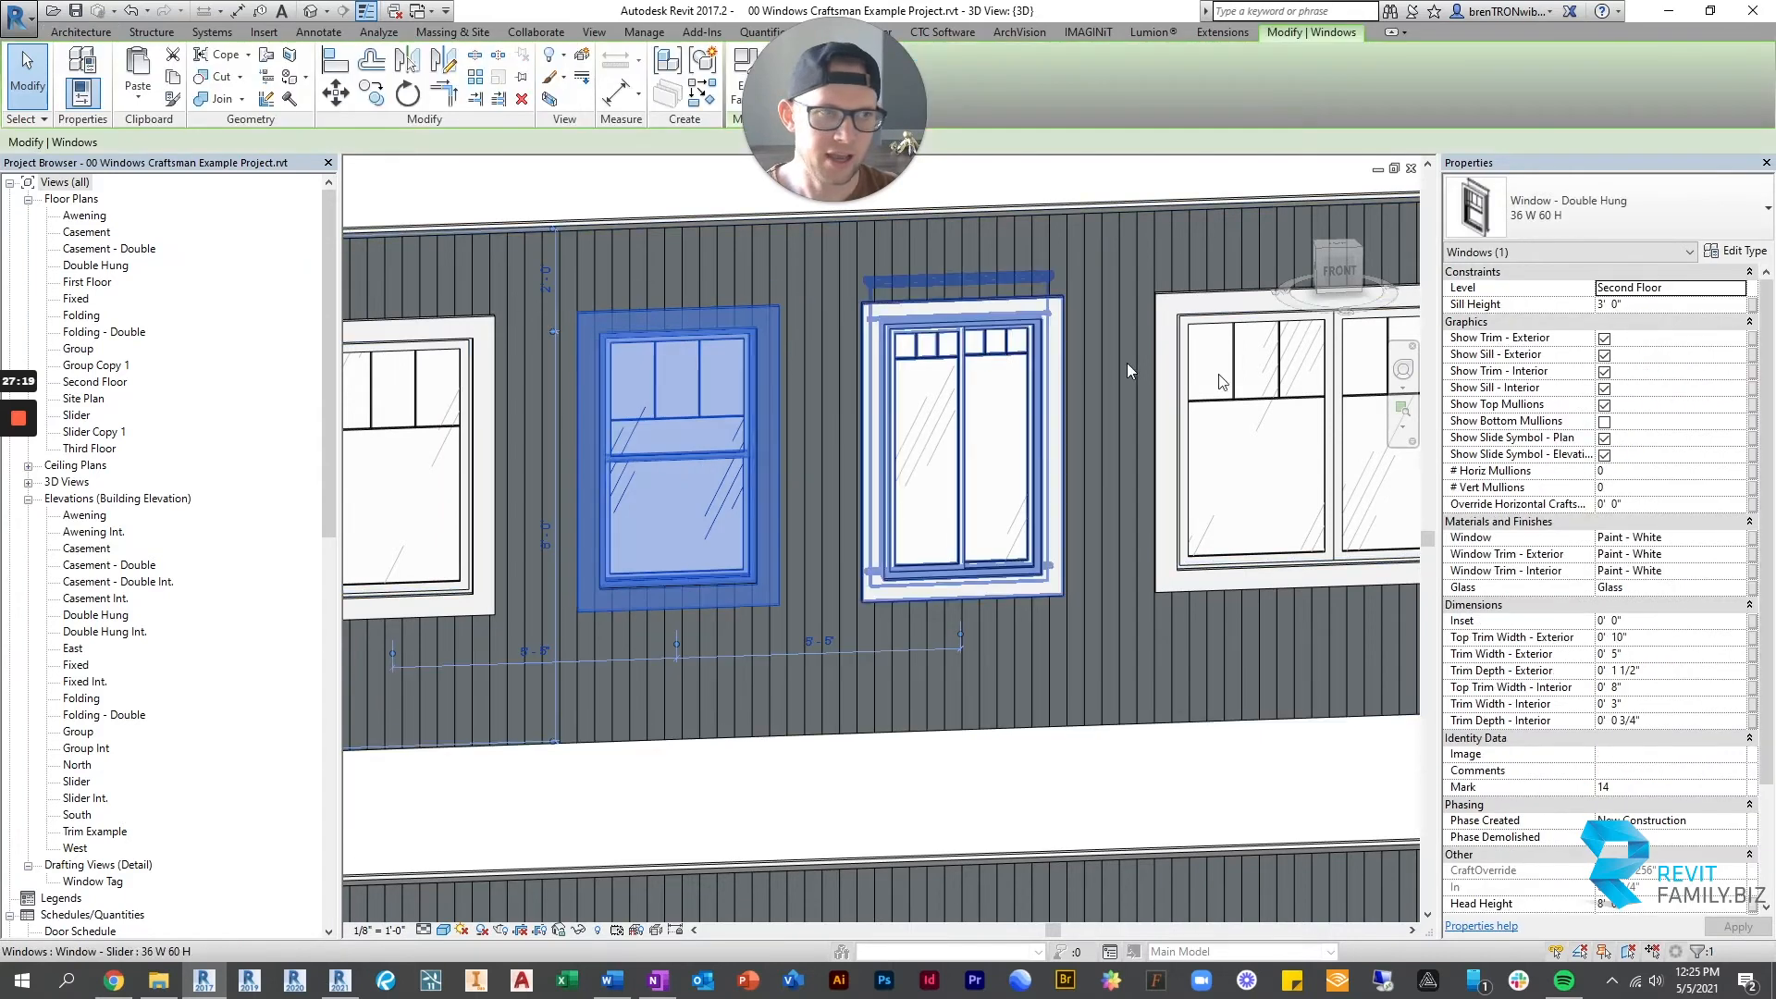
pyautogui.click(1604, 423)
pyautogui.click(773, 808)
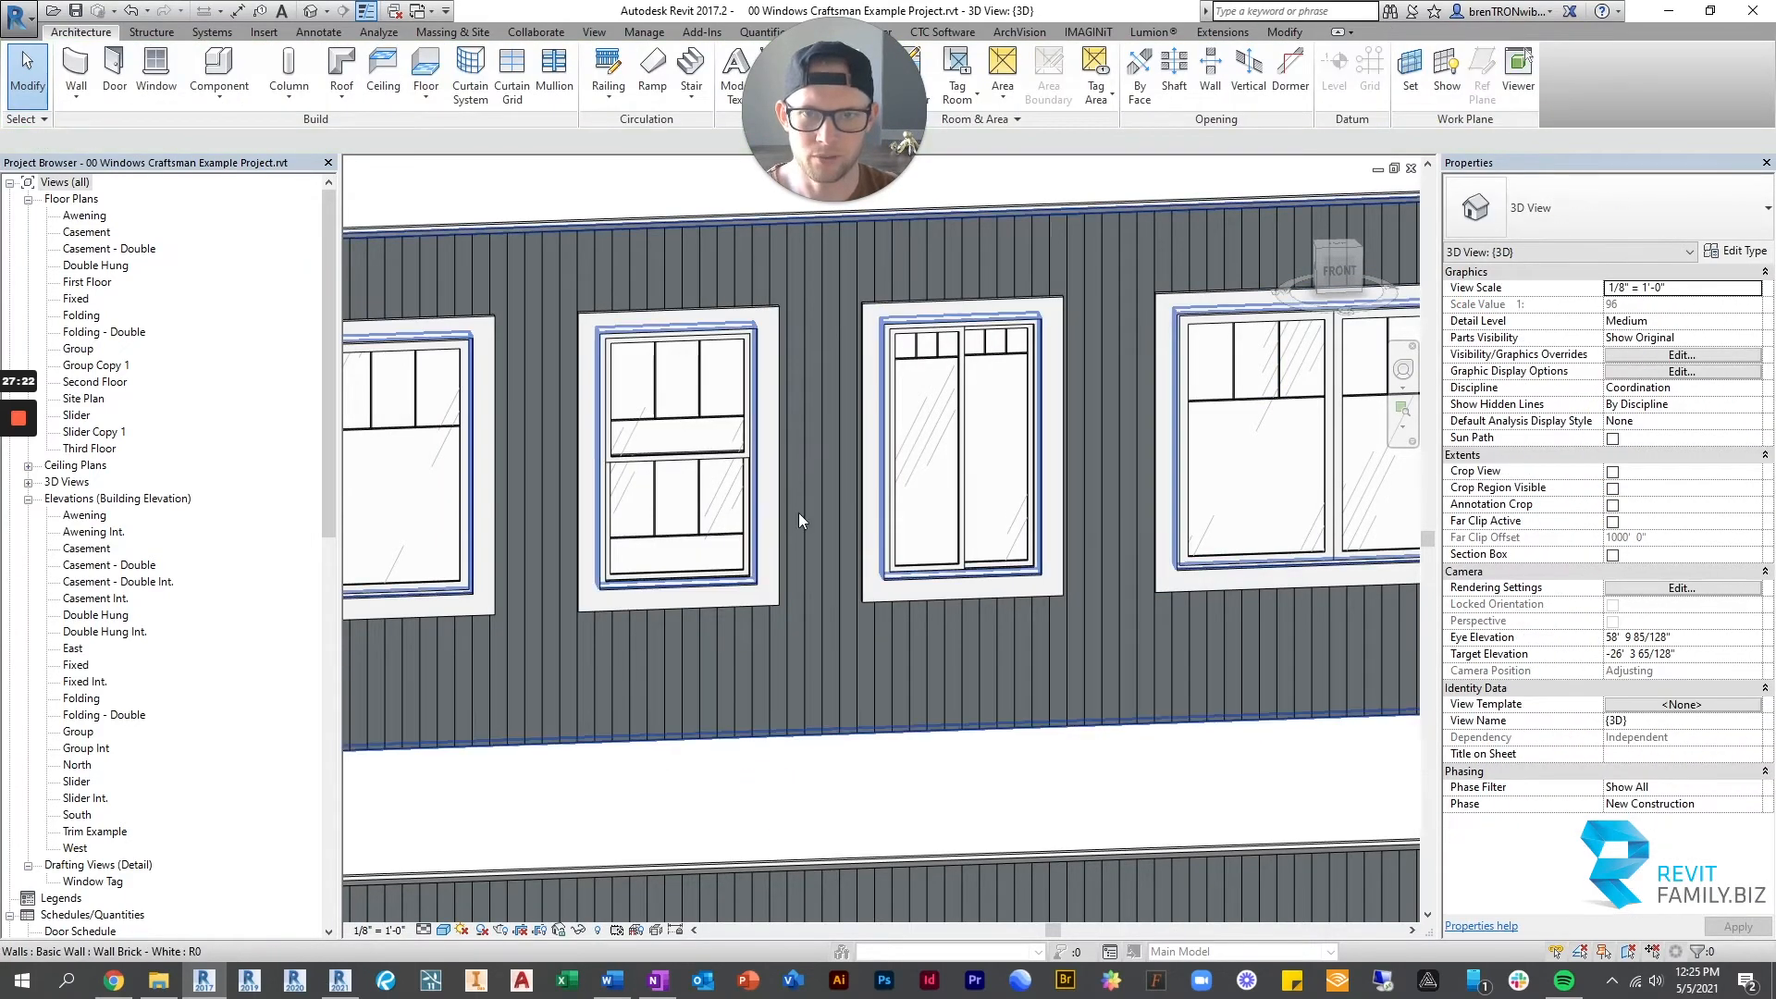
# Set the Craftsman double-hung window's horizontal Craftsman mullion override to 0' 6" and clear the selection.
pyautogui.click(678, 424)
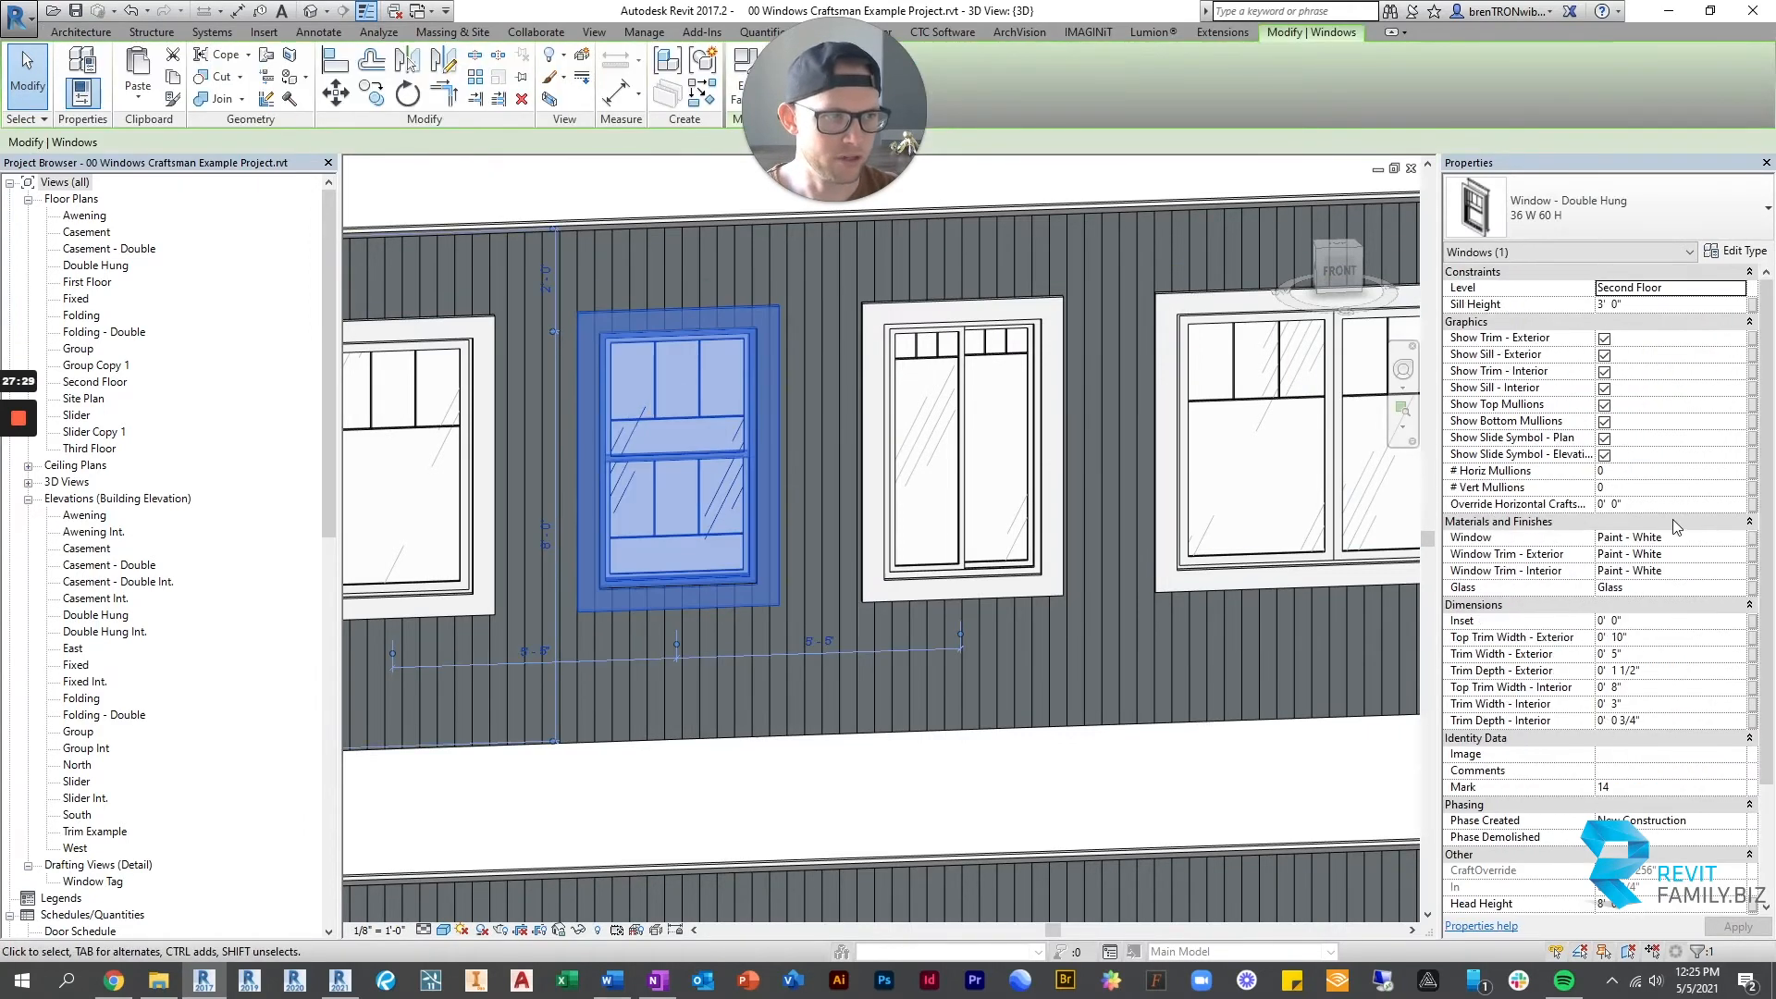
pyautogui.click(1654, 505)
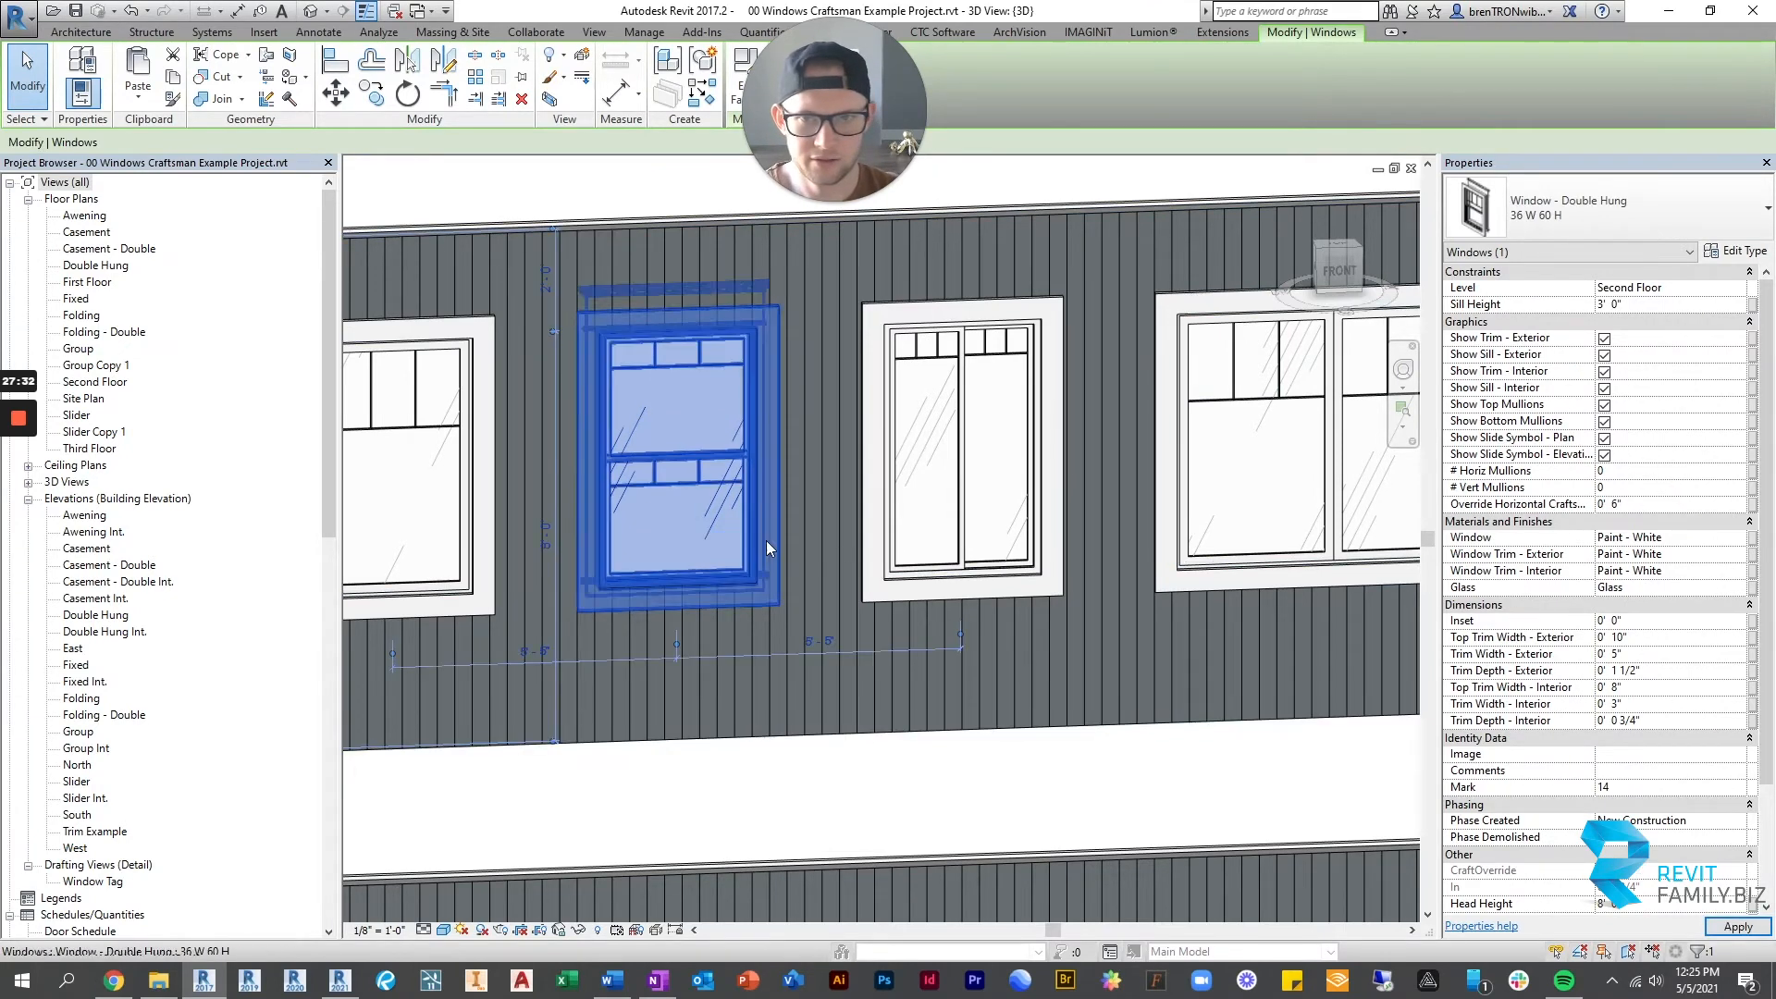
pyautogui.press('Escape')
# Examine the mullion layouts of all windows along the Craftsman project's upper and lower walls.
pyautogui.scroll(-5, 655, 734)
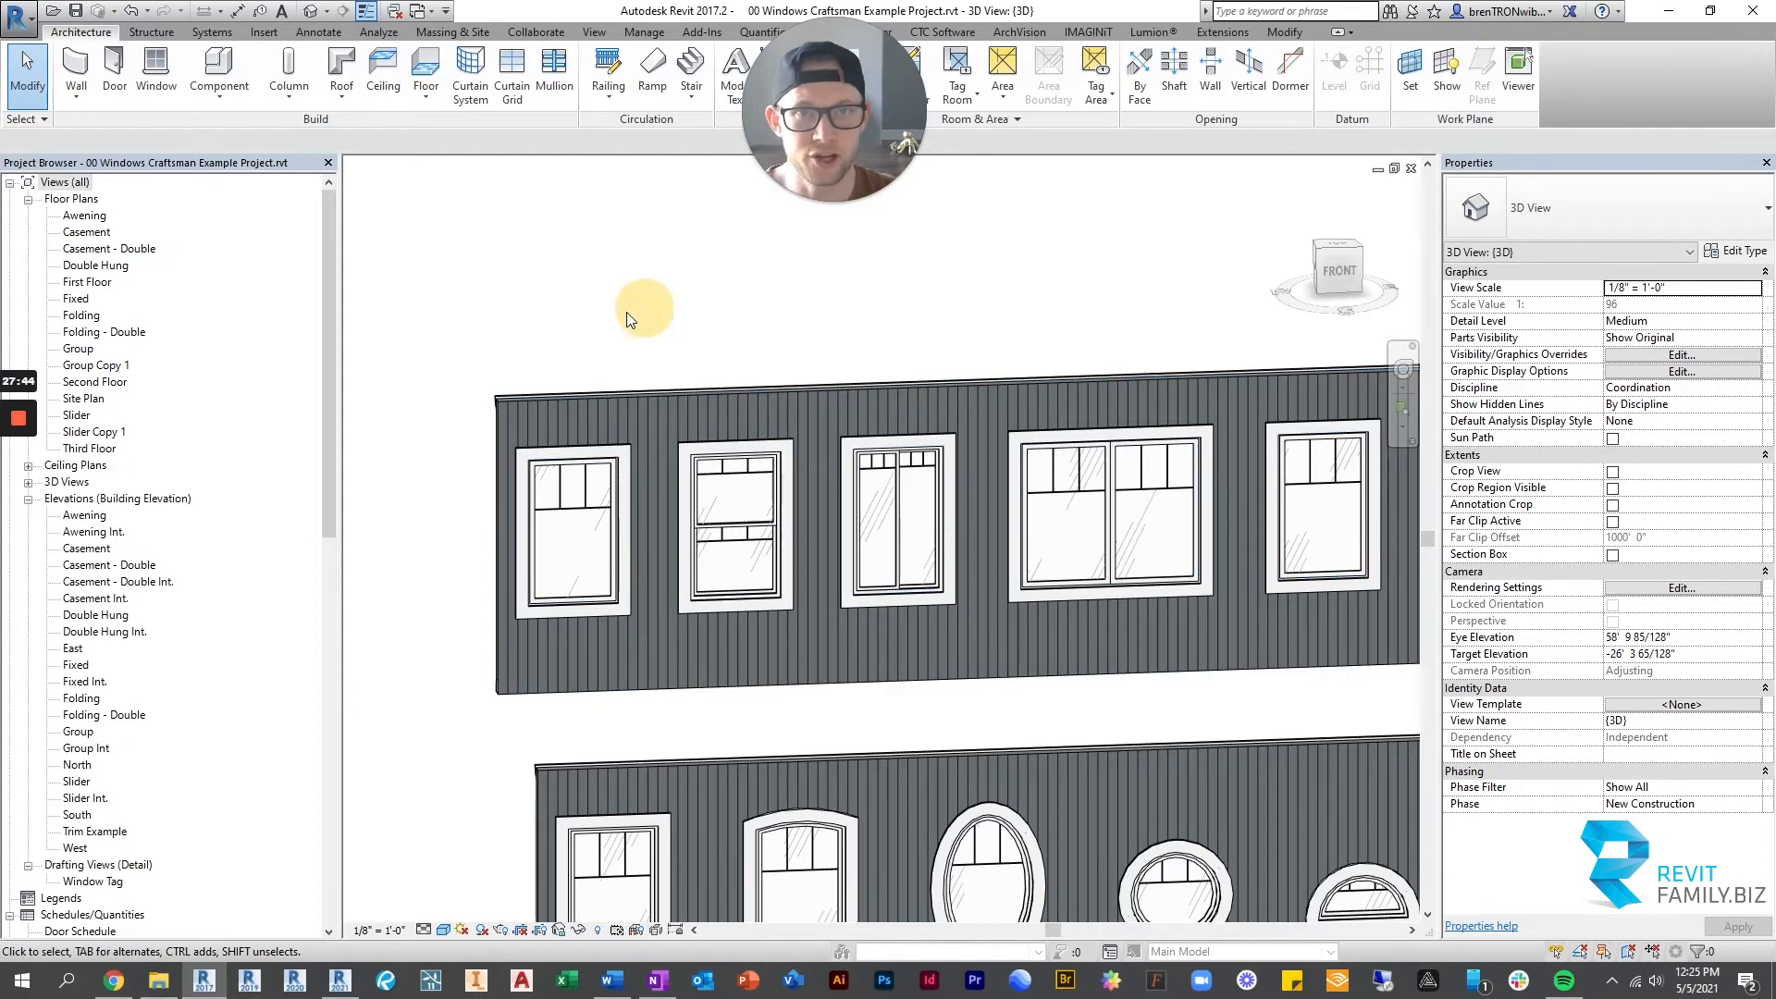
pyautogui.scroll(-1, 627, 314)
pyautogui.scroll(-1, 840, 335)
pyautogui.keyDown('shift'); pyautogui.moveTo(696, 365); pyautogui.dragTo(752, 367, button='middle'); pyautogui.keyUp('shift')
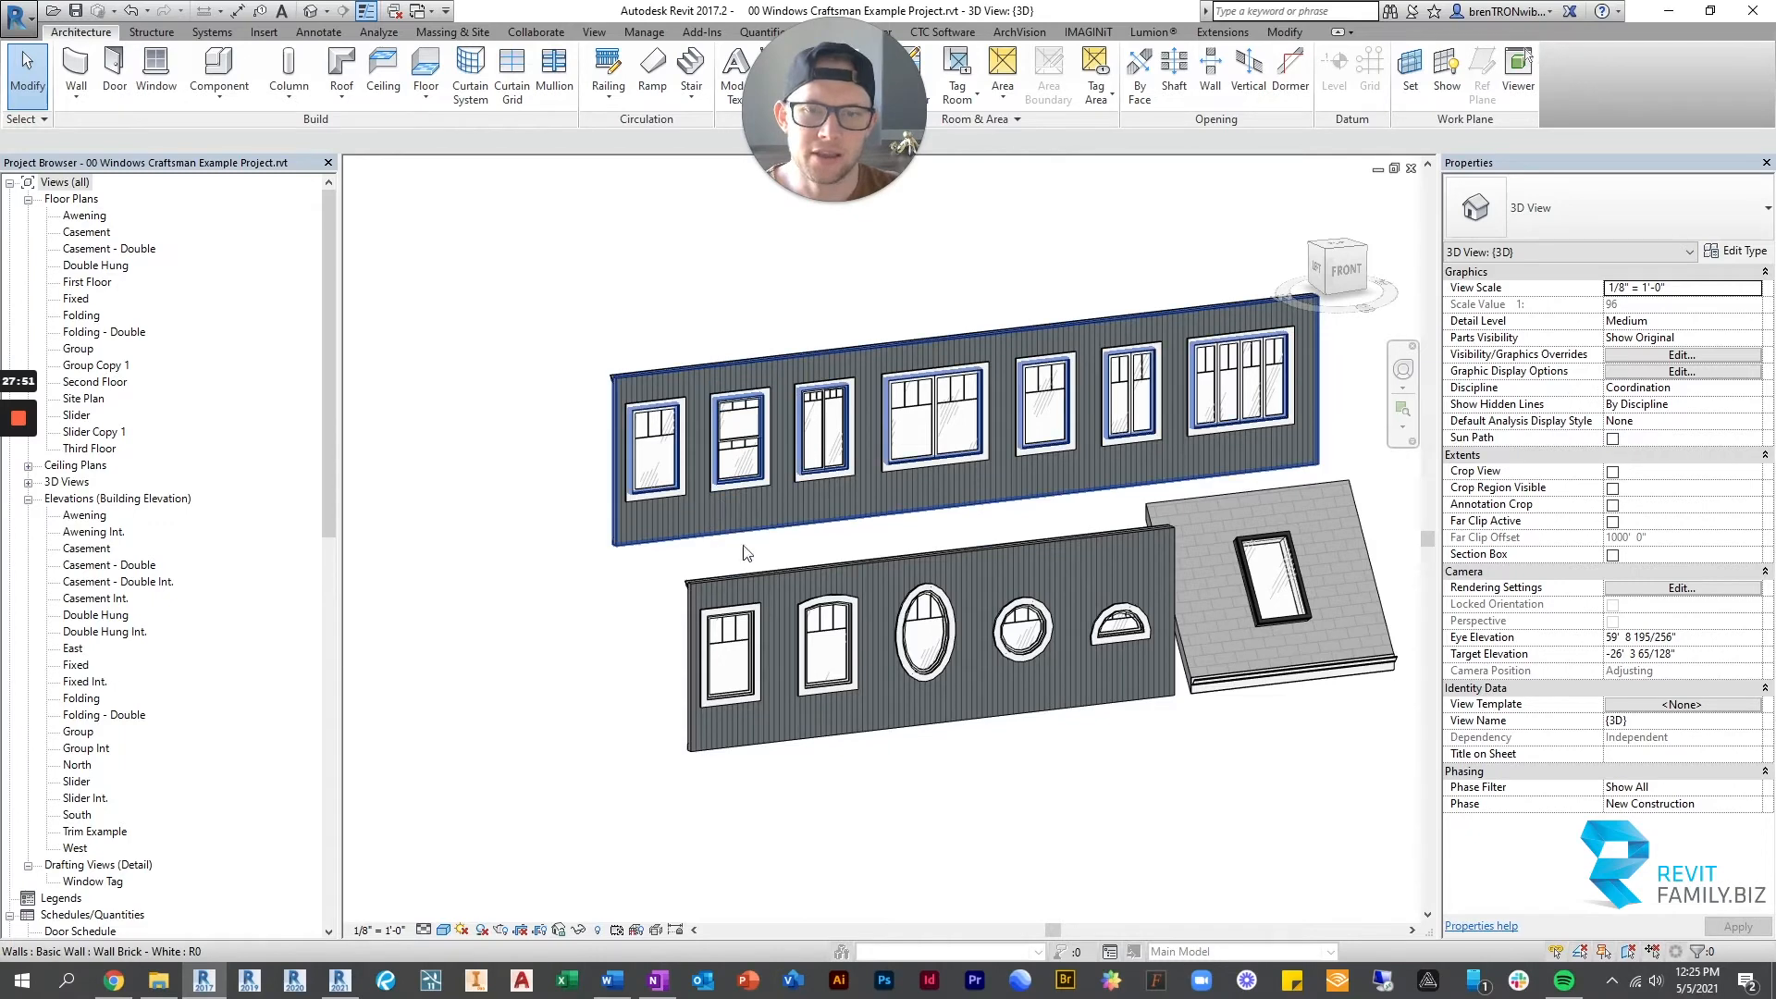
pyautogui.scroll(-2, 1033, 541)
pyautogui.scroll(-1, 1033, 541)
pyautogui.click(606, 453)
# Switch to the Colonial example project's 3D view and inspect the parametric 3W3T window group's instance properties.
pyautogui.hotkey('ctrl', 'Tab')
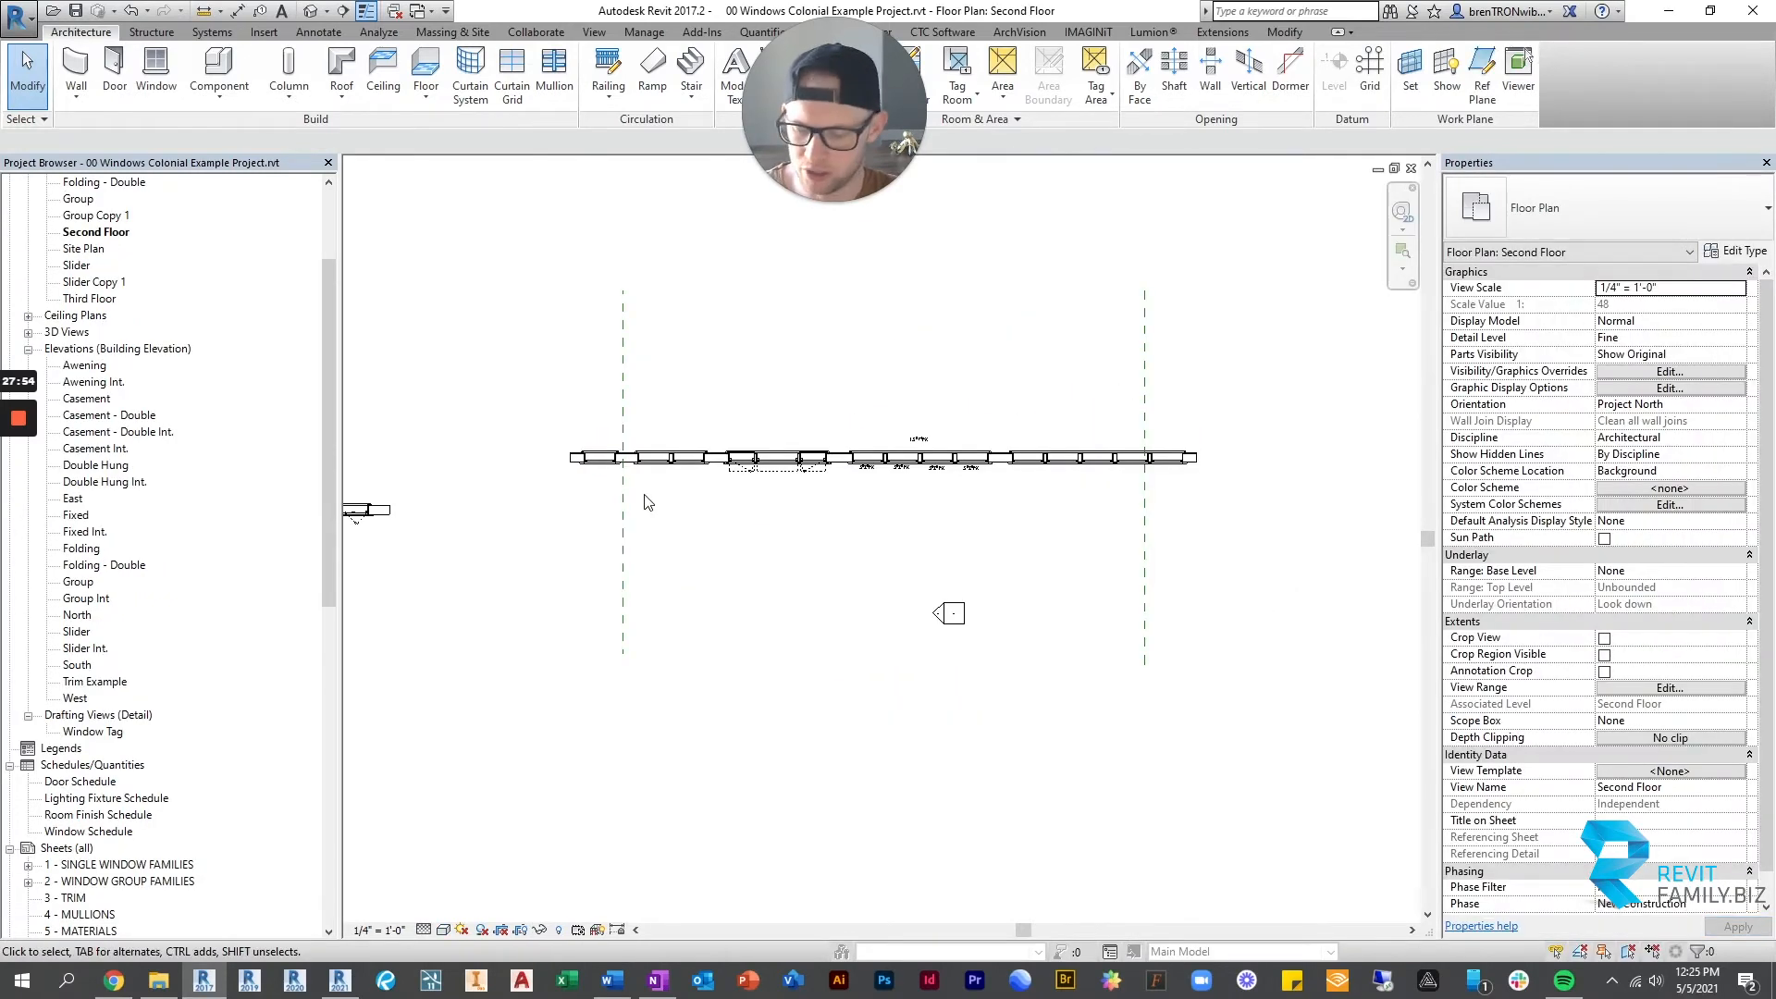
pyautogui.press('d')
pyautogui.scroll(-8, 984, 553)
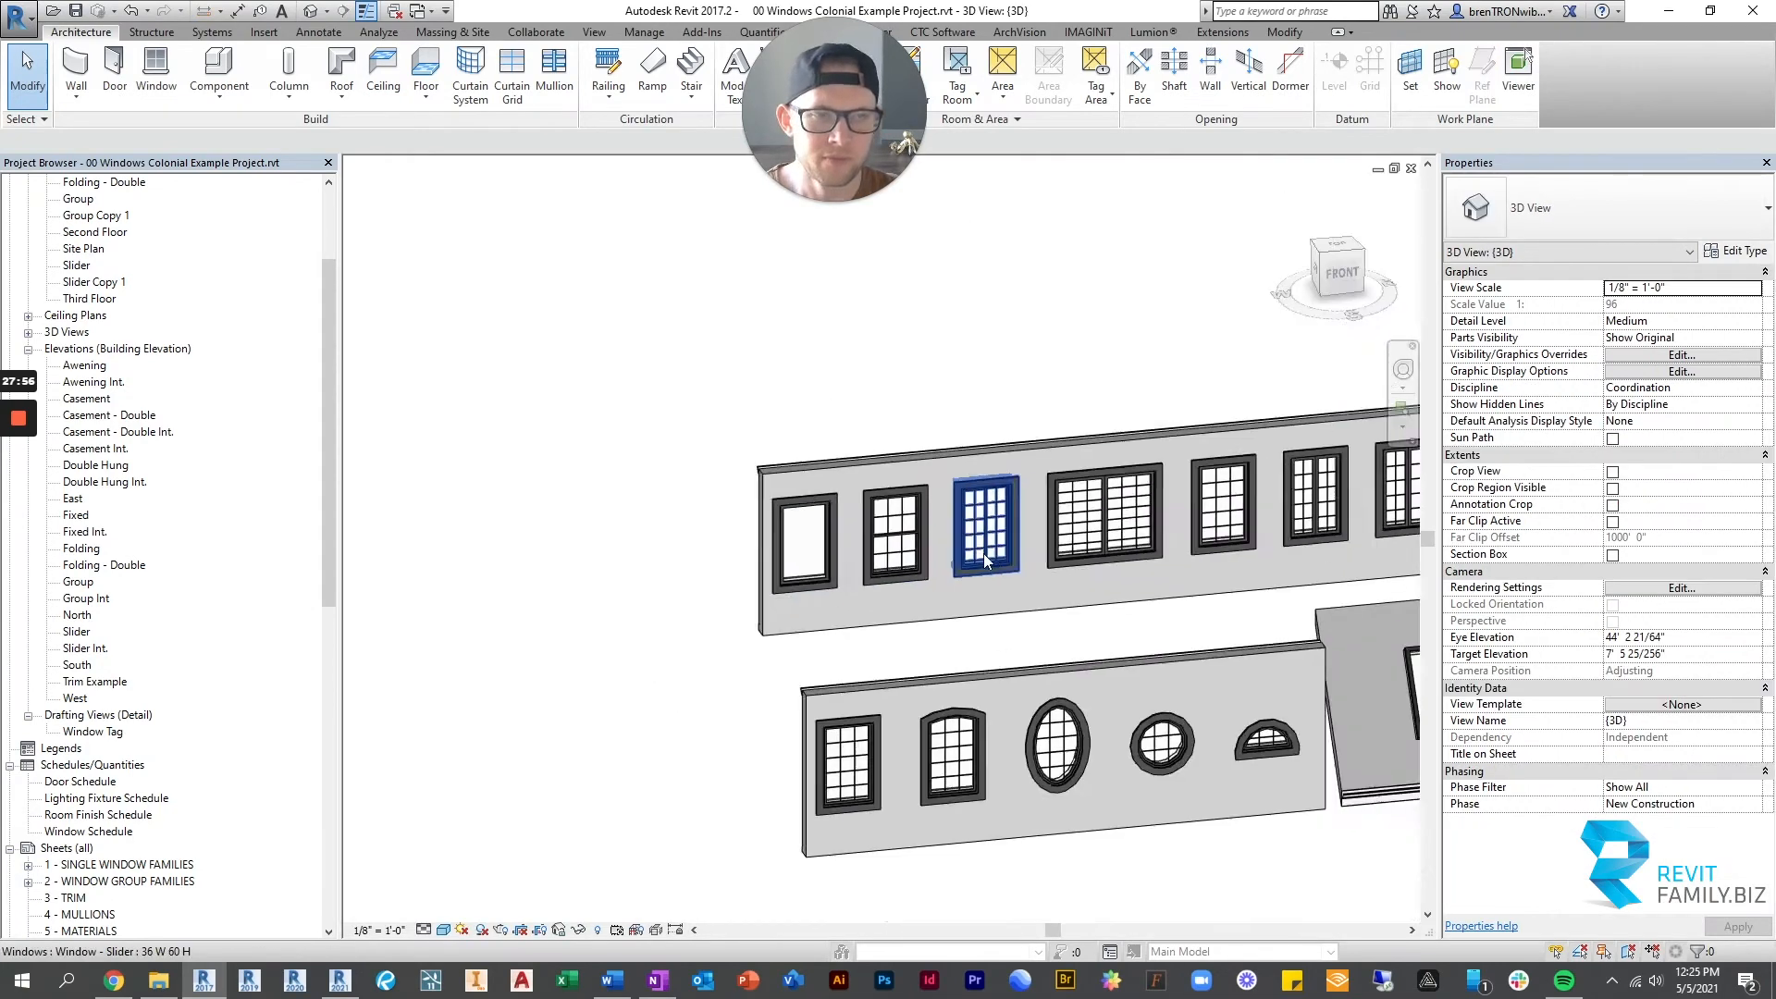
pyautogui.moveTo(1338, 557); pyautogui.dragTo(848, 573, button='middle')
pyautogui.moveTo(1158, 564); pyautogui.dragTo(595, 531, button='middle')
pyautogui.scroll(6, 1190, 480)
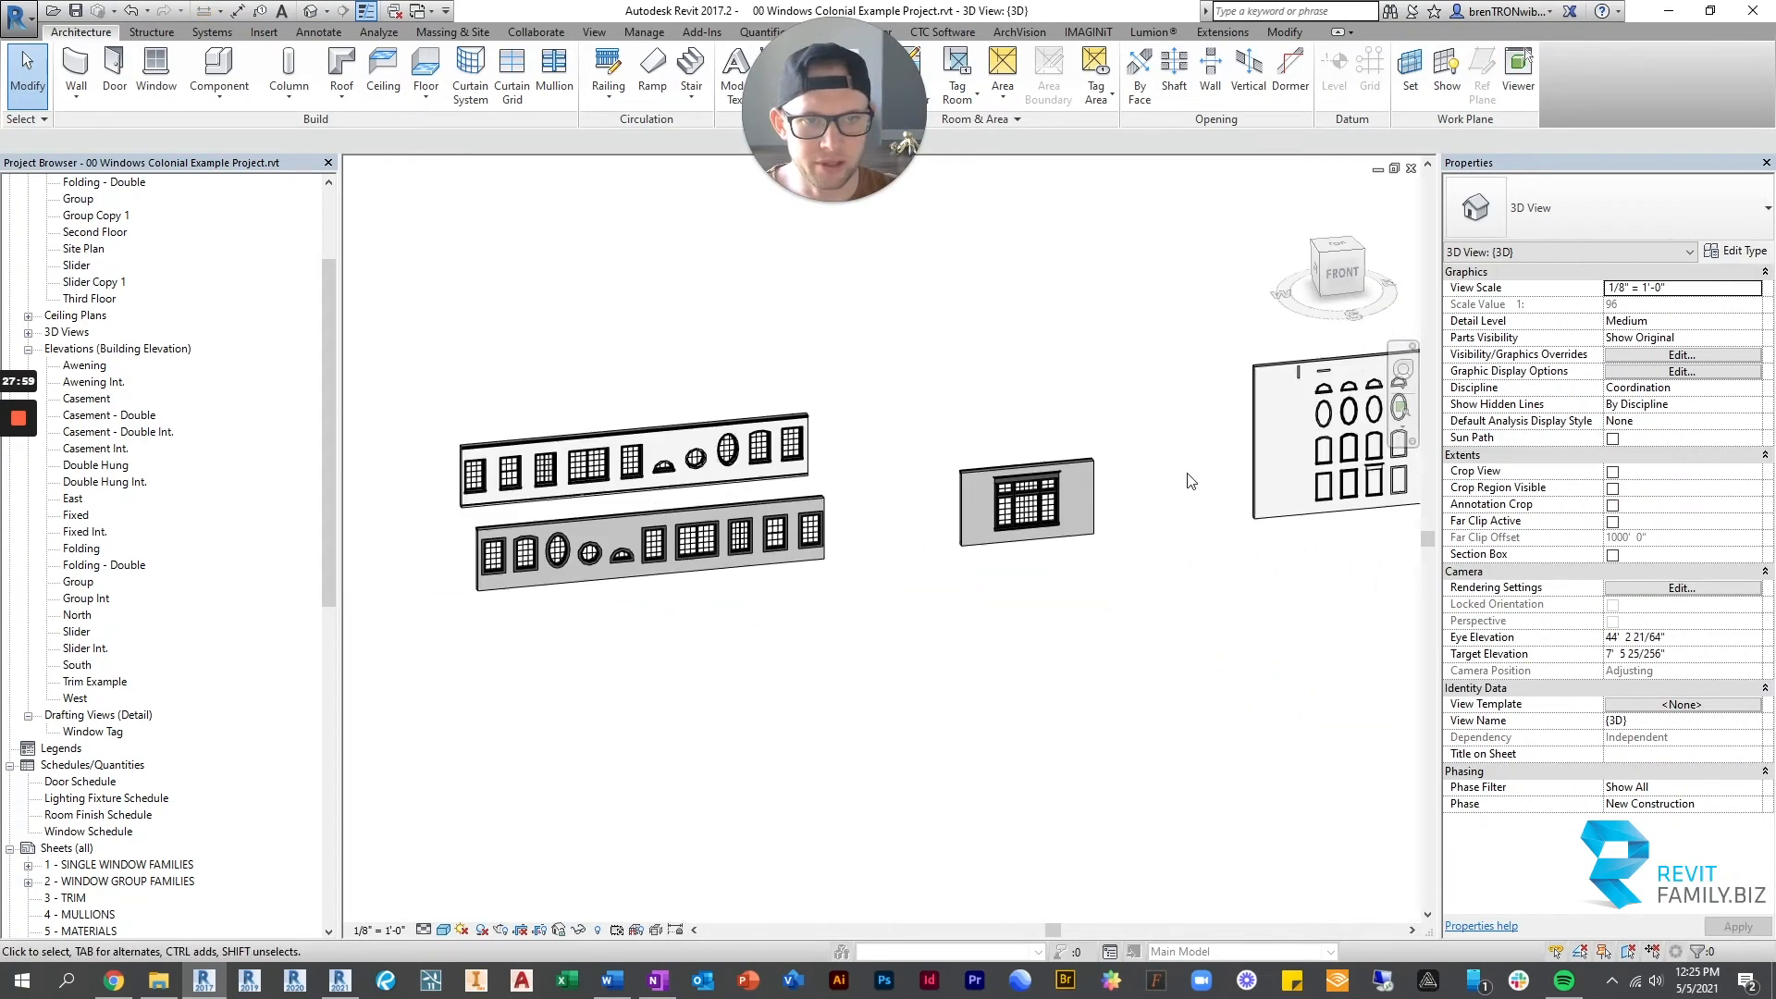
pyautogui.scroll(6, 975, 559)
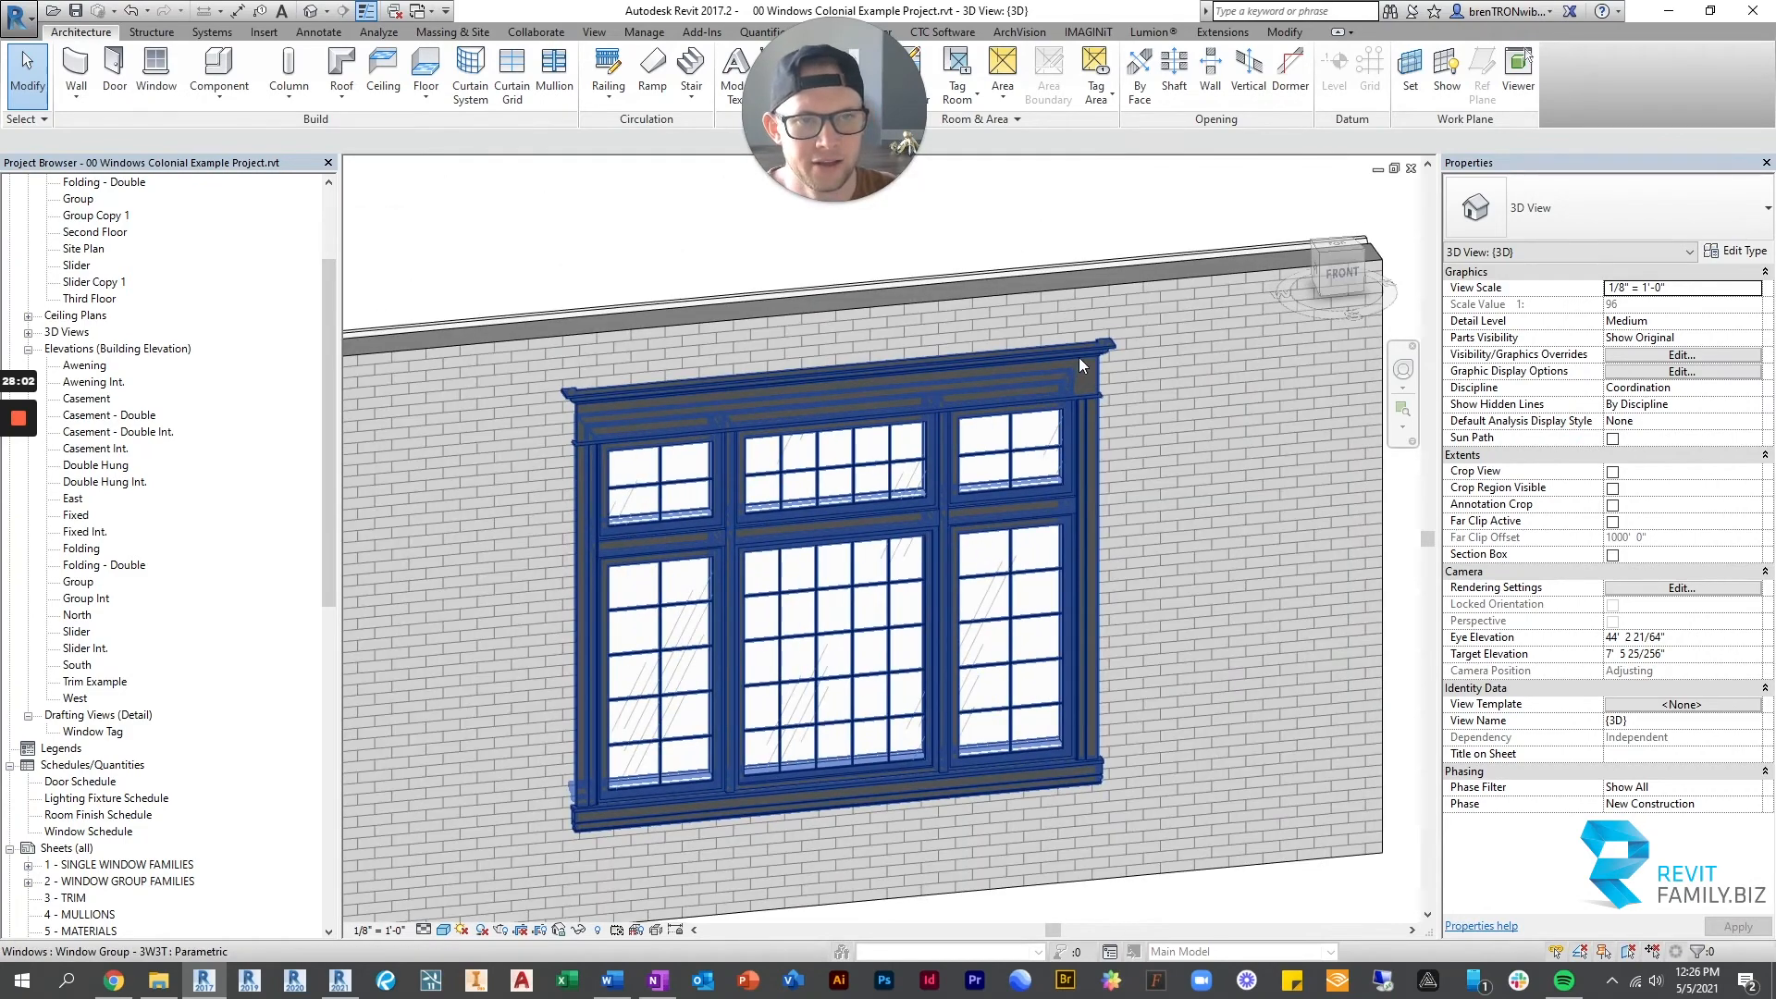
pyautogui.click(1079, 357)
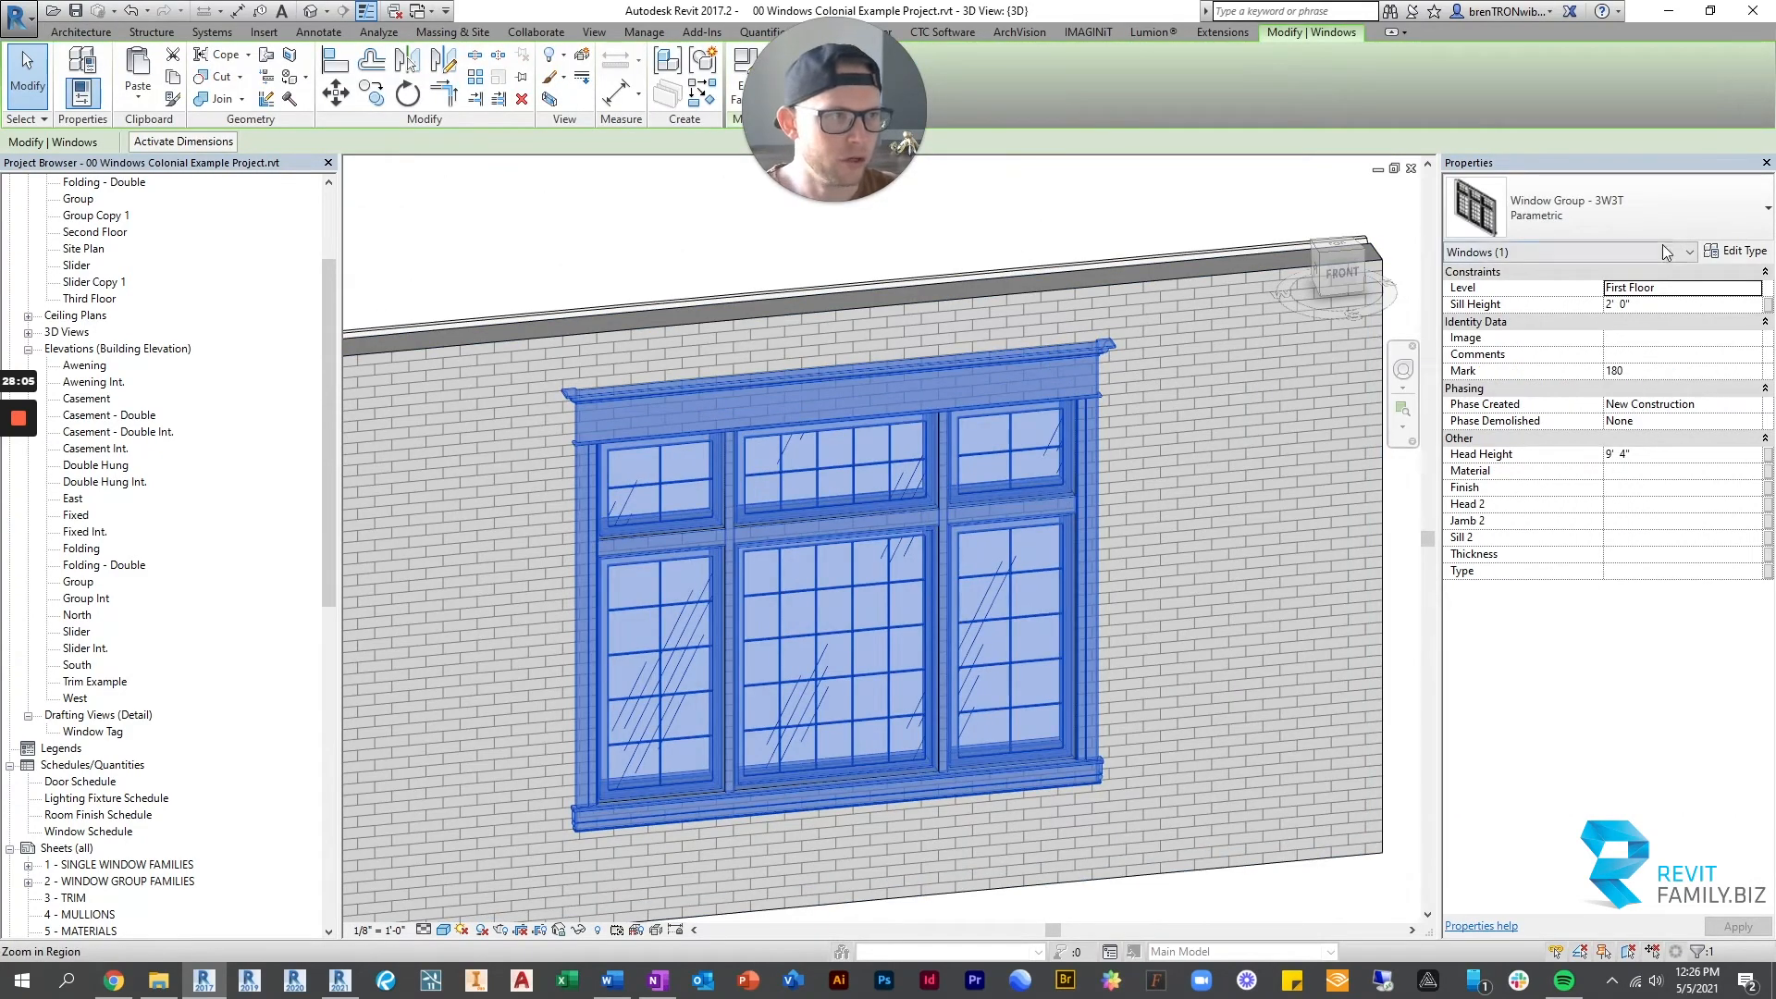
pyautogui.press('Escape')
# Review the instance visibility, material and trim parameters of the 72 W 60 H double casement window on the Colonial upper wall.
pyautogui.scroll(-6, 602, 364)
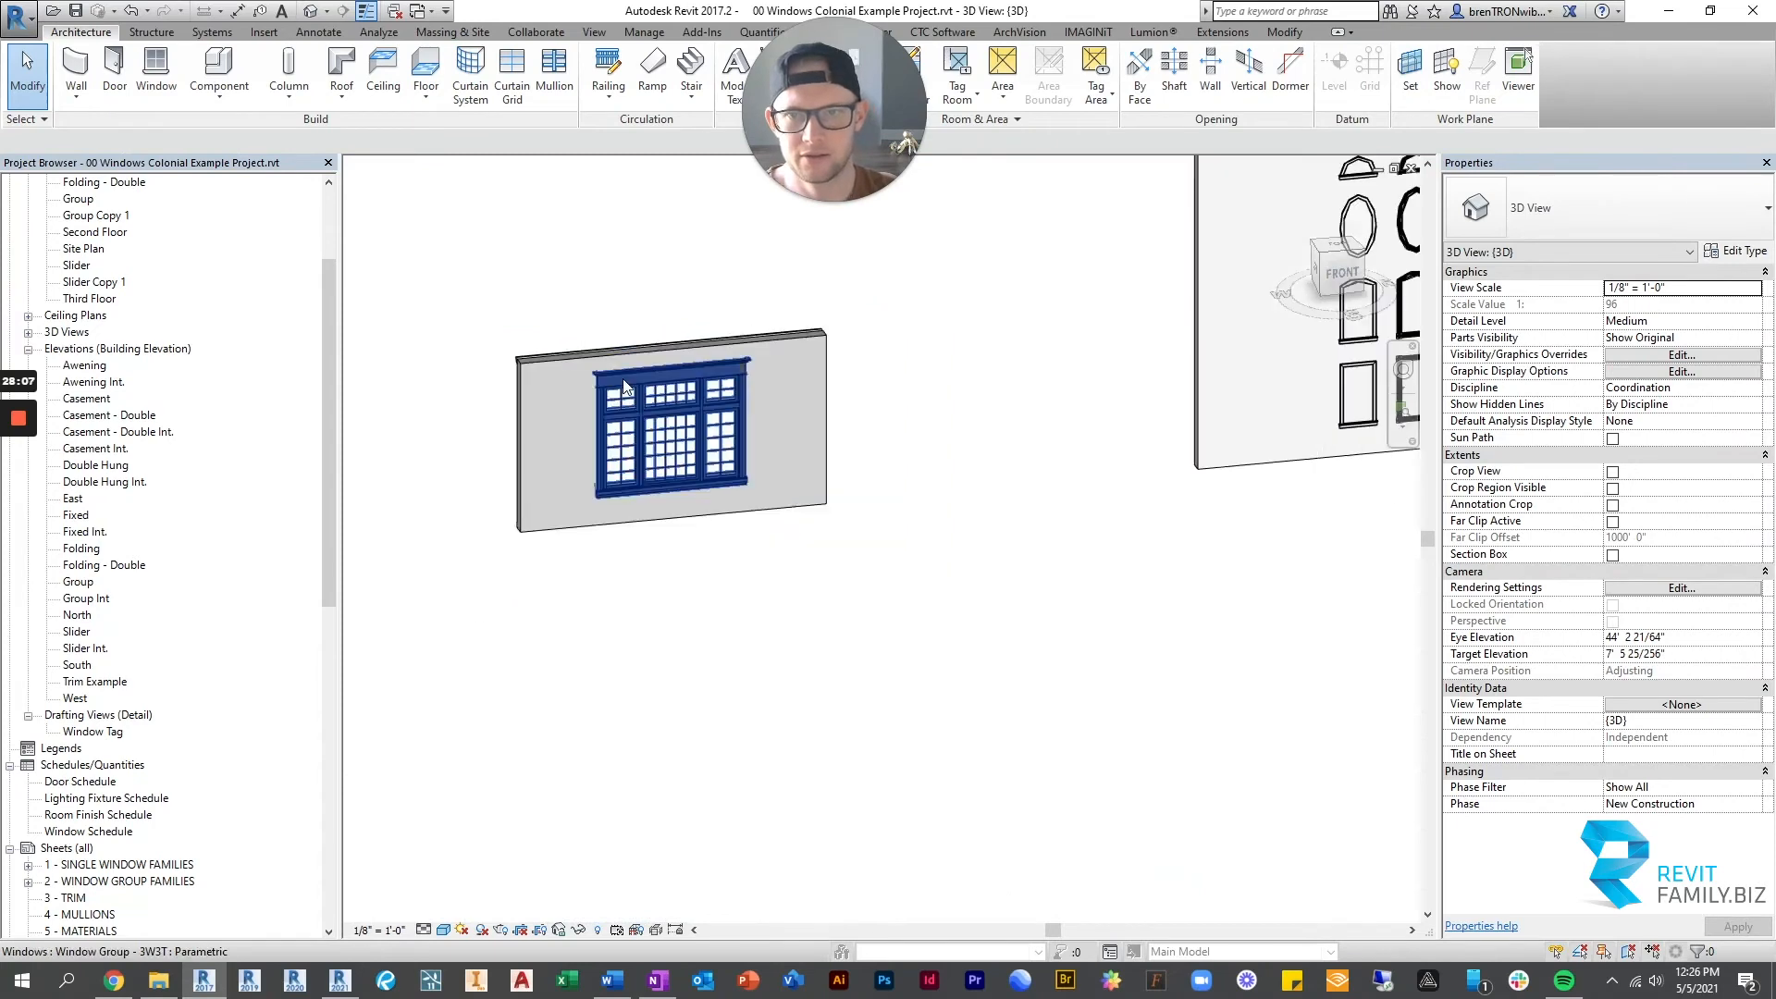
pyautogui.scroll(-5, 625, 387)
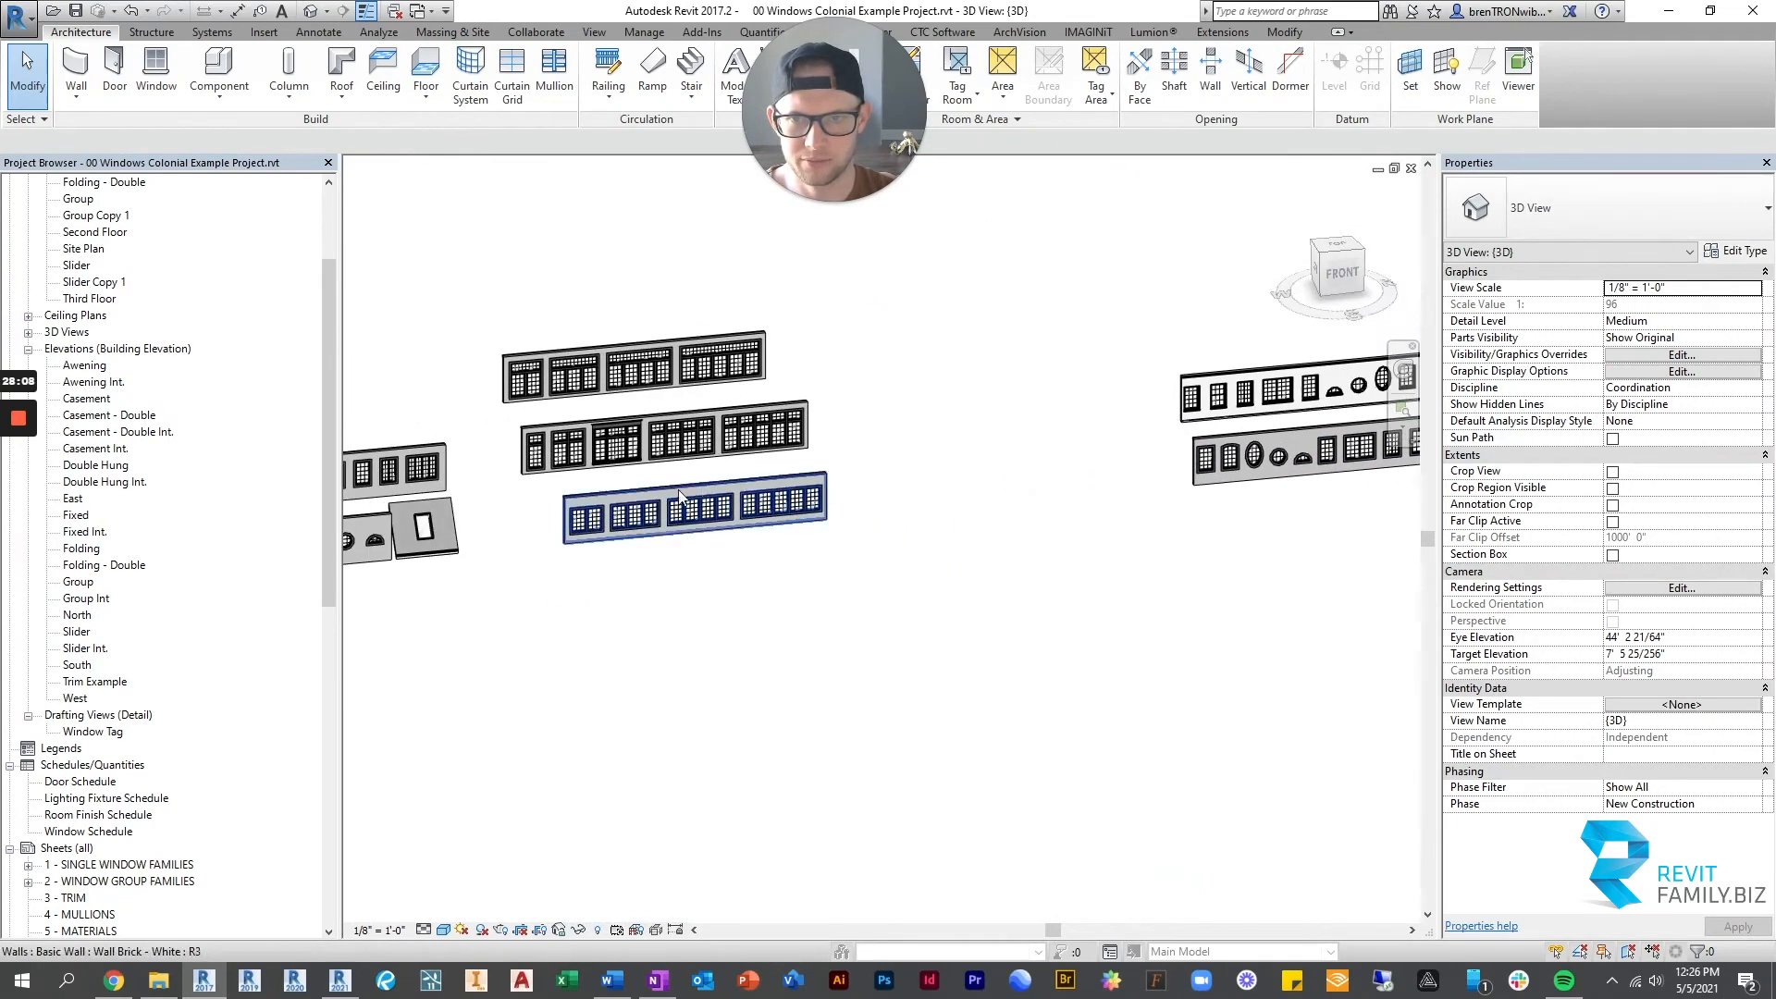
pyautogui.scroll(3, 680, 497)
pyautogui.moveTo(558, 495); pyautogui.dragTo(1002, 459, button='middle')
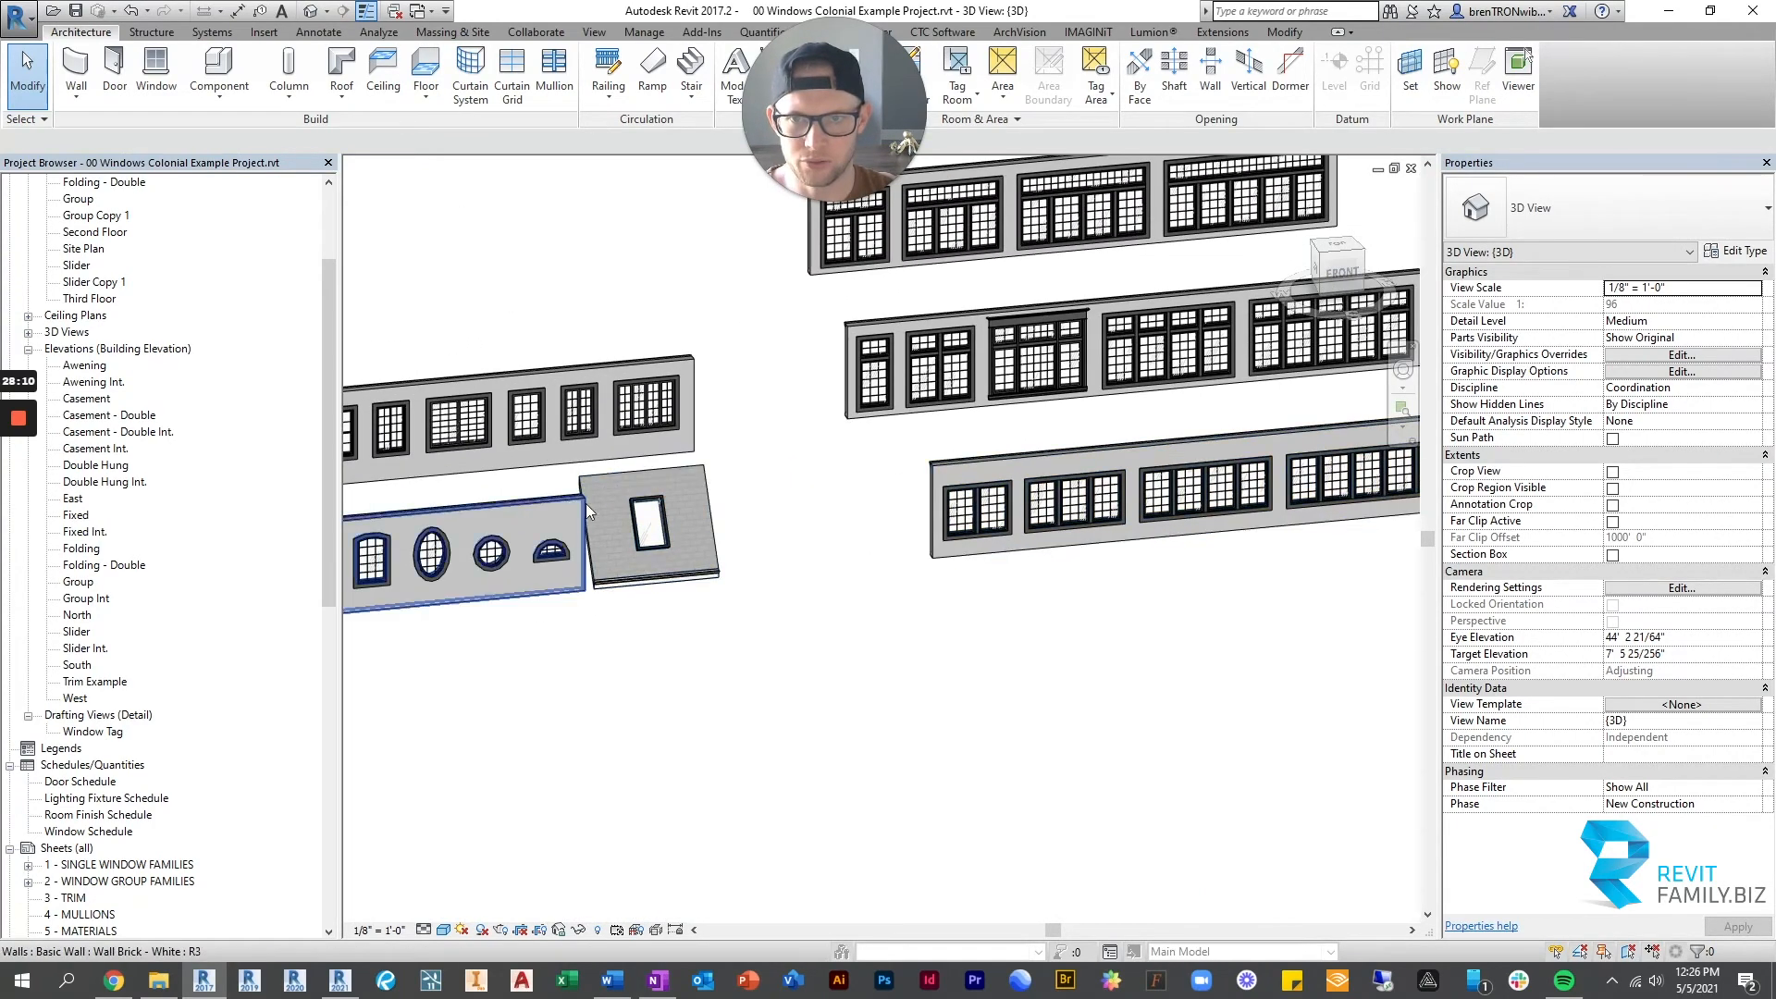
pyautogui.scroll(6, 736, 276)
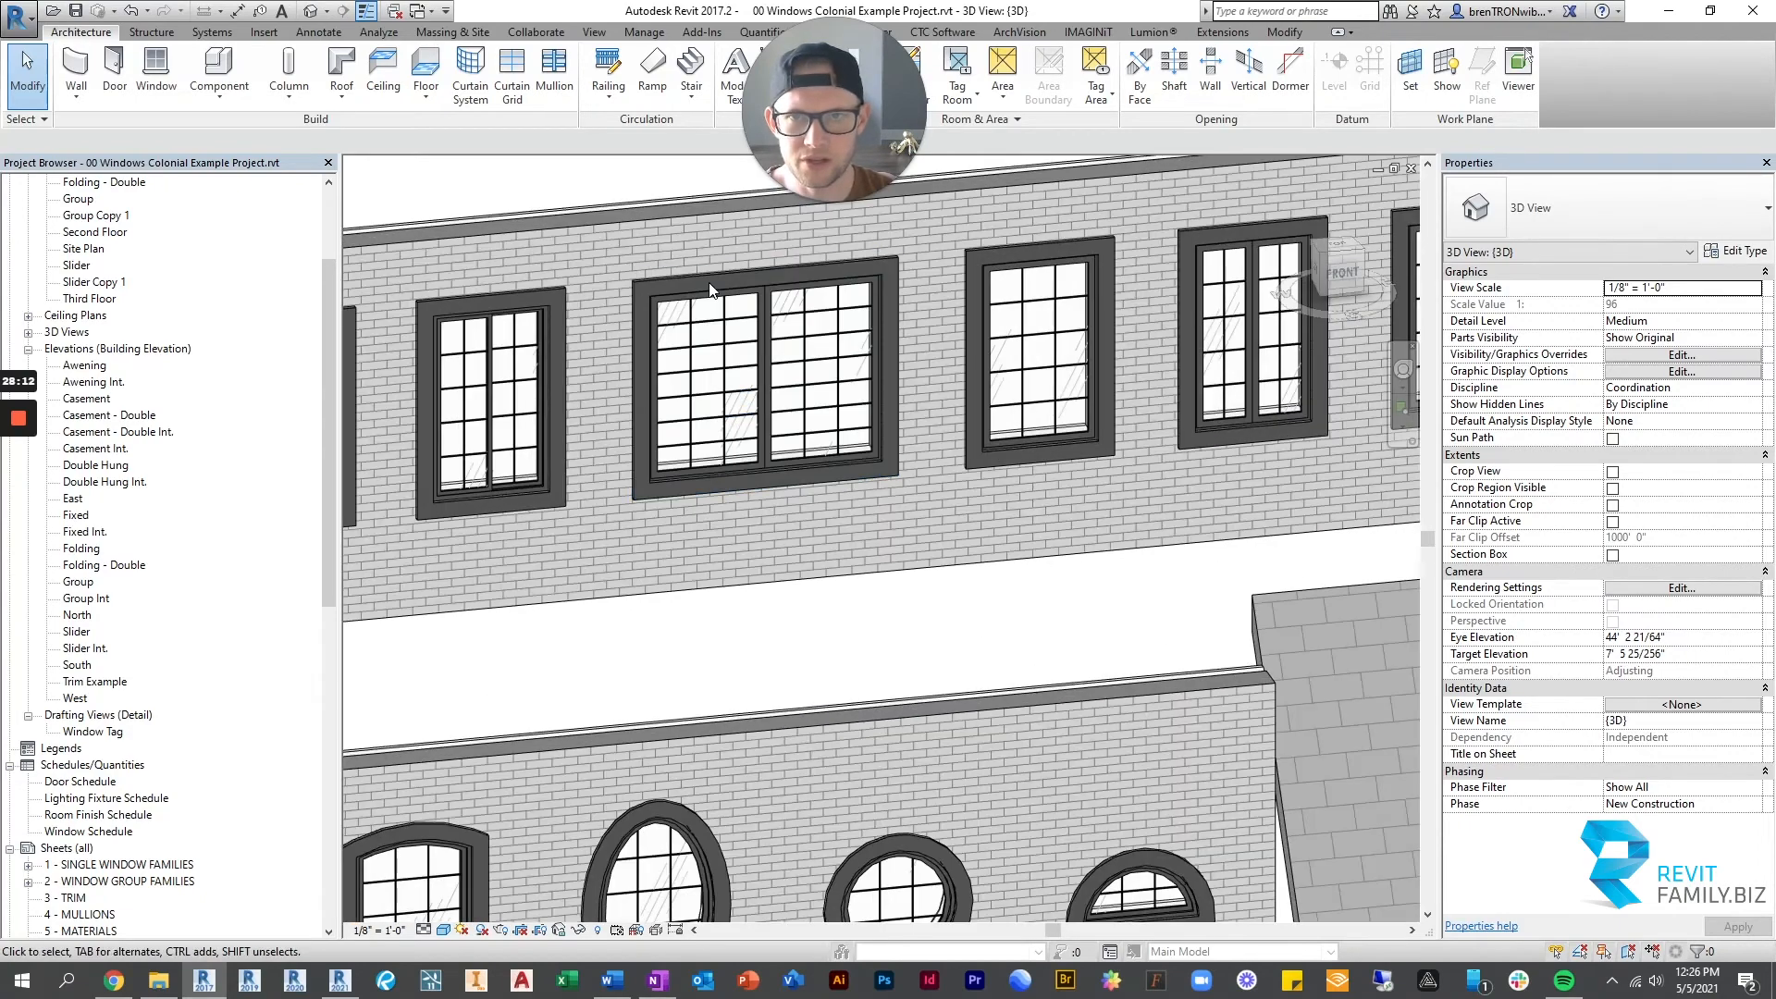
pyautogui.click(709, 288)
pyautogui.keyDown('shift'); pyautogui.moveTo(557, 501); pyautogui.dragTo(747, 560, button='middle'); pyautogui.keyUp('shift')
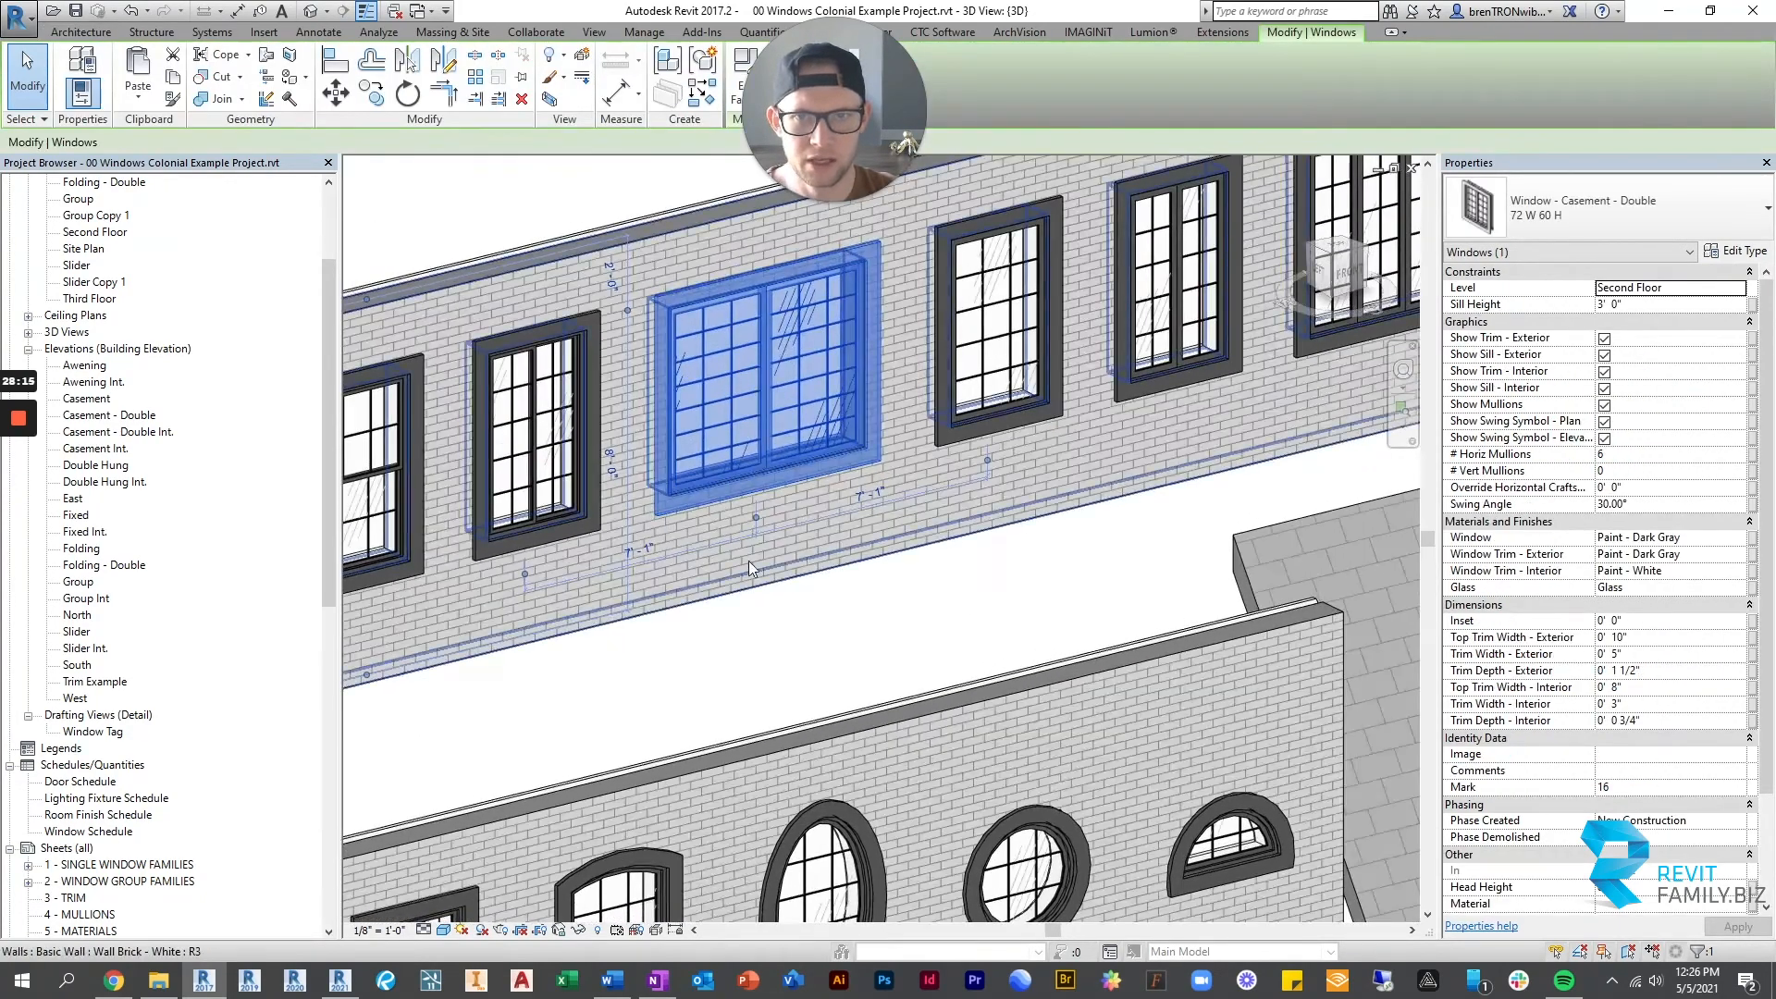
pyautogui.press('Escape')
pyautogui.click(714, 287)
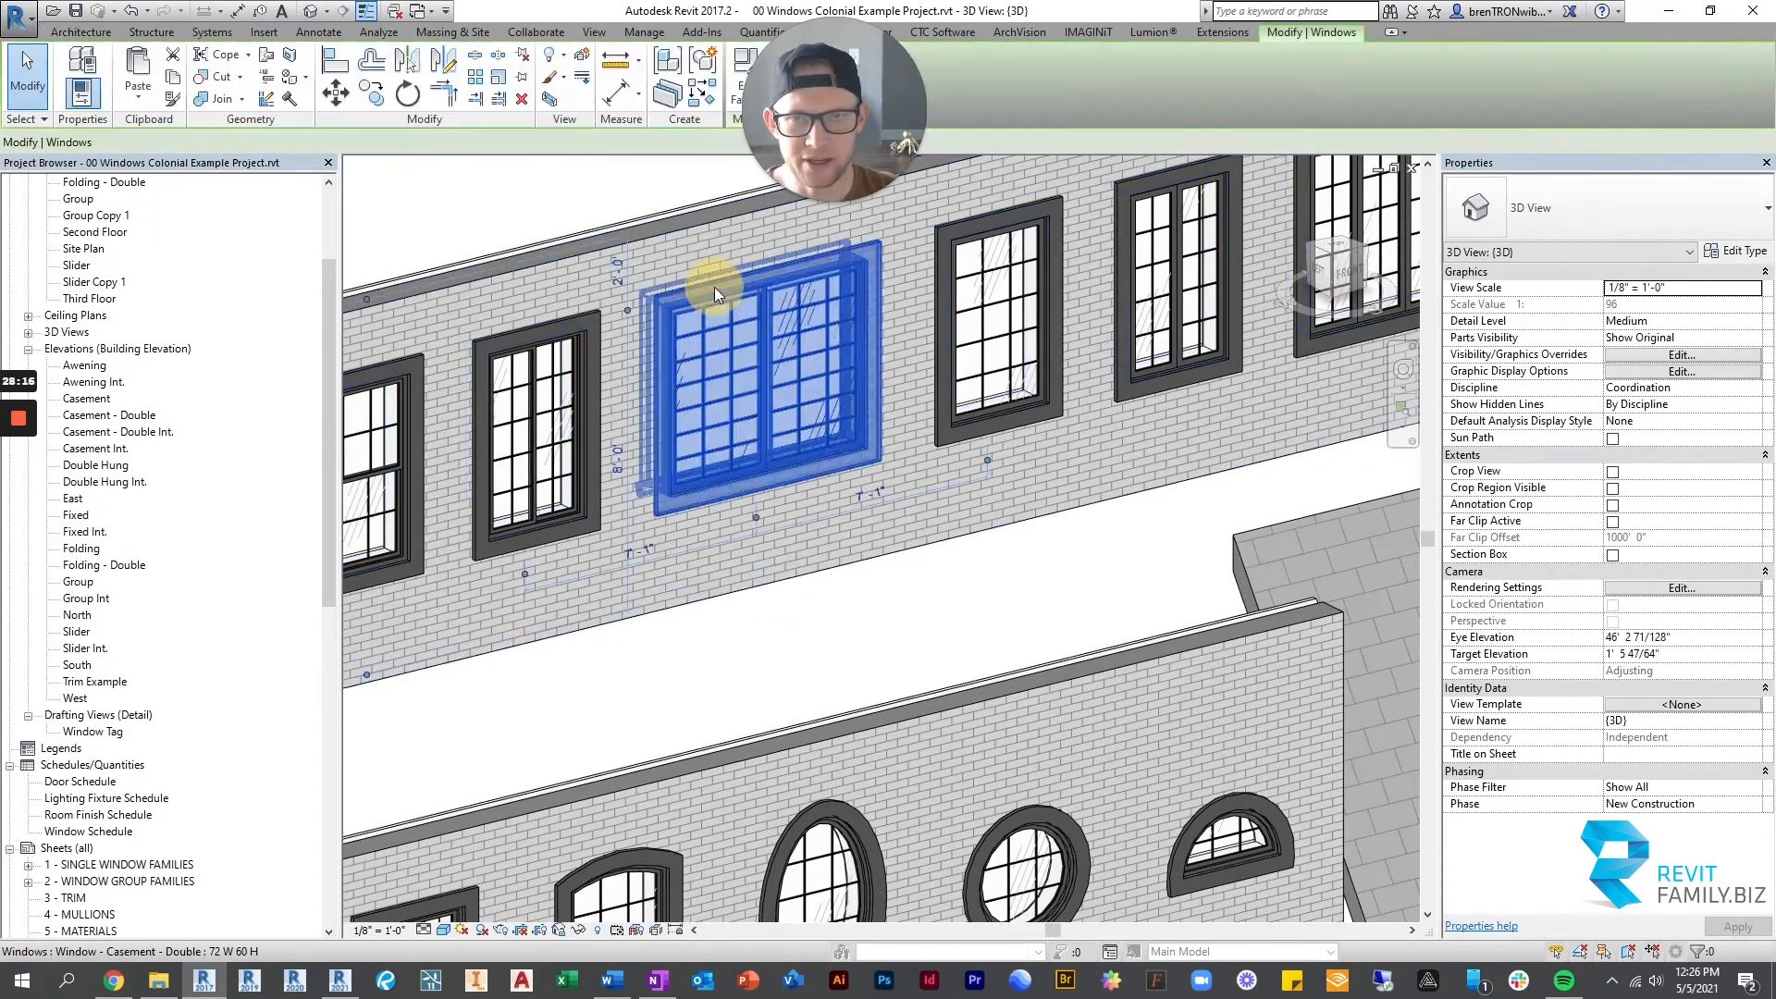
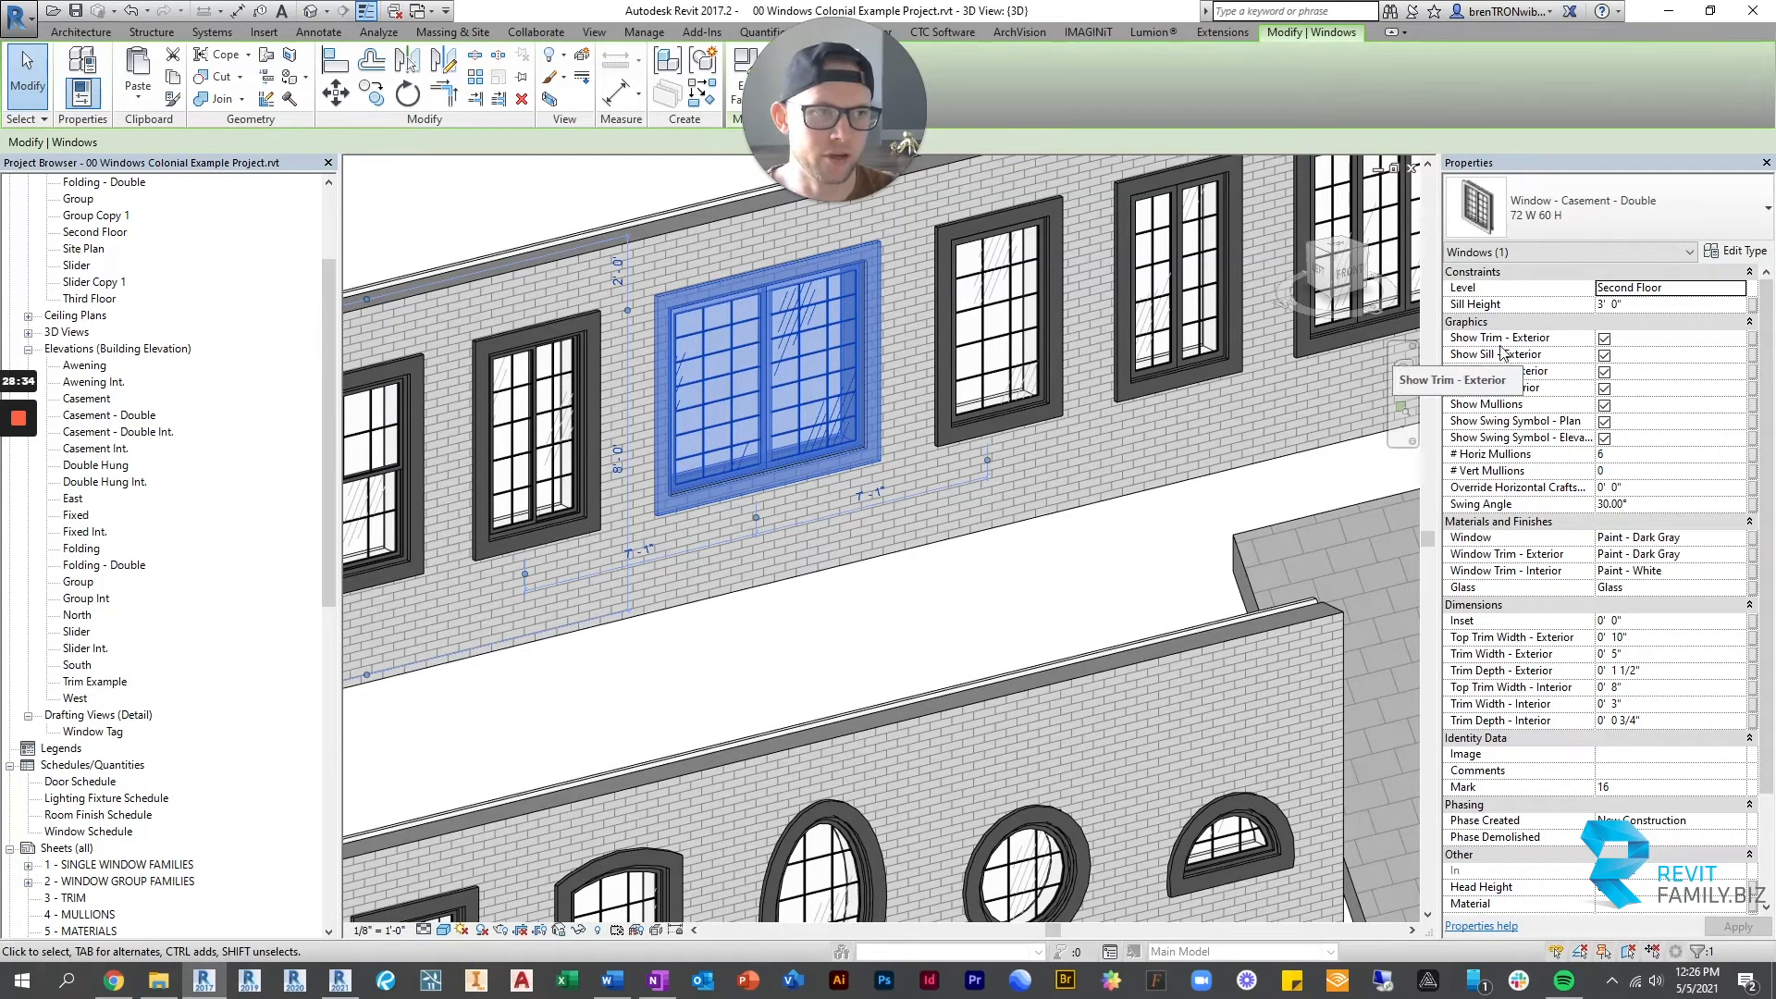
pyautogui.press('Escape')
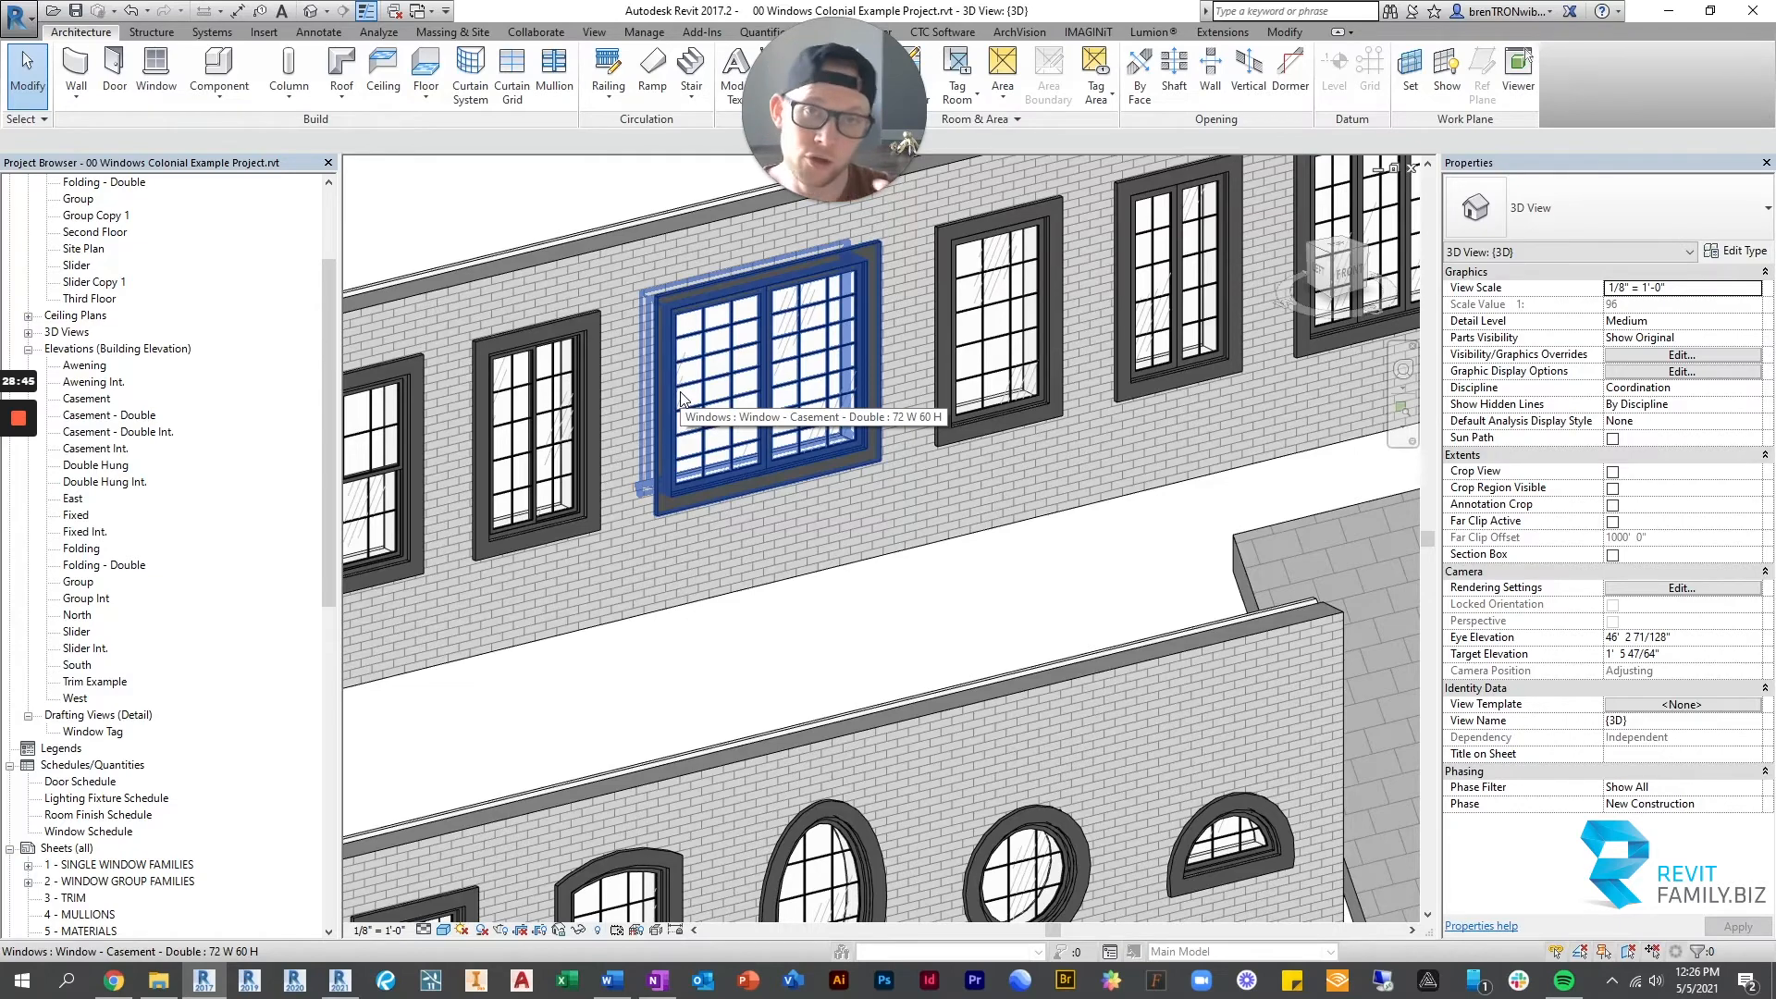
# View the Colonial double casement window from inside and turn off its Show Trim - Interior parameter.
pyautogui.click(664, 316)
pyautogui.keyDown('shift'); pyautogui.moveTo(603, 392); pyautogui.dragTo(1078, 356, button='middle'); pyautogui.keyUp('shift')
pyautogui.click(1130, 196)
pyautogui.scroll(5, 790, 378)
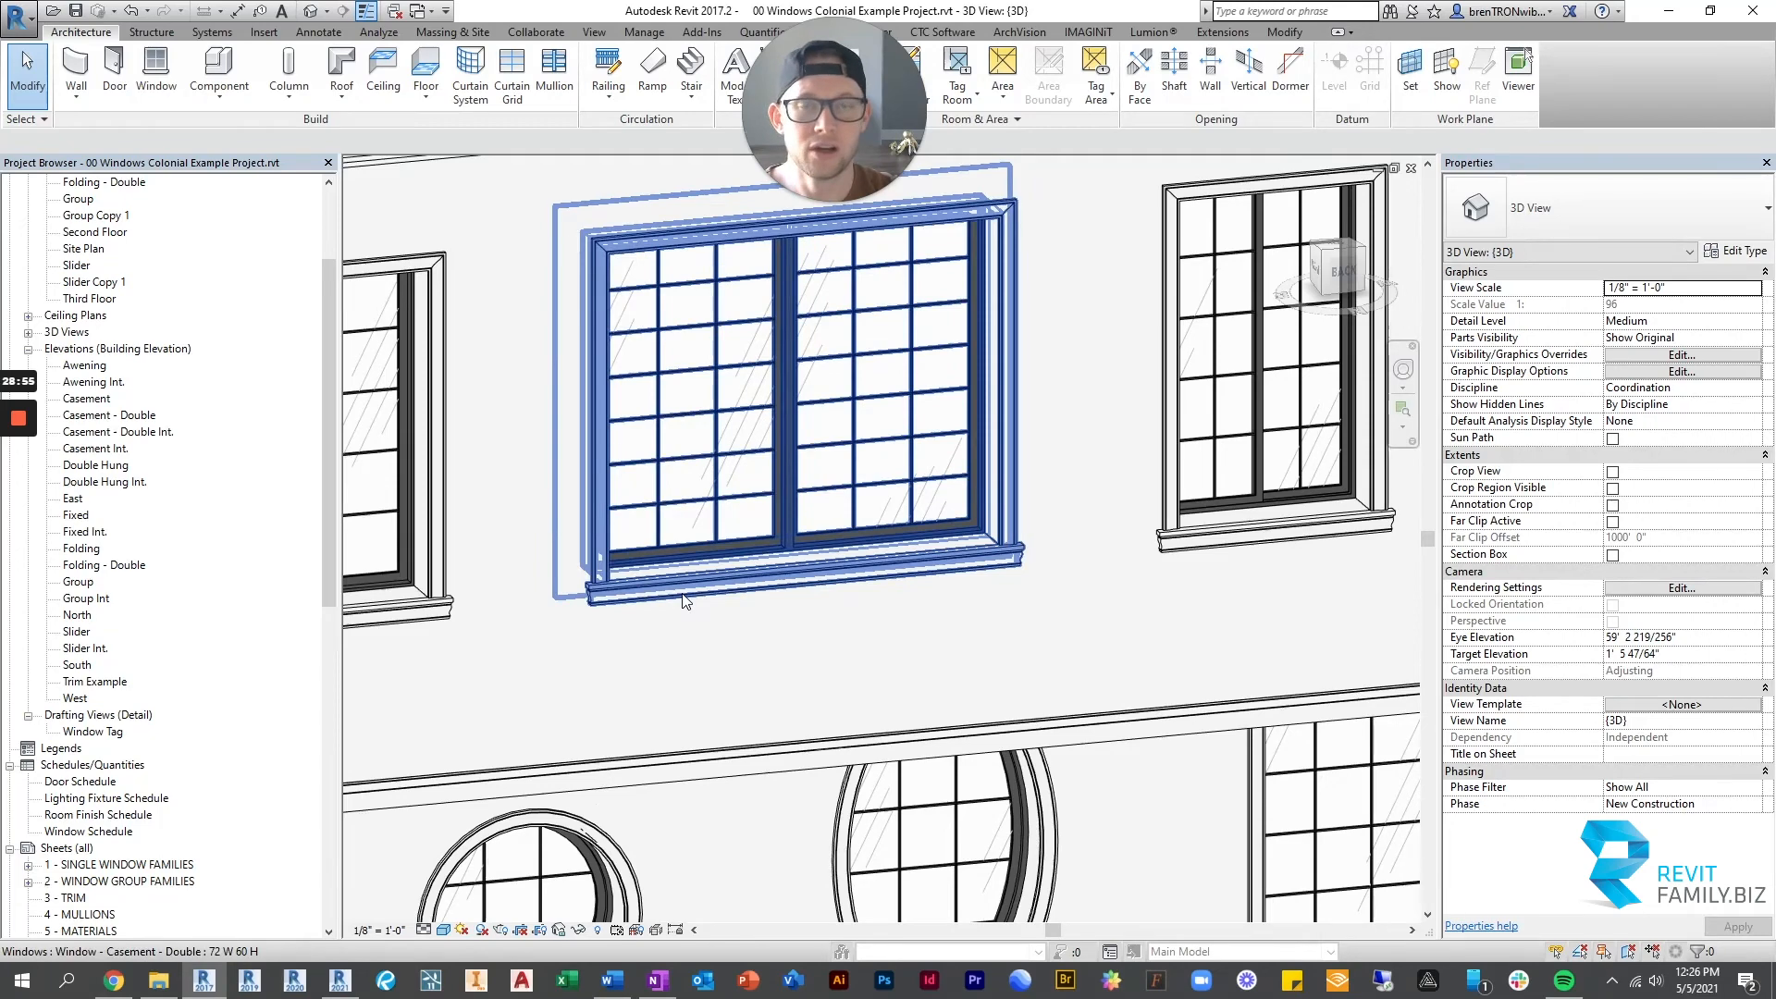
pyautogui.scroll(-3, 683, 601)
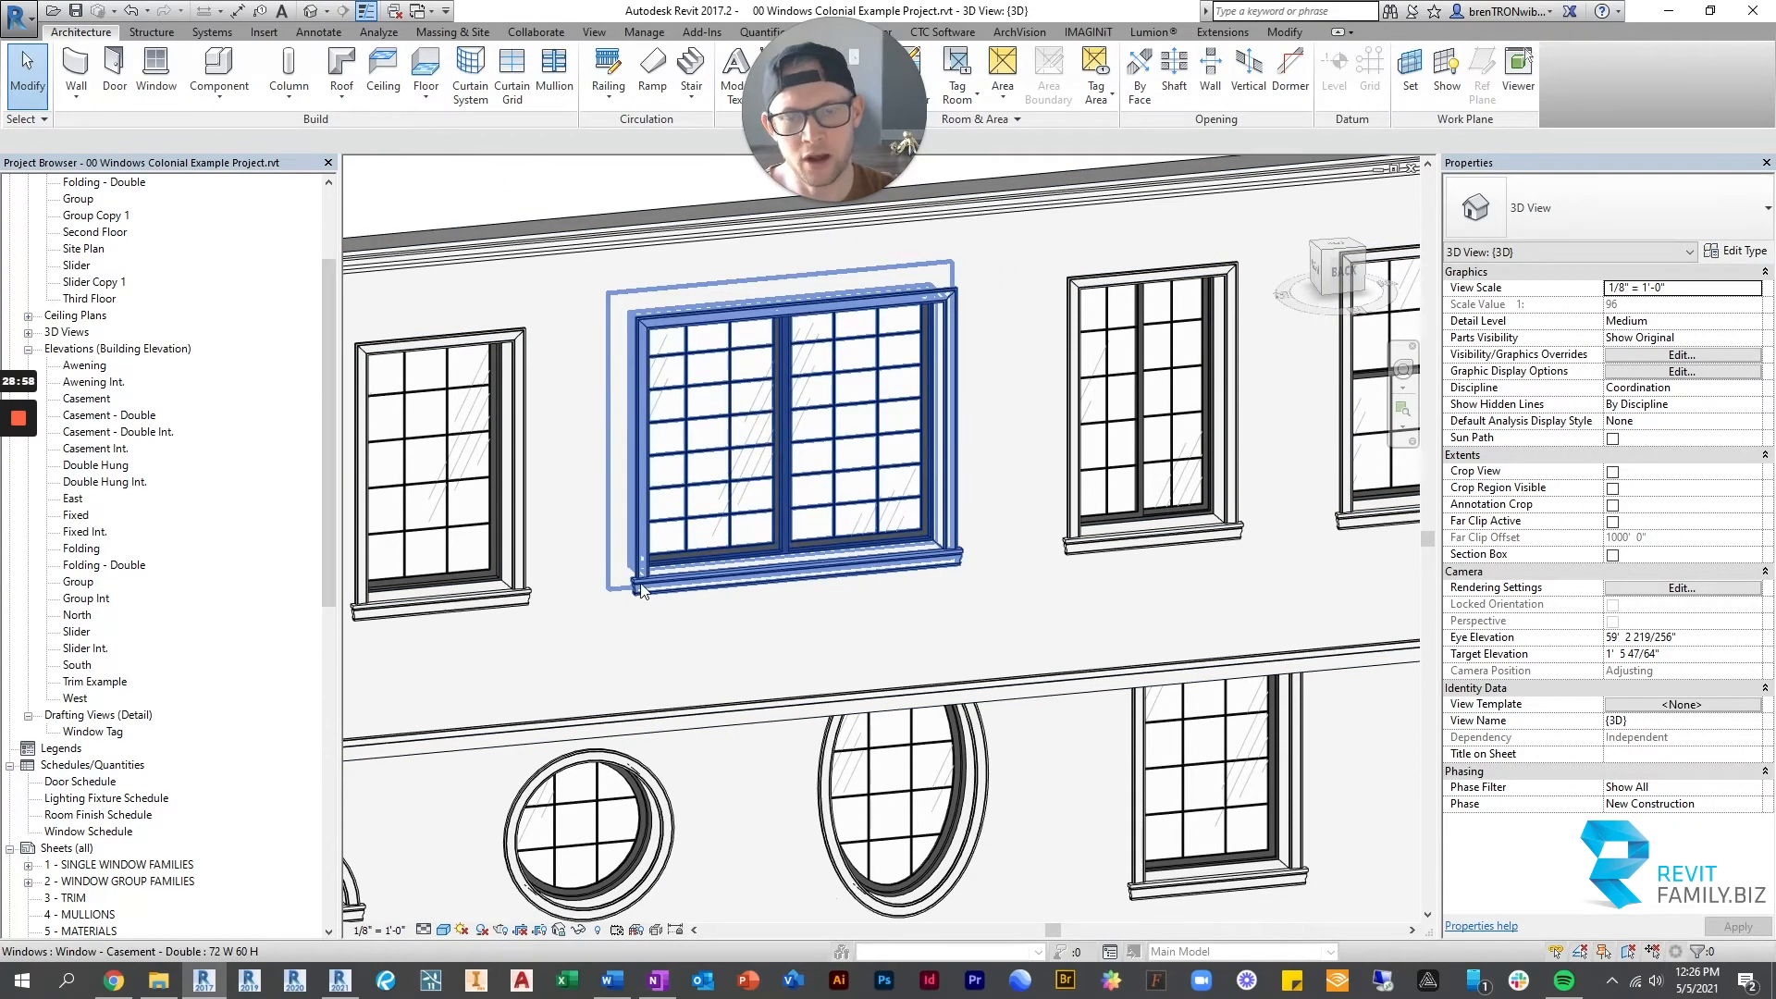
pyautogui.click(690, 318)
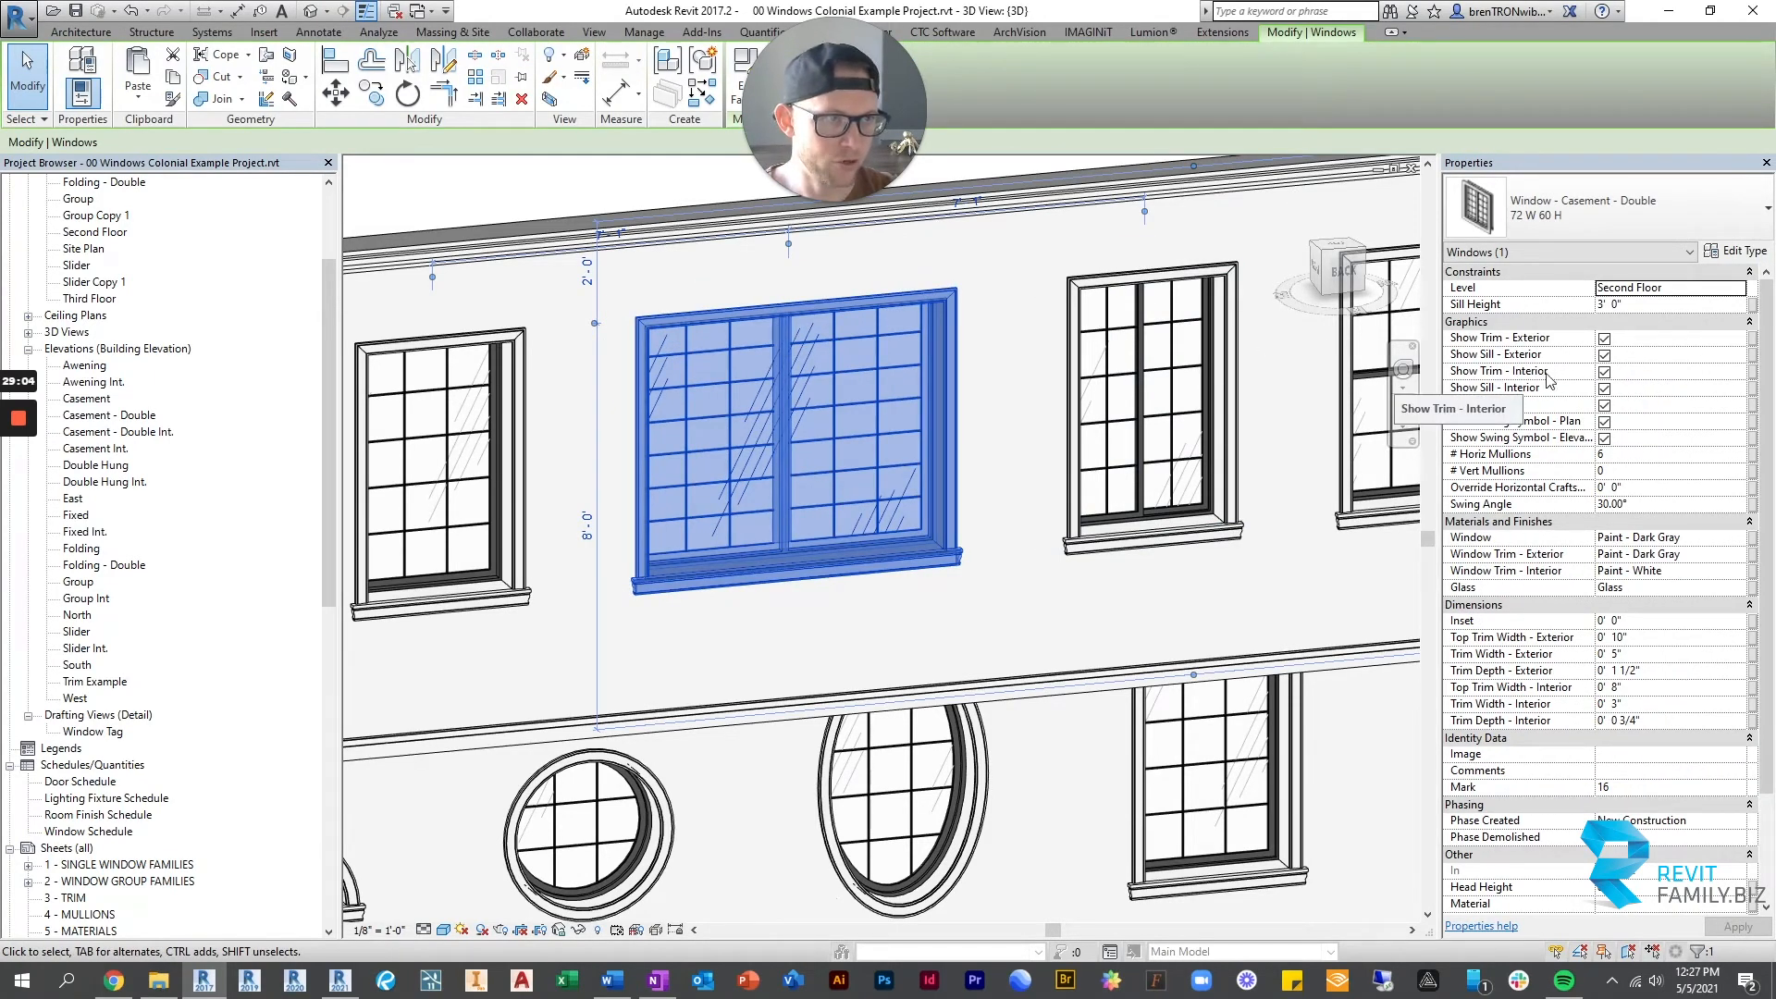
pyautogui.click(1604, 372)
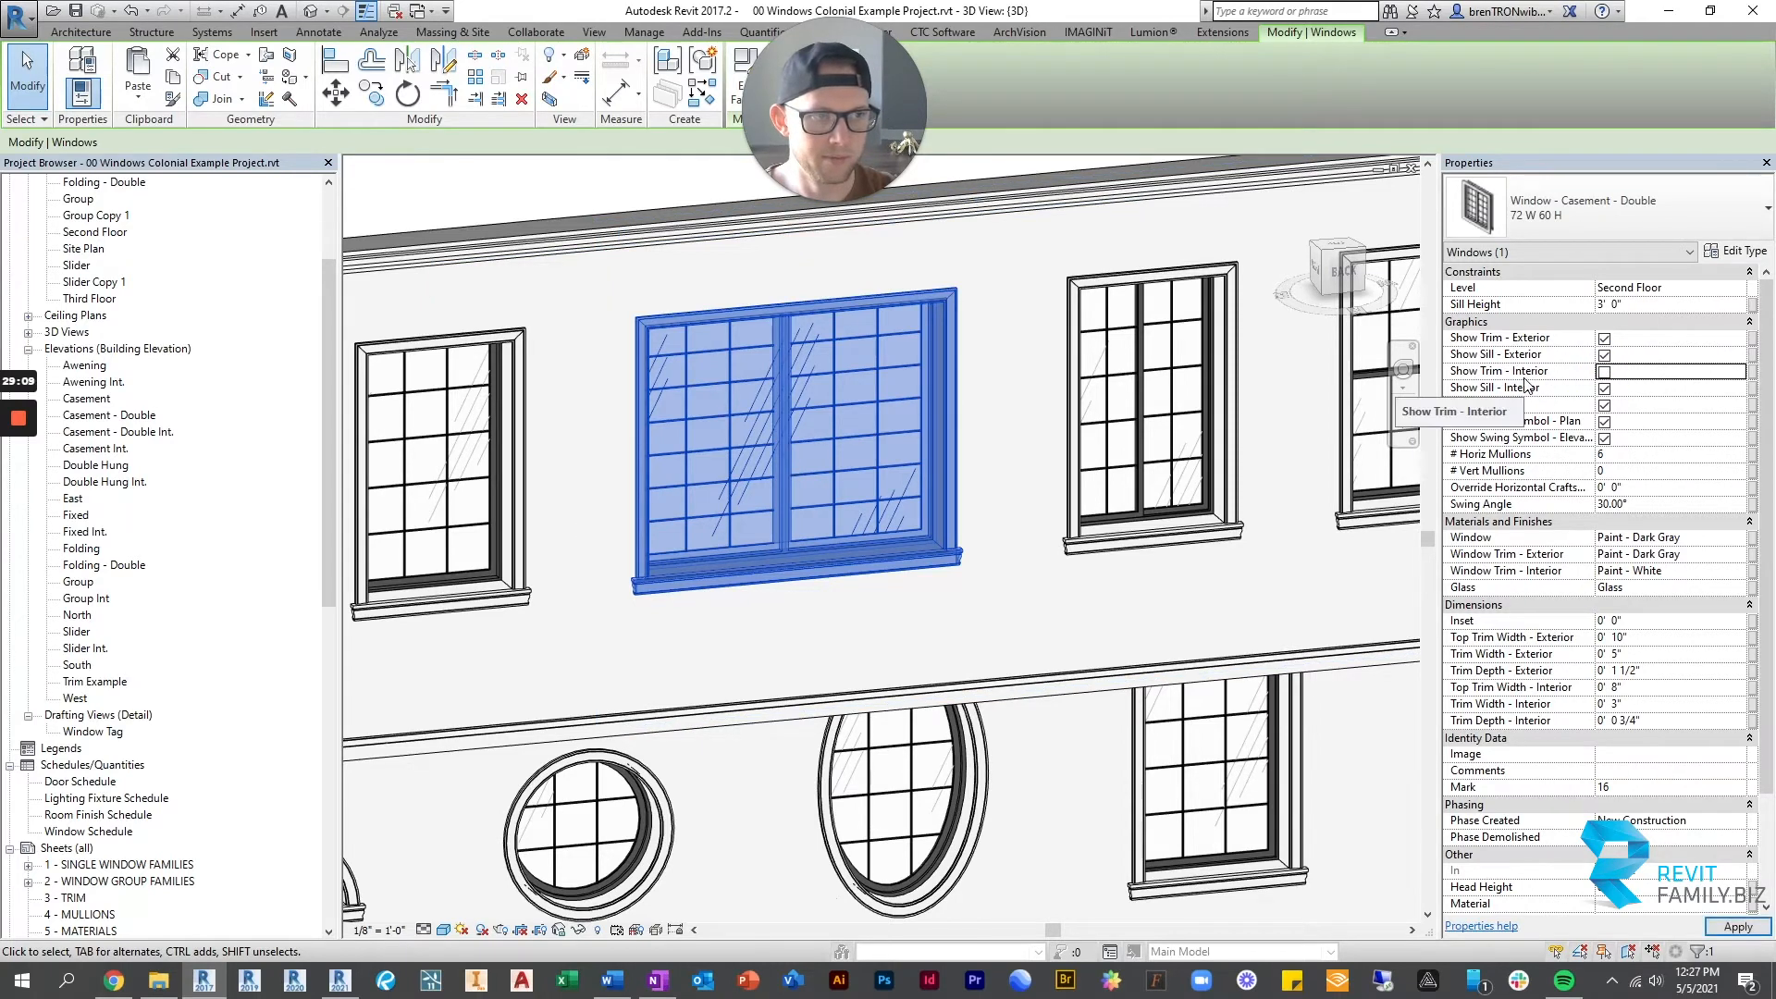
pyautogui.press('Escape')
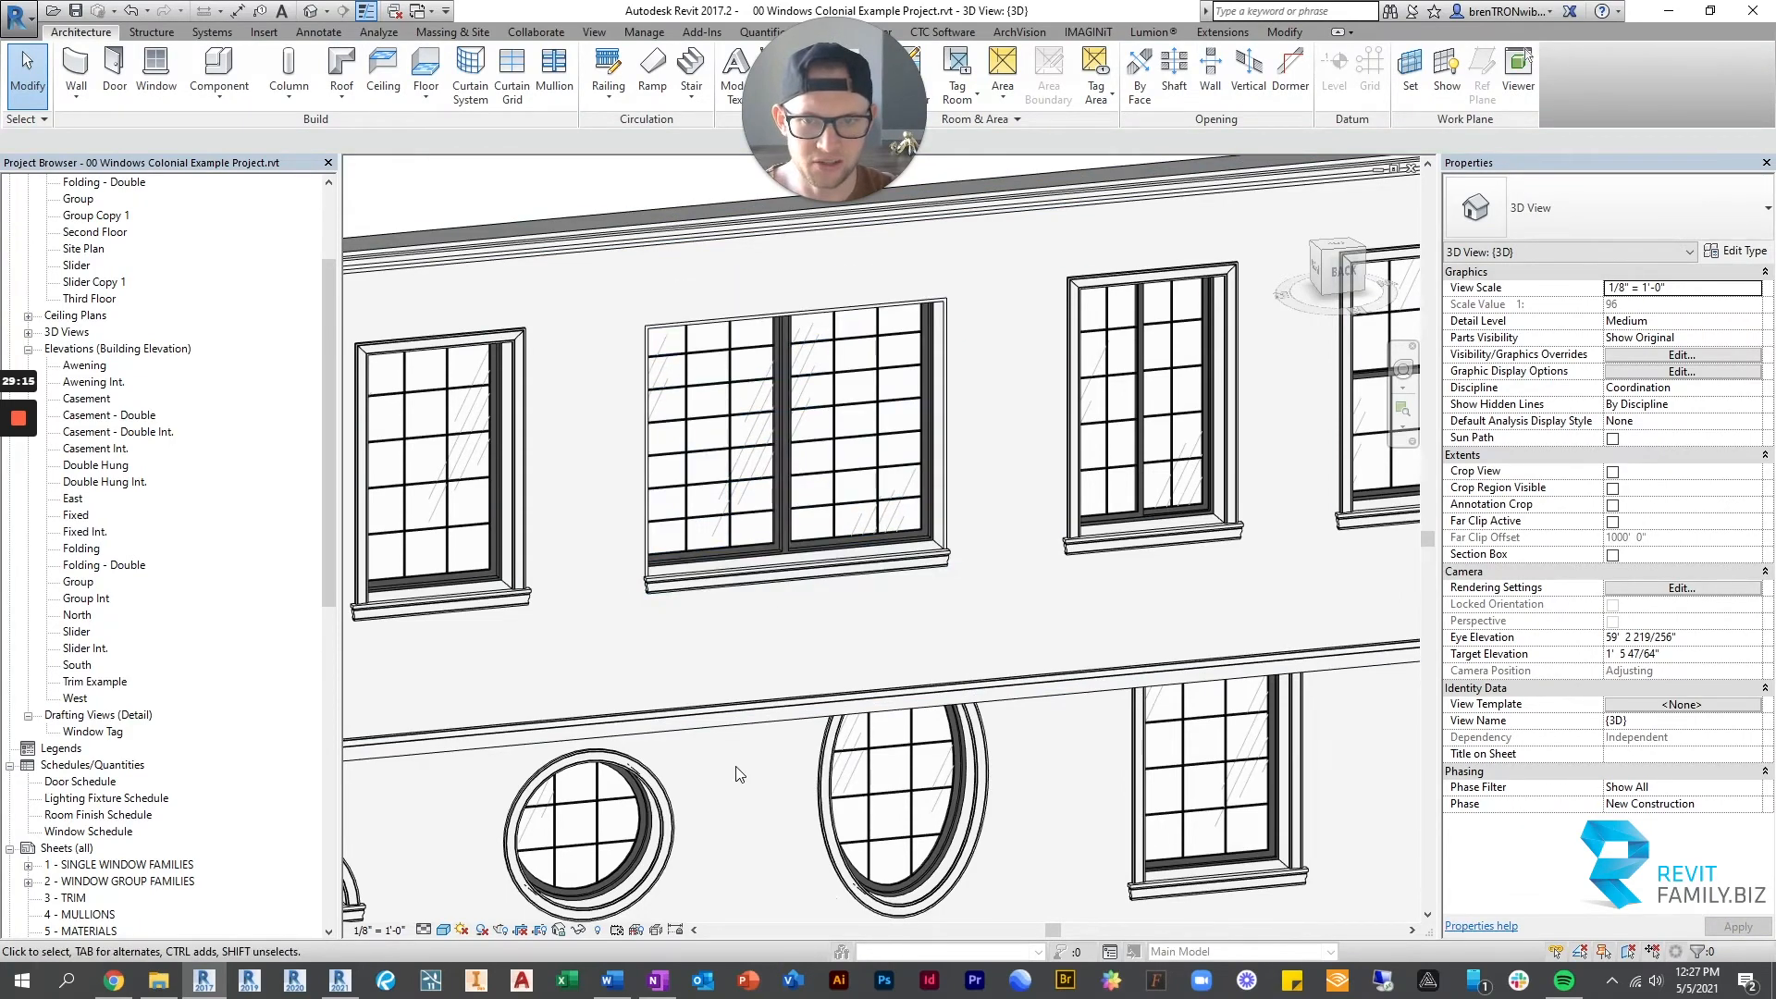
# Compare the double casement window's interior sill with the neighbouring trimmed windows and return to the wall's exterior face.
pyautogui.scroll(4, 609, 629)
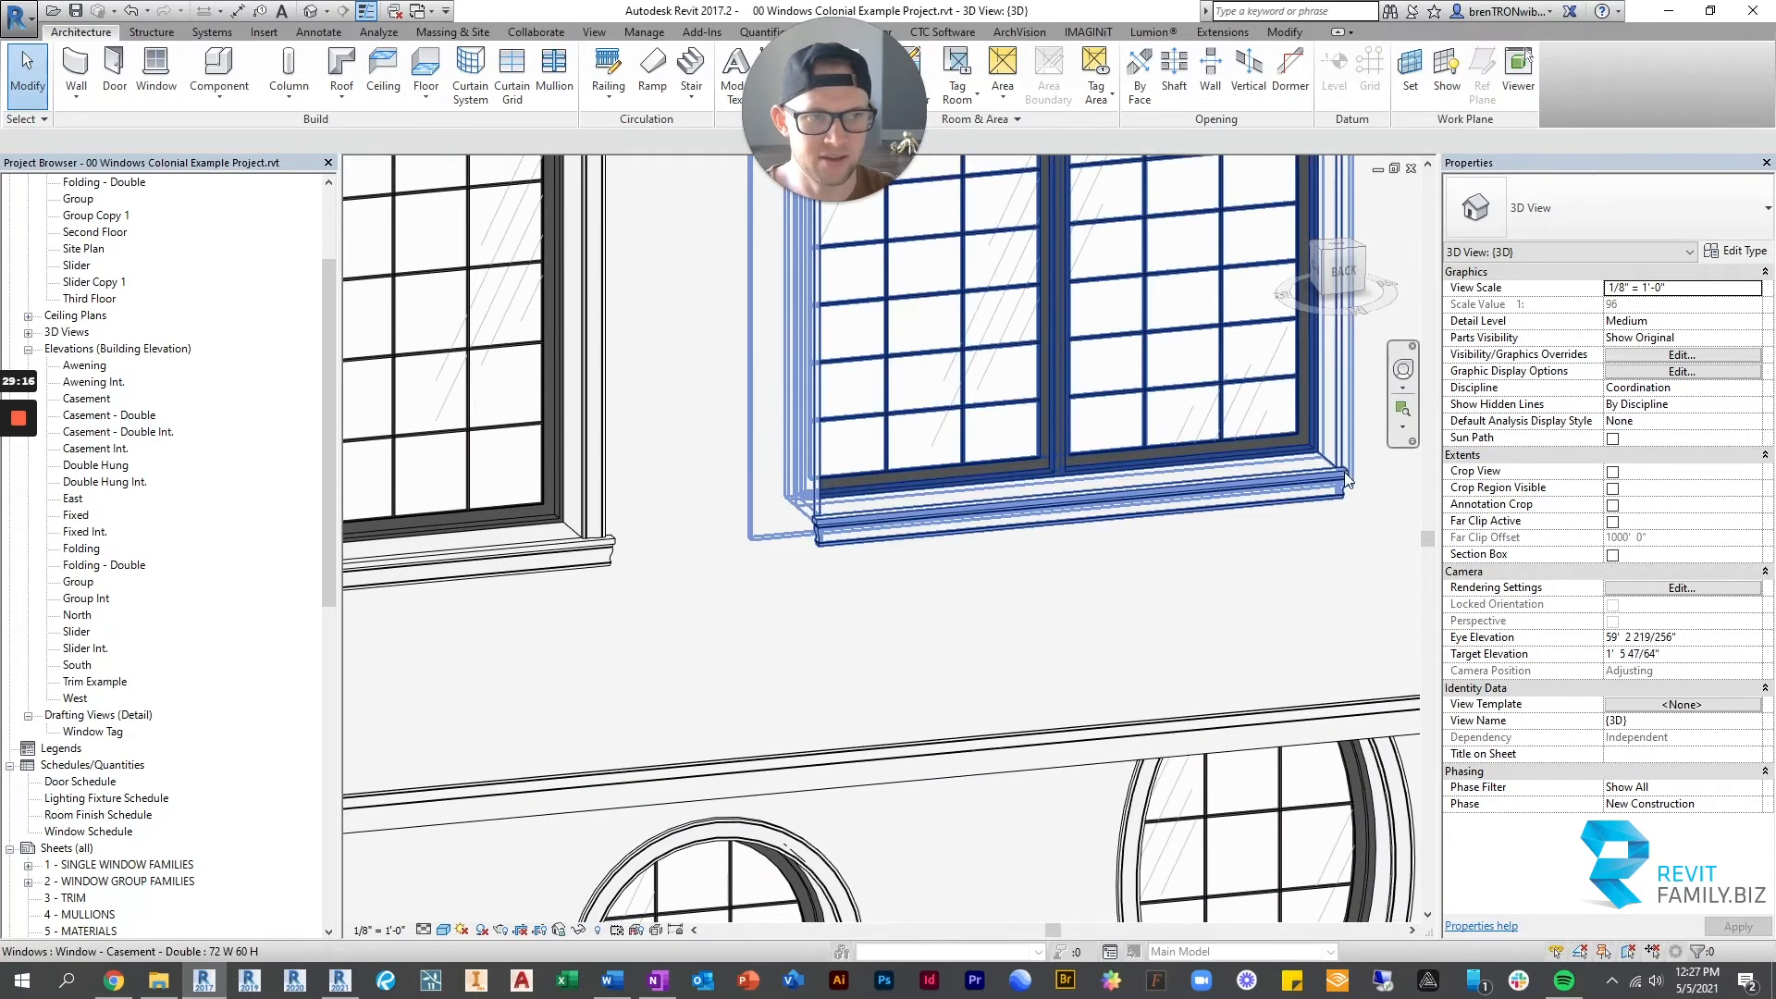
pyautogui.scroll(-2, 830, 509)
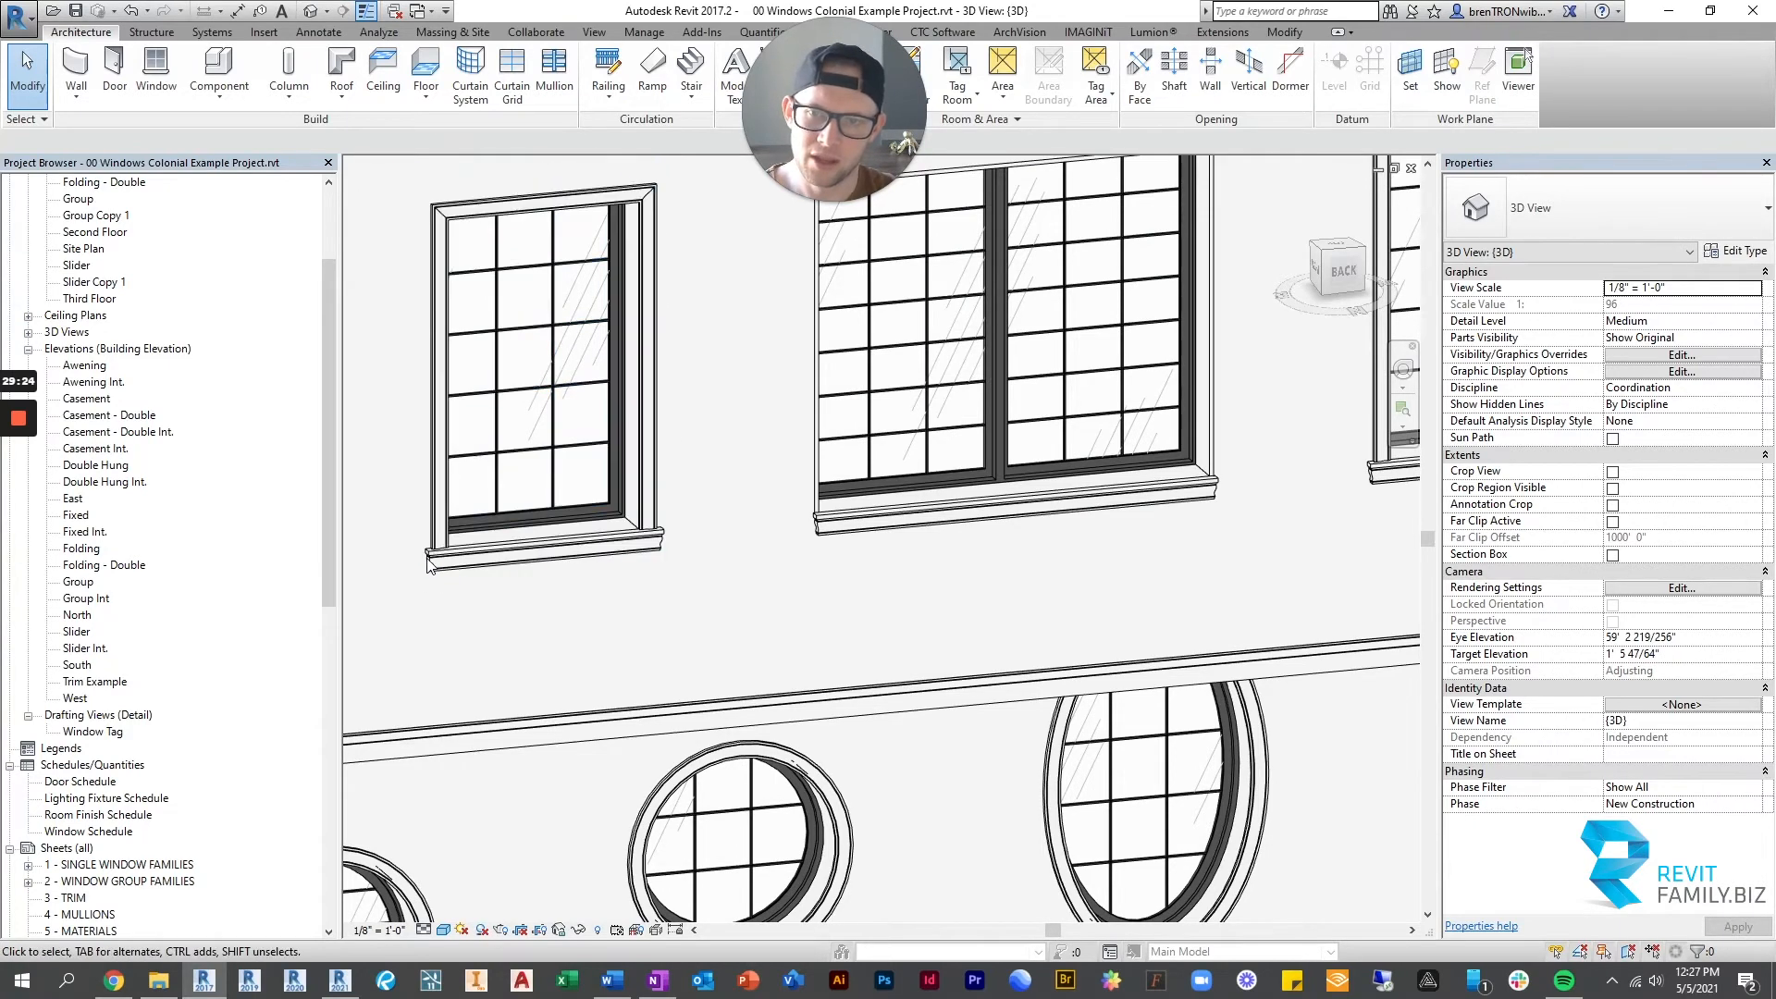
pyautogui.scroll(-2, 658, 536)
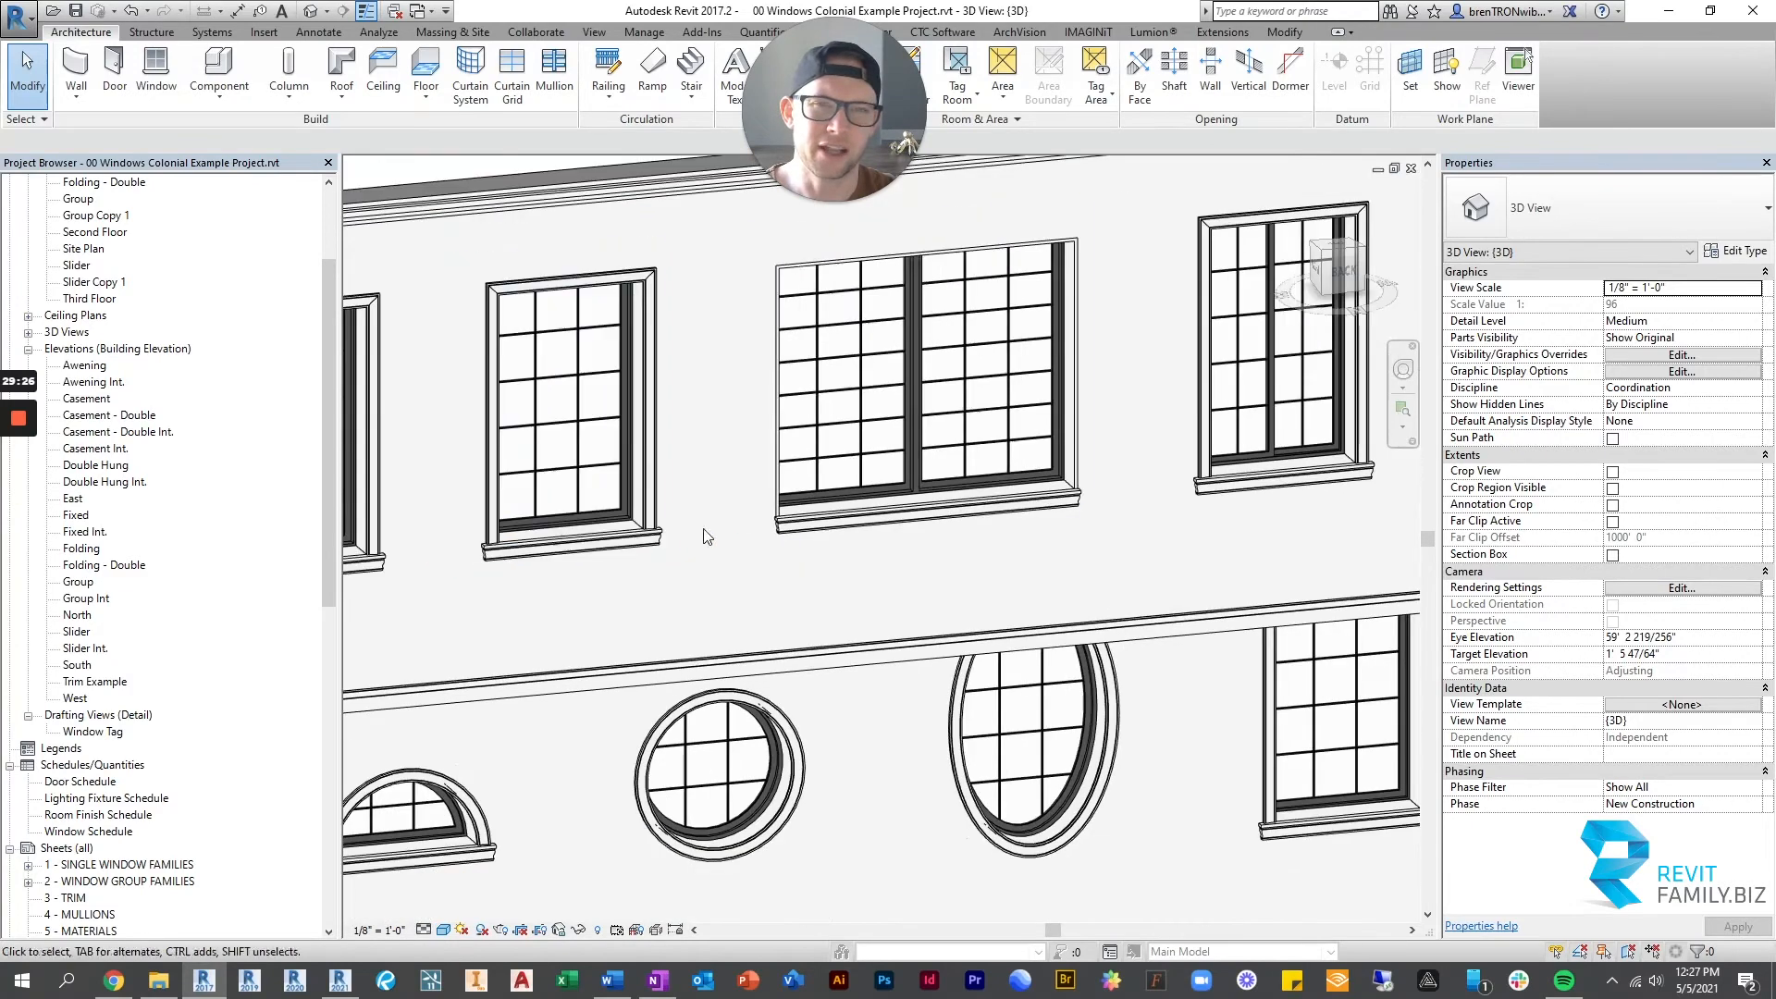
pyautogui.scroll(2, 1090, 546)
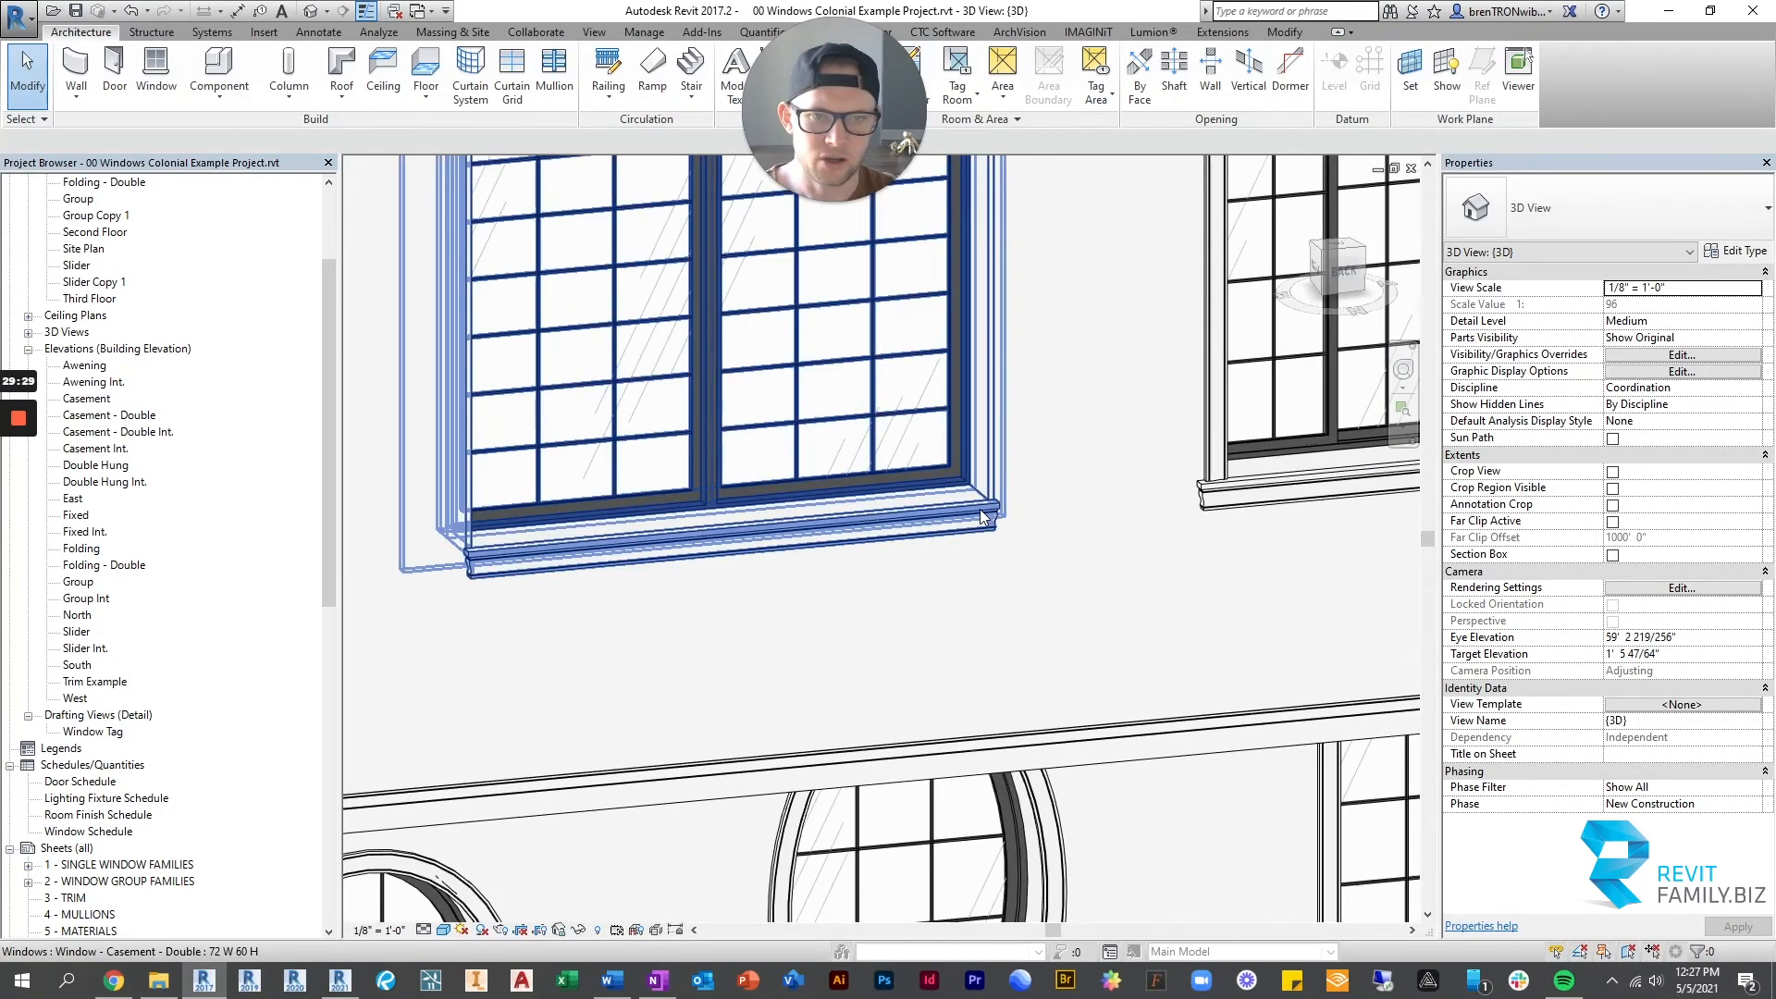
pyautogui.click(973, 511)
pyautogui.scroll(-2, 973, 560)
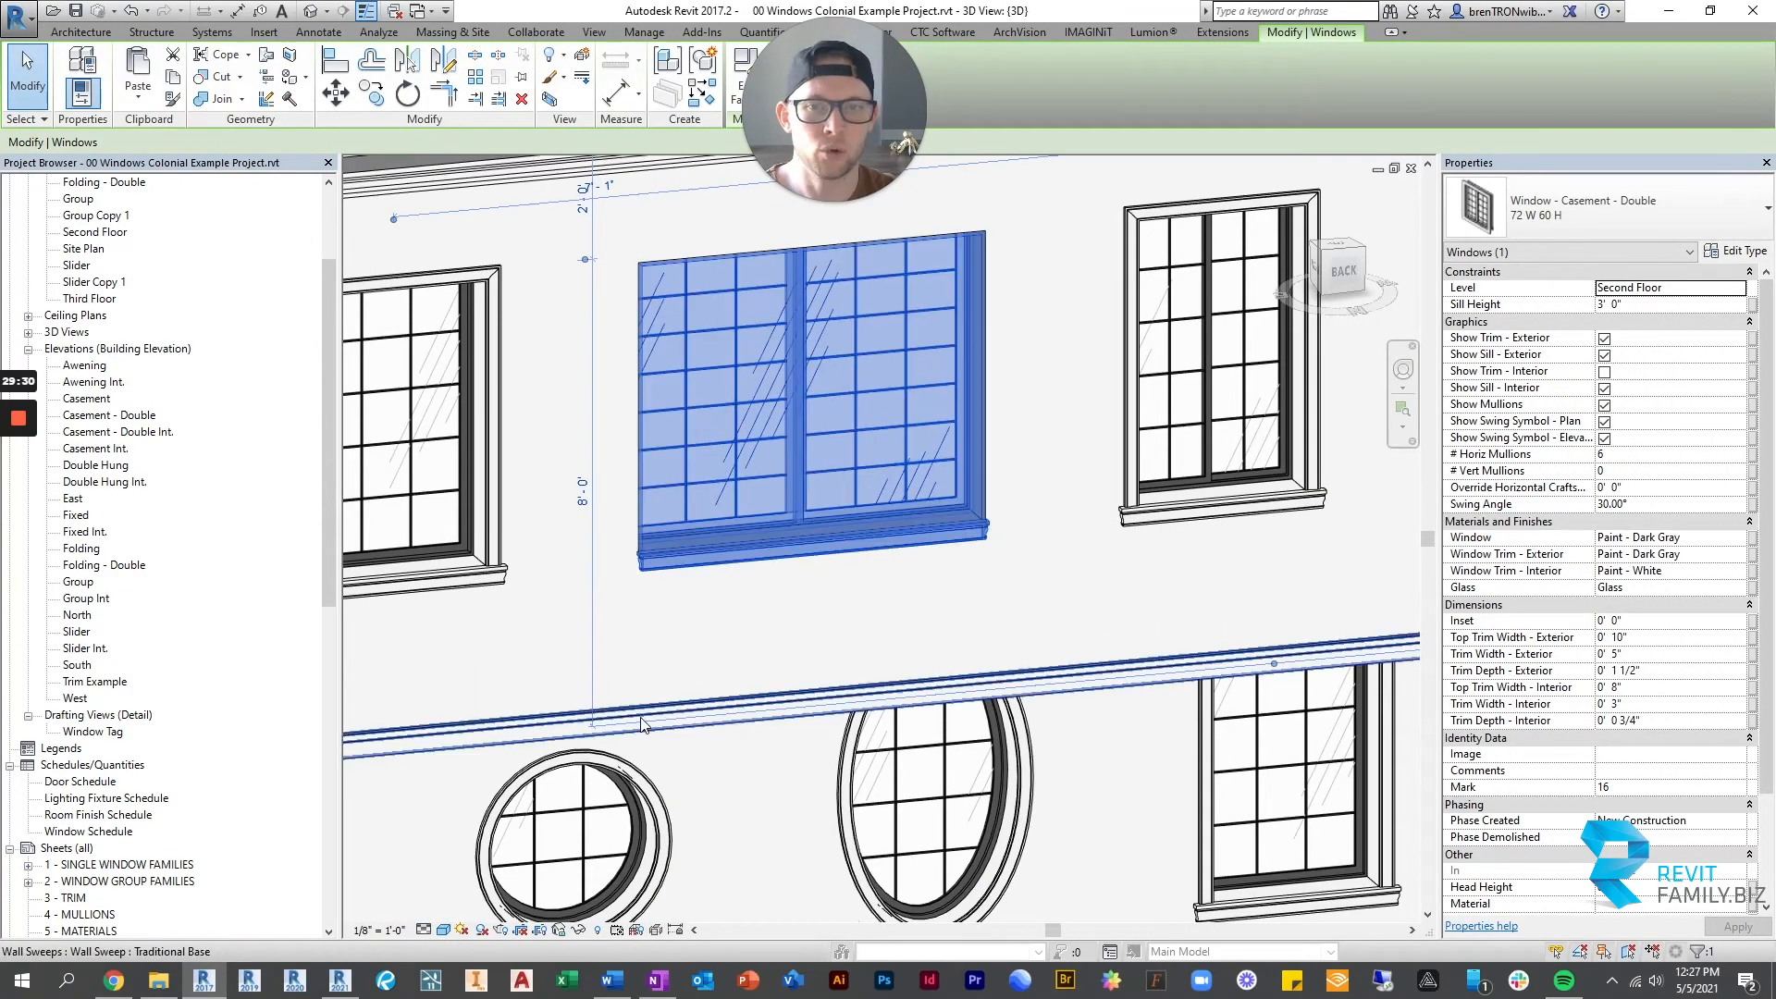
pyautogui.scroll(-1, 893, 555)
pyautogui.click(527, 191)
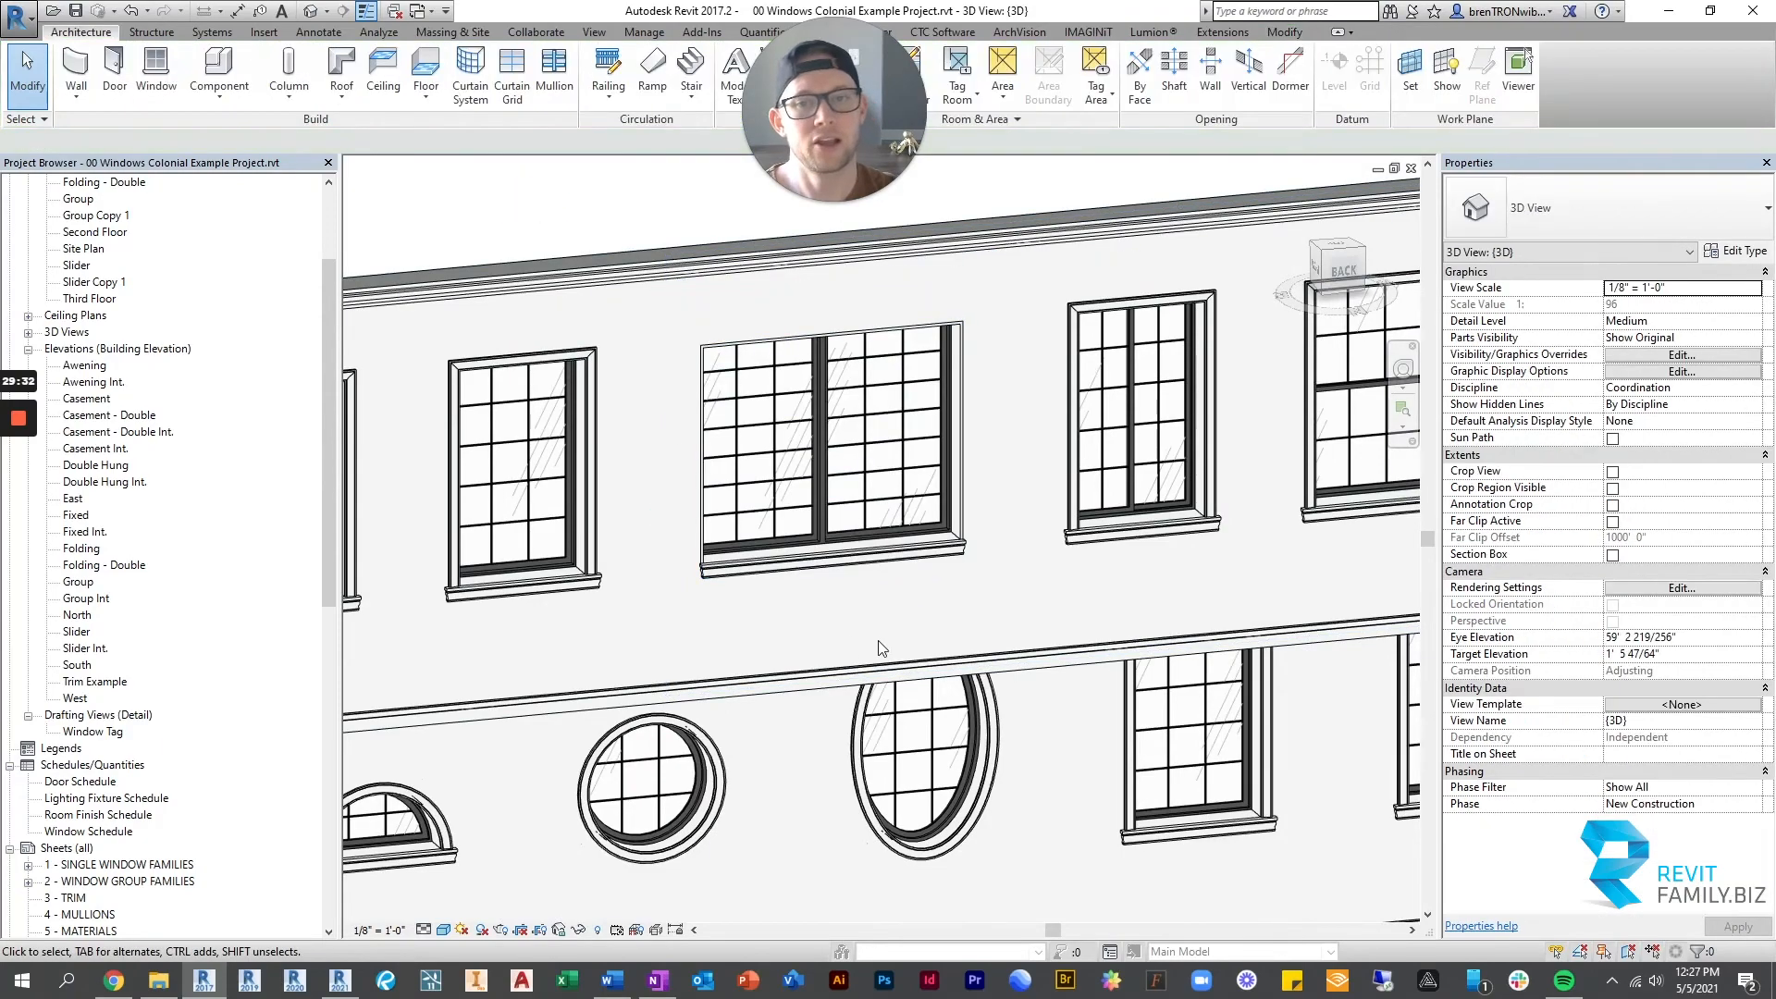
pyautogui.scroll(-2, 1025, 597)
pyautogui.keyDown('shift'); pyautogui.moveTo(1105, 629); pyautogui.dragTo(971, 684, button='middle'); pyautogui.keyUp('shift')
pyautogui.press('w')
pyautogui.press('s')
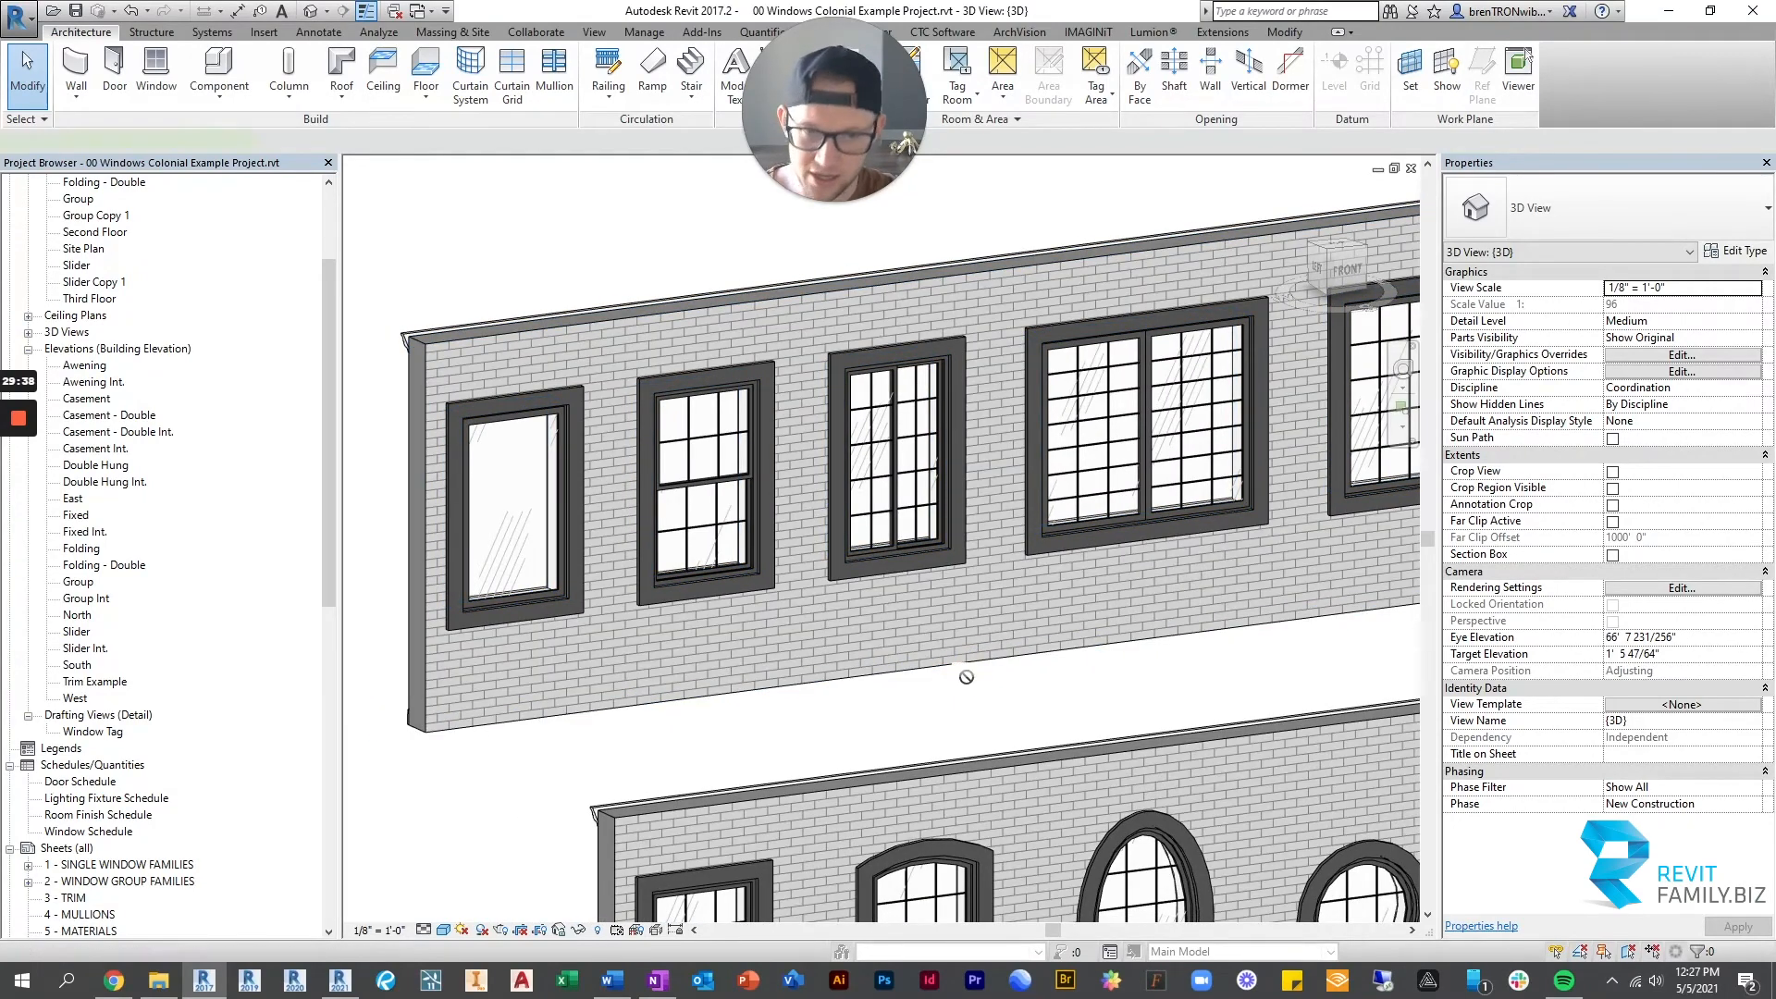
pyautogui.press('Escape')
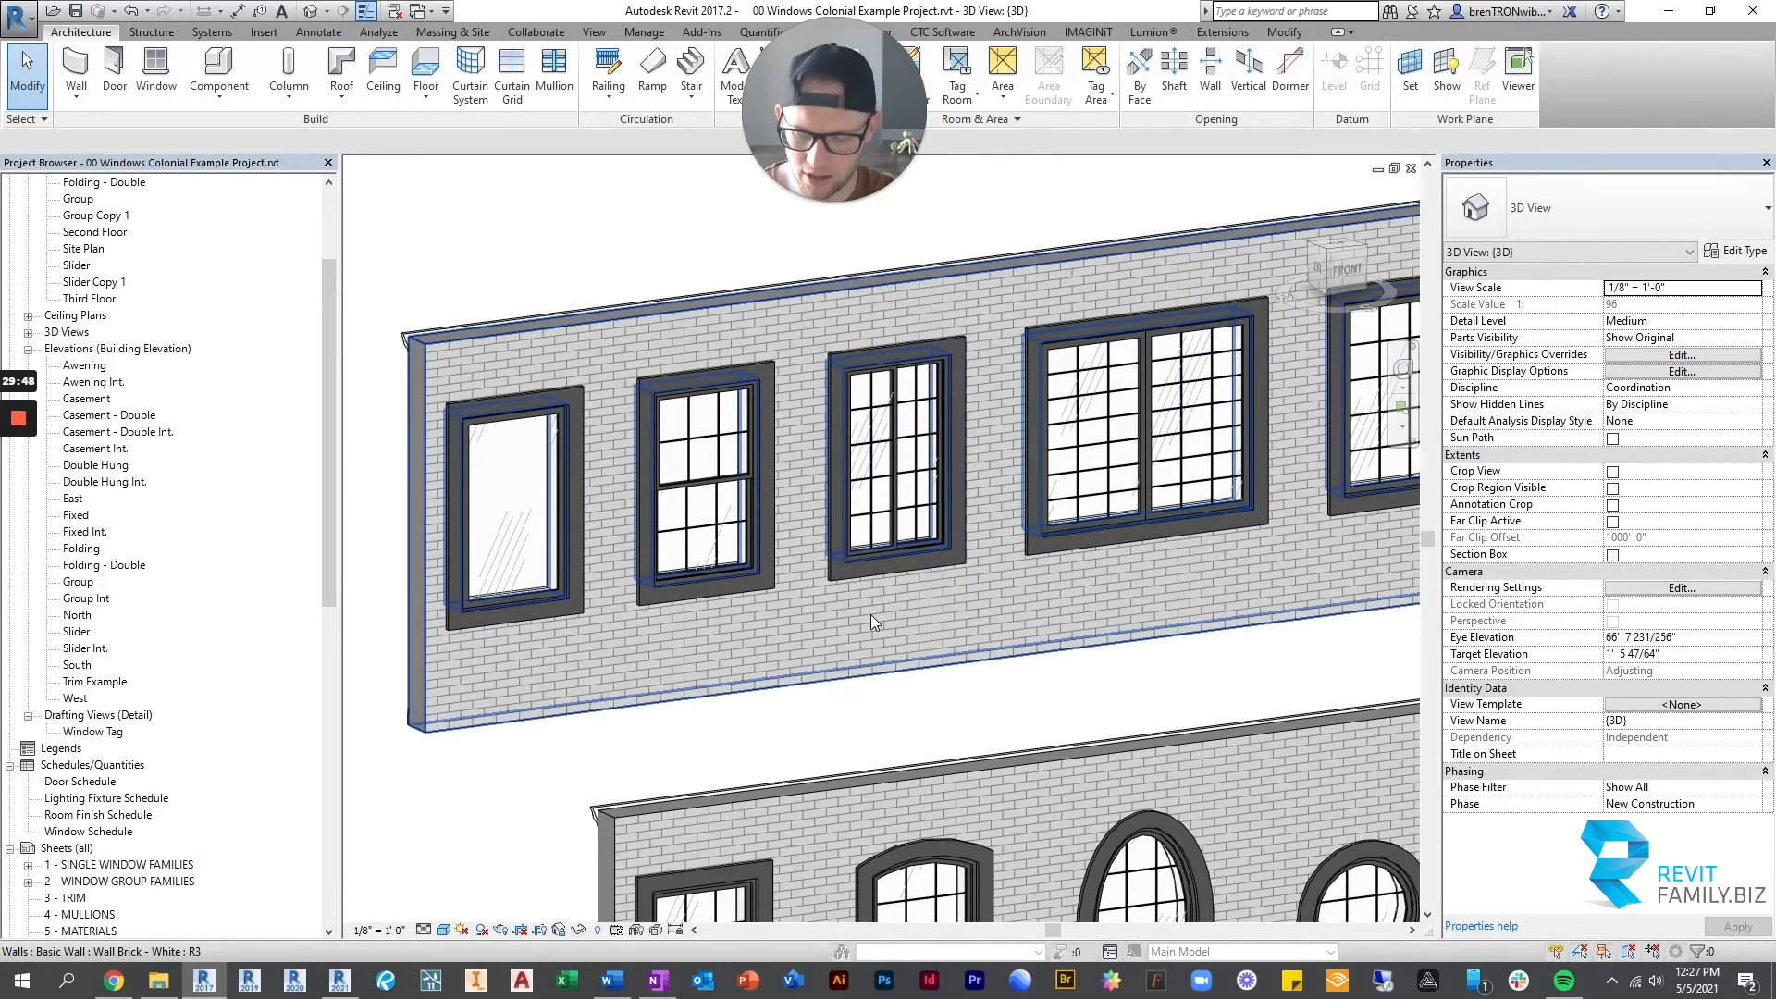
# Place a Sill wall sweep along the upper brick wall's exterior, directly beneath the windows.
pyautogui.press('Return')
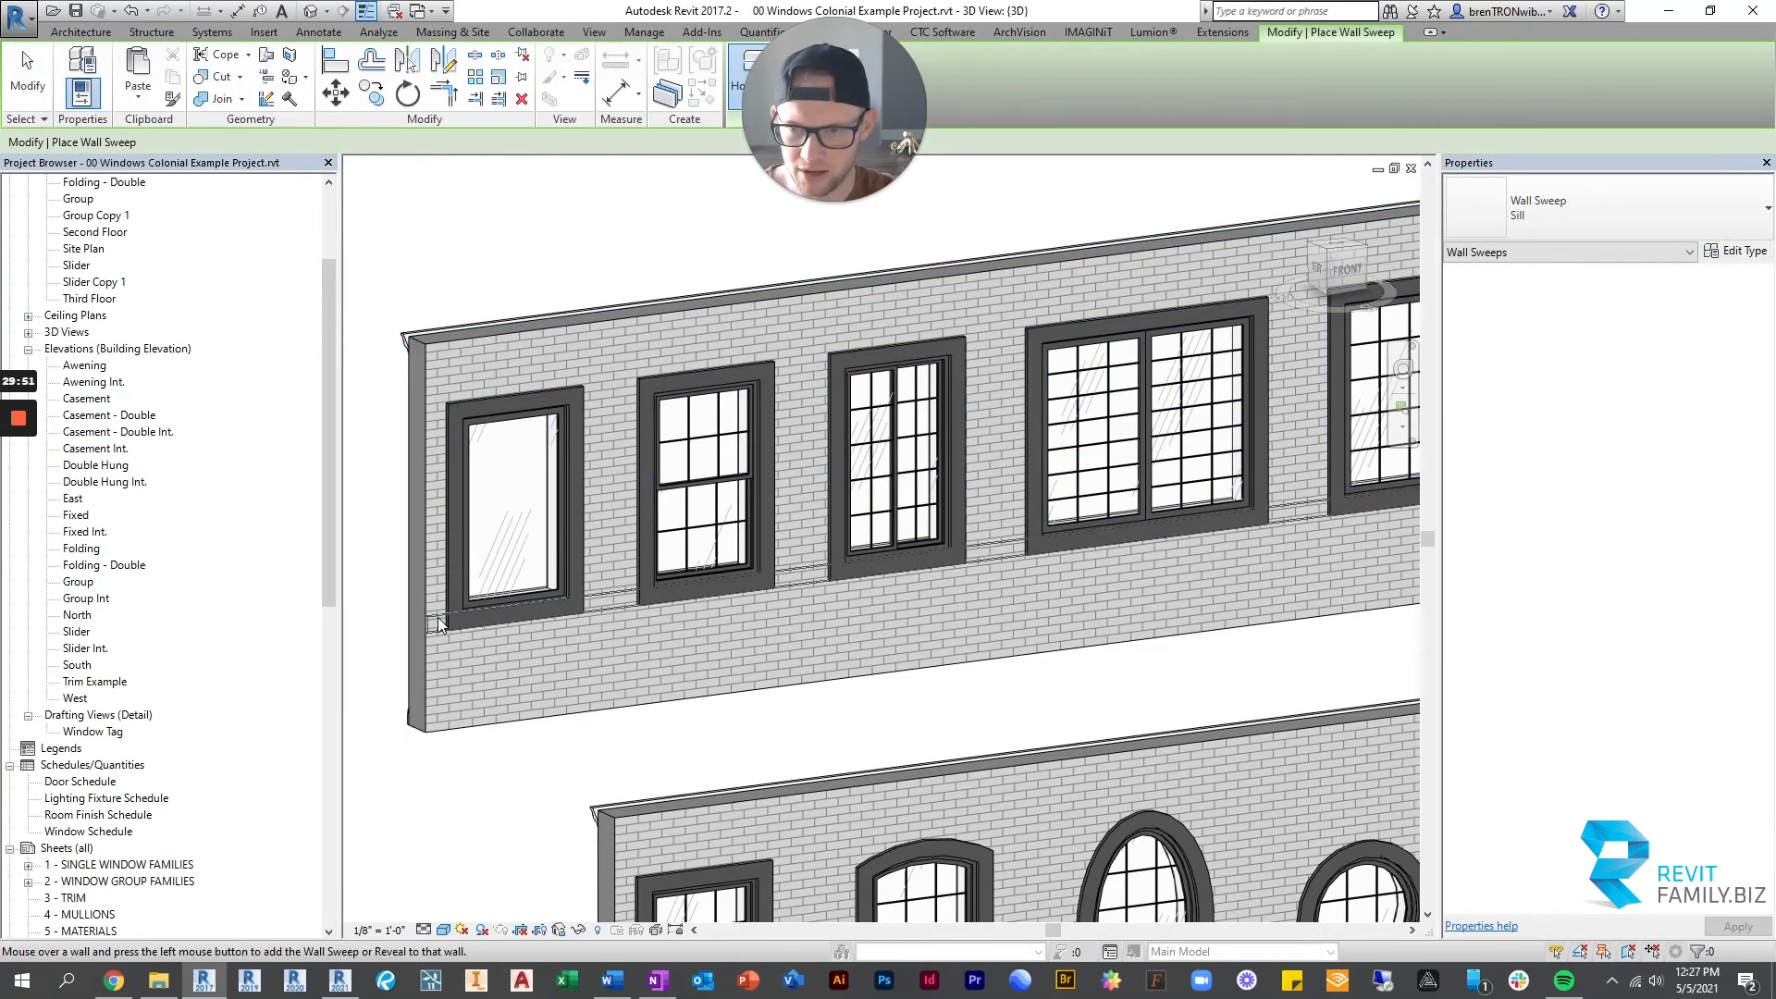
pyautogui.click(437, 618)
pyautogui.press('Escape')
pyautogui.press('Escape')
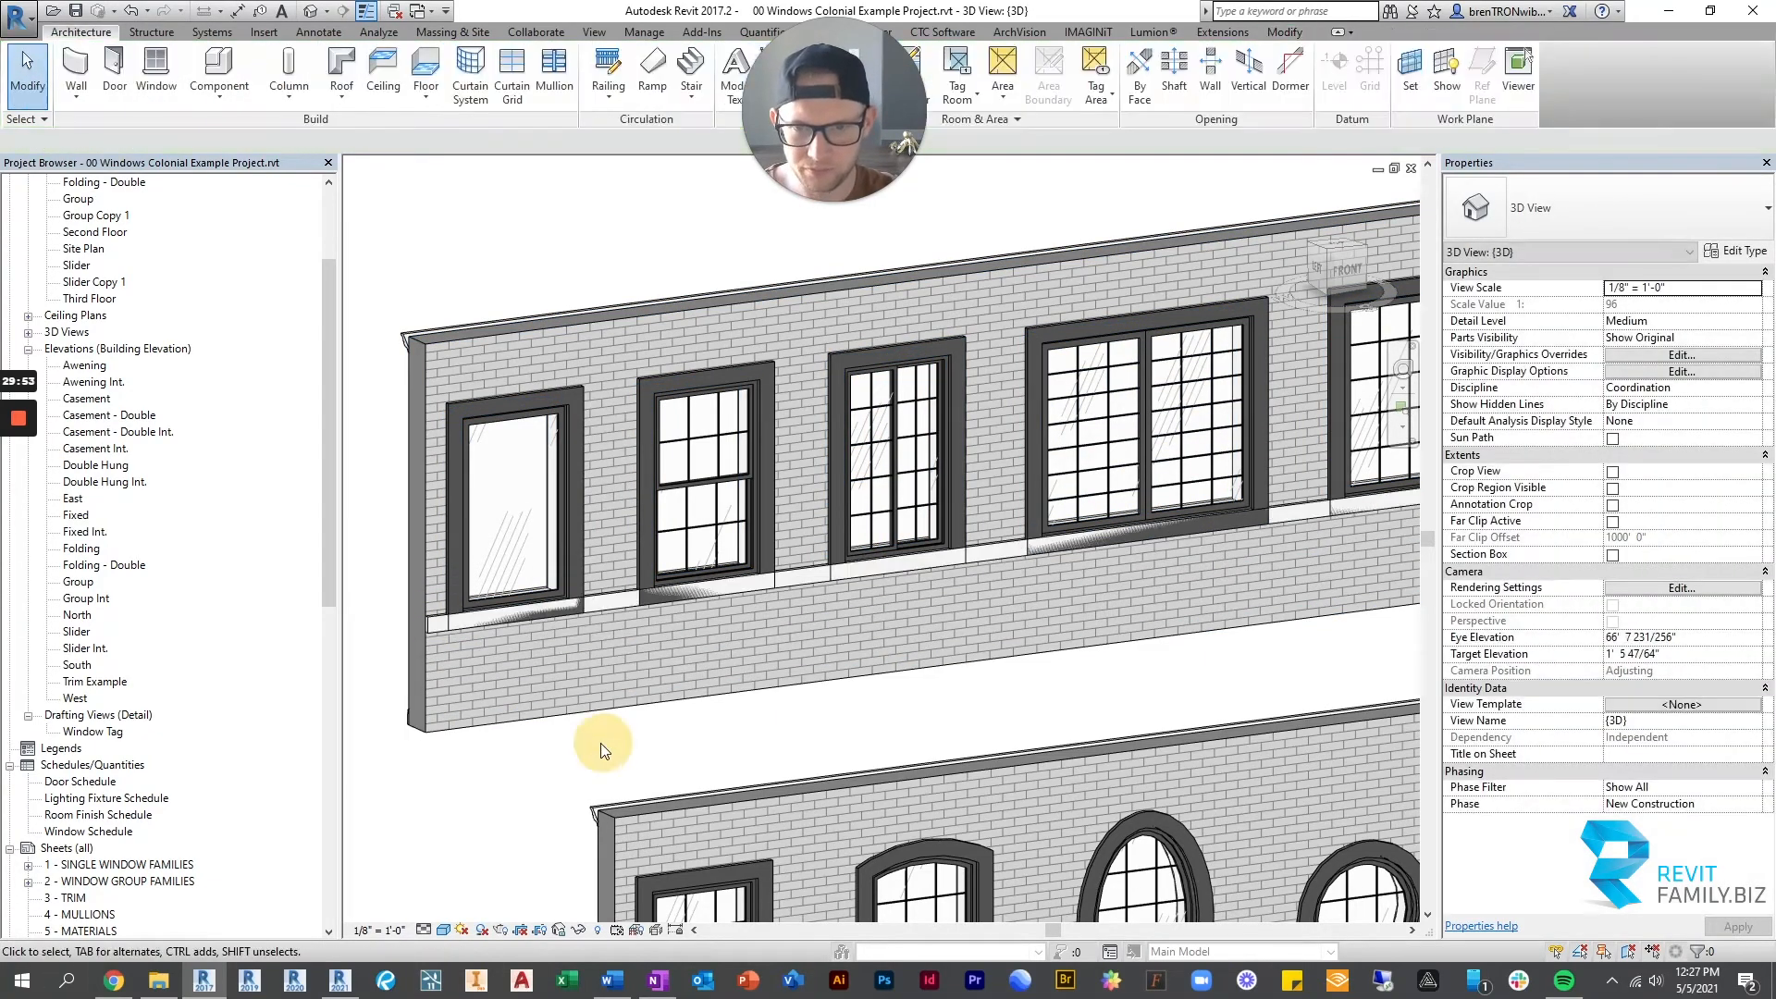
# Inspect the sill sweep below the windows and review the 72 W 60 H double casement window's instance properties.
pyautogui.scroll(-3, 962, 600)
pyautogui.moveTo(1021, 591); pyautogui.dragTo(792, 584, button='middle')
pyautogui.scroll(3, 929, 570)
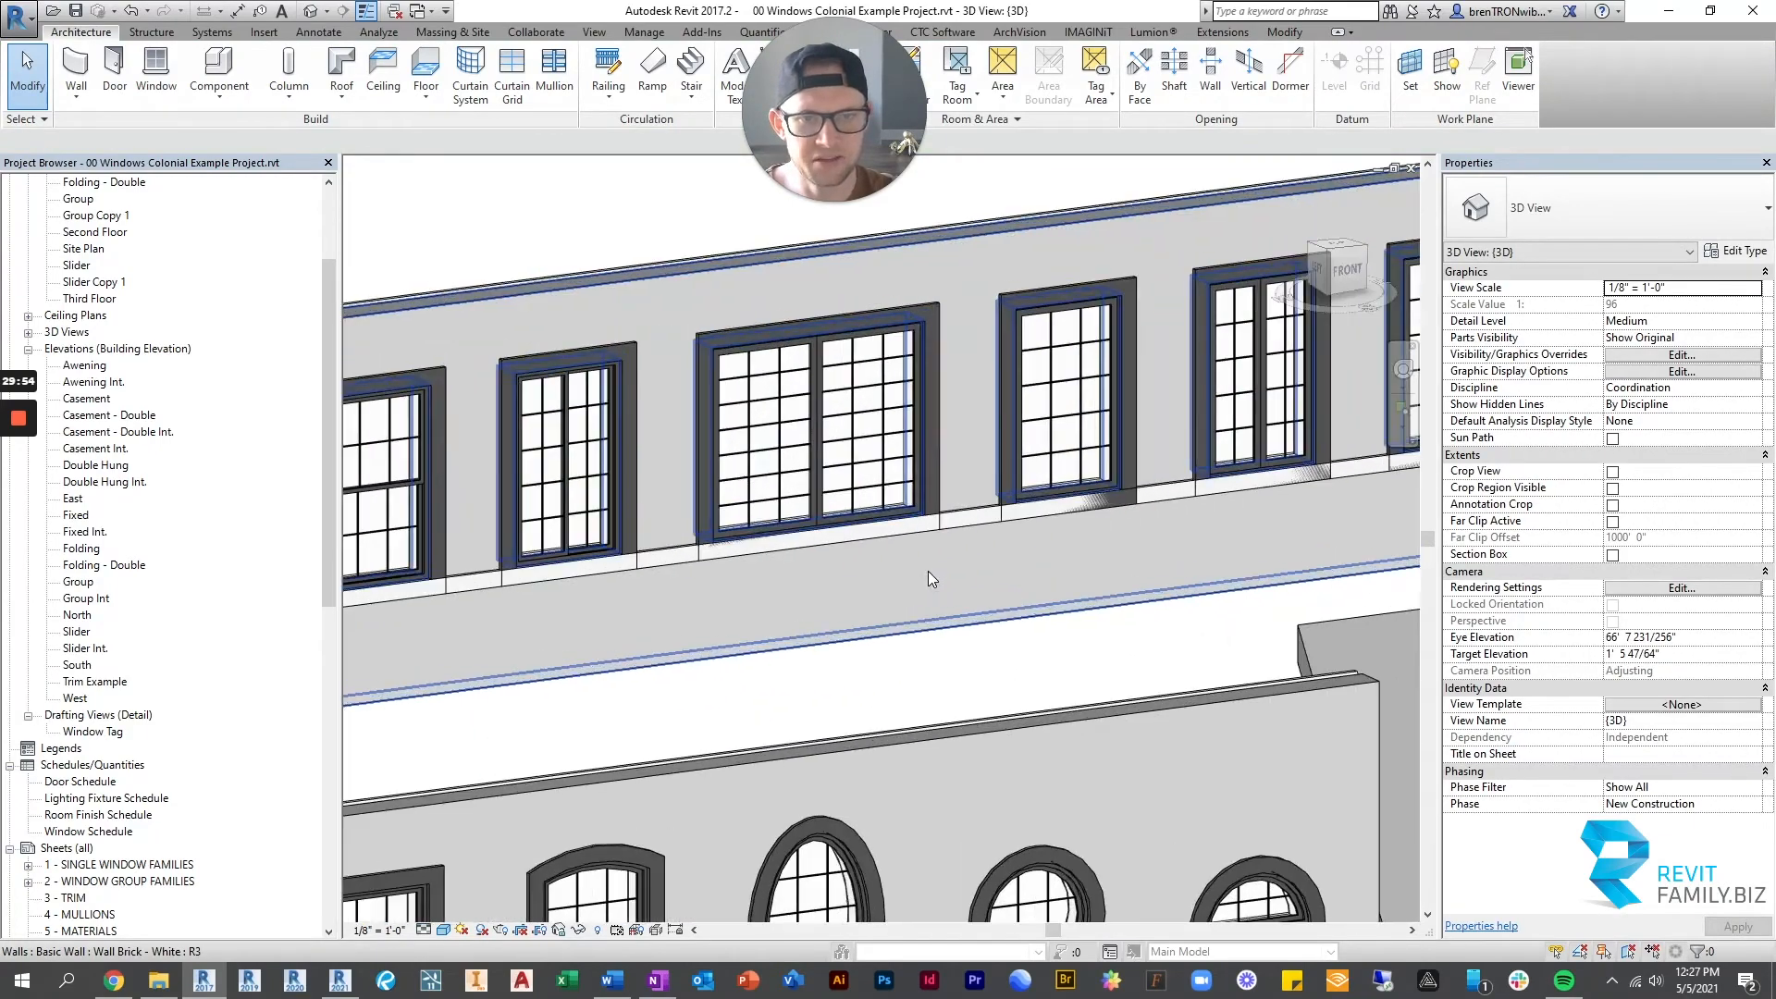
pyautogui.keyDown('shift'); pyautogui.moveTo(617, 694); pyautogui.dragTo(777, 553, button='middle'); pyautogui.keyUp('shift')
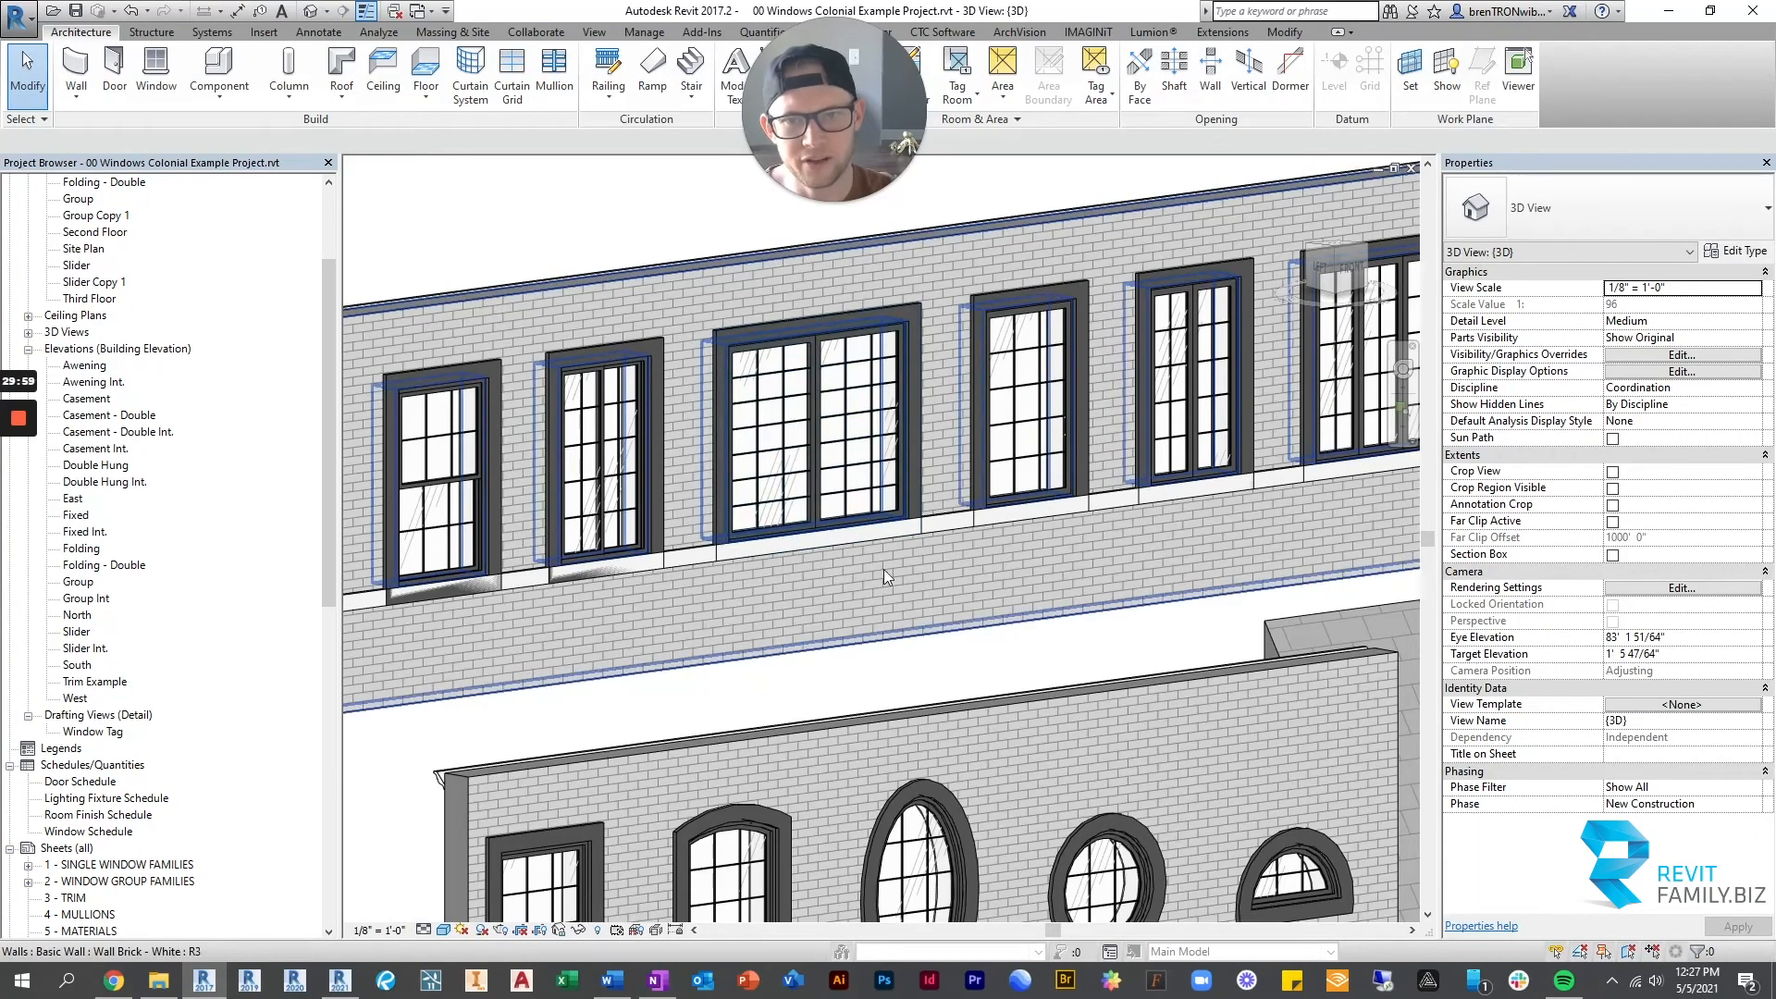
pyautogui.scroll(-3, 860, 572)
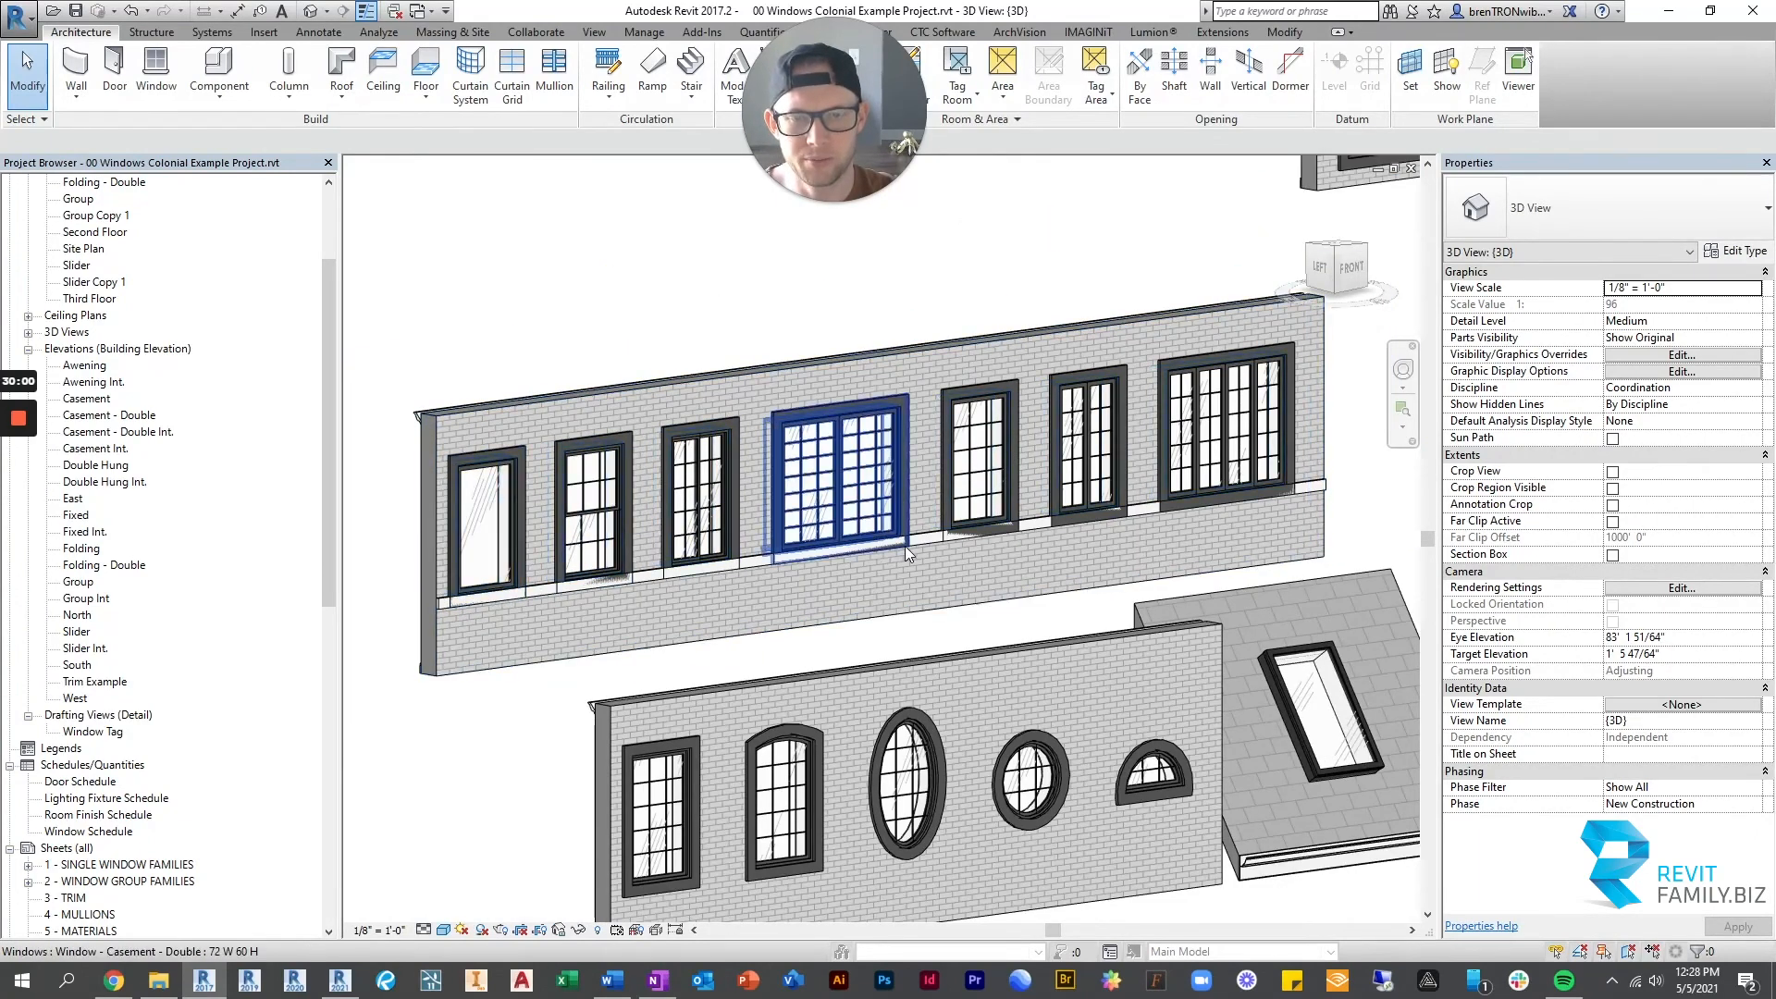
pyautogui.scroll(3, 905, 546)
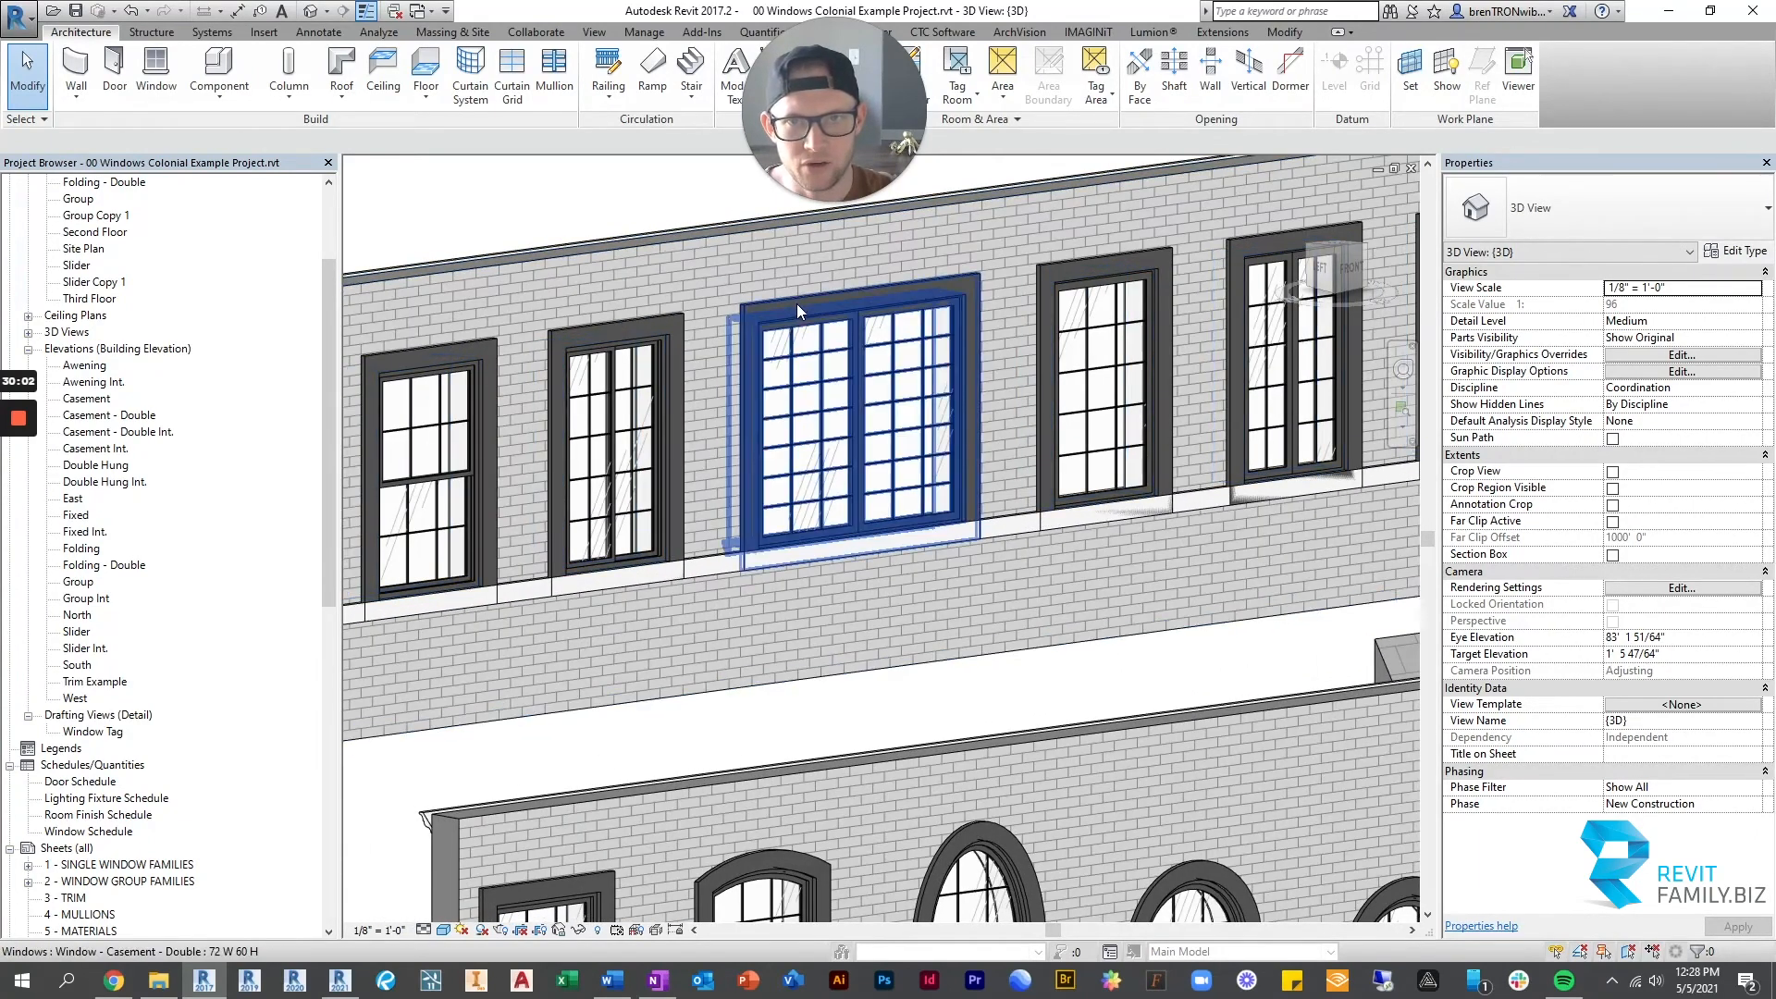
pyautogui.click(797, 299)
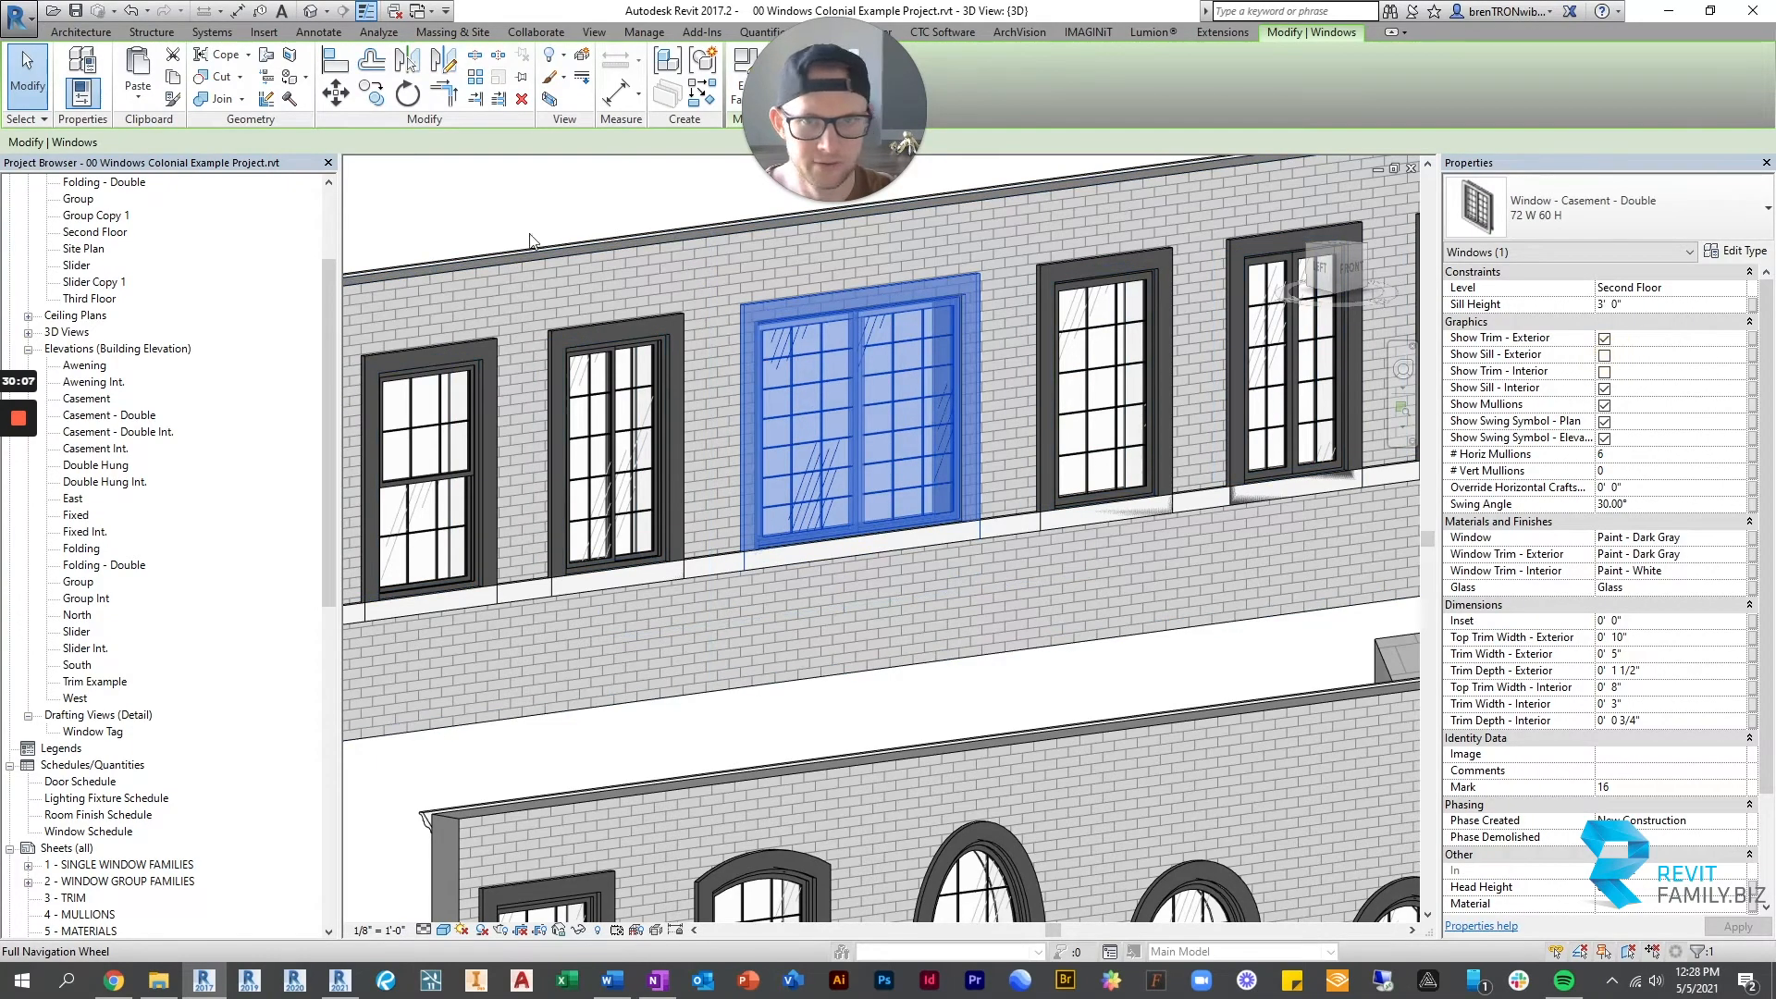
pyautogui.click(504, 185)
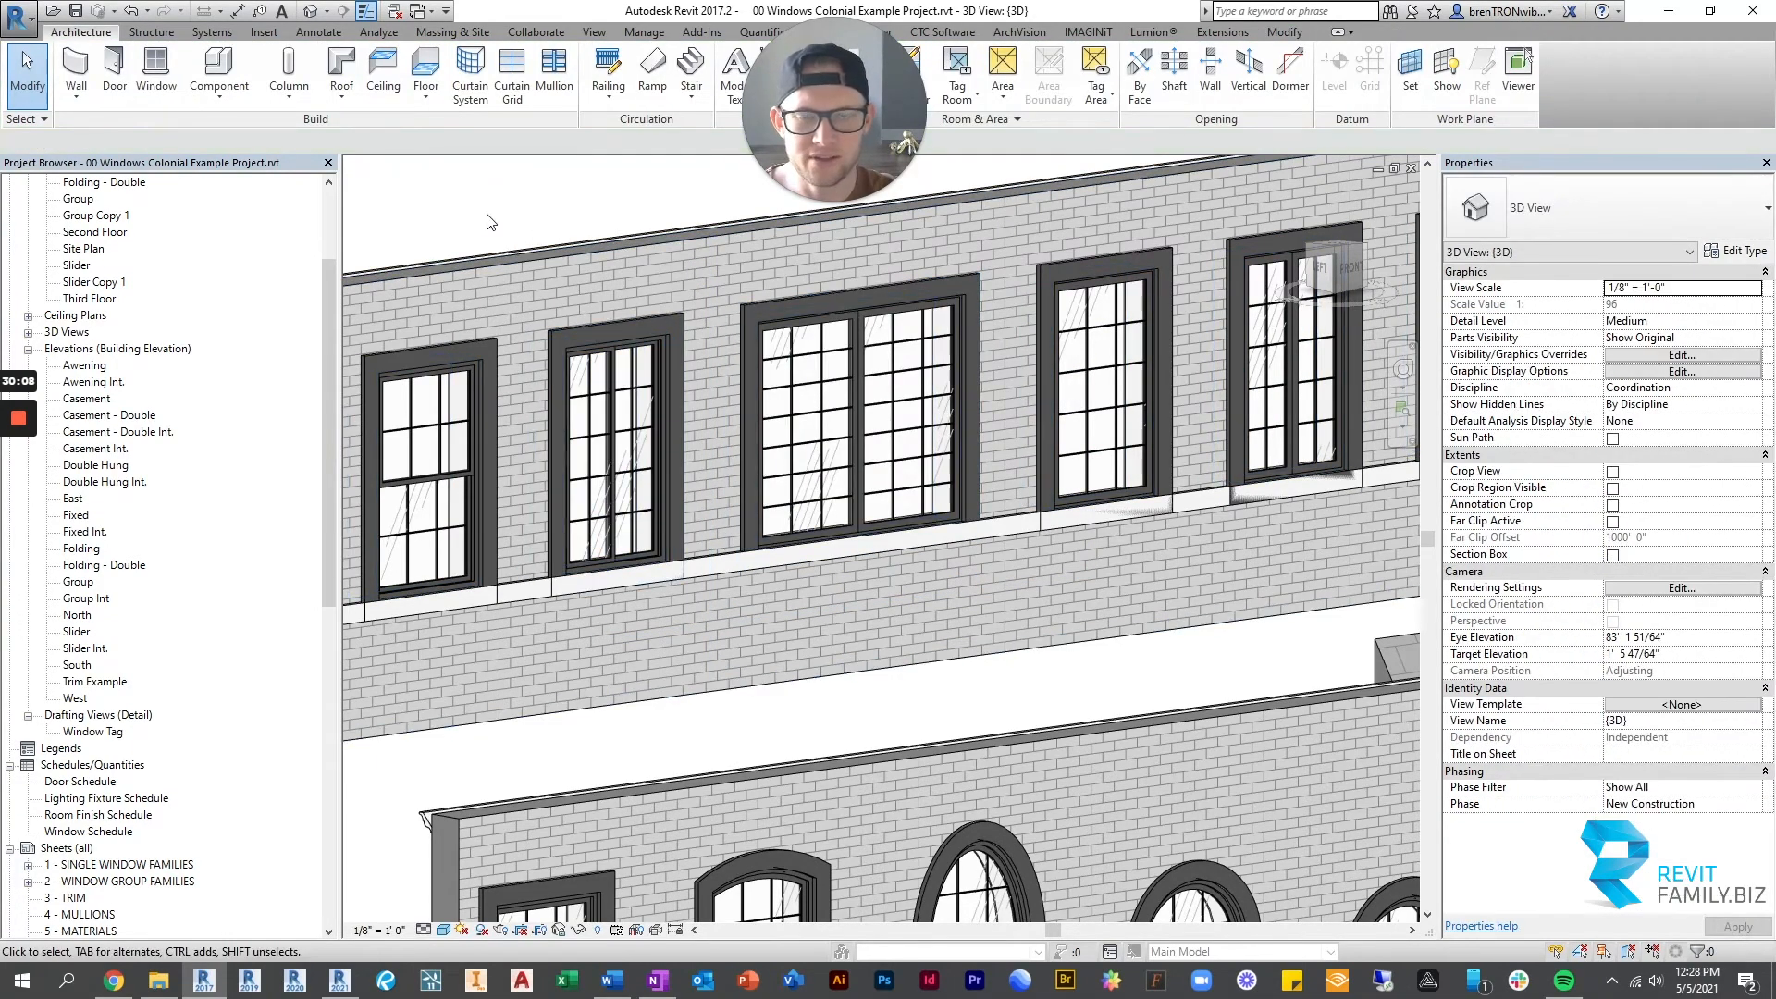
# Examine how the sill sweep runs along the full length of the upper wall from several angles.
pyautogui.scroll(-2, 1020, 579)
pyautogui.scroll(1, 1025, 585)
pyautogui.scroll(-2, 826, 670)
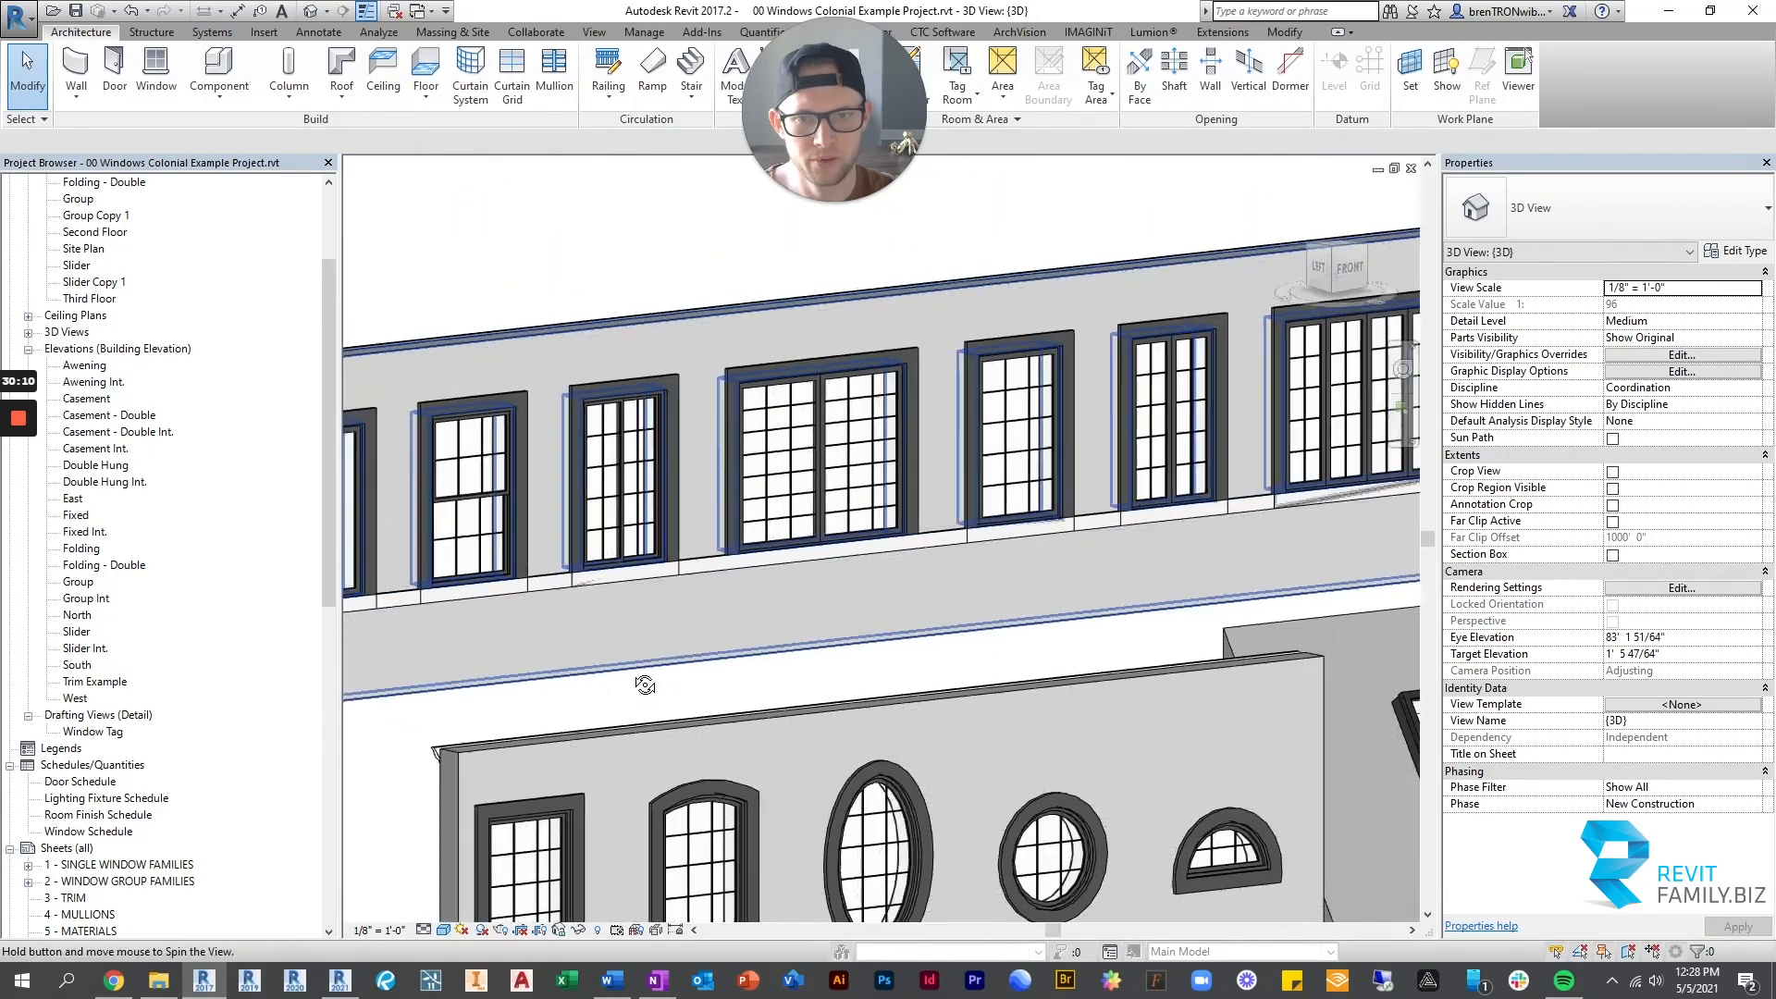
pyautogui.keyDown('shift'); pyautogui.moveTo(646, 682); pyautogui.dragTo(689, 680, button='middle'); pyautogui.keyUp('shift')
pyautogui.scroll(-1, 764, 668)
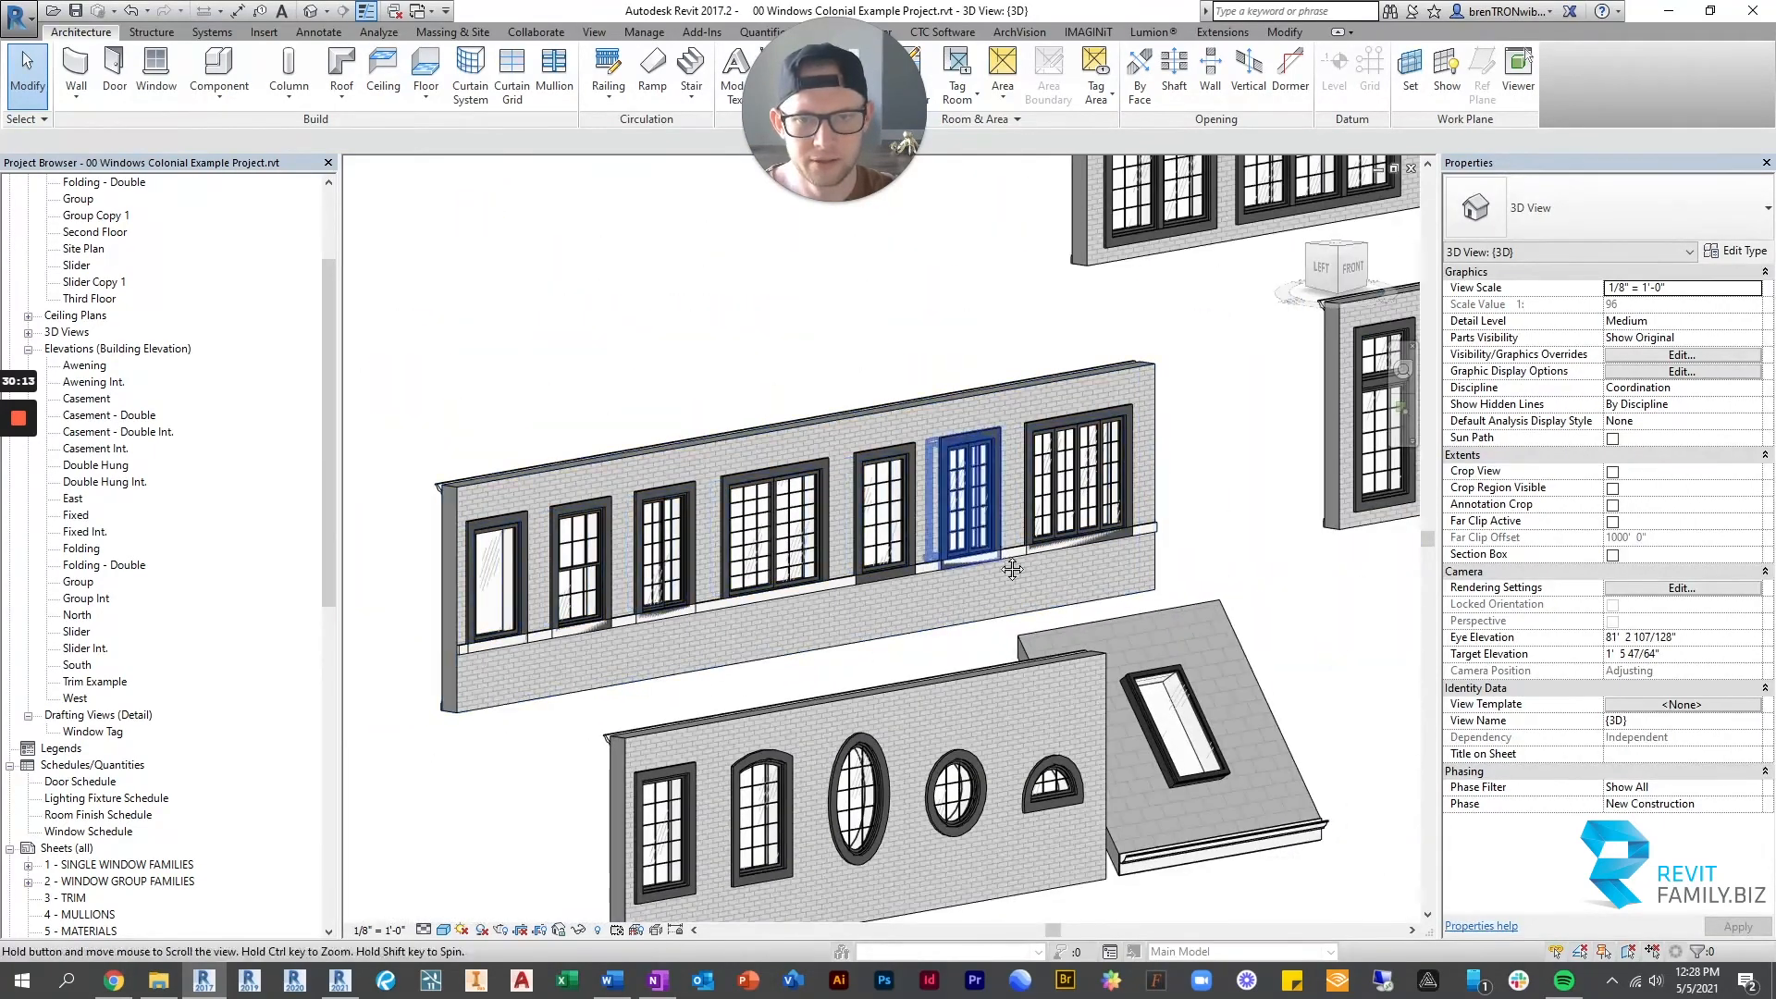
pyautogui.keyDown('shift'); pyautogui.moveTo(1010, 564); pyautogui.dragTo(710, 619, button='middle'); pyautogui.keyUp('shift')
pyautogui.keyDown('shift'); pyautogui.moveTo(838, 566); pyautogui.dragTo(1009, 575, button='middle'); pyautogui.keyUp('shift')
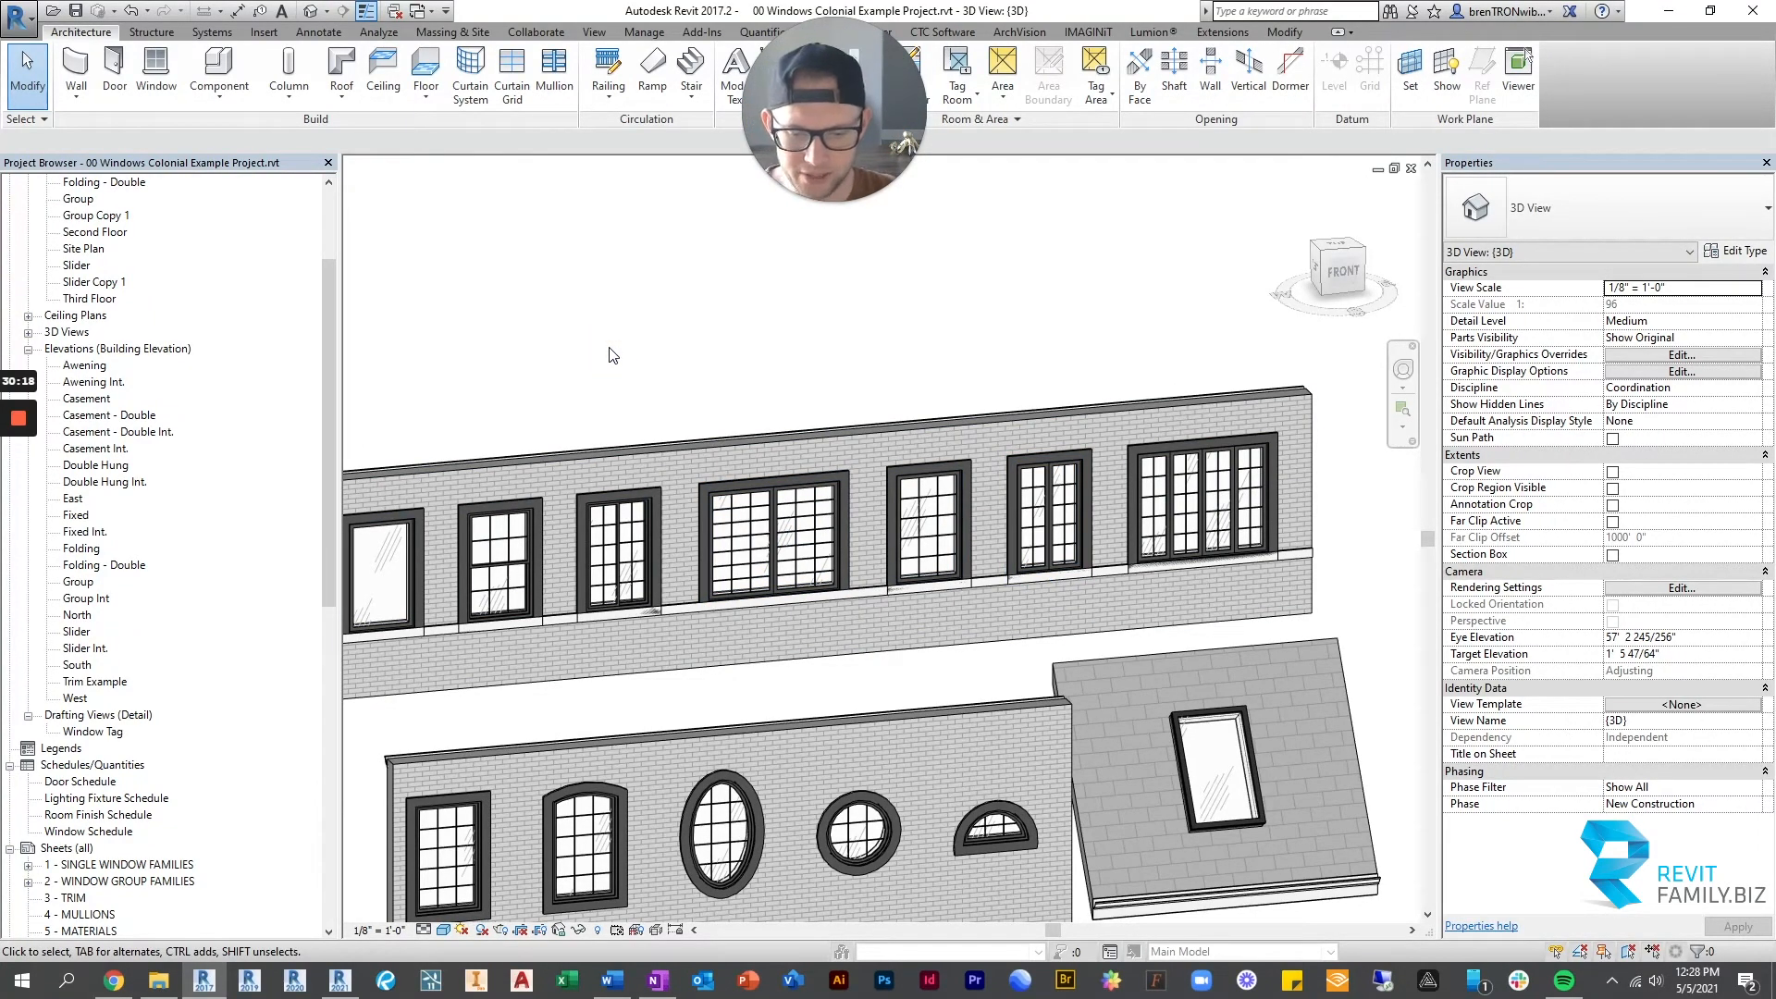
# Review the type properties of the upper wall's 36 W 60 H double hung window, particularly Rough Opening Clearance.
pyautogui.moveTo(688, 459); pyautogui.dragTo(817, 428, button='middle')
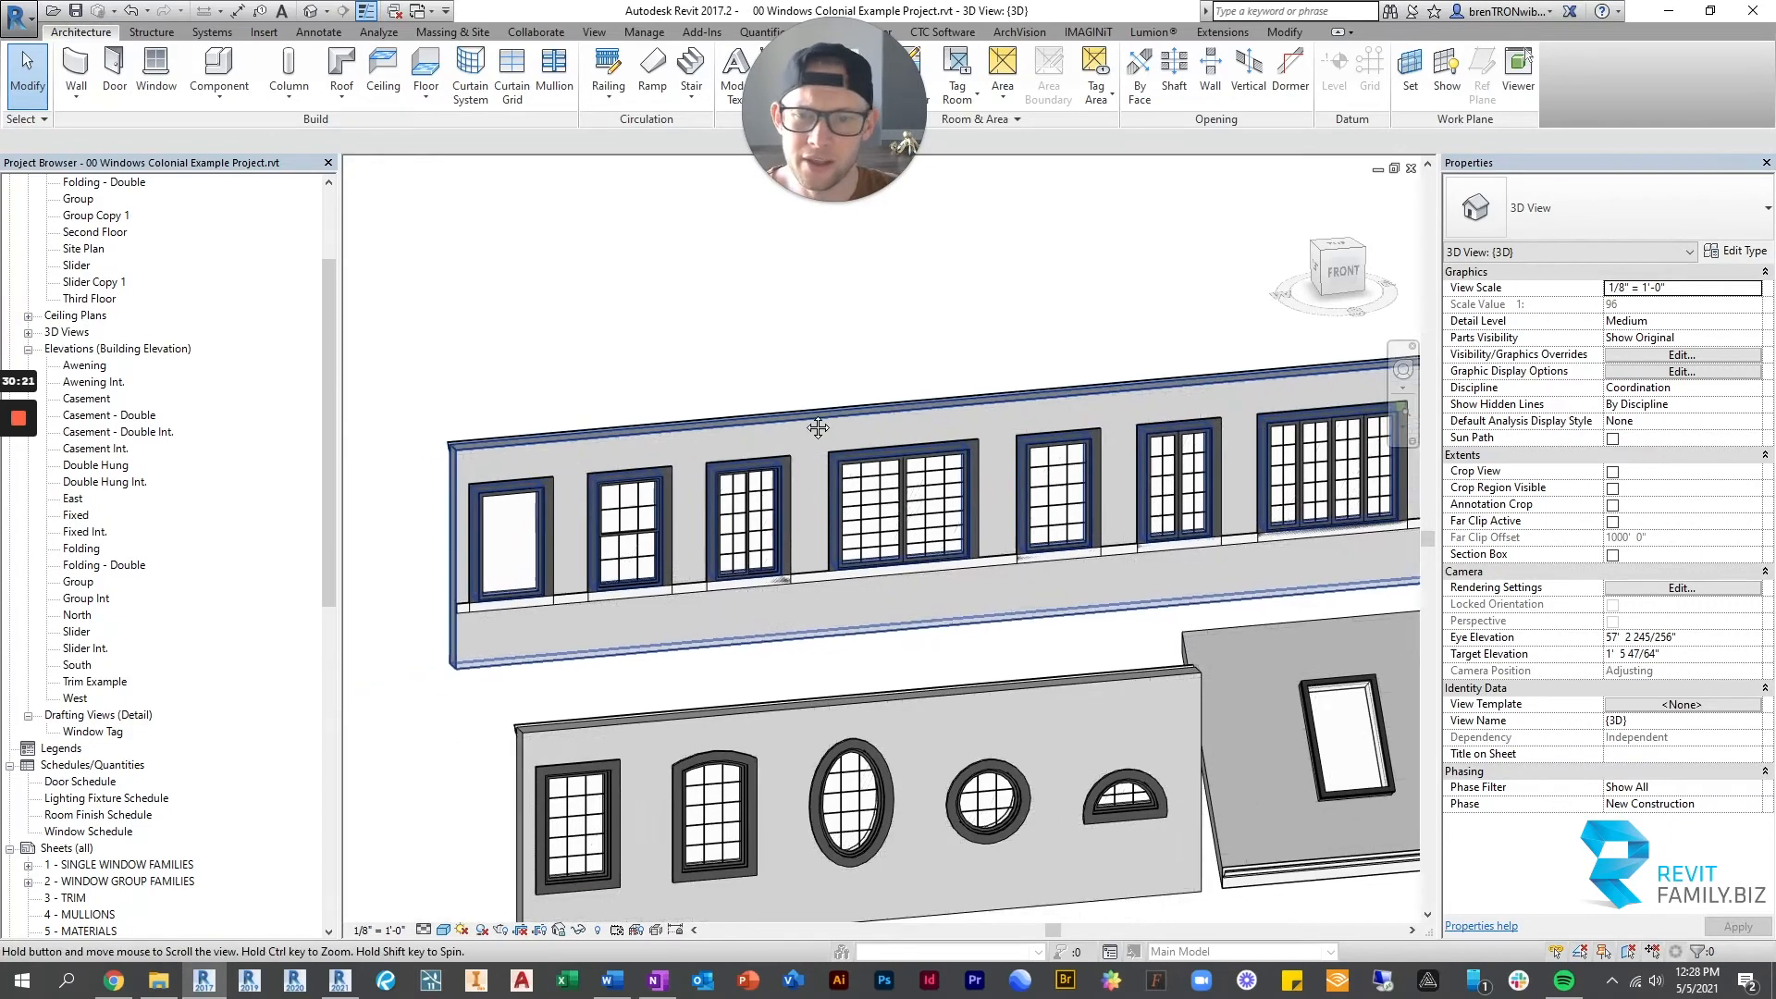
pyautogui.click(629, 493)
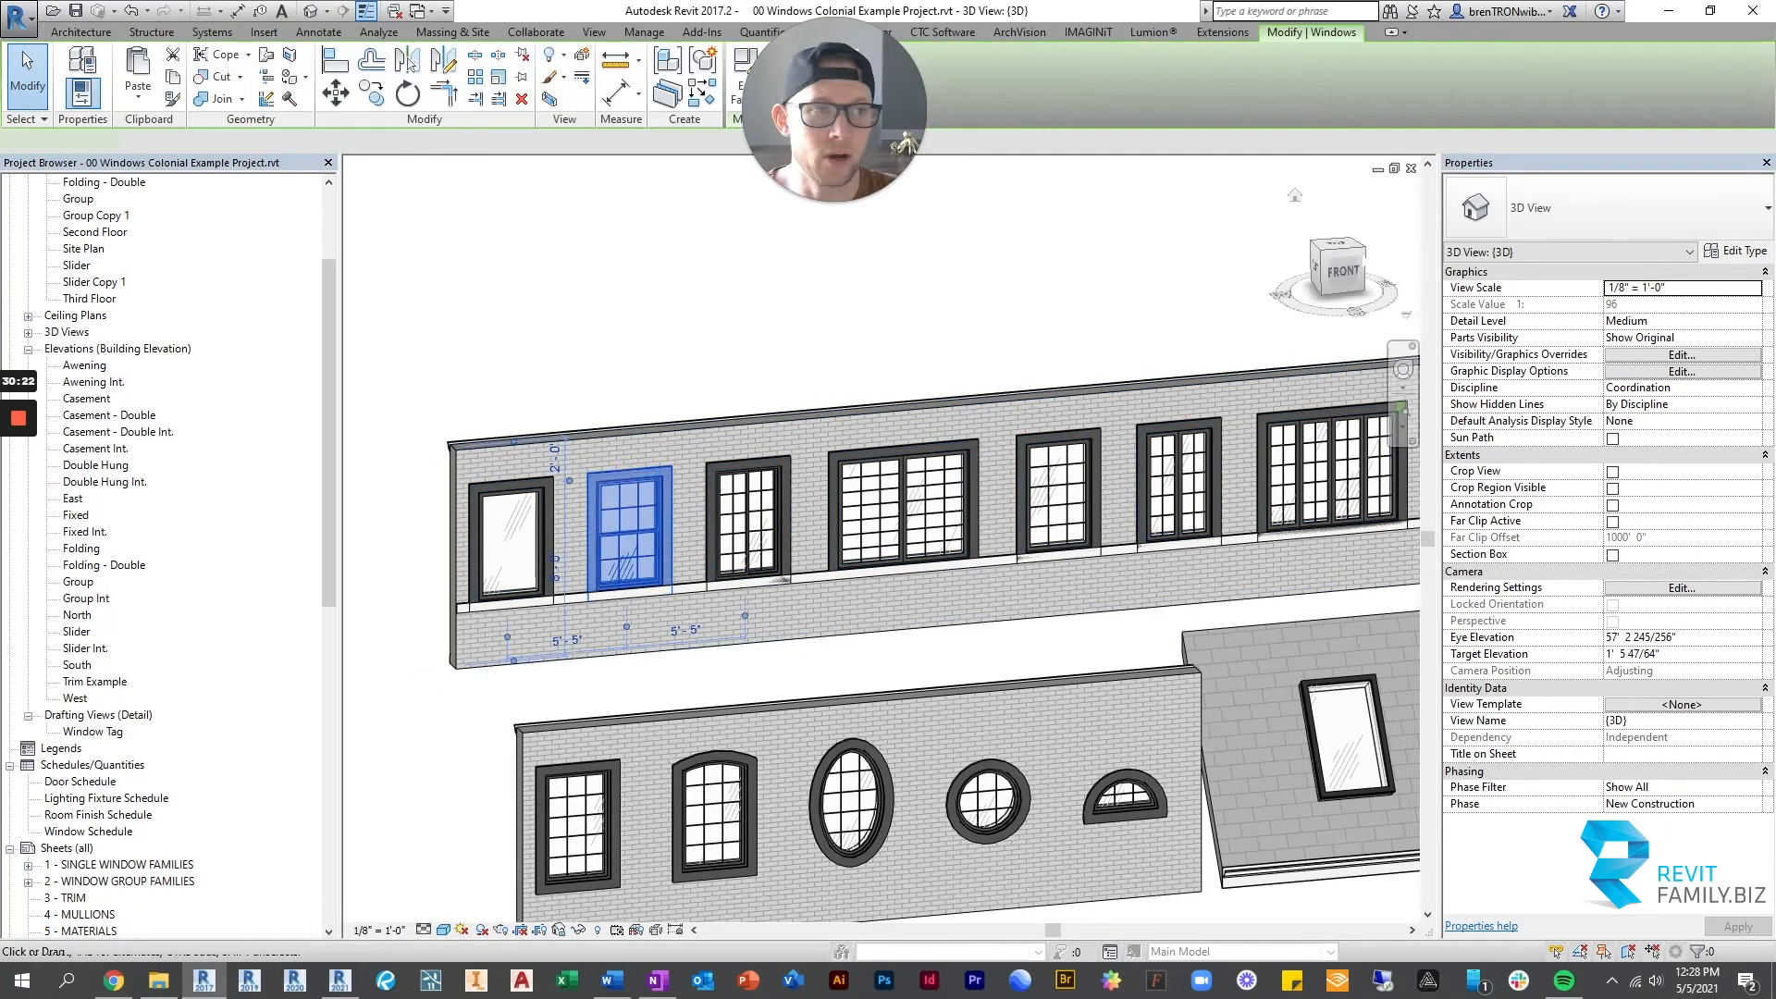
pyautogui.click(1737, 252)
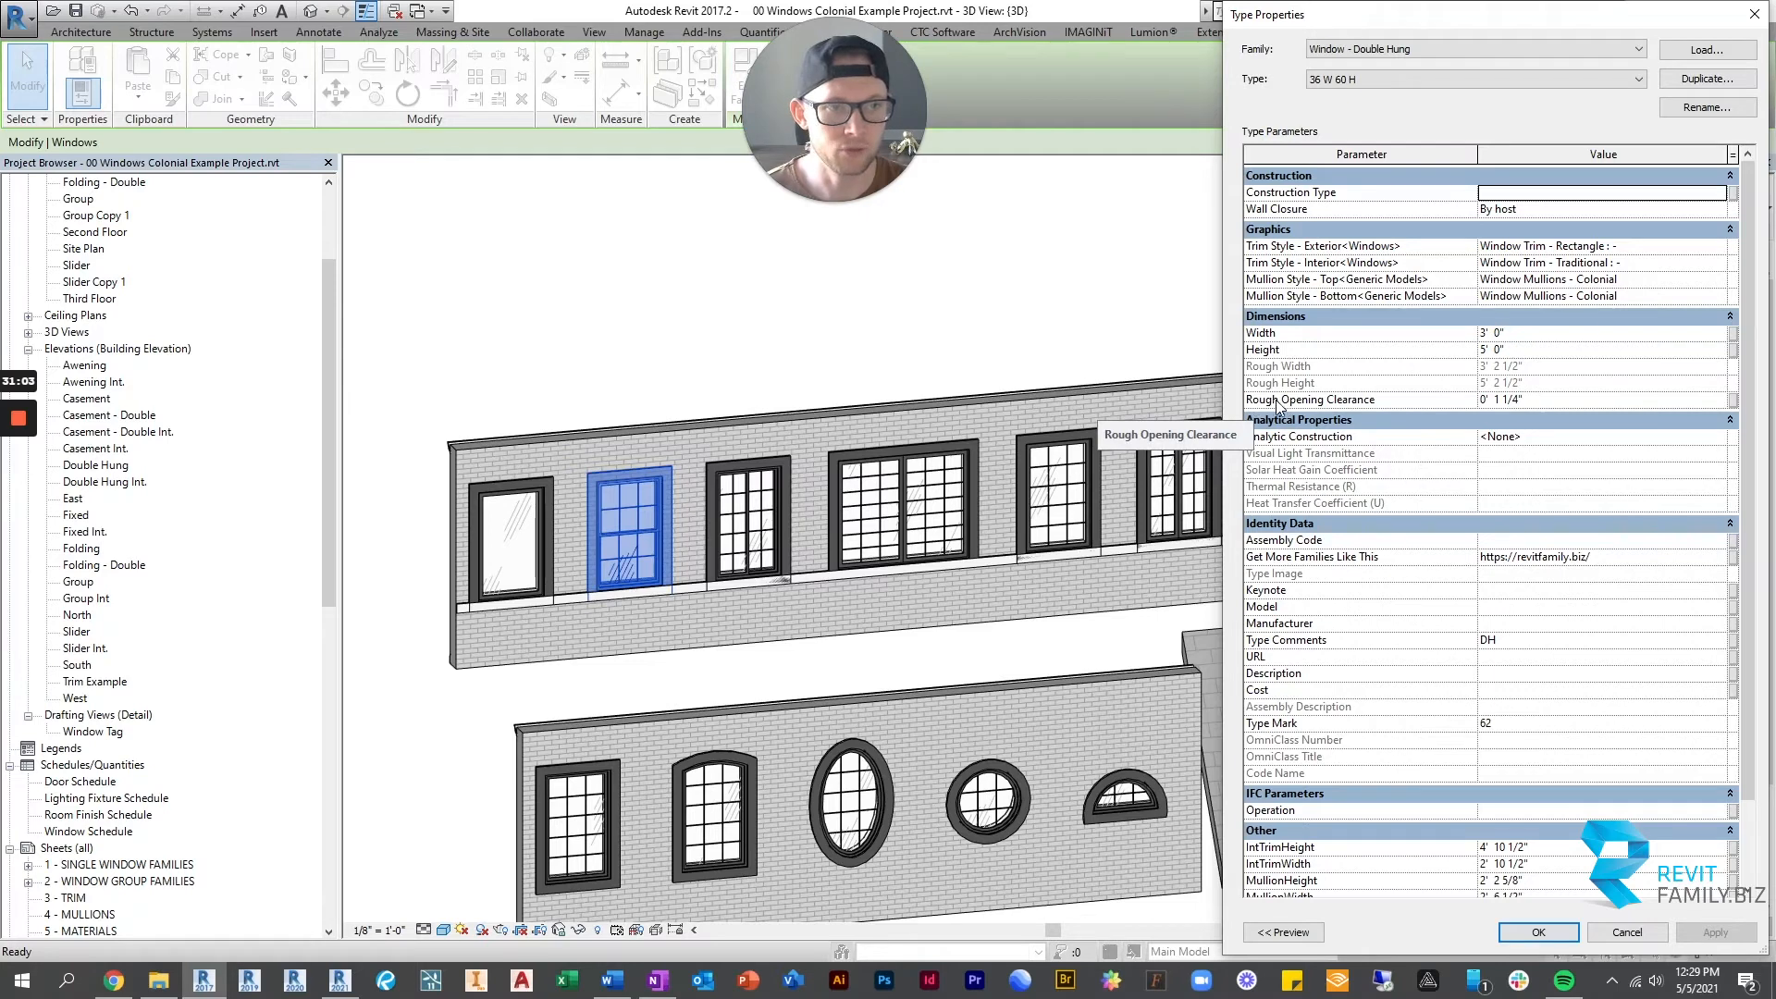
pyautogui.click(1528, 400)
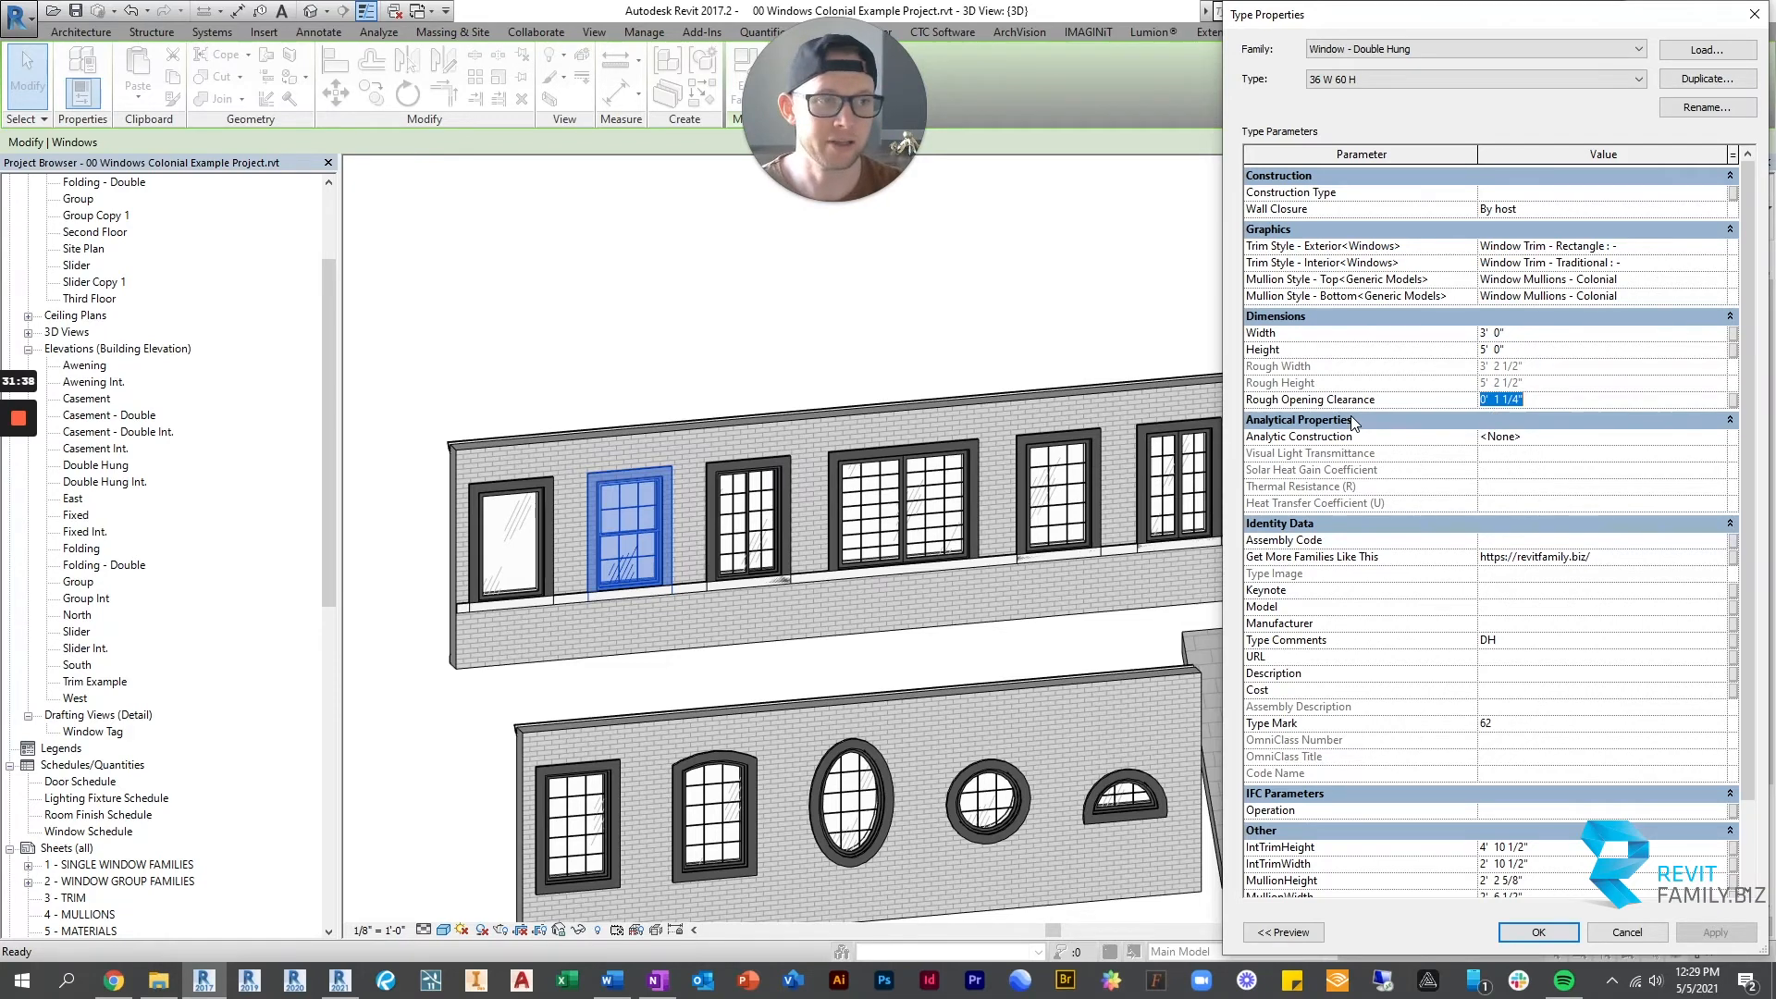
pyautogui.click(1529, 400)
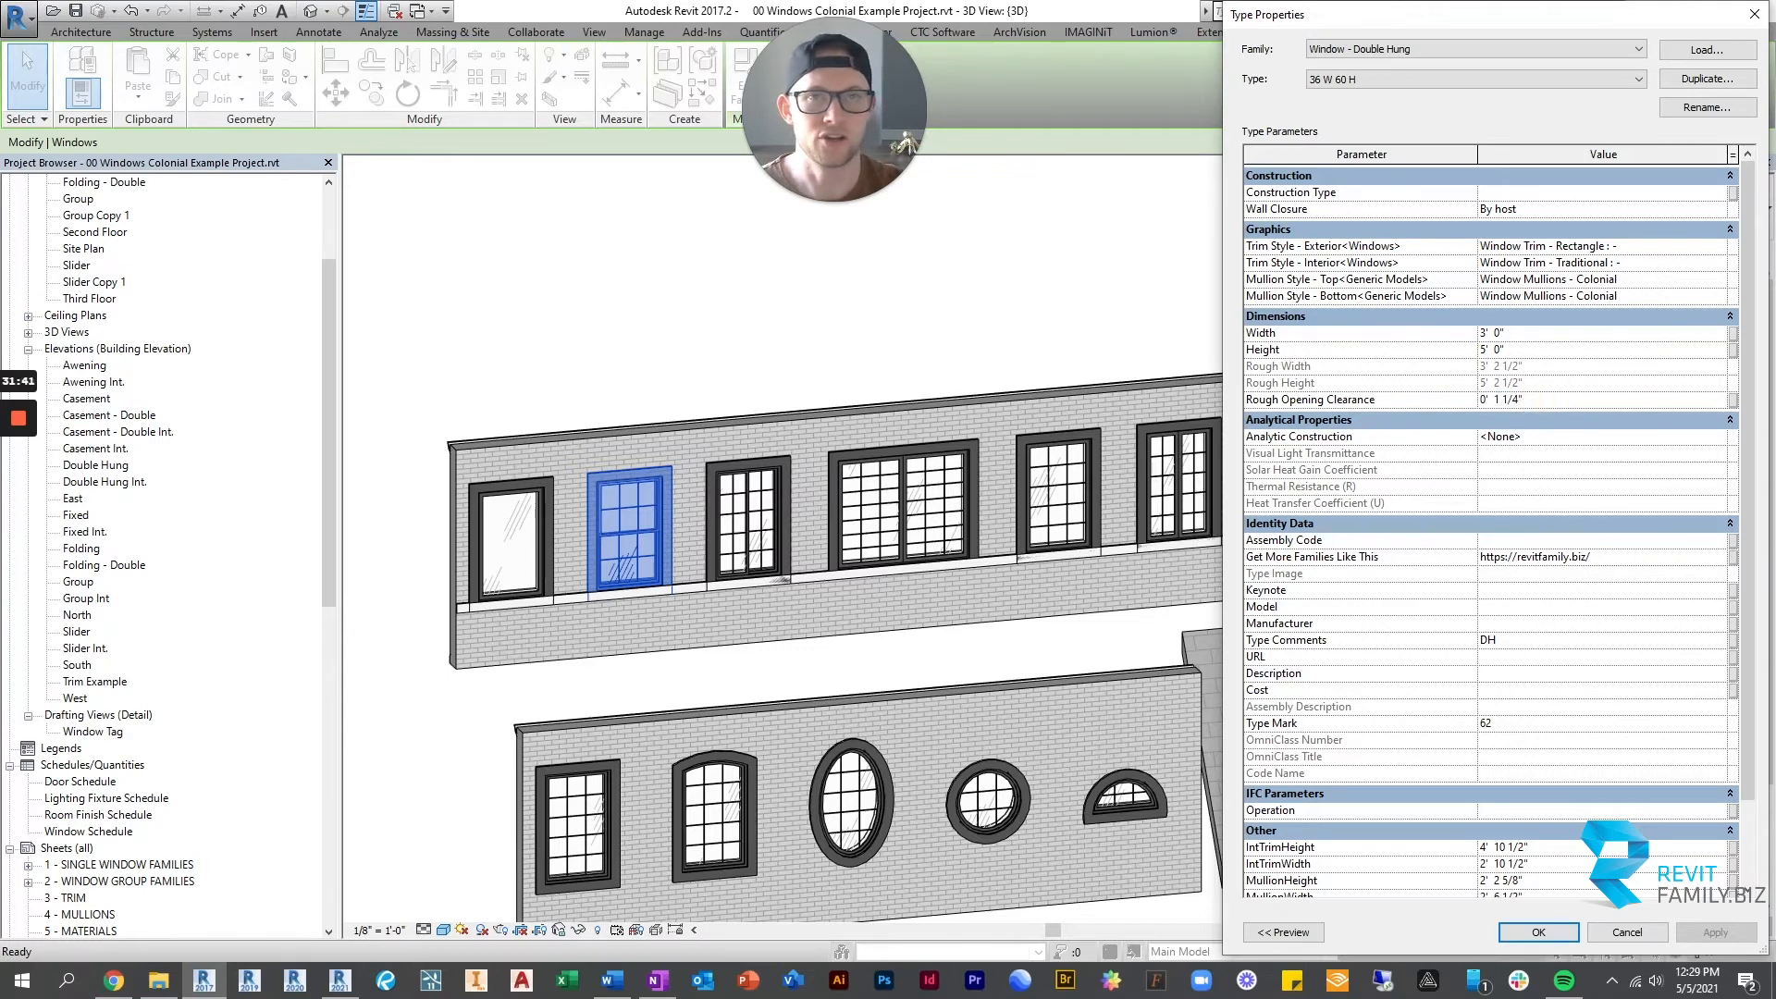
pyautogui.moveTo(1523, 399); pyautogui.dragTo(1480, 402)
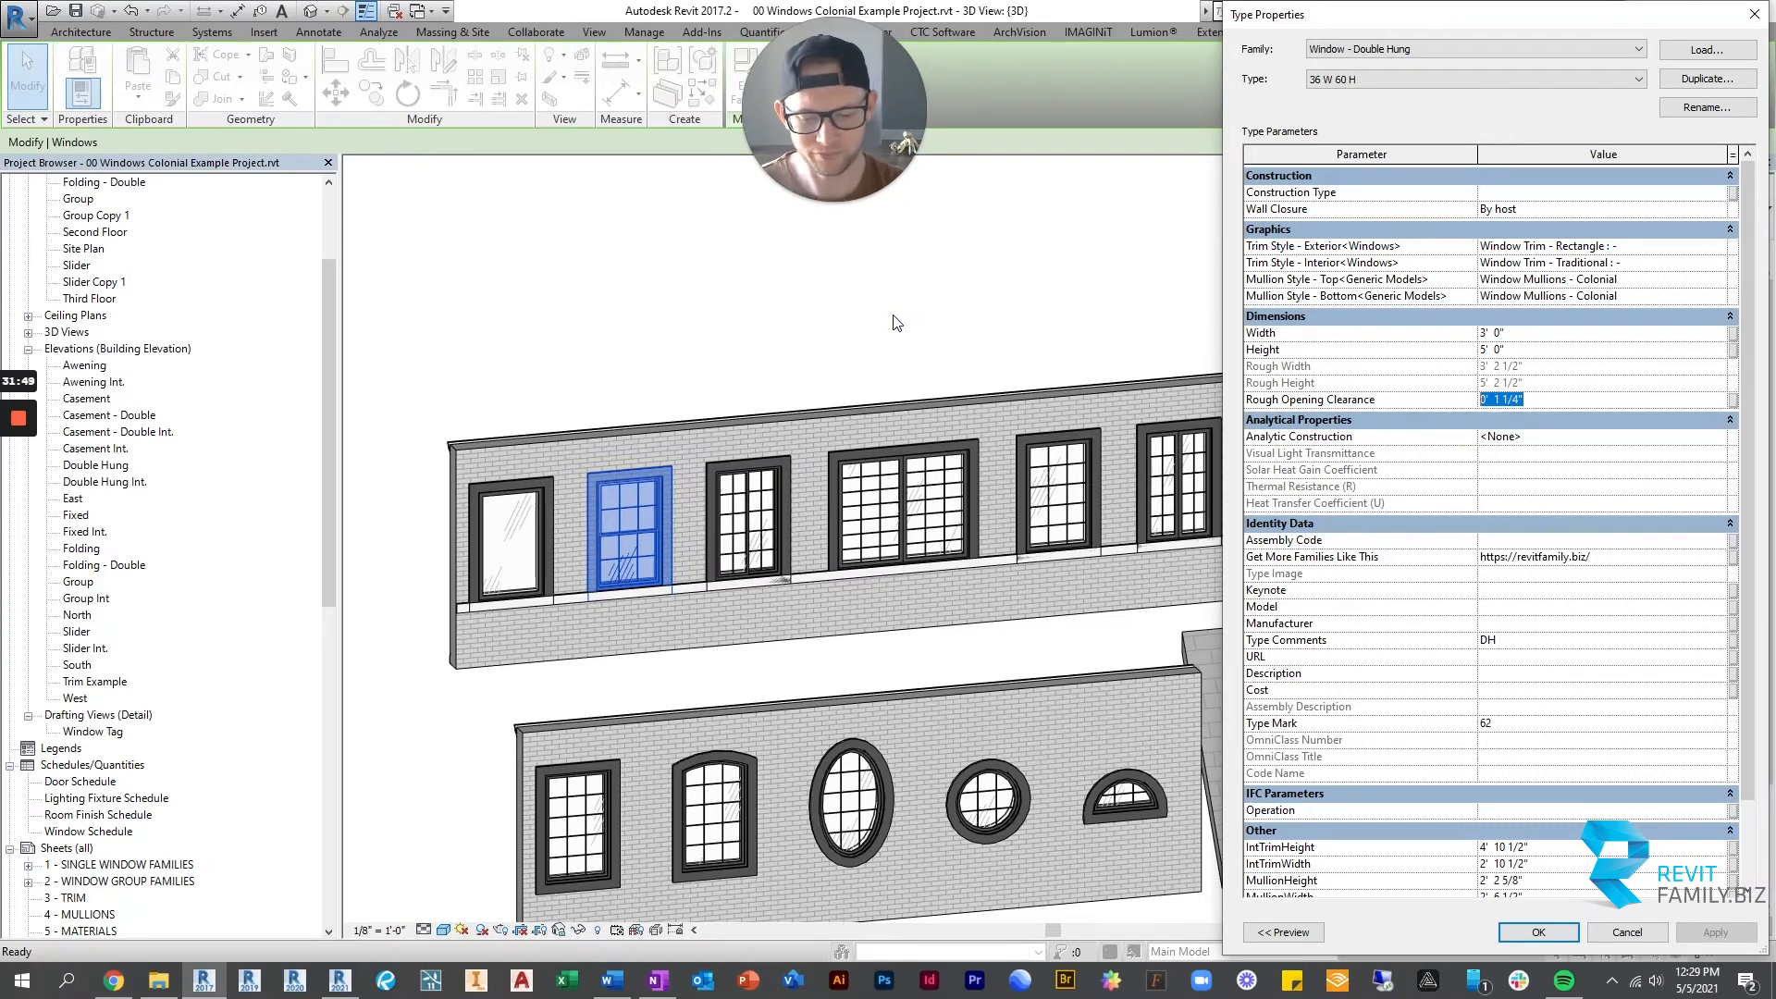
pyautogui.click(710, 333)
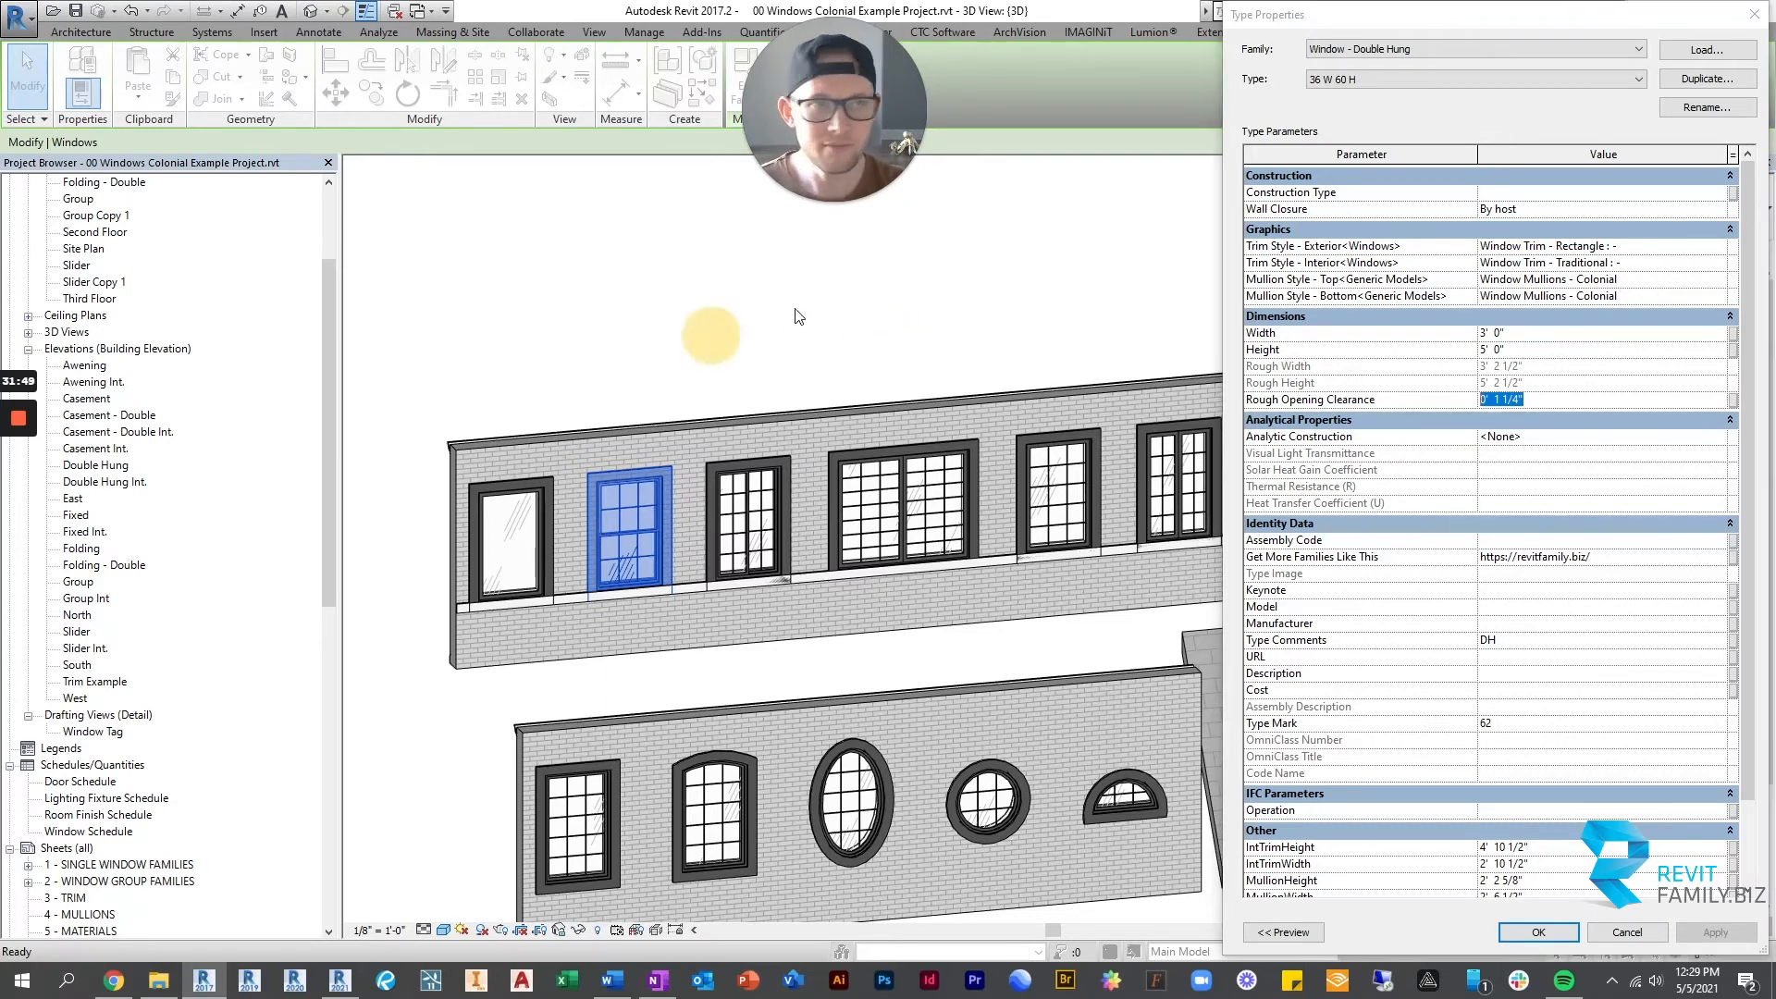
pyautogui.click(1755, 15)
# Open the Second Floor floor plan and clear the selection to show the upper wall's windows close up.
pyautogui.scroll(1, 93, 373)
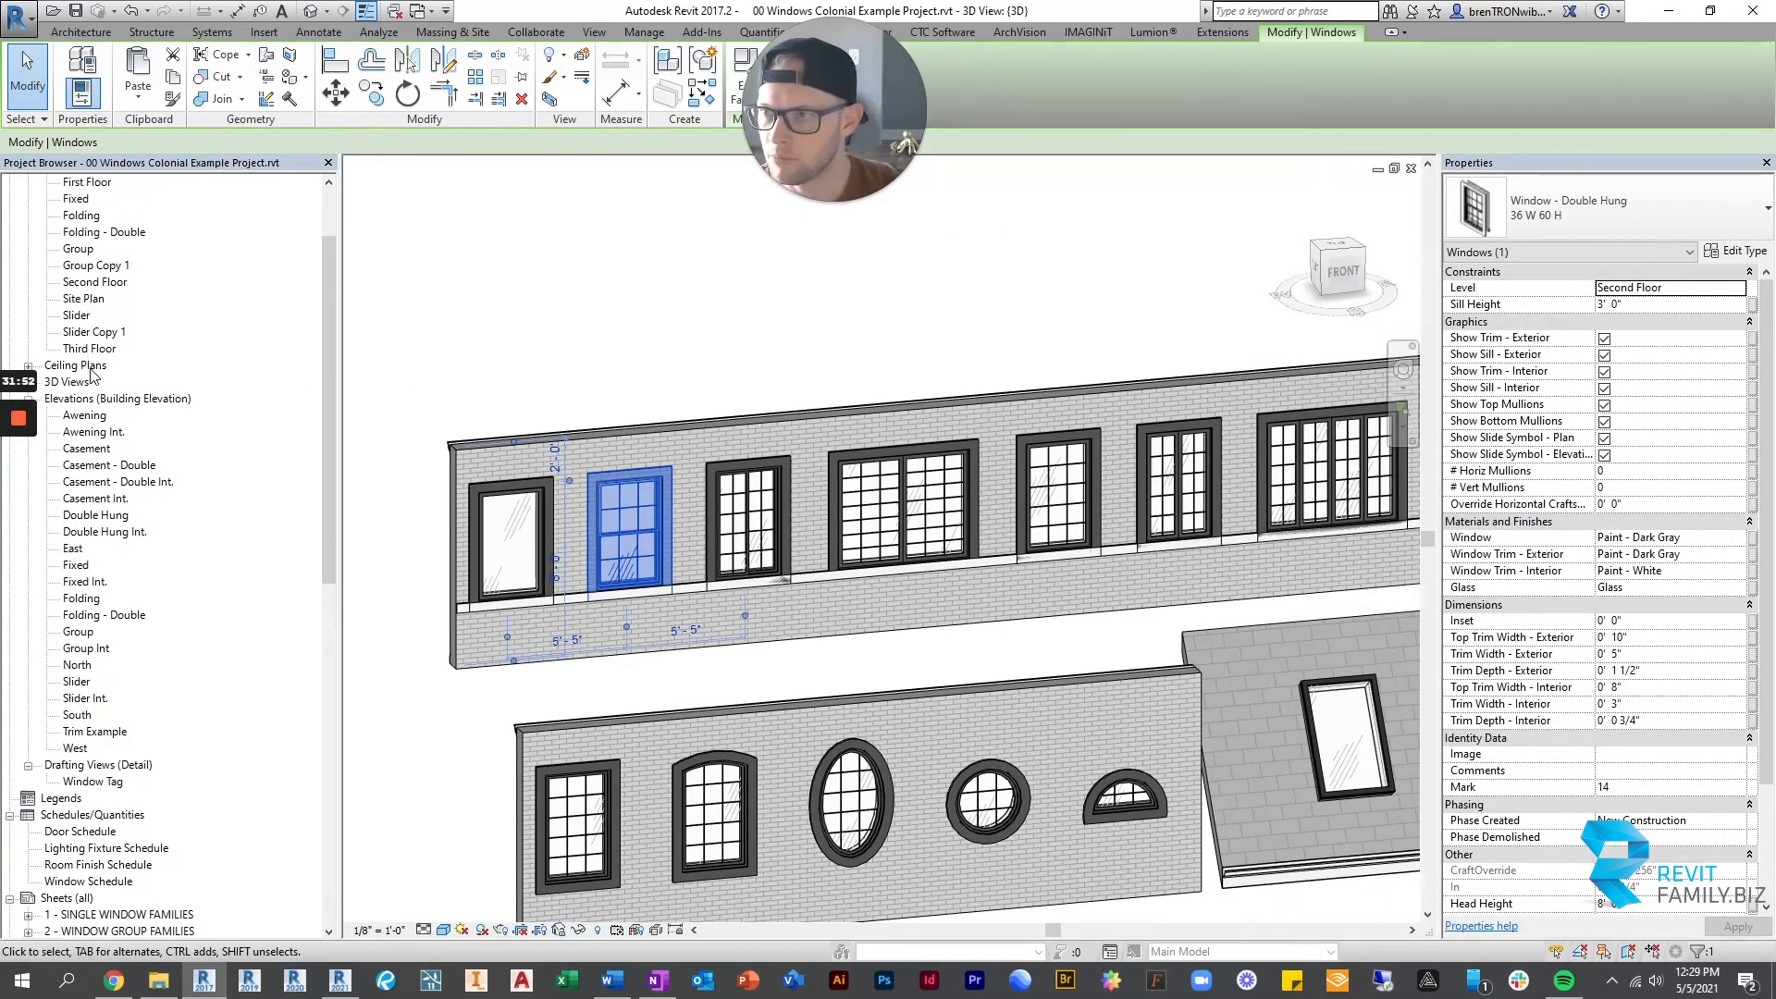
pyautogui.scroll(2, 93, 374)
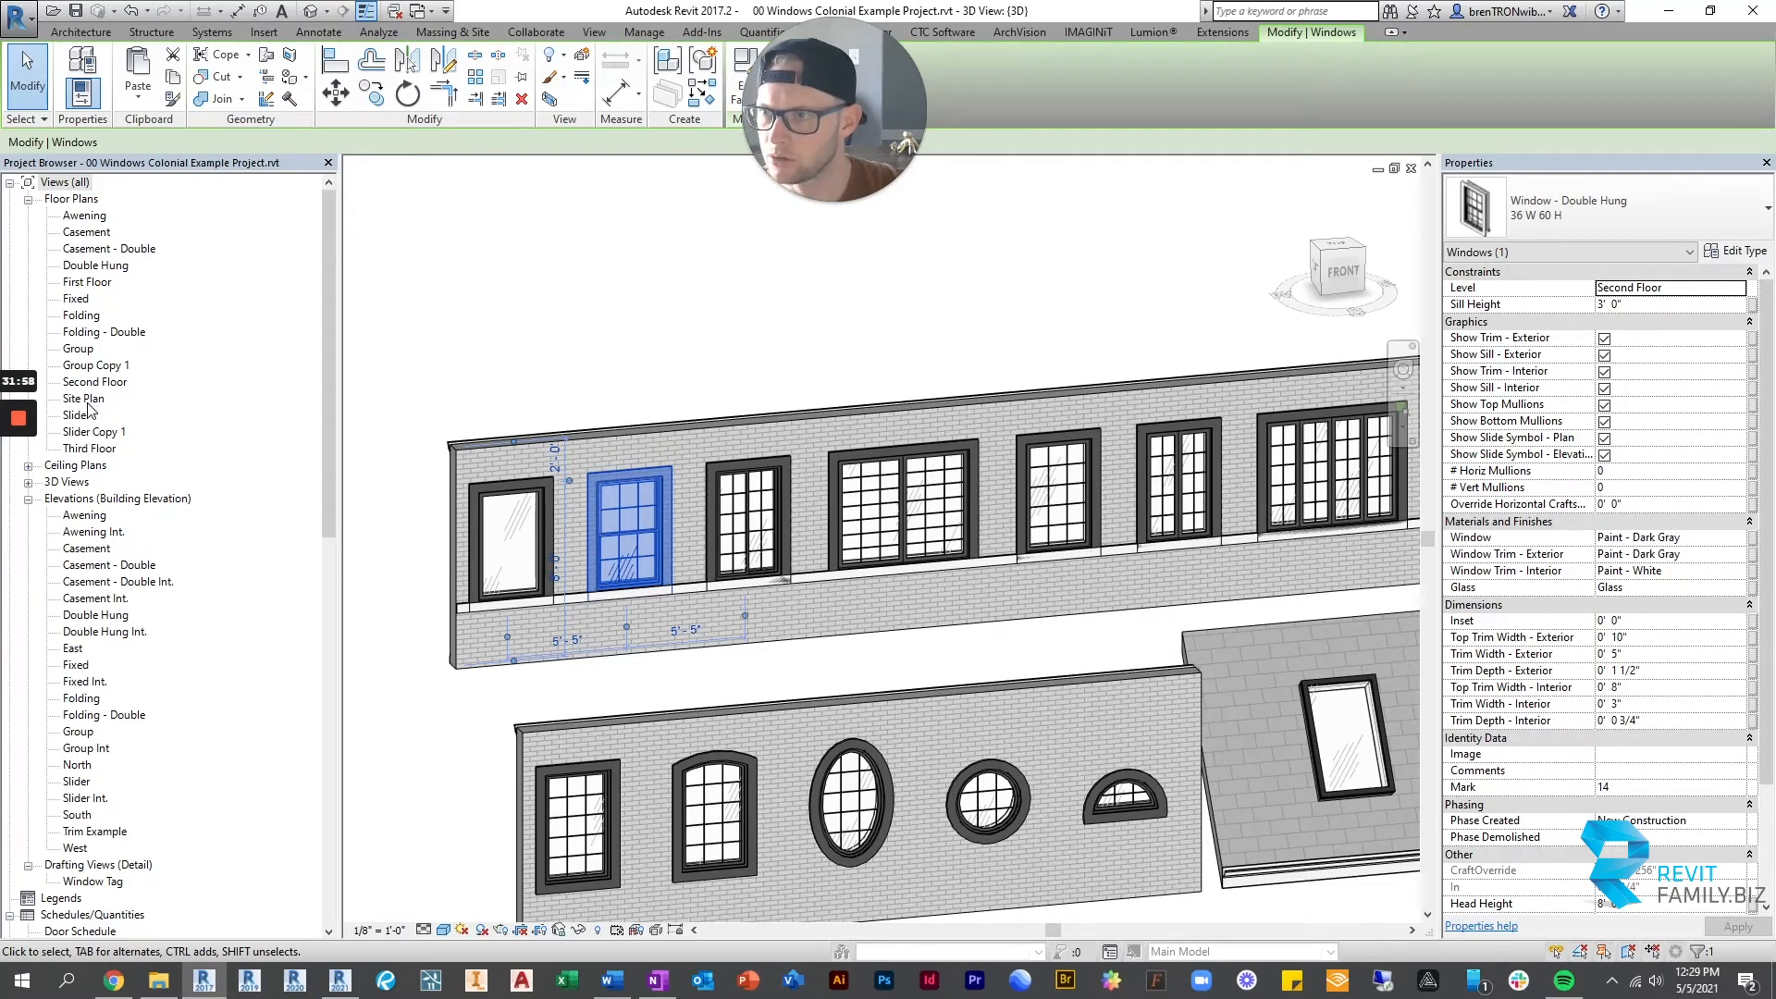
pyautogui.doubleClick(92, 382)
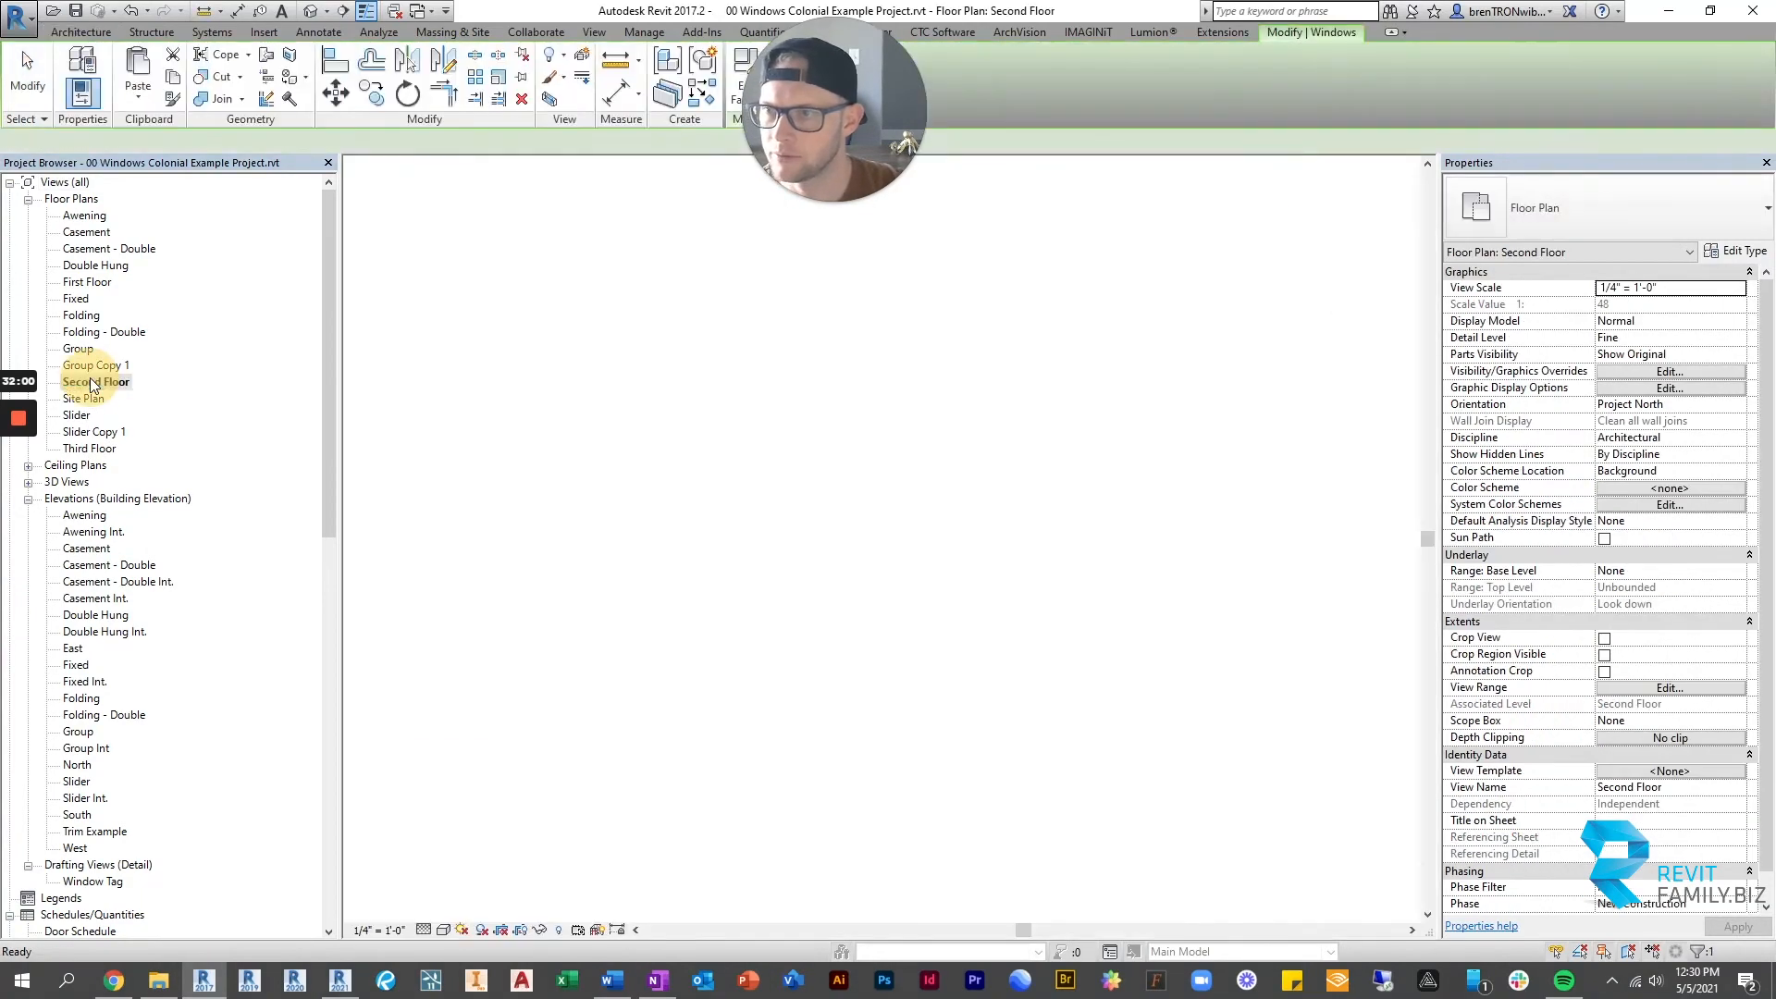
pyautogui.moveTo(547, 500); pyautogui.dragTo(854, 514, button='middle')
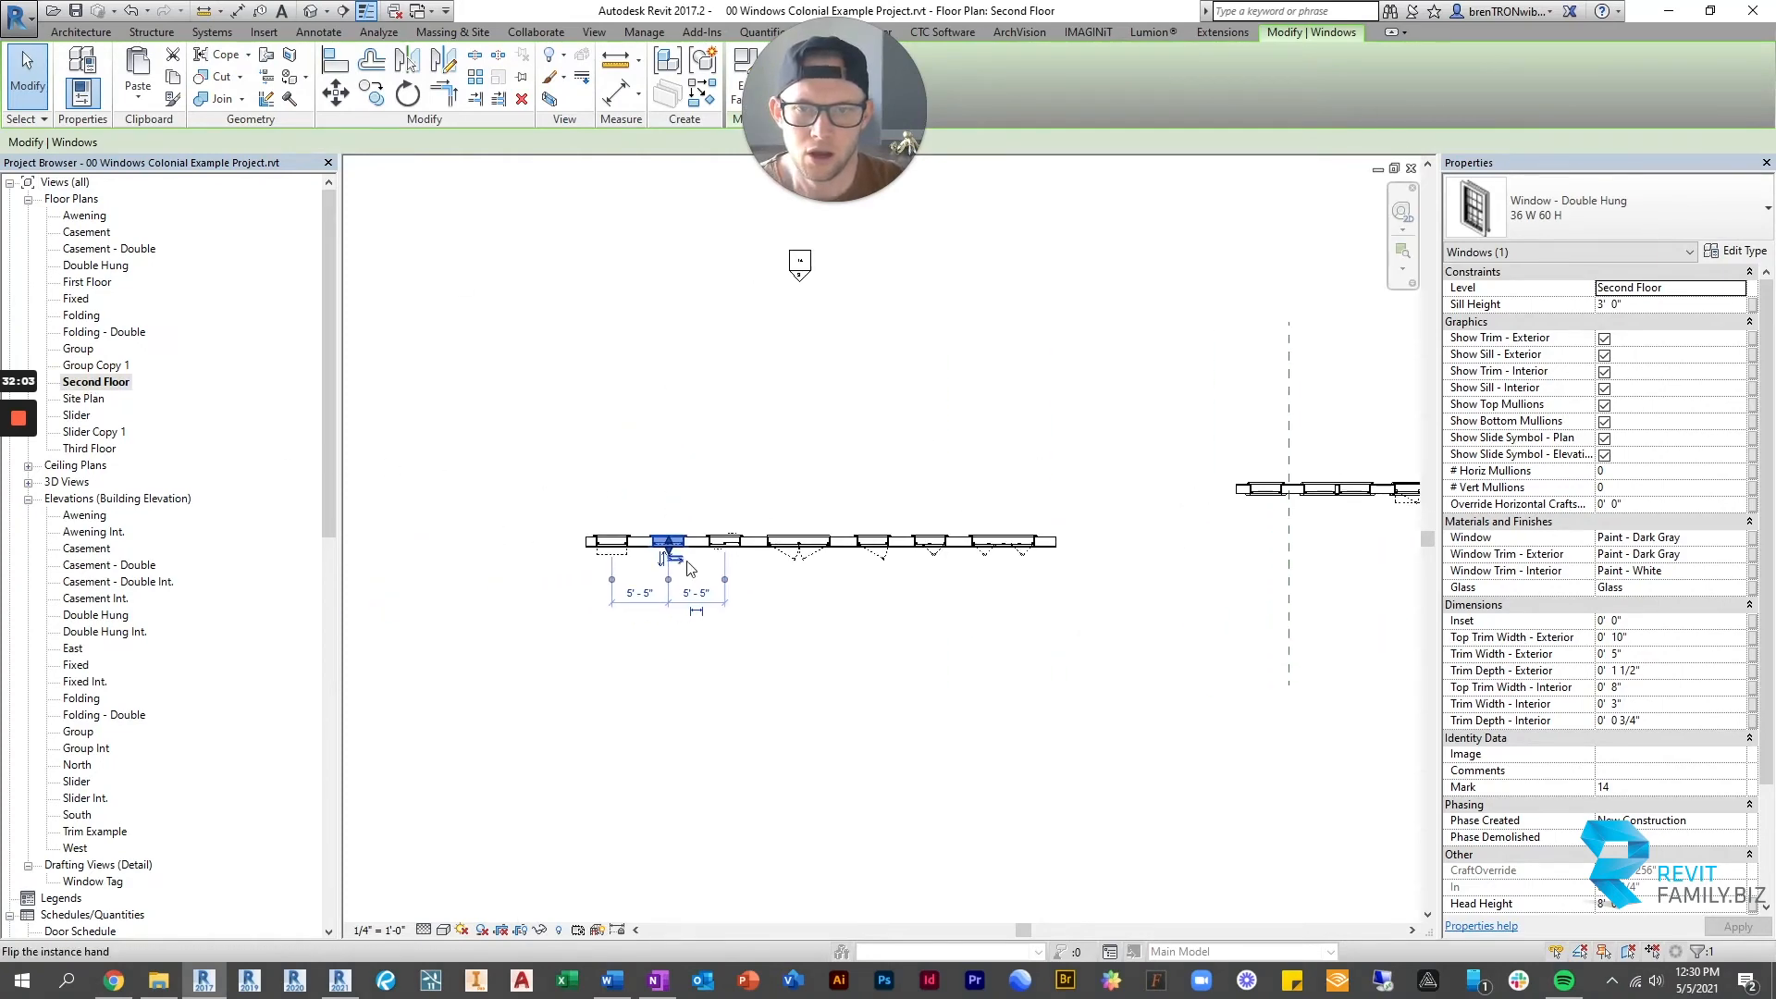
pyautogui.scroll(1, 686, 564)
pyautogui.click(570, 433)
pyautogui.scroll(9, 621, 493)
pyautogui.moveTo(907, 578); pyautogui.dragTo(885, 462, button='middle')
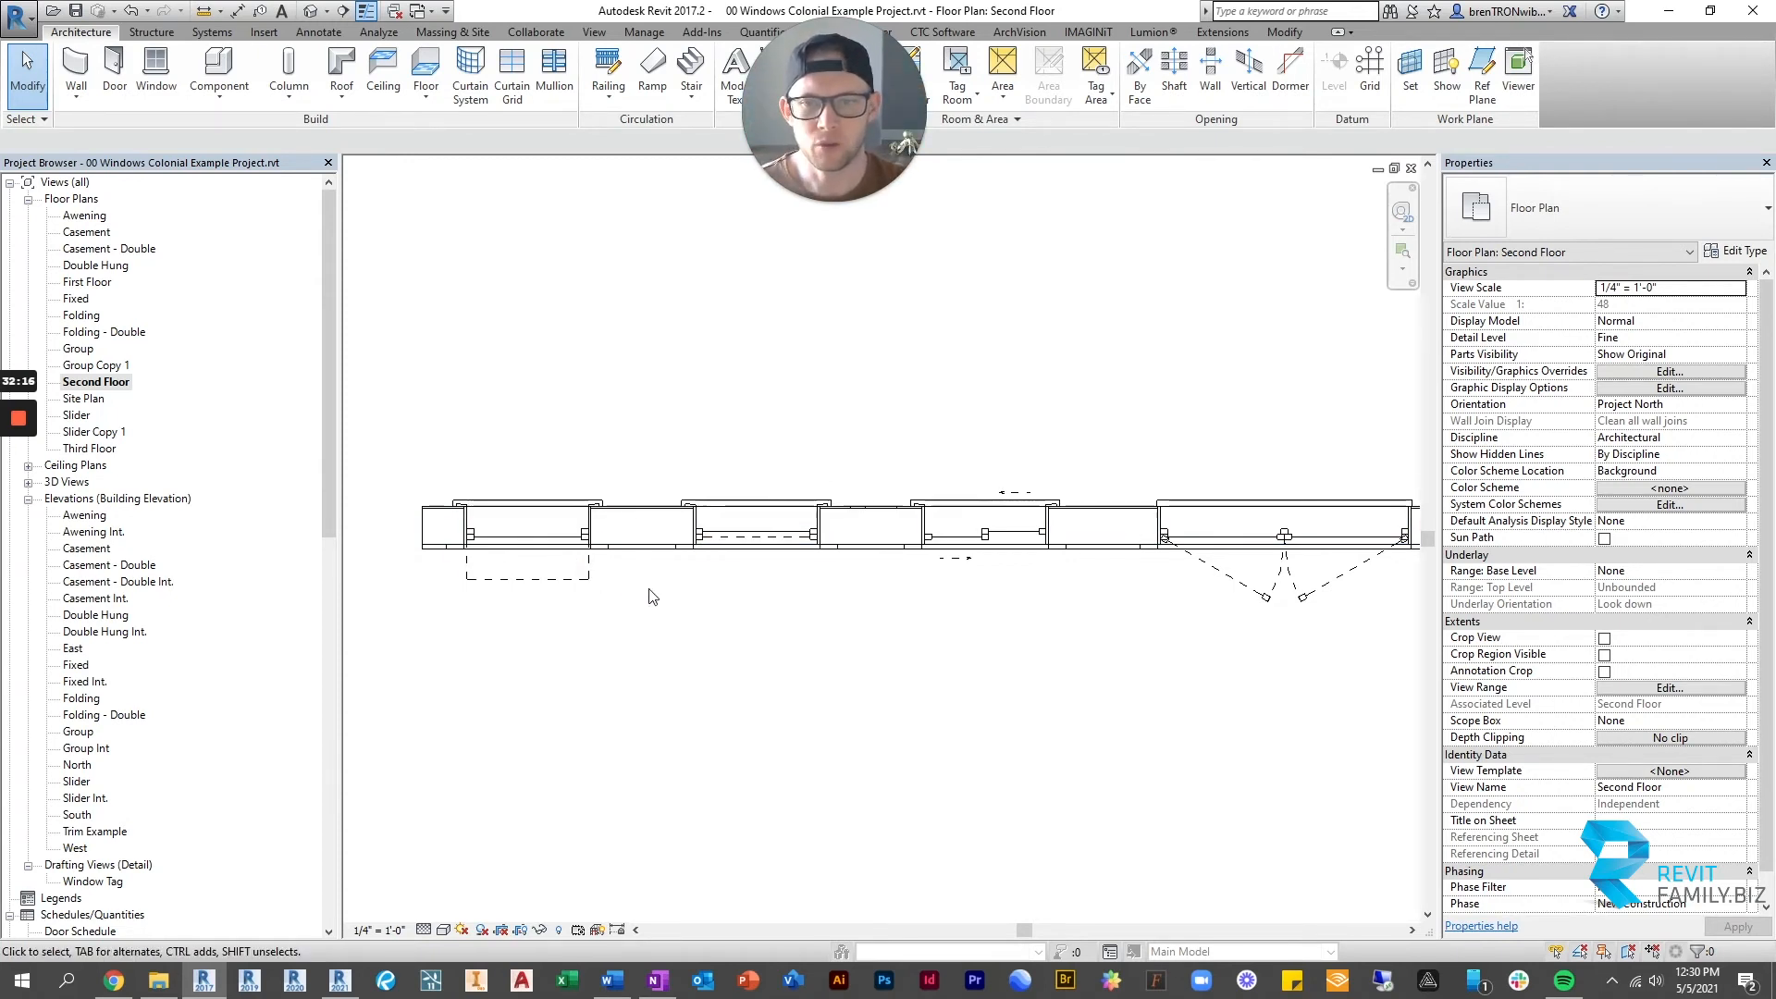
# Survey the plan opening symbols of the different window types along the Second Floor wall.
pyautogui.scroll(-1, 814, 581)
pyautogui.moveTo(914, 582); pyautogui.dragTo(817, 596, button='middle')
pyautogui.scroll(3, 448, 600)
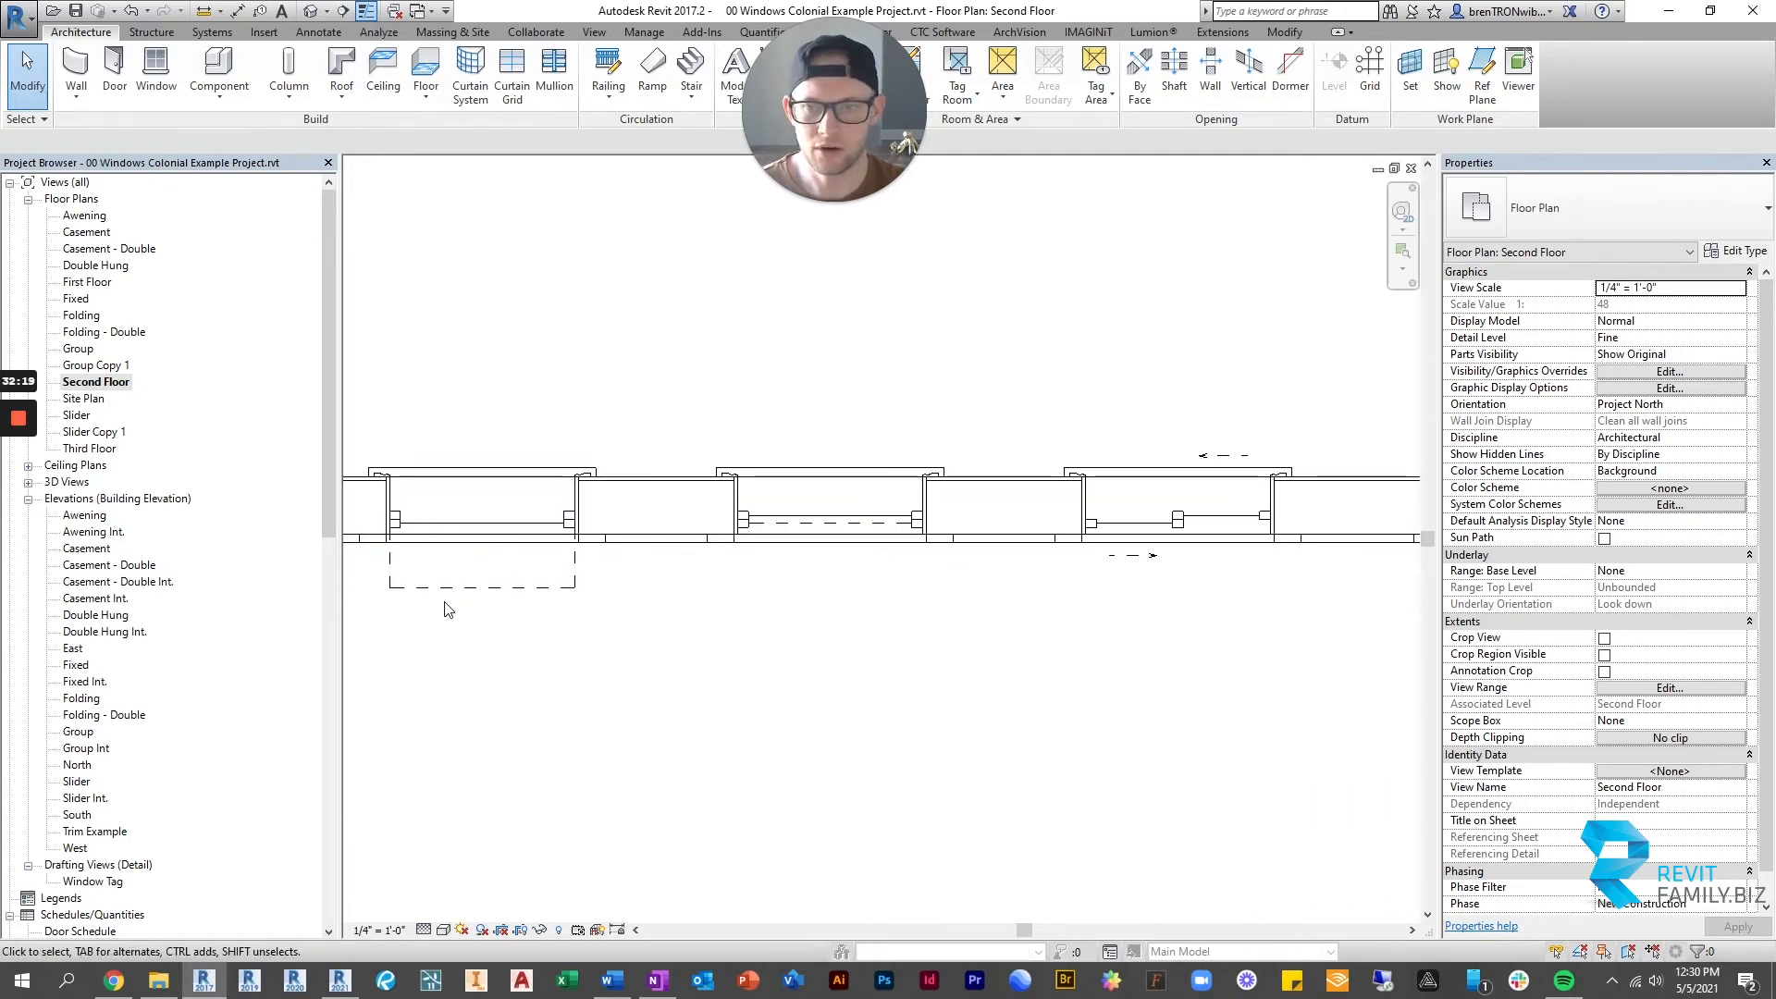
pyautogui.scroll(-4, 978, 550)
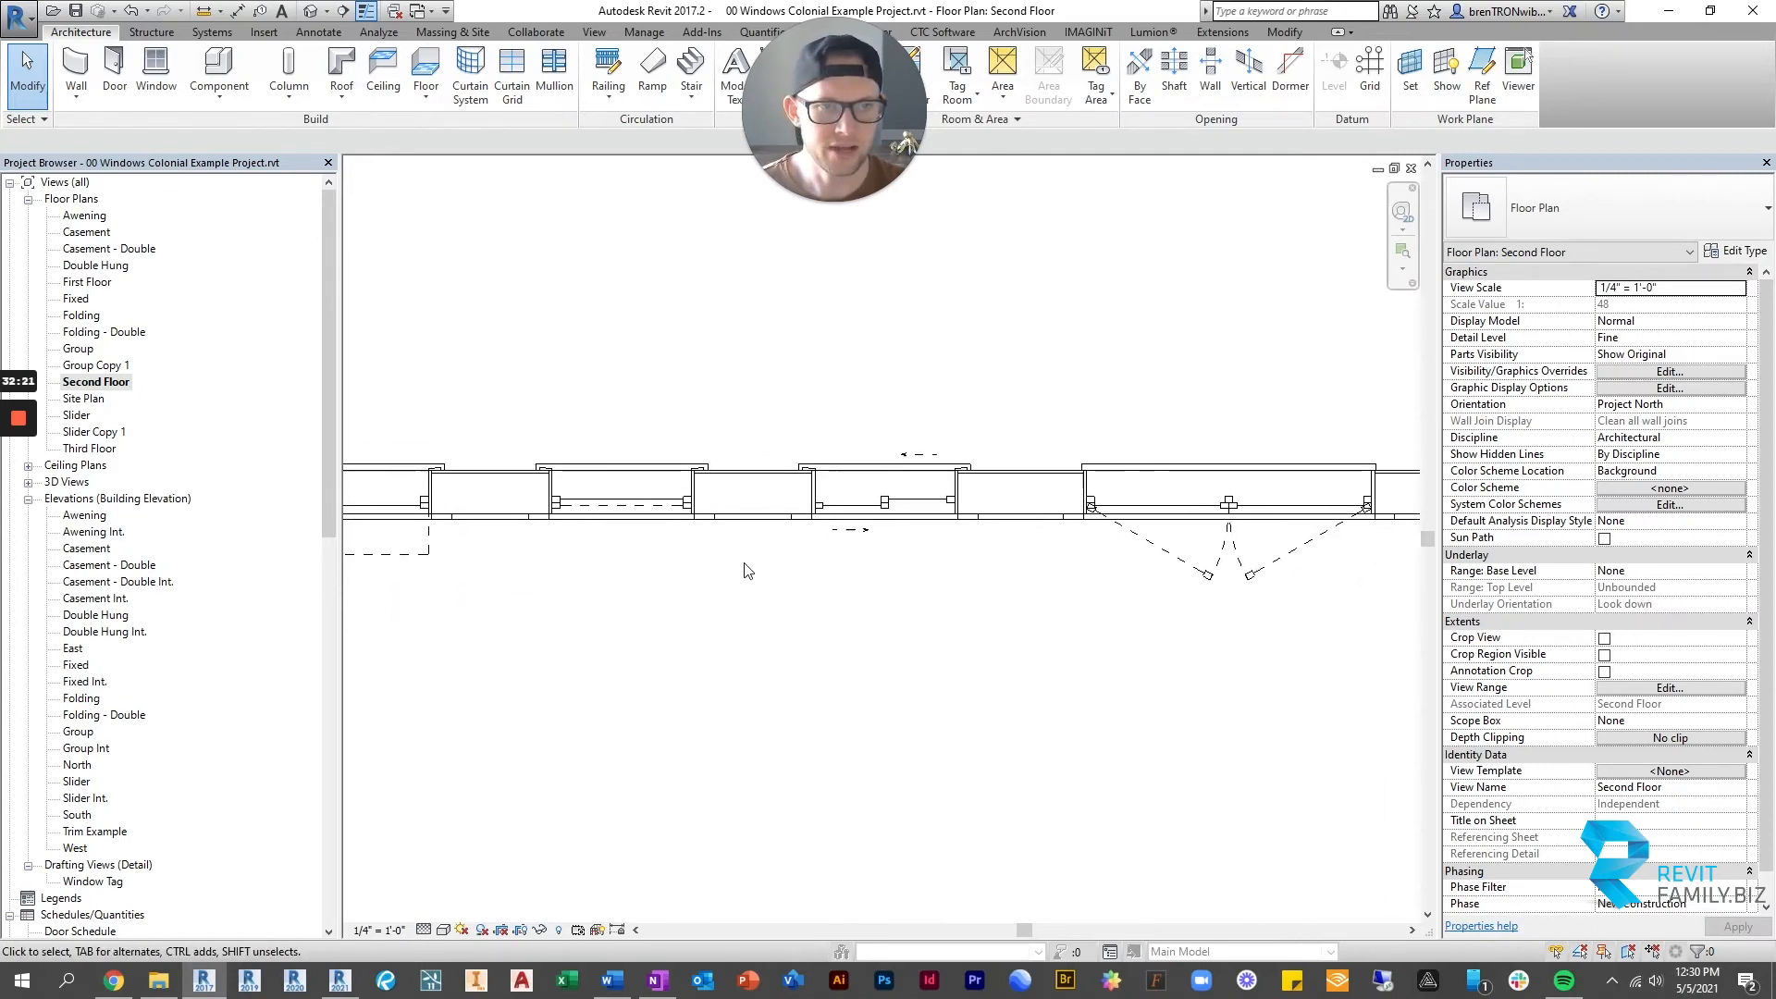
pyautogui.scroll(-2, 944, 603)
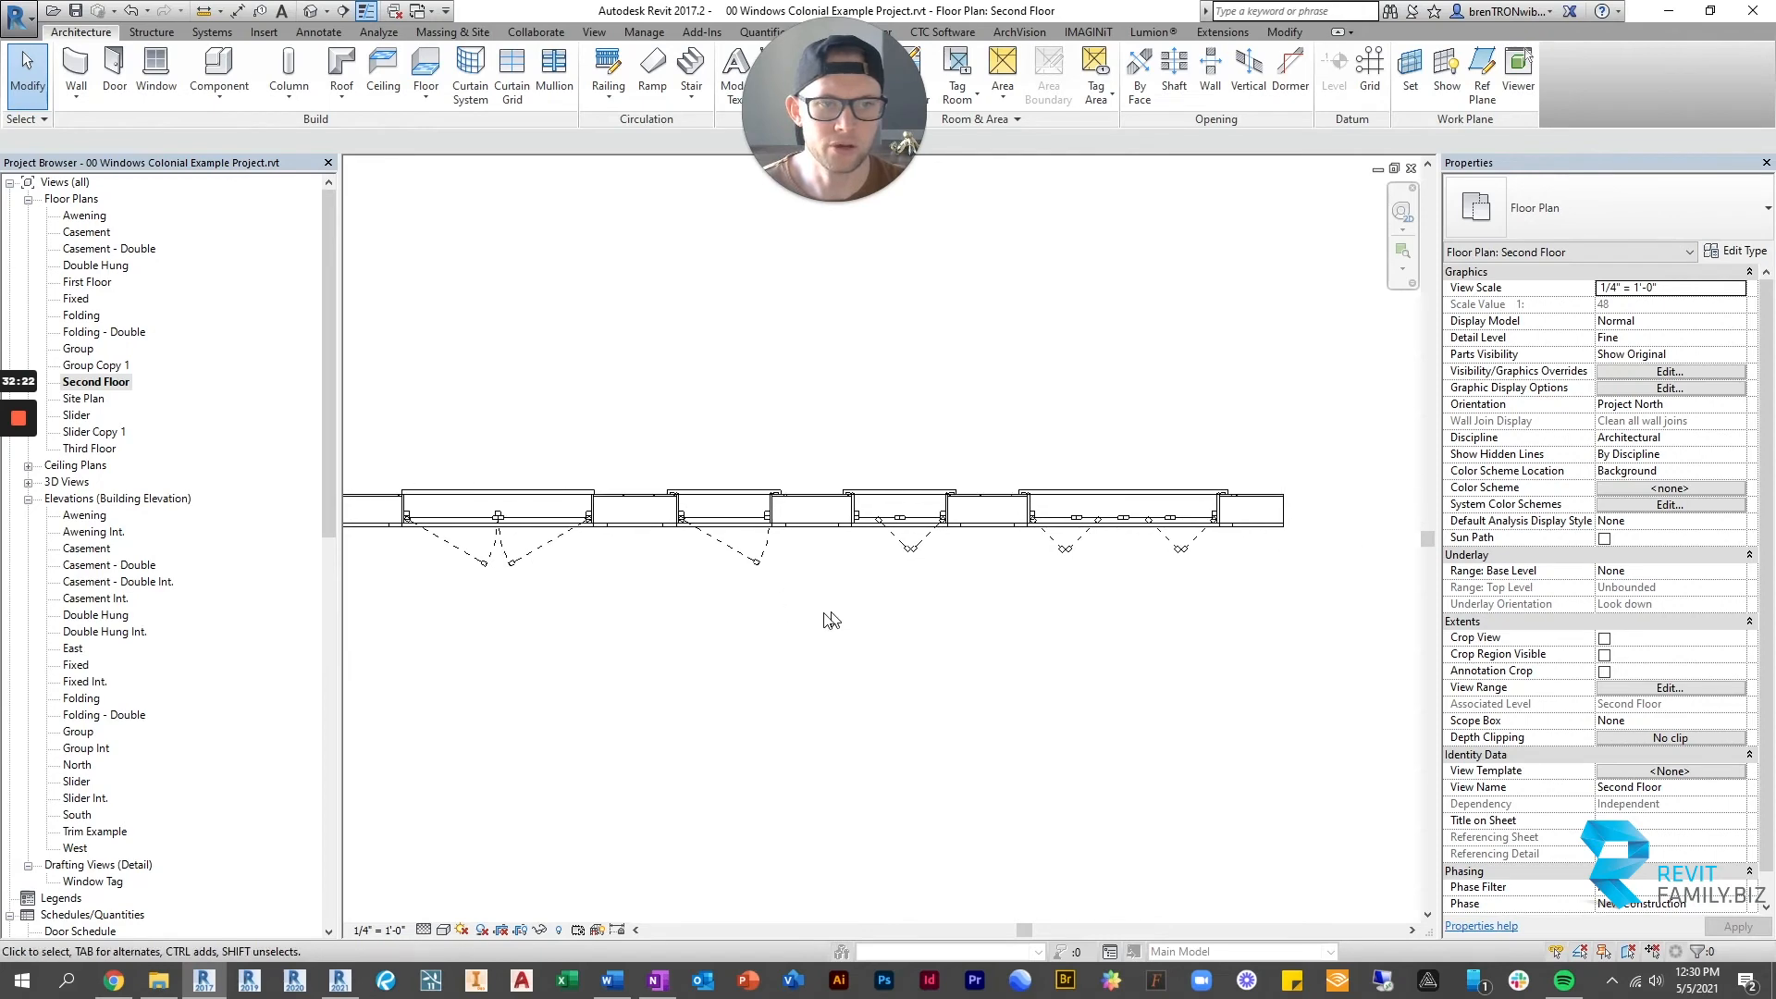
# Examine the dashed plan symbols of the 36 W 60 H awning and double hung windows.
pyautogui.scroll(3, 686, 579)
pyautogui.scroll(3, 637, 527)
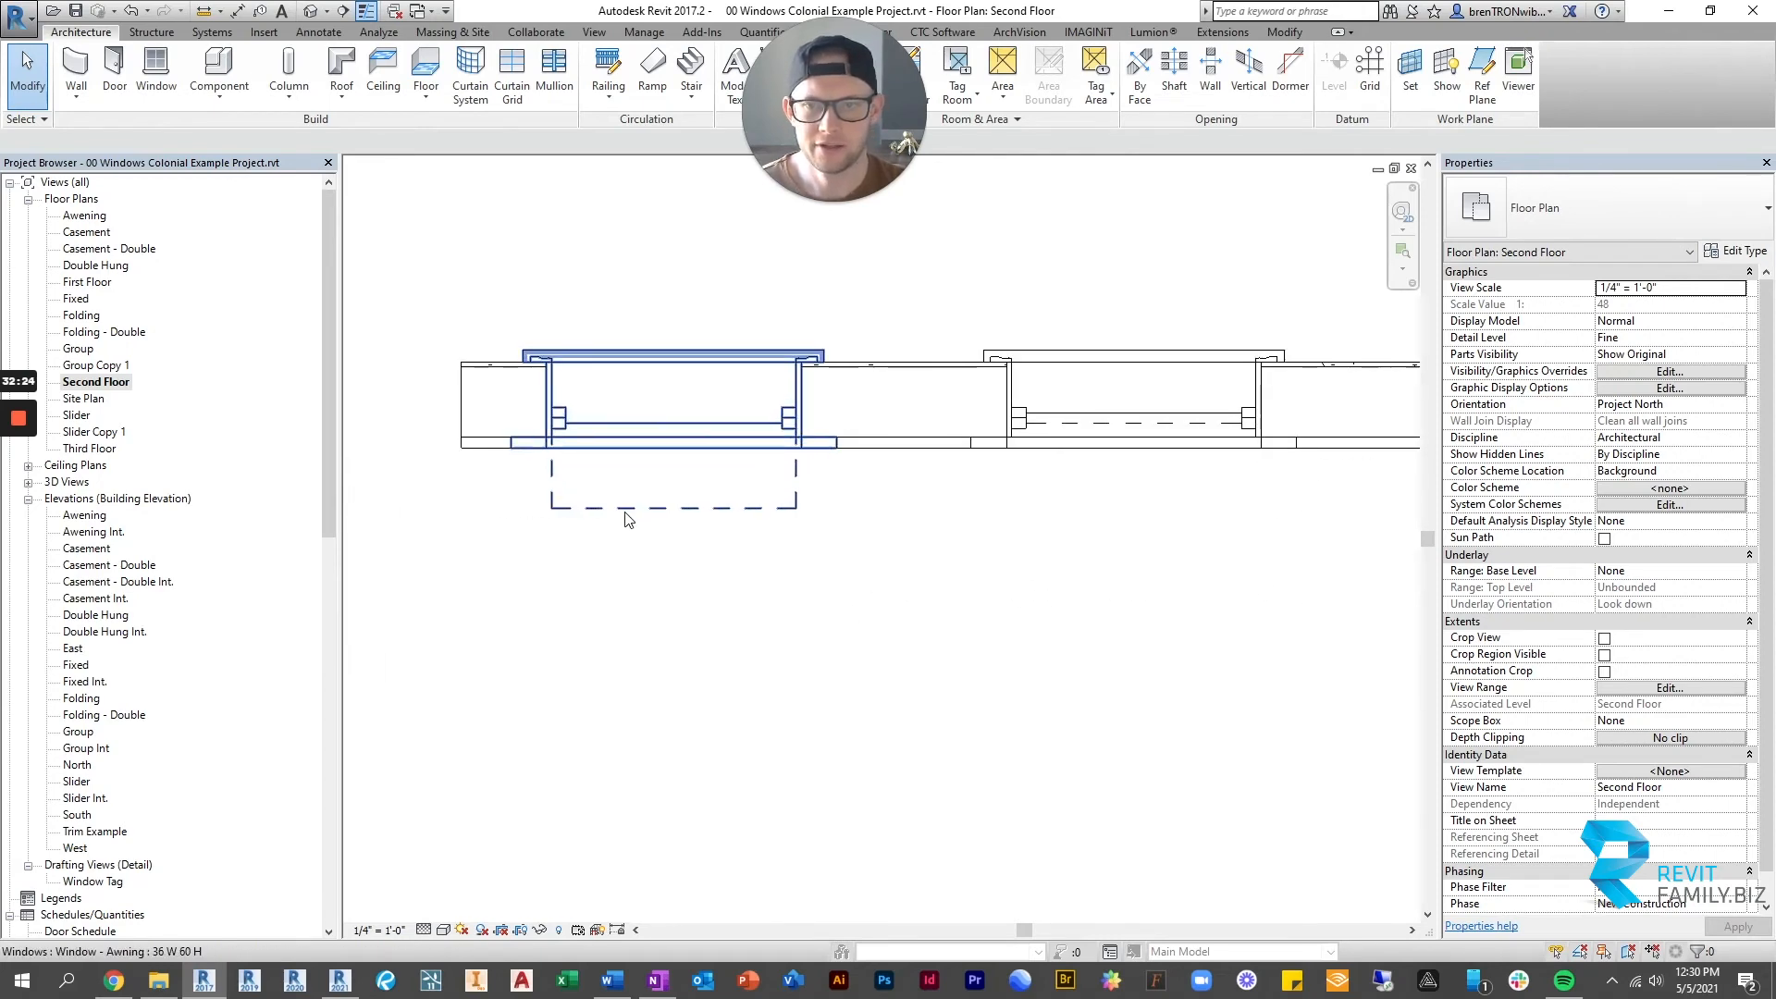
pyautogui.click(636, 525)
pyautogui.click(701, 632)
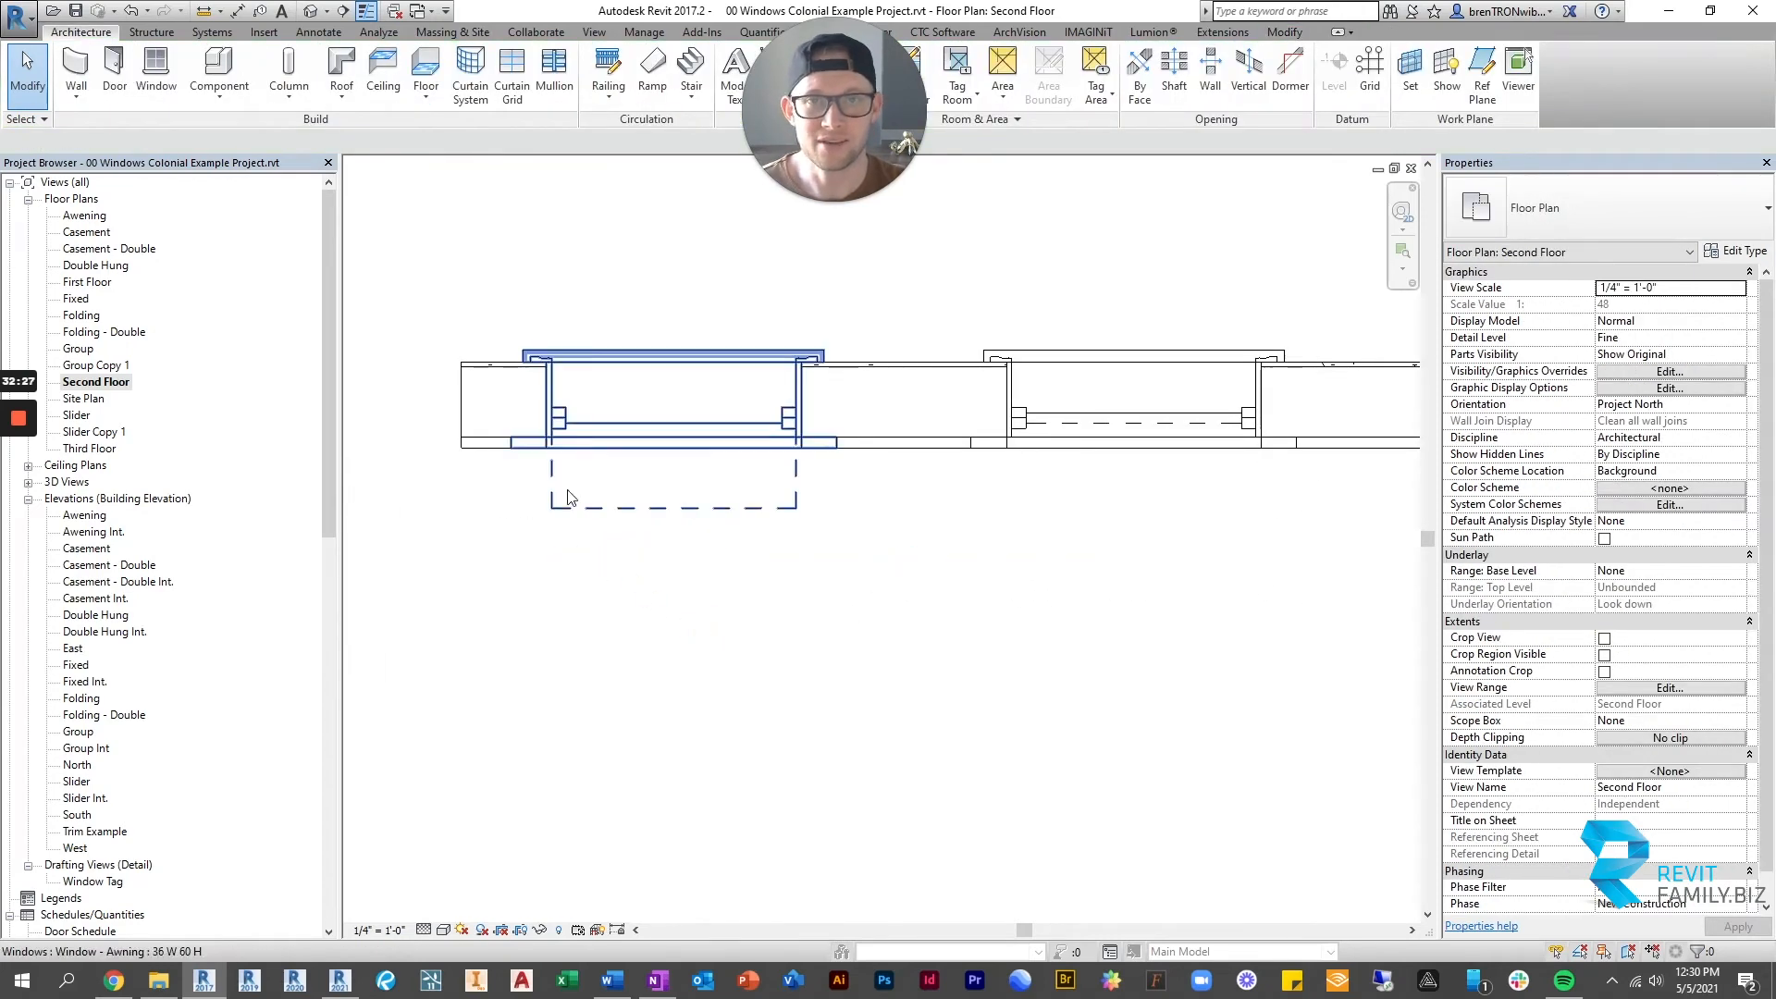
pyautogui.scroll(-1, 976, 583)
pyautogui.scroll(2, 962, 597)
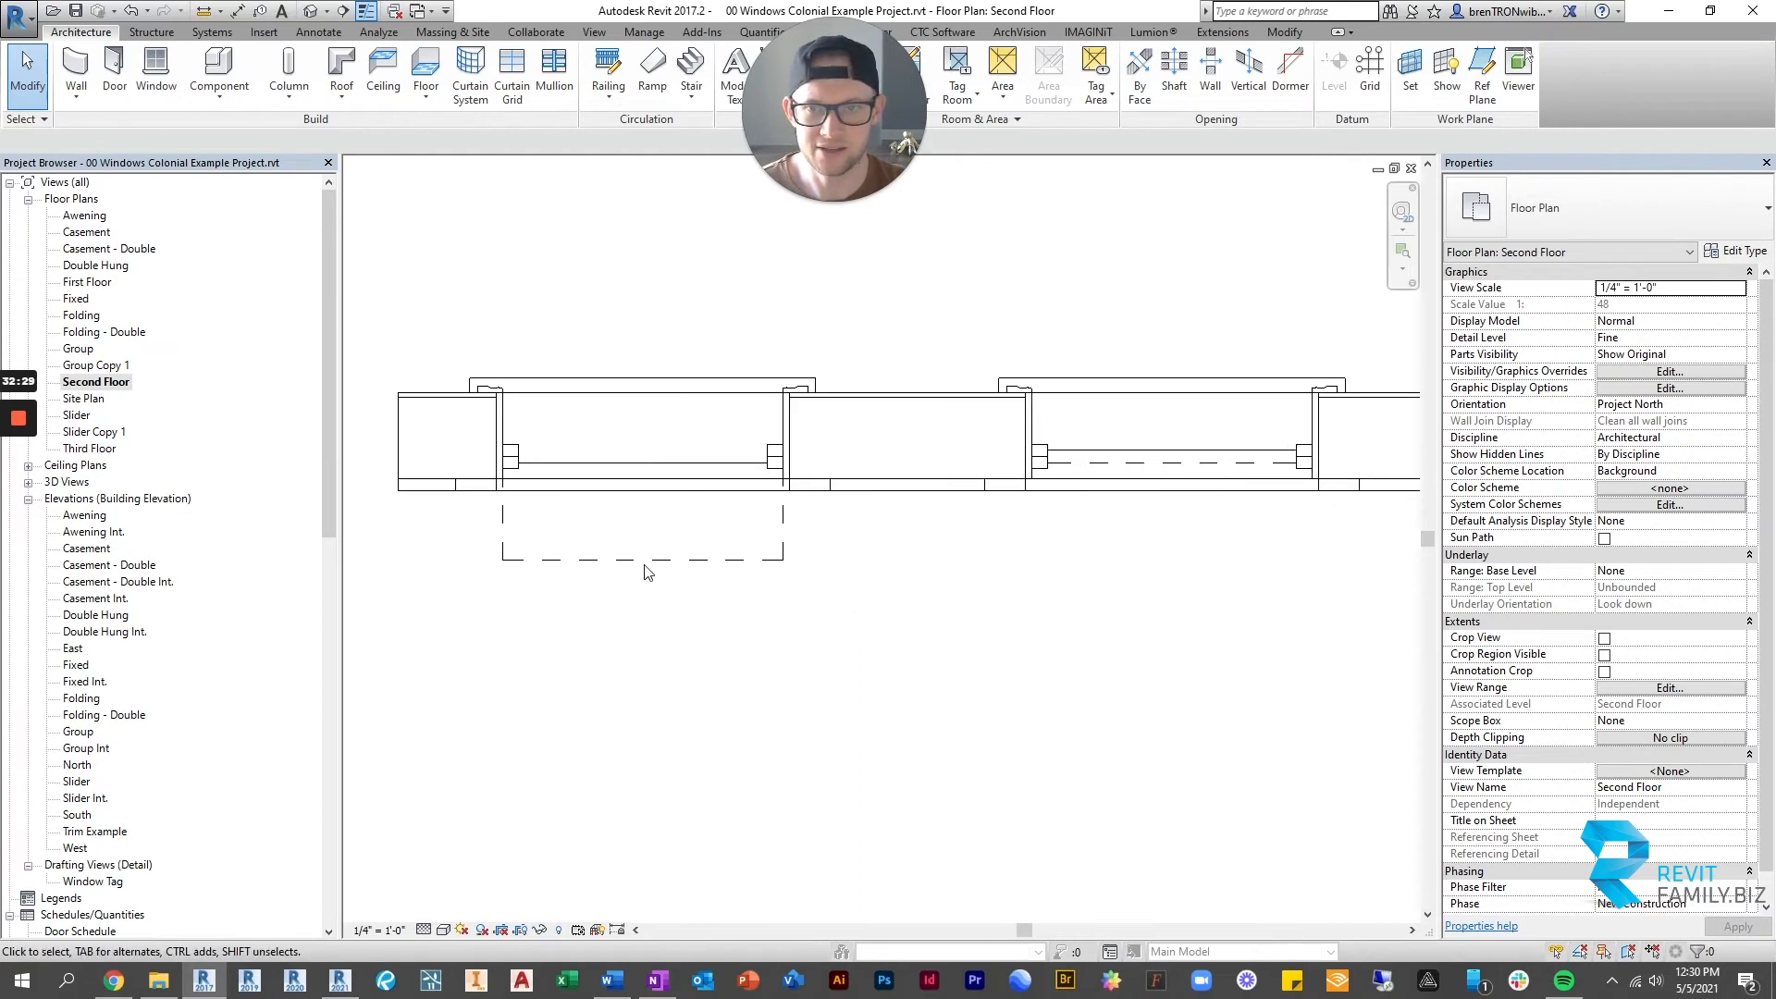
pyautogui.scroll(-2, 944, 559)
pyautogui.moveTo(1023, 585); pyautogui.dragTo(719, 590, button='middle')
pyautogui.scroll(2, 816, 532)
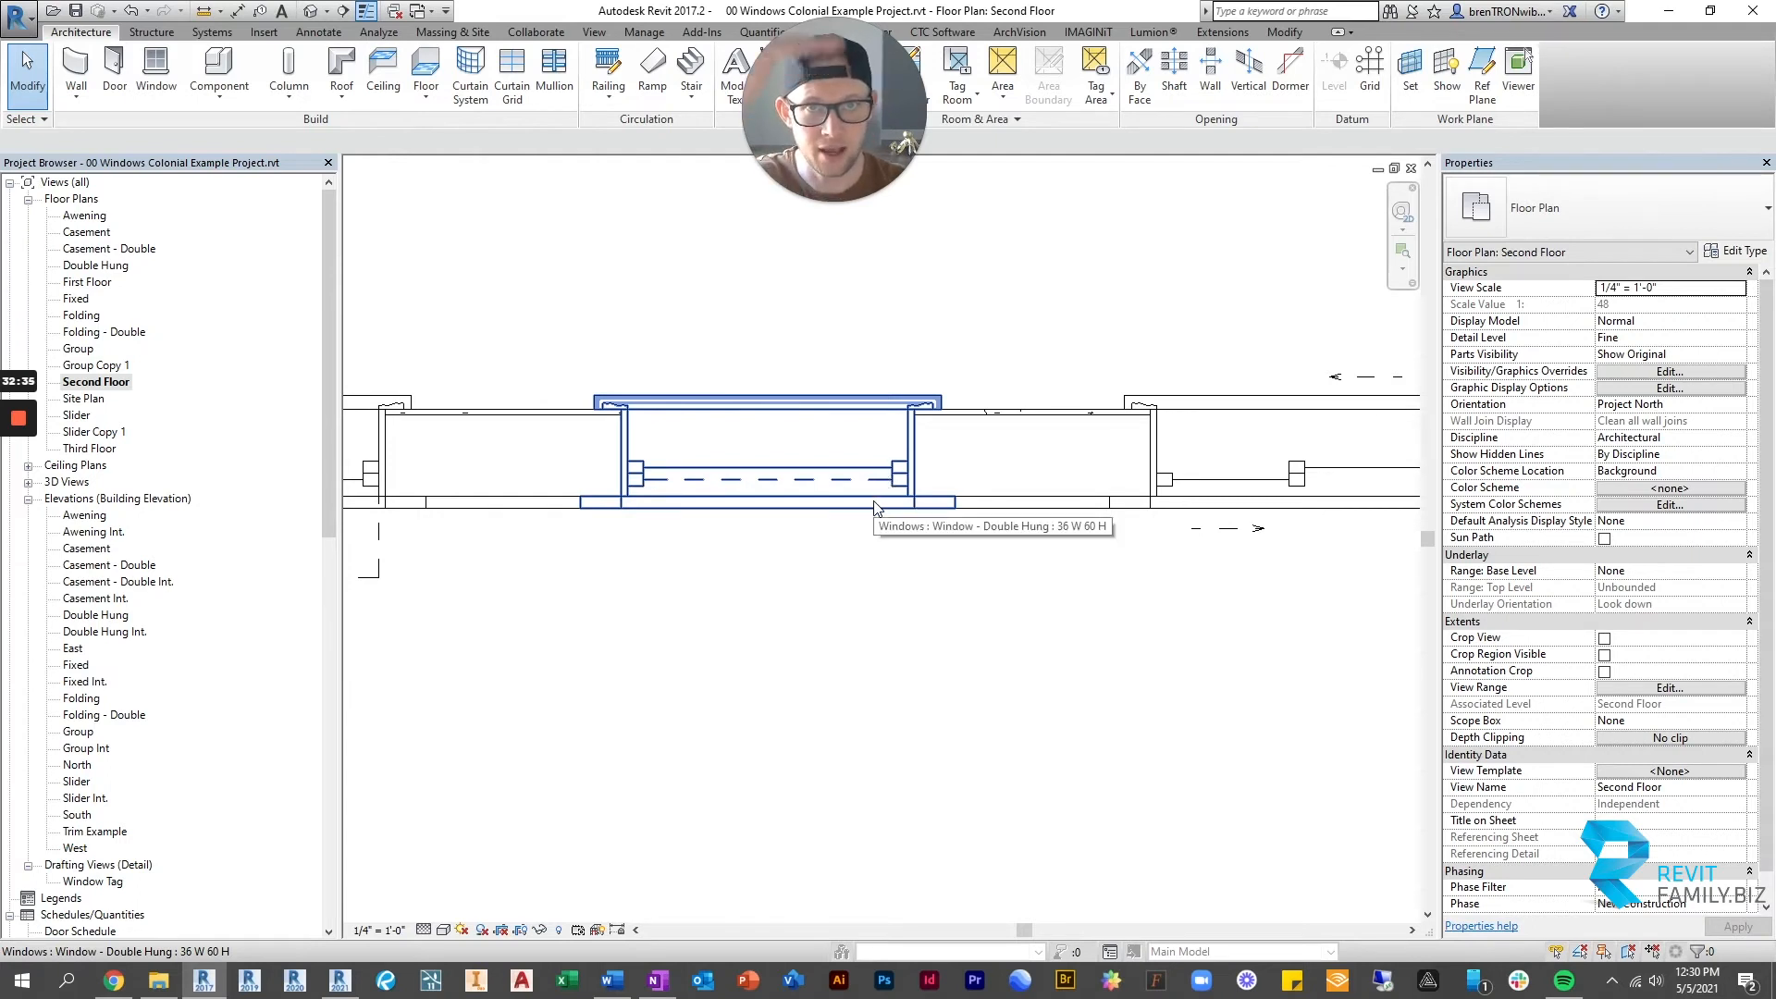
# Compare the slider window's plan arrows with the casement and folding windows' swing symbols.
pyautogui.scroll(-1, 1091, 644)
pyautogui.moveTo(1094, 646); pyautogui.dragTo(678, 646, button='middle')
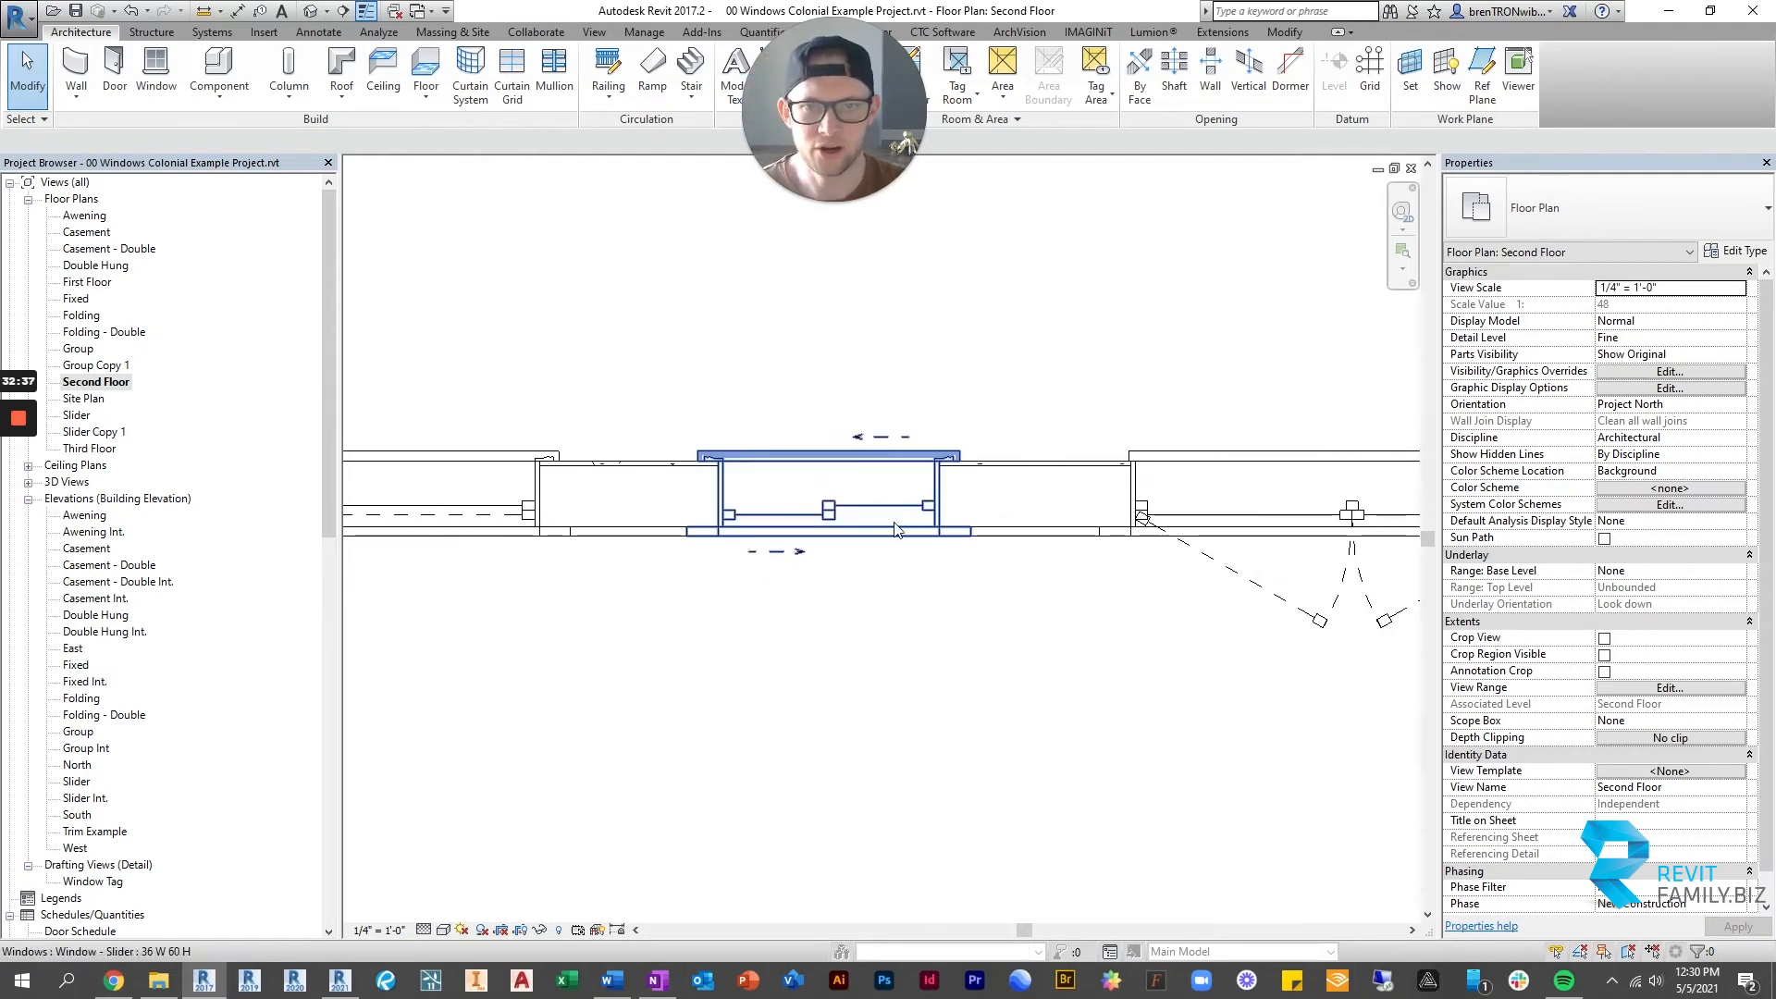
pyautogui.scroll(-2, 980, 576)
pyautogui.moveTo(1152, 588); pyautogui.dragTo(737, 562, button='middle')
pyautogui.scroll(2, 832, 590)
pyautogui.scroll(-2, 835, 596)
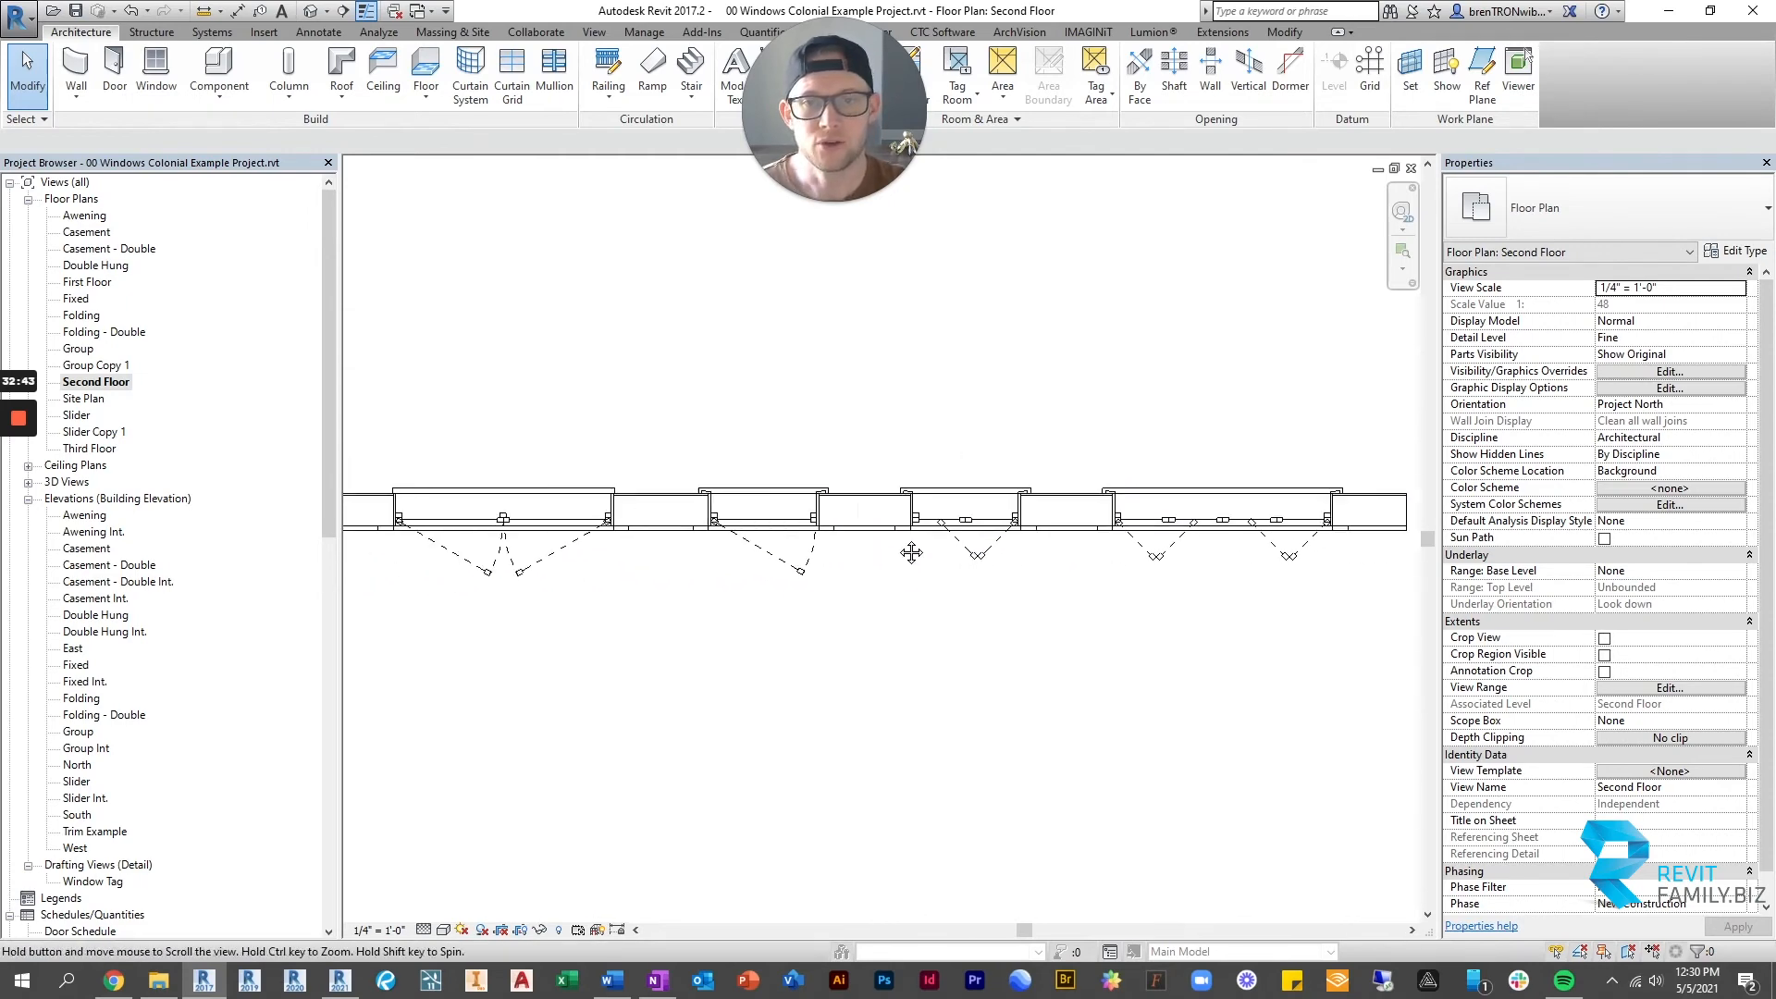
# Turn off Show Slide Symbol - Plan for the 36 W 60 H slider window in the Second Floor plan.
pyautogui.scroll(2, 912, 547)
pyautogui.moveTo(583, 642); pyautogui.dragTo(745, 573, button='middle')
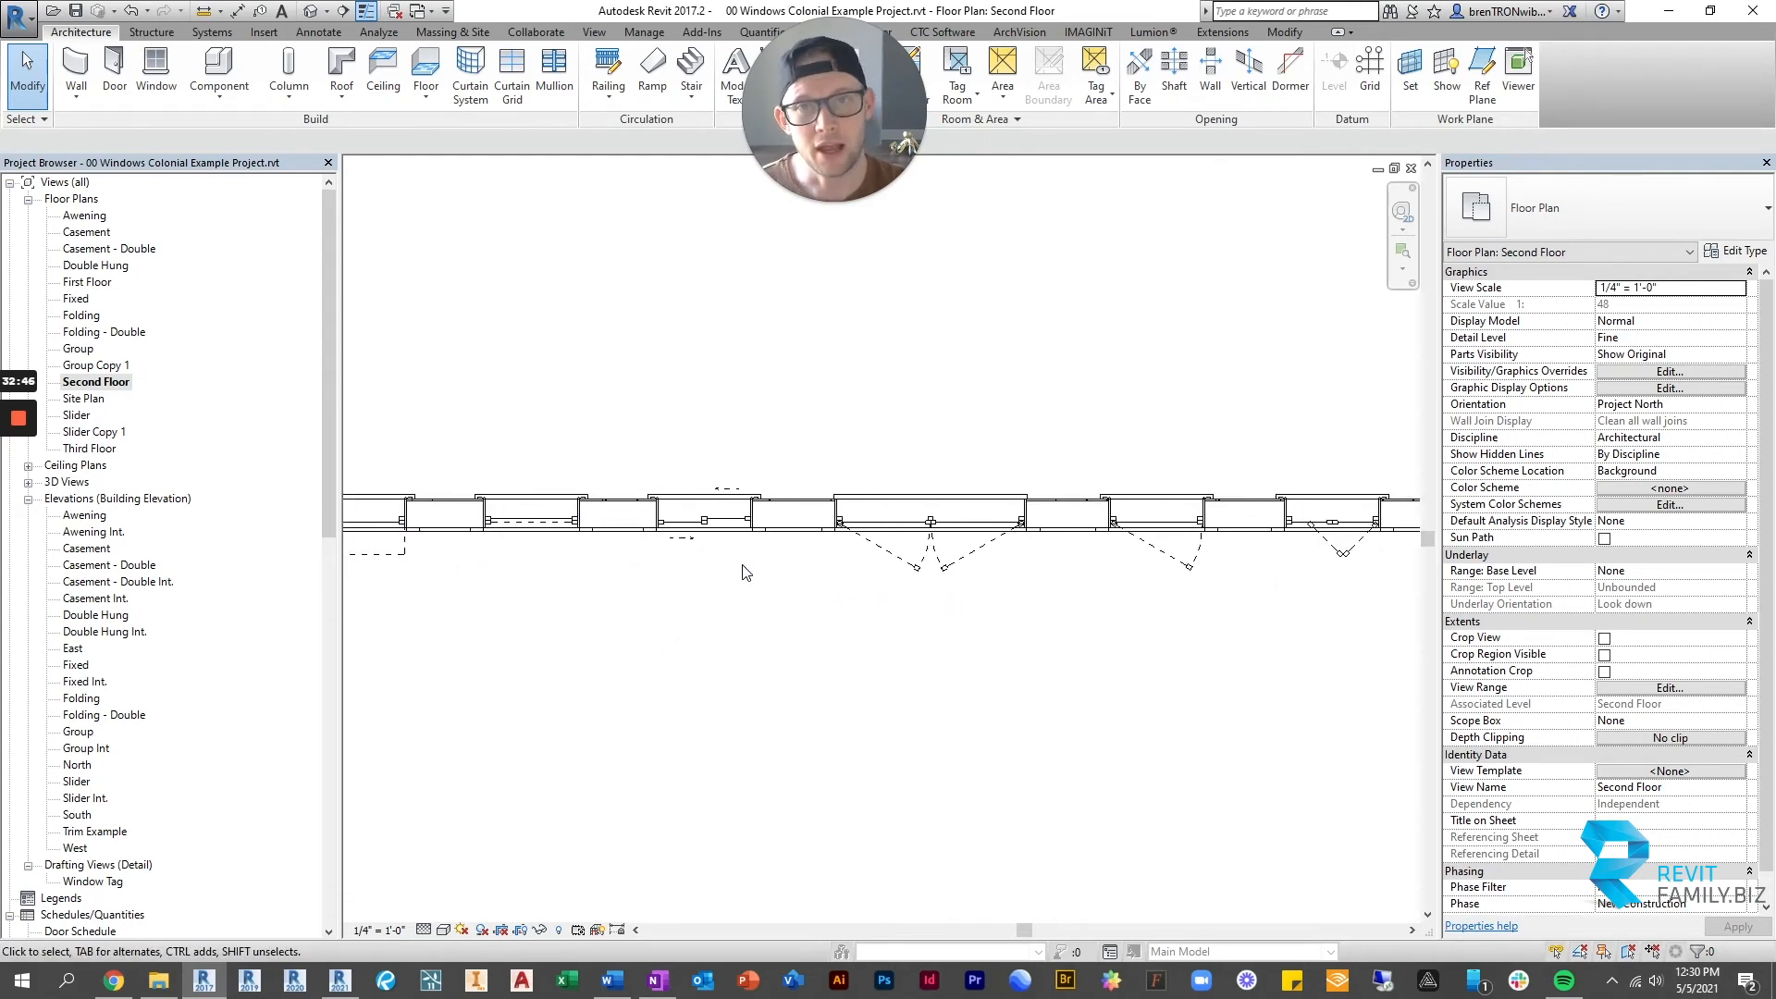
pyautogui.click(714, 507)
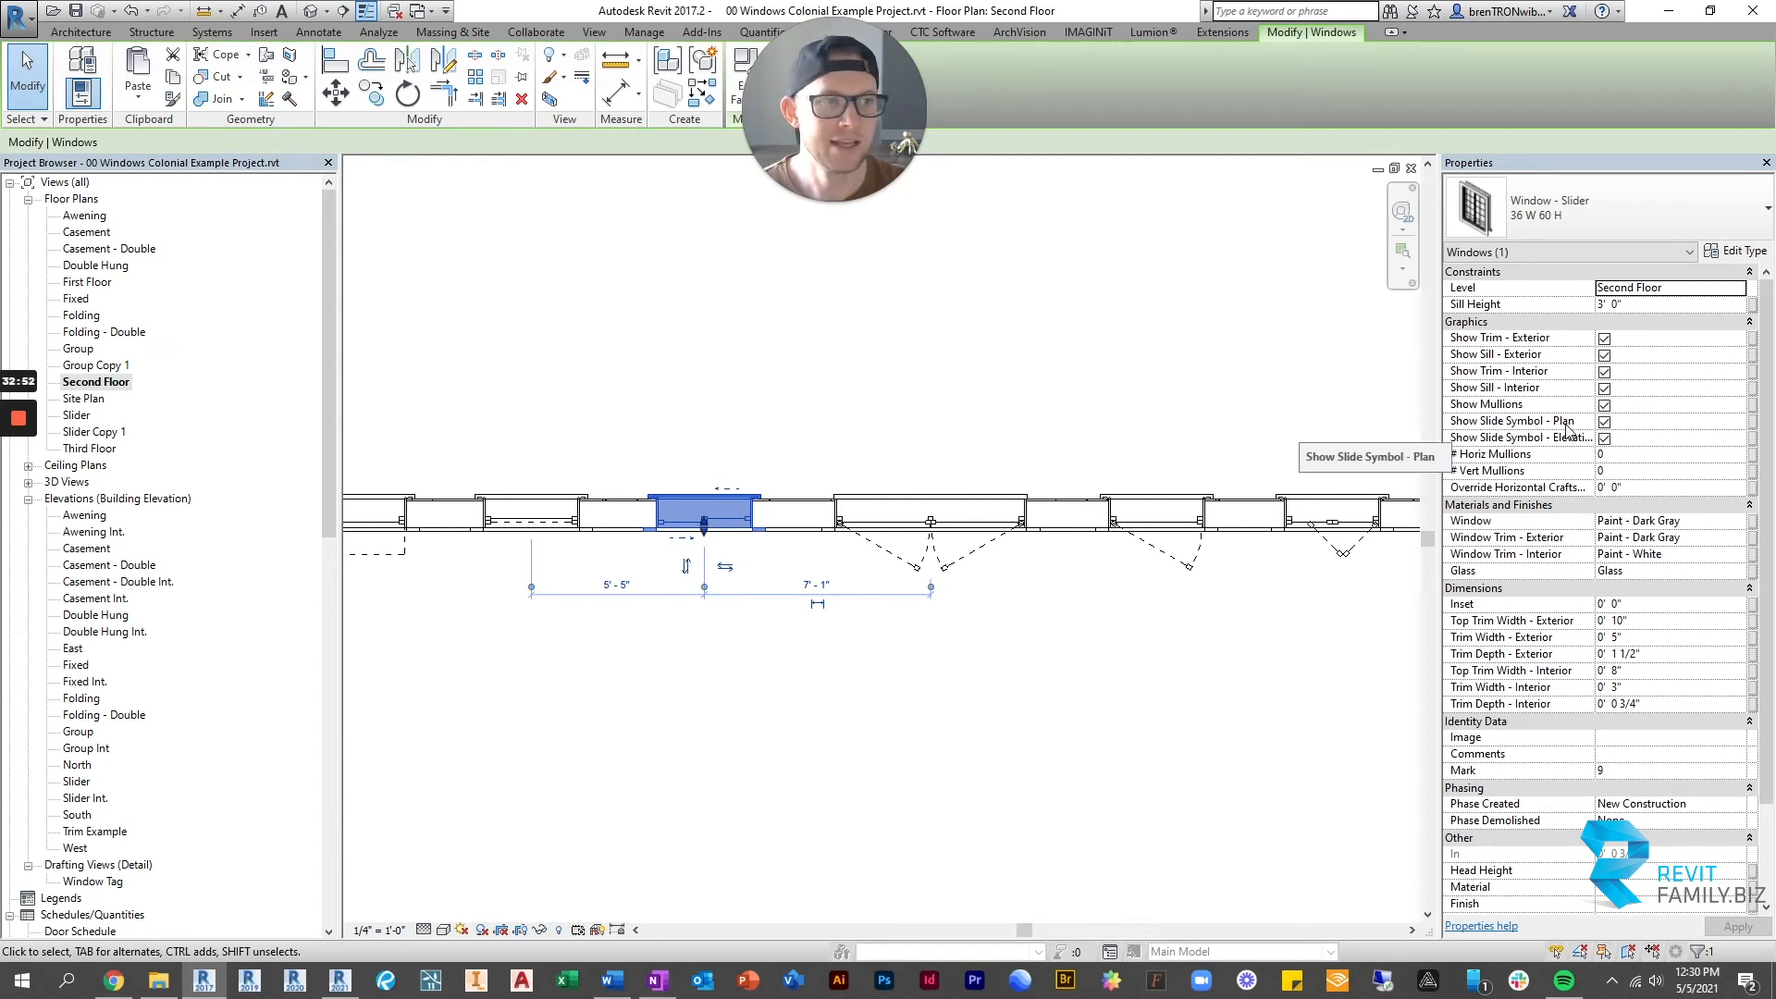
pyautogui.click(1603, 422)
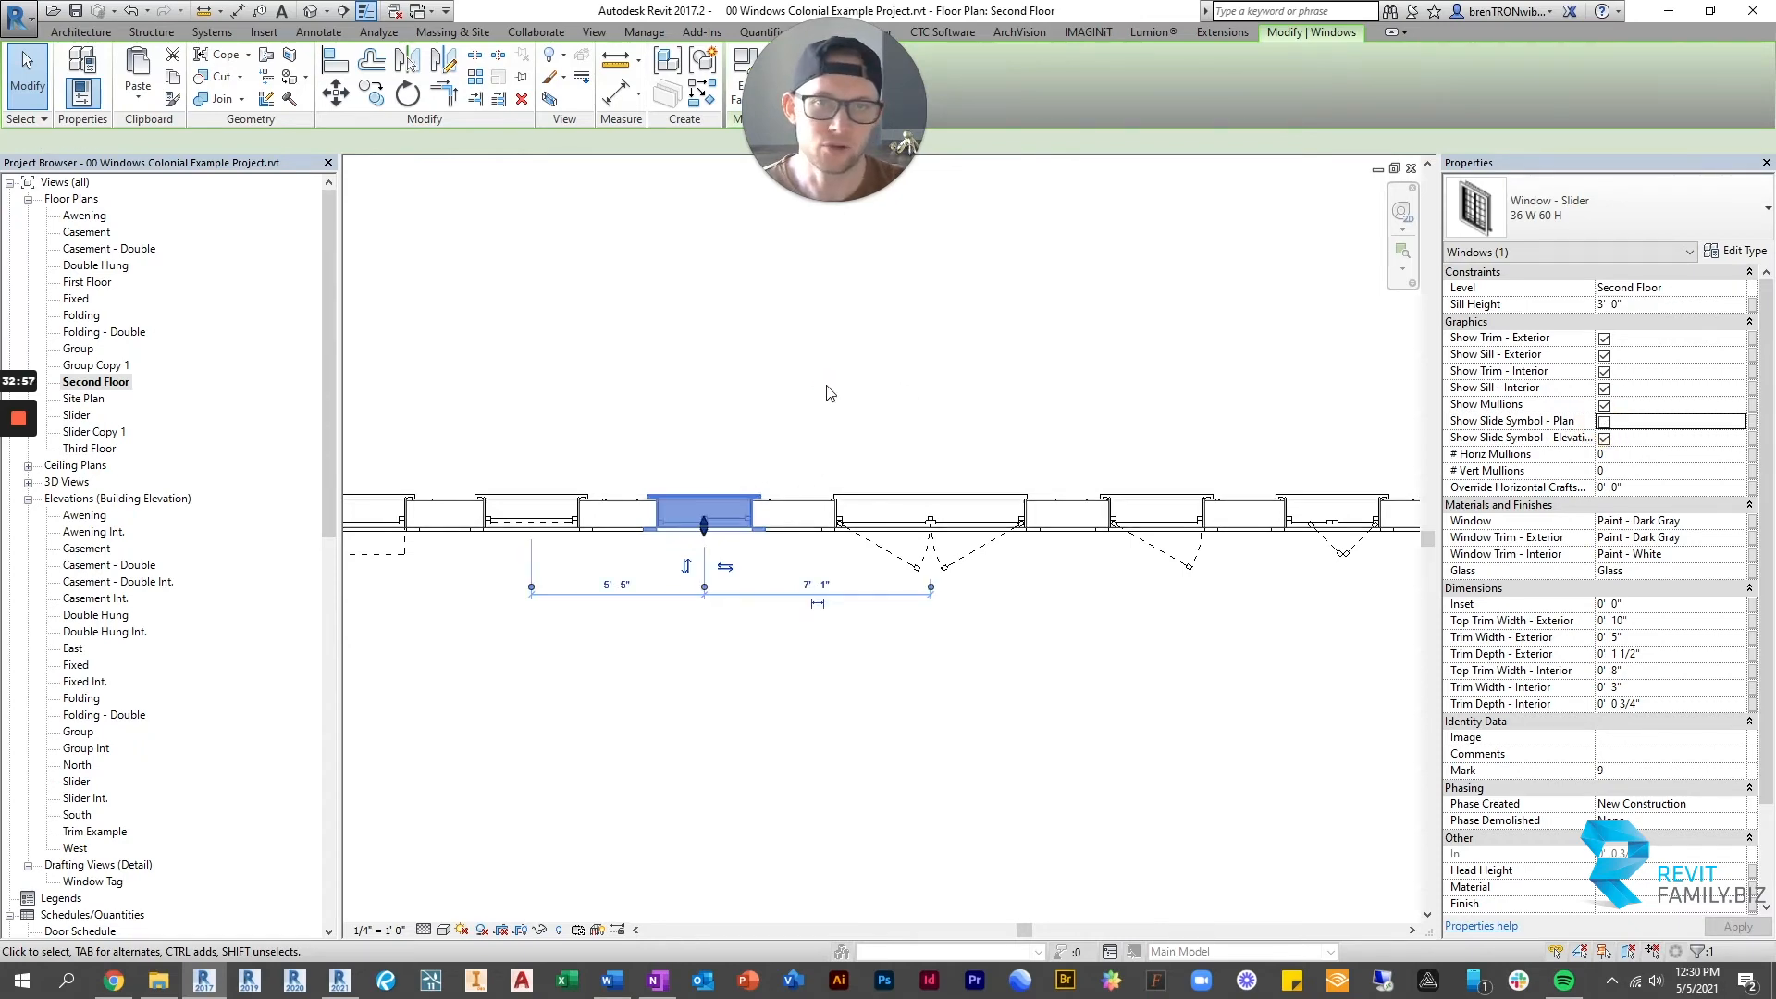
# Inspect the 72 W 60 H double casement window and its swing symbol in the Second Floor plan.
pyautogui.click(828, 386)
pyautogui.scroll(-1, 822, 633)
pyautogui.scroll(3, 822, 632)
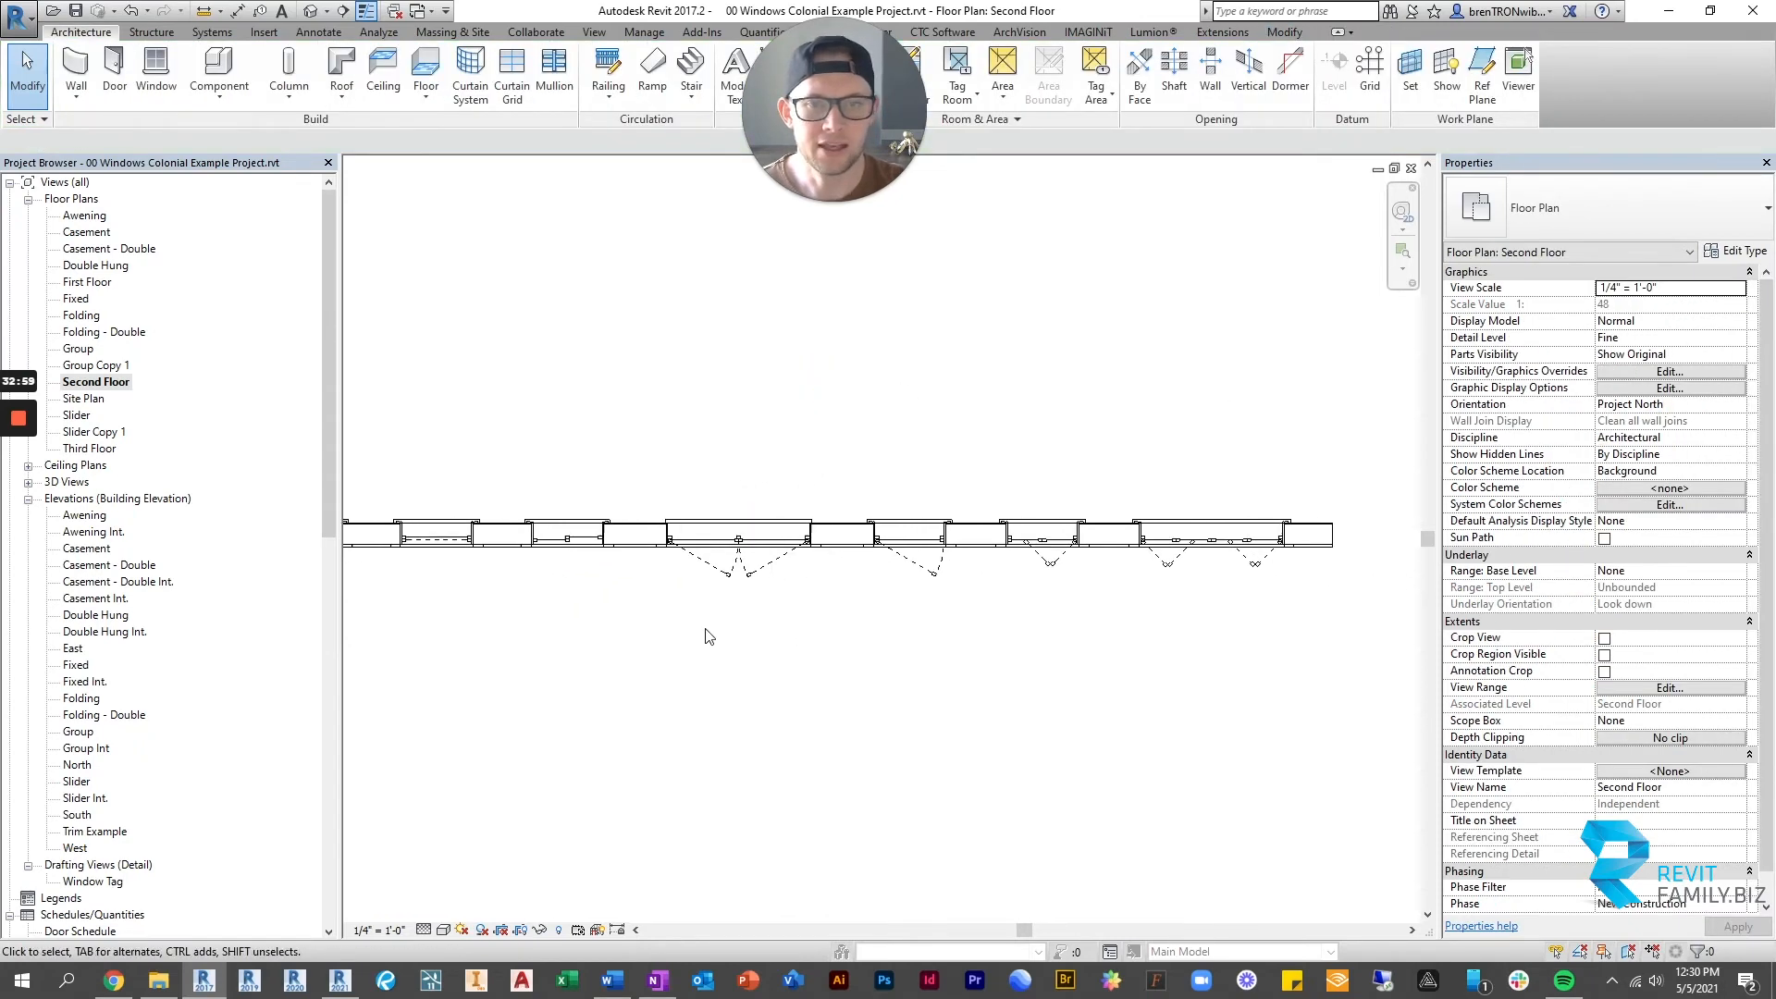
pyautogui.click(822, 504)
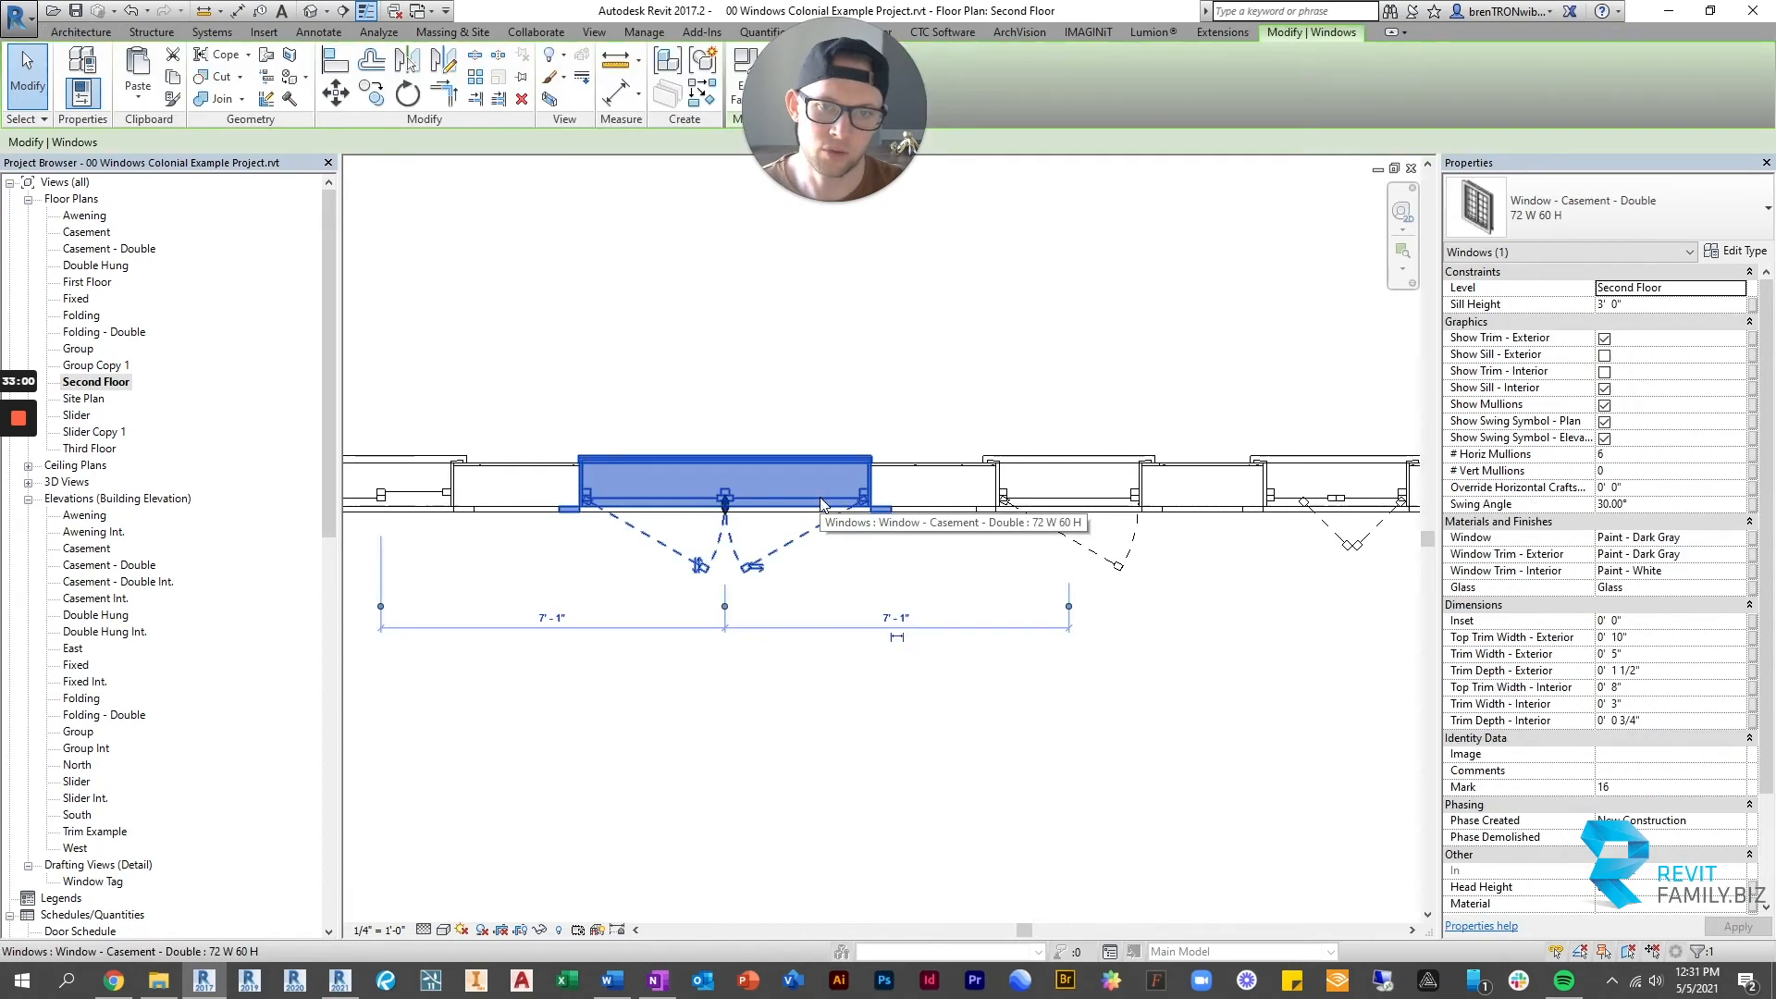
pyautogui.moveTo(822, 504); pyautogui.dragTo(891, 537, button='middle')
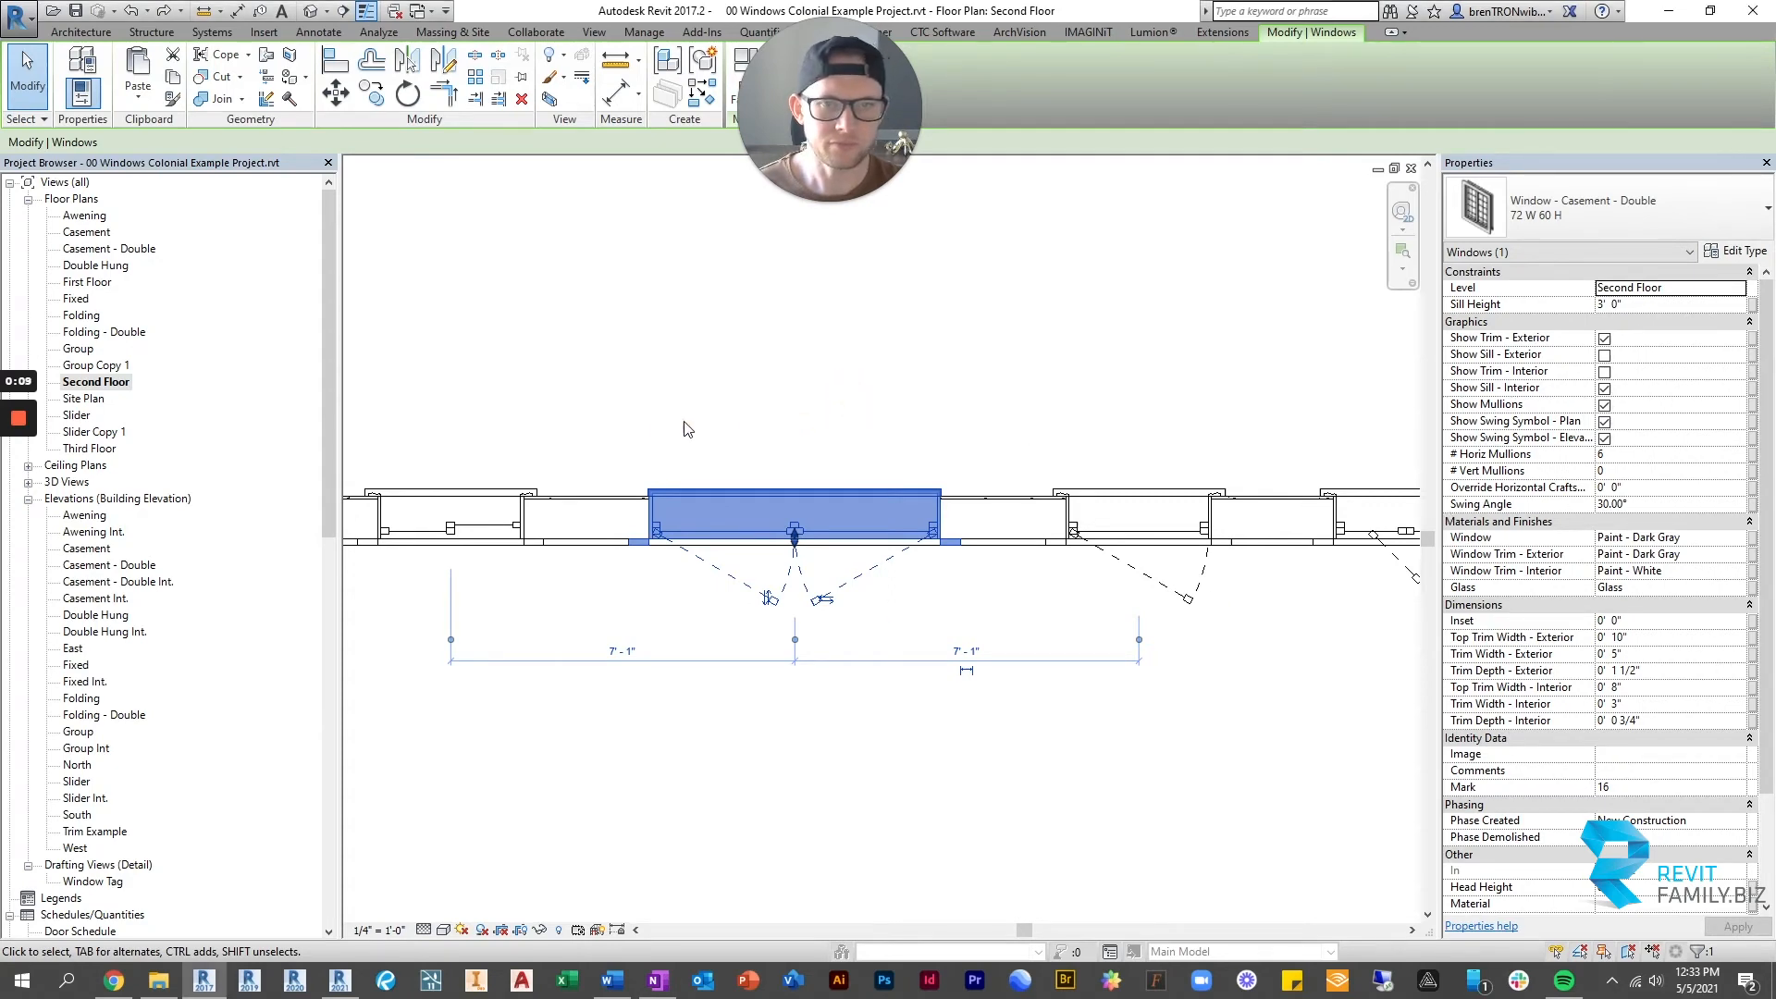
# Examine the 36 W 60 H awning window's trim and the adjoining Sill wall sweep in the Second Floor plan.
pyautogui.click(651, 432)
pyautogui.scroll(-3, 650, 431)
pyautogui.scroll(-1, 714, 435)
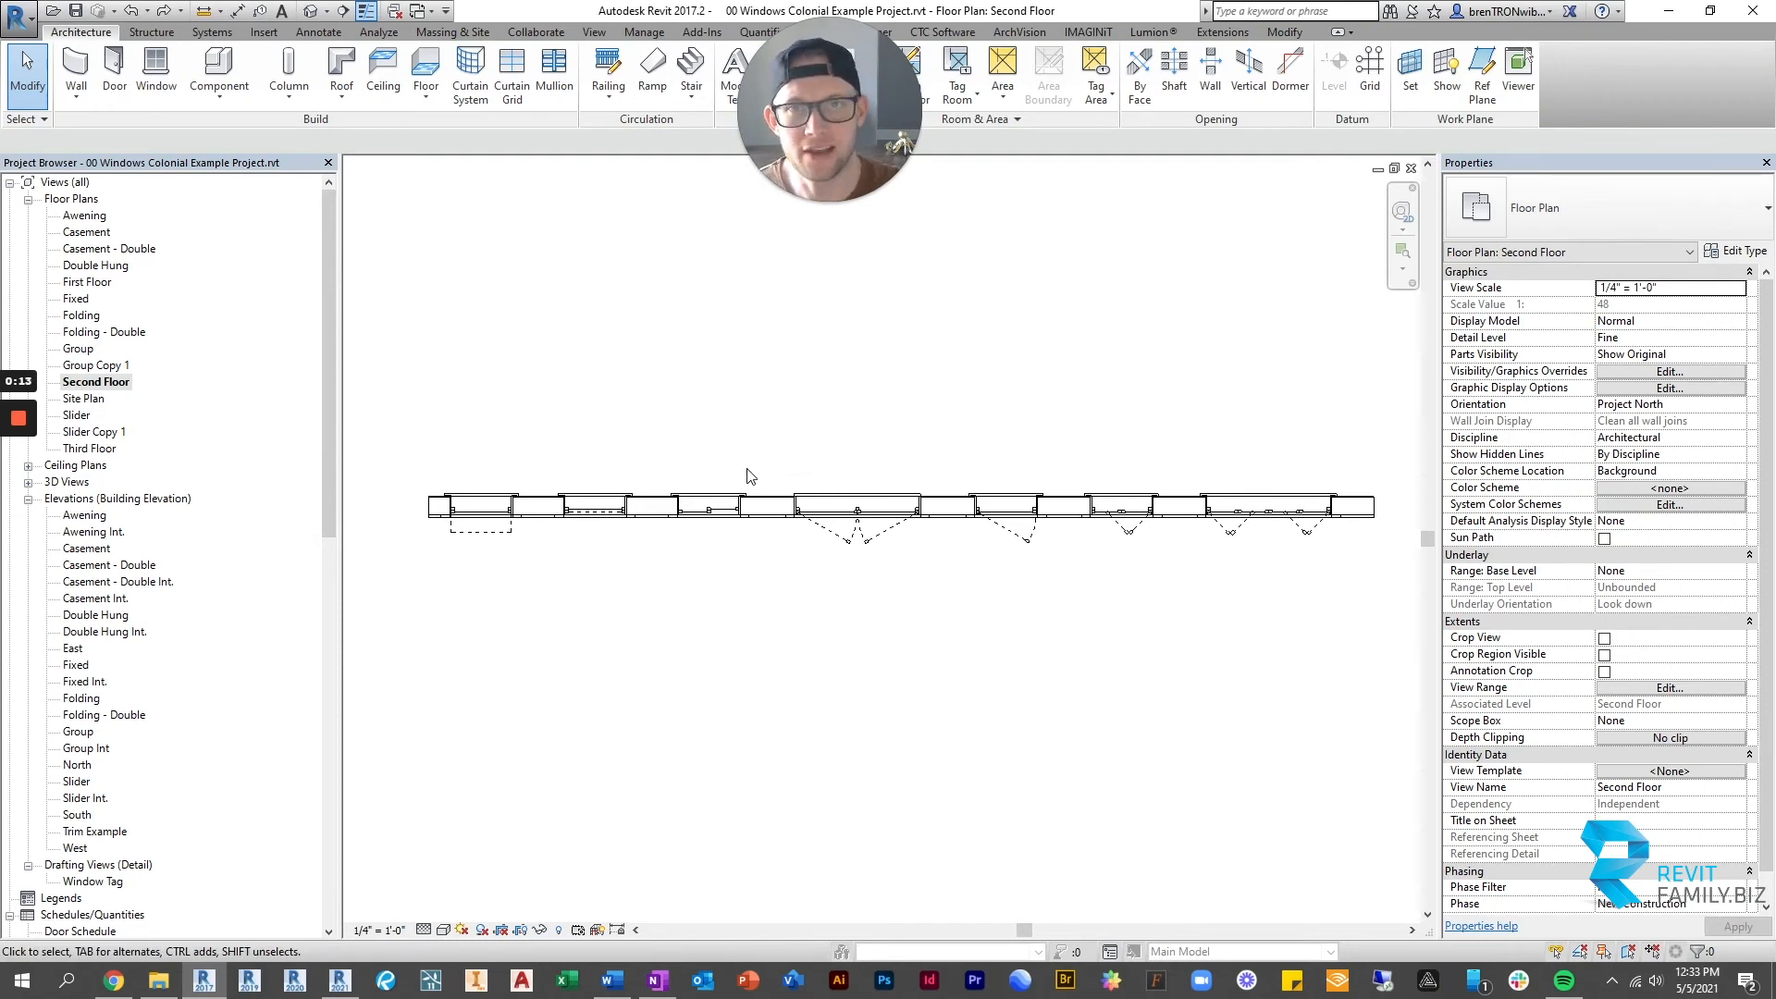
pyautogui.scroll(3, 453, 513)
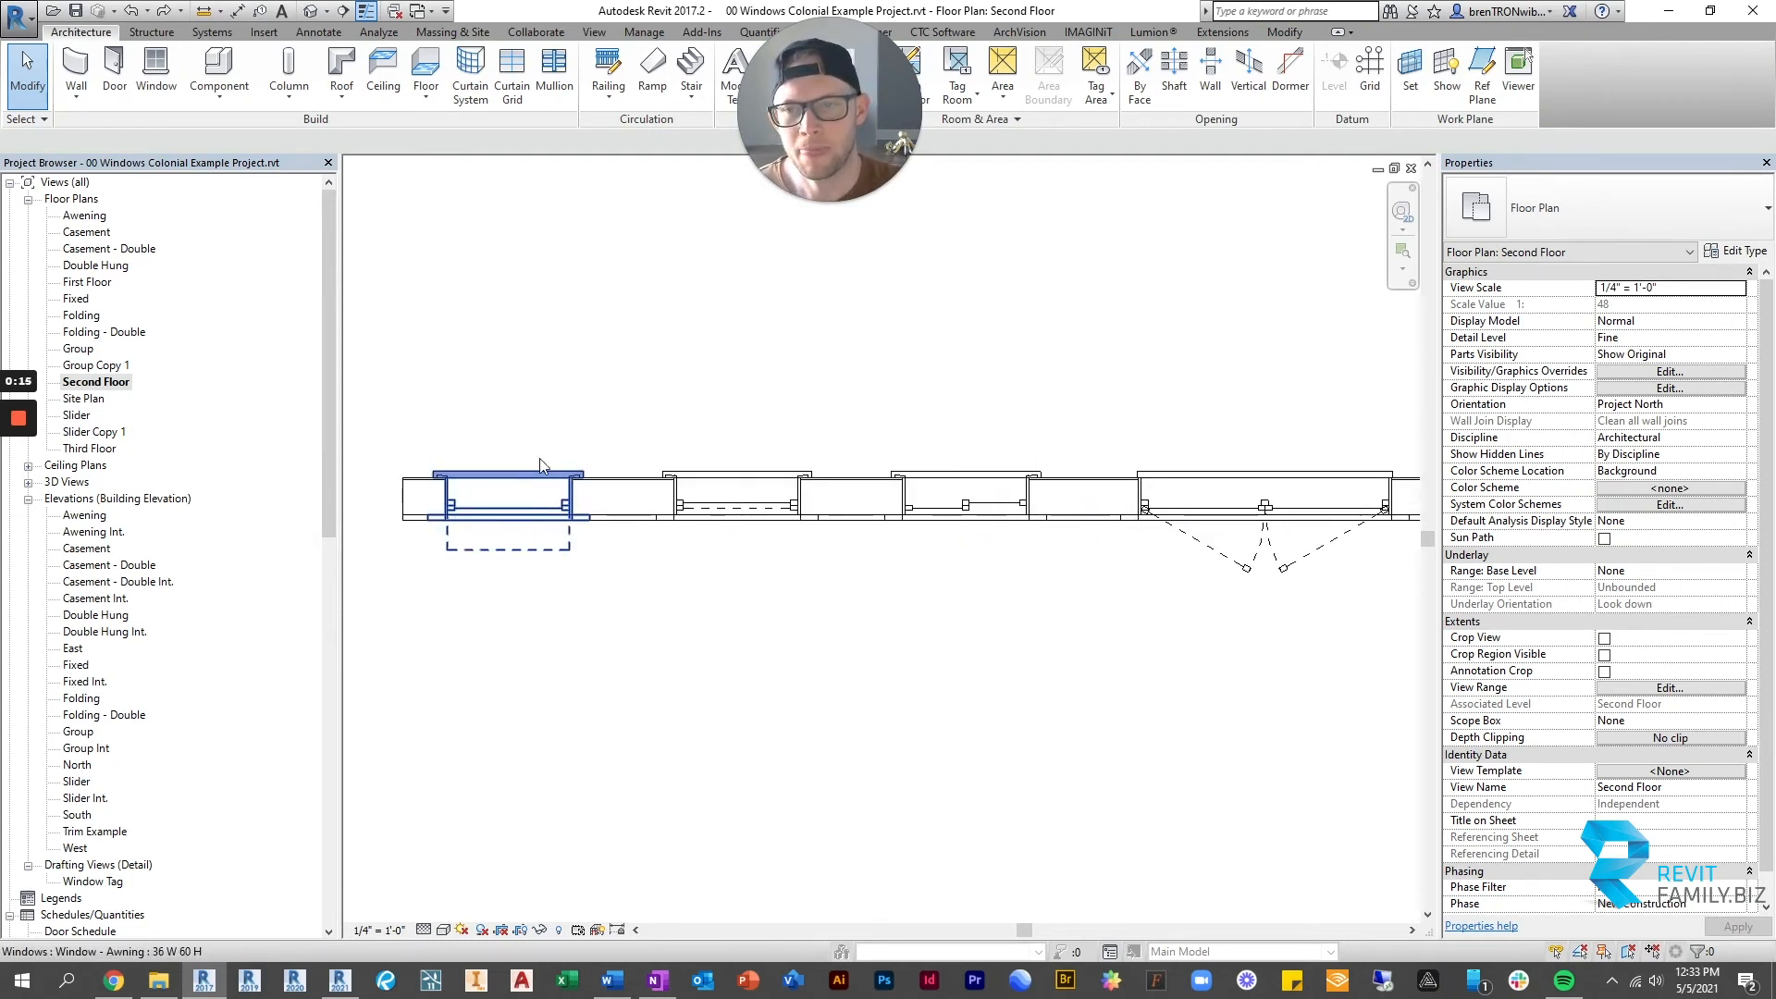
pyautogui.scroll(1, 541, 460)
pyautogui.moveTo(546, 453); pyautogui.dragTo(851, 453, button='middle')
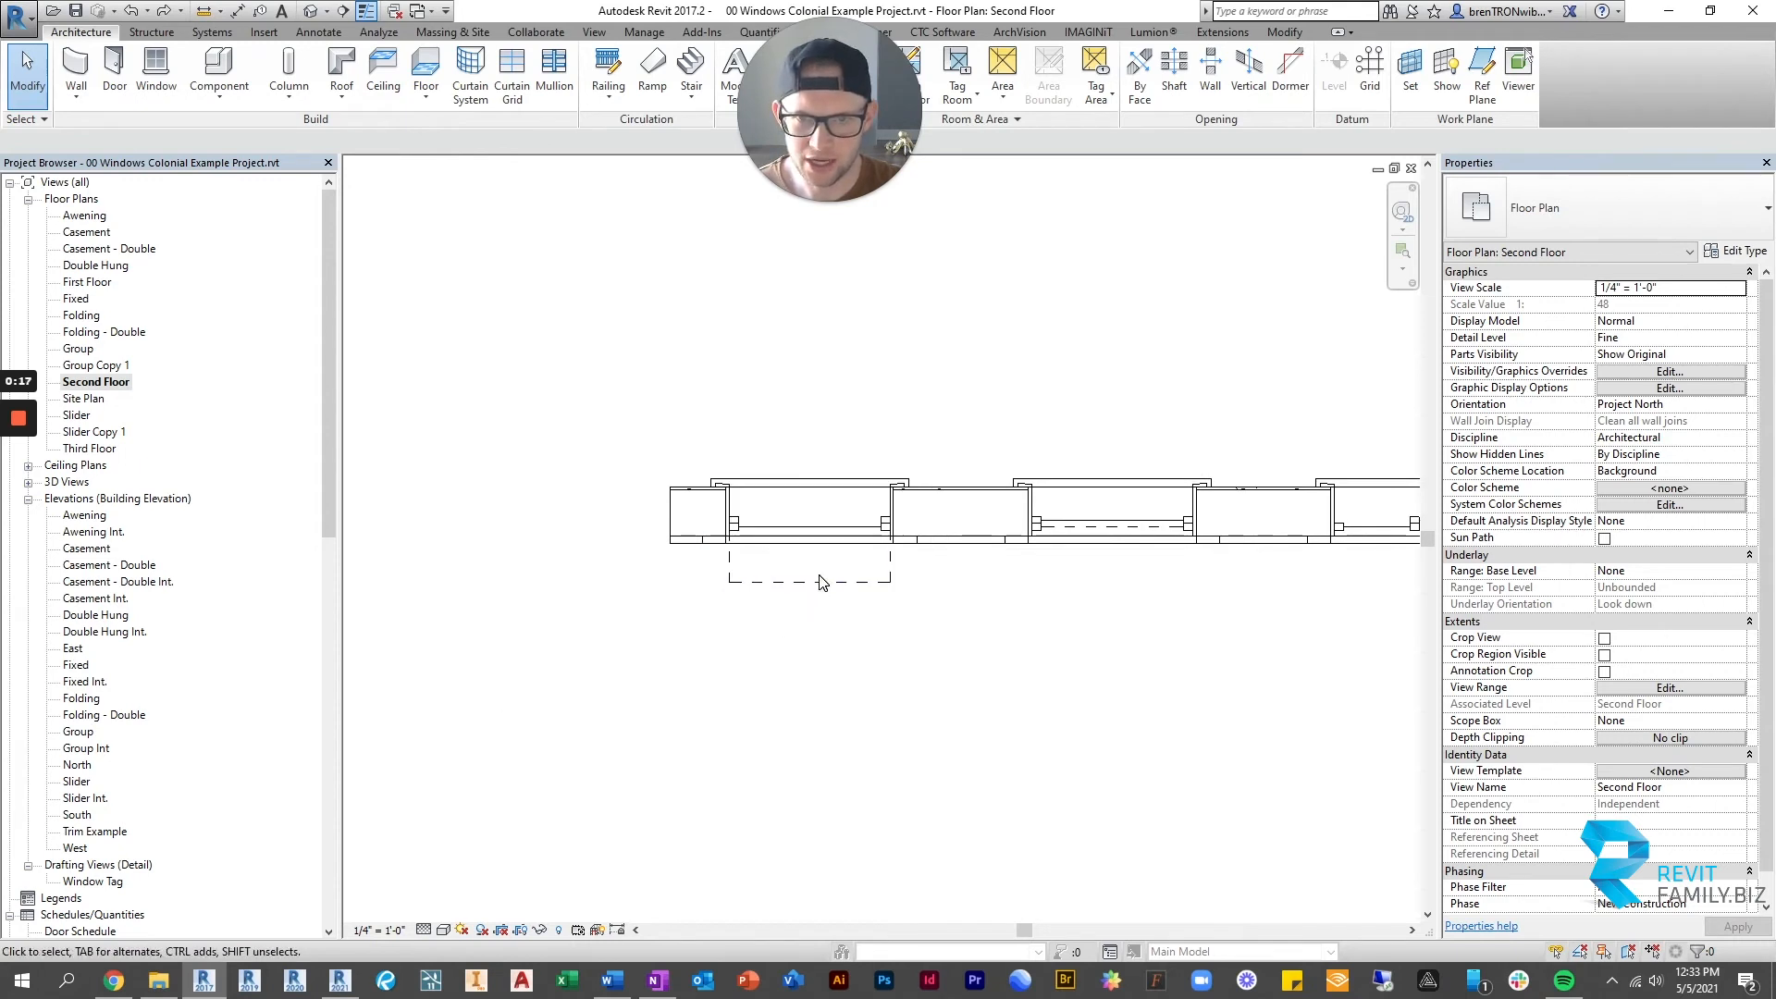
pyautogui.scroll(2, 863, 529)
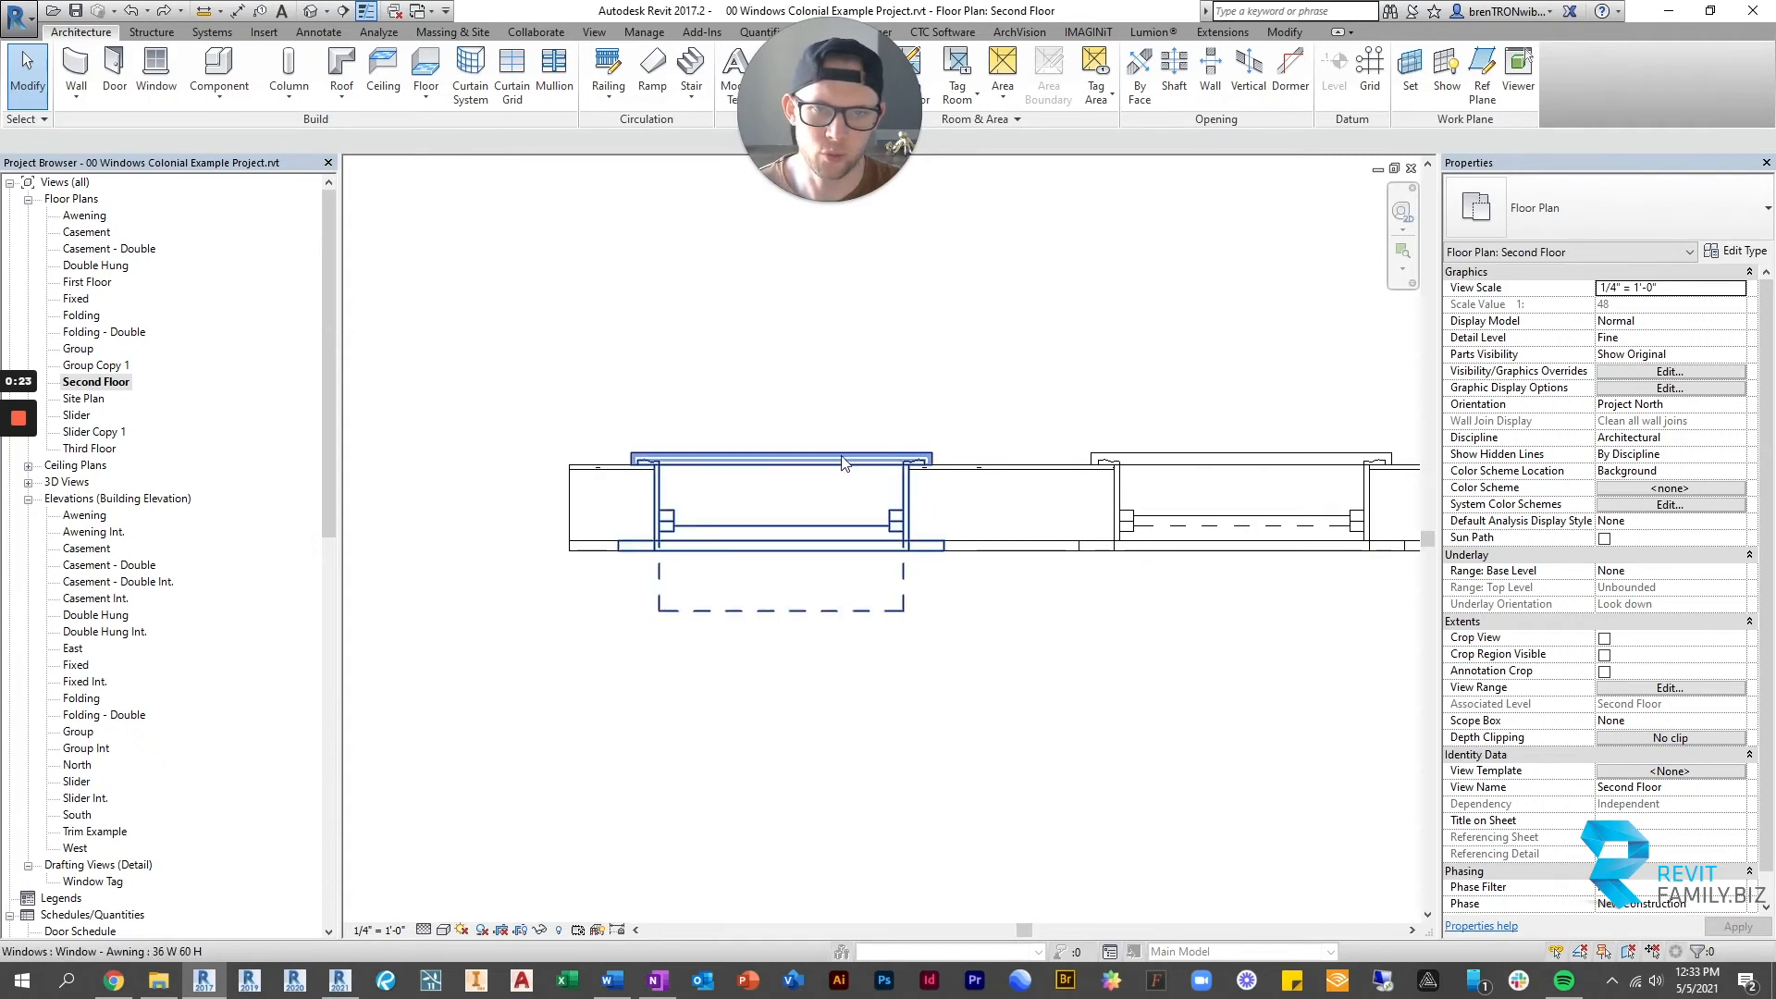
pyautogui.scroll(2, 698, 560)
pyautogui.click(522, 555)
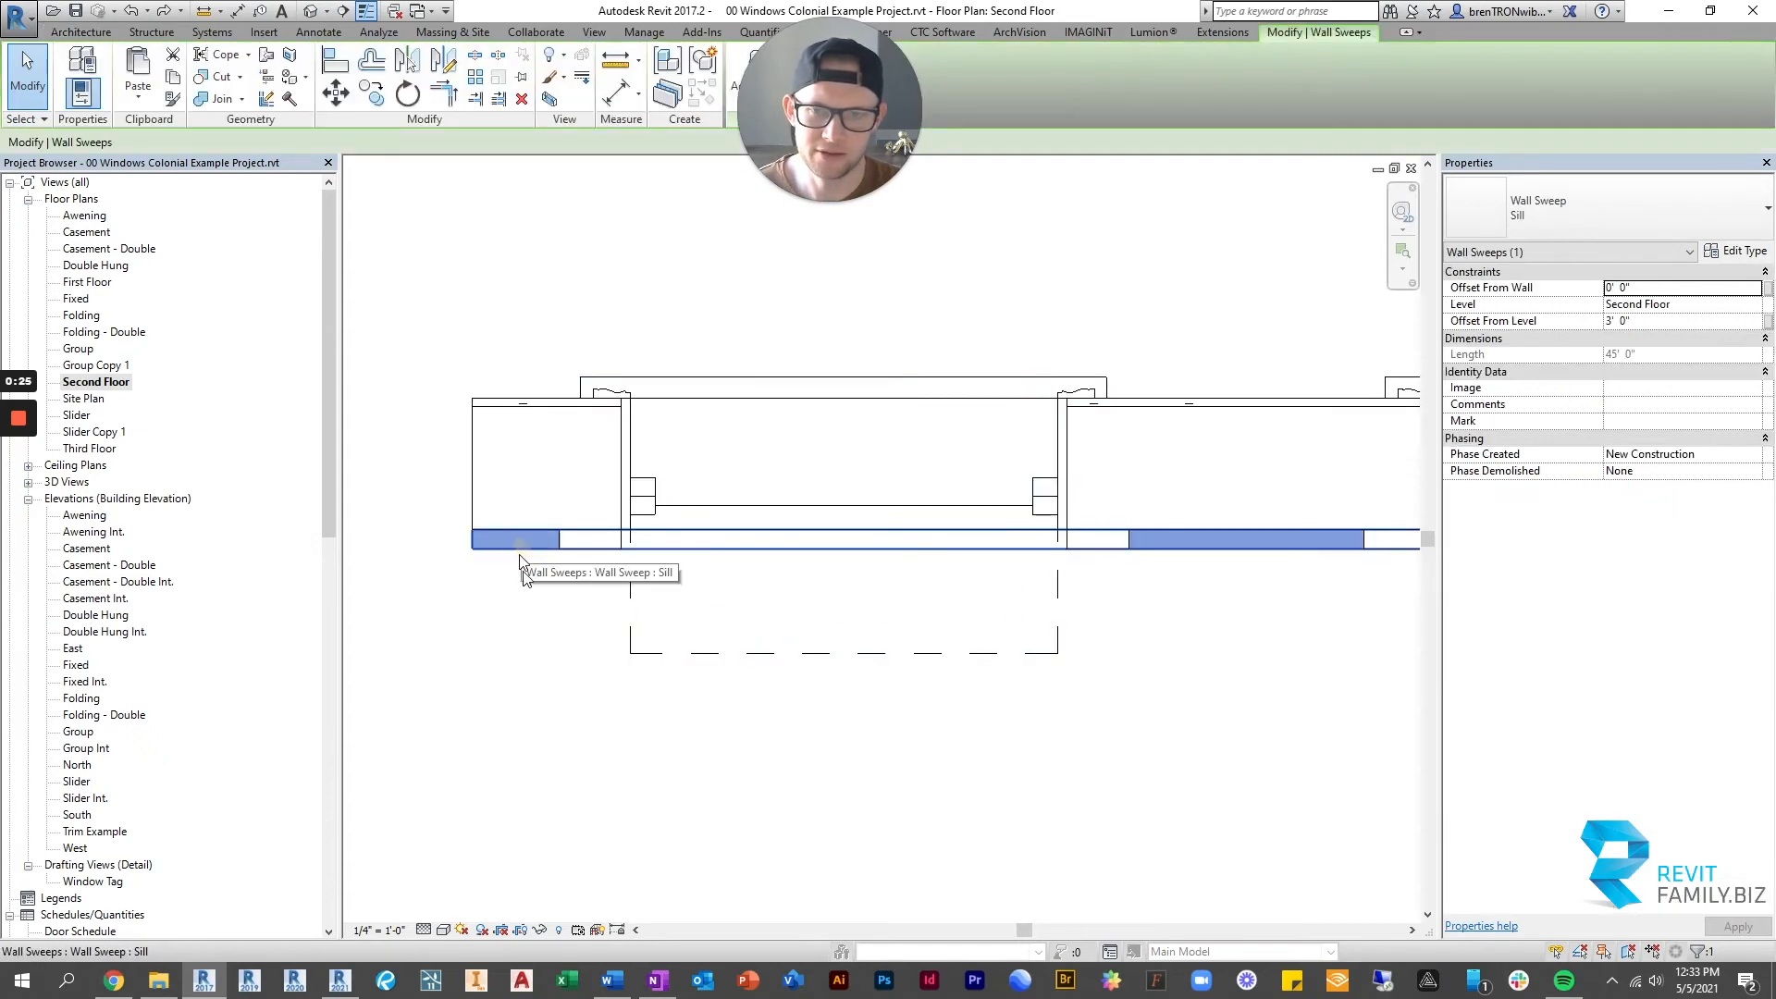
# Set the Second Floor plan's detail level to Coarse.
pyautogui.scroll(-4, 894, 626)
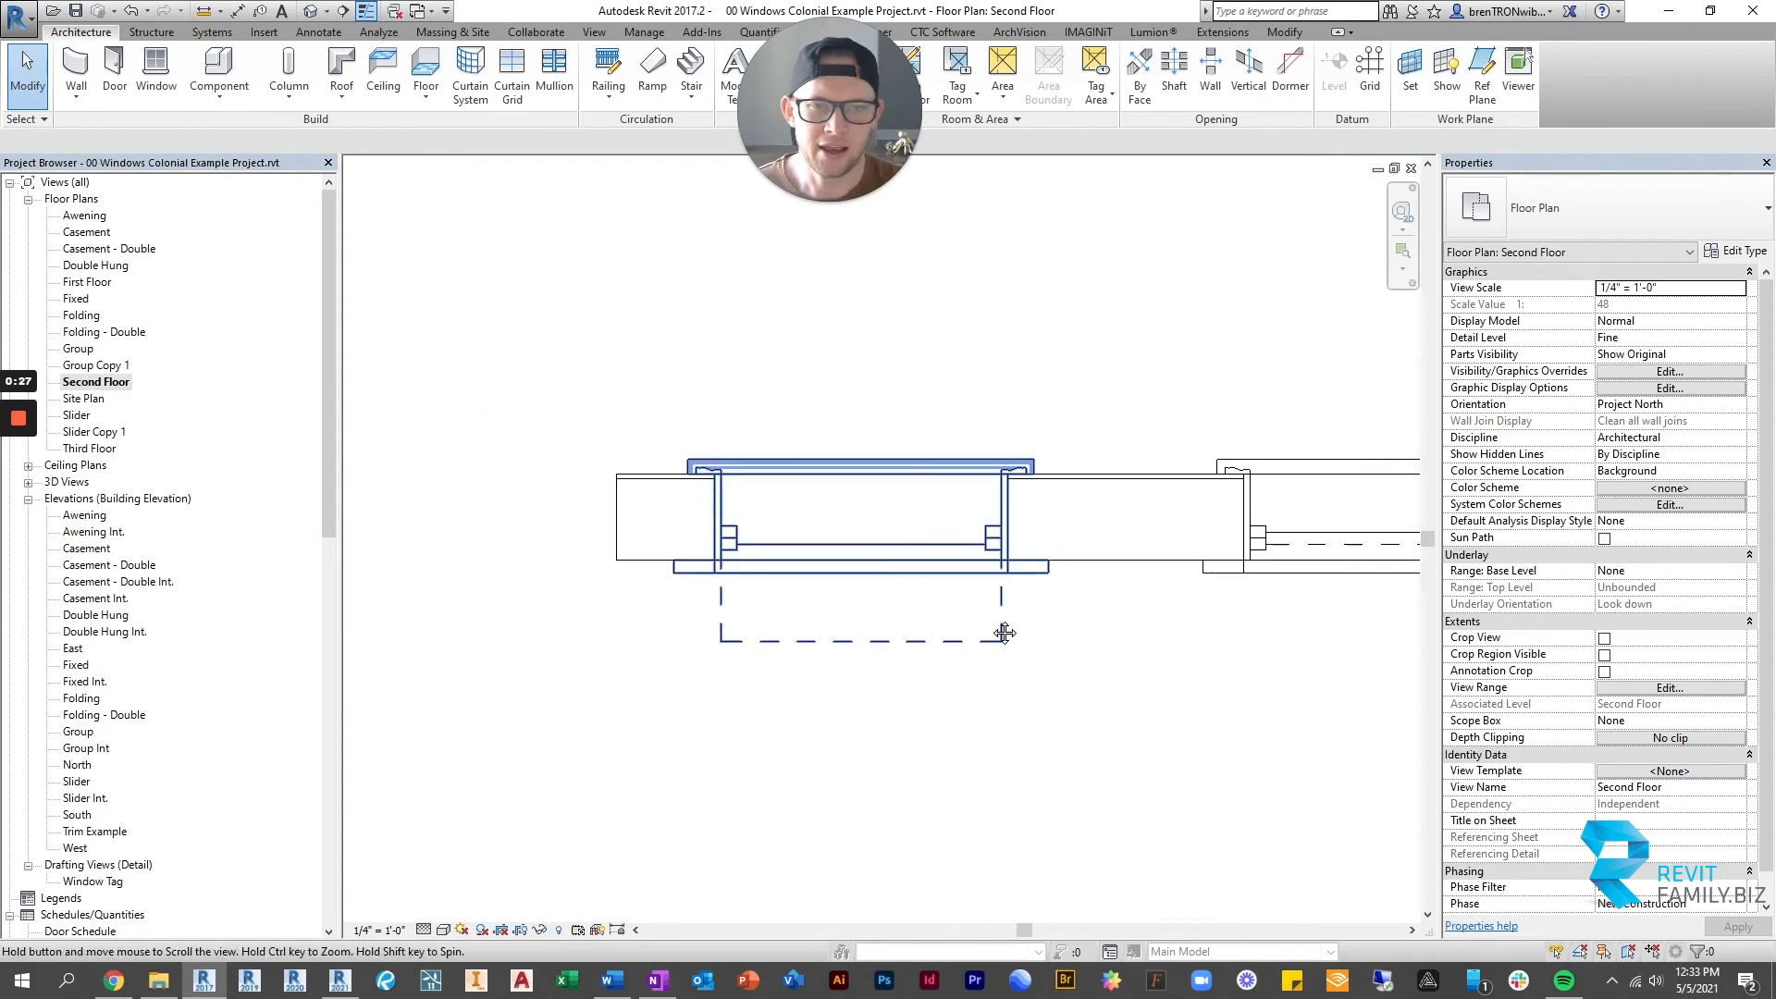
pyautogui.click(424, 930)
pyautogui.click(448, 871)
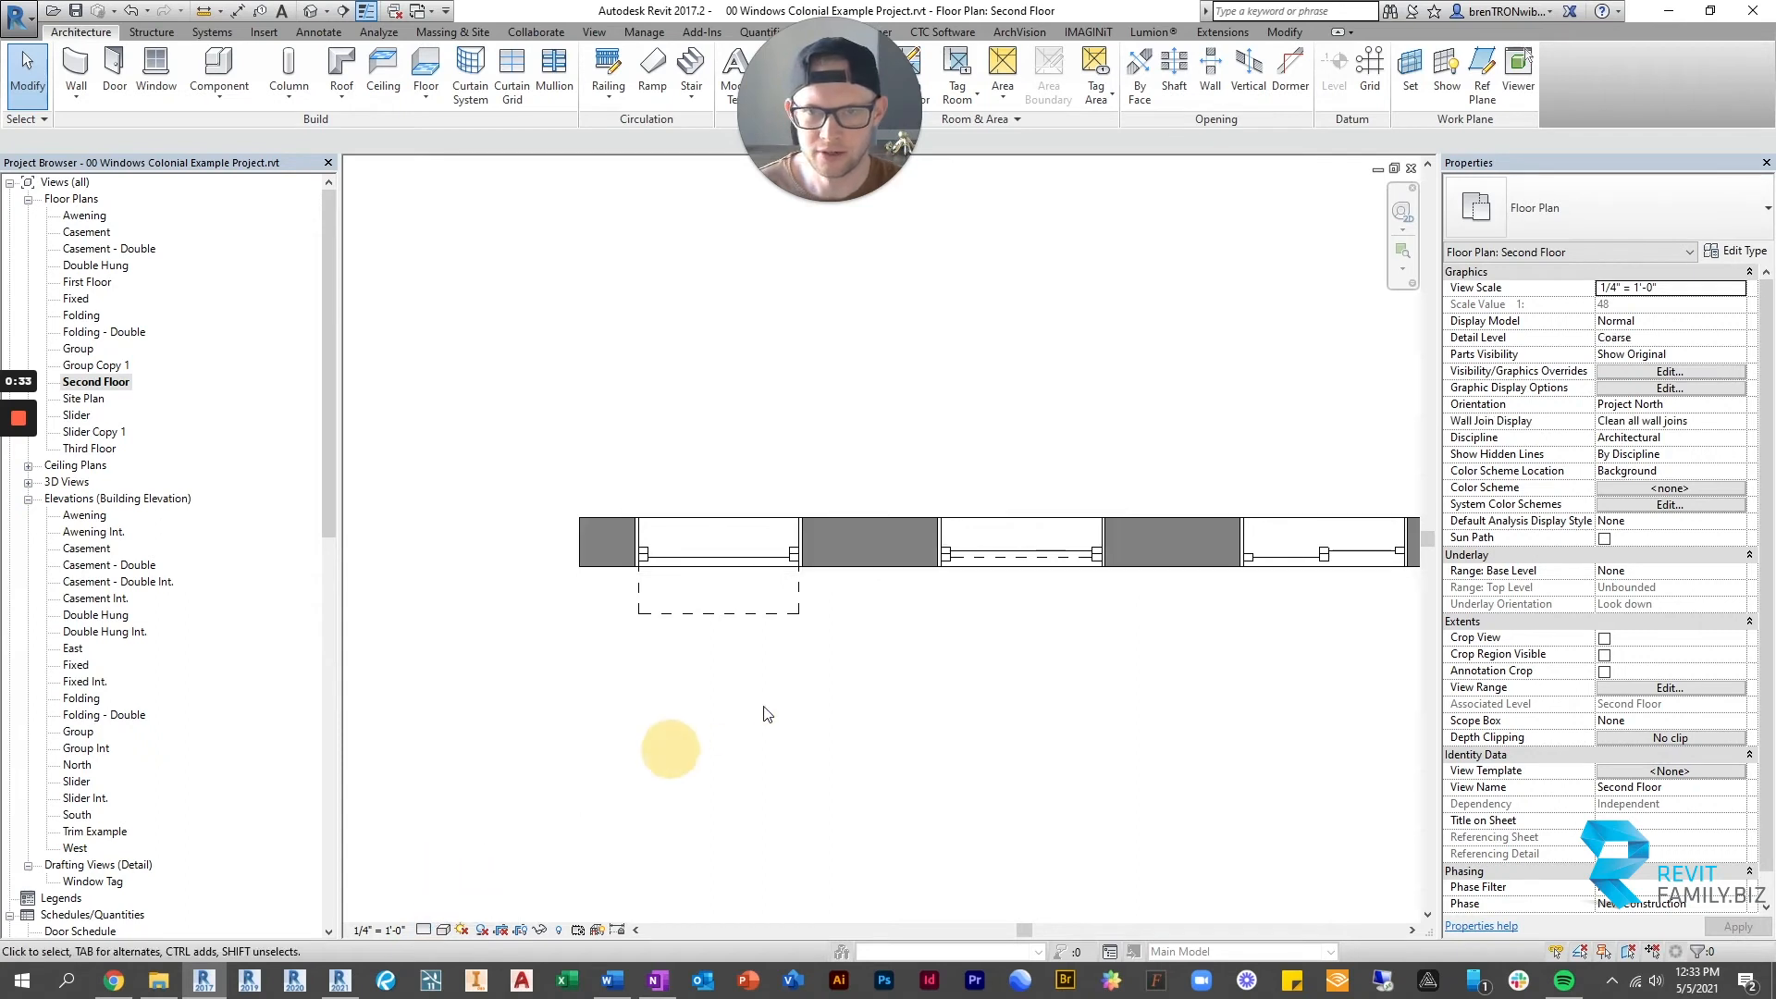
# Review how the different windows and their opening symbols are simplified along the wall at Coarse detail.
pyautogui.scroll(-2, 962, 652)
pyautogui.moveTo(962, 652); pyautogui.dragTo(734, 654, button='middle')
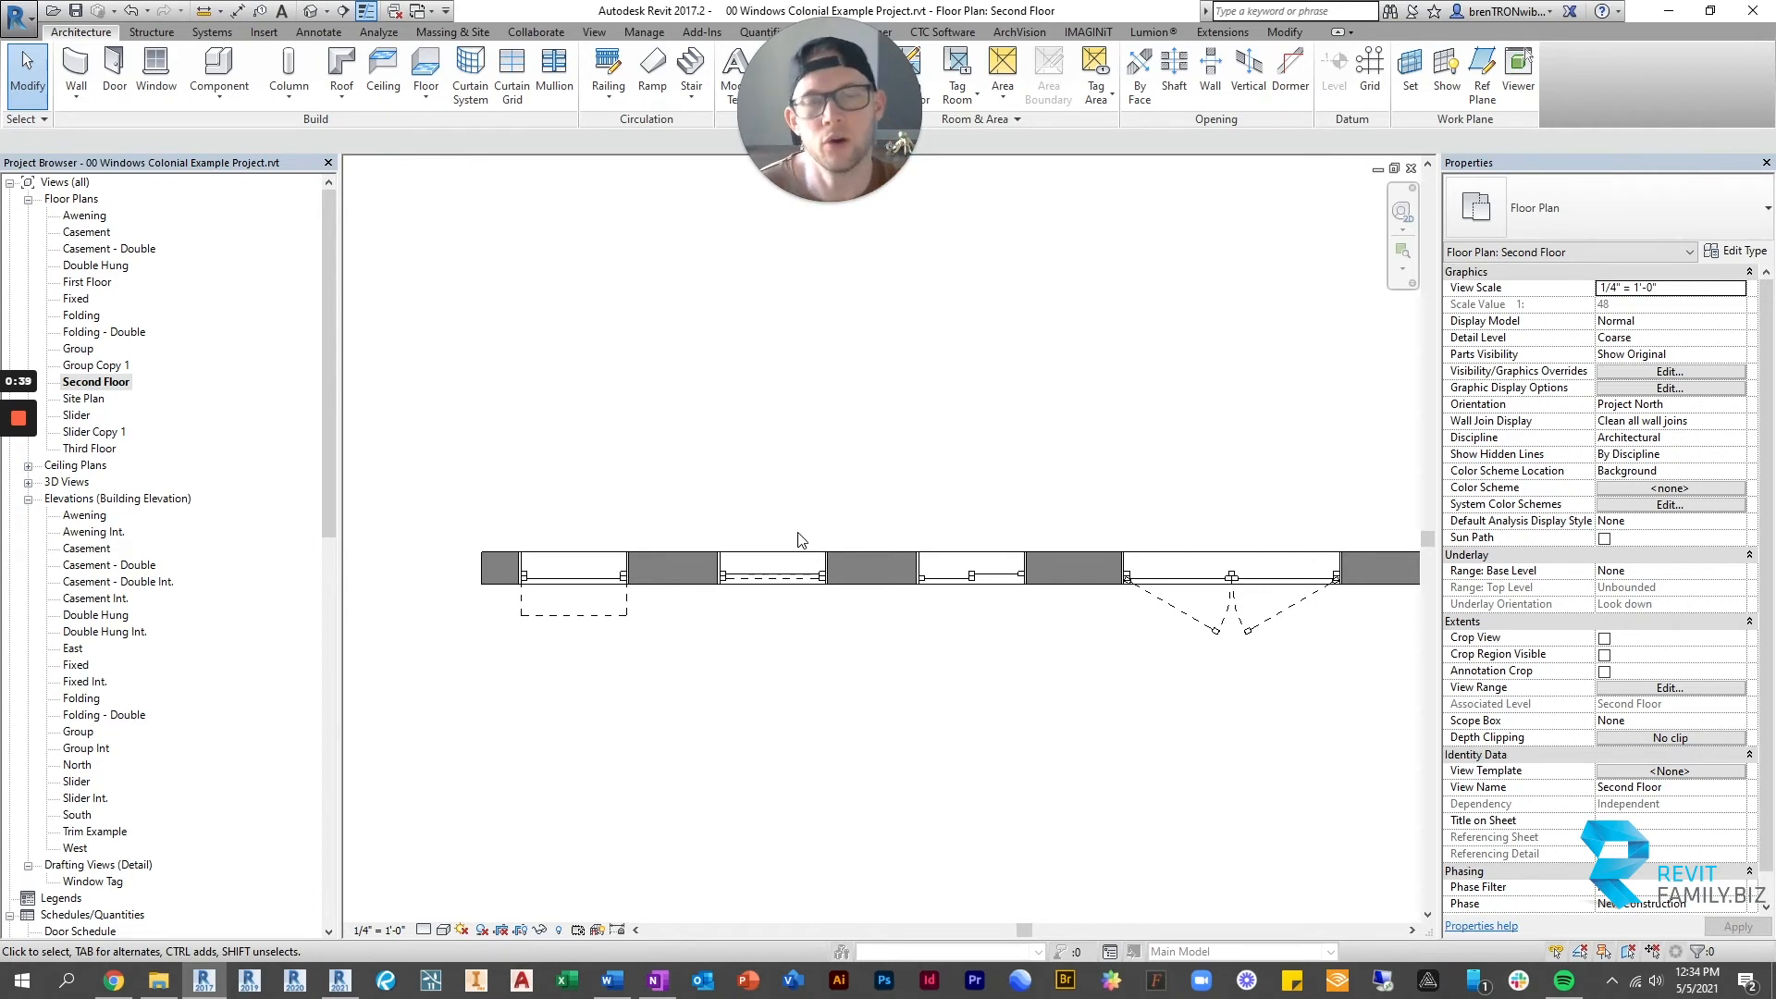
pyautogui.scroll(-1, 950, 484)
pyautogui.moveTo(950, 483); pyautogui.dragTo(796, 486, button='middle')
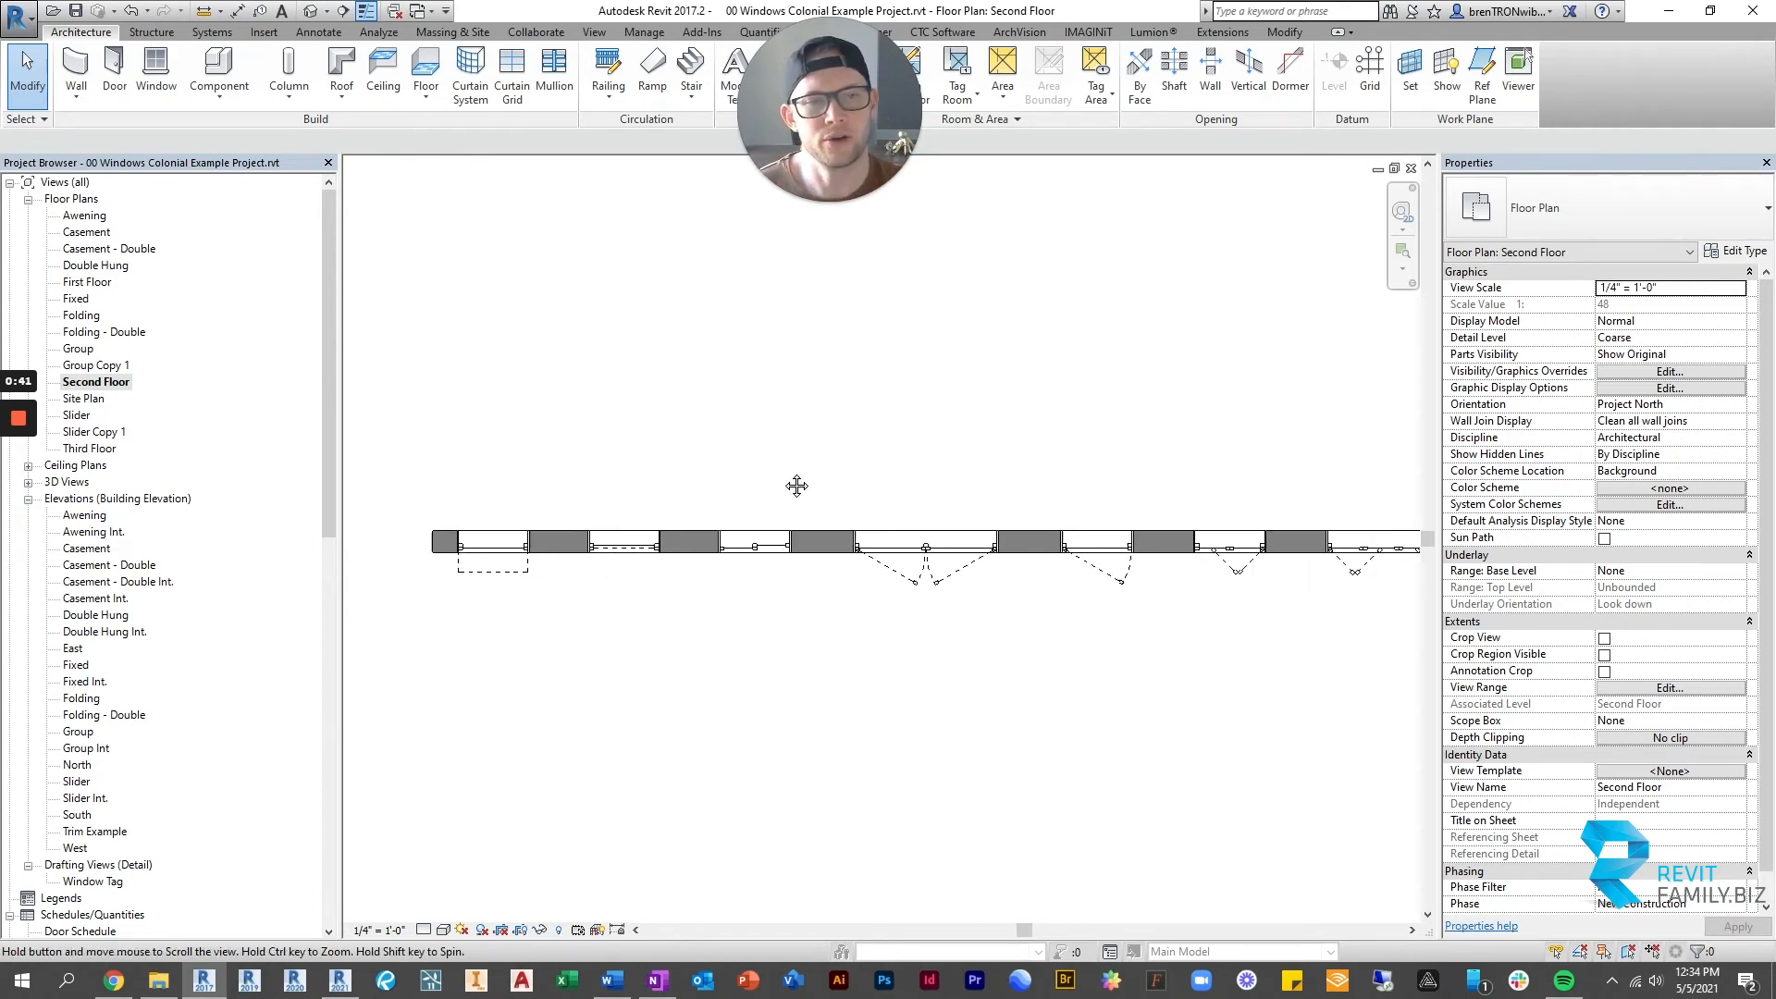
pyautogui.scroll(3, 587, 555)
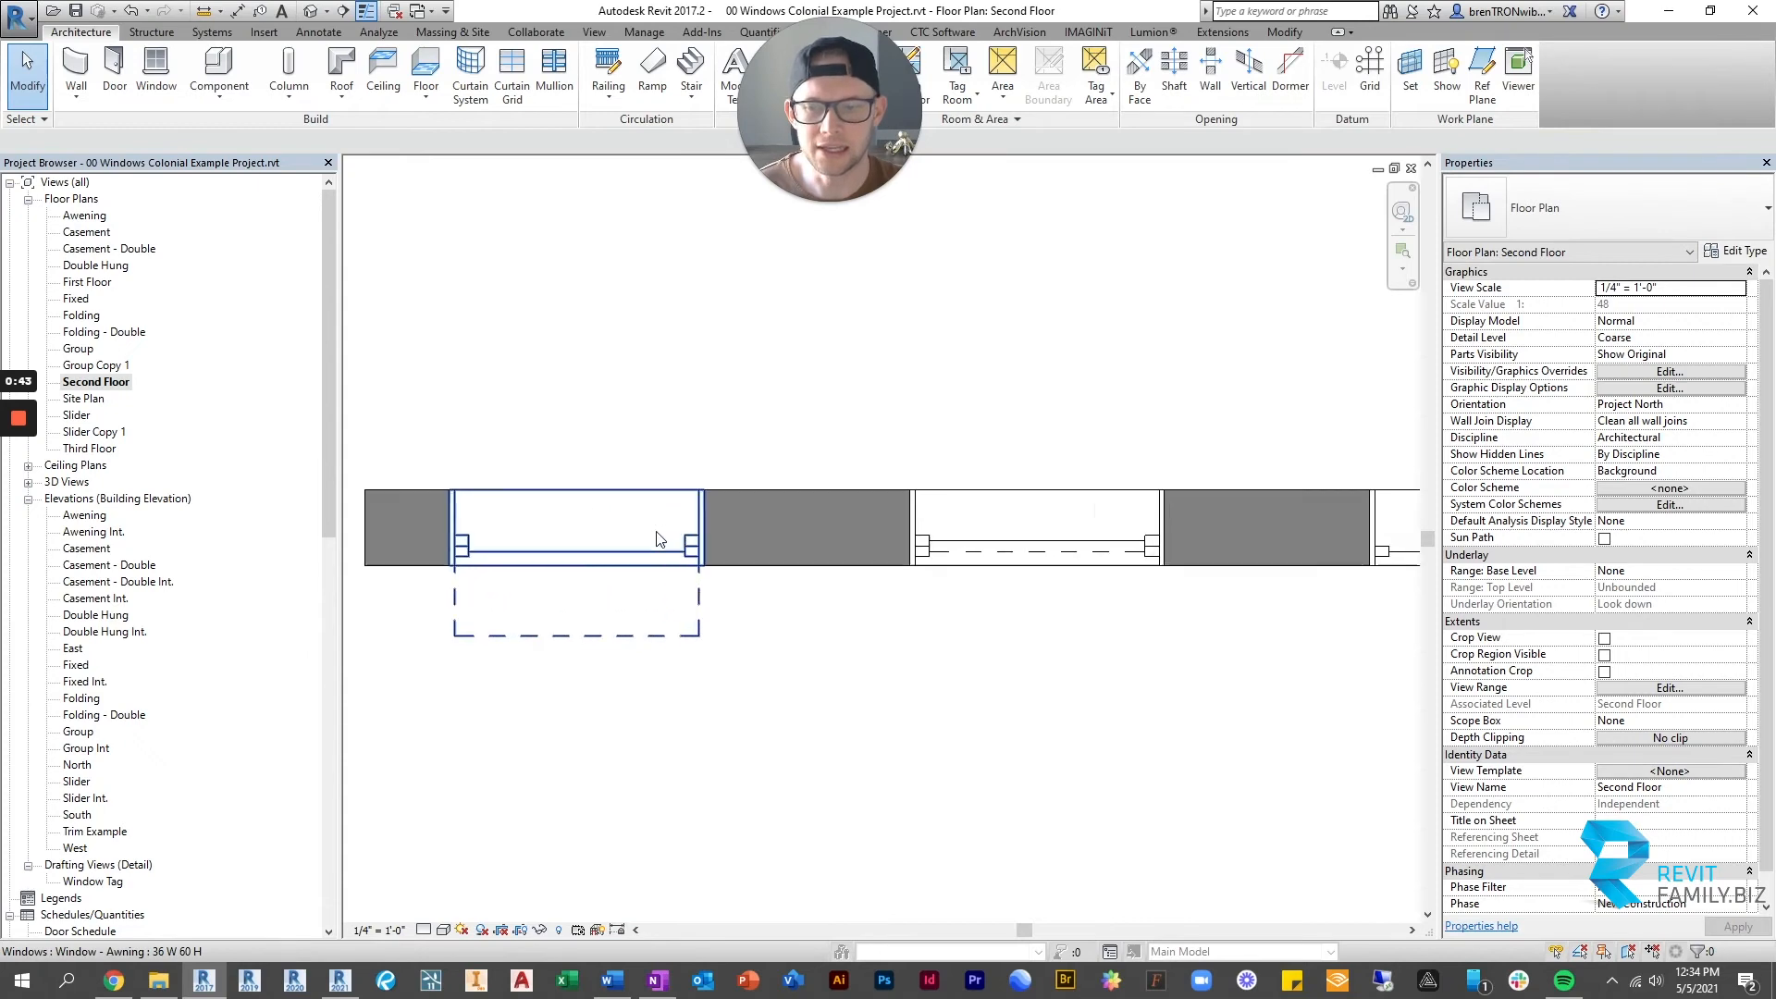
pyautogui.scroll(-3, 742, 492)
pyautogui.moveTo(753, 435); pyautogui.dragTo(765, 460, button='middle')
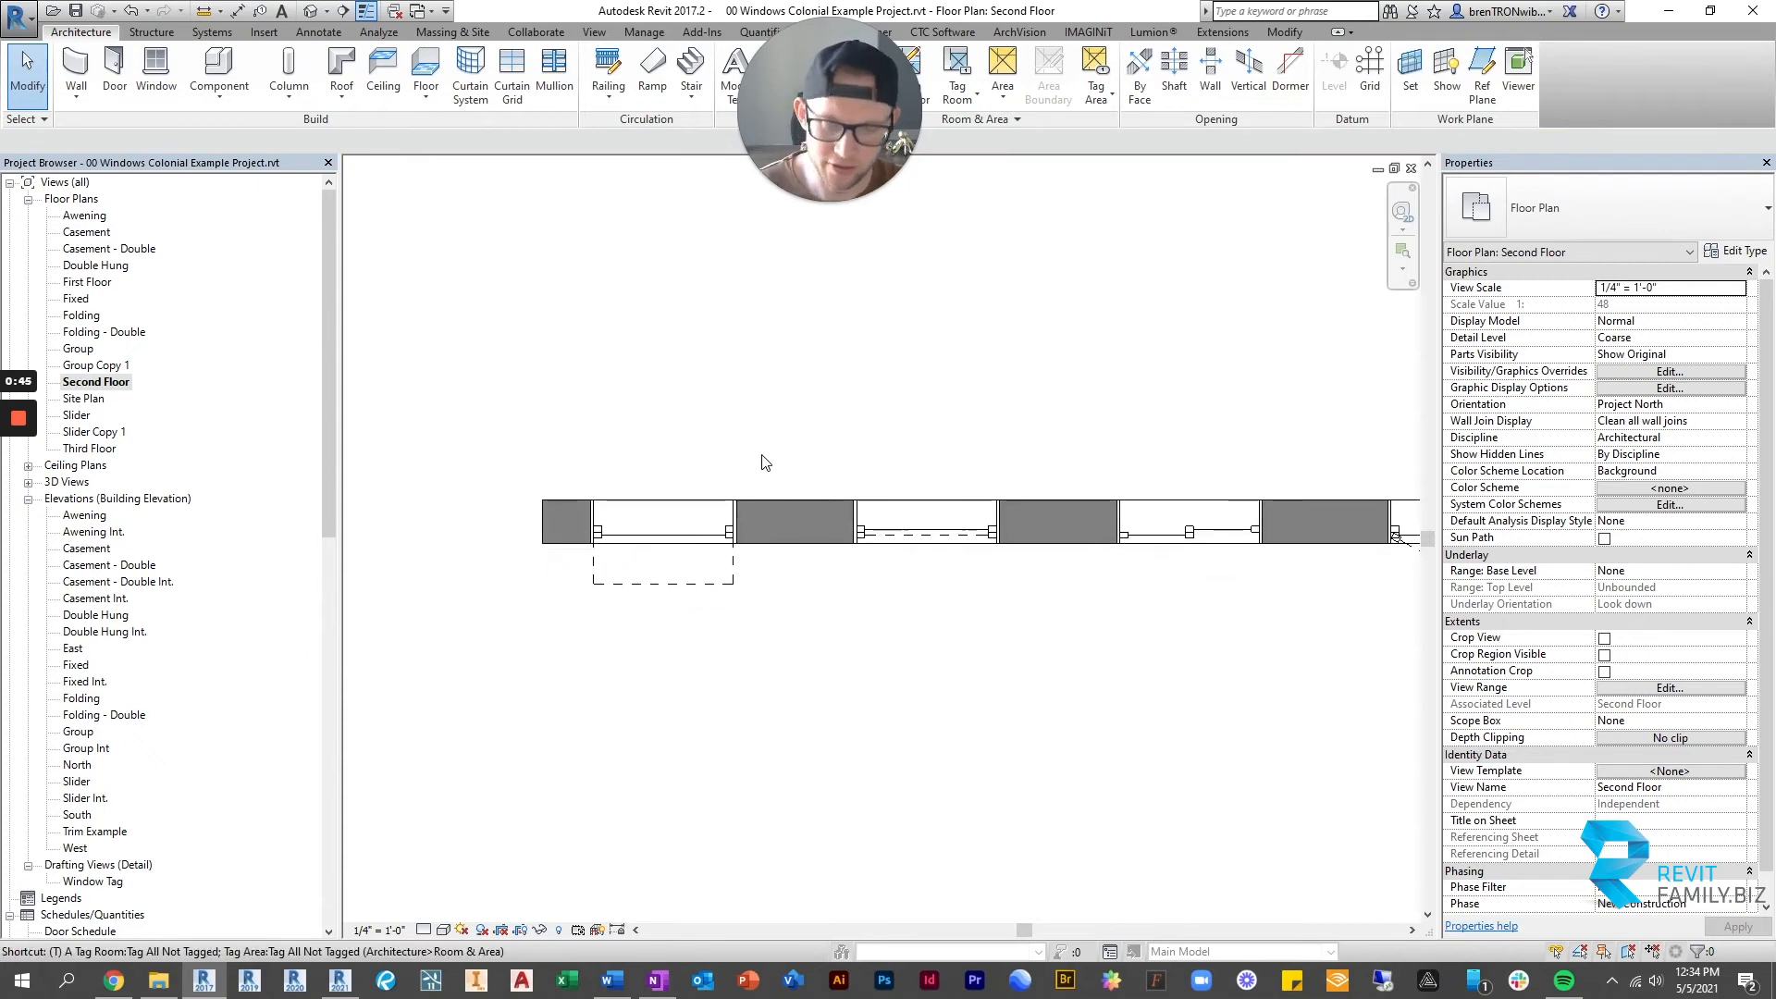
# Turn off Thin Lines and check the line weights of the wall and windows in the Second Floor plan.
pyautogui.press('l')
pyautogui.scroll(-1, 837, 439)
pyautogui.moveTo(886, 436); pyautogui.dragTo(744, 455, button='middle')
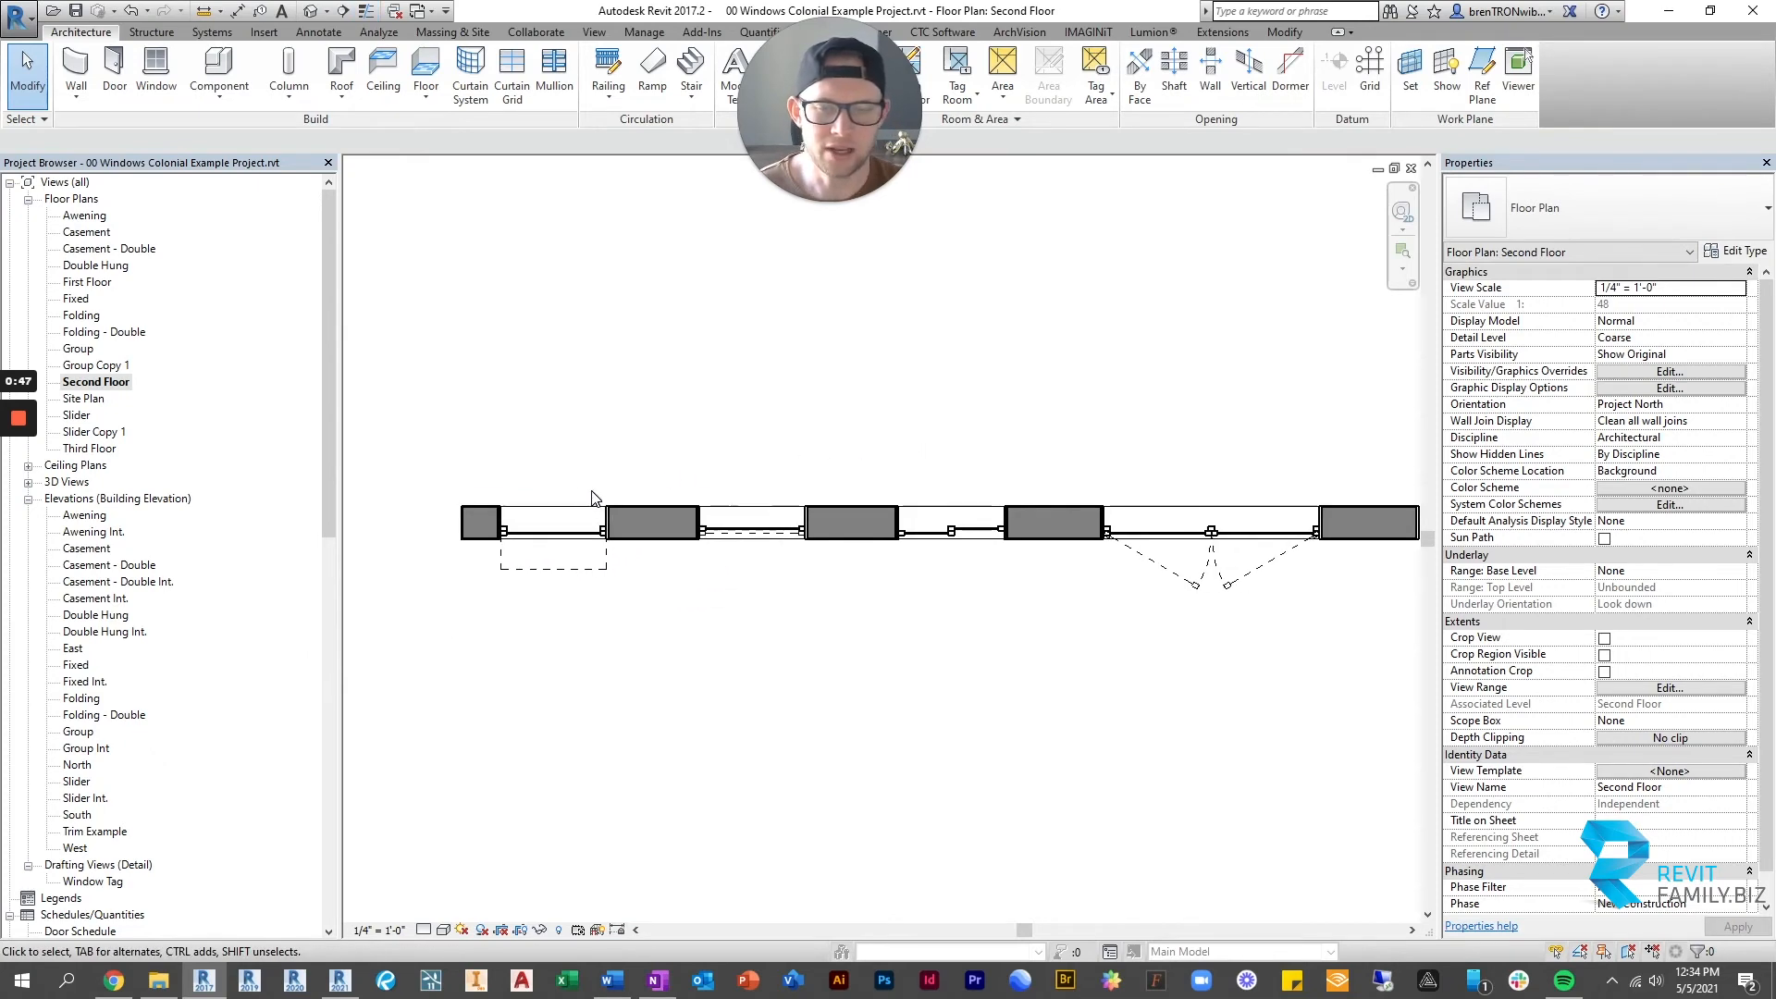
pyautogui.scroll(-2, 555, 518)
pyautogui.scroll(2, 588, 539)
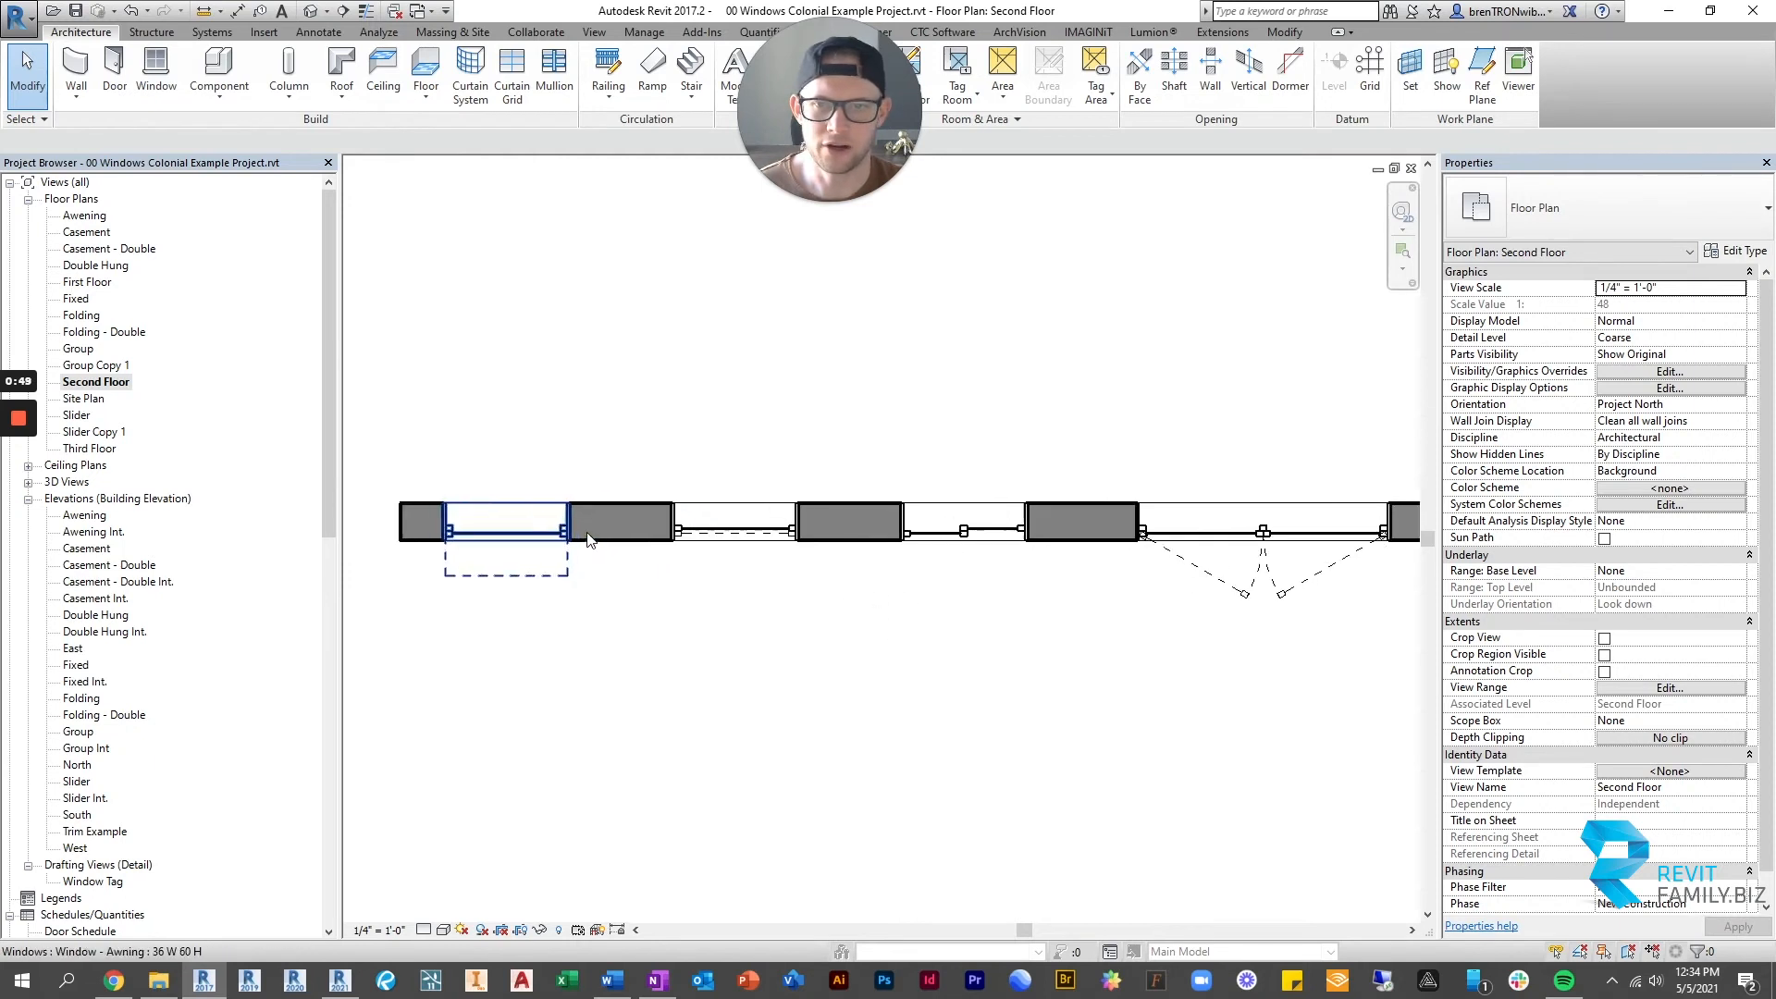
pyautogui.scroll(1, 427, 582)
pyautogui.scroll(-3, 812, 575)
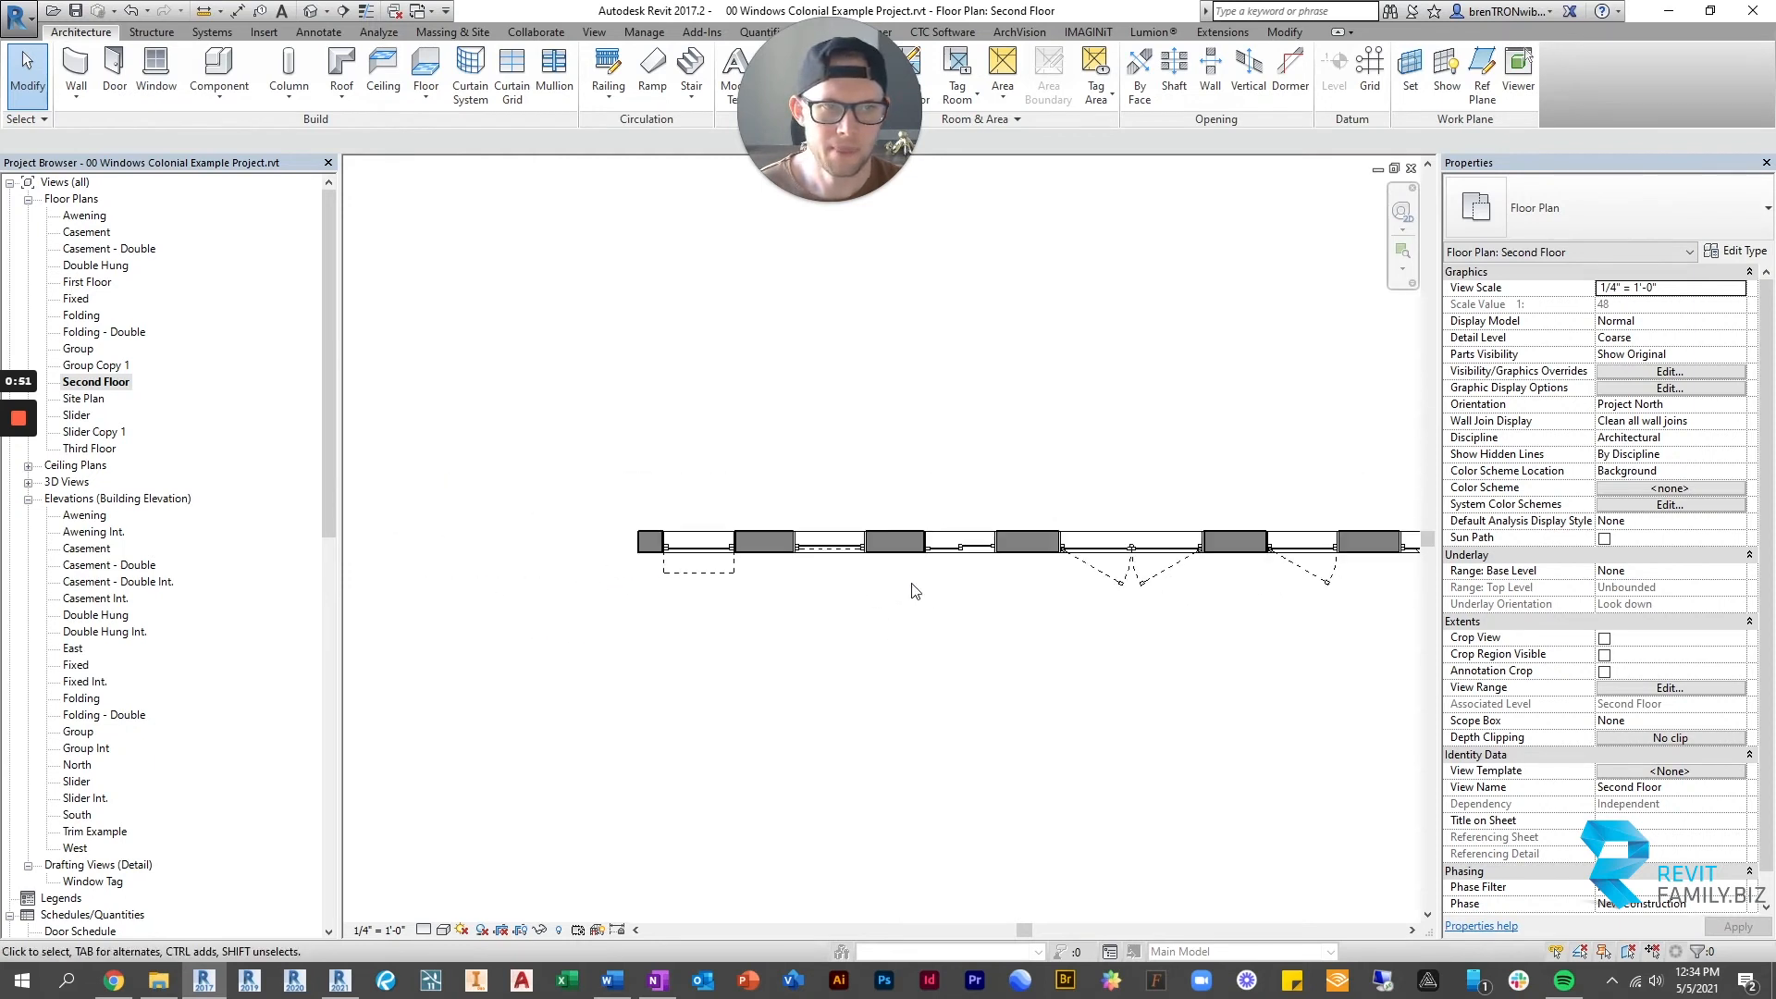
pyautogui.moveTo(1026, 617); pyautogui.dragTo(812, 587, button='middle')
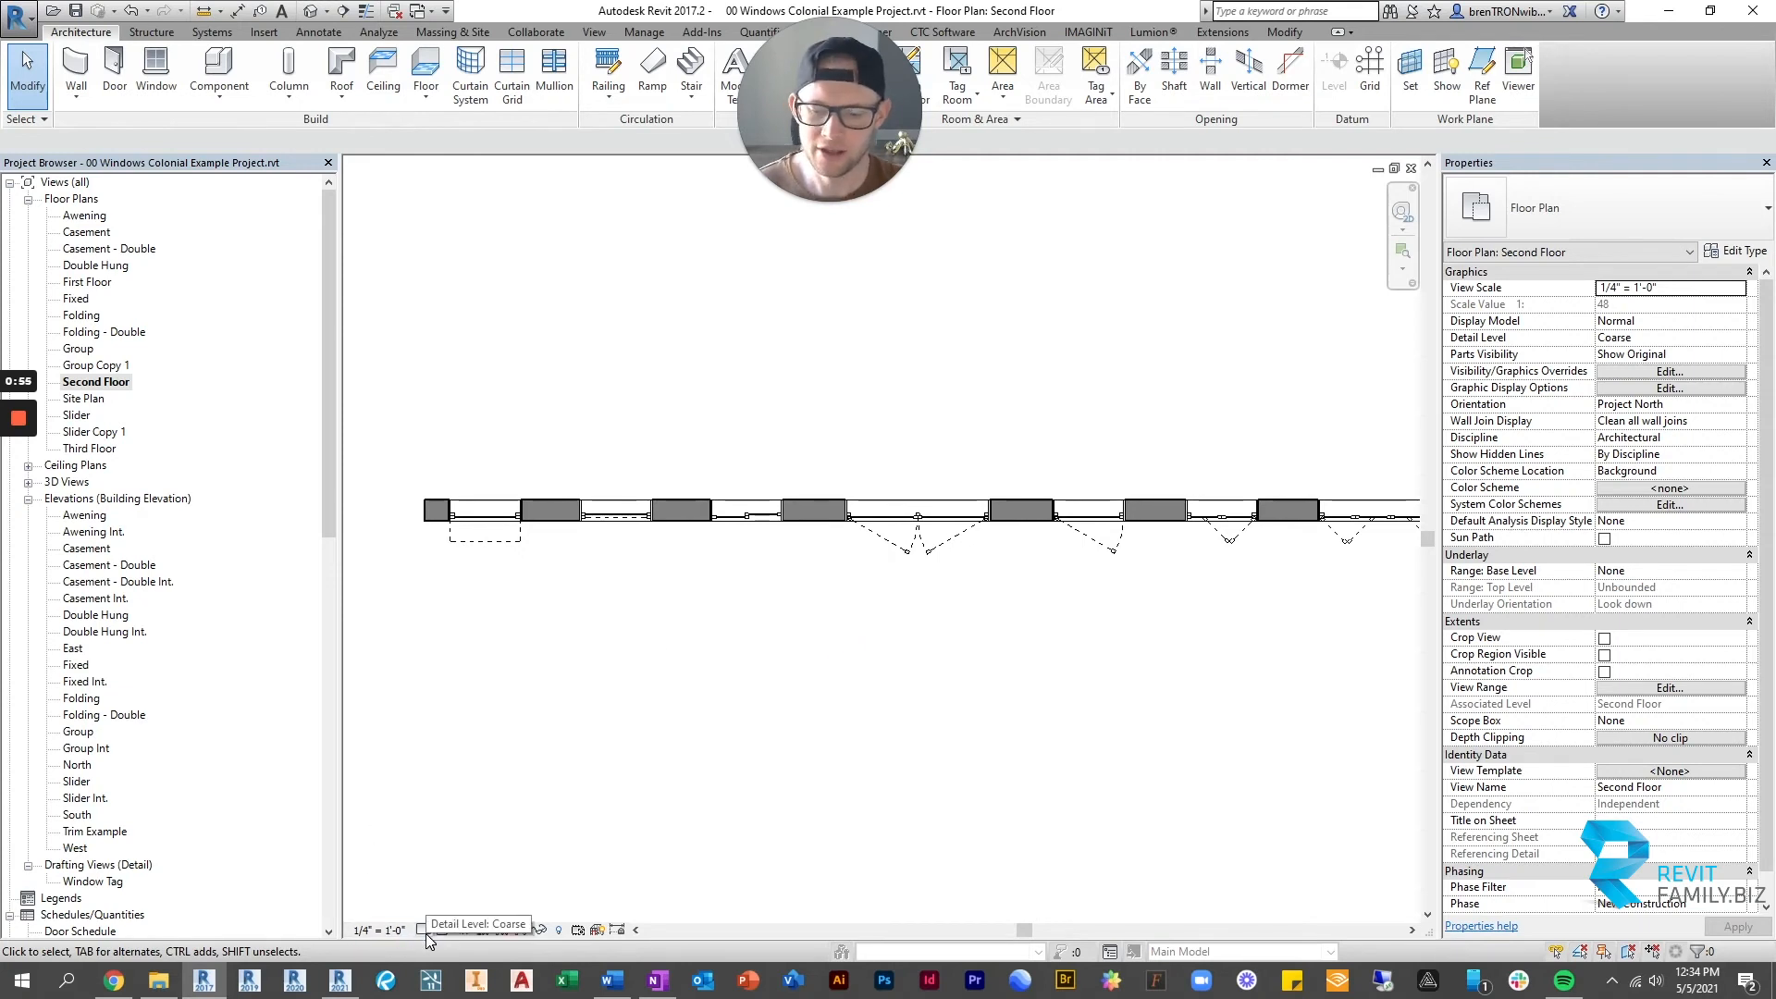
pyautogui.click(559, 714)
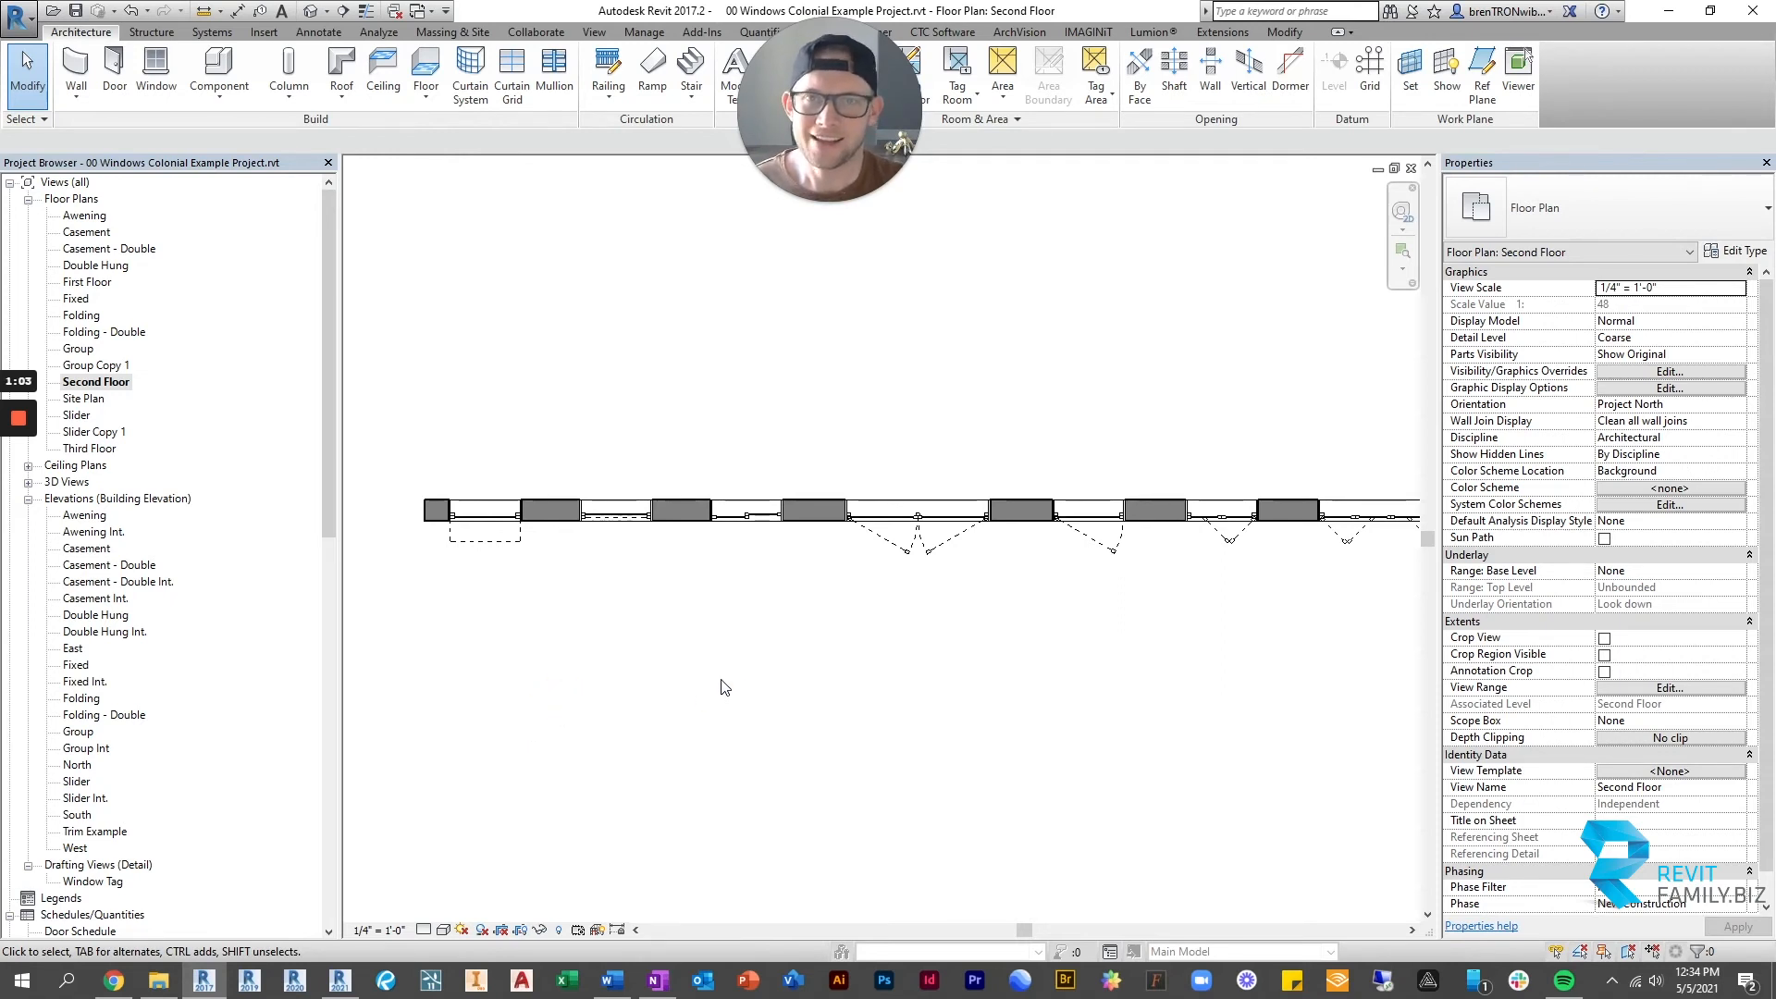
pyautogui.click(755, 650)
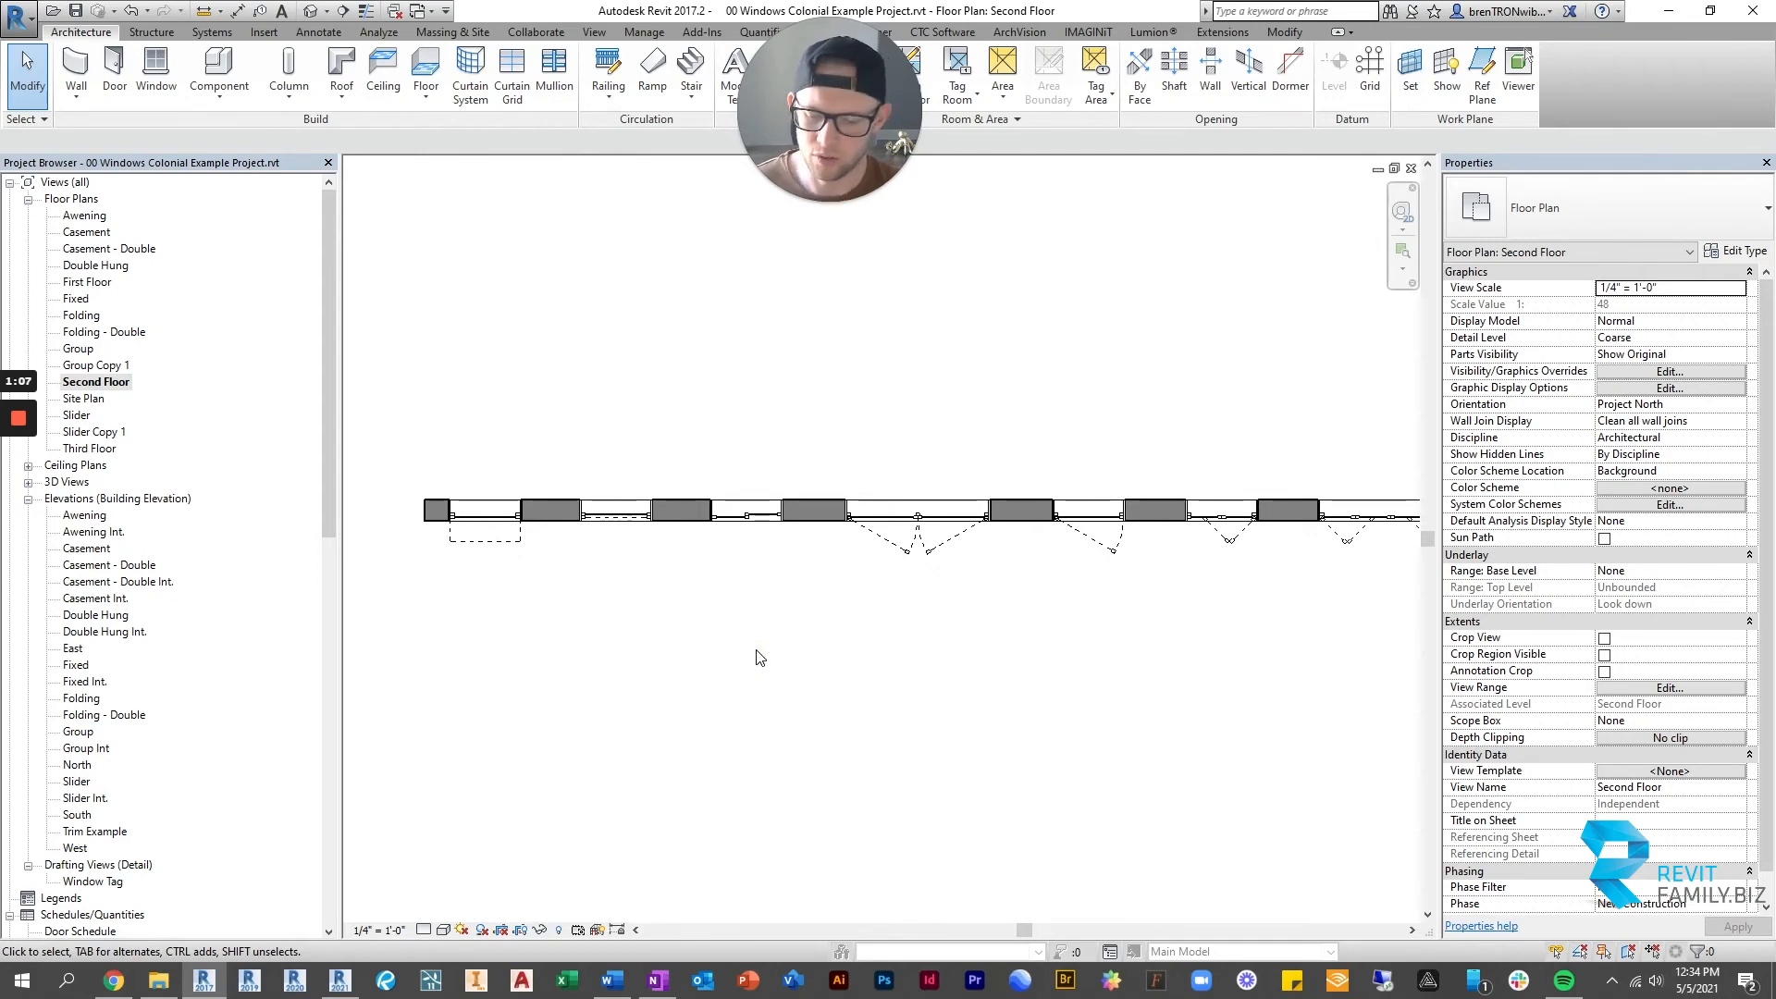
# Open the {3D} view and select the 72 W 60 H double casement window to review its properties.
pyautogui.click(766, 654)
pyautogui.press('c')
pyautogui.press('d')
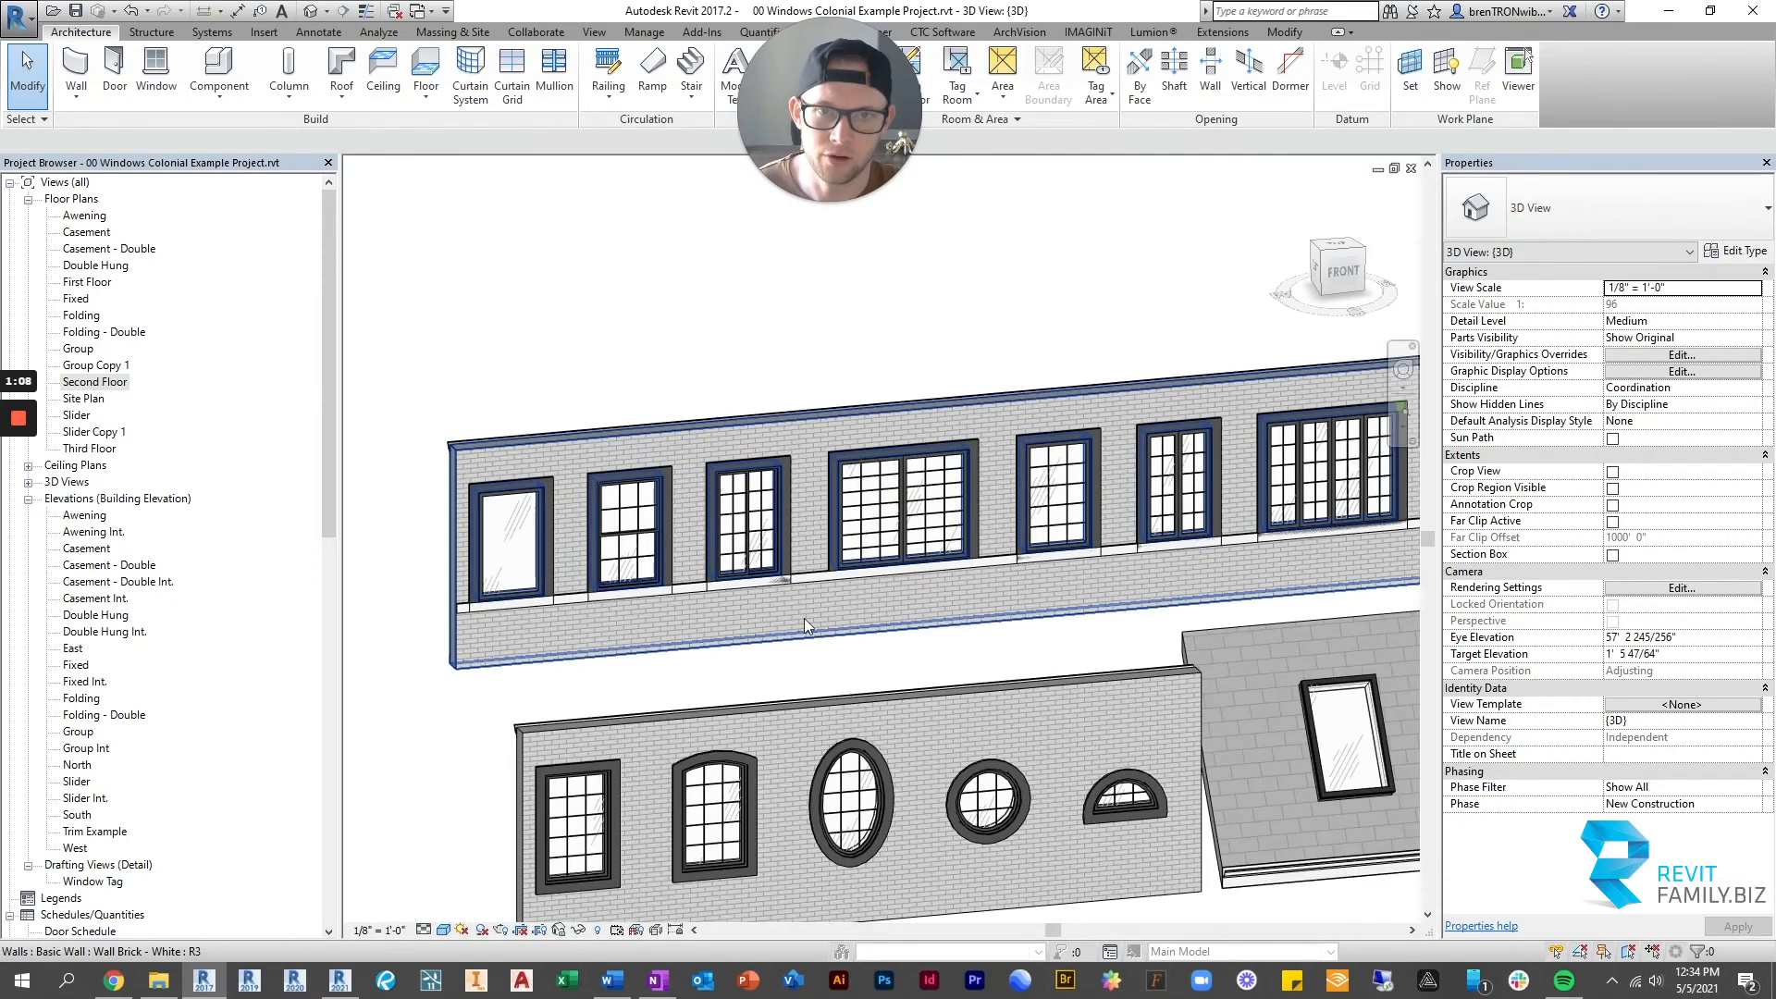
pyautogui.click(856, 473)
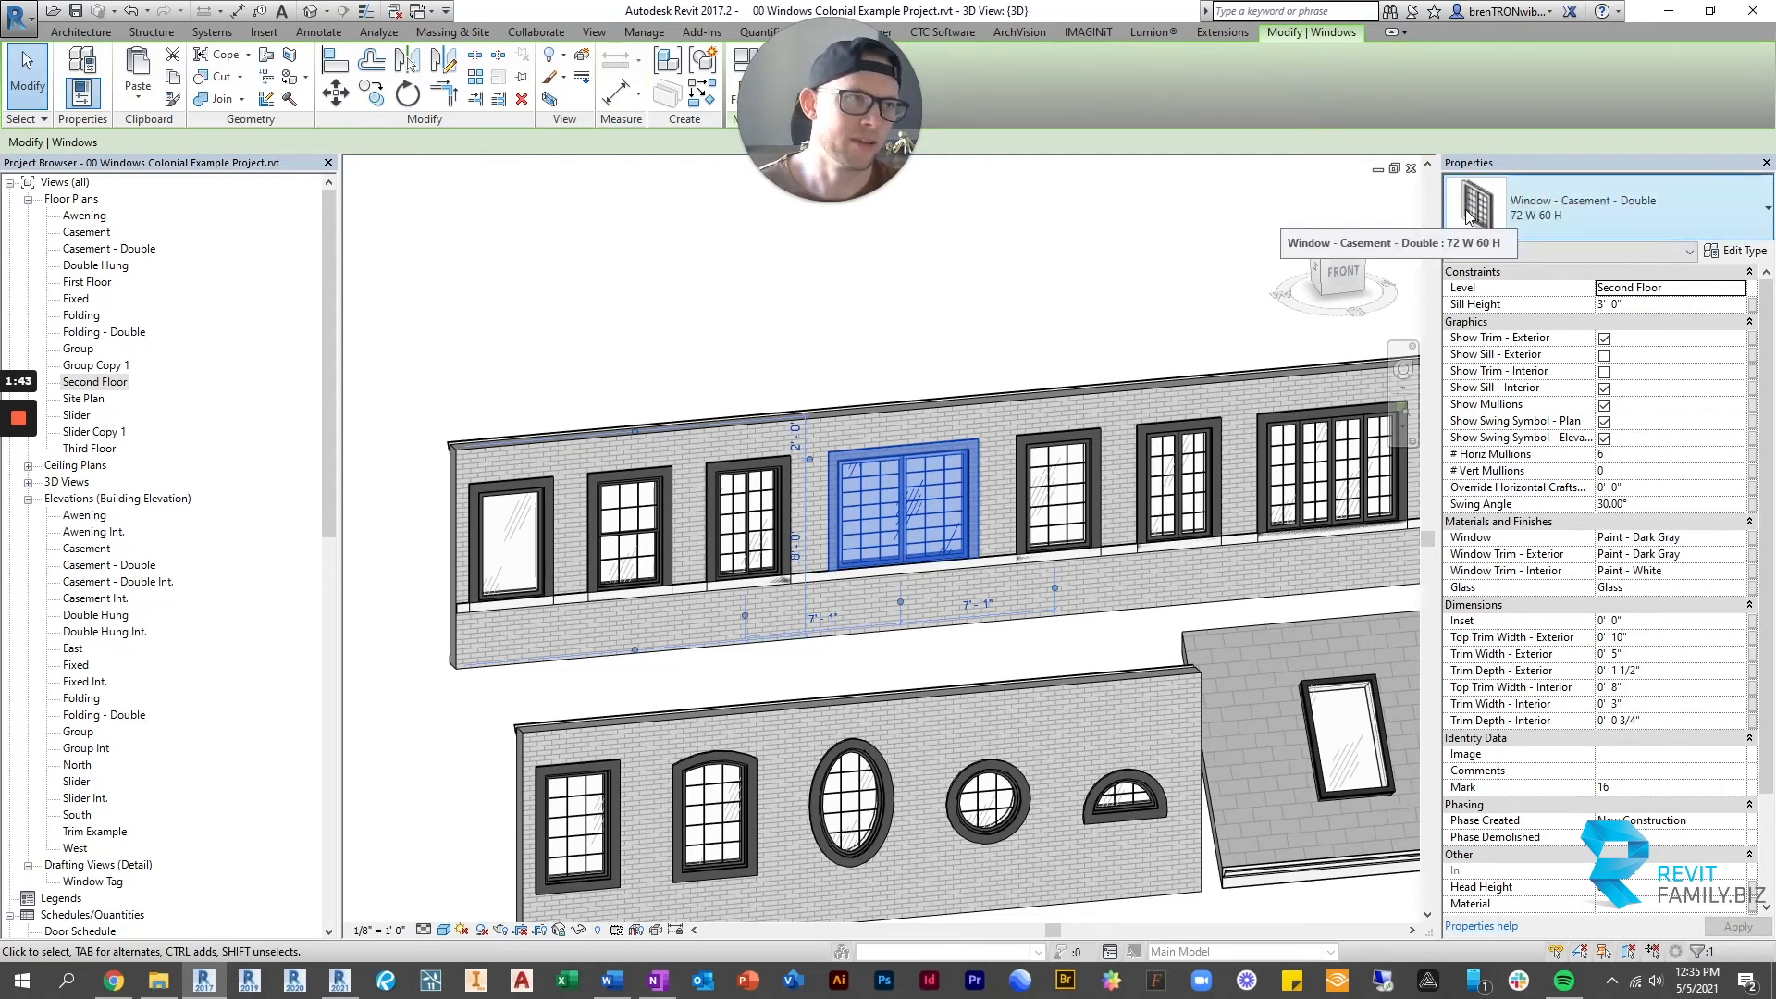
# Inspect the 36 W 60 H casement window's properties and the list of available window types, leaving its type as is.
pyautogui.click(1086, 449)
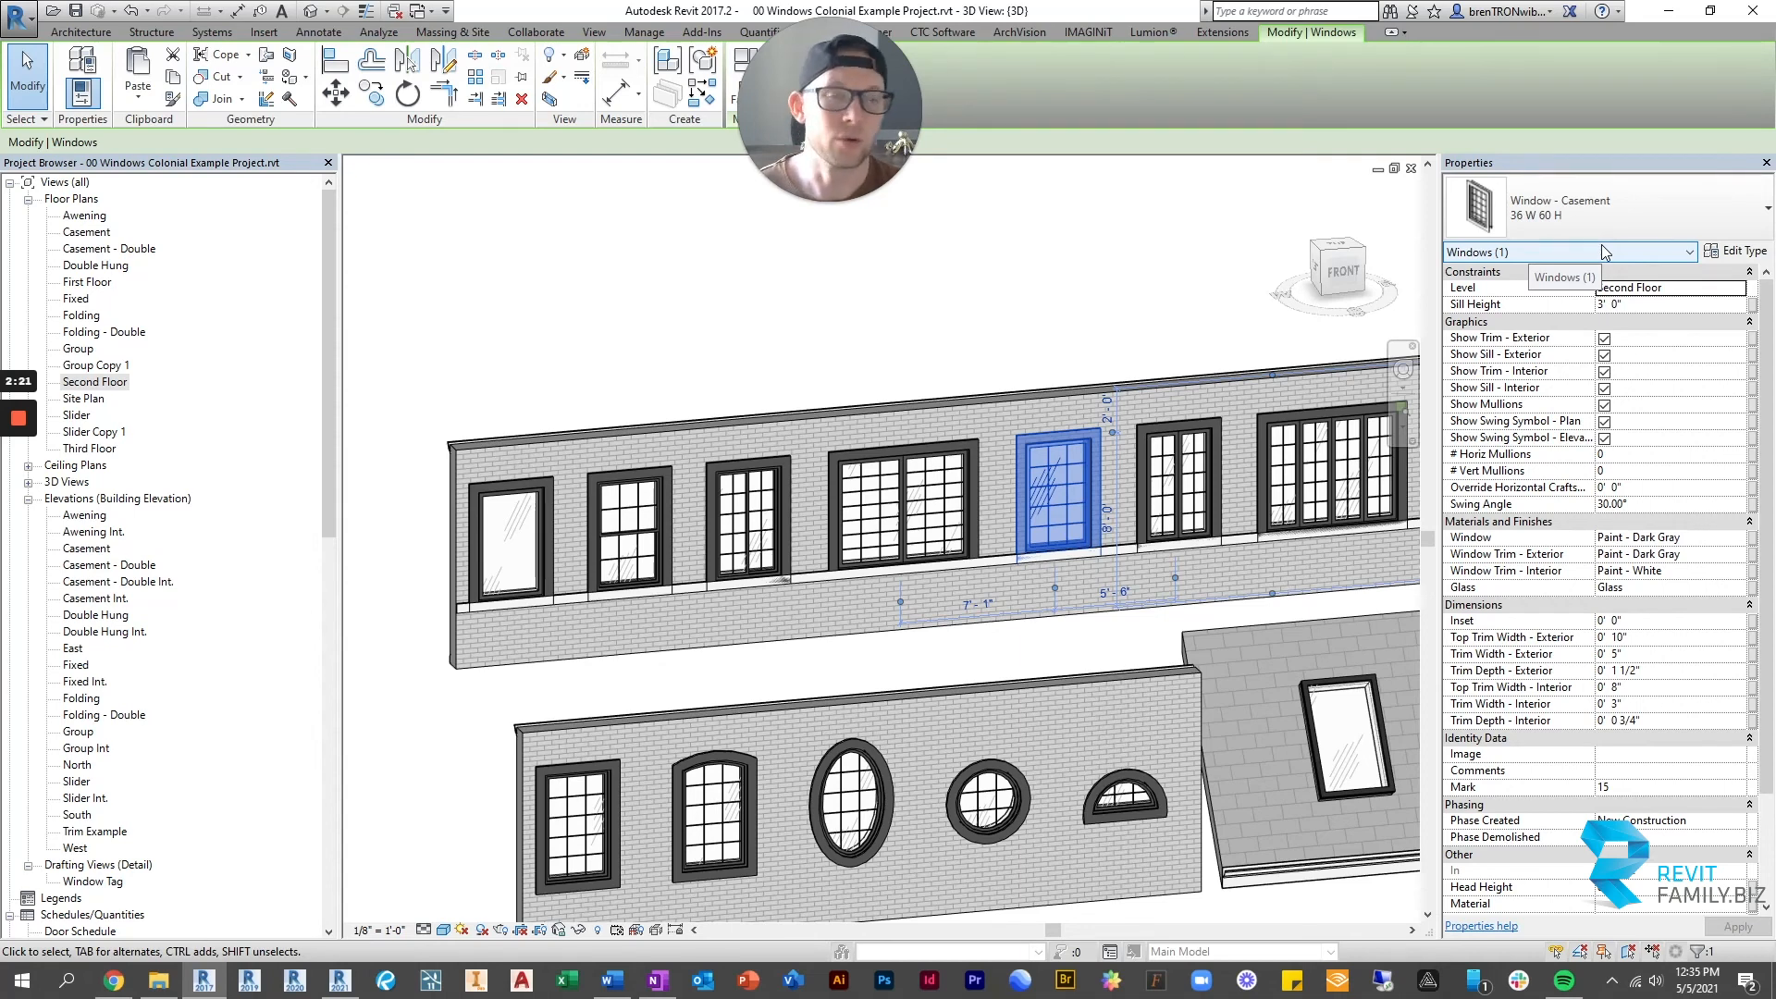
pyautogui.click(1565, 207)
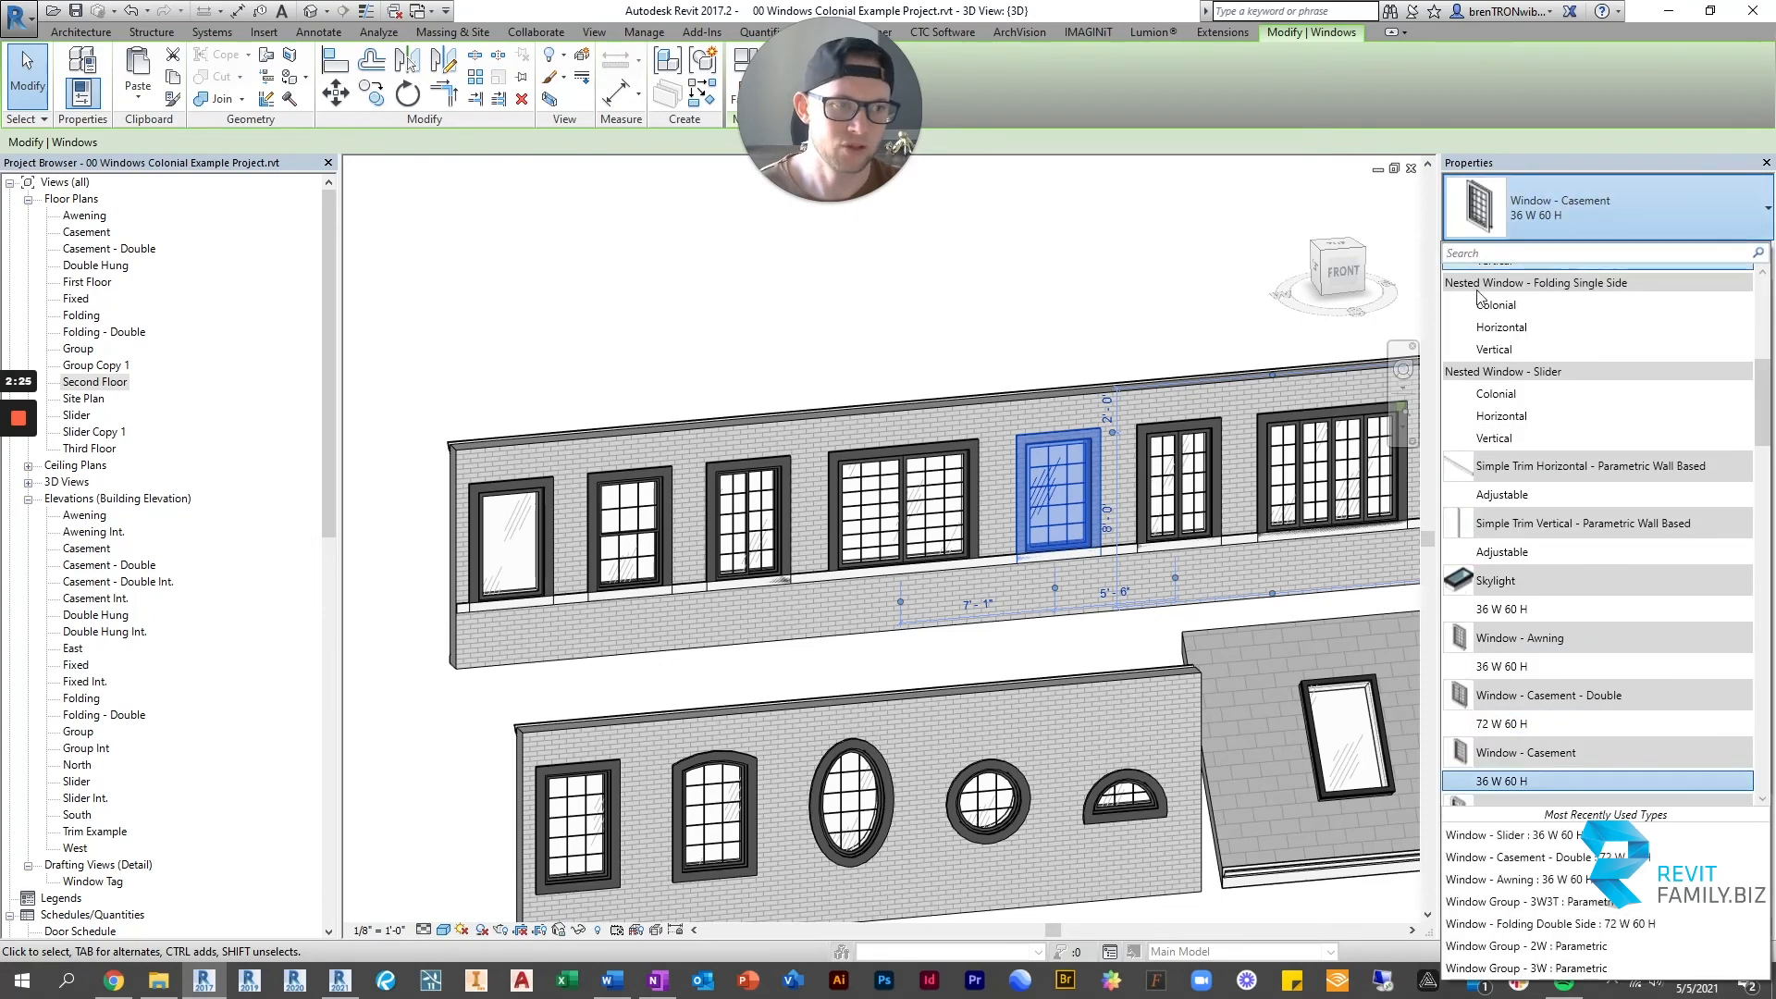
pyautogui.click(980, 253)
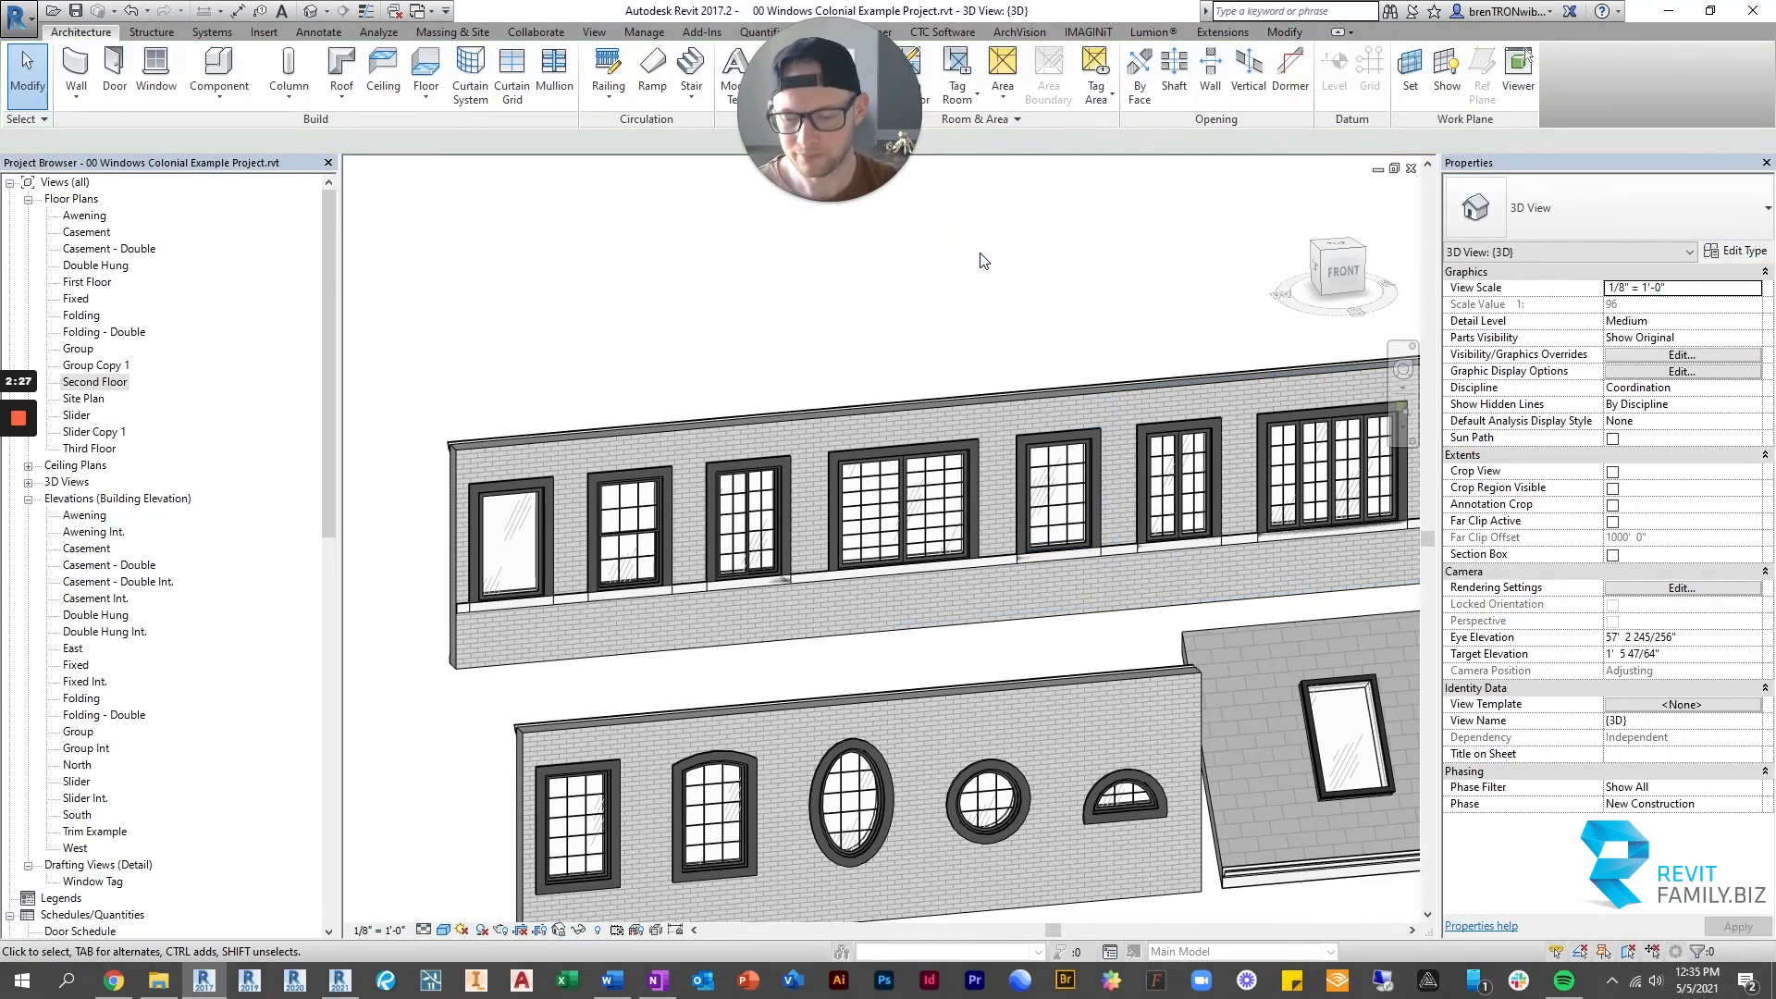